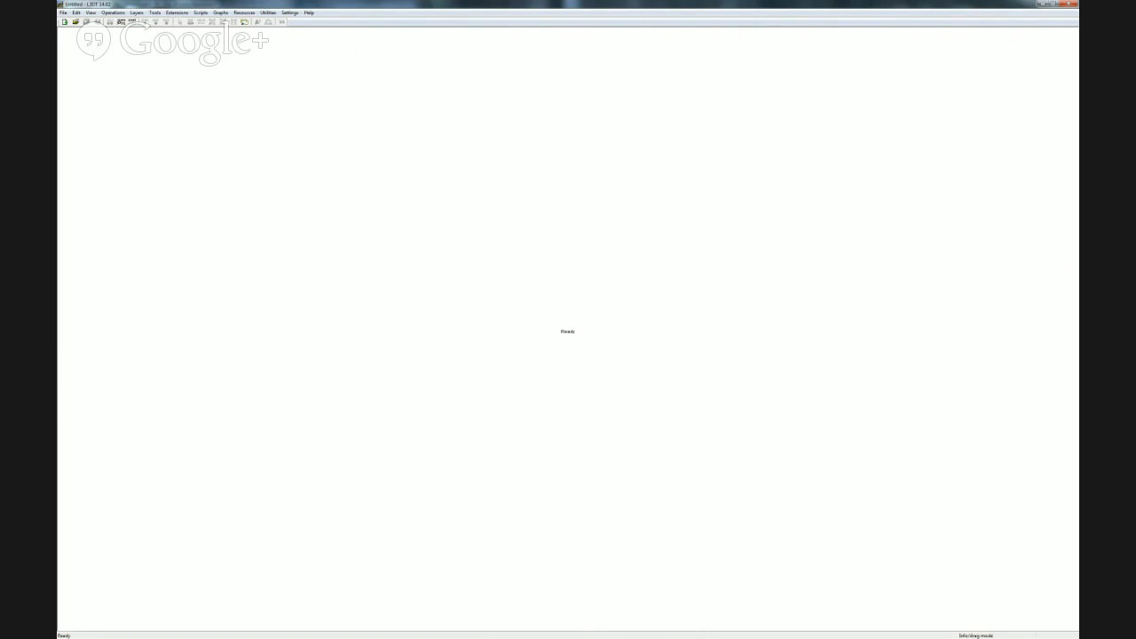
pyautogui.hotkey('alt', 'Tab')
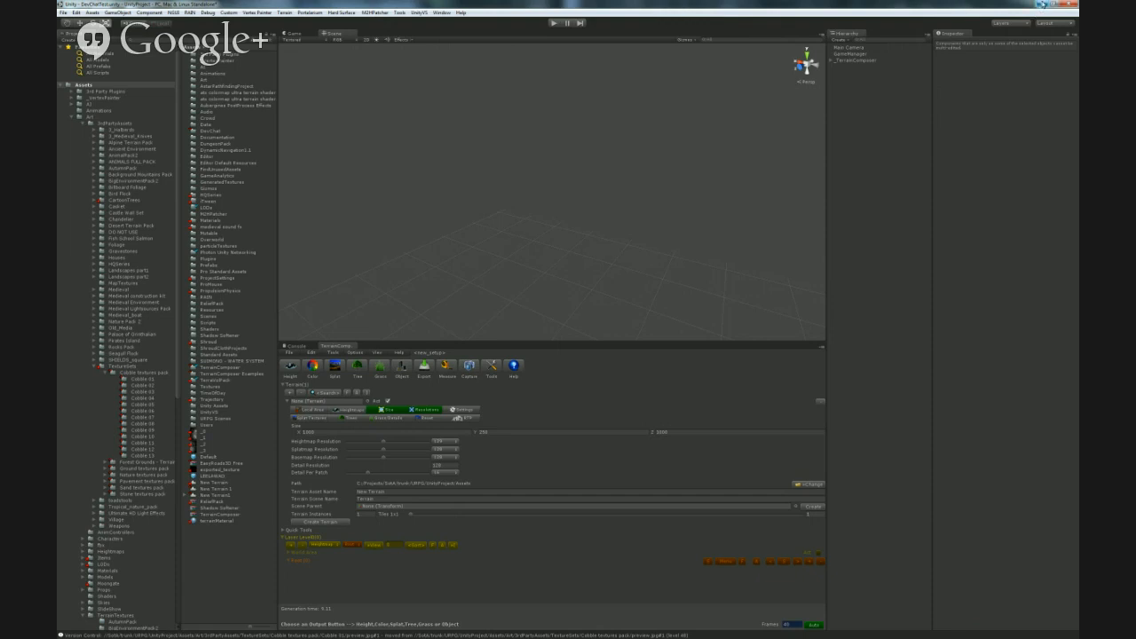
pyautogui.click(1042, 5)
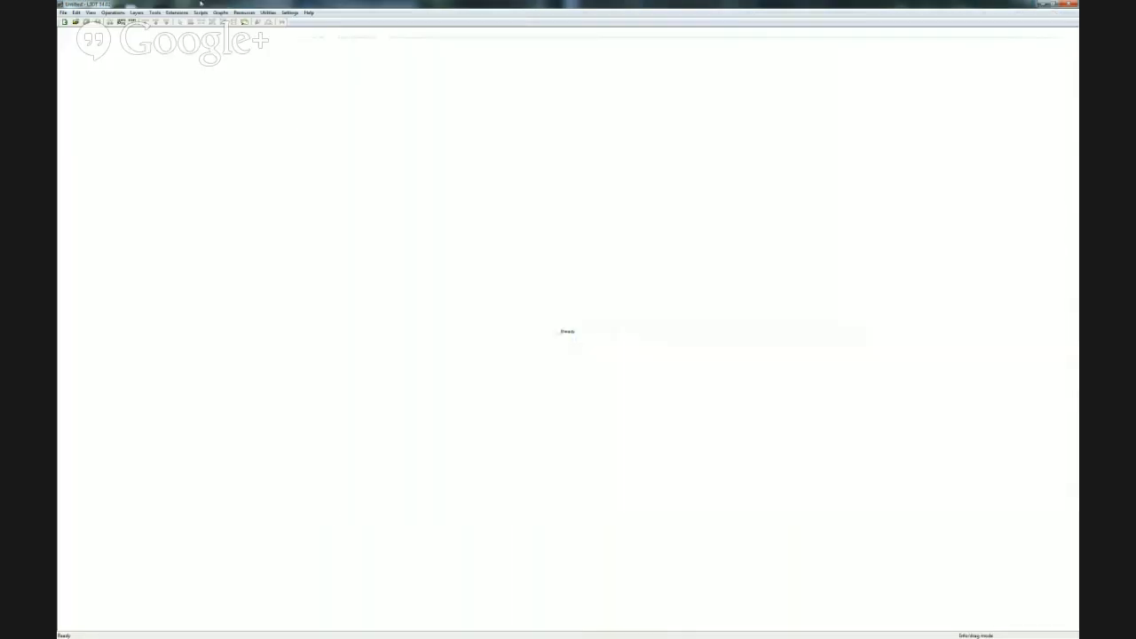
# - Start a new map project using the recommended designable map type
pyautogui.click(62, 13)
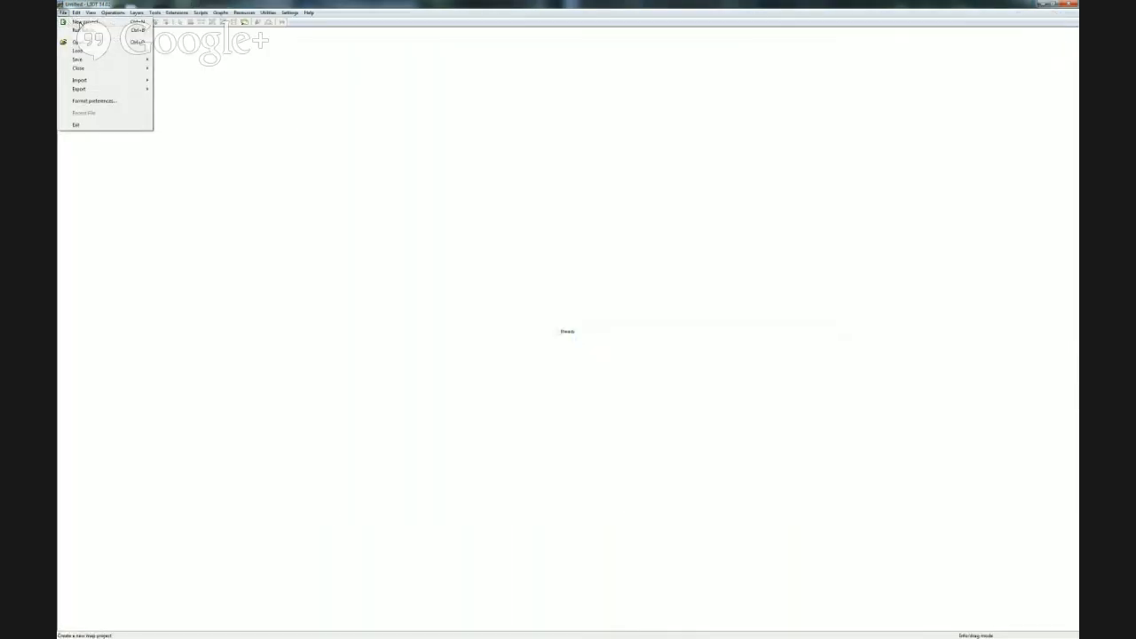
pyautogui.click(79, 22)
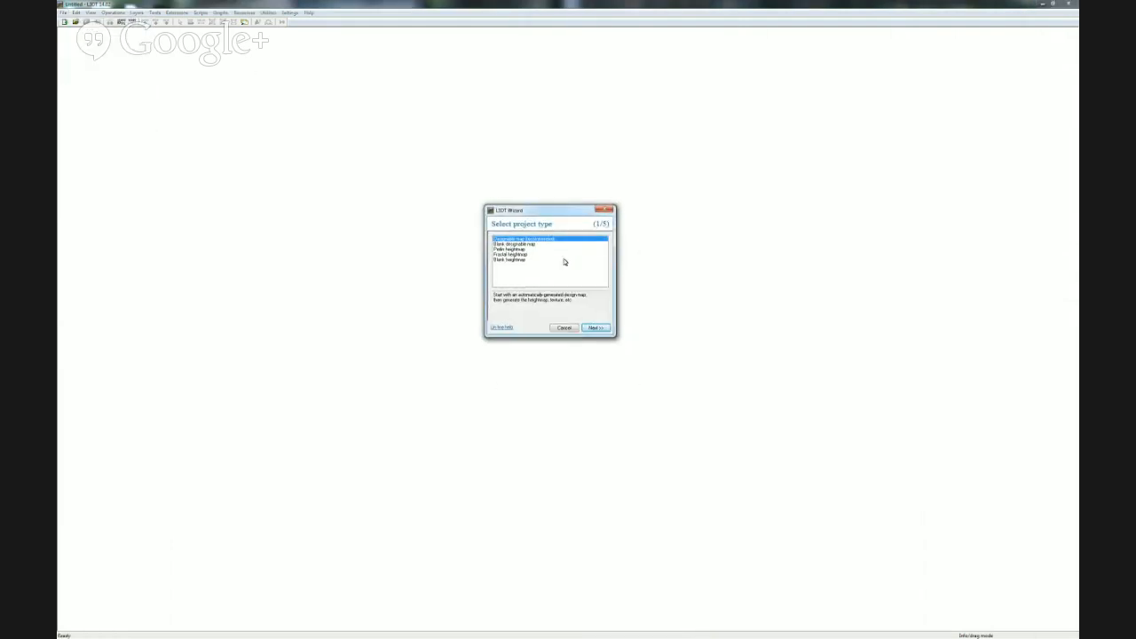
pyautogui.click(595, 329)
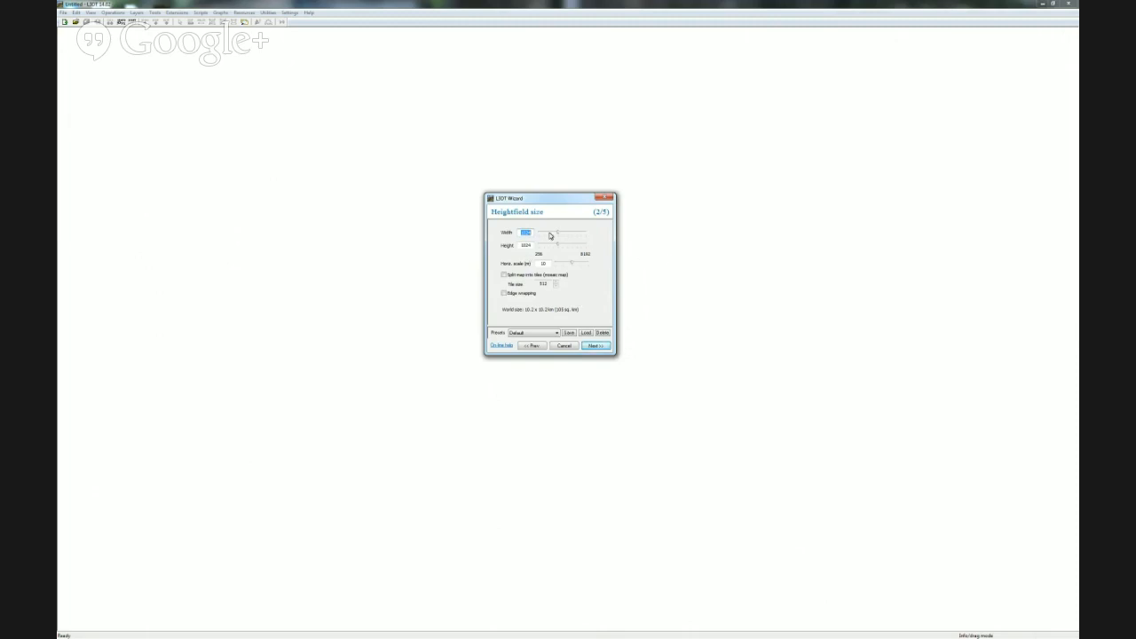
# - Set the heightfield size to 512 by 512 with a horizontal scale of 4 m
pyautogui.write('512')
pyautogui.press('Tab')
pyautogui.write('512')
pyautogui.doubleClick(543, 264)
pyautogui.write('4')
pyautogui.click(599, 346)
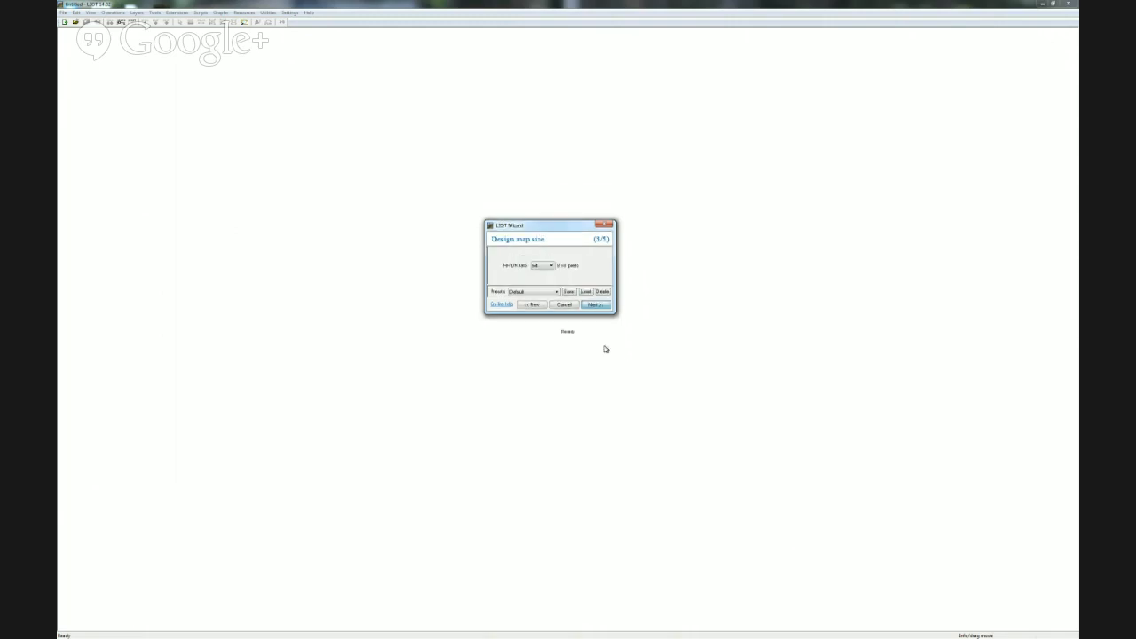
# - Set the HF/DM ratio of the design map to 16 and continue to the design map parameters
pyautogui.click(550, 267)
pyautogui.click(543, 276)
pyautogui.click(597, 304)
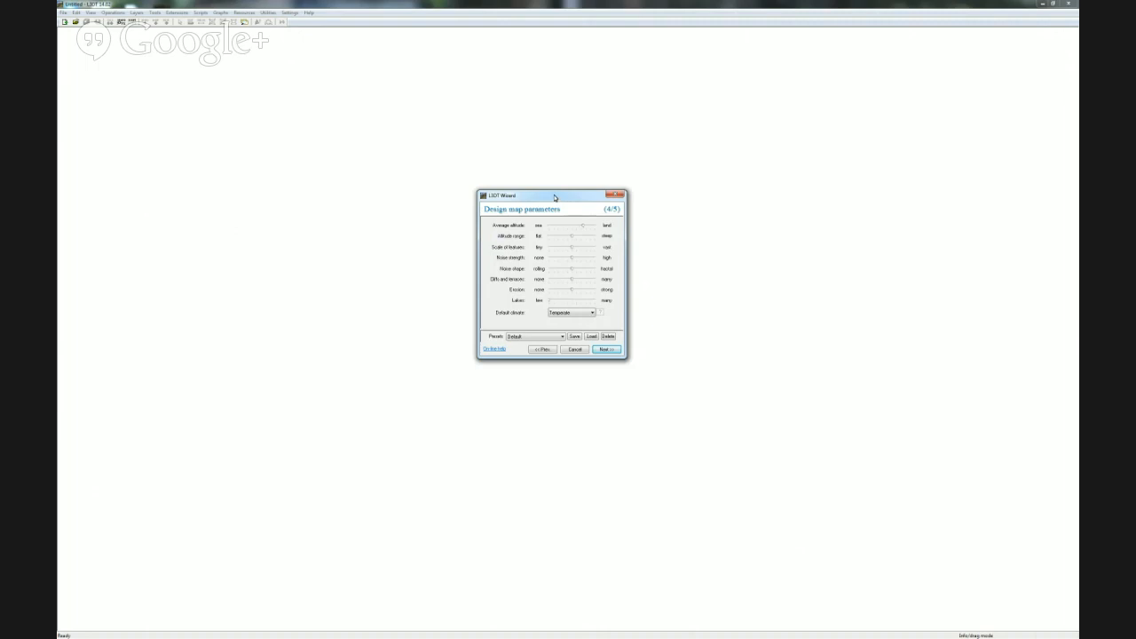
# - Set the design map to maximum average altitude, steeper range, smaller features, weaker noise, a more fractal noise shape and more cliffs and terraces
pyautogui.moveTo(556, 196); pyautogui.dragTo(546, 185)
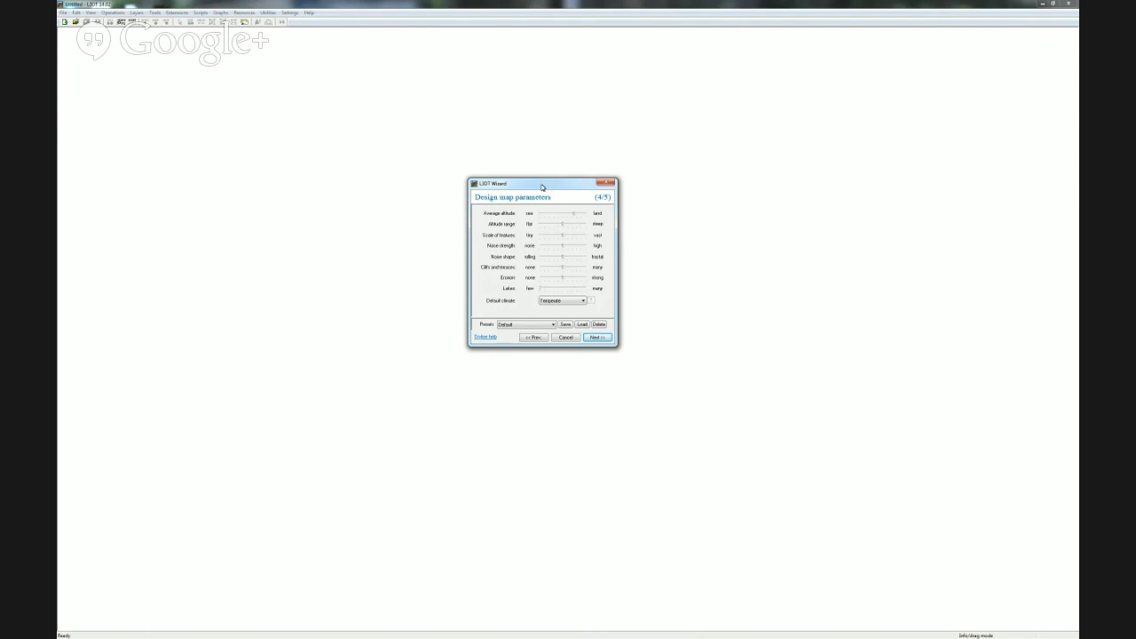
pyautogui.moveTo(542, 180); pyautogui.dragTo(486, 159)
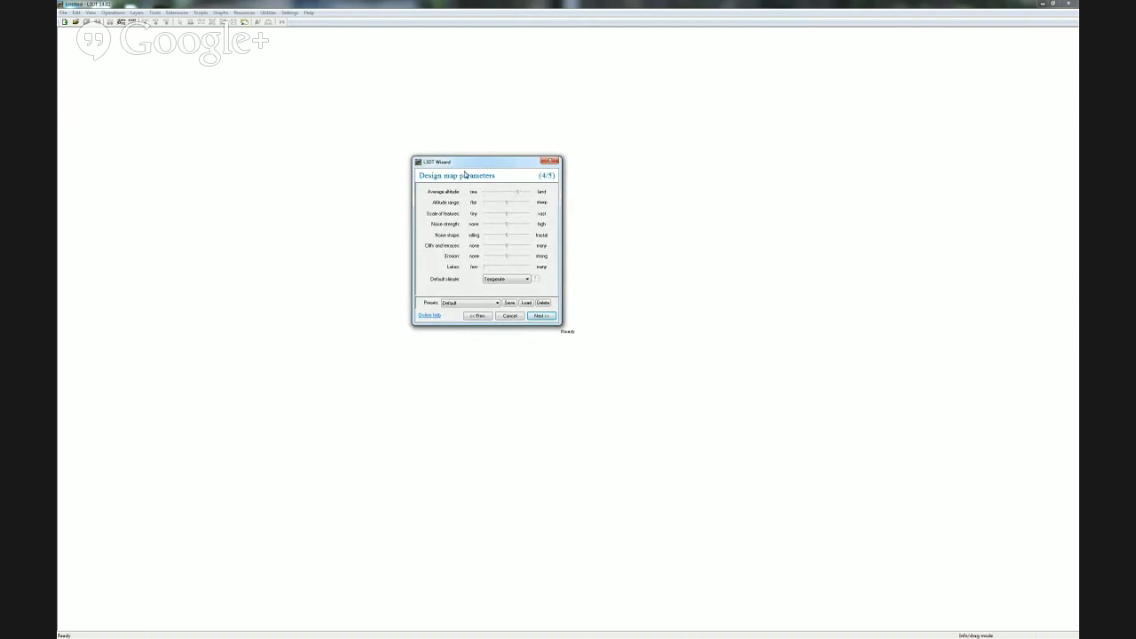
pyautogui.moveTo(478, 166); pyautogui.dragTo(477, 164)
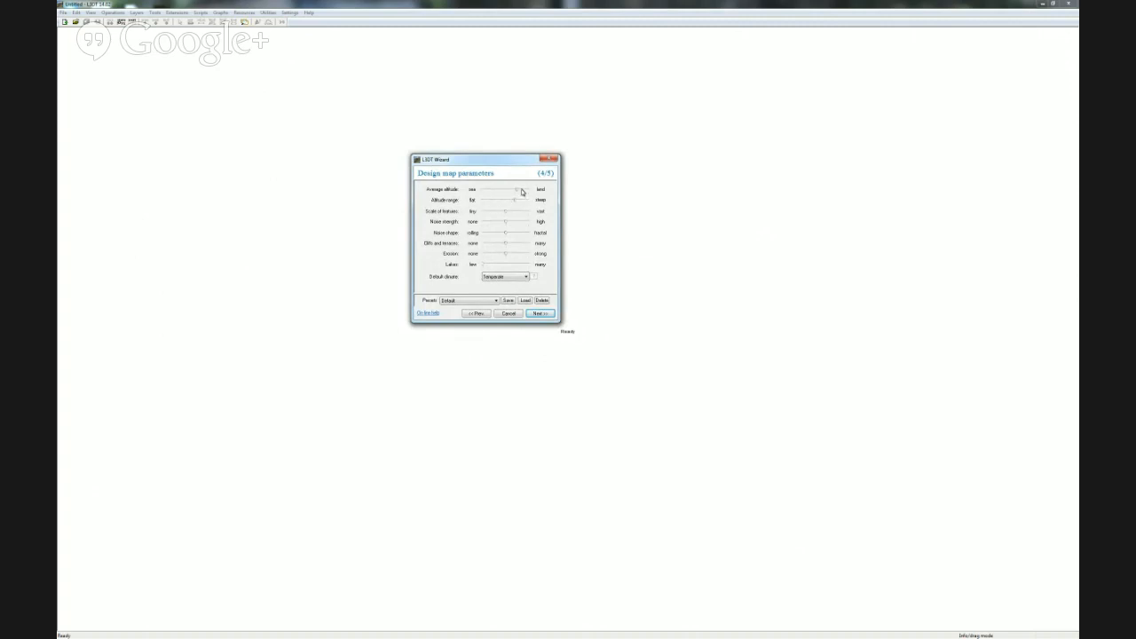
pyautogui.moveTo(520, 190); pyautogui.dragTo(495, 213)
pyautogui.moveTo(503, 233); pyautogui.dragTo(517, 234)
pyautogui.moveTo(508, 245); pyautogui.dragTo(523, 244)
# - Set the default climate to Arctic and generate the design map with only that map in the calculation queue
pyautogui.click(506, 277)
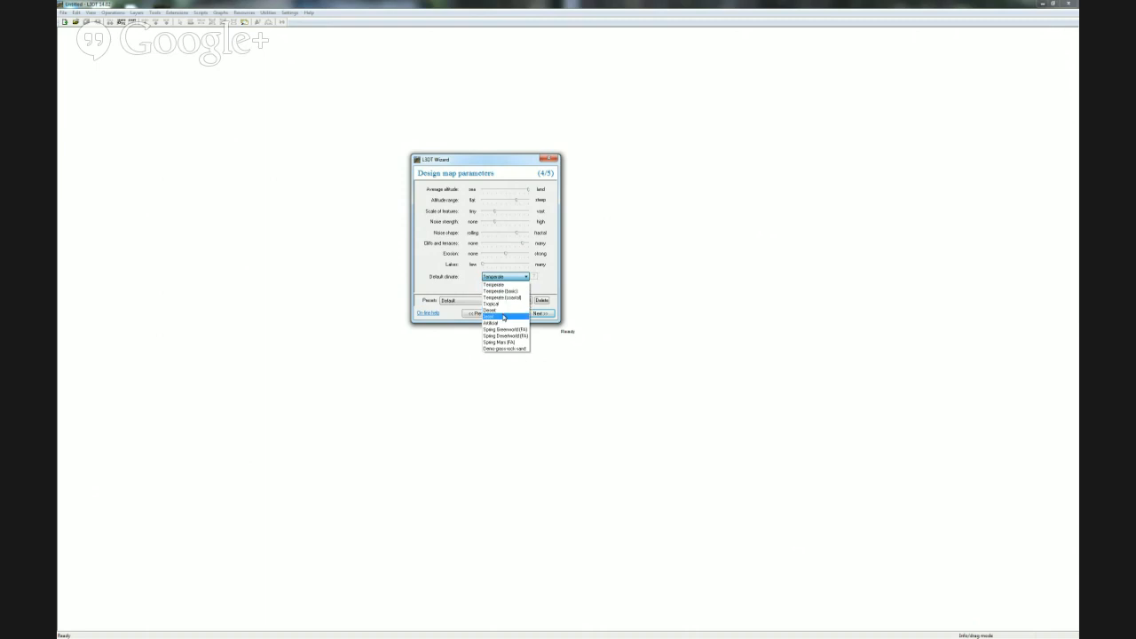
pyautogui.click(504, 317)
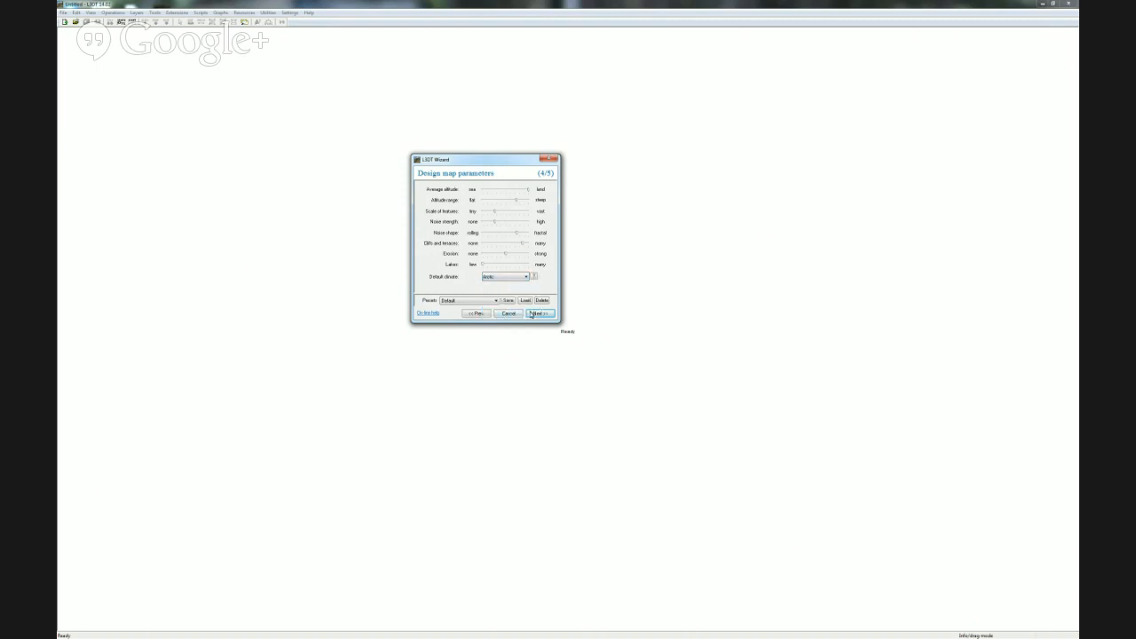
pyautogui.click(538, 313)
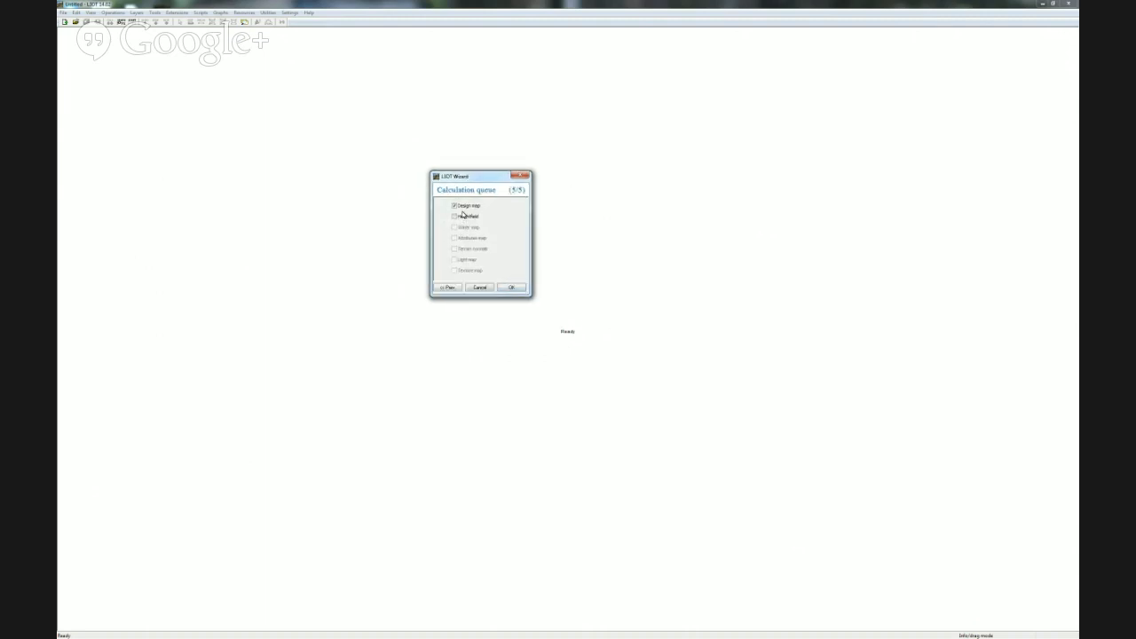
pyautogui.click(512, 287)
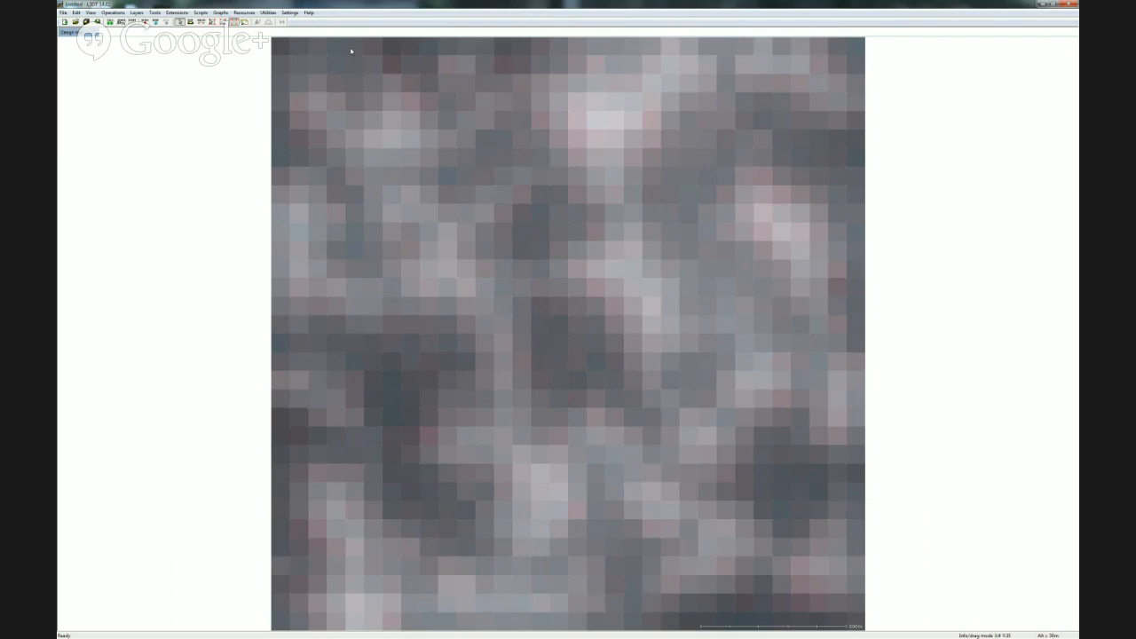
# - Generate the heightfield from the design map
pyautogui.click(117, 14)
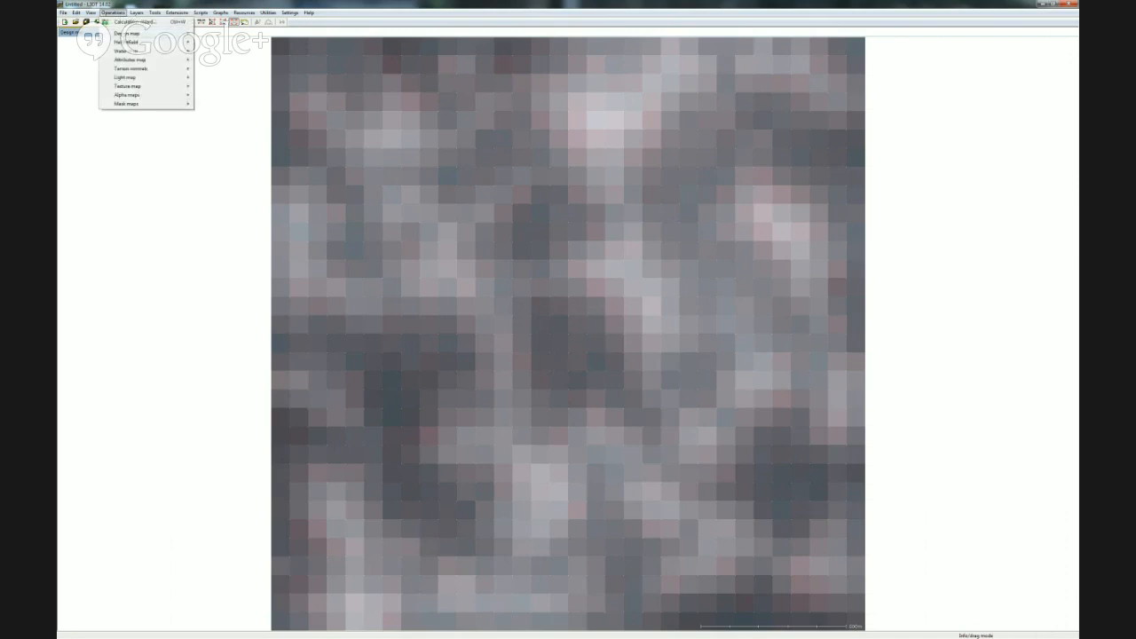
pyautogui.moveTo(167, 44)
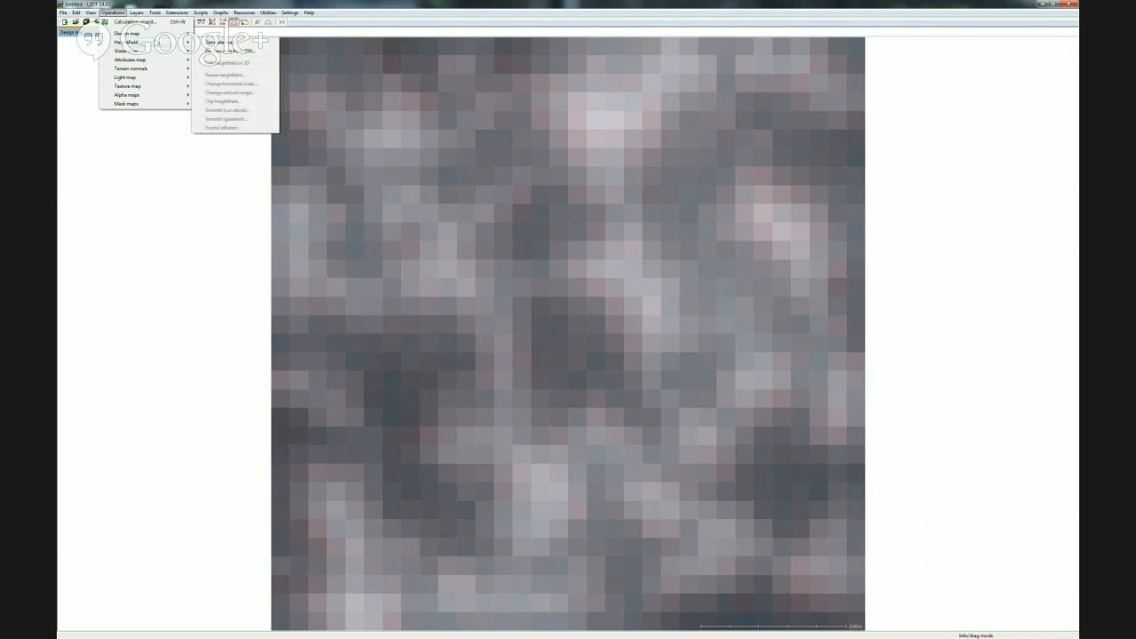
pyautogui.click(221, 43)
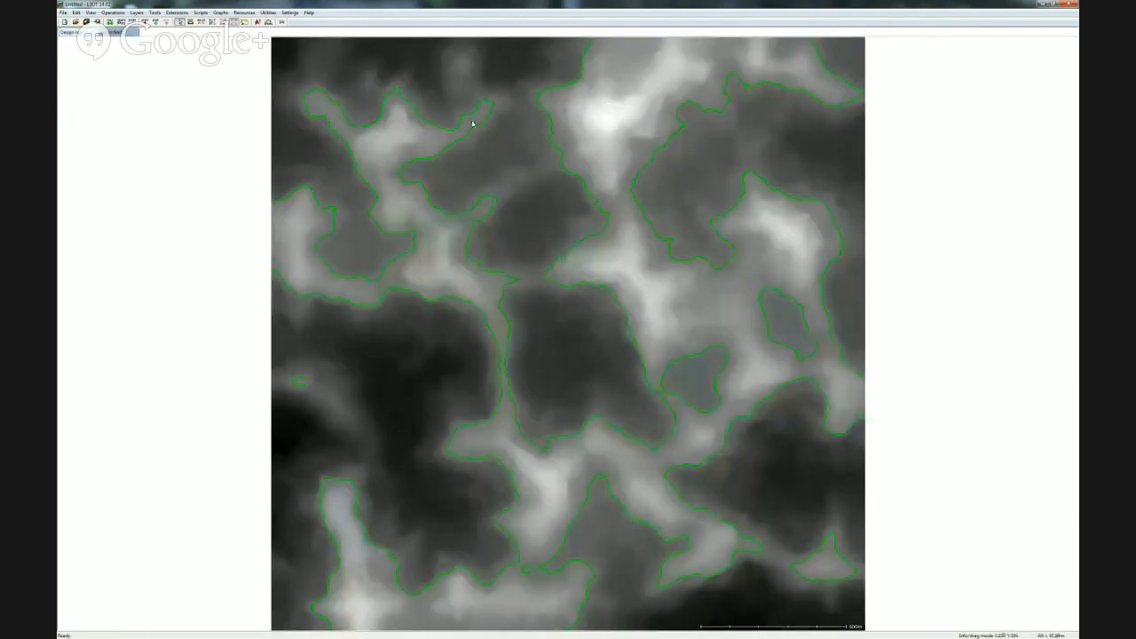
# - Turn off the green contour line display effect on the heightfield
pyautogui.click(90, 12)
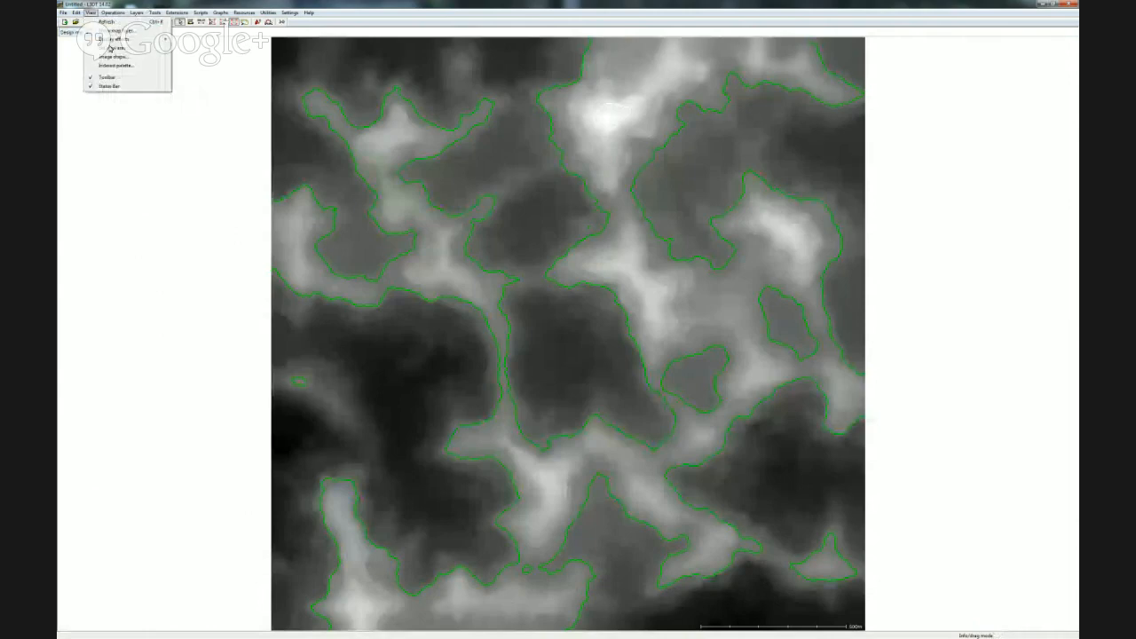
pyautogui.moveTo(114, 41)
pyautogui.click(211, 59)
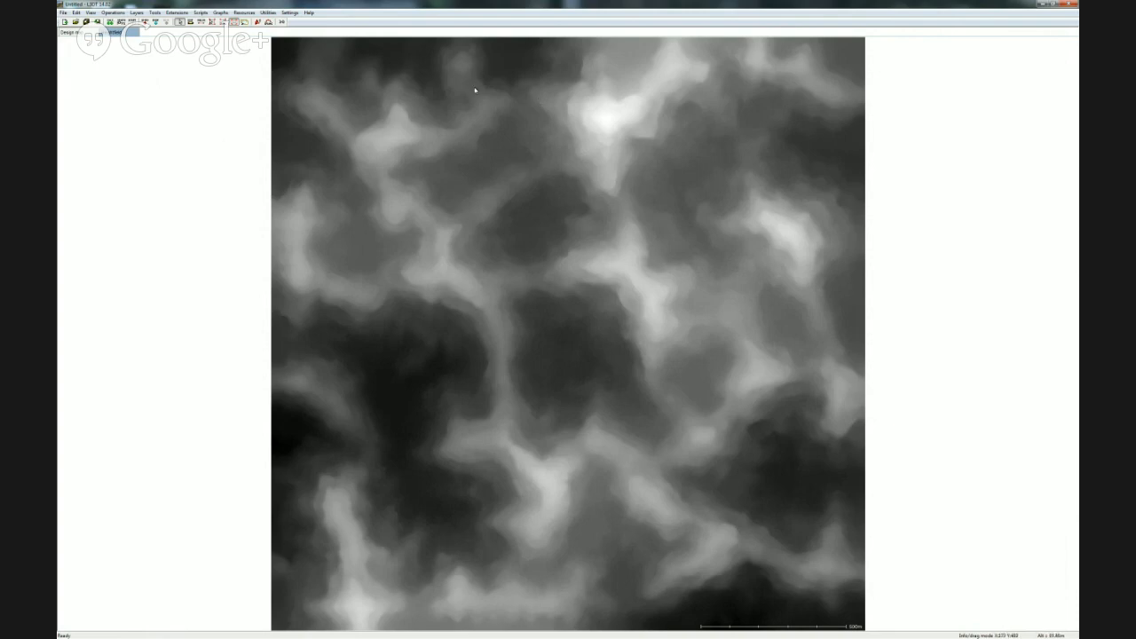
pyautogui.click(113, 12)
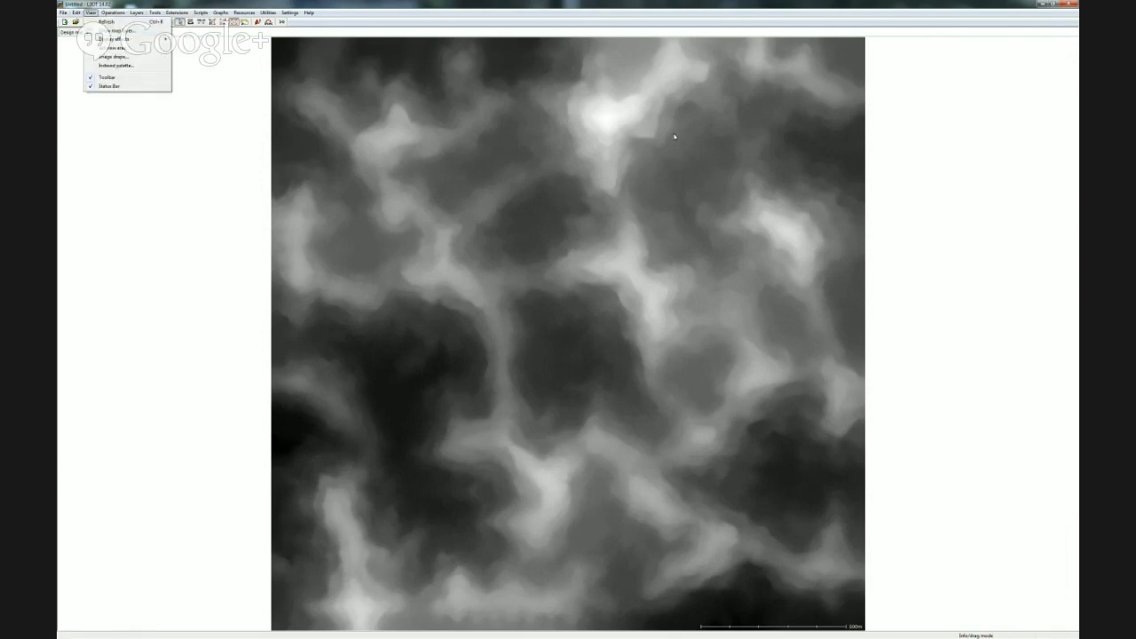
pyautogui.click(929, 138)
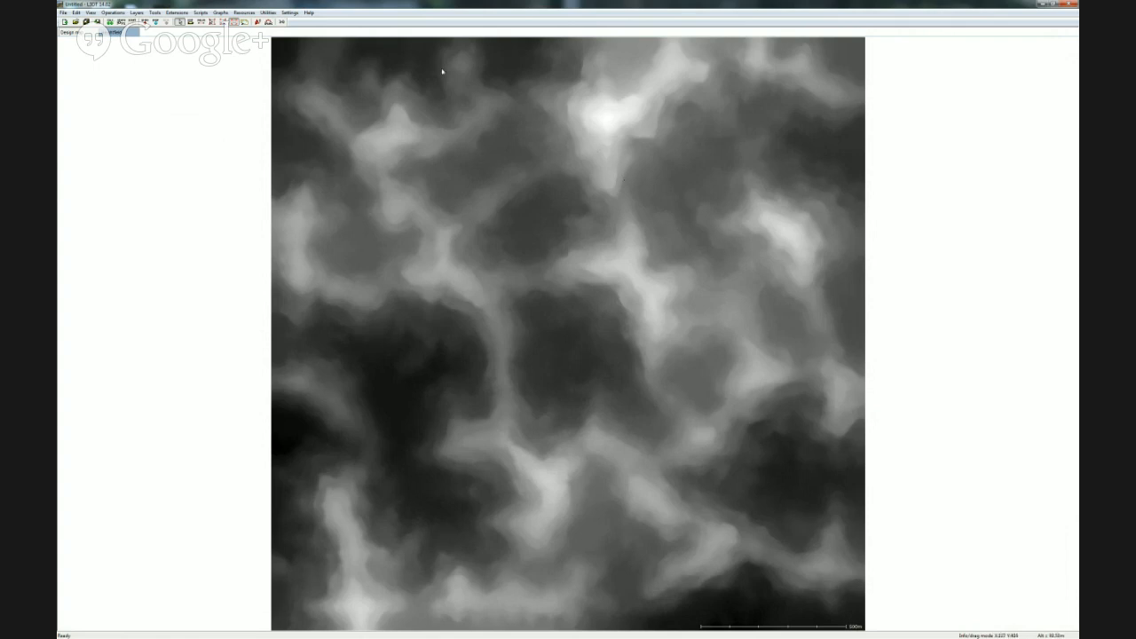
# - Start another designable map project without saving the changes in the current one
pyautogui.click(63, 12)
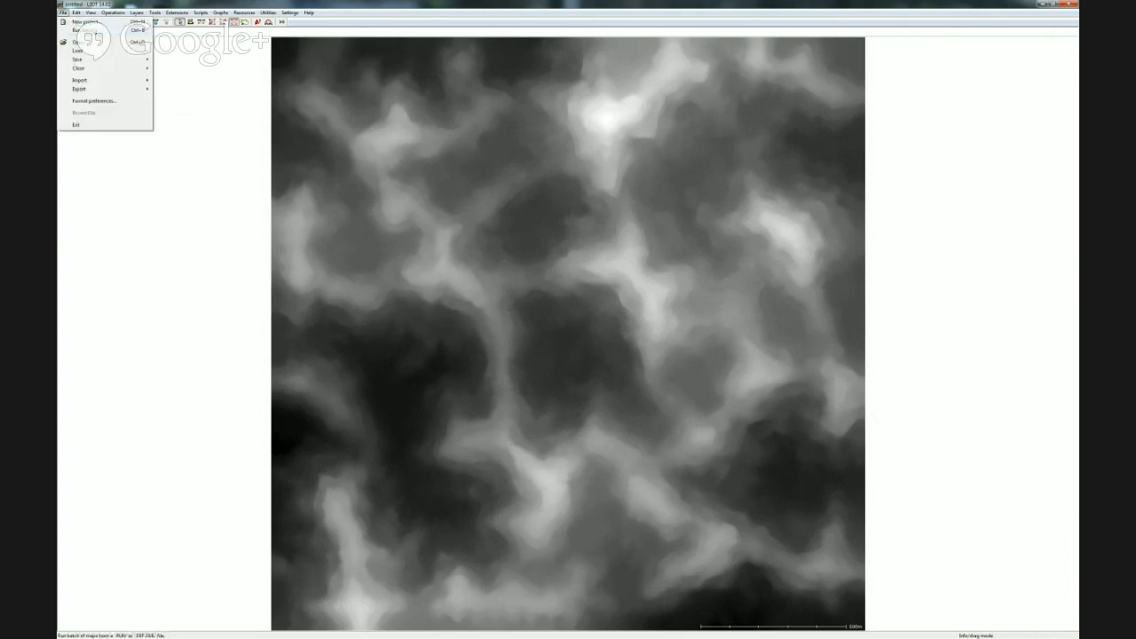
pyautogui.click(89, 40)
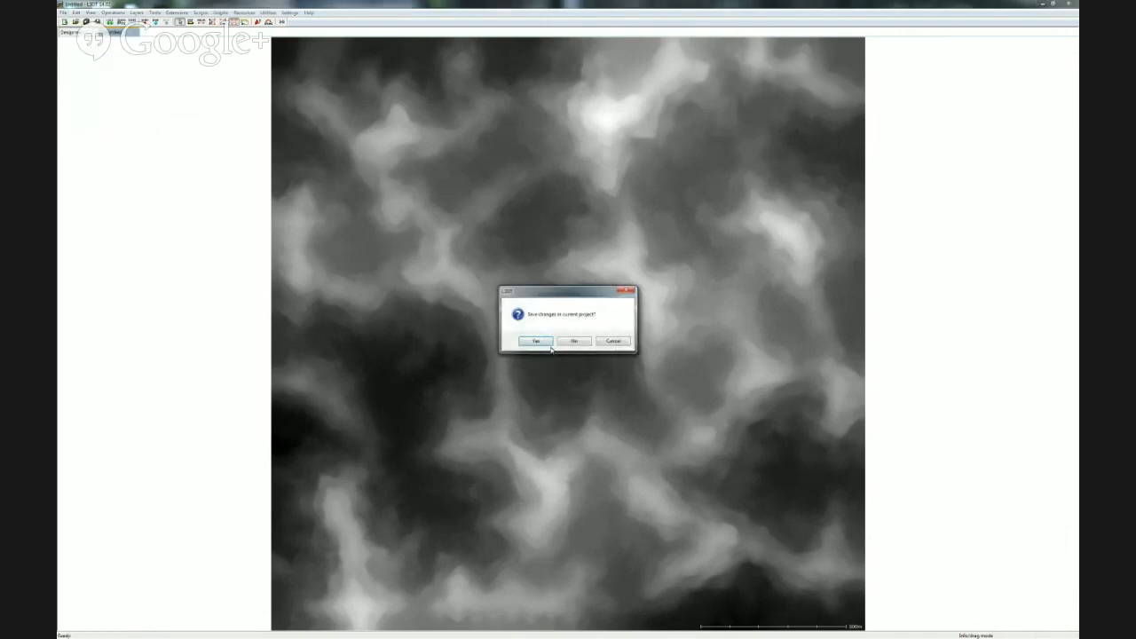
pyautogui.click(579, 341)
pyautogui.click(604, 374)
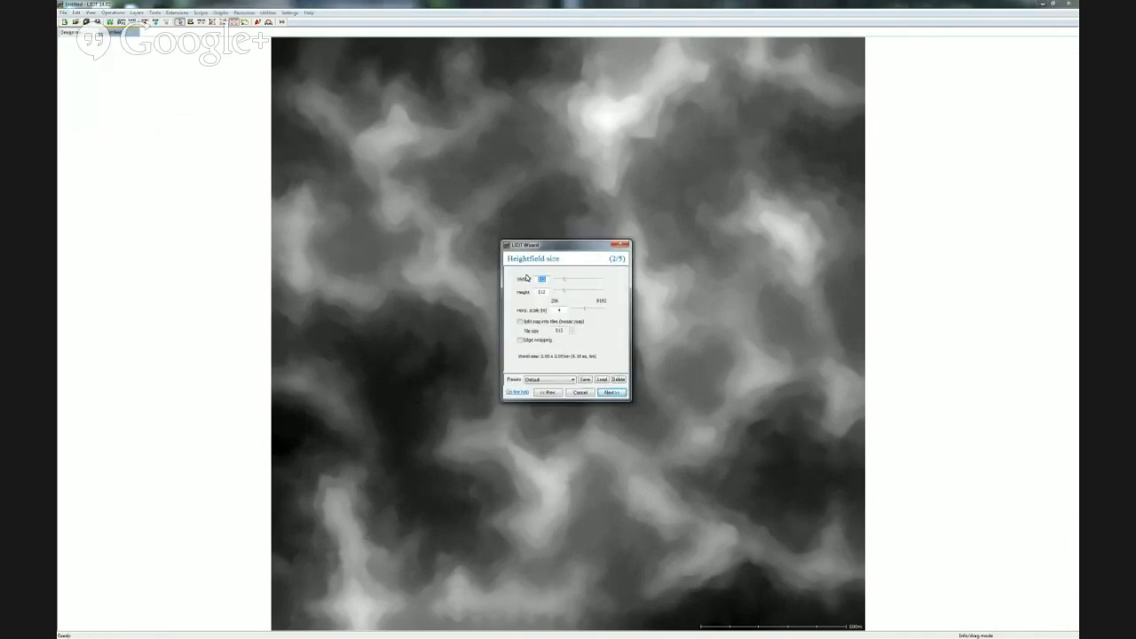
# - Set the new project's heightfield width and height to 1024 each, keeping the horizontal scale of 4 m
pyautogui.write('1024')
pyautogui.press('Tab')
pyautogui.write('1024')
pyautogui.click(615, 392)
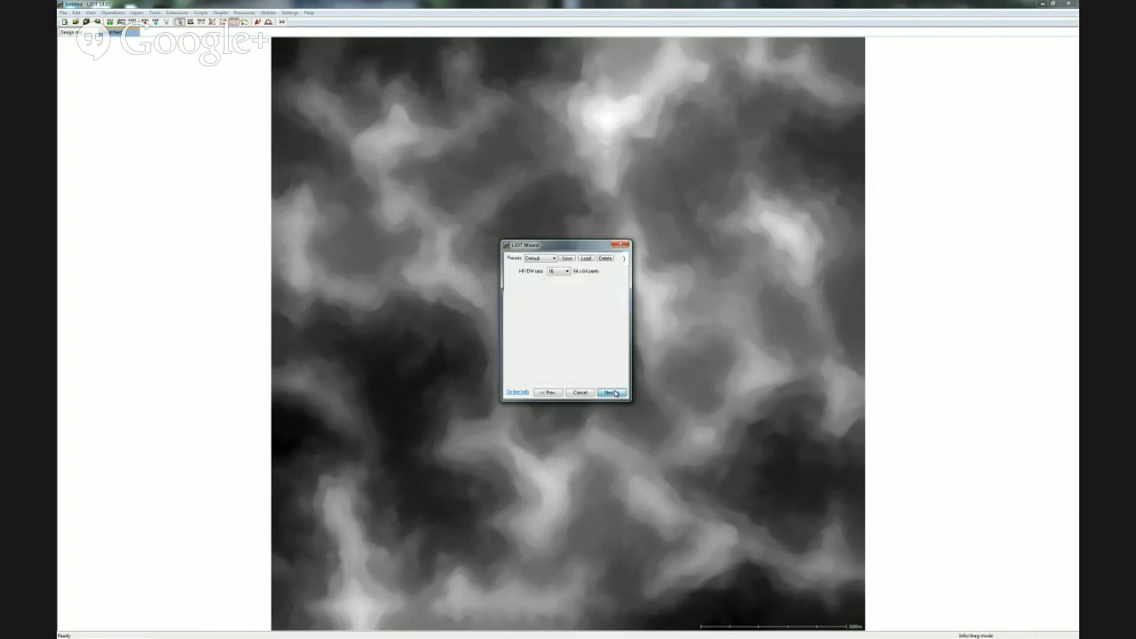
# - Use an HF/DM ratio of 16, keep the existing design map parameters and Arctic climate, and generate the design map
pyautogui.click(565, 312)
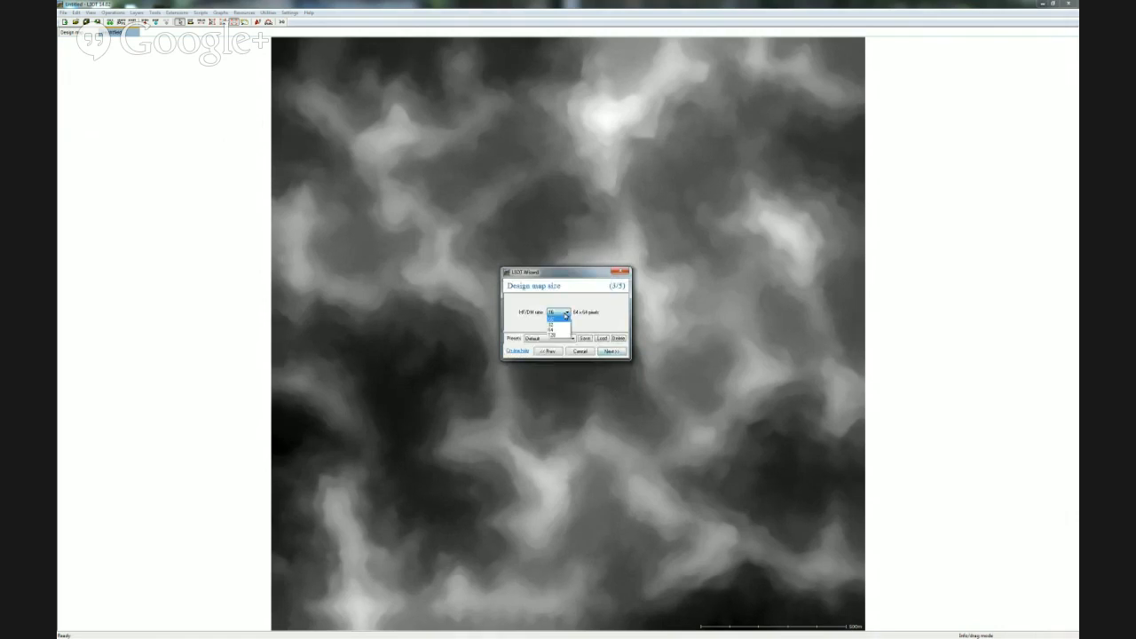
pyautogui.click(559, 324)
pyautogui.click(620, 351)
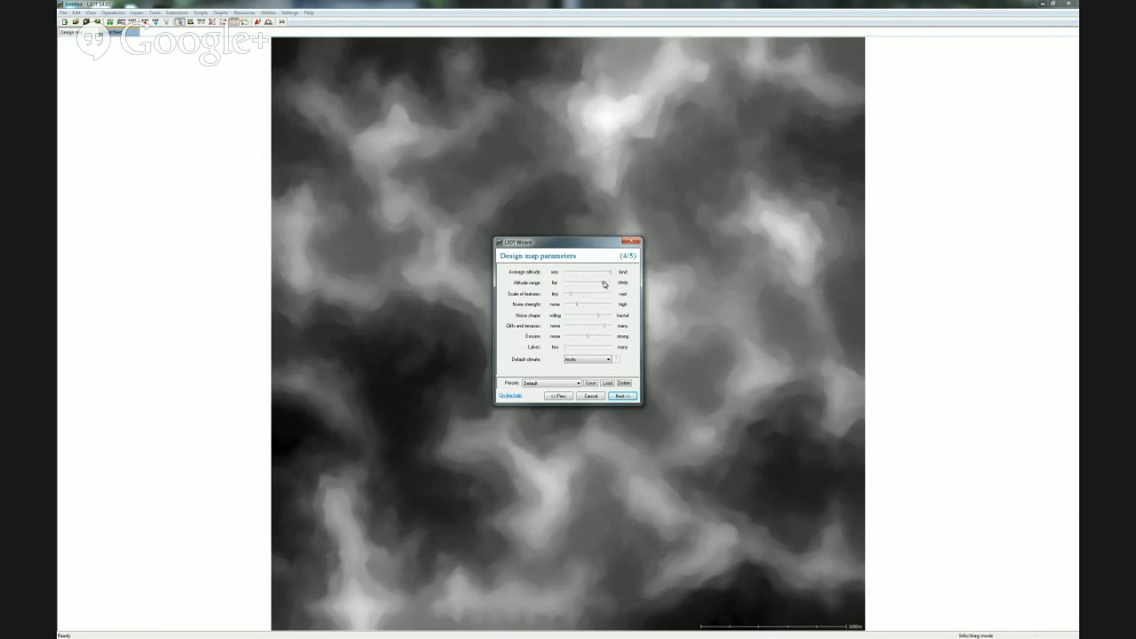
pyautogui.click(621, 396)
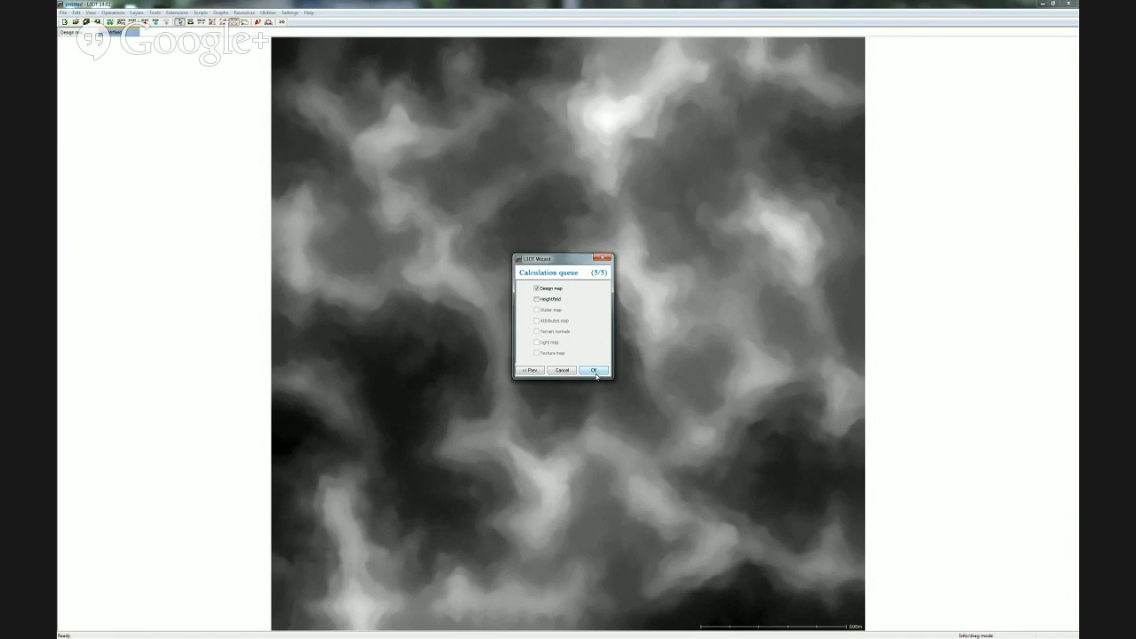
pyautogui.click(595, 371)
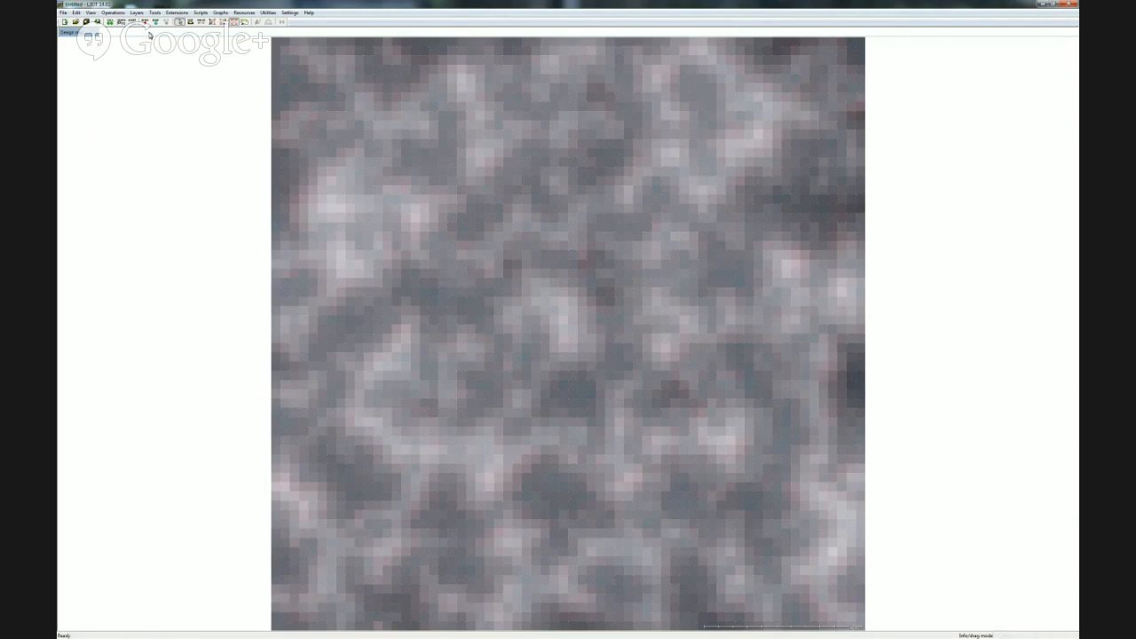
# - Generate the heightfield for the 1024 by 1024 project
pyautogui.click(113, 13)
pyautogui.moveTo(136, 12)
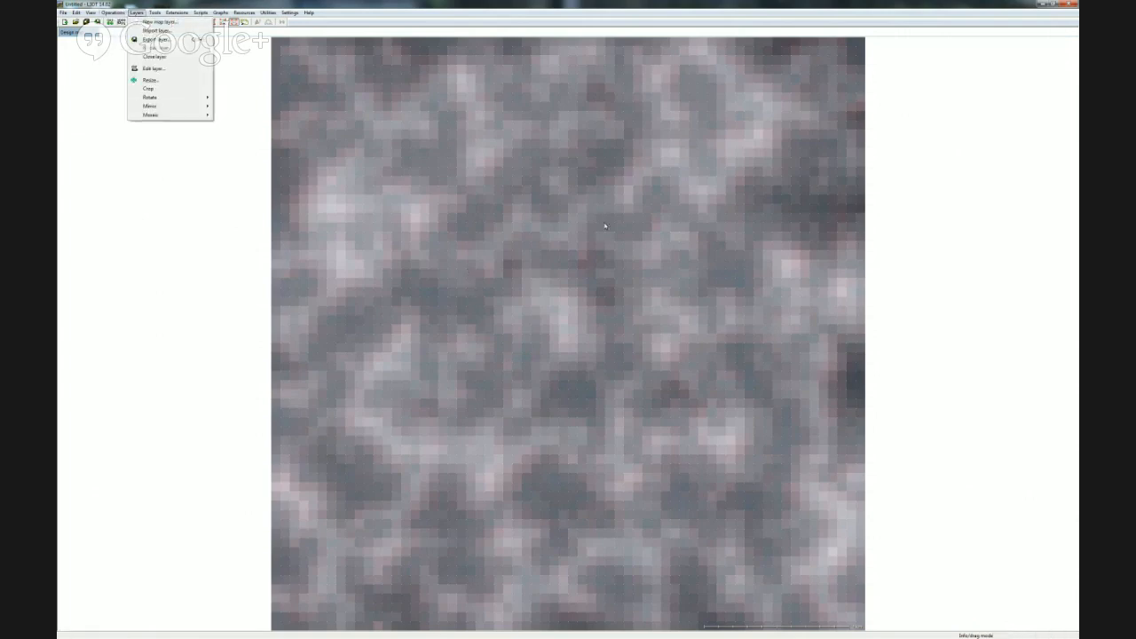
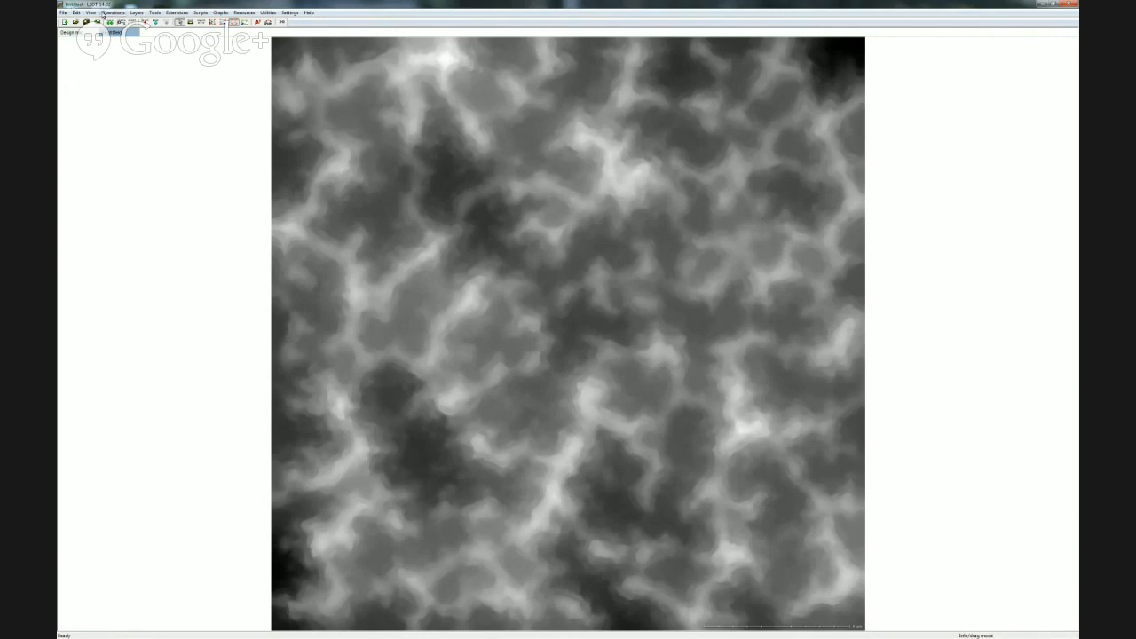
pyautogui.click(91, 12)
pyautogui.moveTo(113, 13)
pyautogui.moveTo(133, 33)
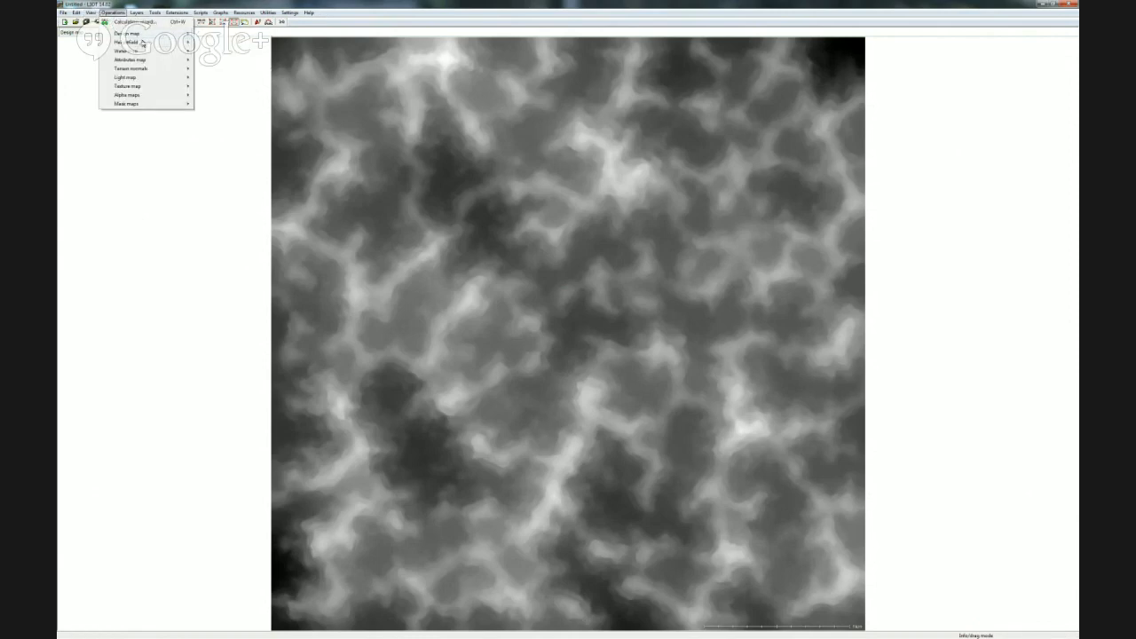
pyautogui.click(158, 13)
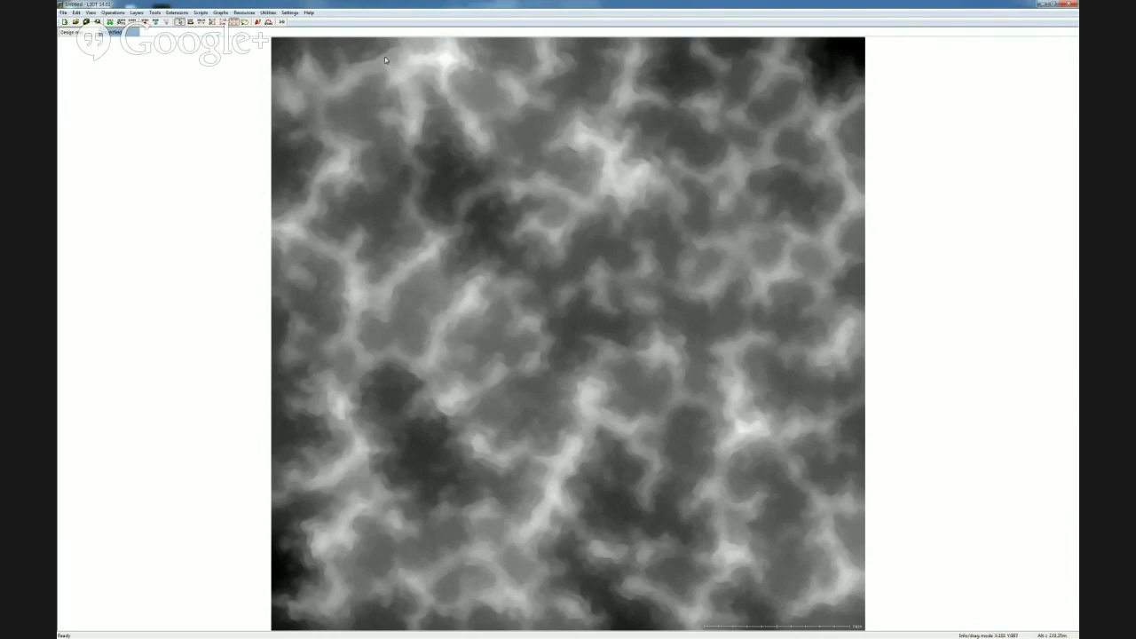
# - Switch the view from the heightfield to the design map layer
pyautogui.click(115, 14)
pyautogui.moveTo(154, 12)
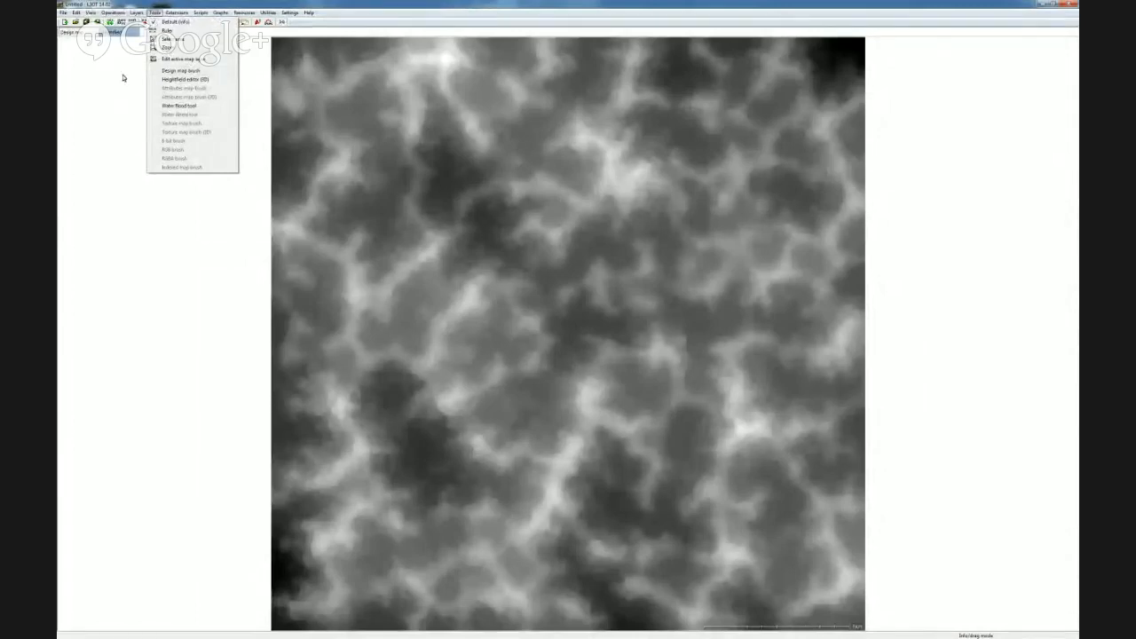
pyautogui.click(82, 33)
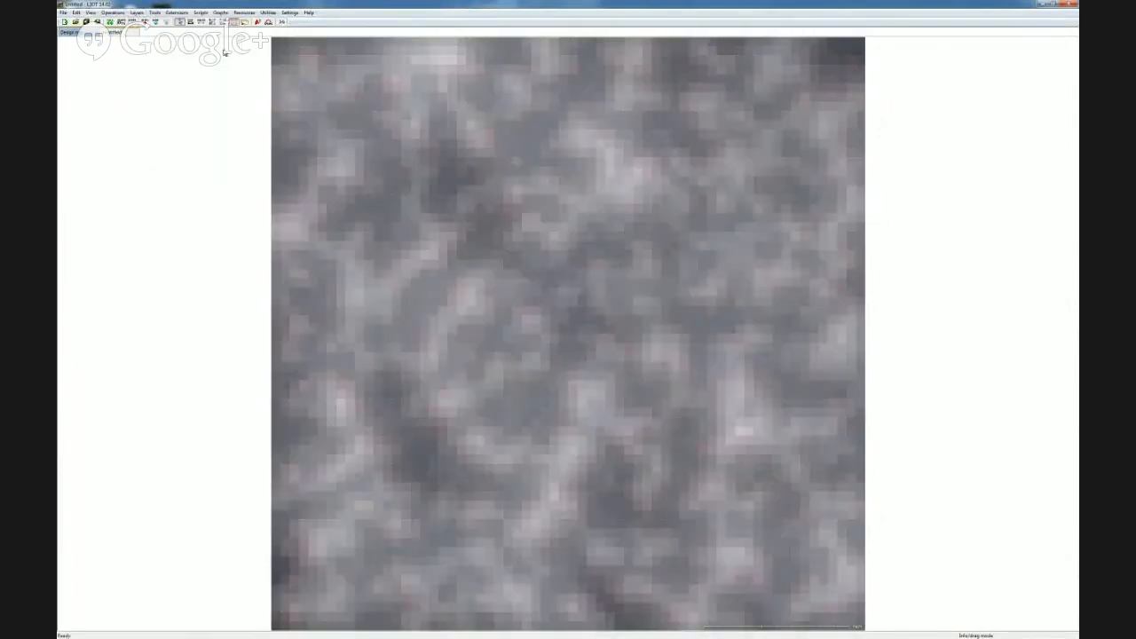
# - Compare the design map with the generated heightfield by alternating between the two layers
pyautogui.click(116, 33)
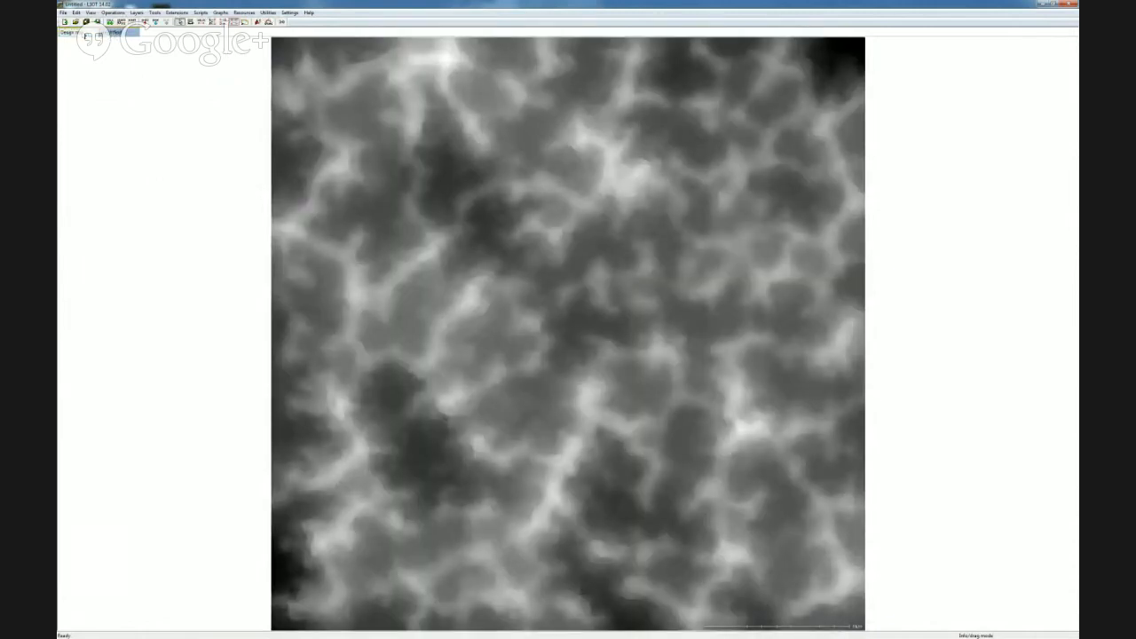
pyautogui.click(86, 35)
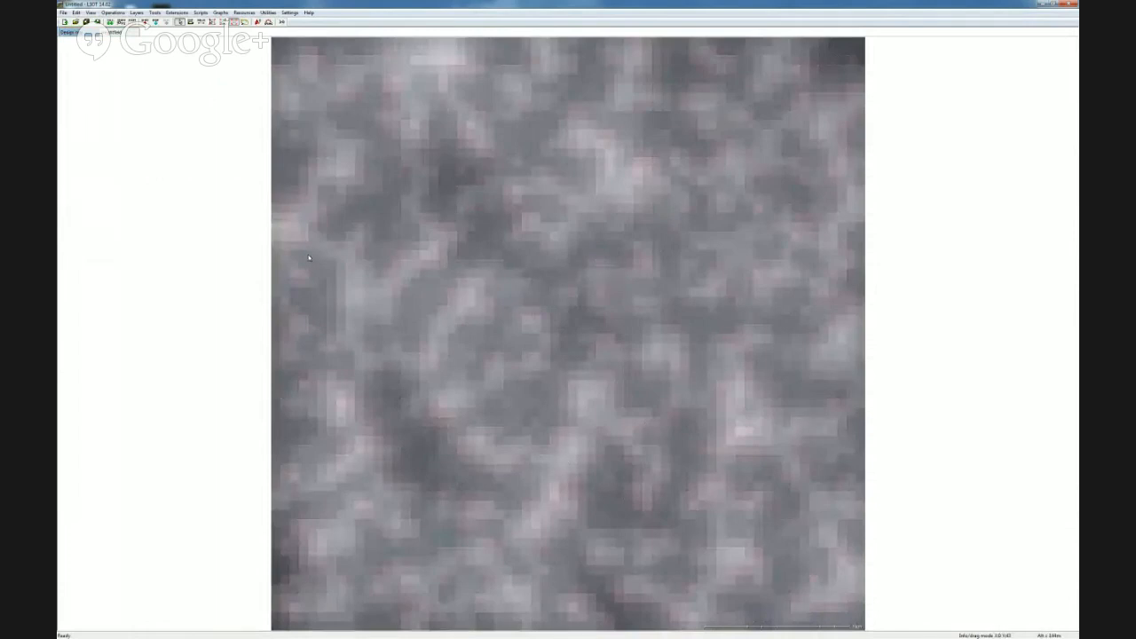
pyautogui.click(115, 34)
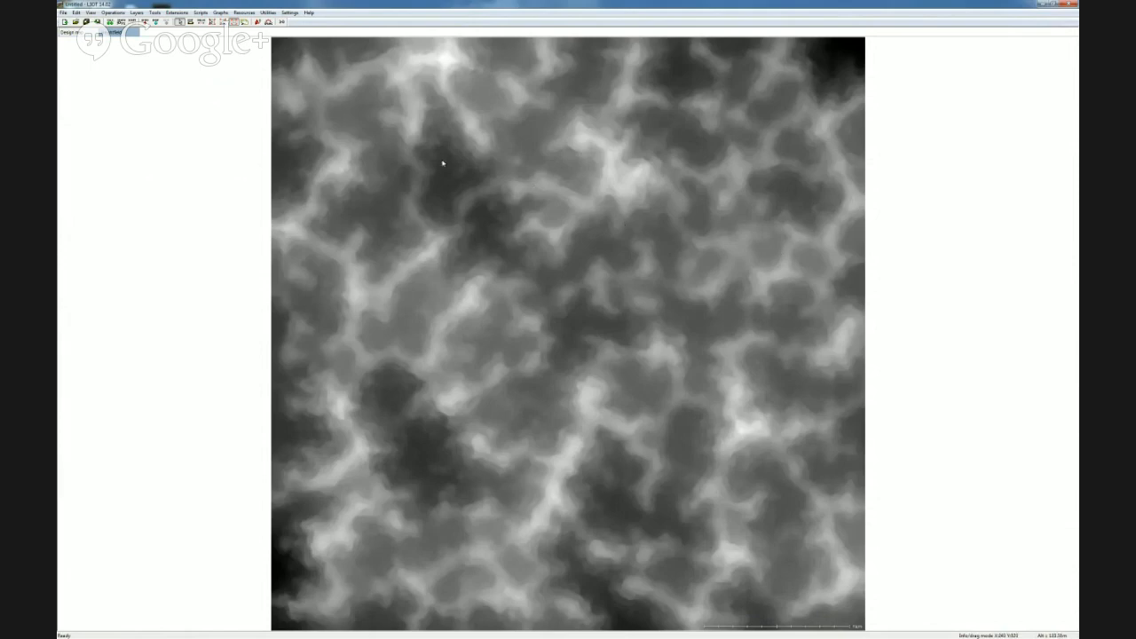
# - Open the heightfield in the 3D heightfield editor and look around the generated mountains from different directions and distances
pyautogui.click(139, 14)
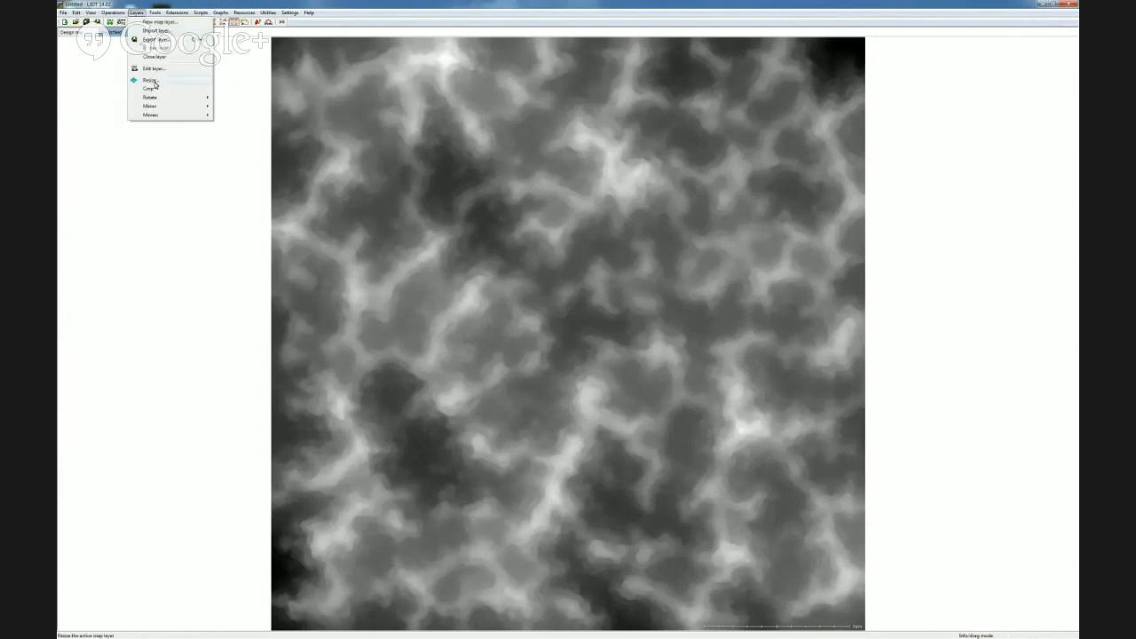
pyautogui.moveTo(154, 13)
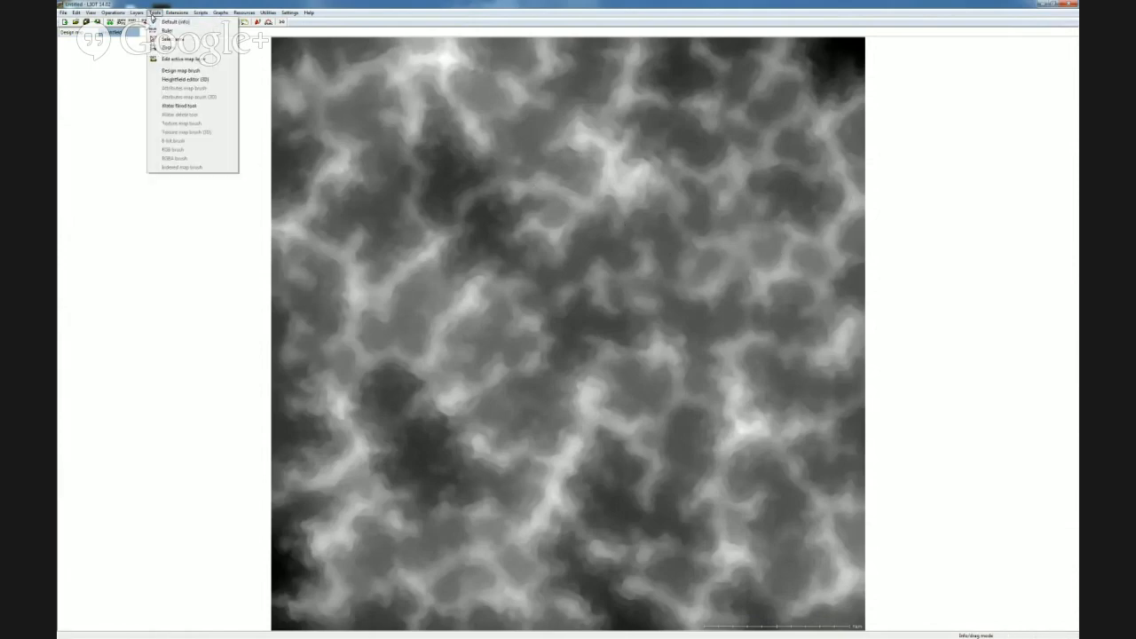
pyautogui.click(184, 80)
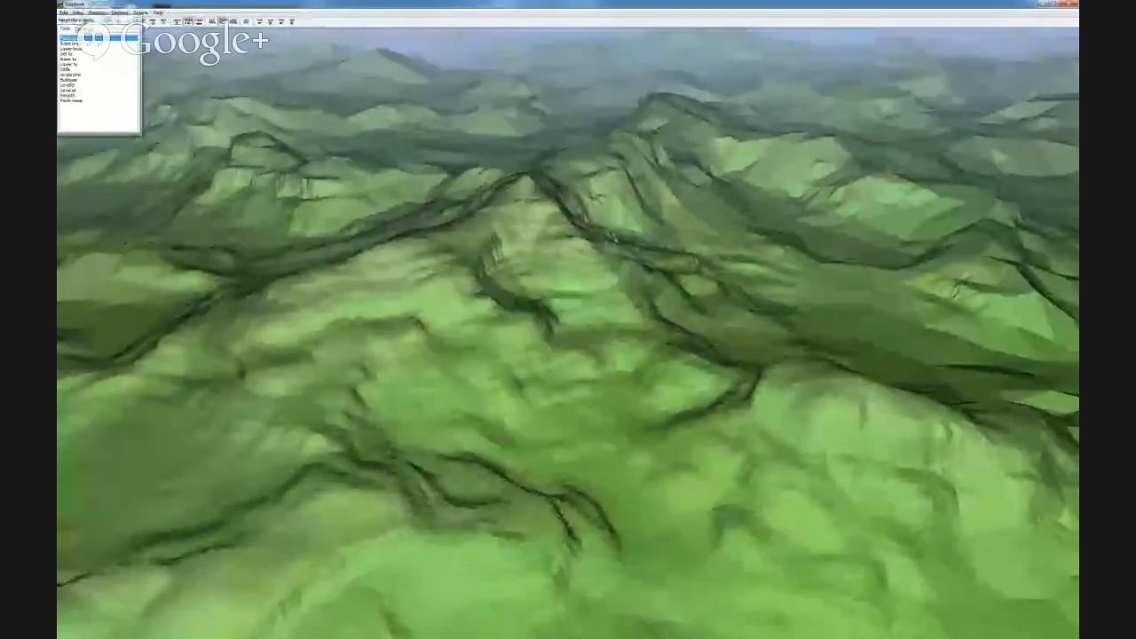
pyautogui.moveTo(568, 305); pyautogui.dragTo(737, 304, button='right')
pyautogui.scroll(-4, 566, 302)
pyautogui.scroll(5, 568, 300)
pyautogui.moveTo(569, 305); pyautogui.dragTo(520, 303, button='right')
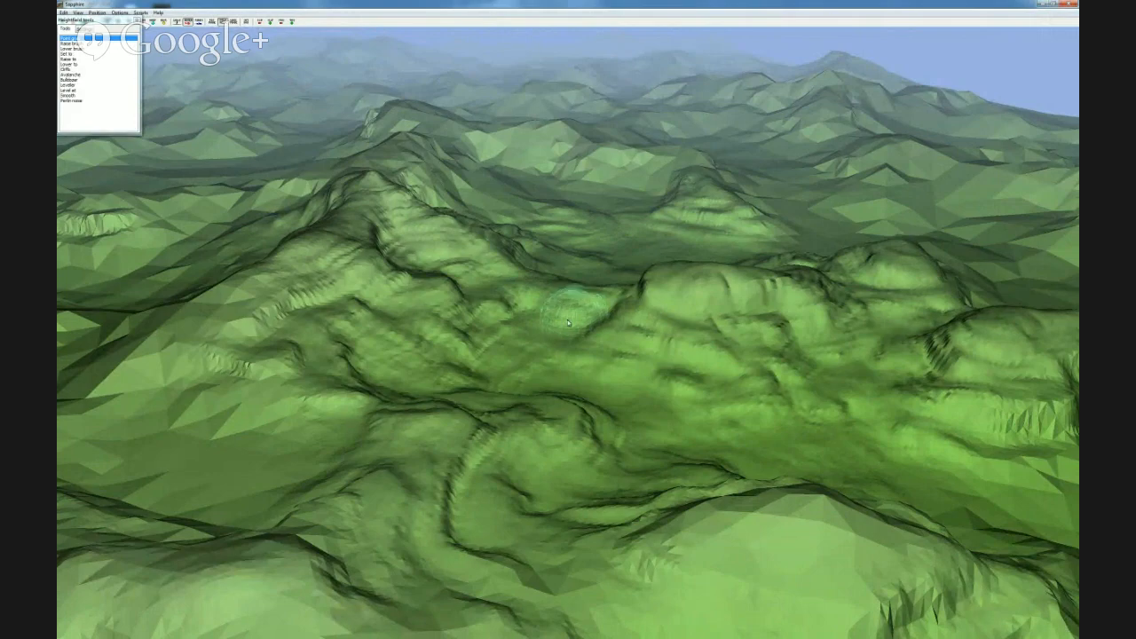
# - Fly across the 3D terrain to examine the shape of its ridges, peaks and valleys
pyautogui.moveTo(543, 313); pyautogui.dragTo(595, 313, button='right')
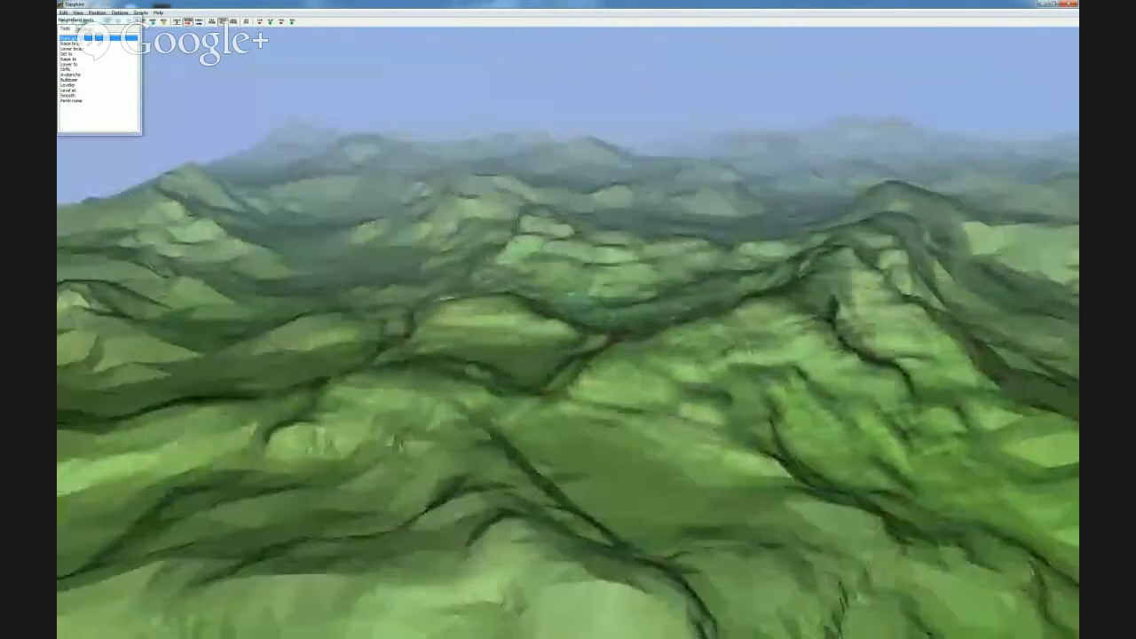
pyautogui.press('w')
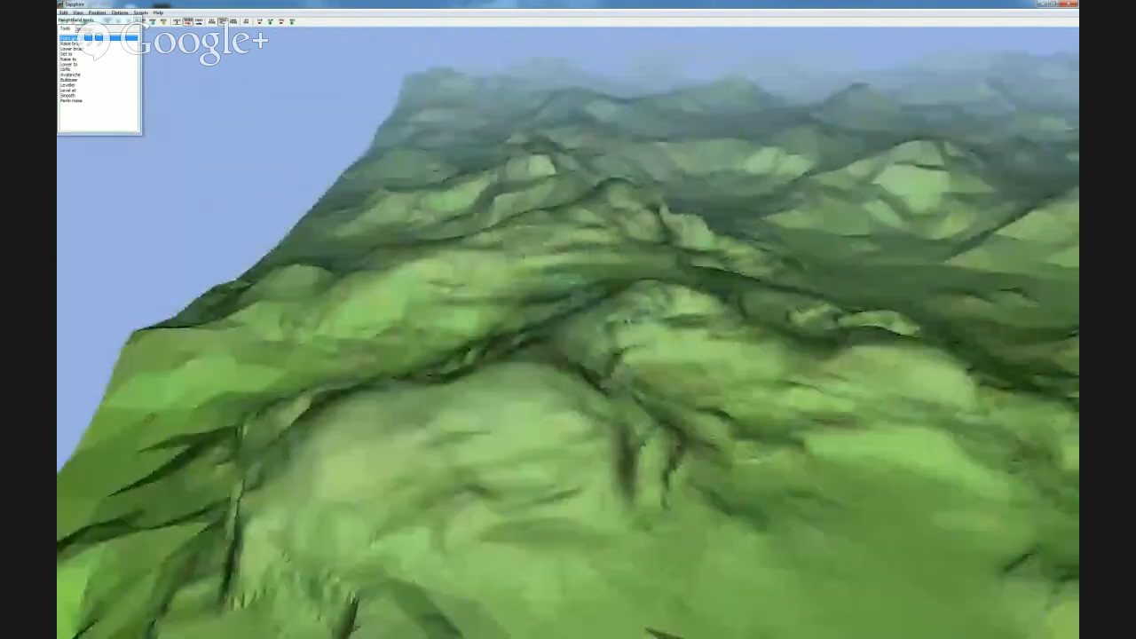
pyautogui.press('w')
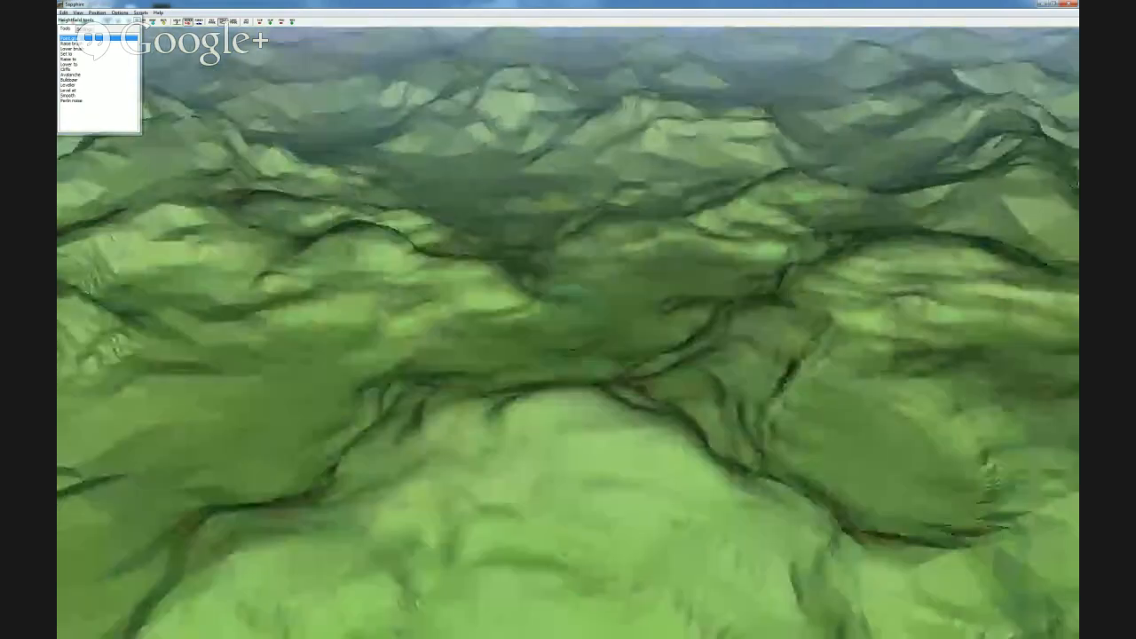
pyautogui.press('w')
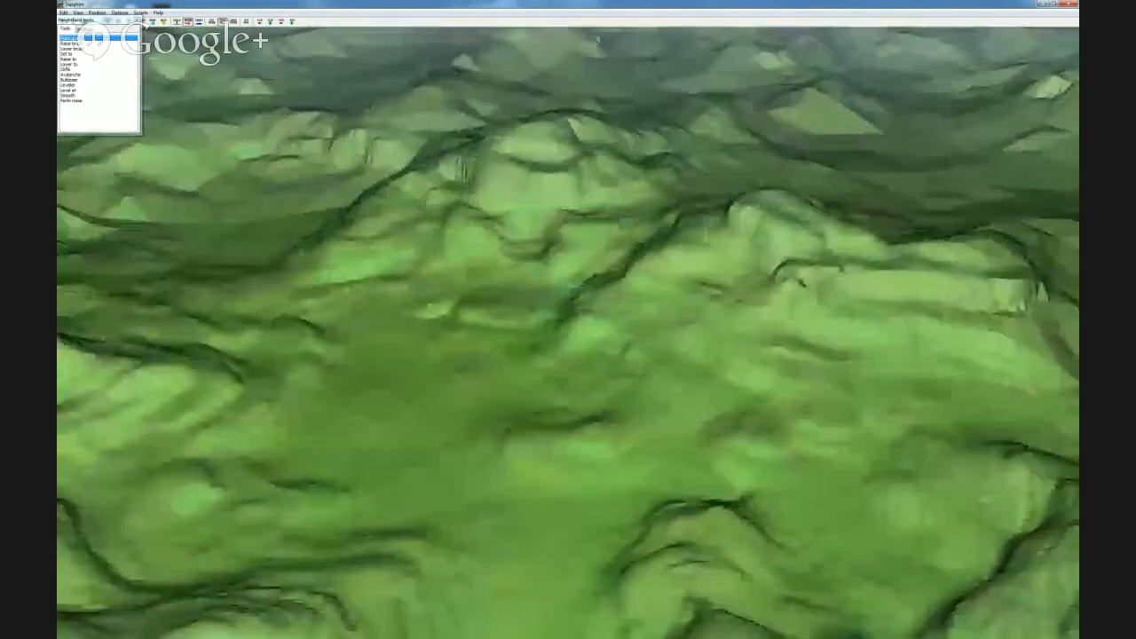
pyautogui.press('w')
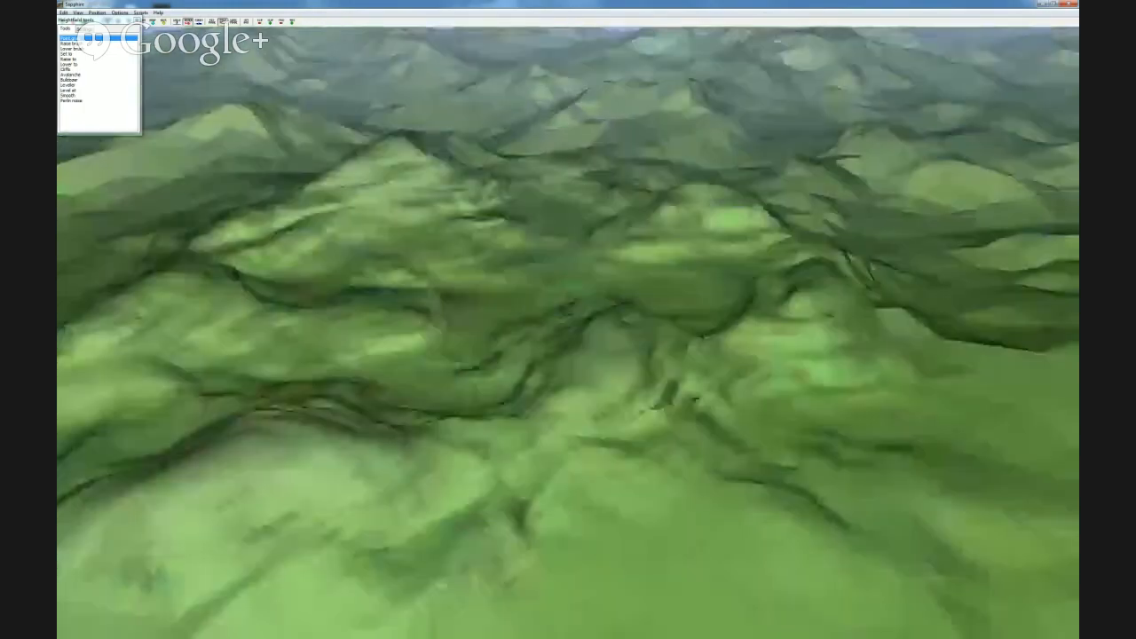
pyautogui.press('w')
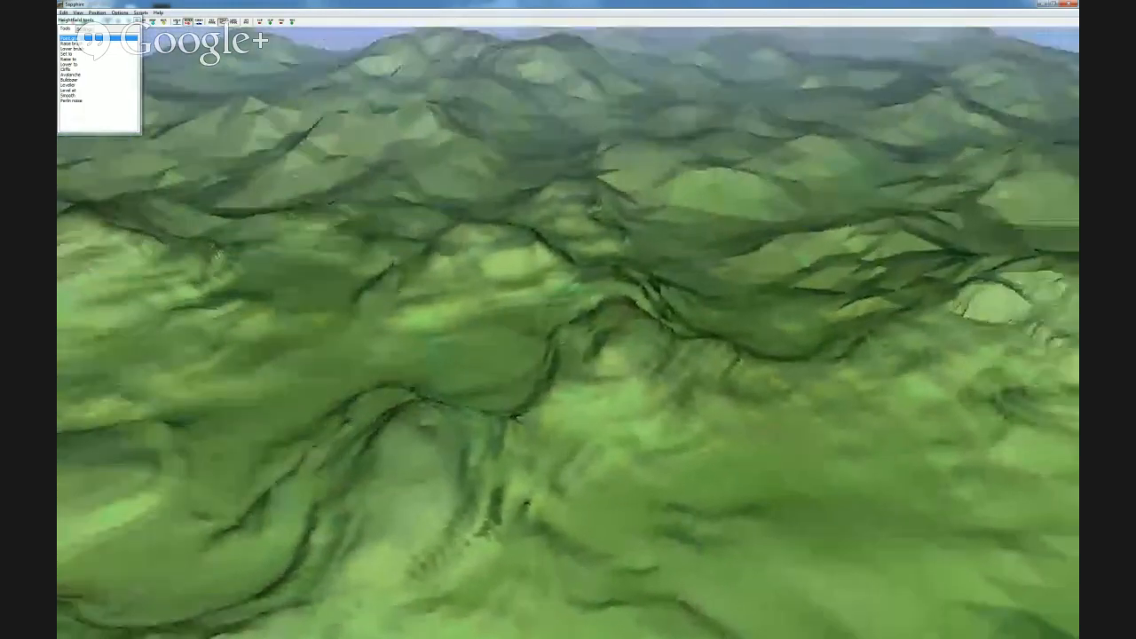
pyautogui.press('w')
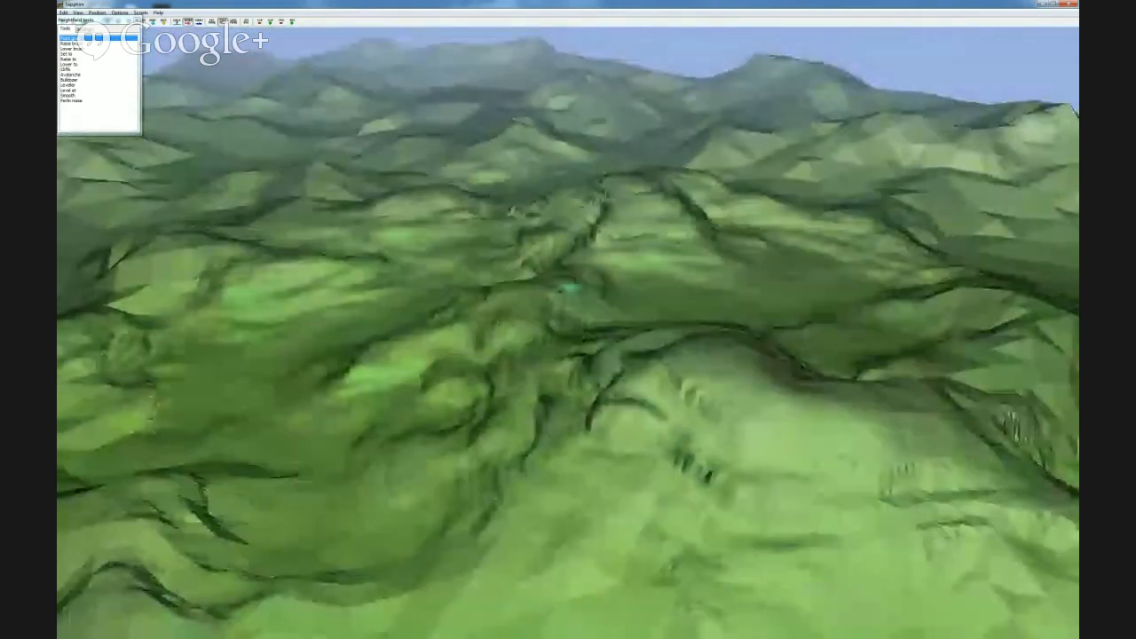
pyautogui.moveTo(568, 322); pyautogui.dragTo(436, 319, button='right')
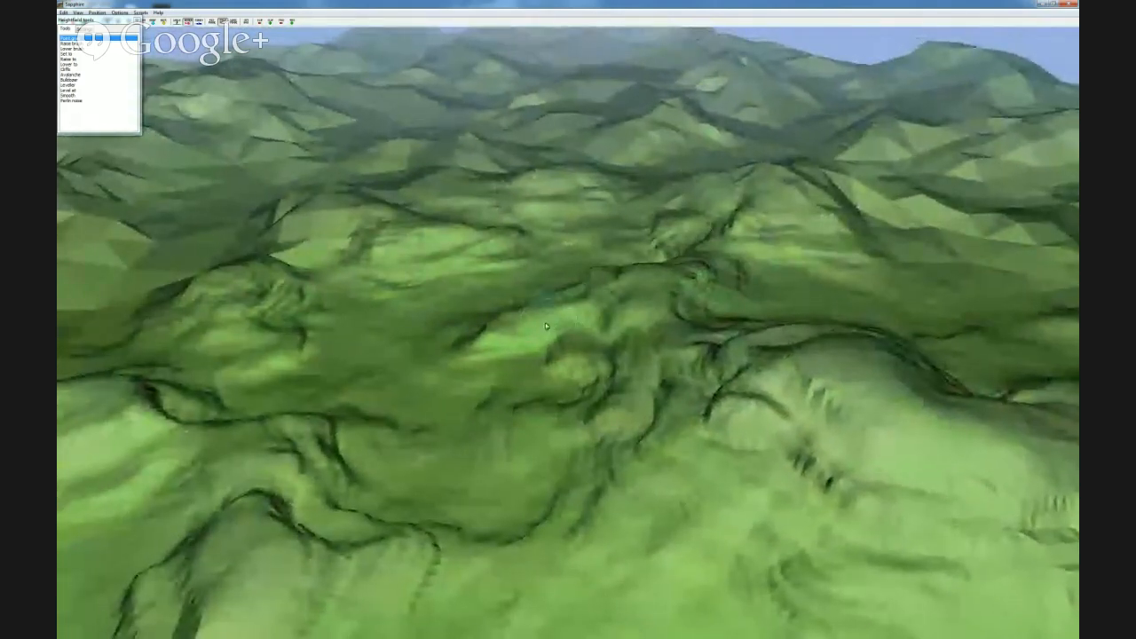
pyautogui.moveTo(568, 321); pyautogui.dragTo(622, 348, button='right')
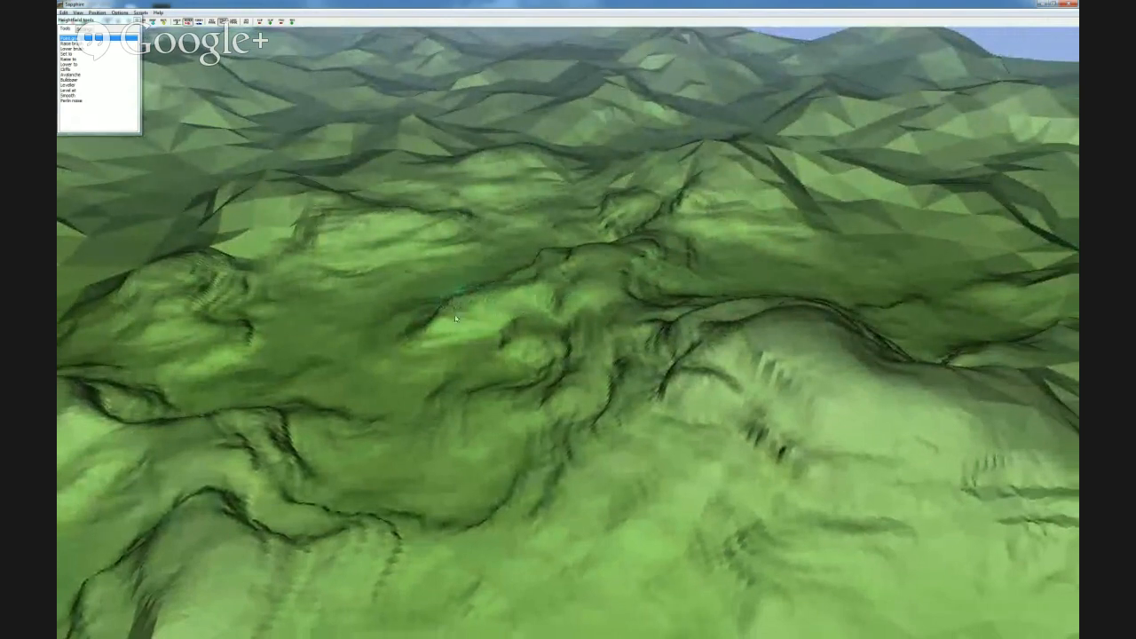
pyautogui.moveTo(455, 304); pyautogui.dragTo(3, 372, button='right')
pyautogui.press('s')
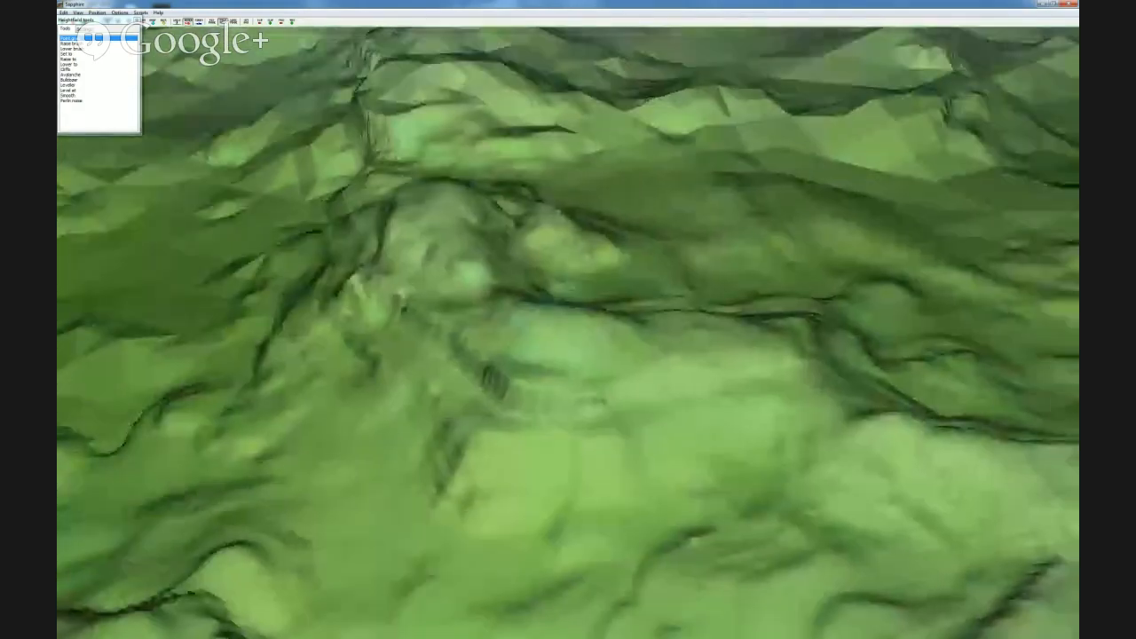
pyautogui.press('w')
pyautogui.press('s')
pyautogui.press('w')
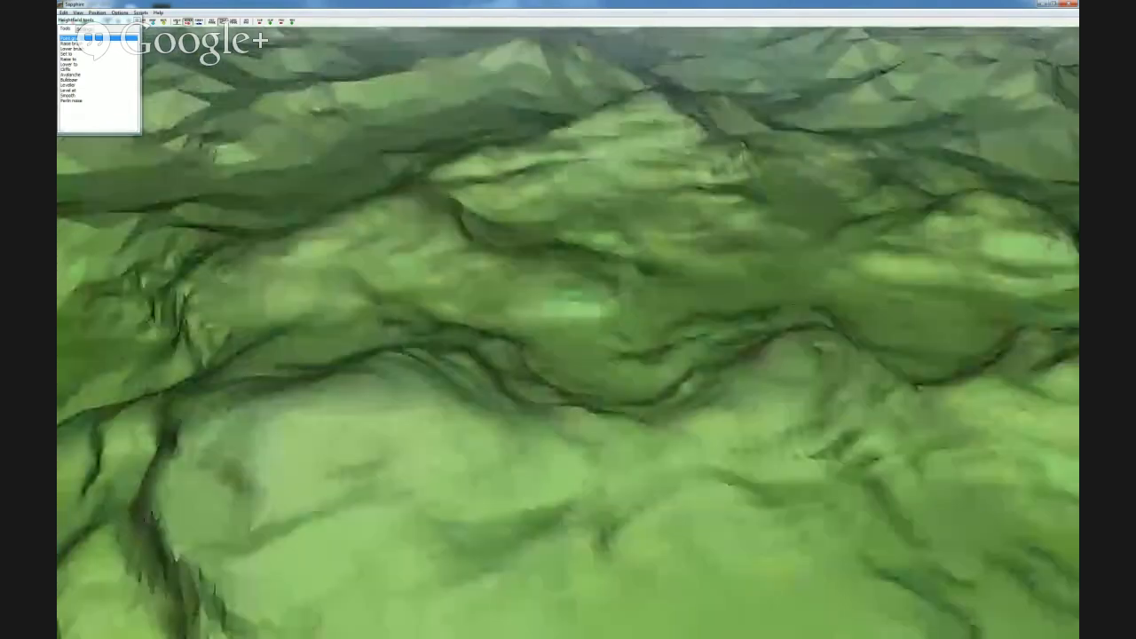
pyautogui.press('a')
pyautogui.press('s')
pyautogui.press('s')
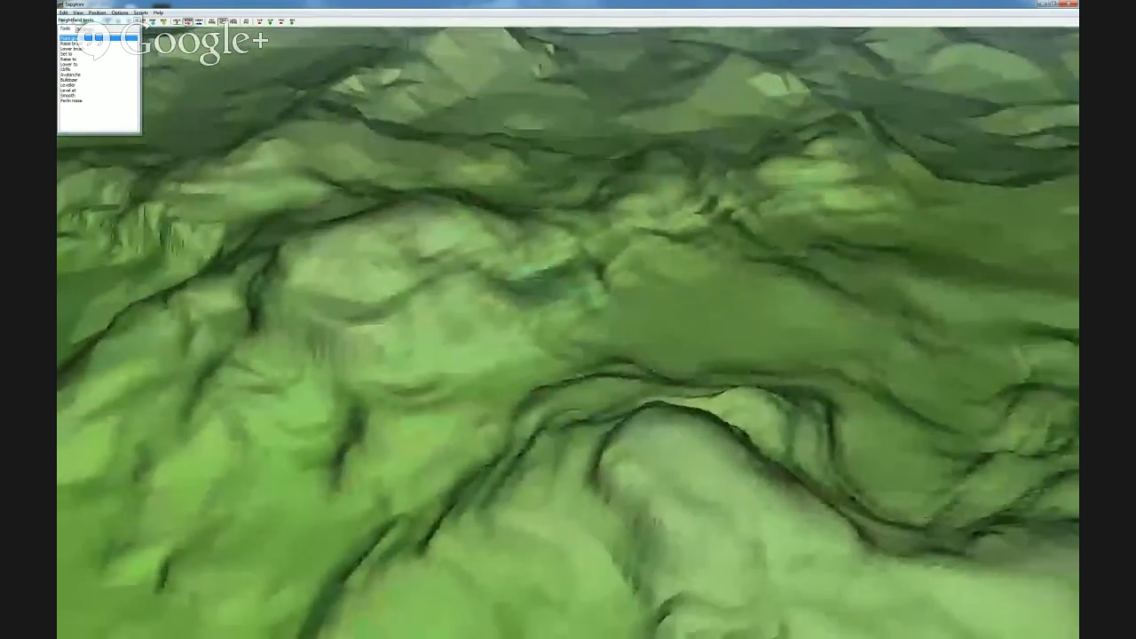
pyautogui.press('d')
pyautogui.press('s')
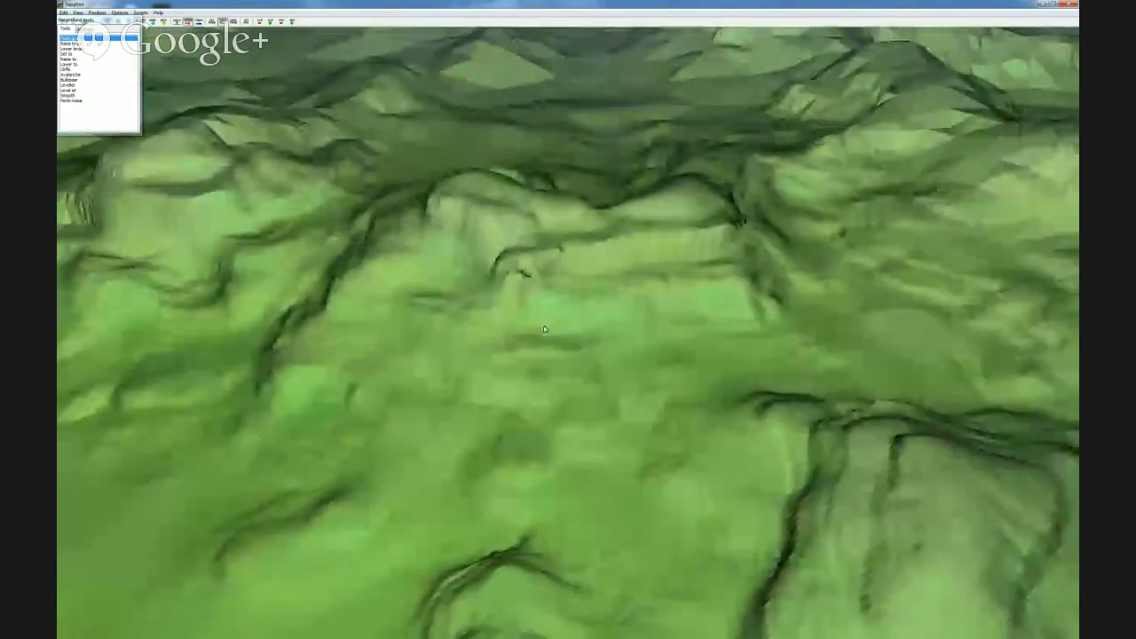
# - Examine the terrain from higher up, including its outer edges, and close the 3D heightfield editor
pyautogui.press('s')
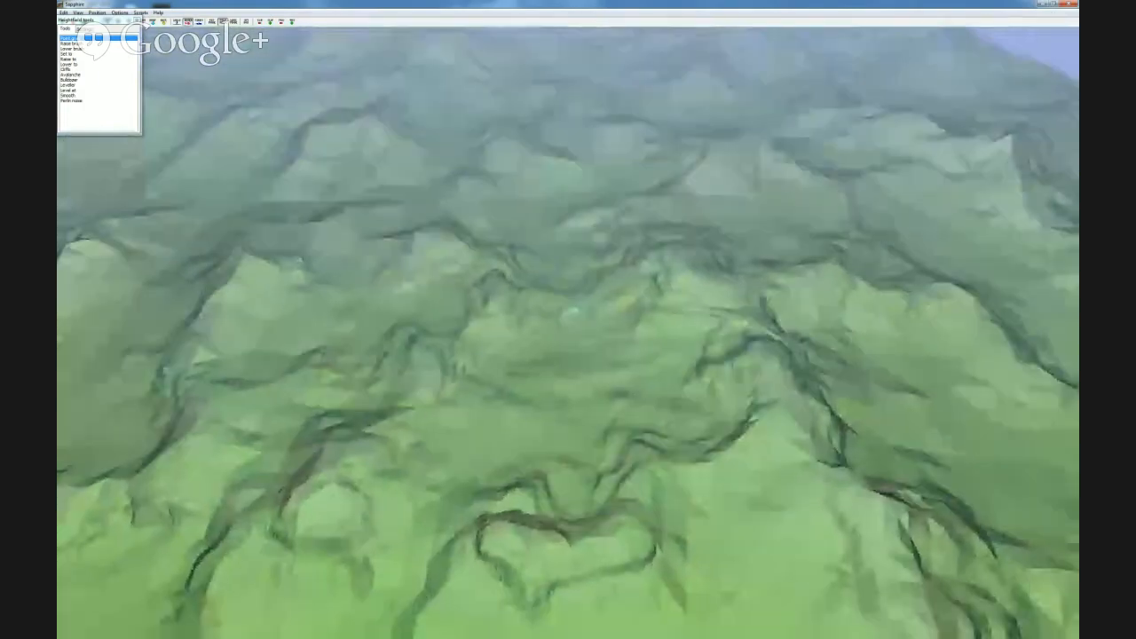
pyautogui.press('w')
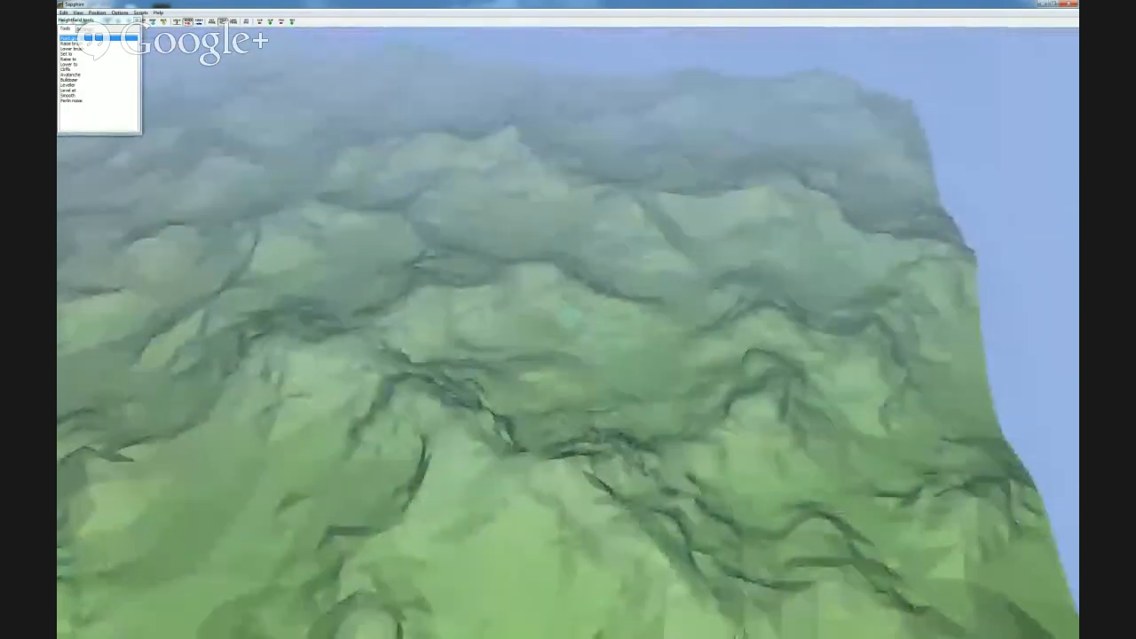
pyautogui.press('a')
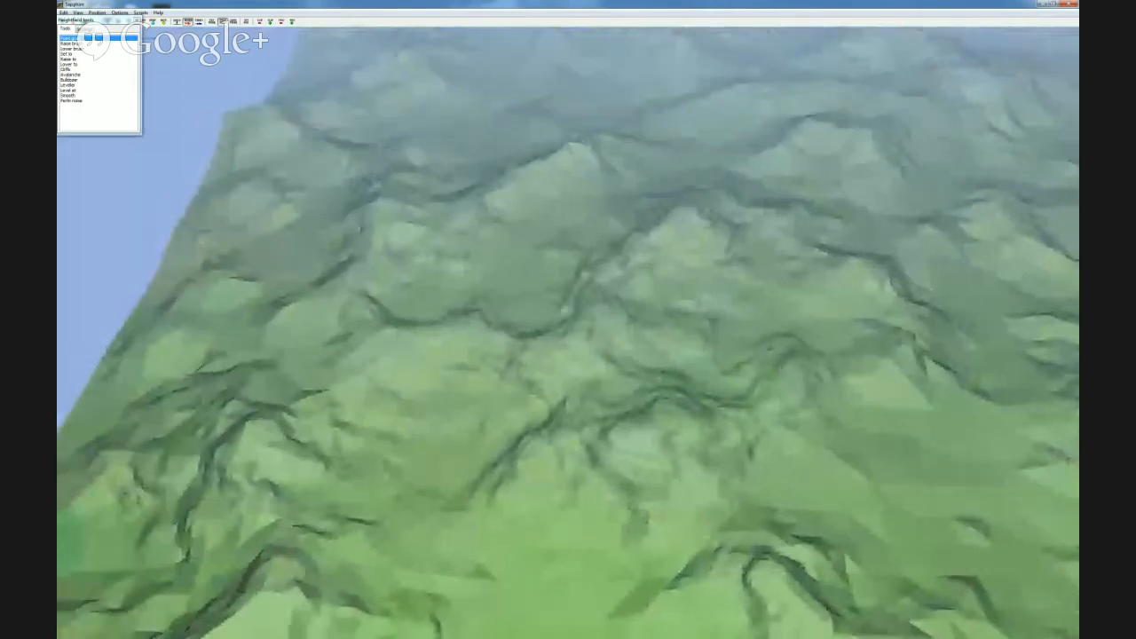
pyautogui.press('s')
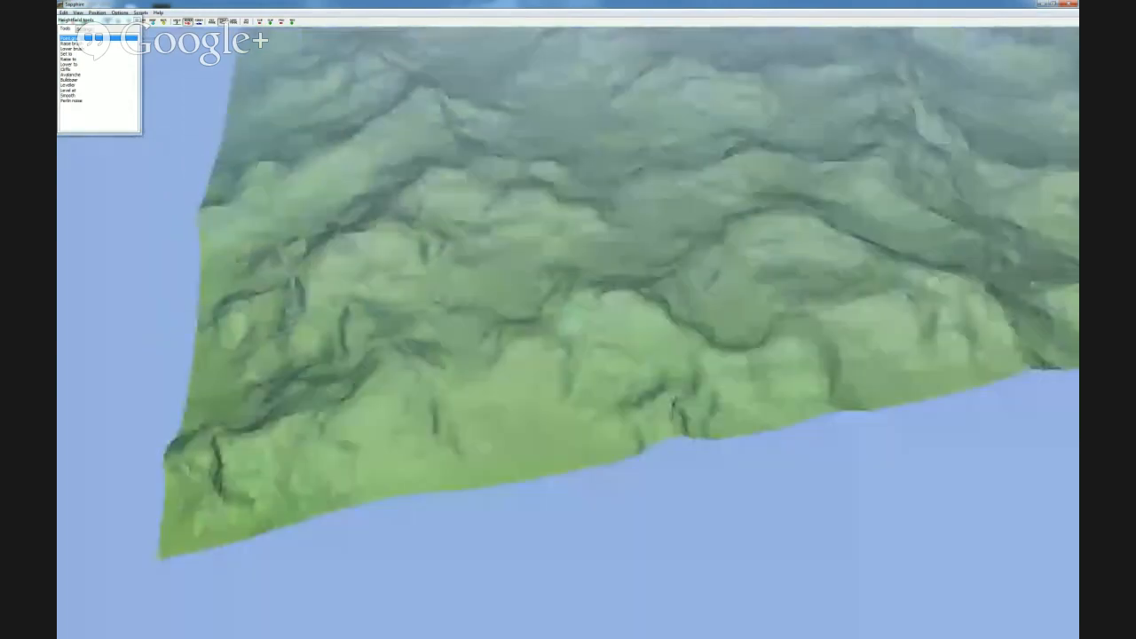
pyautogui.press('w')
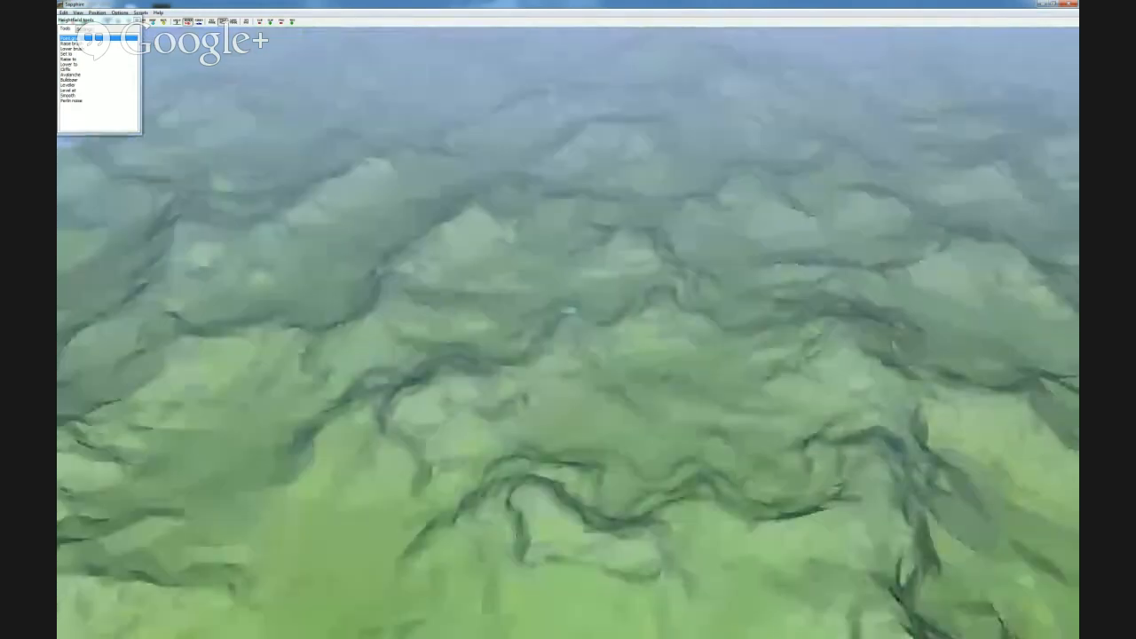
pyautogui.press('w')
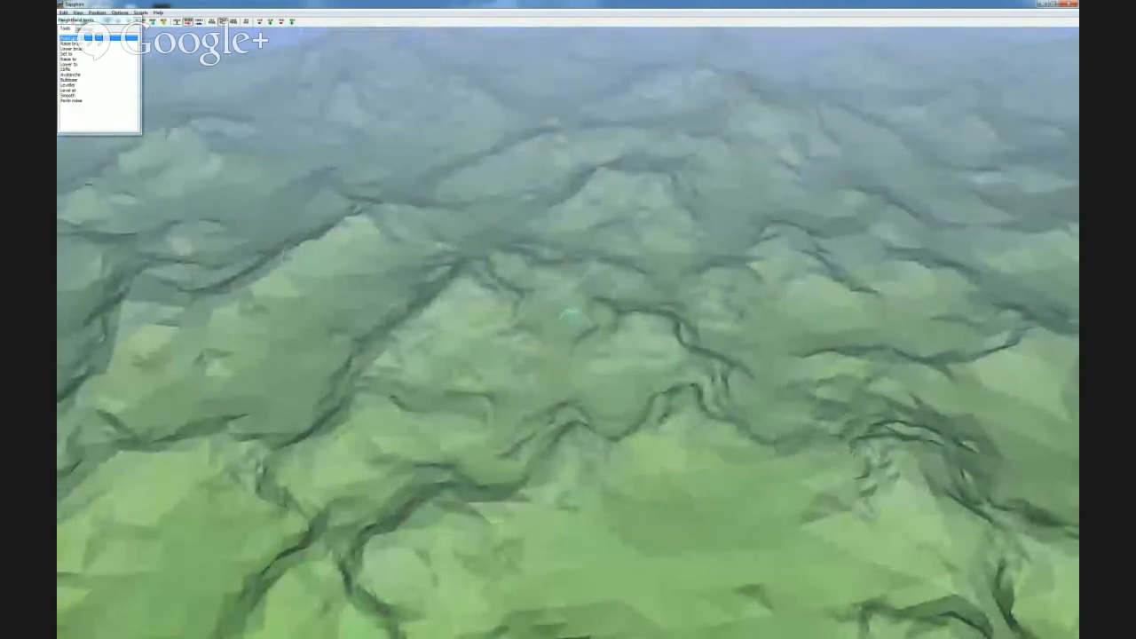
pyautogui.moveTo(568, 316); pyautogui.dragTo(567, 319, button='right')
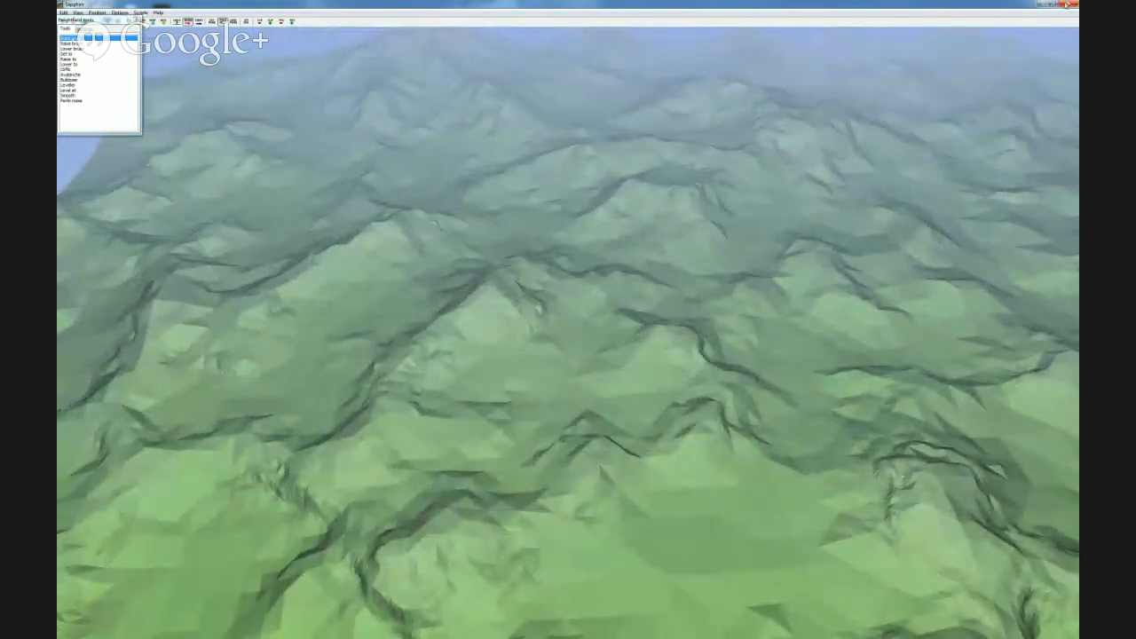
pyautogui.click(1071, 5)
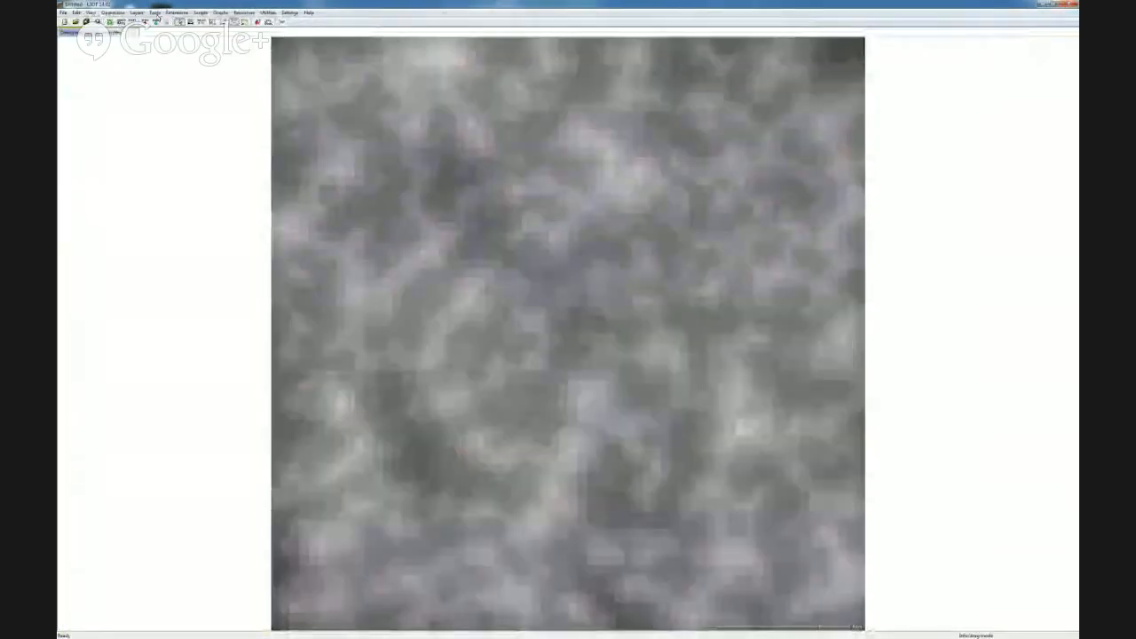
# - Set up the design map brush with size 4, a relative altitude of 40 m, and peak roughness and erosion enabled
pyautogui.click(154, 12)
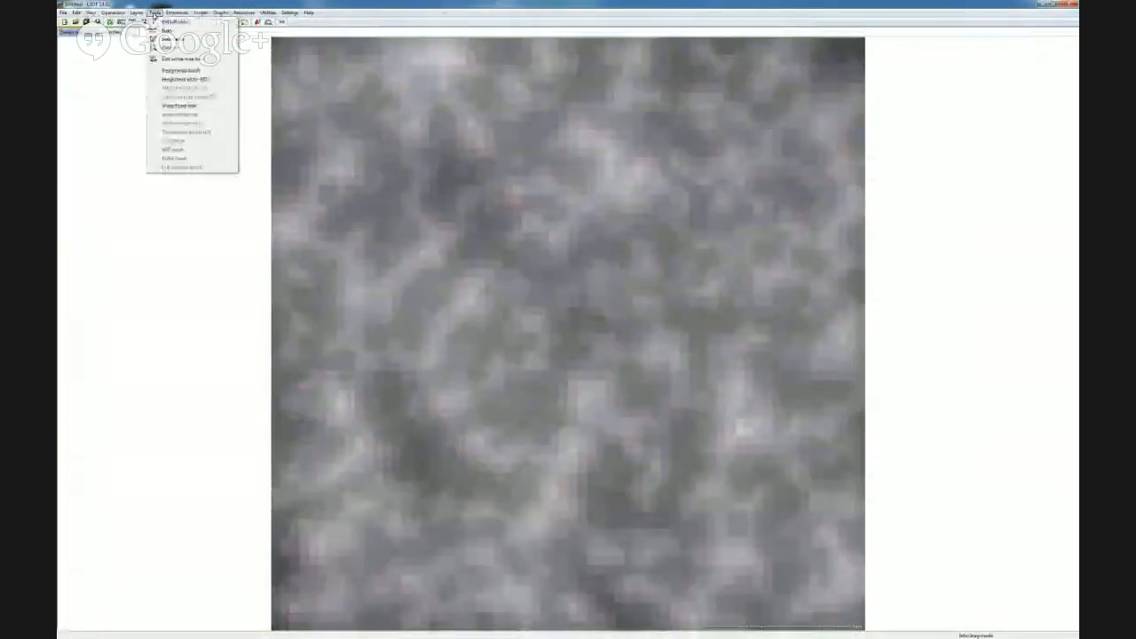
pyautogui.click(181, 71)
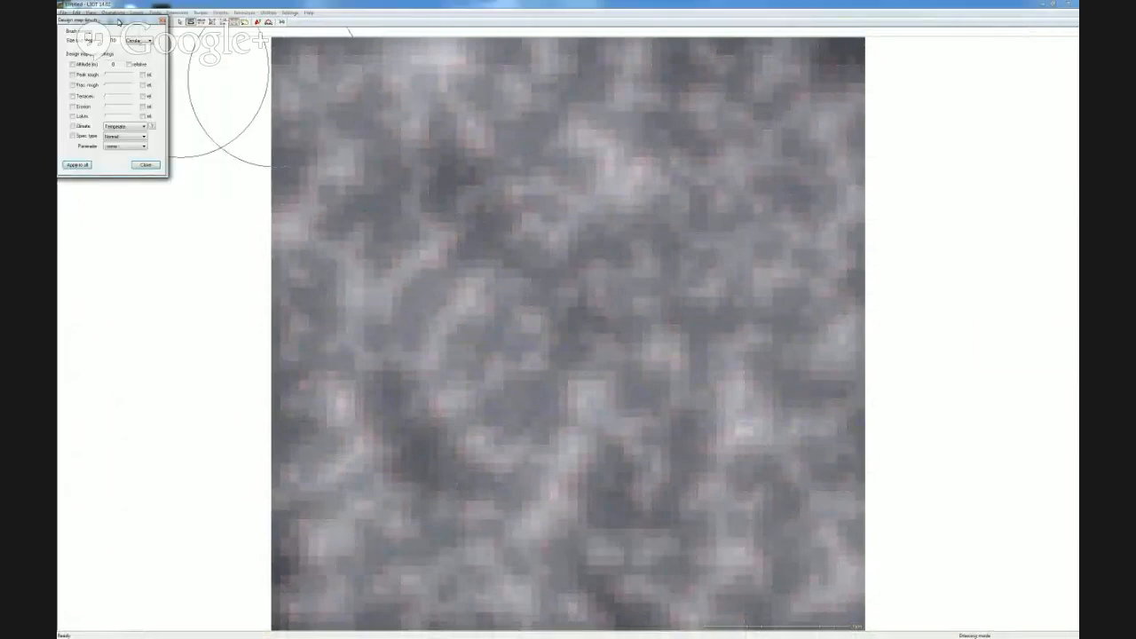
pyautogui.moveTo(118, 21); pyautogui.dragTo(155, 84)
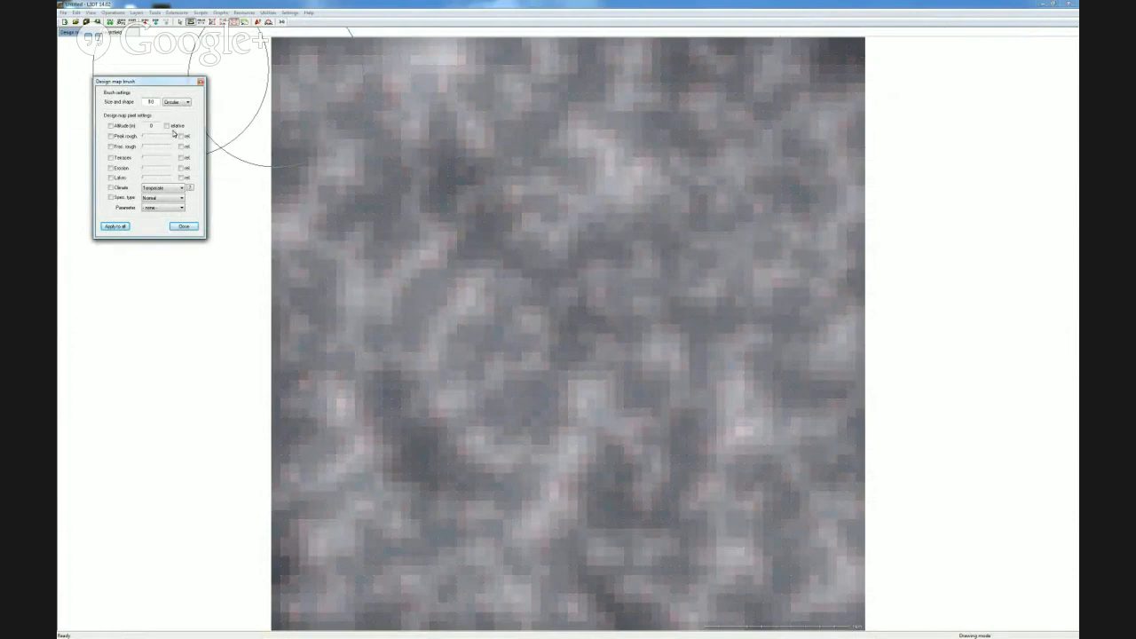
pyautogui.doubleClick(152, 102)
pyautogui.write('2')
pyautogui.write('5')
pyautogui.click(111, 126)
pyautogui.write('400')
pyautogui.click(111, 168)
pyautogui.click(110, 136)
# - Paint raised altitude over the design map's upper-left corner and along its upper edge
pyautogui.click(289, 88)
pyautogui.click(289, 124)
pyautogui.click(290, 126)
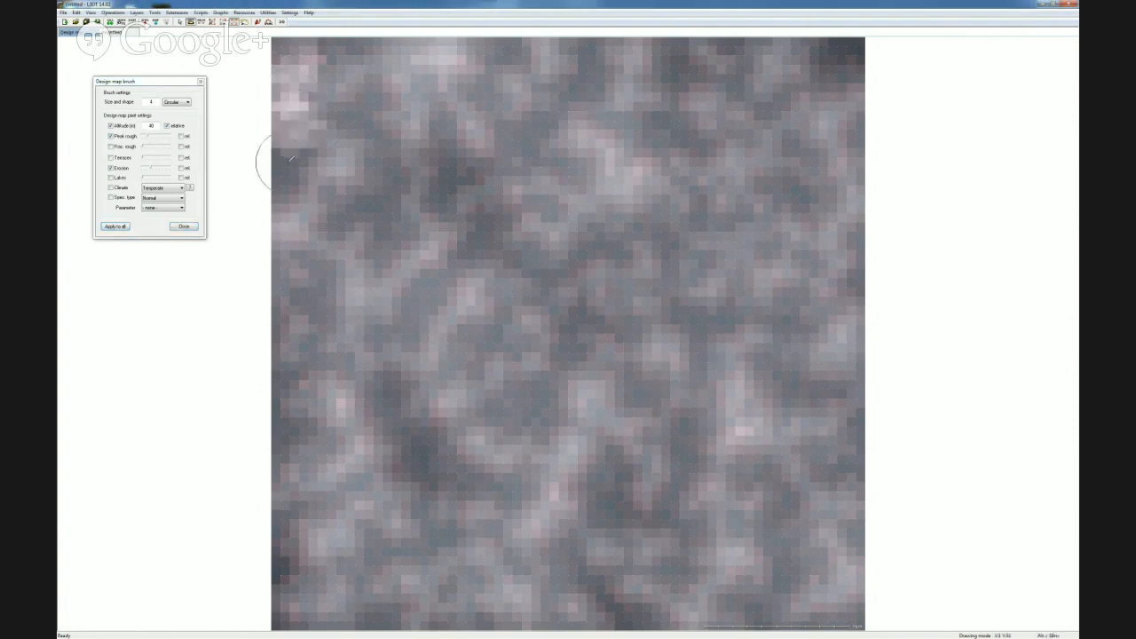
pyautogui.moveTo(291, 151); pyautogui.dragTo(290, 179)
pyautogui.click(322, 60)
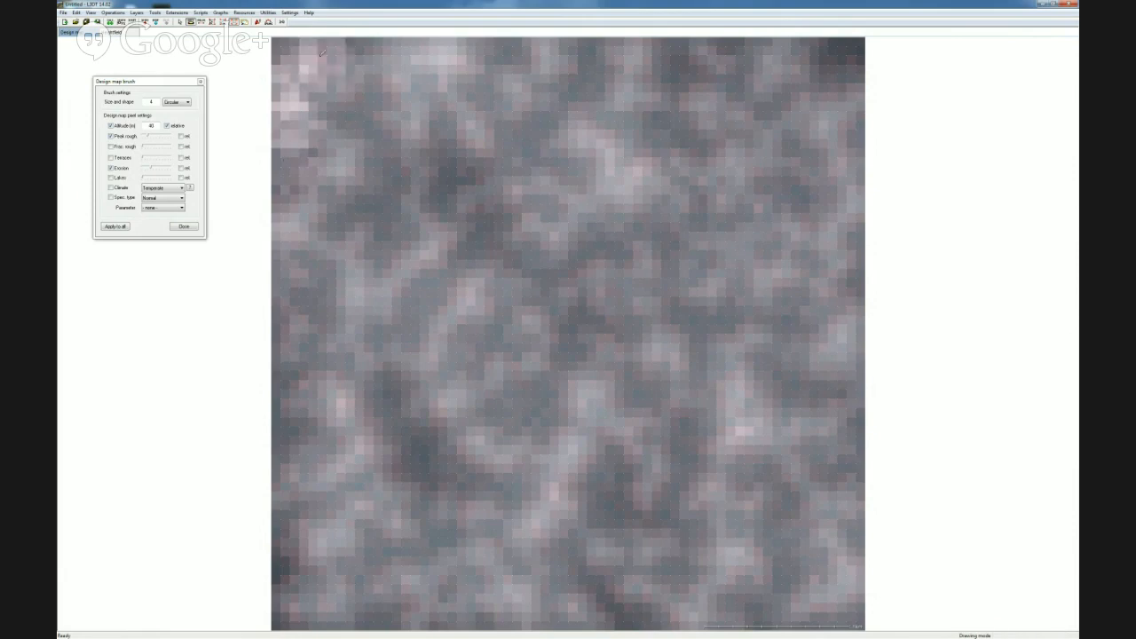
pyautogui.click(380, 44)
pyautogui.moveTo(399, 44)
pyautogui.mouseDown()
pyautogui.moveTo(874, 50)
pyautogui.moveTo(393, 49)
pyautogui.mouseUp()
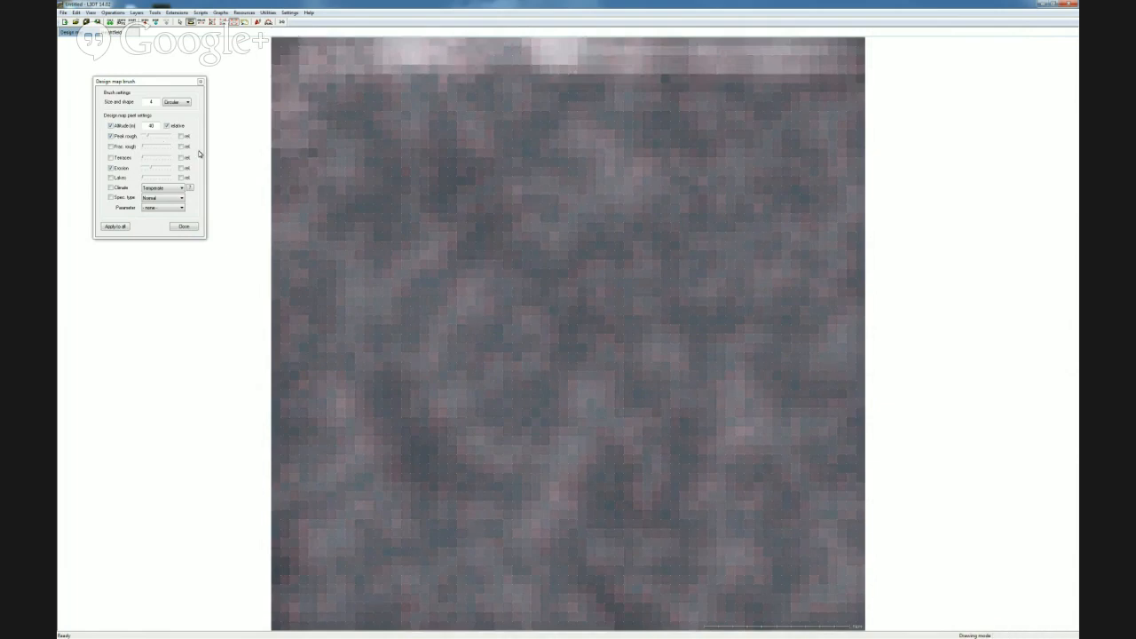
# - Paint raised altitude along the design map's left, lower and right edges to close the mountain border
pyautogui.moveTo(289, 137); pyautogui.dragTo(283, 322)
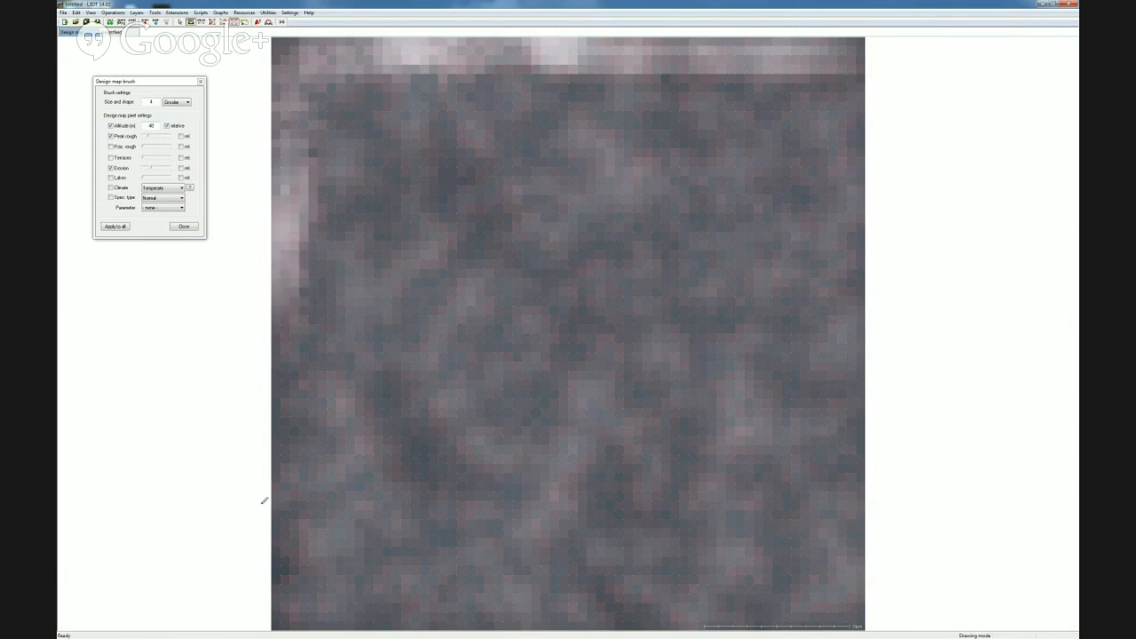
pyautogui.moveTo(310, 232)
pyautogui.mouseDown()
pyautogui.moveTo(293, 350)
pyautogui.moveTo(284, 626)
pyautogui.moveTo(406, 609)
pyautogui.moveTo(825, 612)
pyautogui.moveTo(860, 358)
pyautogui.mouseUp()
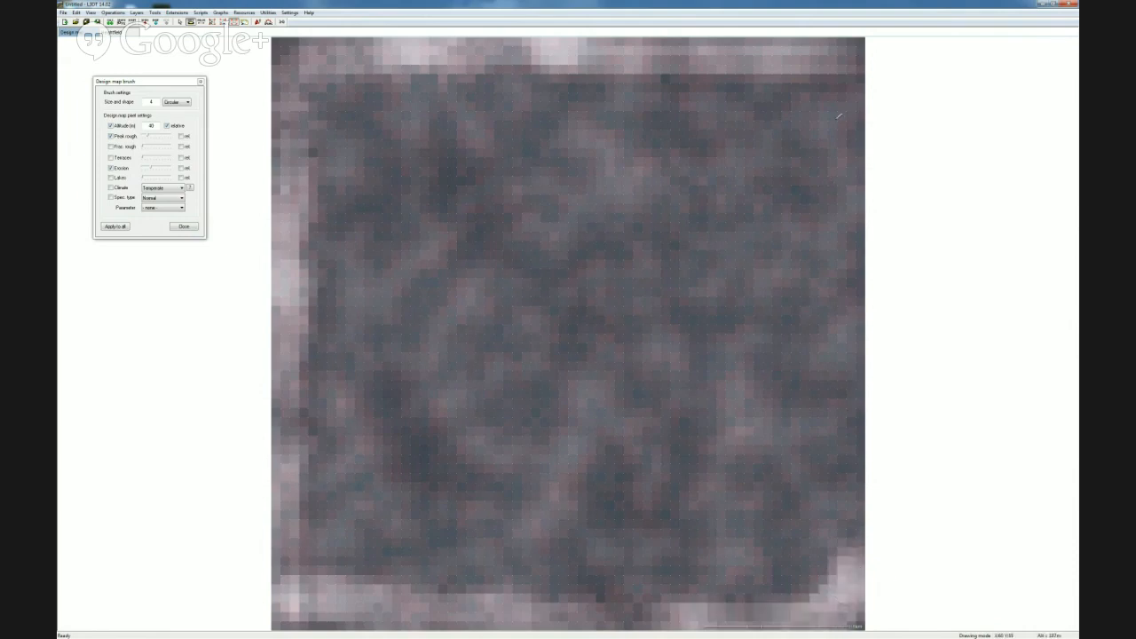
pyautogui.moveTo(803, 57)
pyautogui.mouseDown()
pyautogui.moveTo(878, 211)
pyautogui.moveTo(861, 581)
pyautogui.mouseUp()
pyautogui.moveTo(838, 78); pyautogui.dragTo(860, 273)
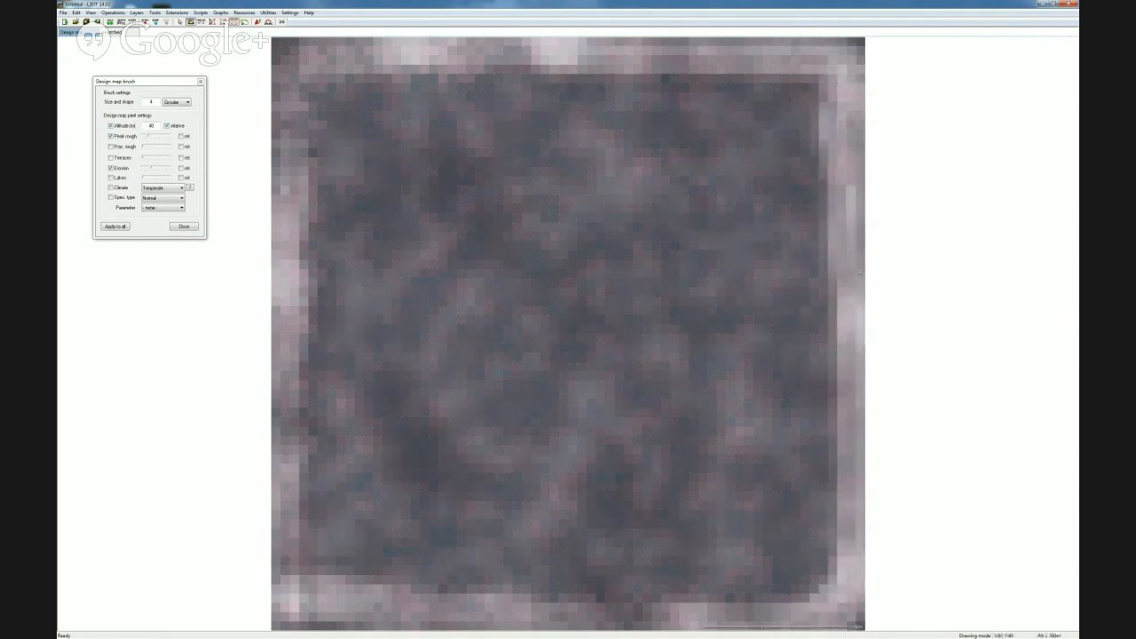
# - Thicken and round the raised border around the design map's two upper corners
pyautogui.moveTo(268, 165)
pyautogui.mouseDown()
pyautogui.moveTo(306, 88)
pyautogui.moveTo(565, 64)
pyautogui.mouseUp()
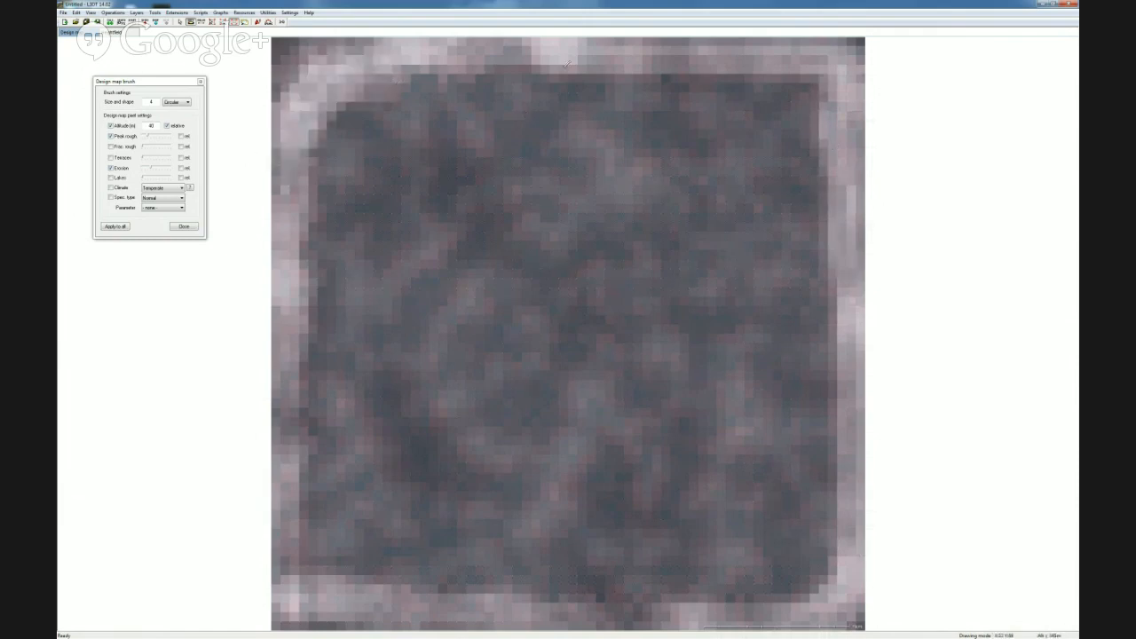
pyautogui.moveTo(711, 54); pyautogui.dragTo(828, 87)
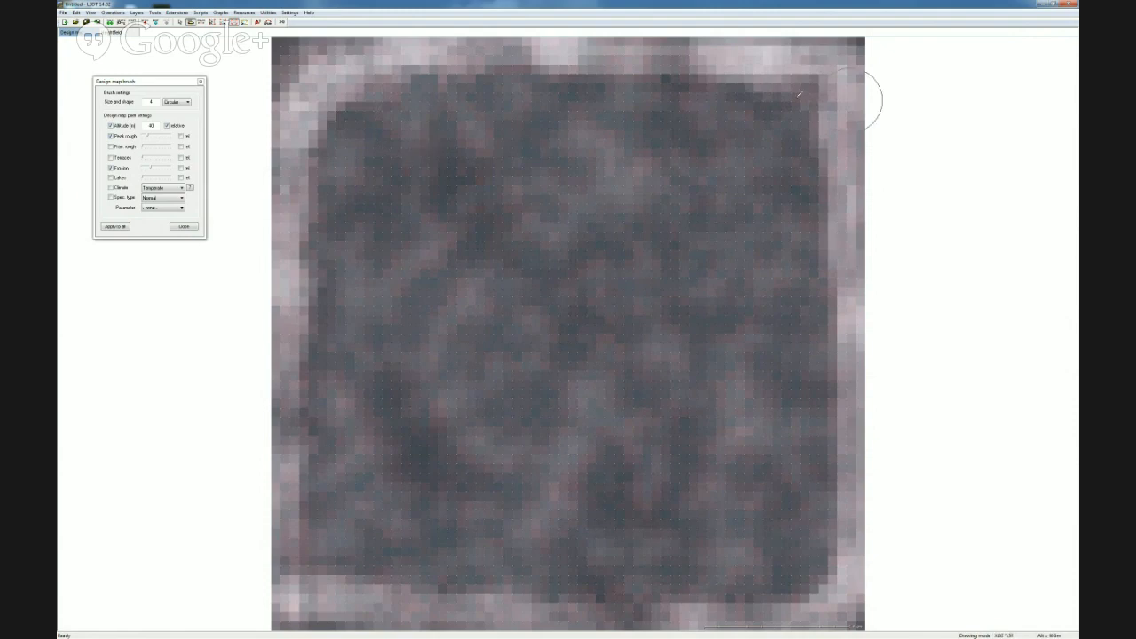
pyautogui.moveTo(838, 88)
pyautogui.mouseDown()
pyautogui.moveTo(809, 71)
pyautogui.moveTo(830, 92)
pyautogui.mouseUp()
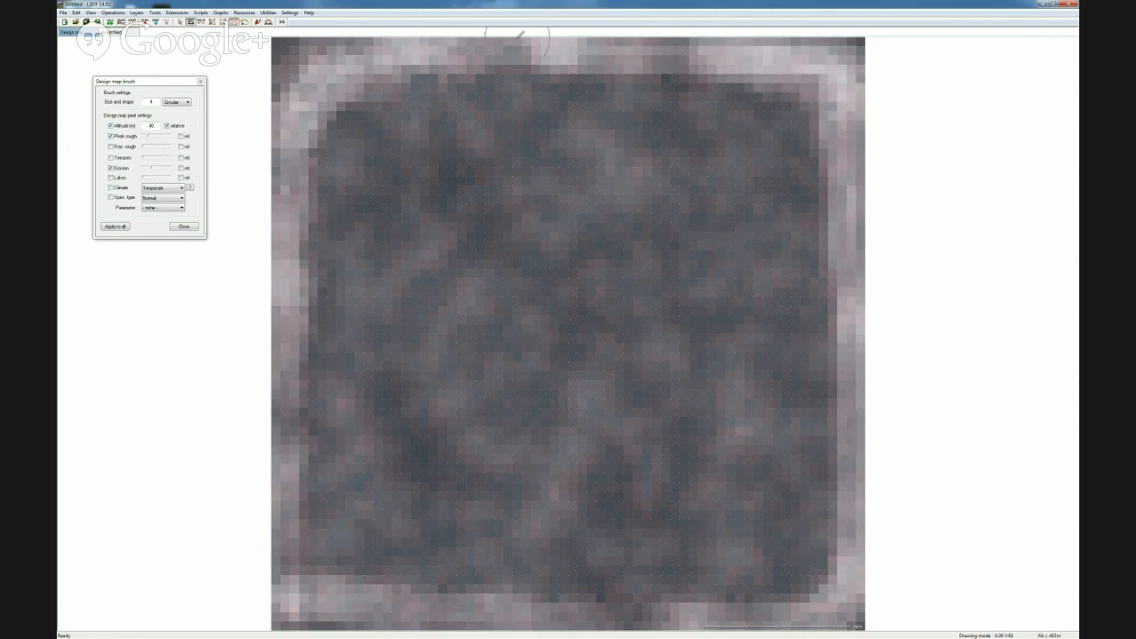
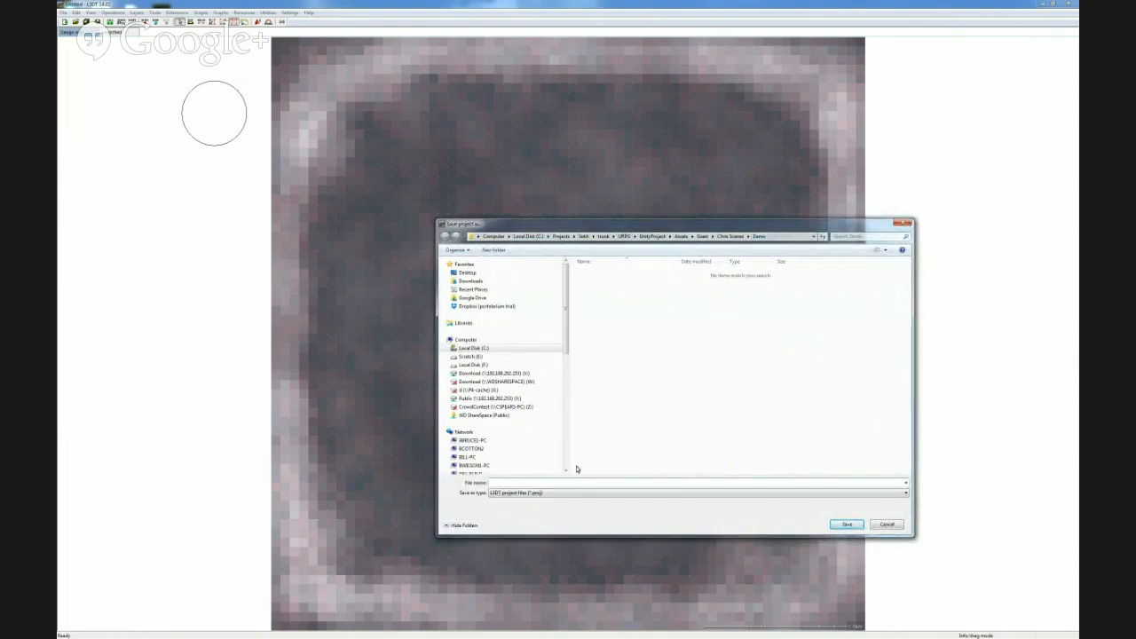
# - Save the L3DT project under the file name Devchat in the Demo folder
pyautogui.write('Devchat')
pyautogui.click(847, 524)
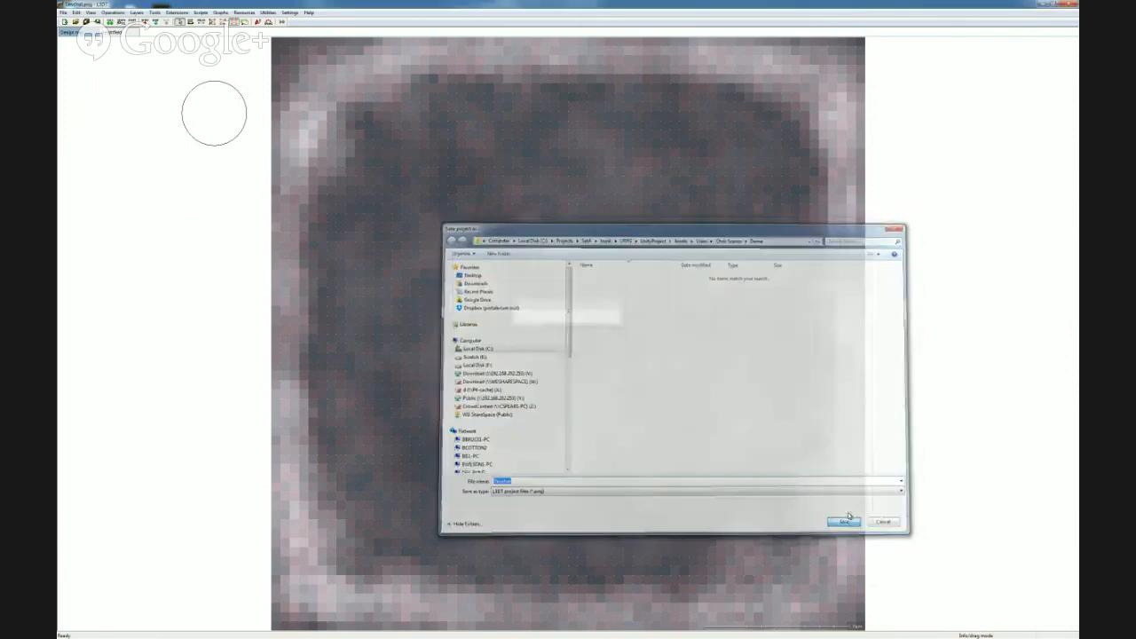
pyautogui.click(633, 344)
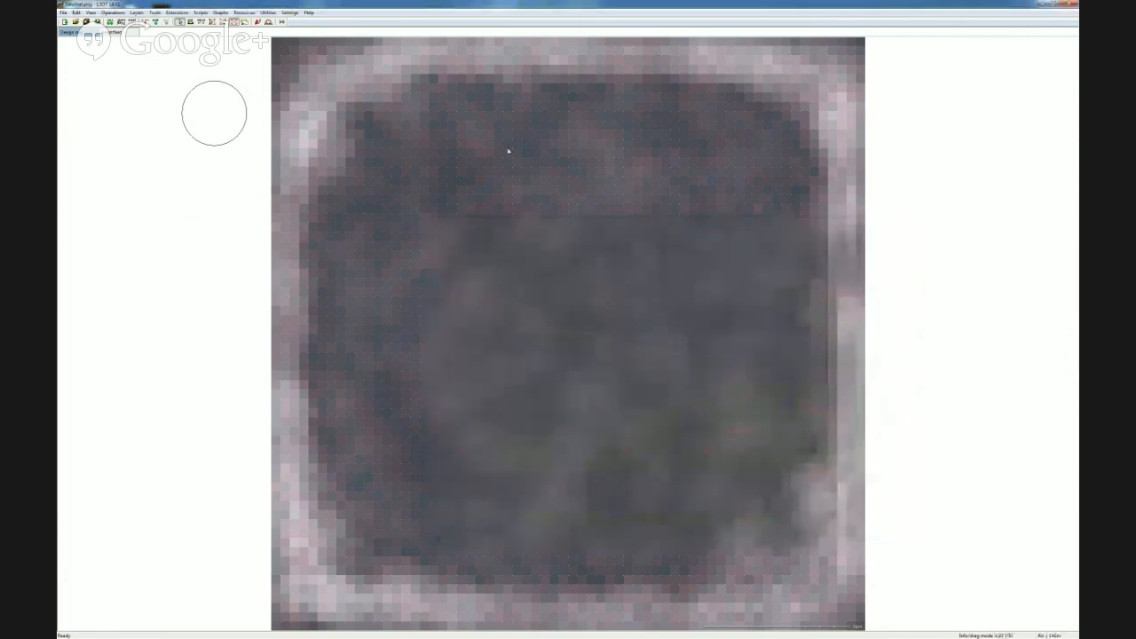
# - Regenerate the heightfield from the edited design map, overwriting the existing heightfield
pyautogui.click(113, 14)
pyautogui.moveTo(93, 15)
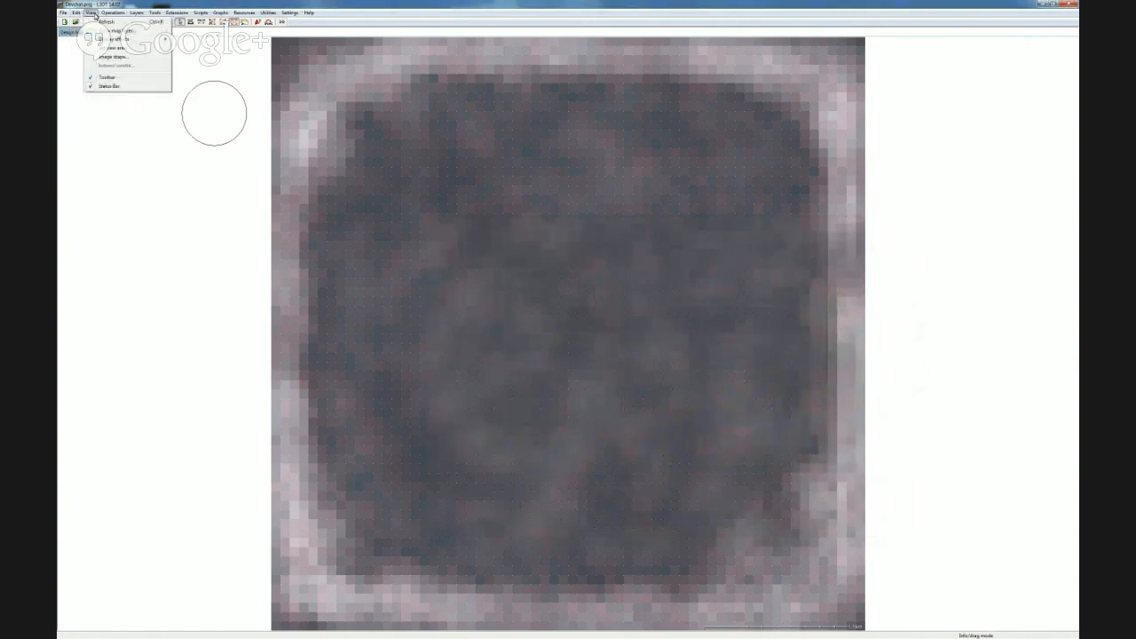
pyautogui.moveTo(129, 41)
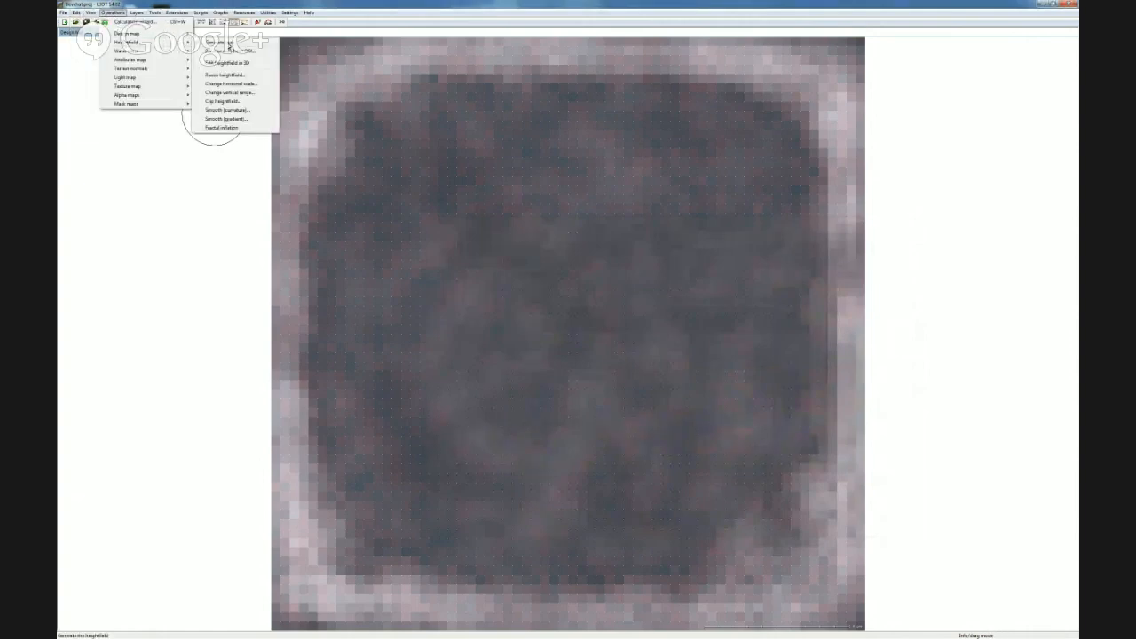
pyautogui.click(222, 42)
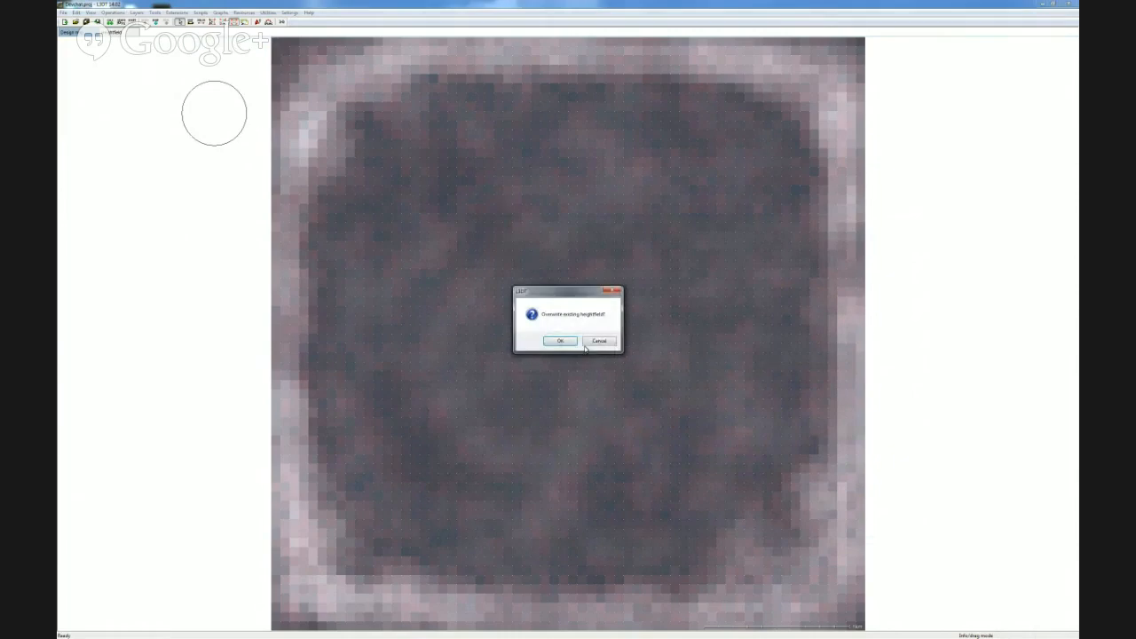
pyautogui.press('Return')
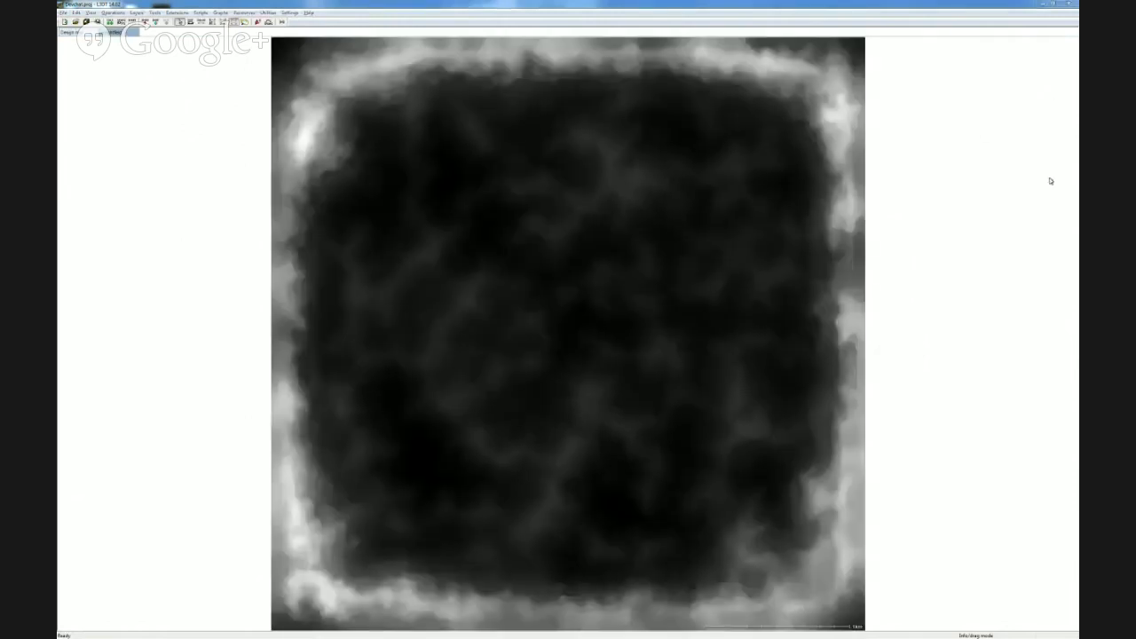
# - Compare the design map with the regenerated heightfield, ending on the heightfield layer
pyautogui.hotkey('alt', 'Tab')
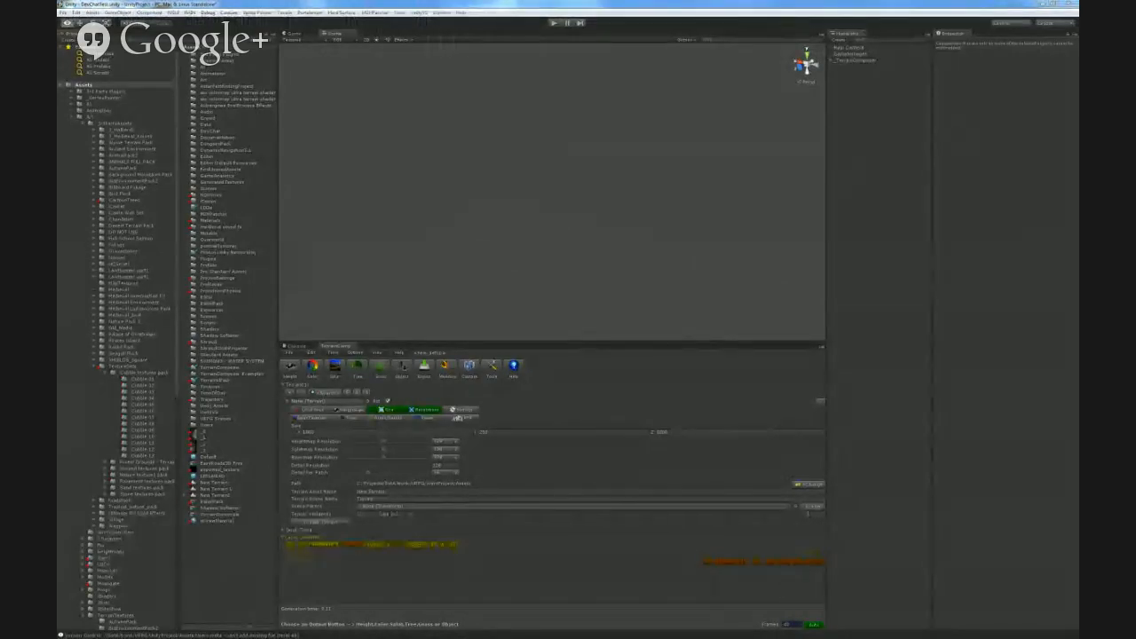
pyautogui.hotkey('alt', 'Tab')
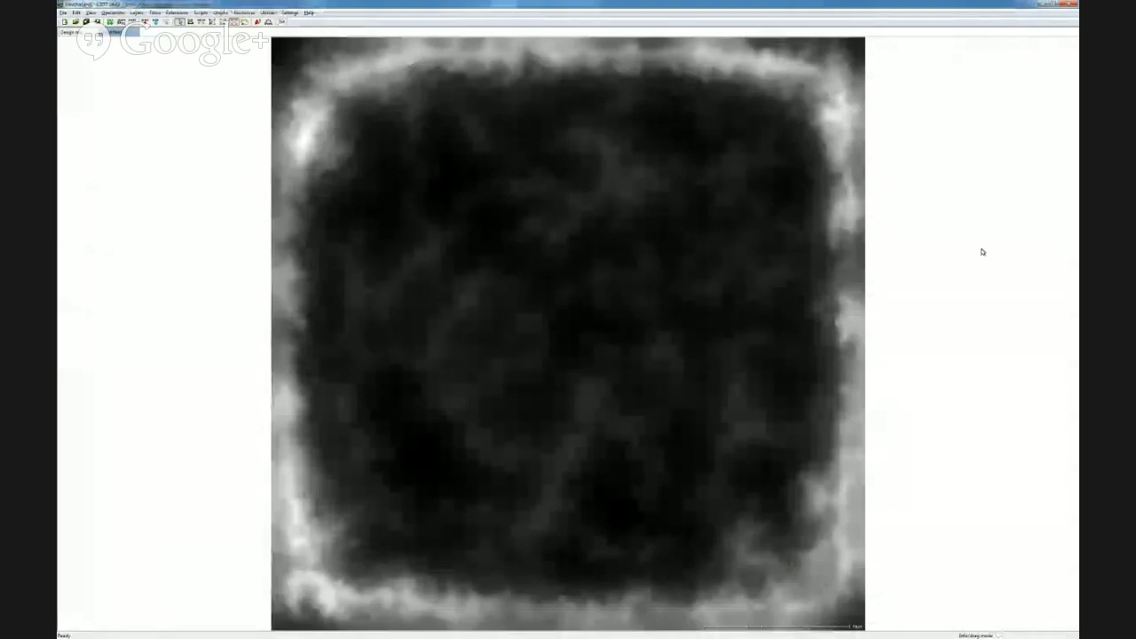
pyautogui.rightClick(1010, 240)
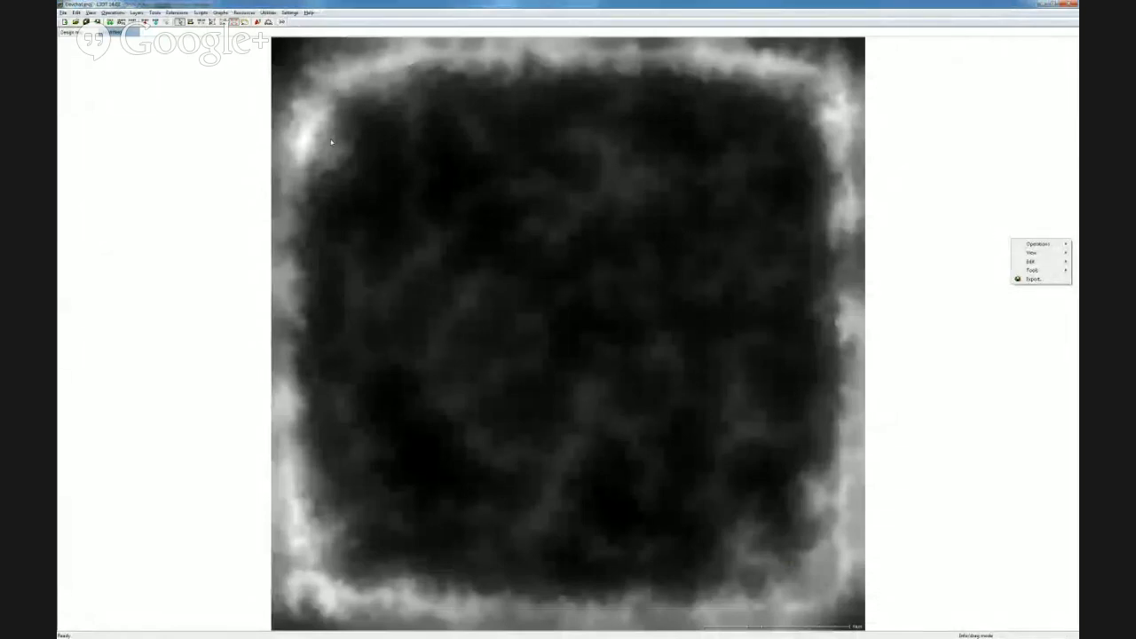
pyautogui.click(68, 33)
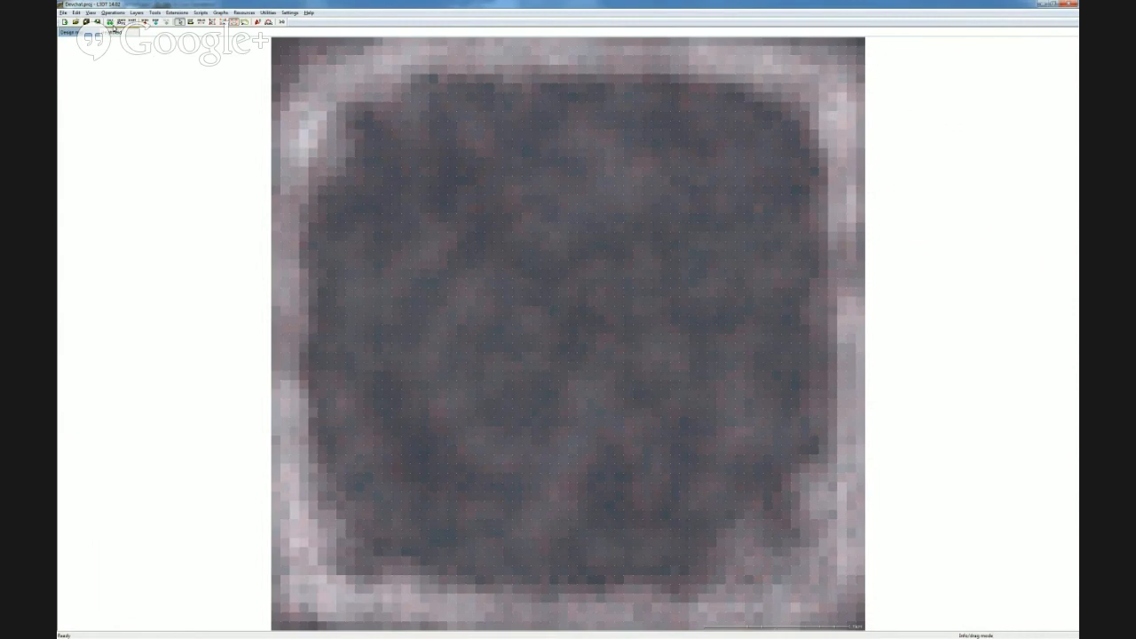
pyautogui.click(113, 34)
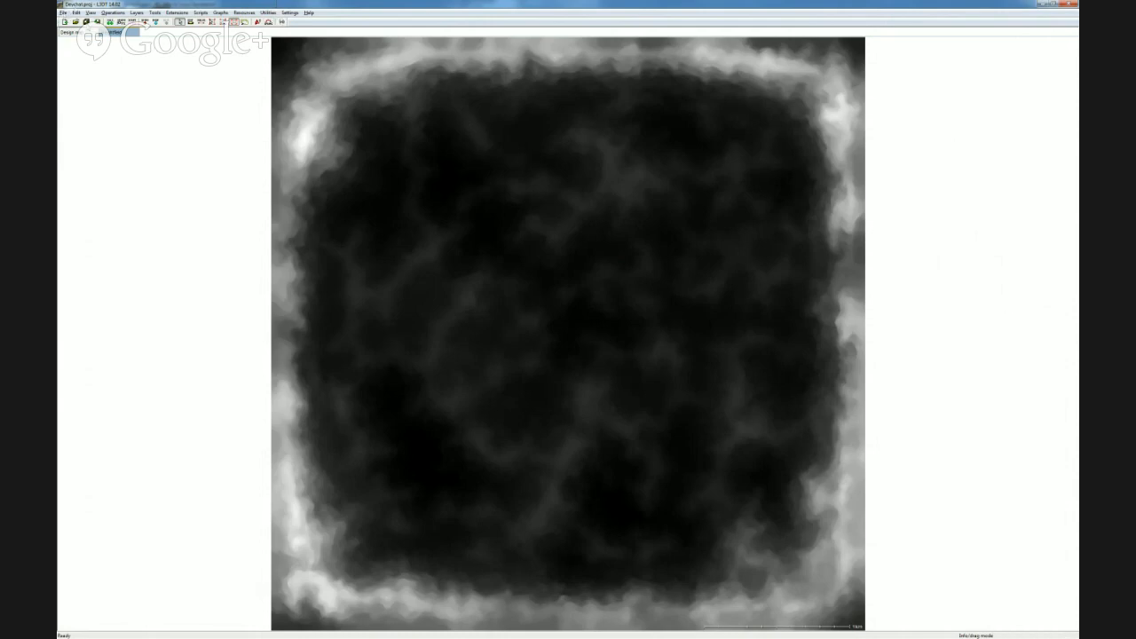
# - Set up an export of the active heightfield layer in RAW format
pyautogui.click(63, 12)
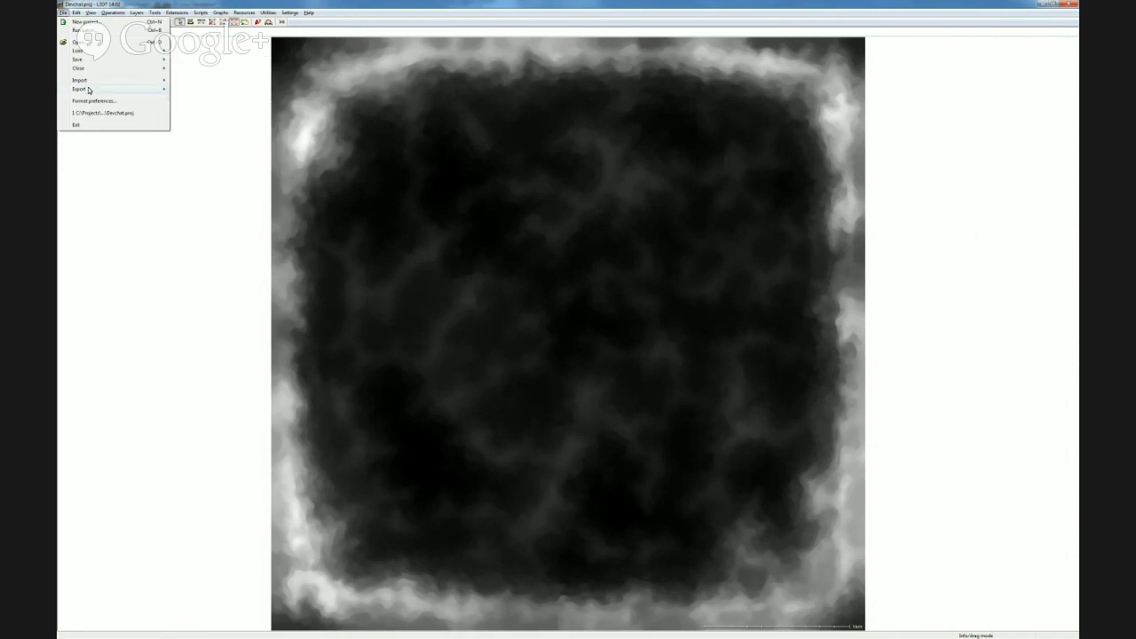
pyautogui.moveTo(89, 90)
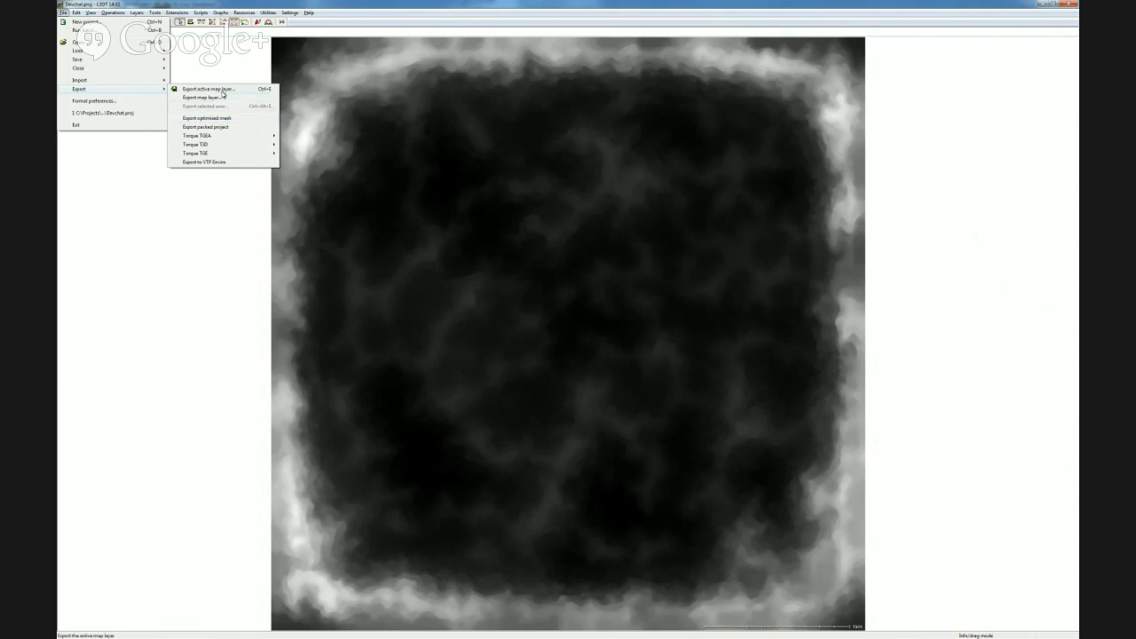
pyautogui.click(225, 90)
pyautogui.click(574, 309)
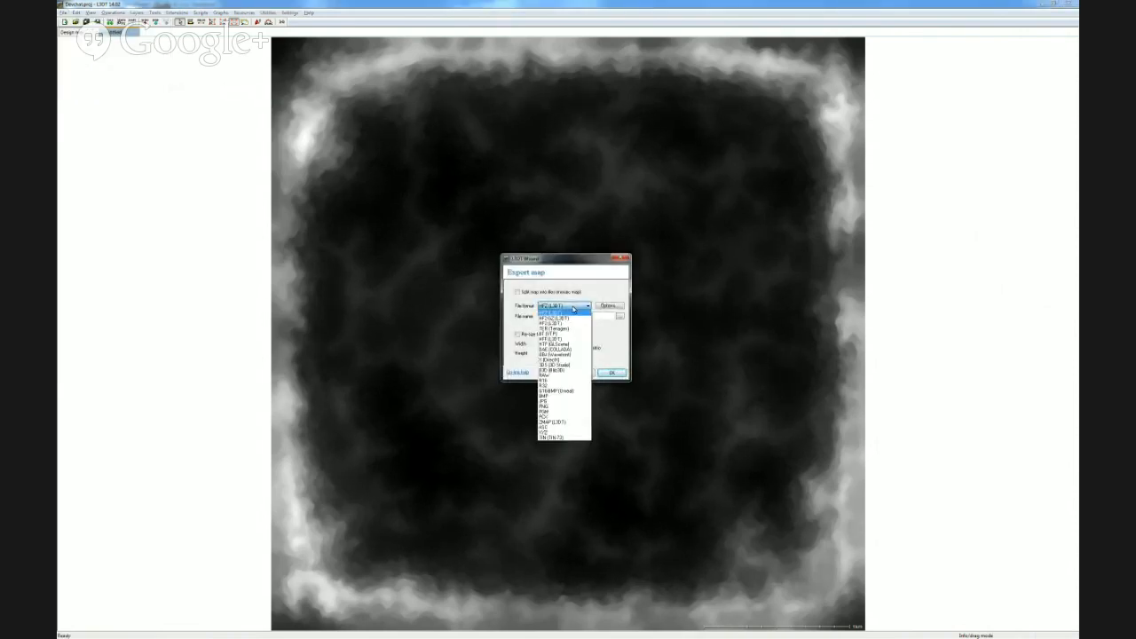
pyautogui.click(555, 375)
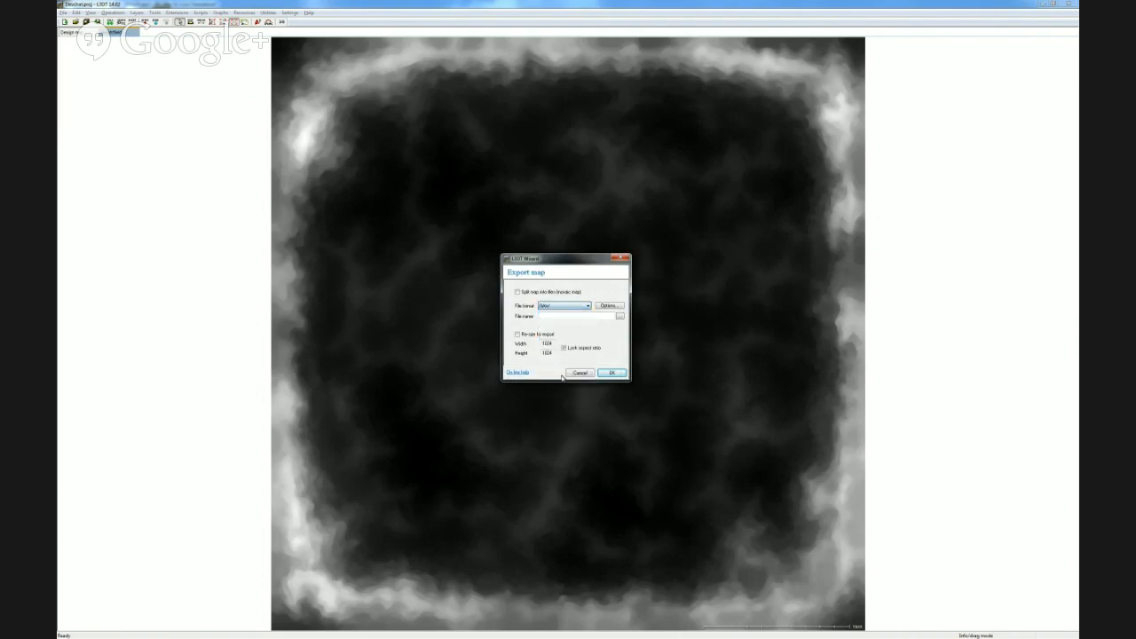
# - Choose the DevChat folder inside the UnityProject's Assets folder as the export location
pyautogui.click(620, 316)
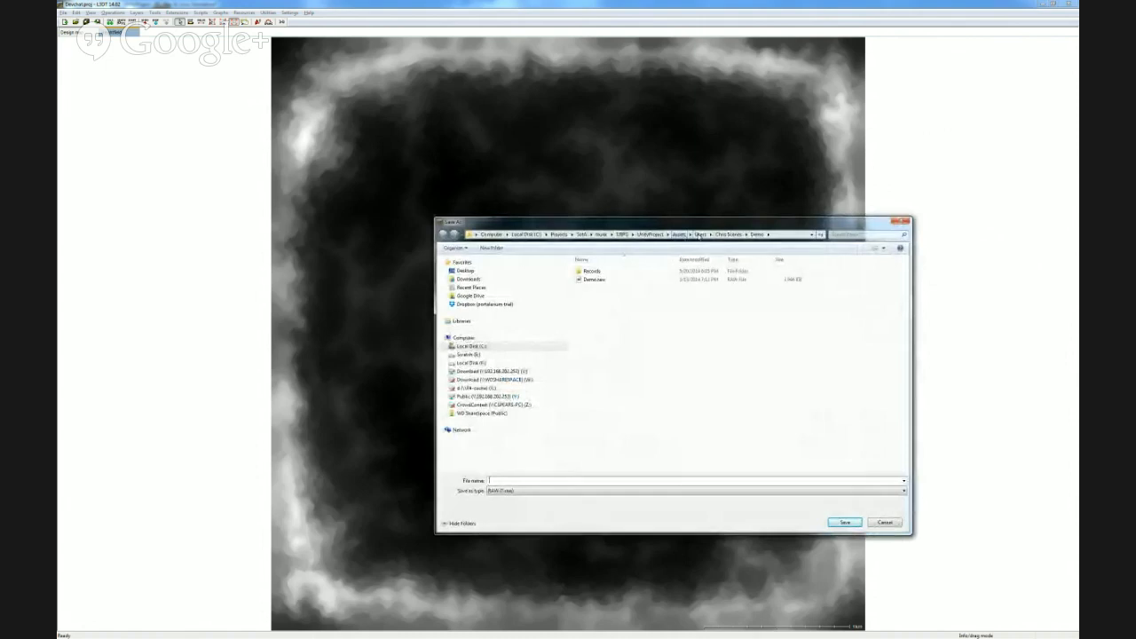
pyautogui.click(652, 234)
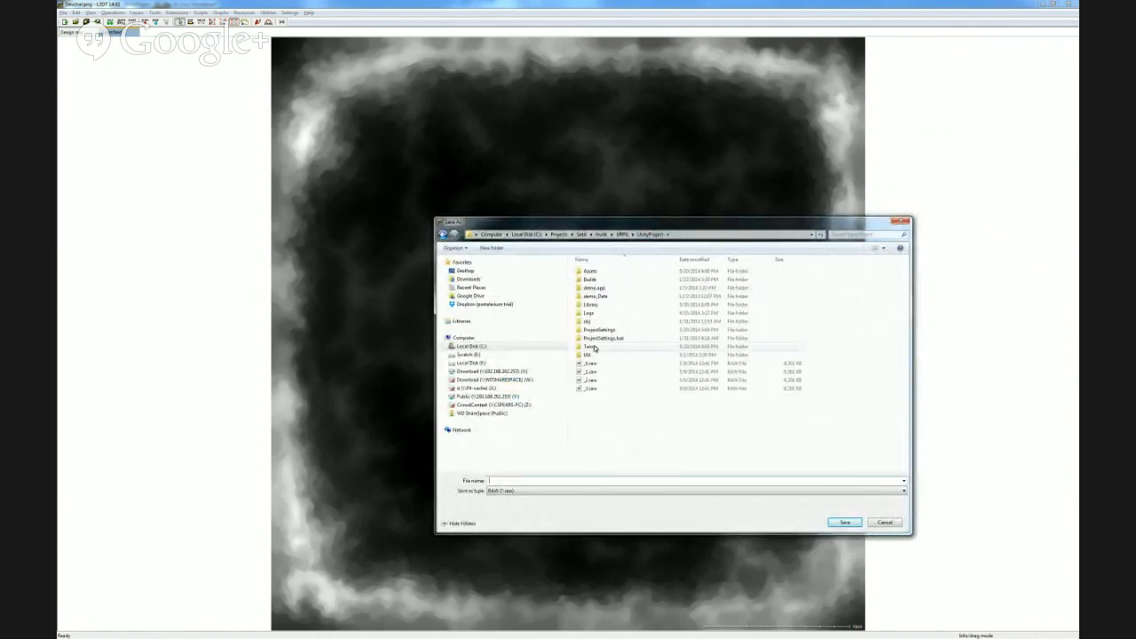
pyautogui.doubleClick(589, 271)
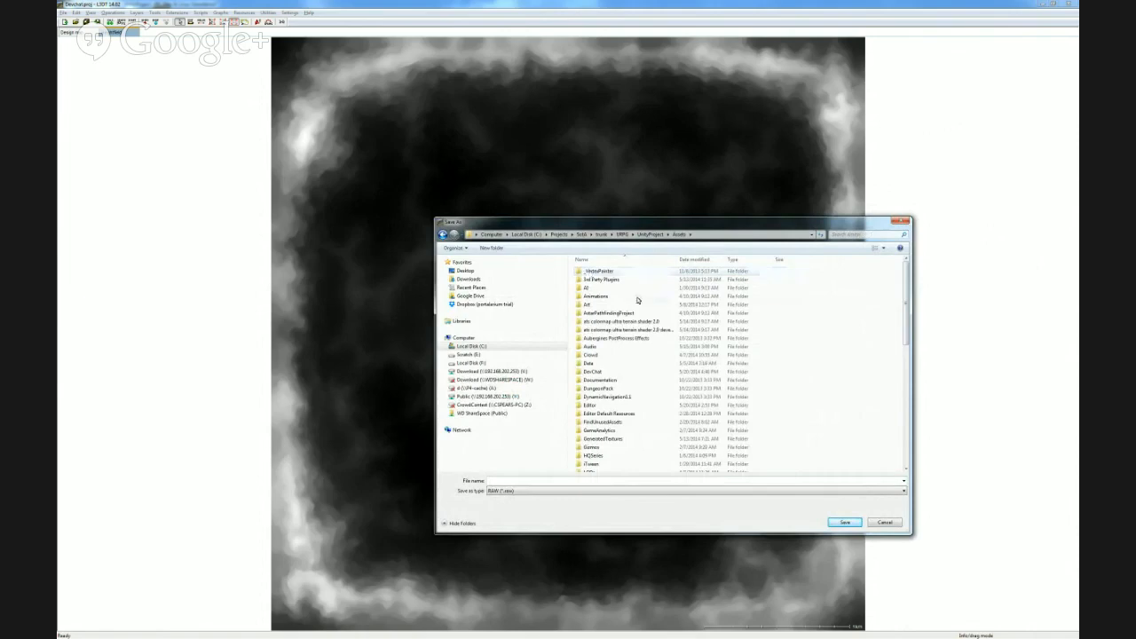
pyautogui.doubleClick(600, 372)
# - Name the RAW file DevChatT and export the heightfield at its original size
pyautogui.click(509, 481)
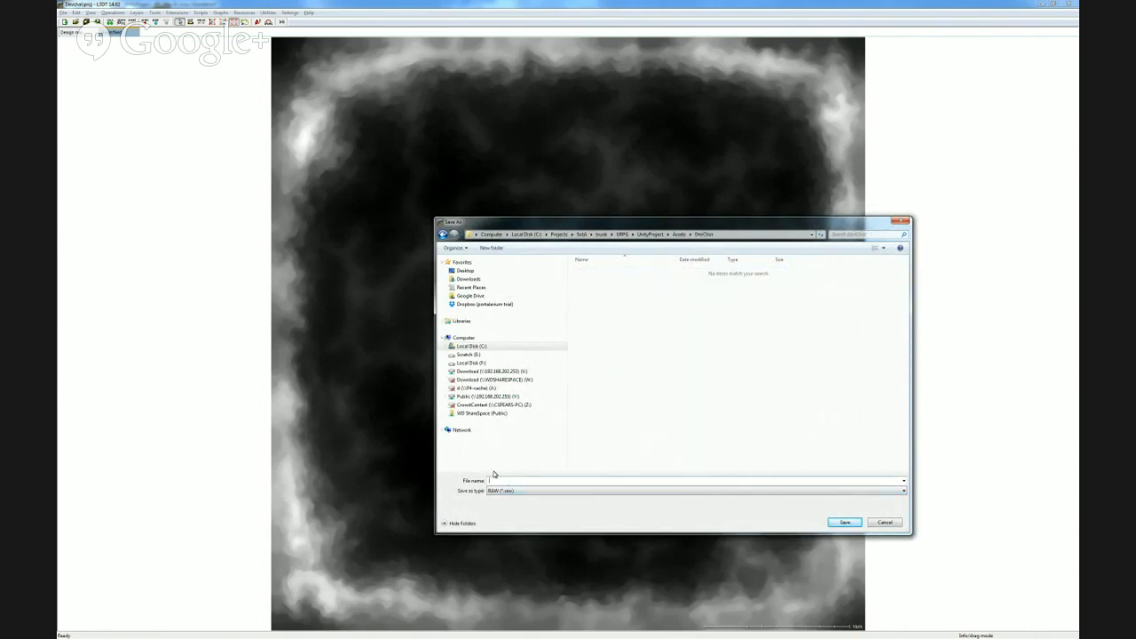
pyautogui.write('DevChat')
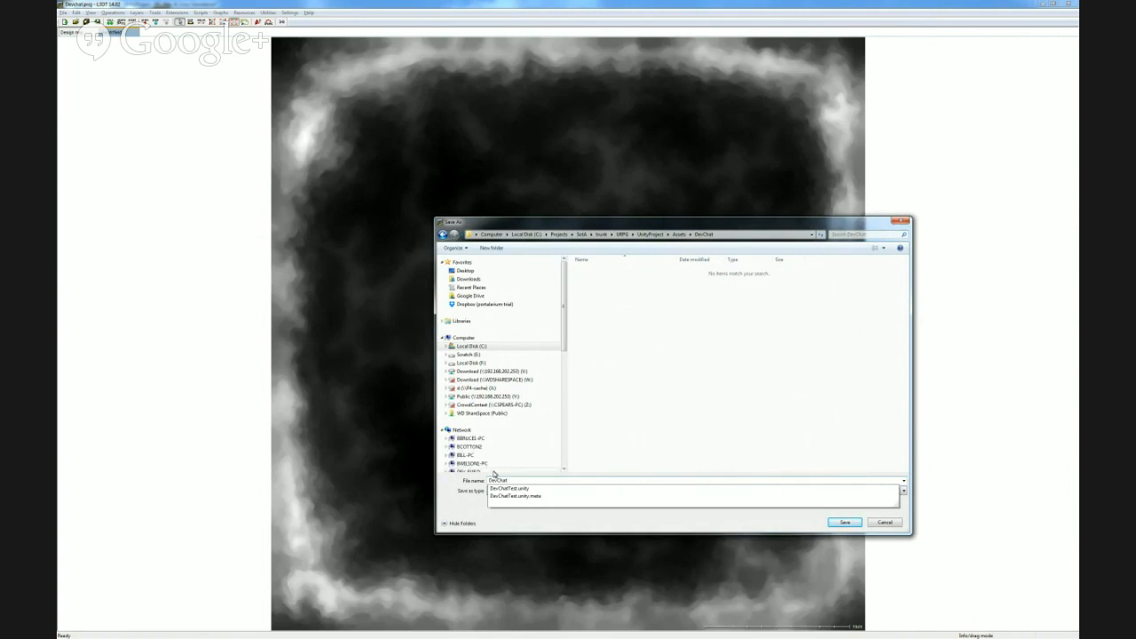
pyautogui.write('T.raw')
pyautogui.press('BackSpace')
pyautogui.press('BackSpace')
pyautogui.press('BackSpace')
pyautogui.press('BackSpace')
pyautogui.press('Return')
pyautogui.press('Return')
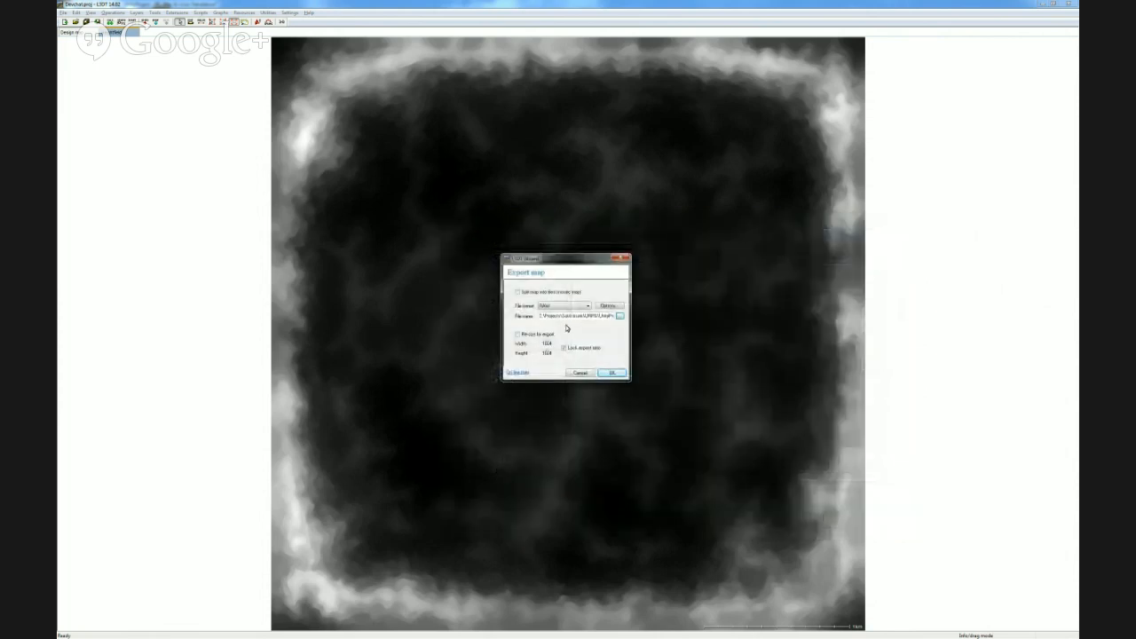
pyautogui.click(612, 372)
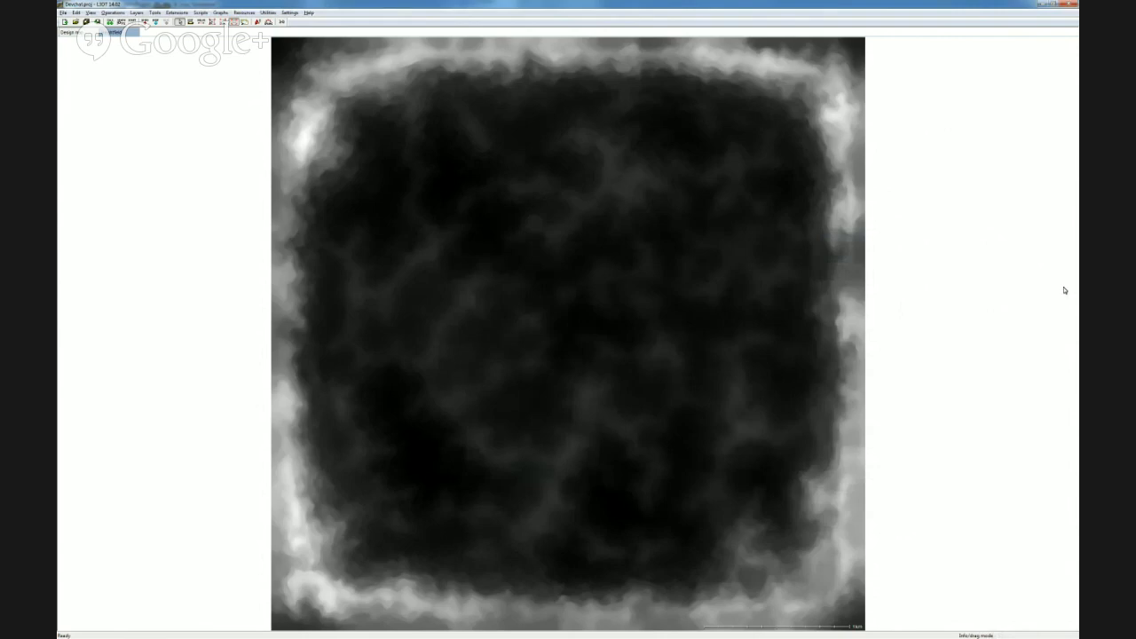
# - Switch to Unity, enlarge the TerrainComposer area, and adjust the new terrain's size and heightmap resolution
pyautogui.hotkey('alt', 'Tab')
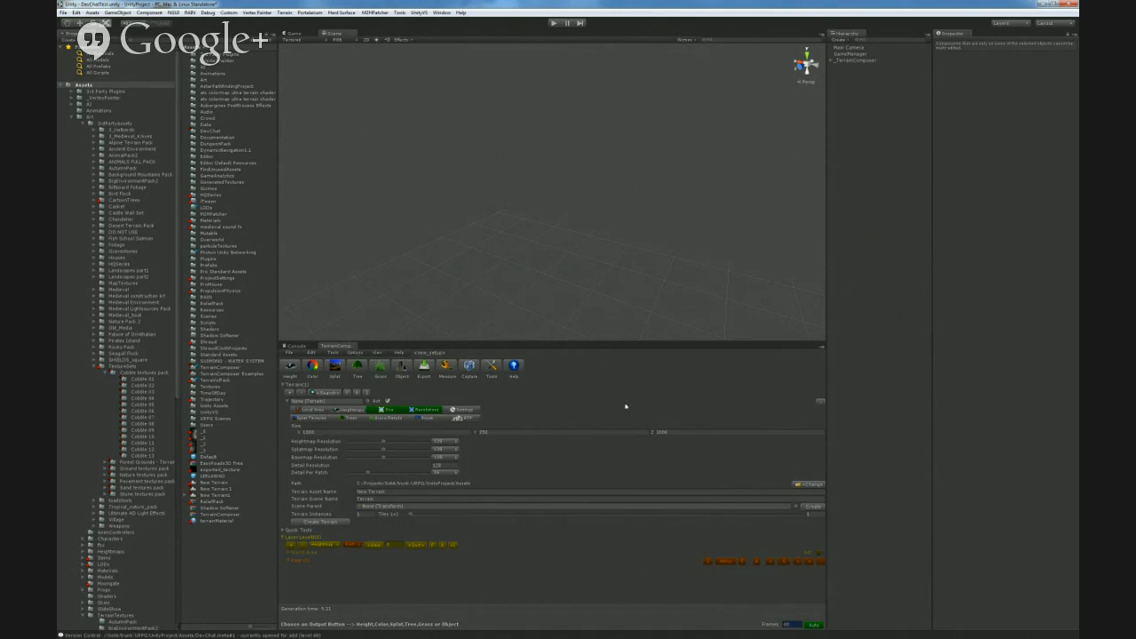
pyautogui.moveTo(632, 342); pyautogui.dragTo(637, 311)
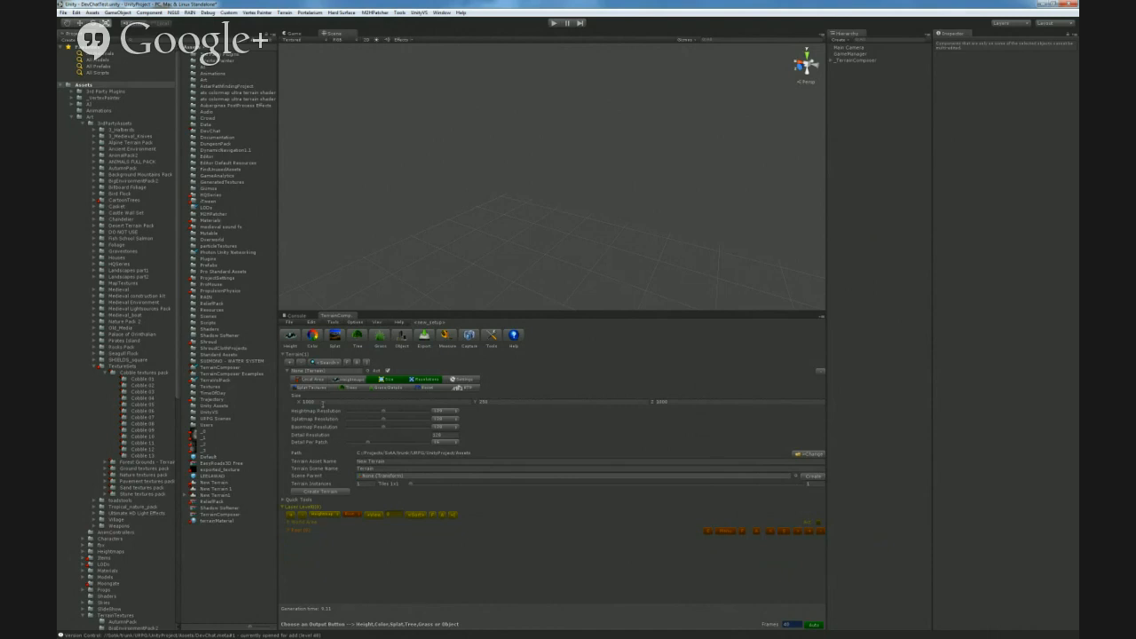
pyautogui.click(322, 402)
pyautogui.moveTo(384, 414); pyautogui.dragTo(388, 414)
pyautogui.click(327, 403)
# - Try out larger tile counts for the new terrain and return to a single tile
pyautogui.moveTo(411, 485); pyautogui.dragTo(475, 486)
pyautogui.moveTo(413, 489); pyautogui.dragTo(410, 489)
pyautogui.moveTo(409, 487); pyautogui.dragTo(506, 488)
pyautogui.moveTo(532, 488); pyautogui.dragTo(408, 485)
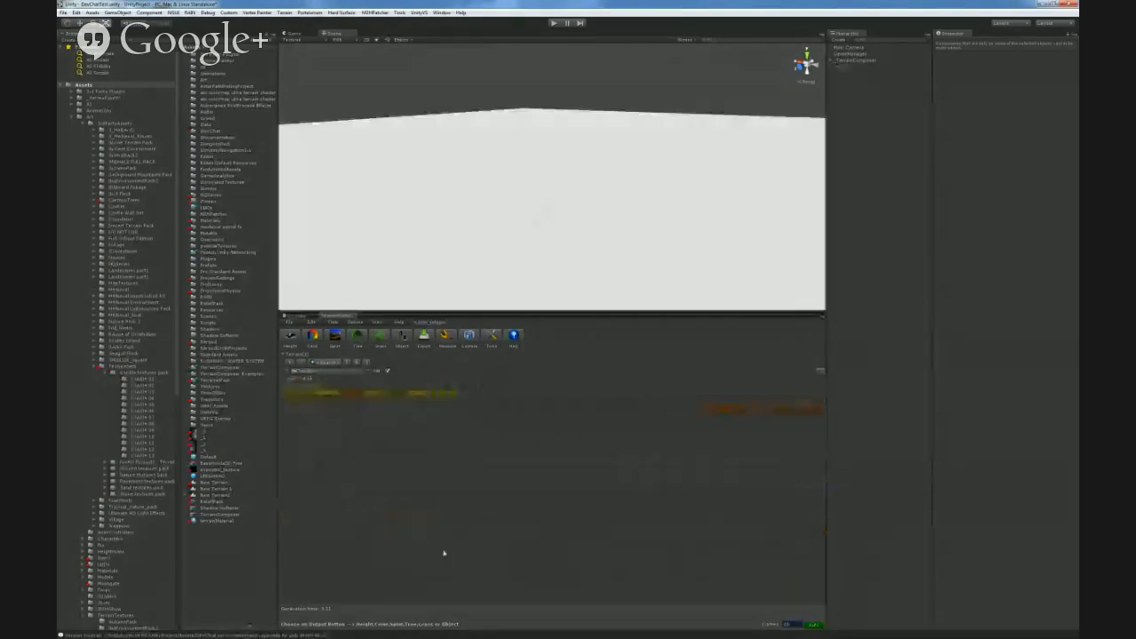
# - Bring the whole flat terrain into view and add a directional light to the scene
pyautogui.moveTo(511, 271); pyautogui.dragTo(585, 322, button='right')
pyautogui.press('s')
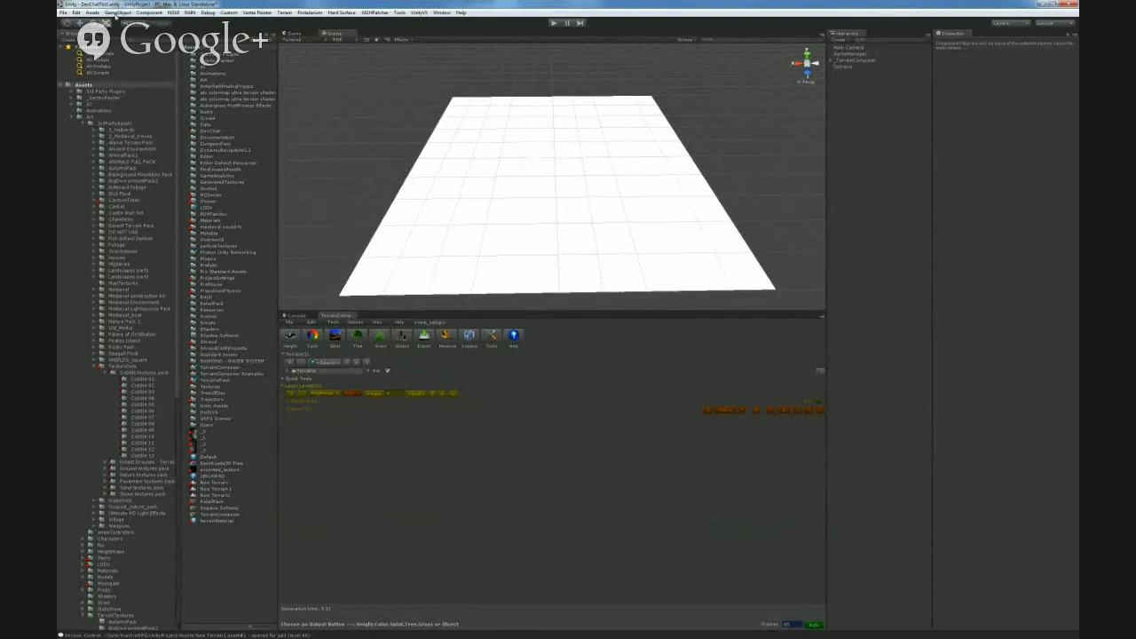
pyautogui.click(118, 13)
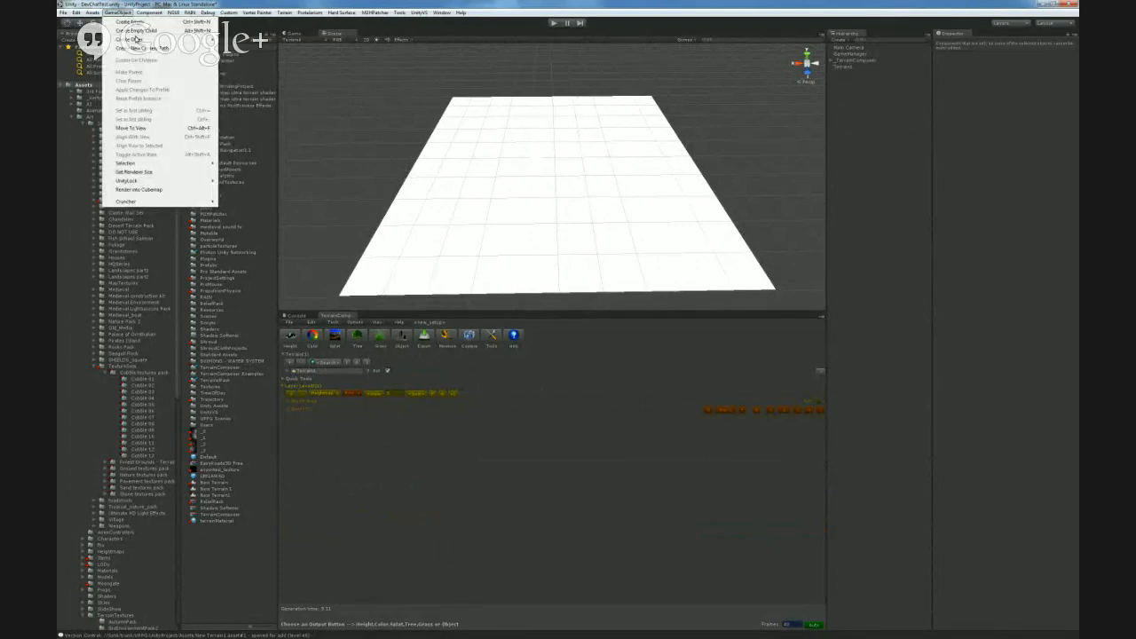
pyautogui.moveTo(140, 39)
pyautogui.click(248, 87)
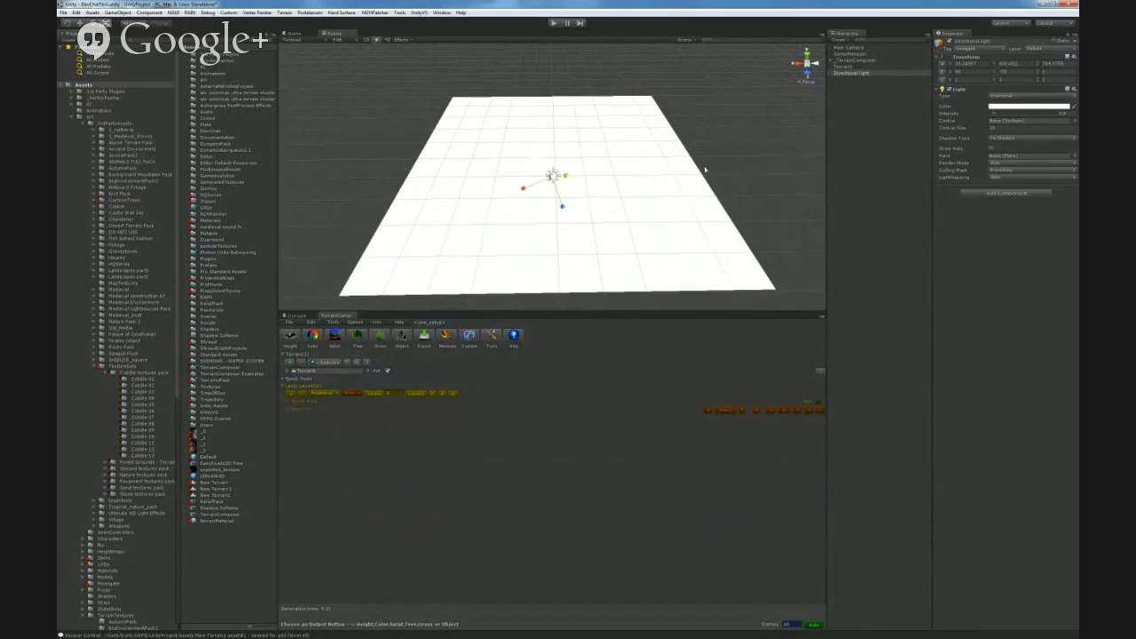
# - Delete the directional light to compare the terrain's lighting, and undo the deletion
pyautogui.press('Delete')
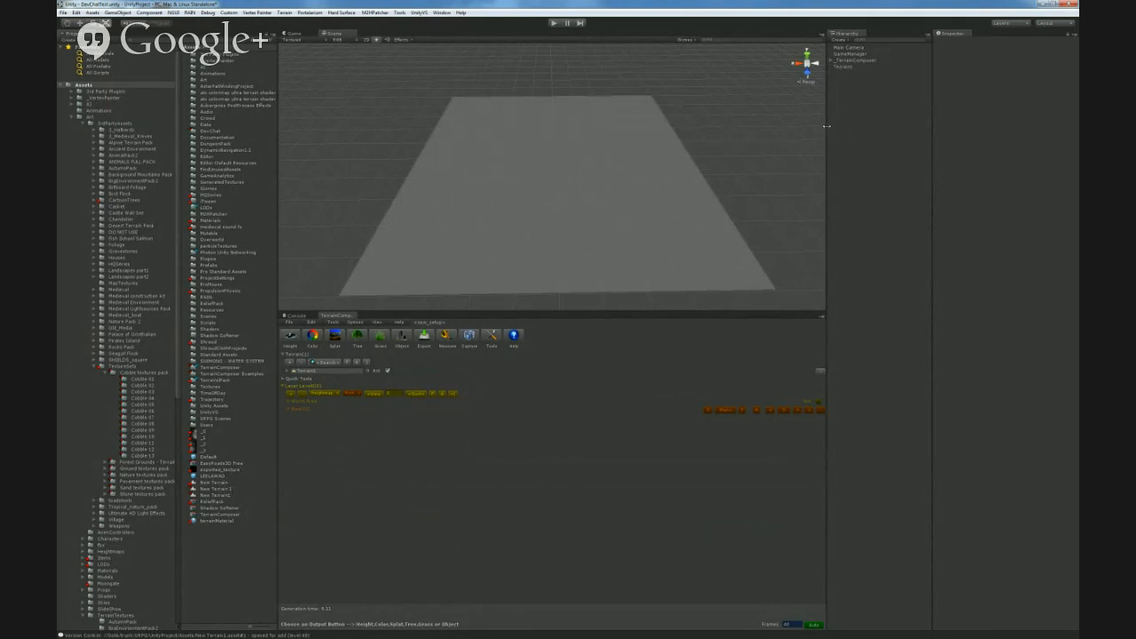
pyautogui.hotkey('ctrl', 'z')
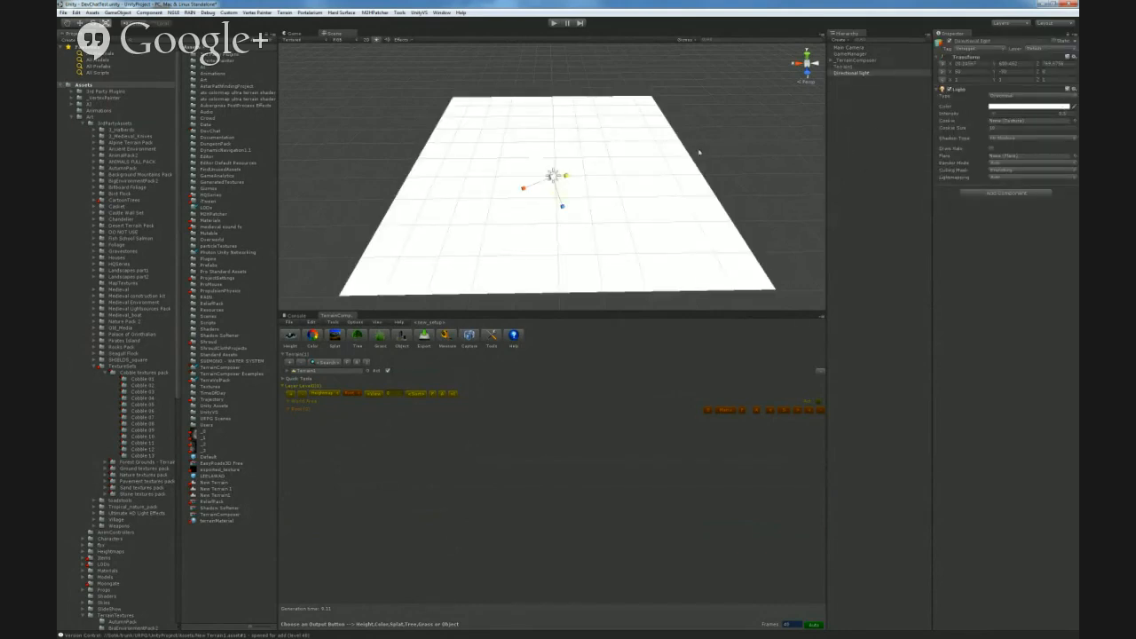
pyautogui.scroll(5, 744, 163)
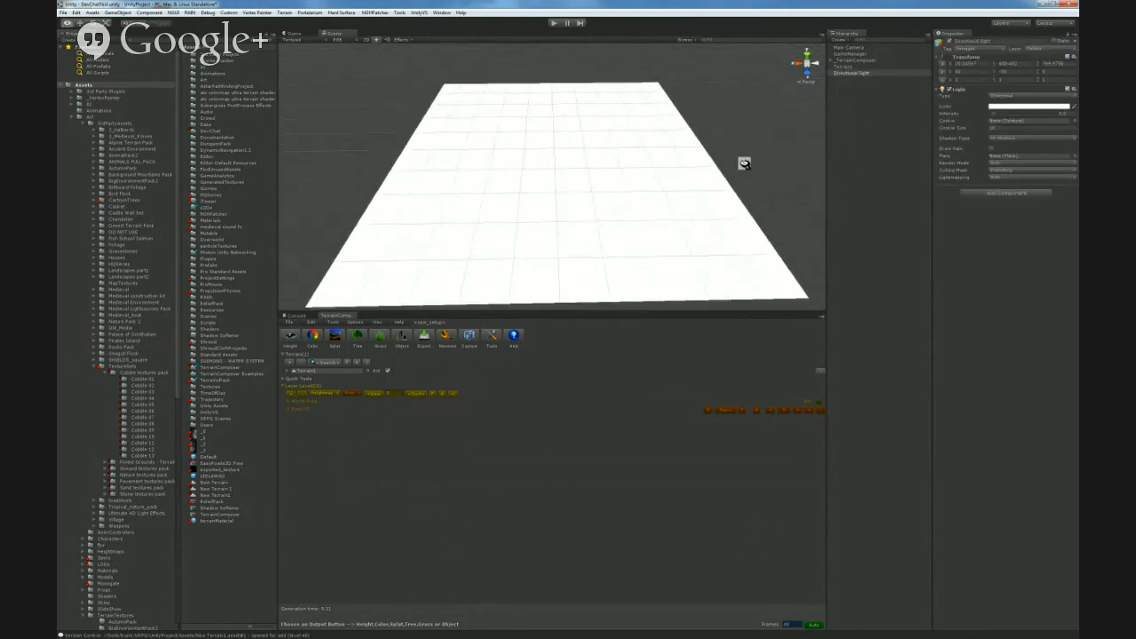
pyautogui.scroll(5, 744, 163)
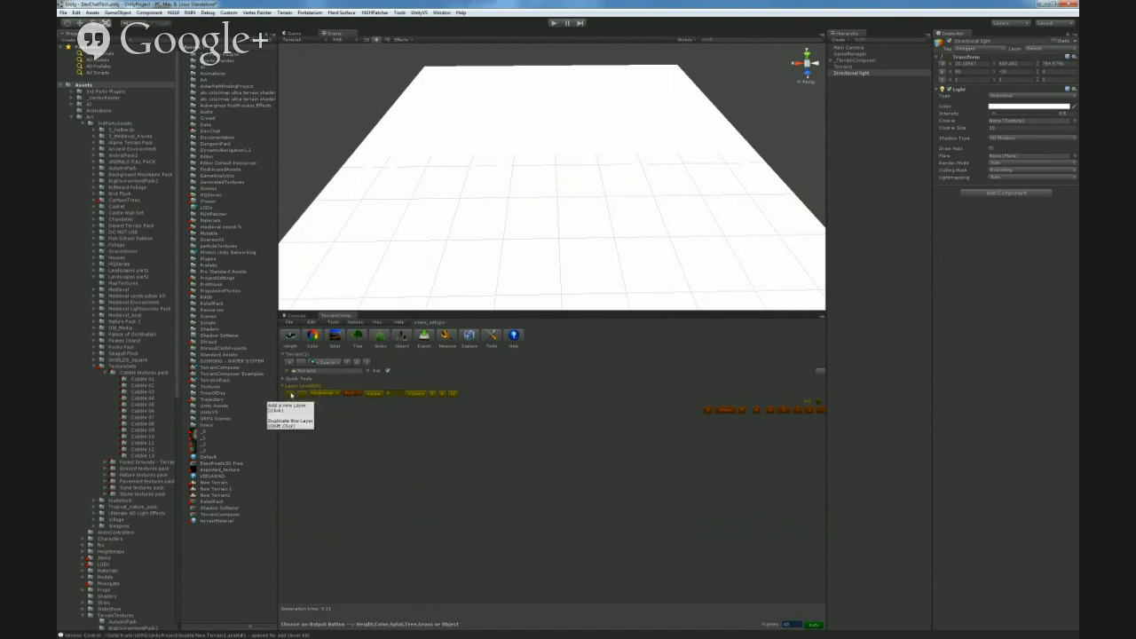
# - Add a new layer with Heightmap as its output and select height as the type to generate
pyautogui.click(291, 394)
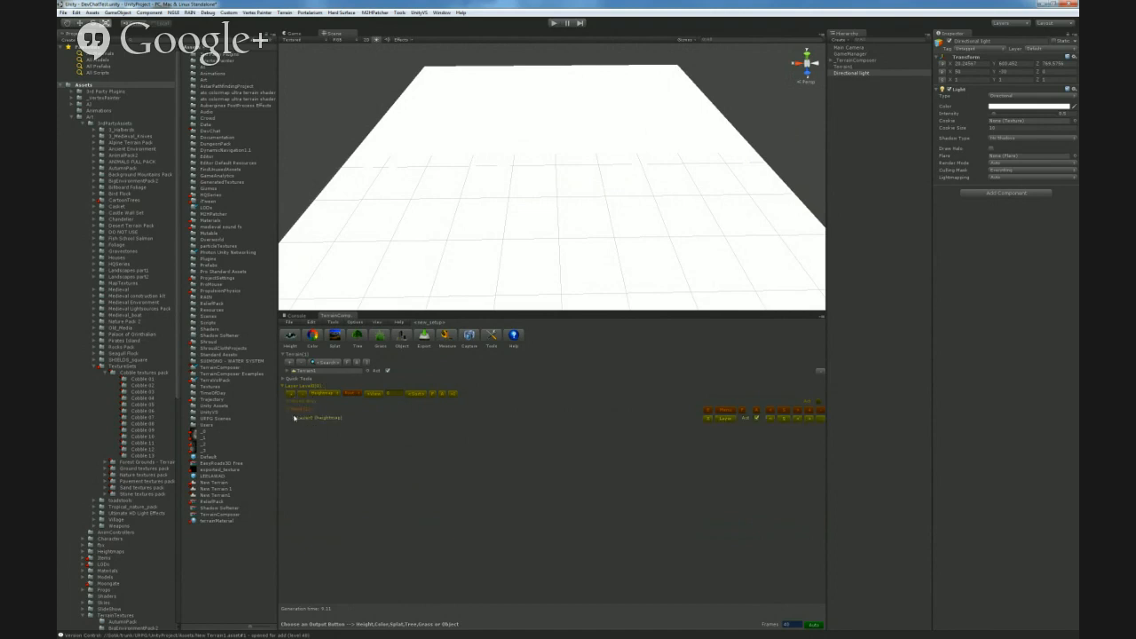
pyautogui.click(294, 418)
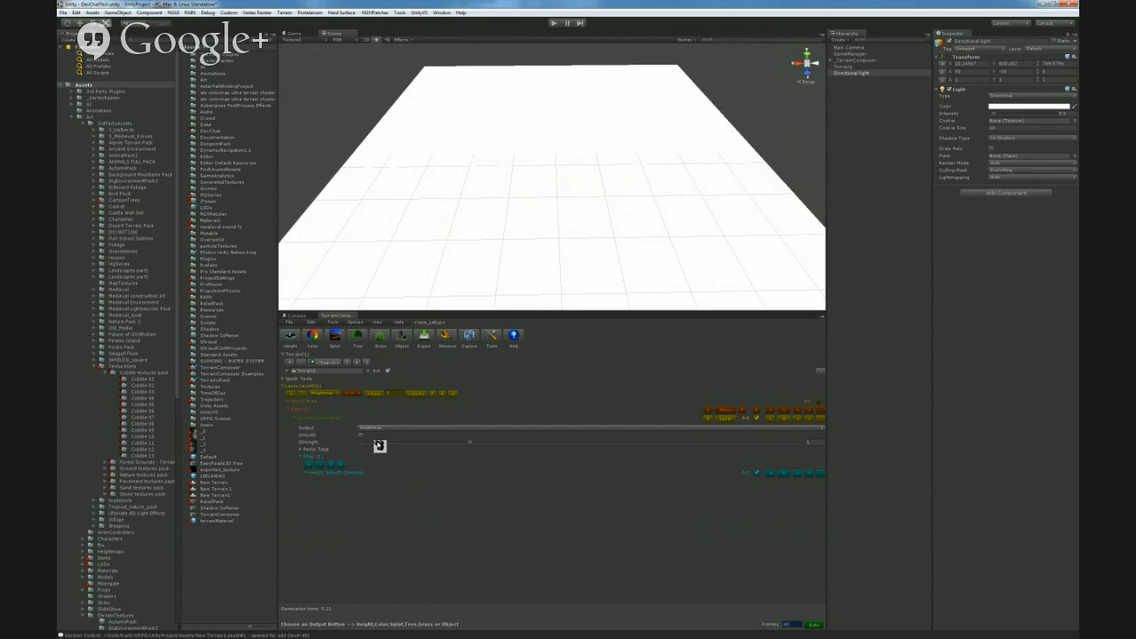
pyautogui.click(379, 429)
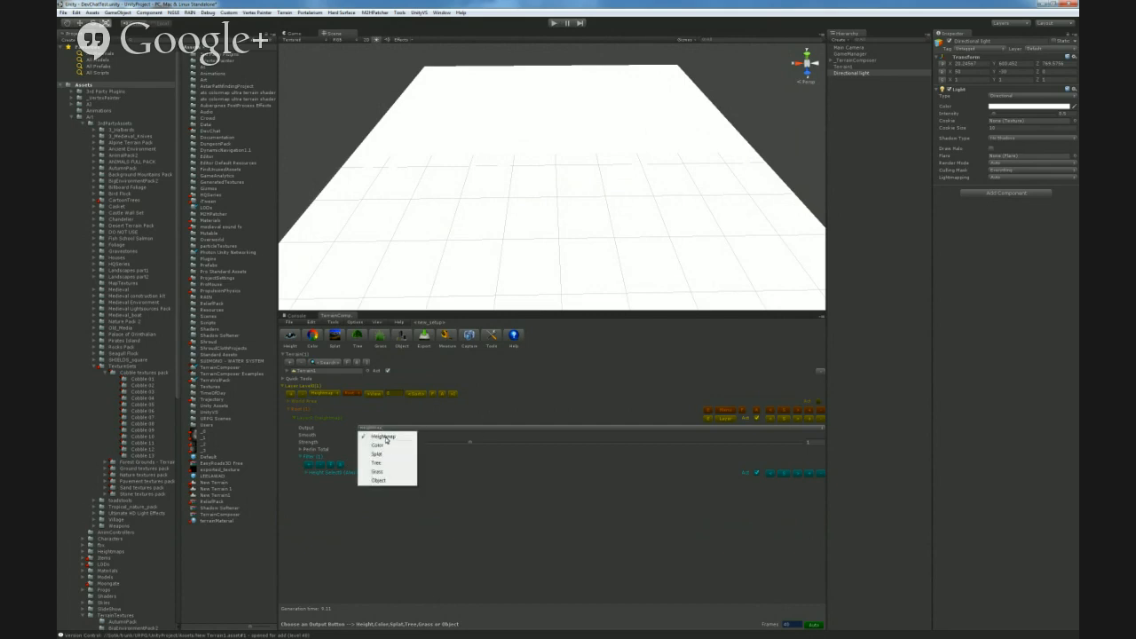
pyautogui.click(544, 398)
pyautogui.click(290, 337)
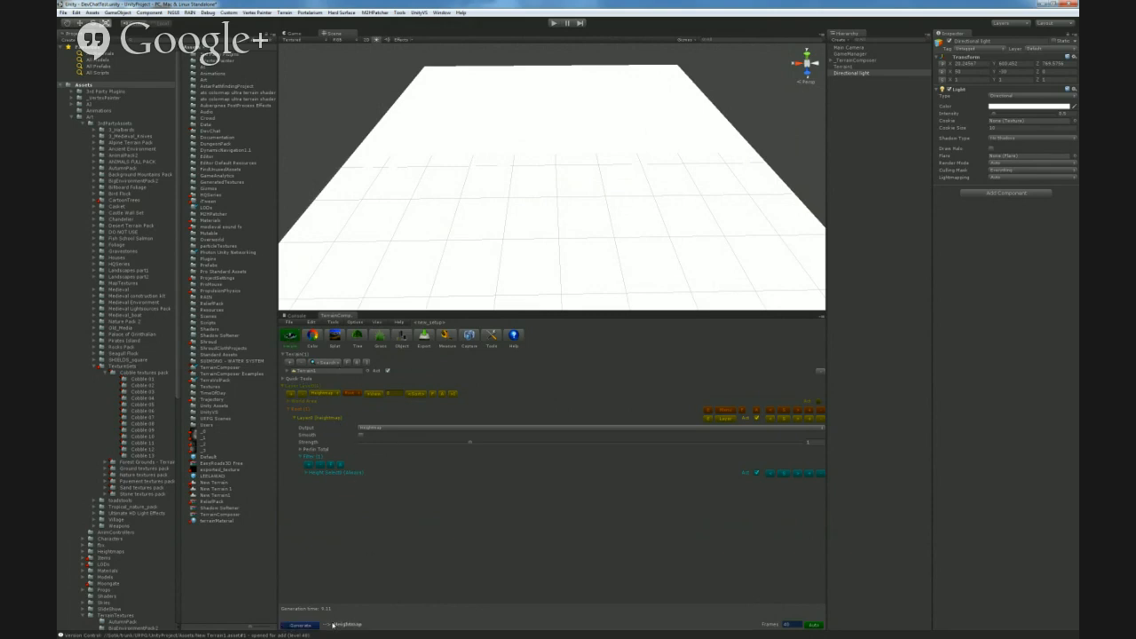
# - Turn on automatic generation and check the terrain's size and resolution settings
pyautogui.rightClick(302, 626)
pyautogui.click(287, 371)
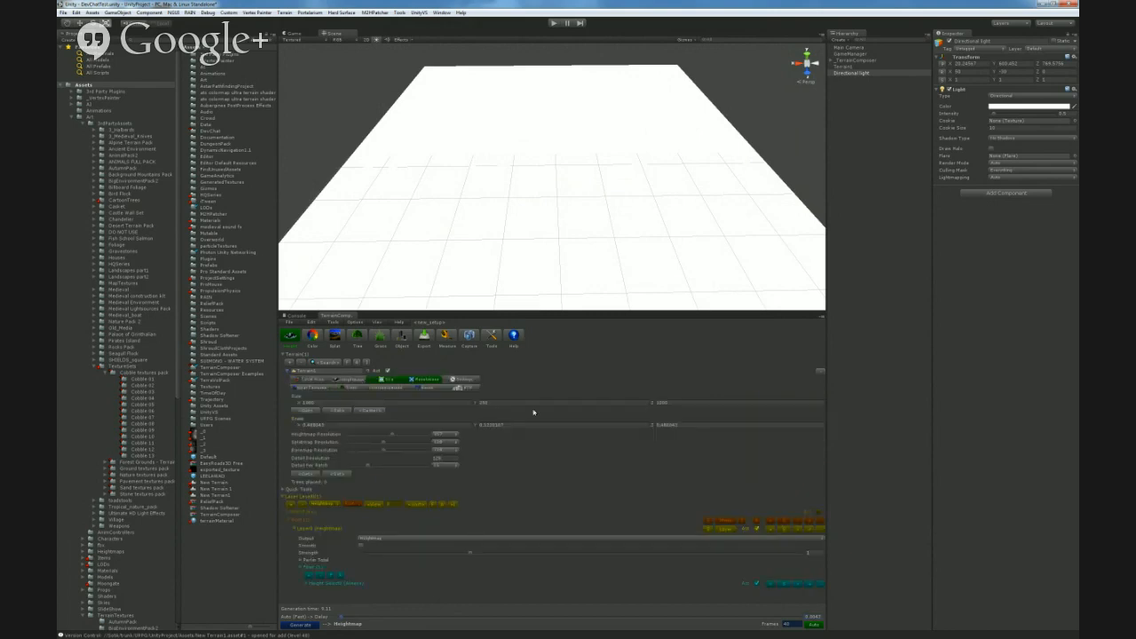
pyautogui.click(288, 371)
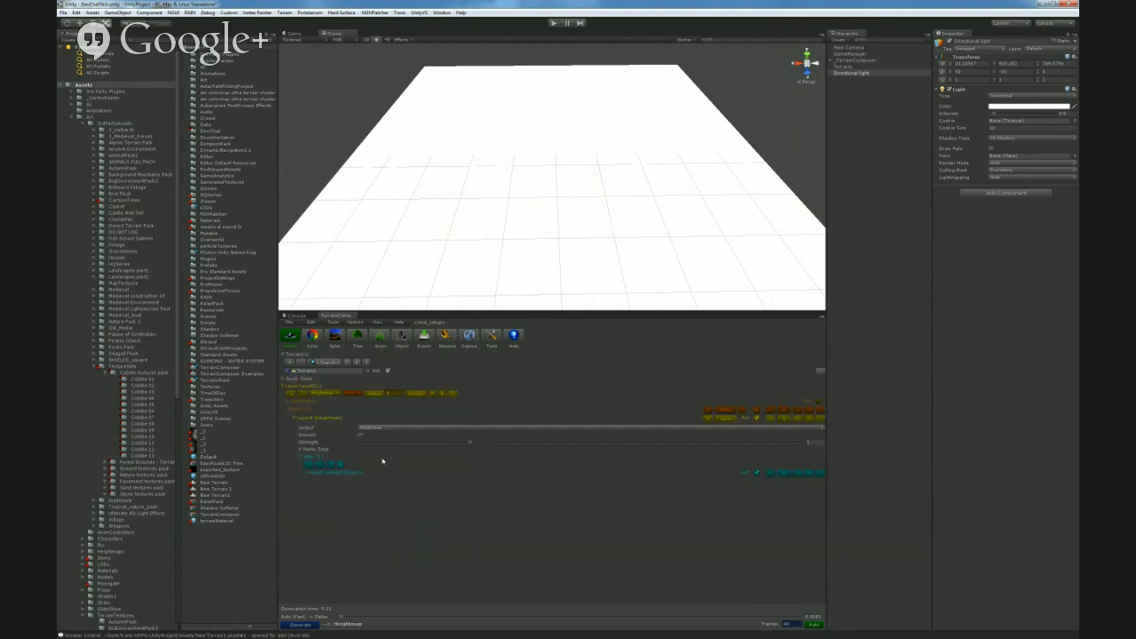
# - Keep the layer filter's device on Standard and set its input to Raw Heightmap
pyautogui.click(306, 473)
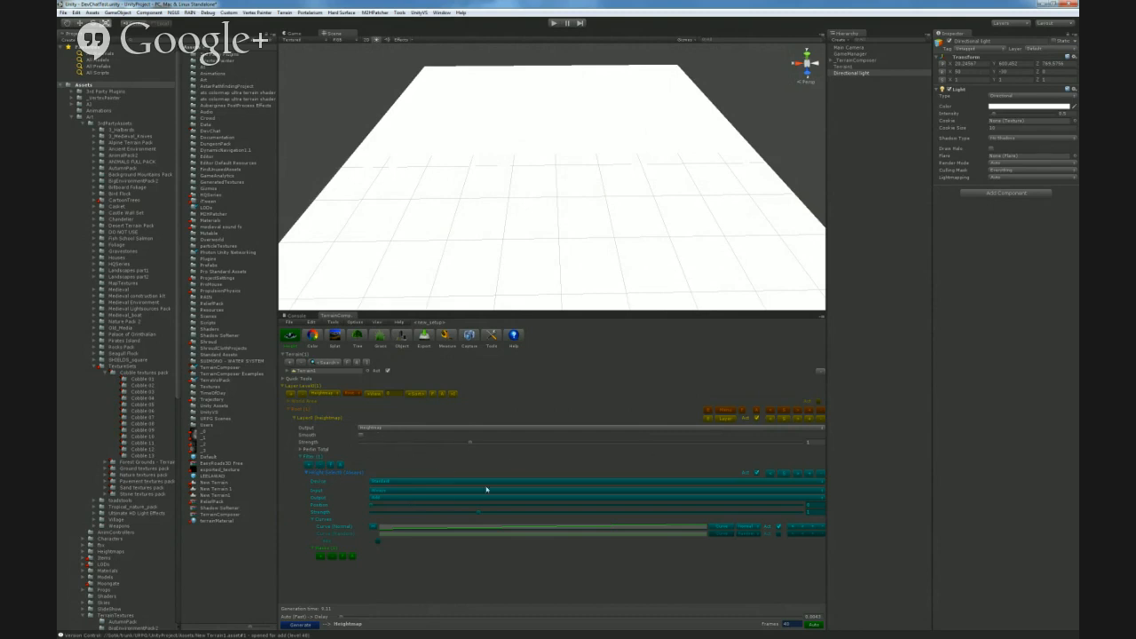
pyautogui.click(407, 484)
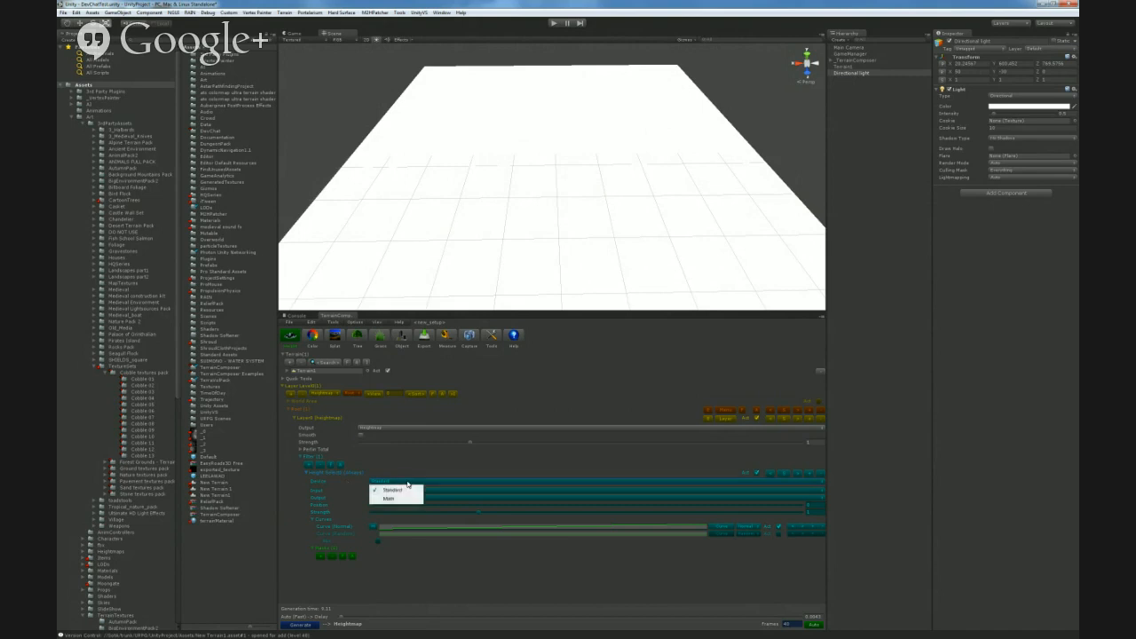
pyautogui.click(399, 491)
pyautogui.click(410, 491)
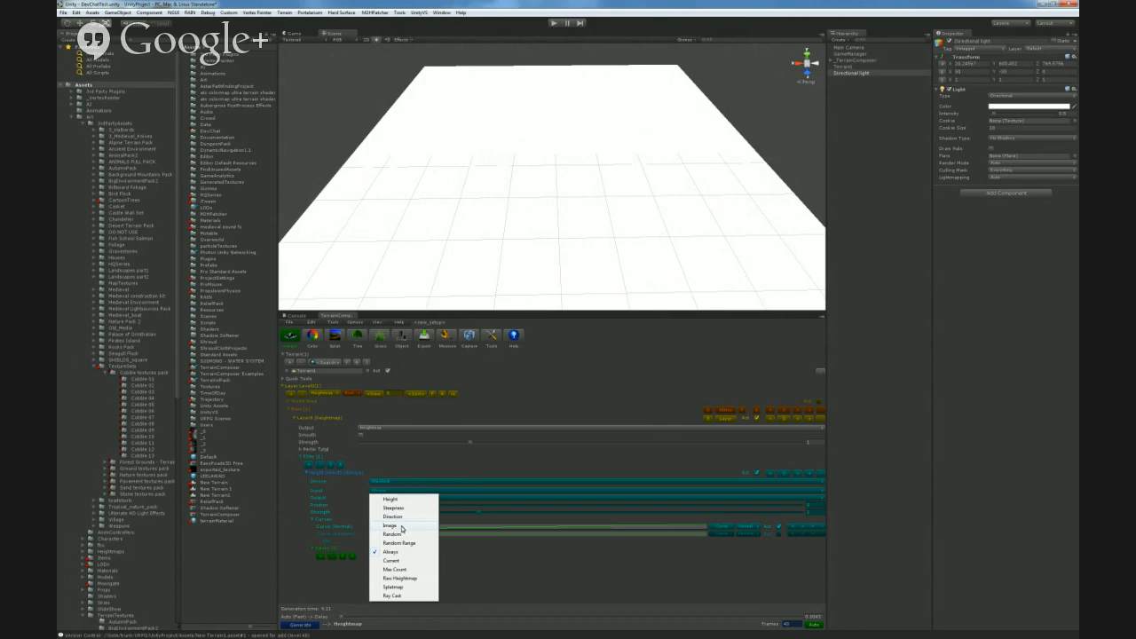
pyautogui.click(400, 578)
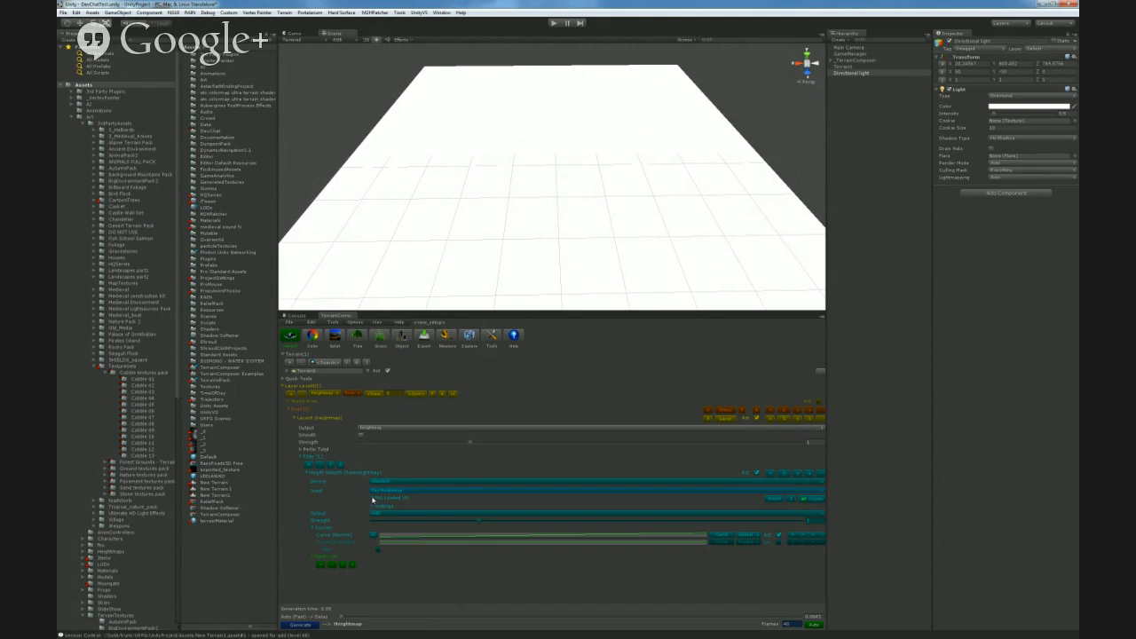
# - Load the exported RAW heightmap from the DevChat folder into the filter
pyautogui.click(816, 501)
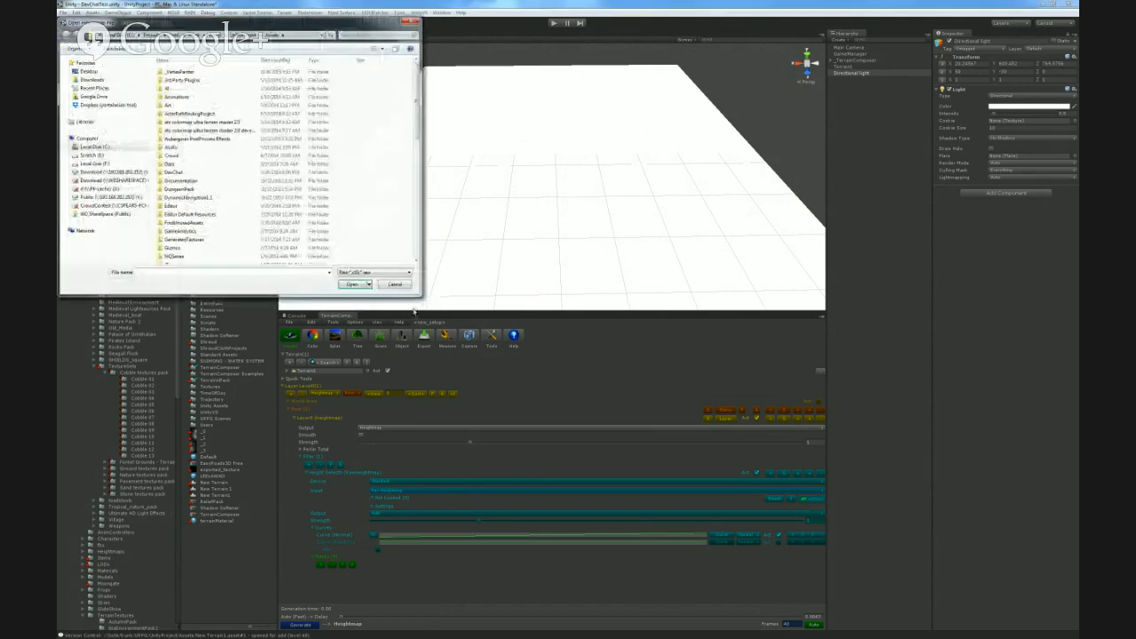
pyautogui.doubleClick(178, 172)
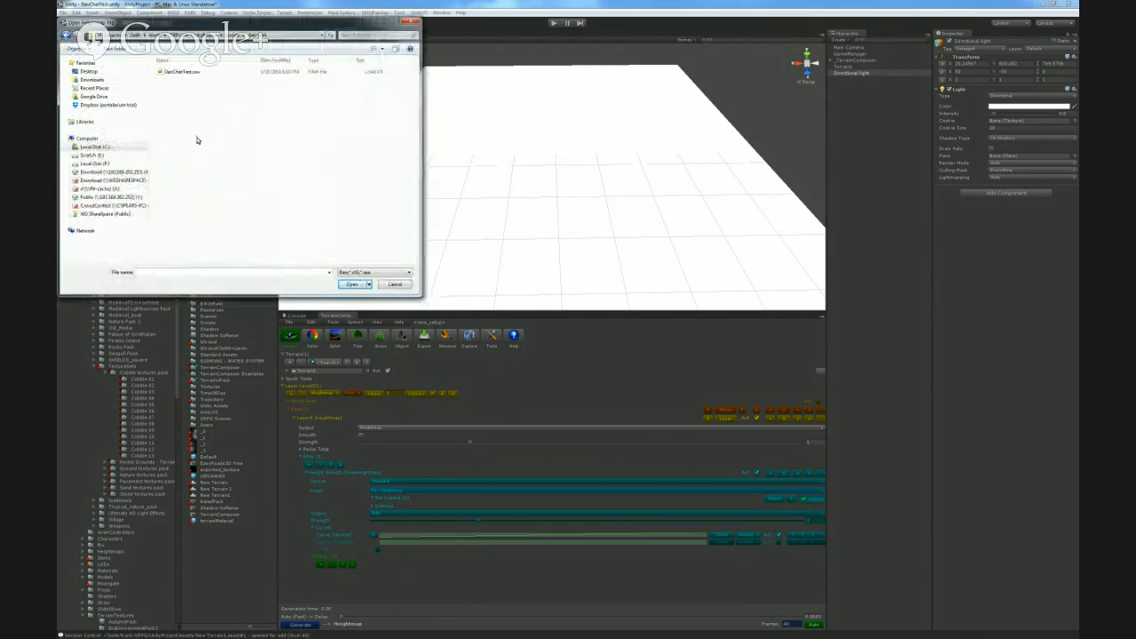
pyautogui.doubleClick(185, 76)
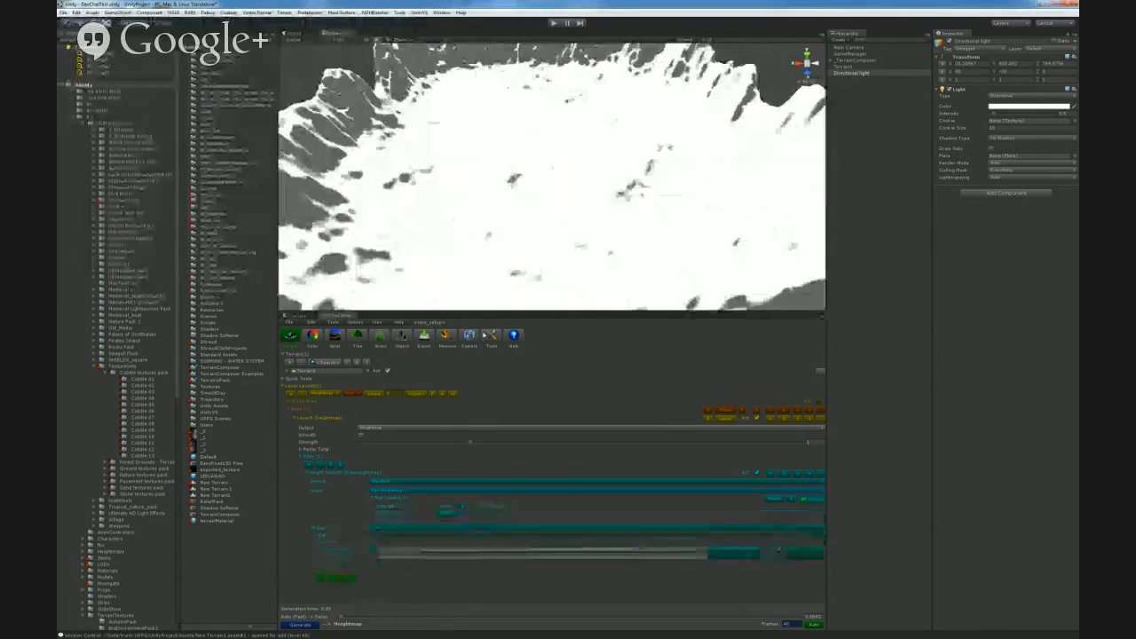
# - Examine the generated terrain's mountainous borders and compare them with the heightmap in L3DT before returning to Unity
pyautogui.moveTo(598, 134); pyautogui.dragTo(569, 134, button='right')
pyautogui.press('w')
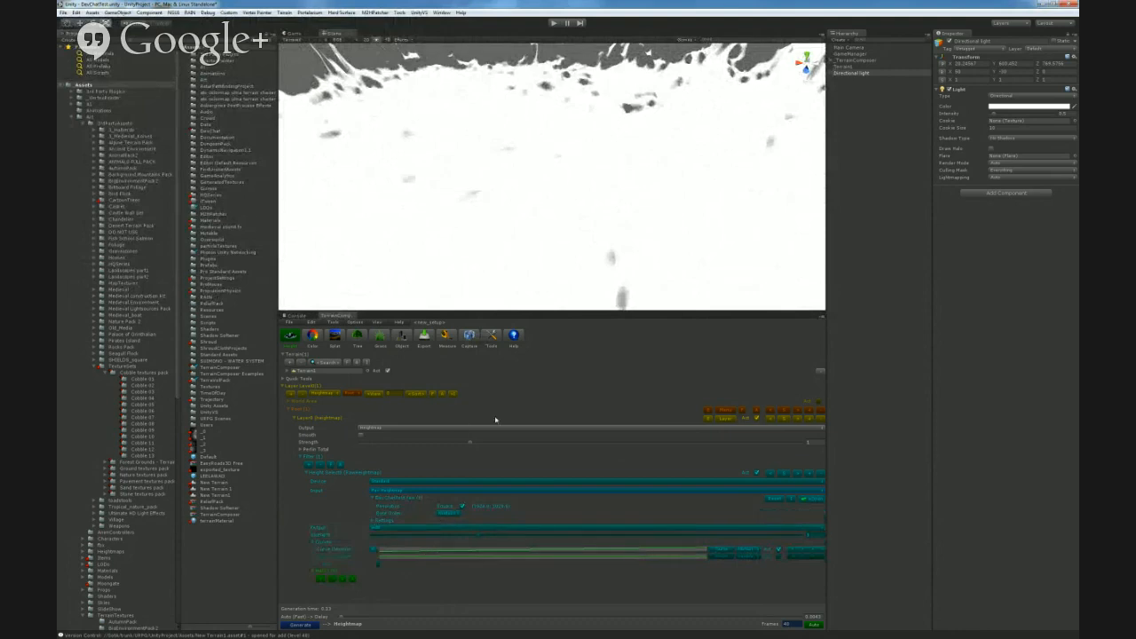
pyautogui.moveTo(533, 258); pyautogui.dragTo(609, 259, button='right')
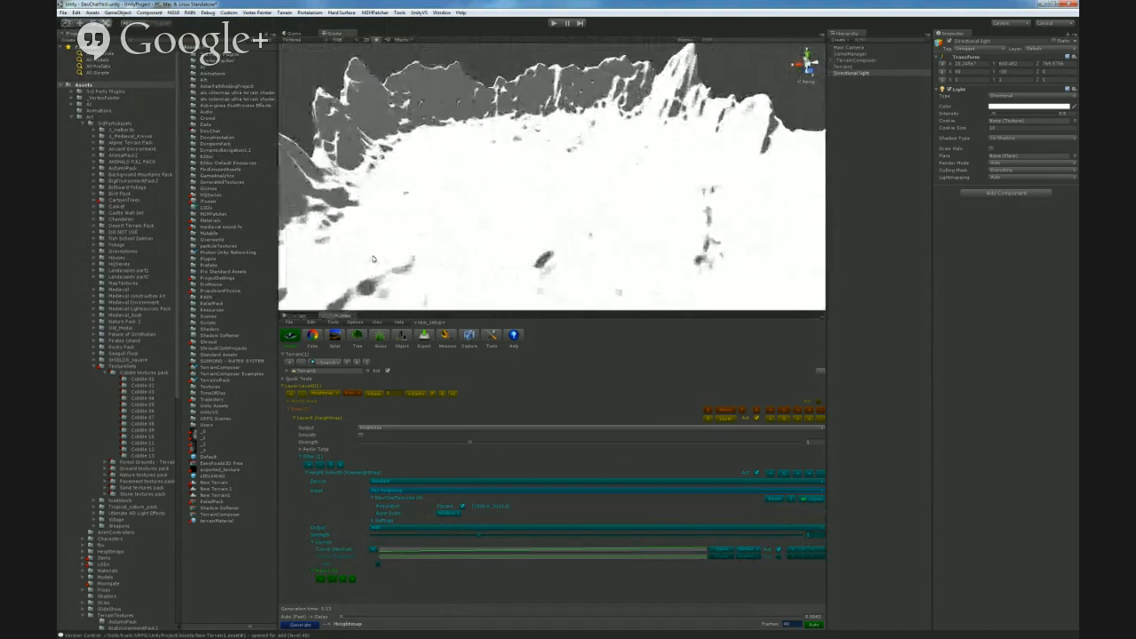
pyautogui.hotkey('alt', 'Tab')
pyautogui.hotkey('alt', 'Tab')
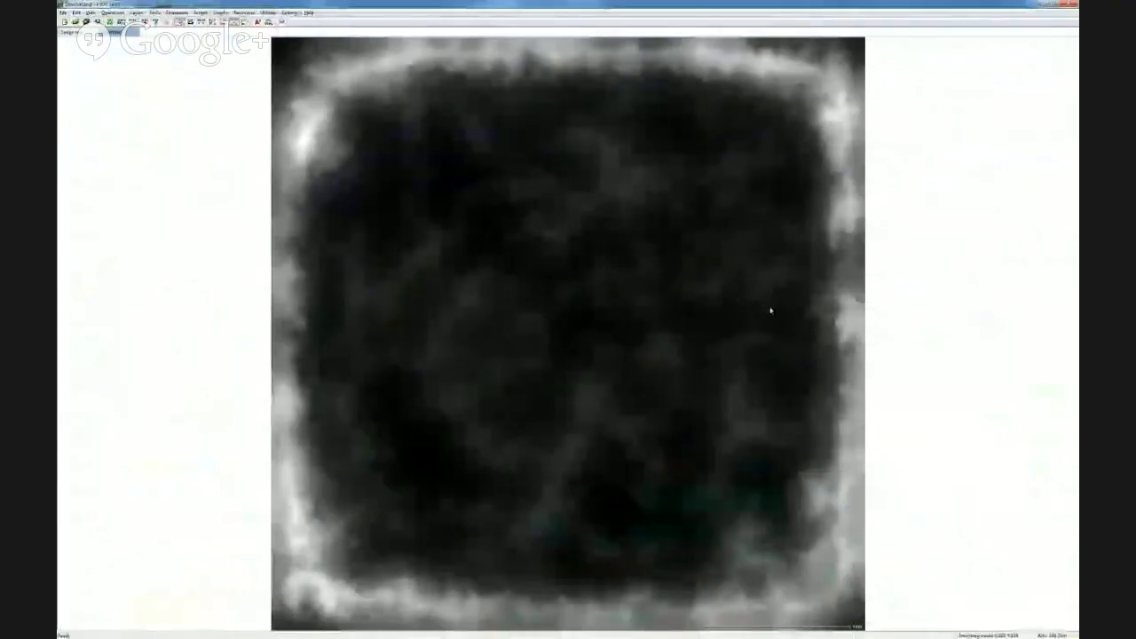
pyautogui.hotkey('alt', 'Tab')
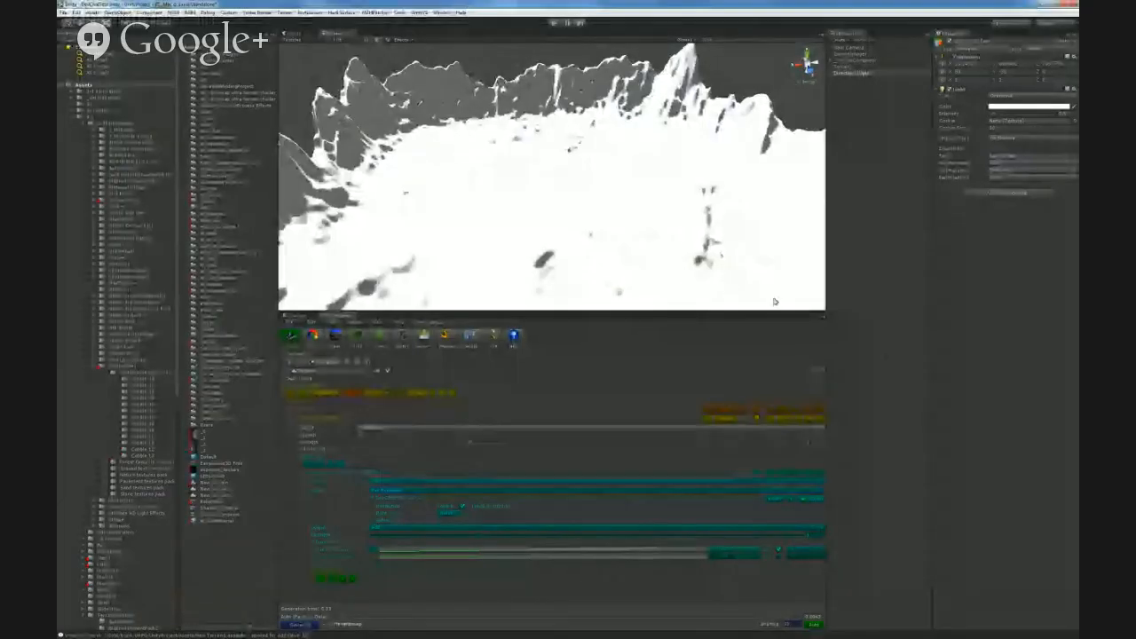
pyautogui.keyDown('alt'); pyautogui.moveTo(774, 302); pyautogui.dragTo(645, 242); pyautogui.keyUp('alt')
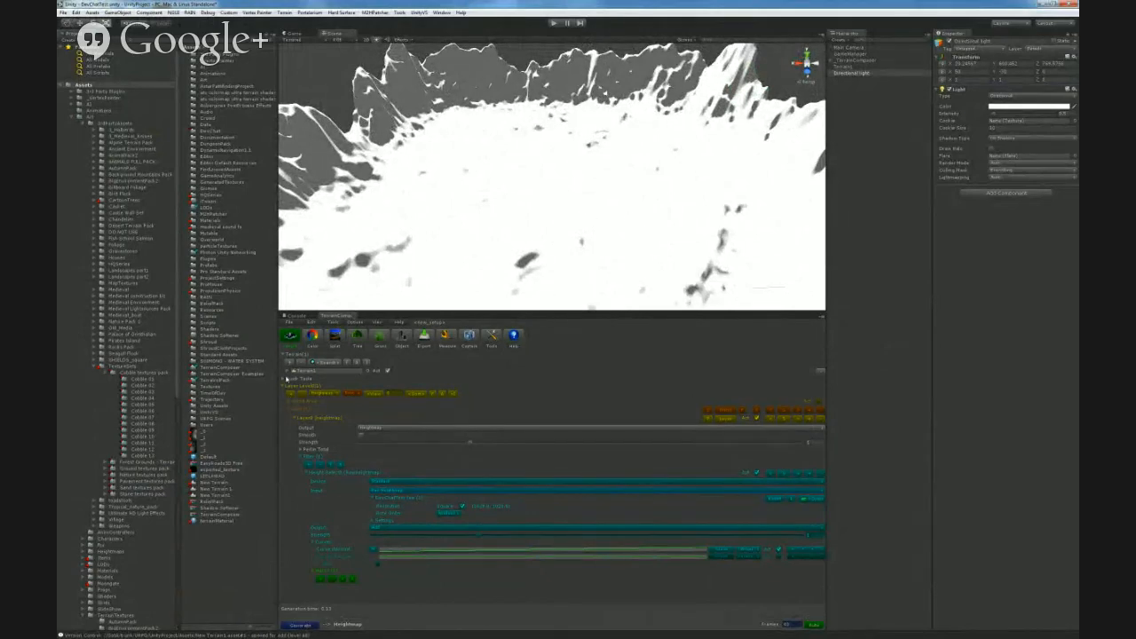
# - Raise the terrain's heightmap resolution, apply the change, and generate the heightmap again
pyautogui.click(287, 371)
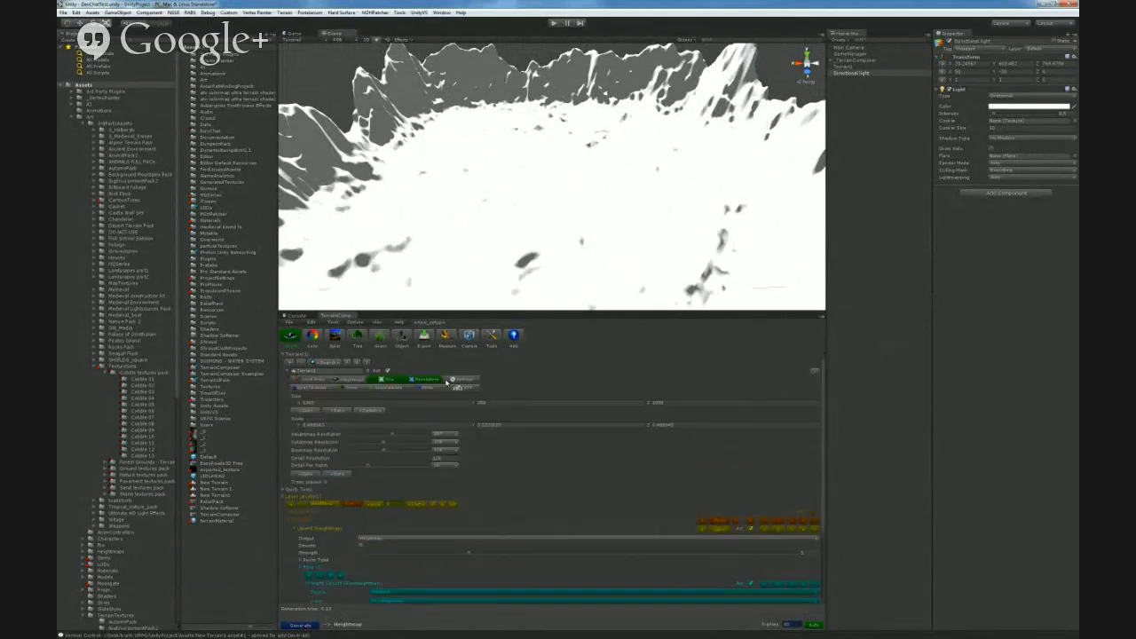
pyautogui.click(420, 380)
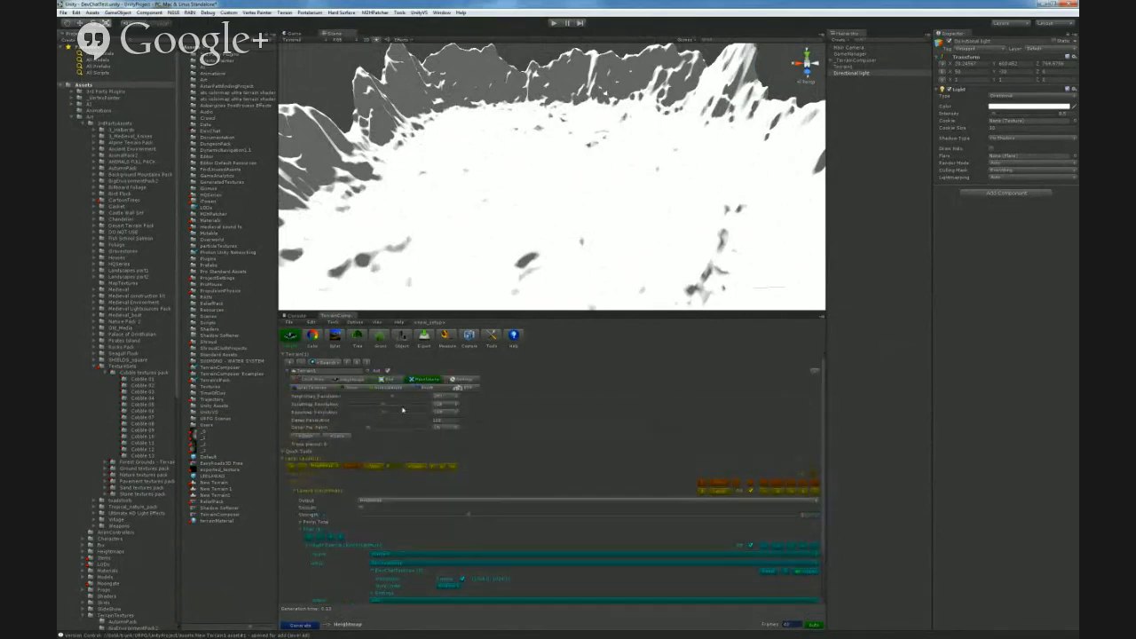
pyautogui.moveTo(393, 398); pyautogui.dragTo(406, 399)
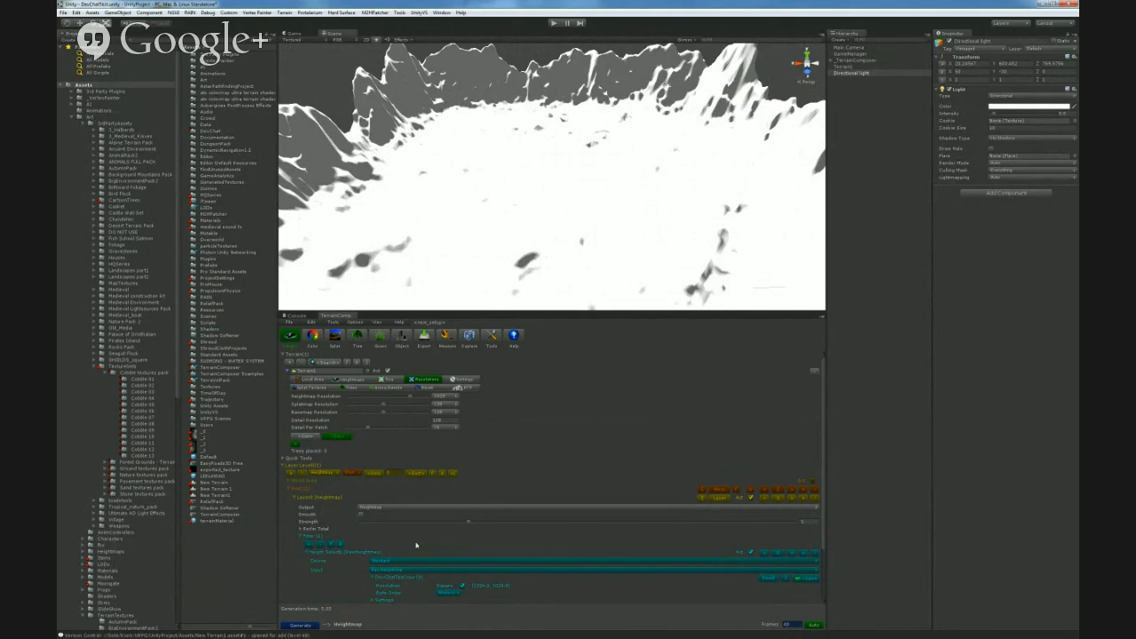
pyautogui.click(340, 438)
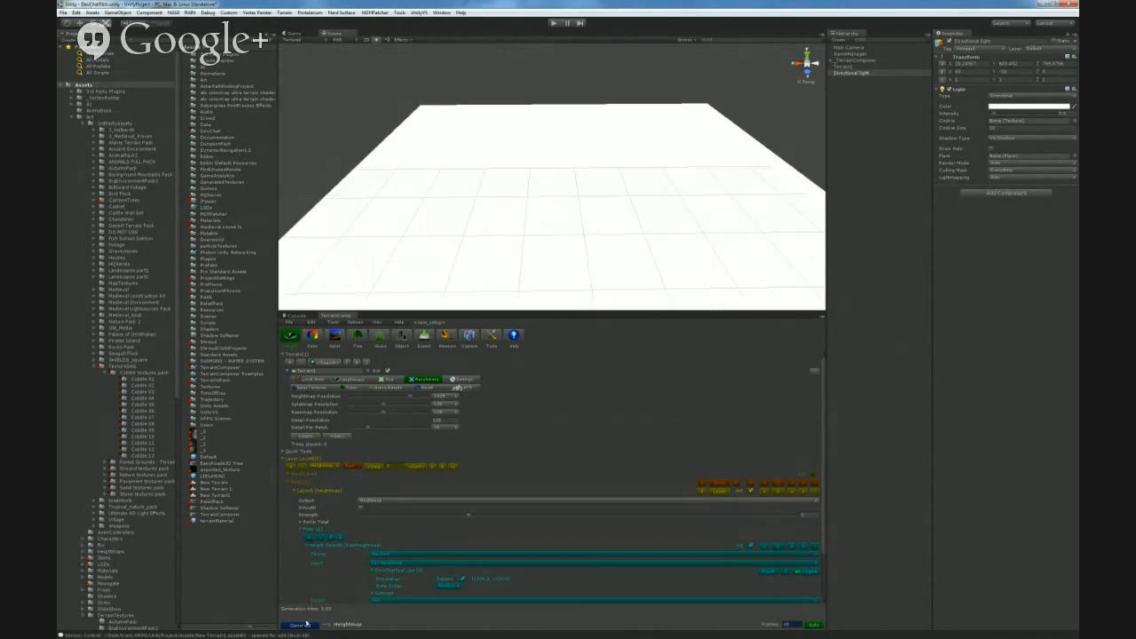
pyautogui.click(302, 624)
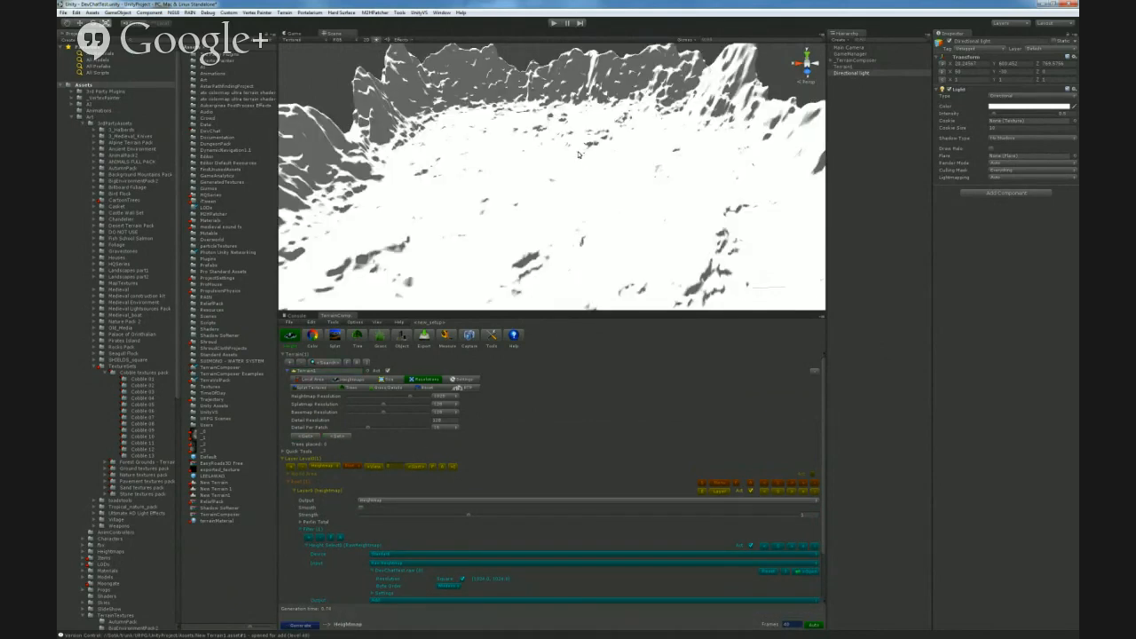
# - Inspect the regenerated terrain's relief up close and show the terrain's editor settings
pyautogui.moveTo(584, 166); pyautogui.dragTo(311, 124, button='right')
pyautogui.click(462, 380)
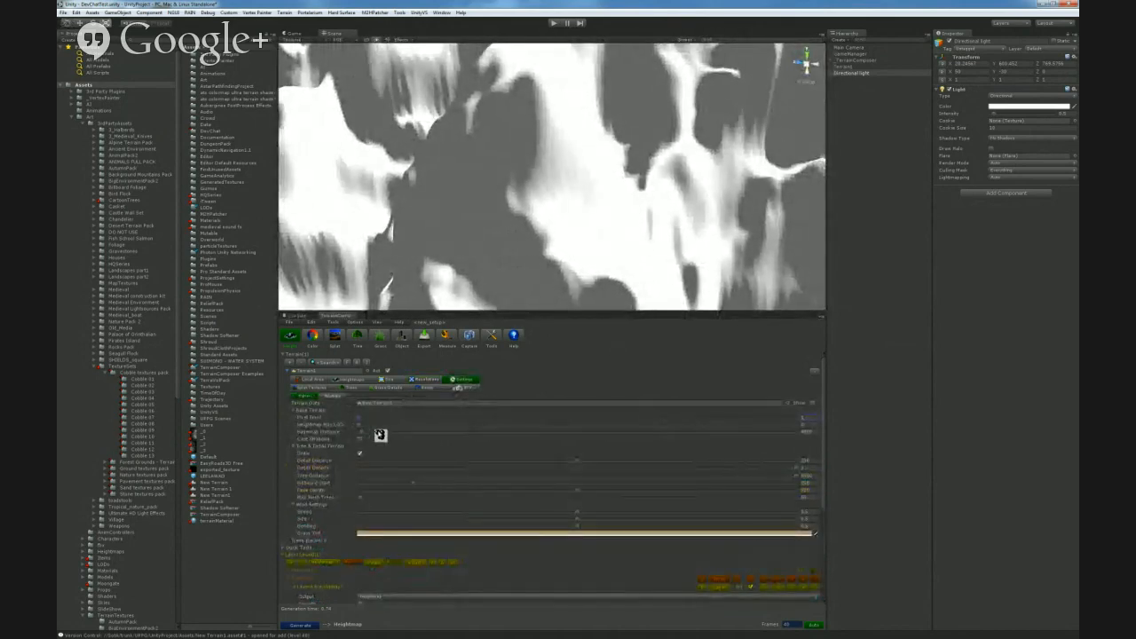
pyautogui.moveTo(568, 292); pyautogui.dragTo(824, 282, button='right')
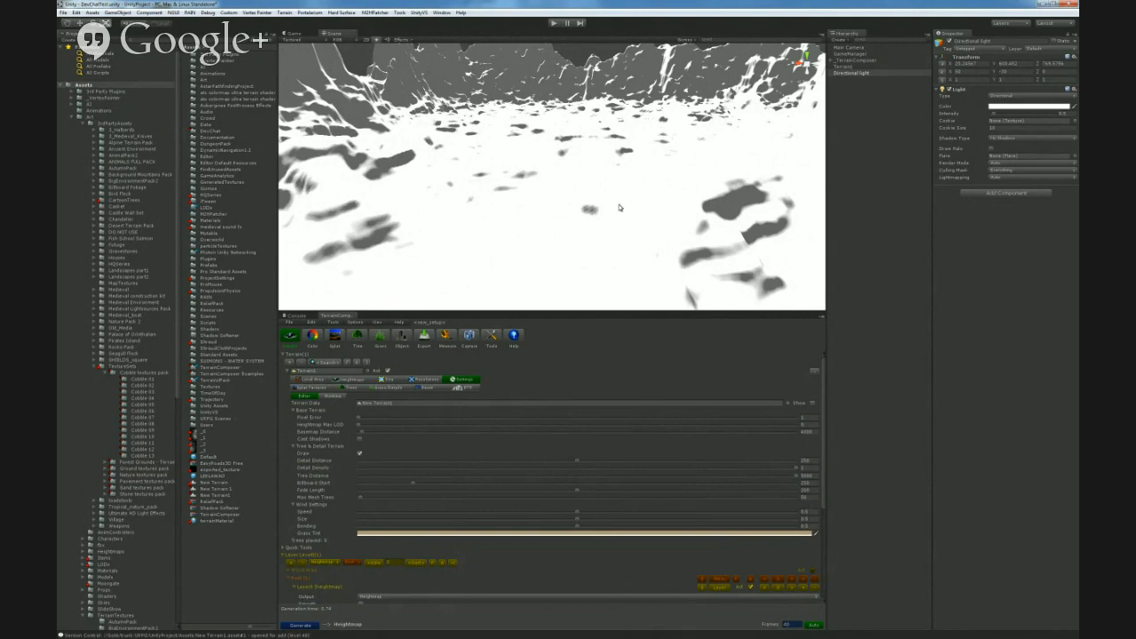
pyautogui.moveTo(620, 208); pyautogui.dragTo(603, 177, button='right')
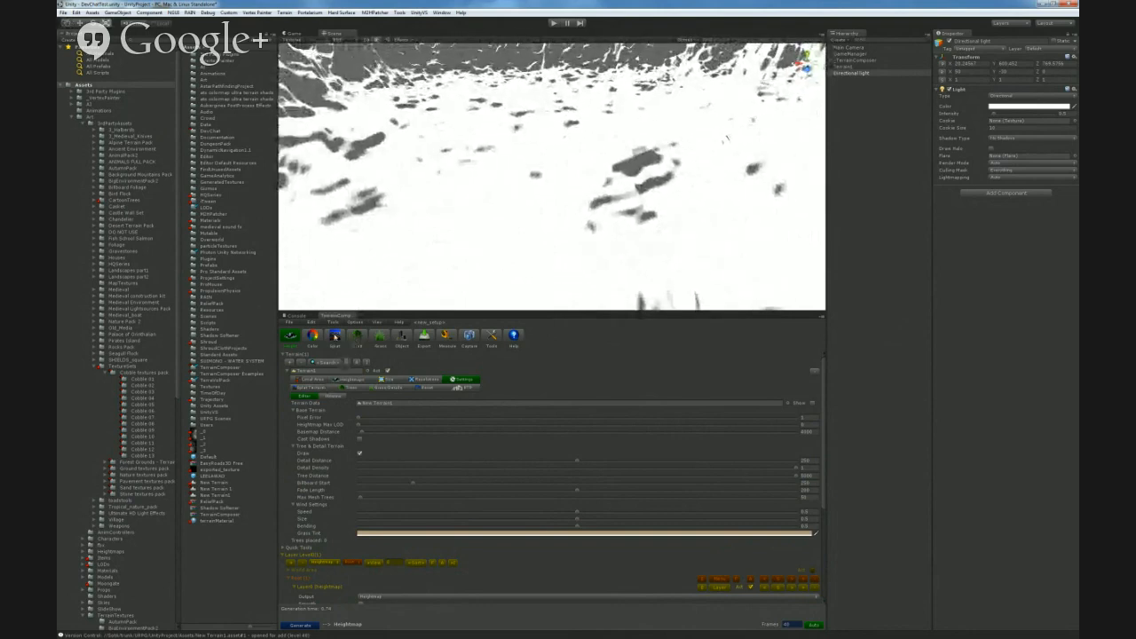
# - Switch the generated output to splat, add a splat layer, and expand its settings
pyautogui.click(334, 336)
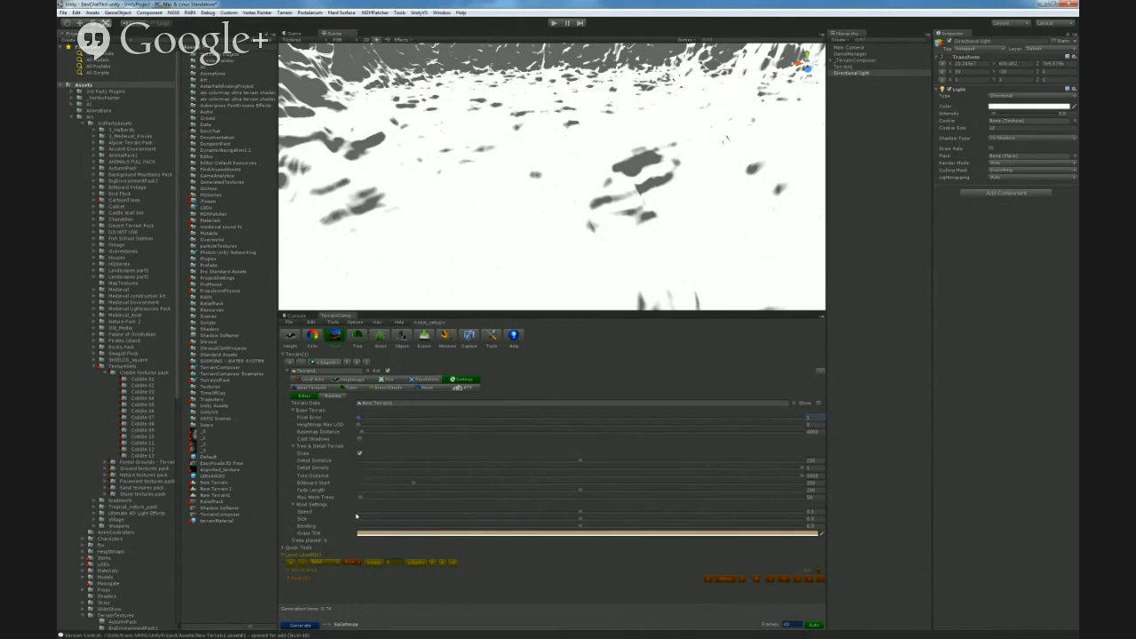
pyautogui.click(292, 575)
pyautogui.click(295, 587)
pyautogui.scroll(-3, 381, 568)
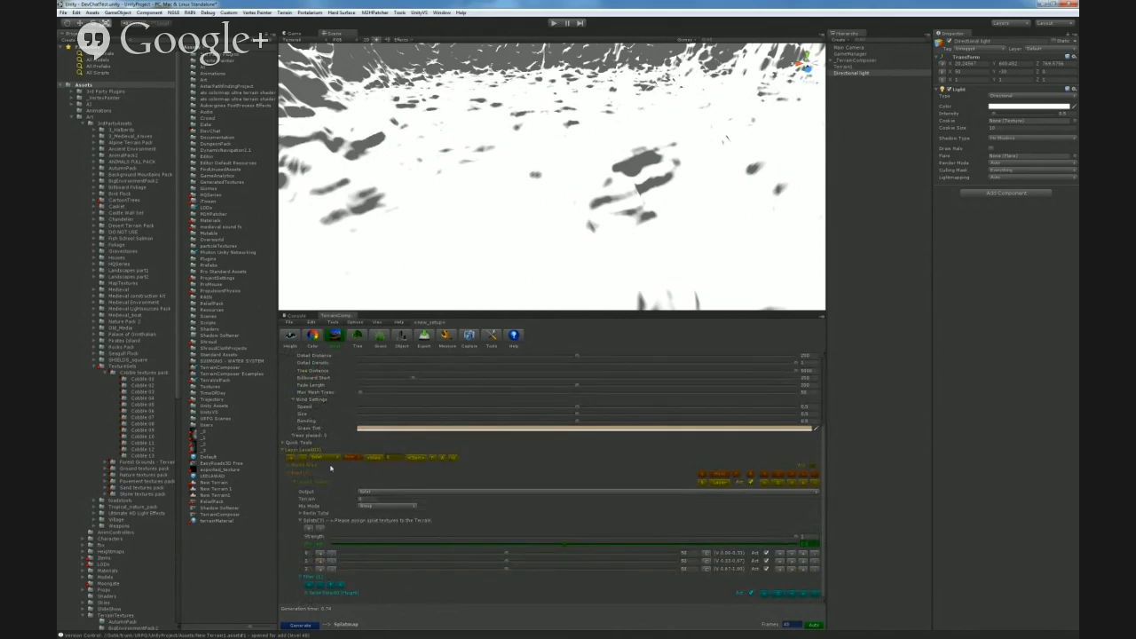
# - Load the IslandOverworldTerrain prefab as the terrain's splat texture set
pyautogui.scroll(3, 349, 462)
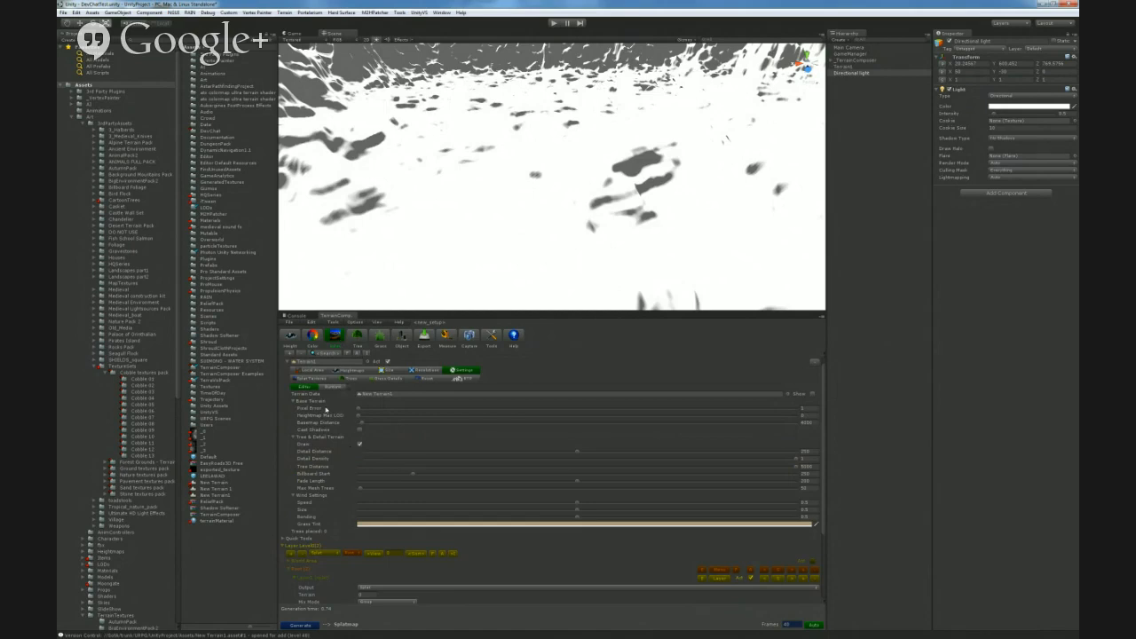
pyautogui.click(311, 378)
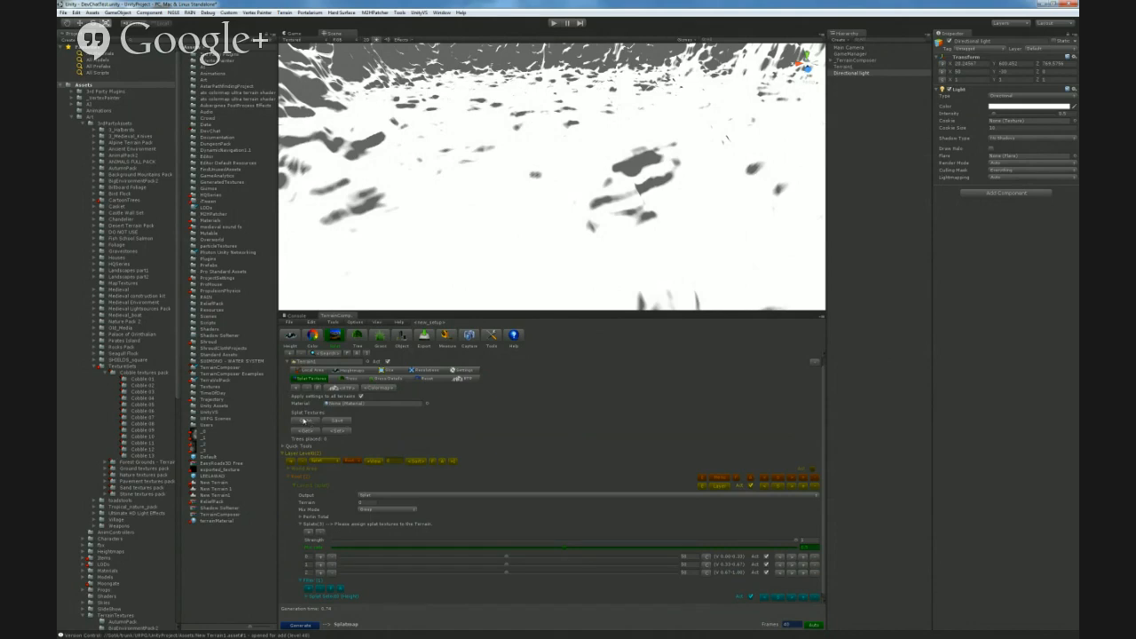
pyautogui.click(305, 421)
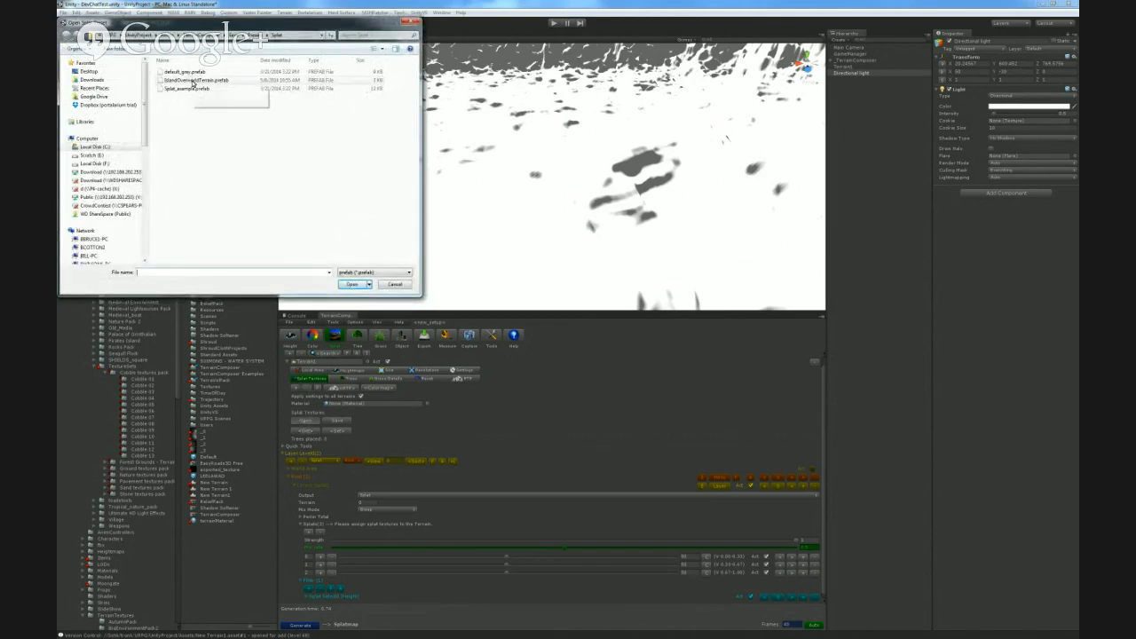
pyautogui.click(192, 80)
pyautogui.click(352, 284)
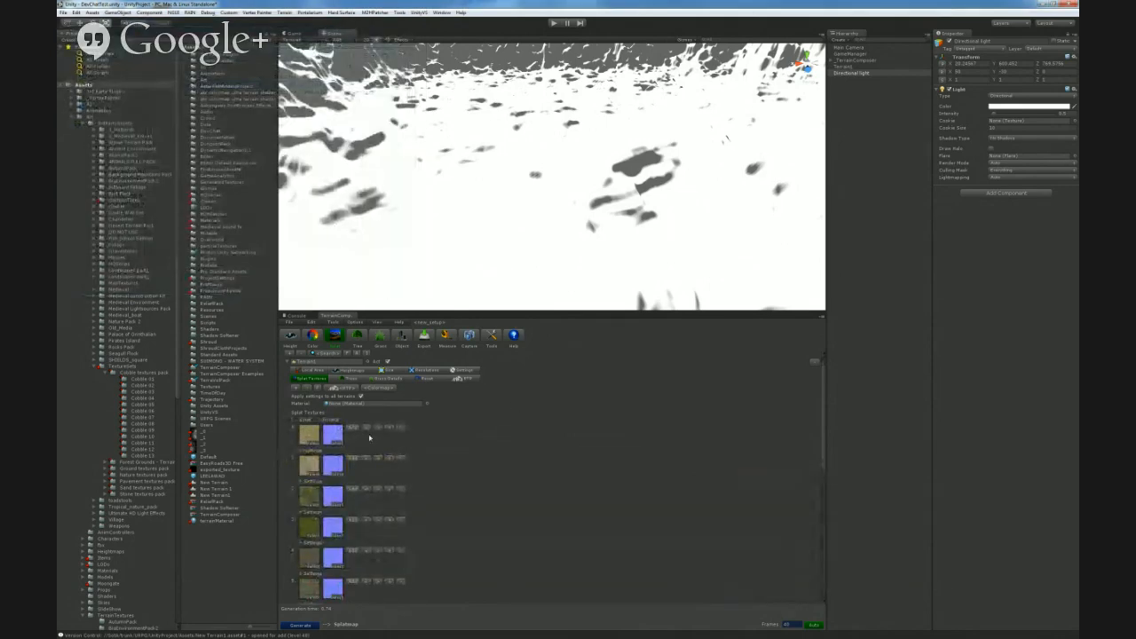
# - Show the terrain's resolution settings and add splat entries to the layer until all eight loaded textures are included
pyautogui.click(405, 373)
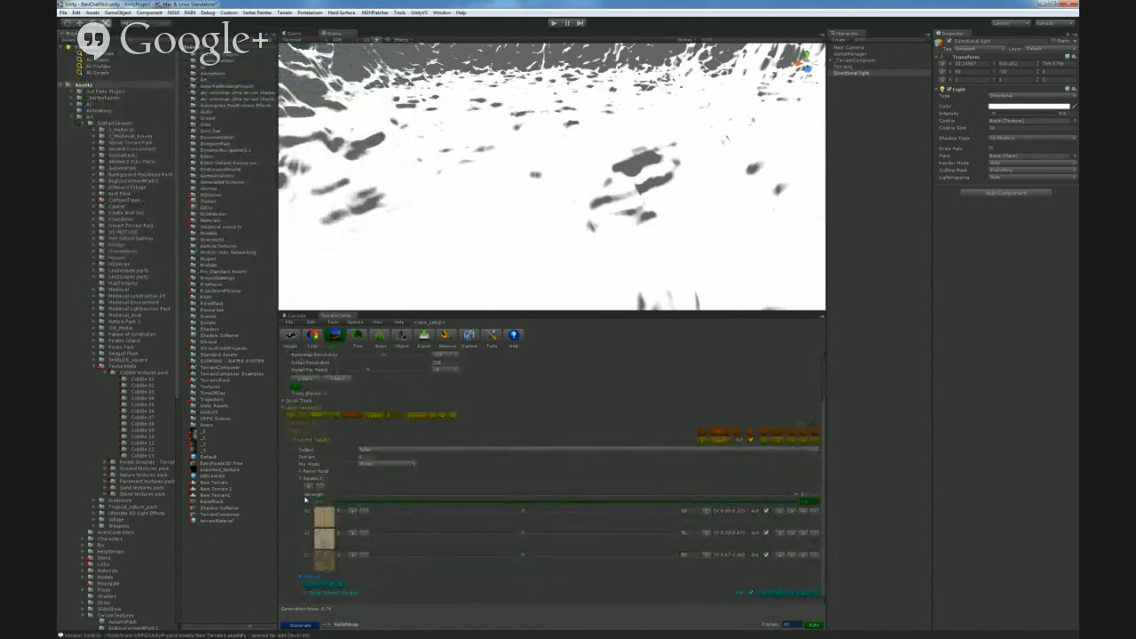
pyautogui.click(309, 487)
pyautogui.click(309, 486)
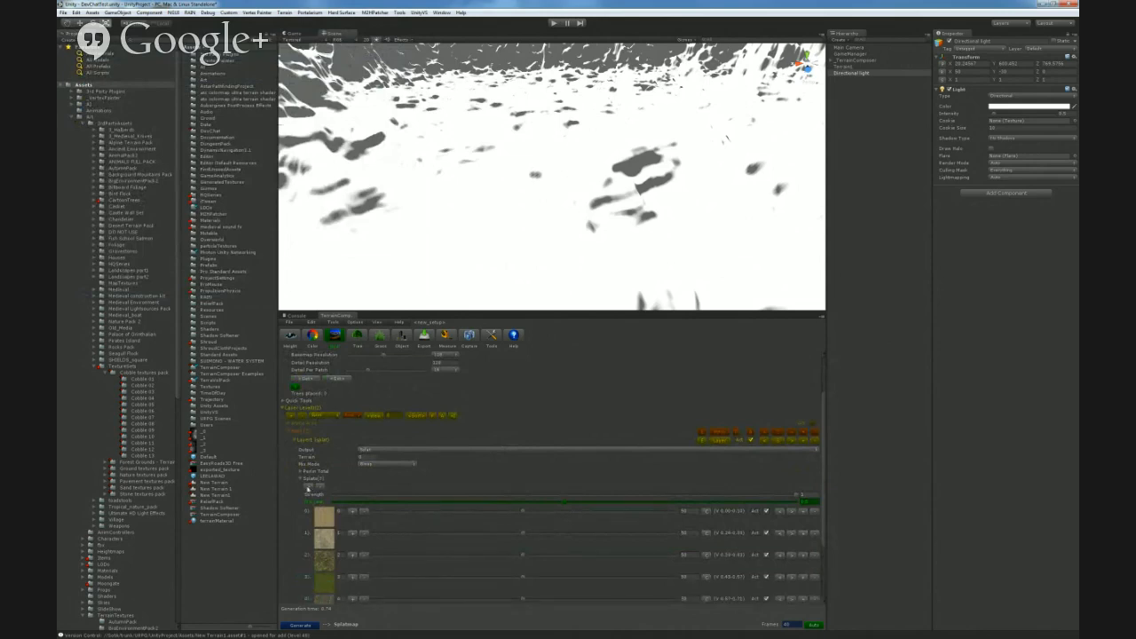
pyautogui.scroll(-3, 393, 489)
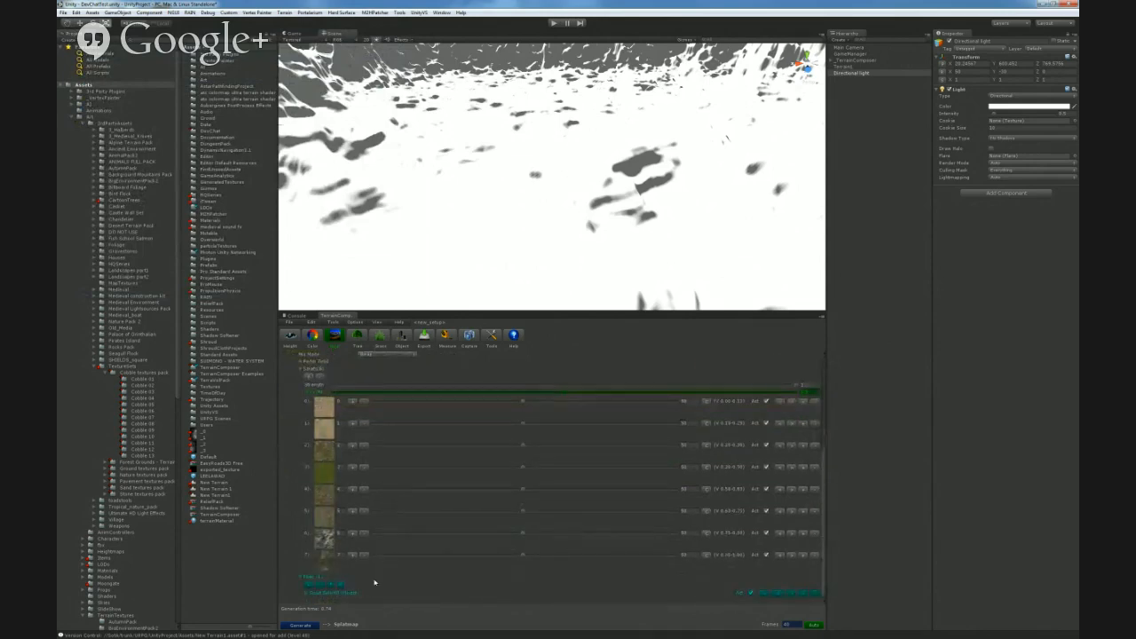
# - Expand the splat layer's filter and look through its device and input options, keeping Height as the input
pyautogui.click(320, 593)
pyautogui.scroll(-3, 330, 592)
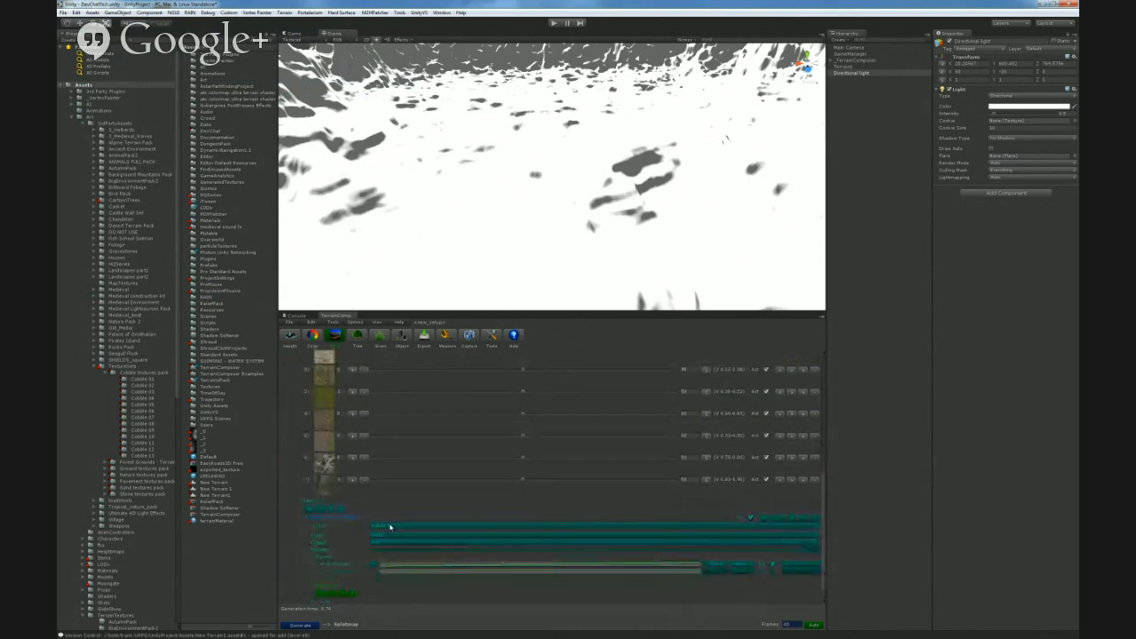
pyautogui.click(385, 527)
pyautogui.click(398, 524)
pyautogui.click(385, 536)
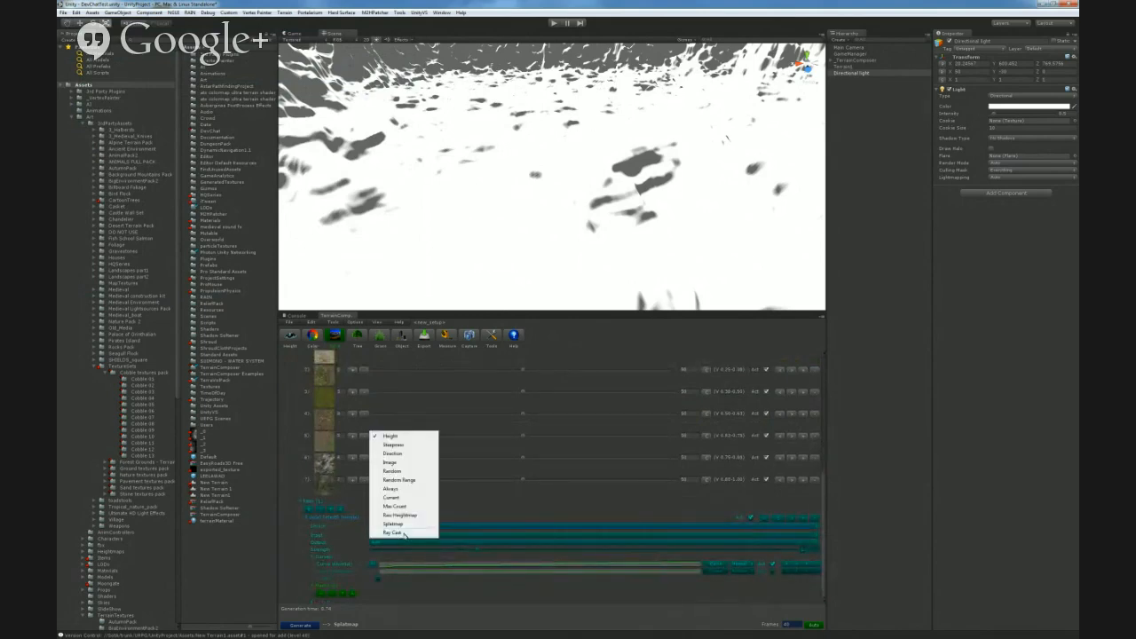
pyautogui.click(476, 507)
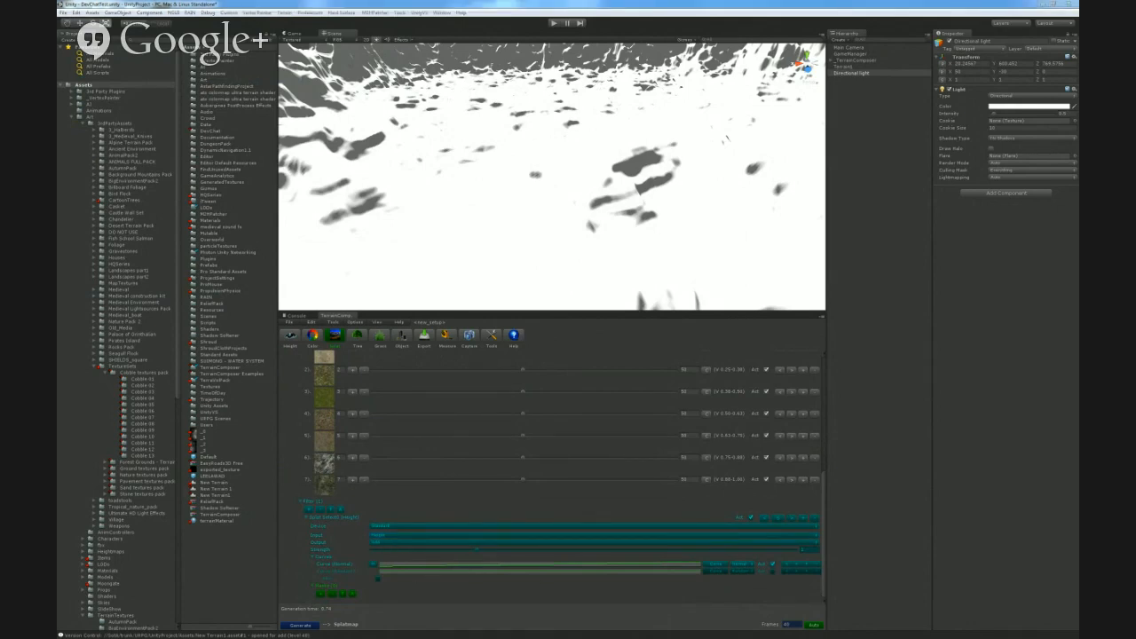
# - Try bending the height filter's curve with added keys, and restore the straight linear curve
pyautogui.click(532, 564)
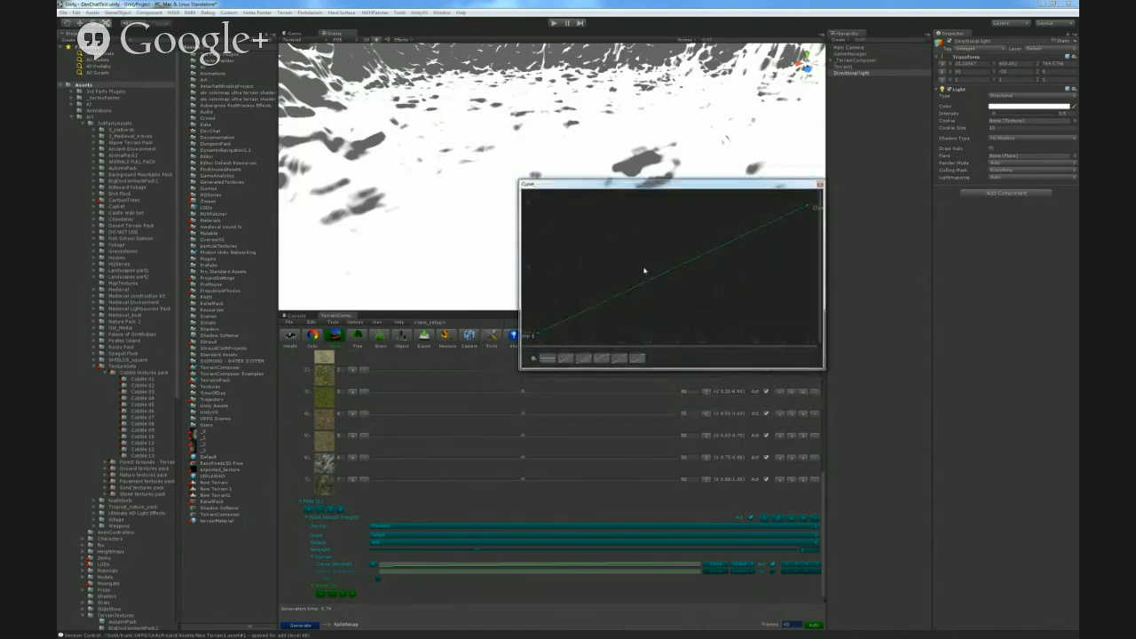
pyautogui.moveTo(647, 189); pyautogui.dragTo(456, 227)
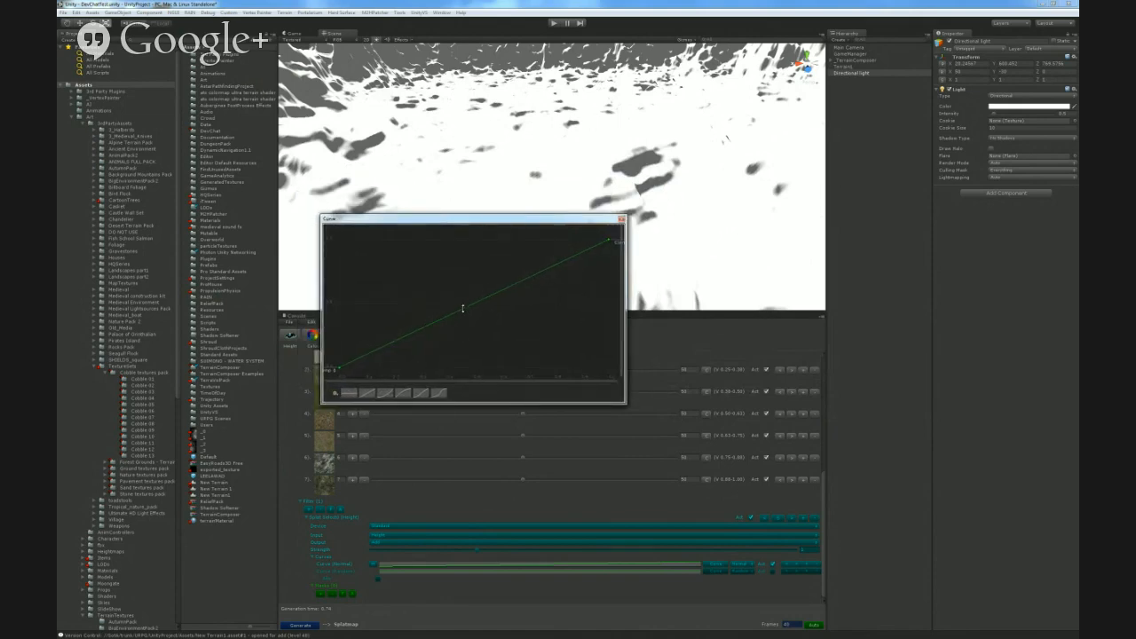
pyautogui.doubleClick(462, 308)
pyautogui.moveTo(463, 308); pyautogui.dragTo(406, 267)
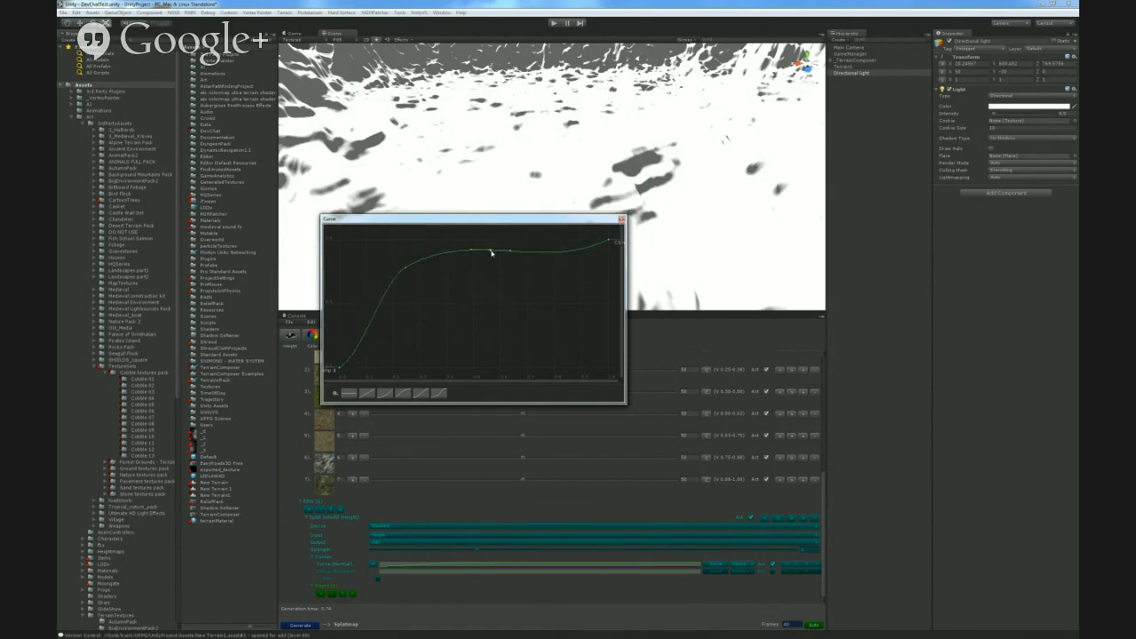
pyautogui.moveTo(491, 253)
pyautogui.mouseDown()
pyautogui.moveTo(518, 286)
pyautogui.moveTo(535, 287)
pyautogui.moveTo(513, 255)
pyautogui.mouseUp()
pyautogui.moveTo(406, 269); pyautogui.dragTo(454, 330)
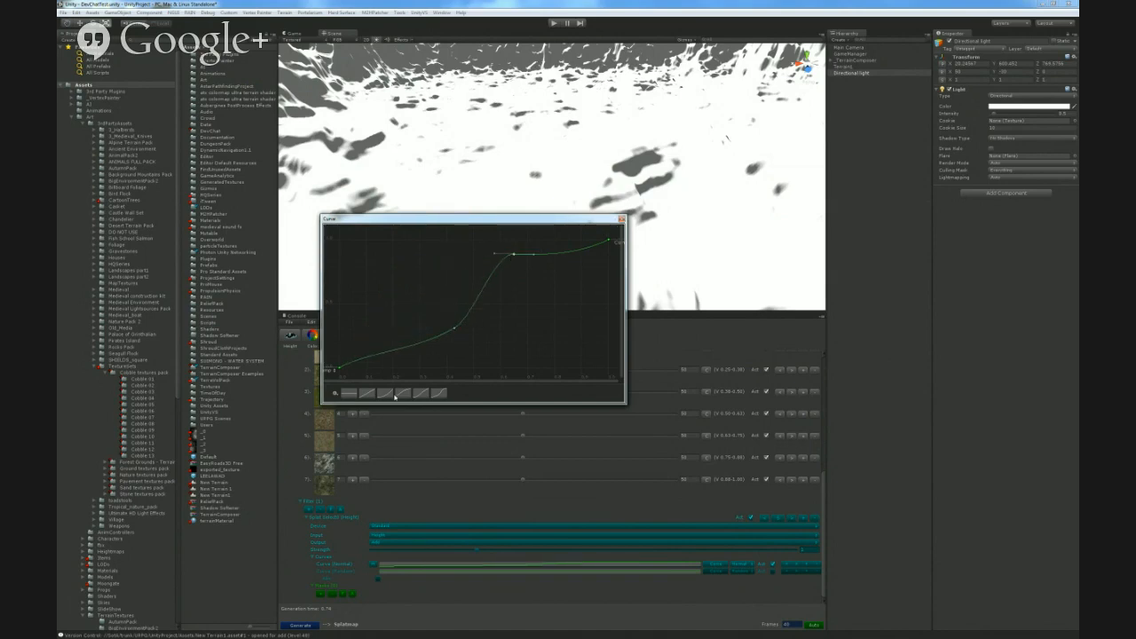
pyautogui.click(365, 395)
pyautogui.click(622, 218)
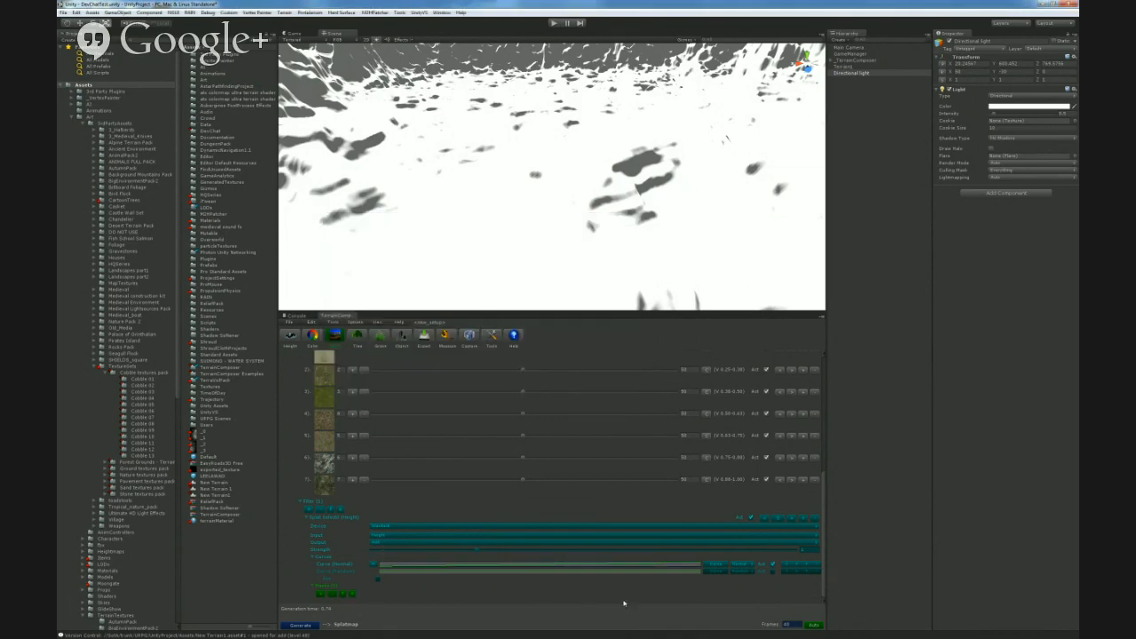
# - Generate the splatmap, with automatic regeneration on, and inspect the textured terrain up to its mountainous borders
pyautogui.click(301, 627)
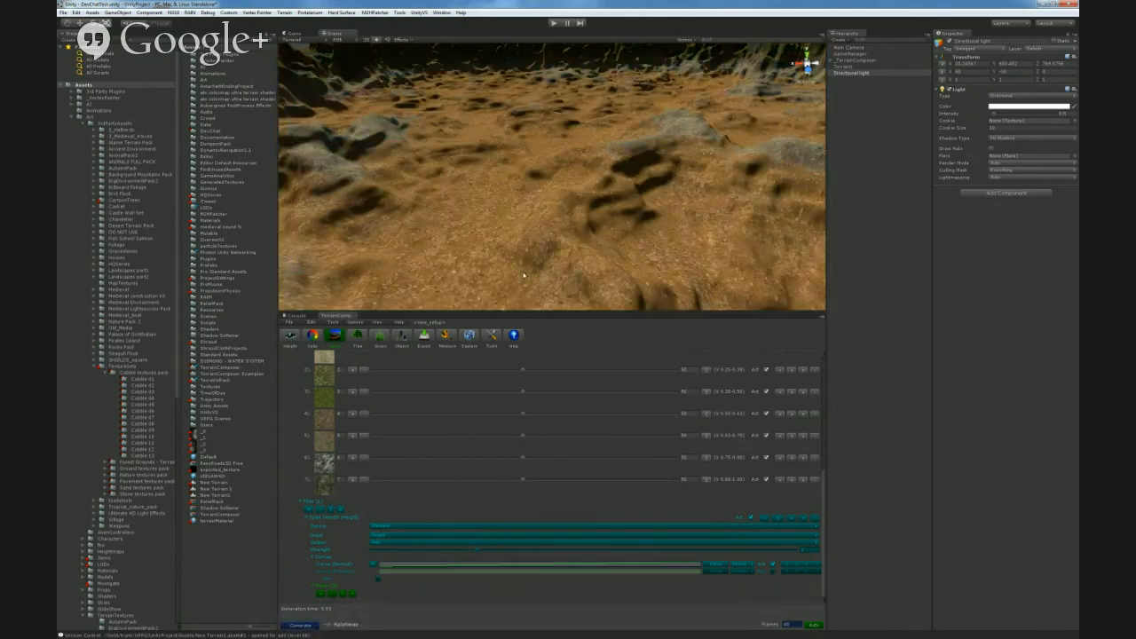
pyautogui.moveTo(475, 283); pyautogui.dragTo(134, 237, button='right')
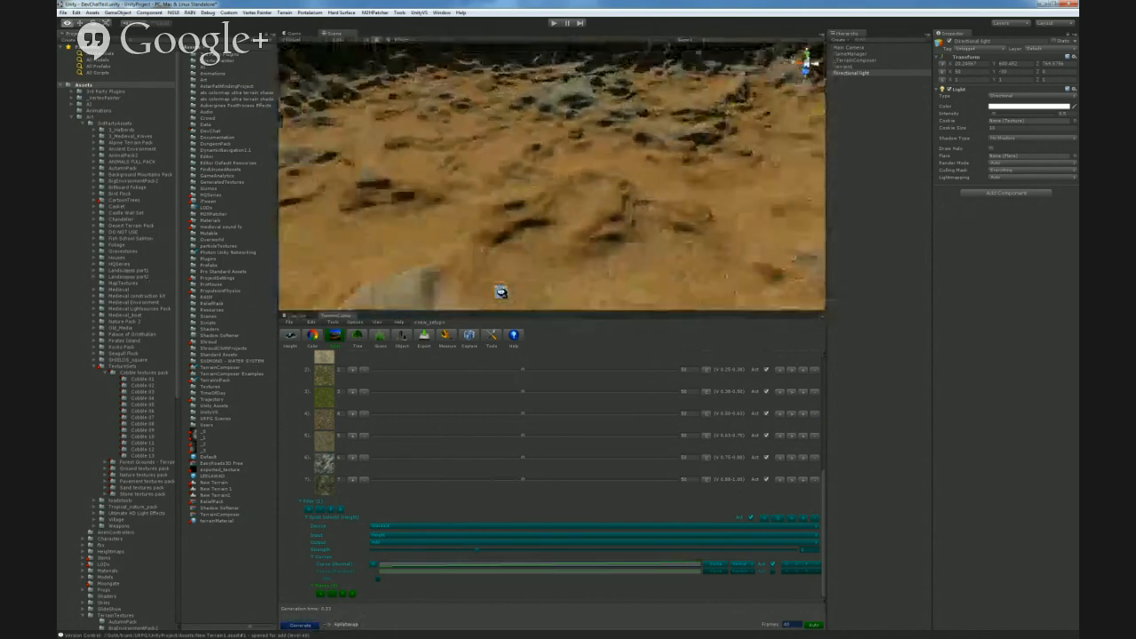
pyautogui.moveTo(609, 323); pyautogui.dragTo(463, 237, button='right')
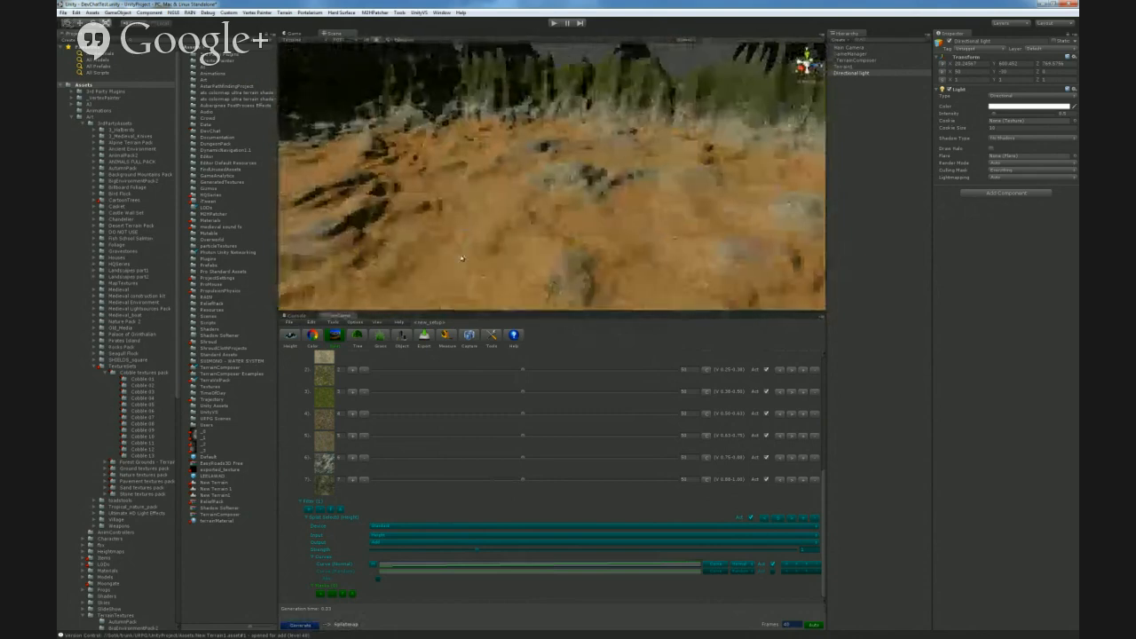
pyautogui.scroll(3, 385, 403)
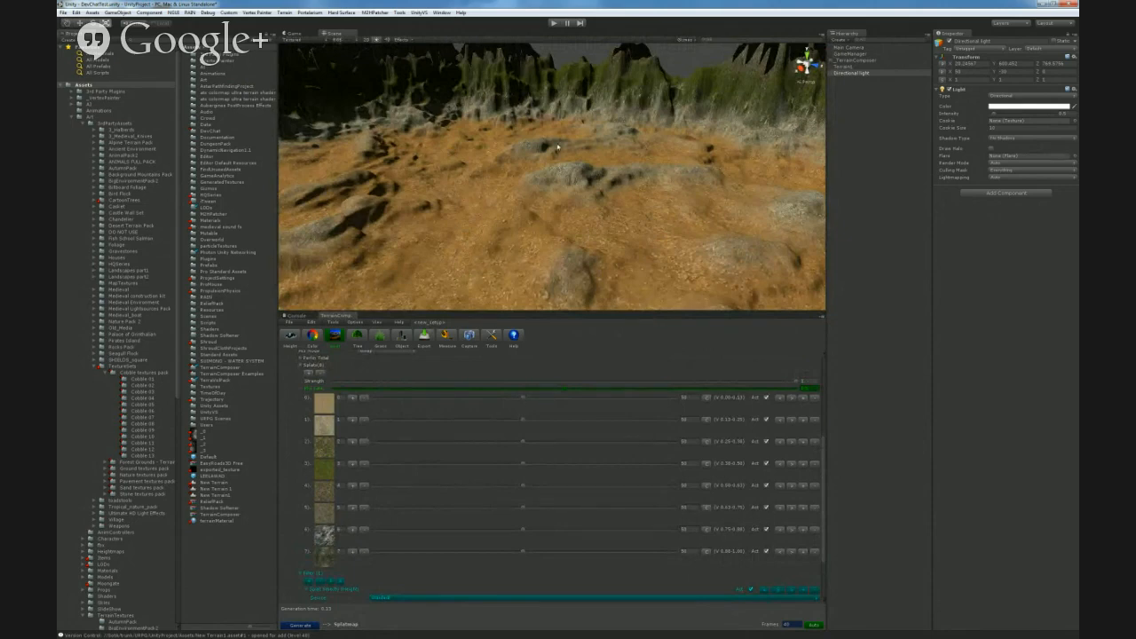
pyautogui.moveTo(587, 189); pyautogui.dragTo(382, 189, button='right')
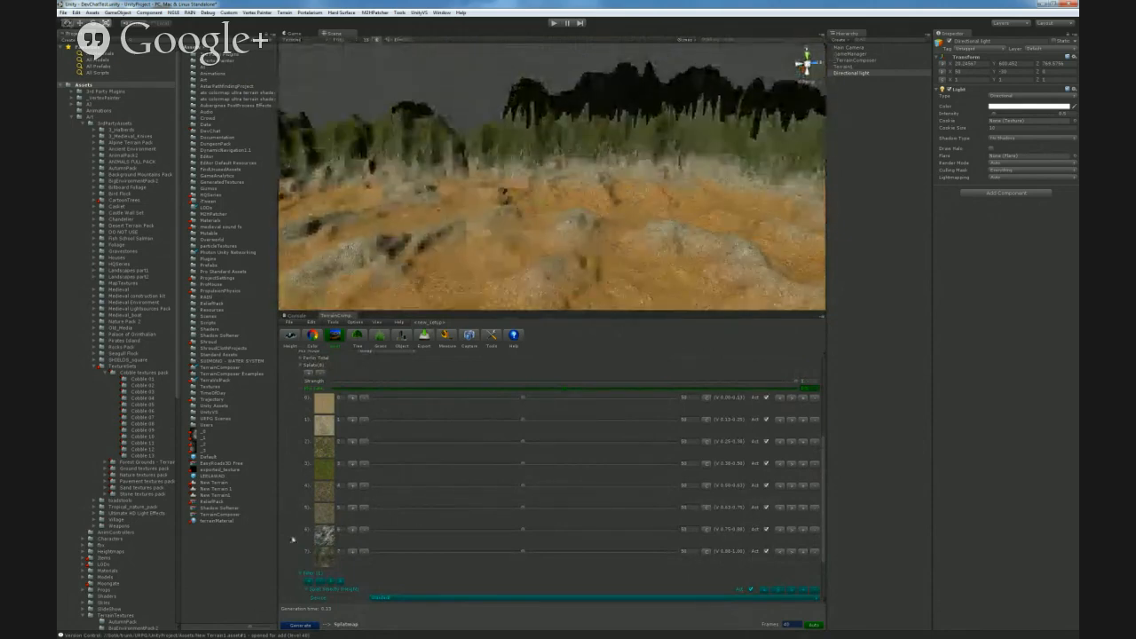
pyautogui.scroll(1, 332, 494)
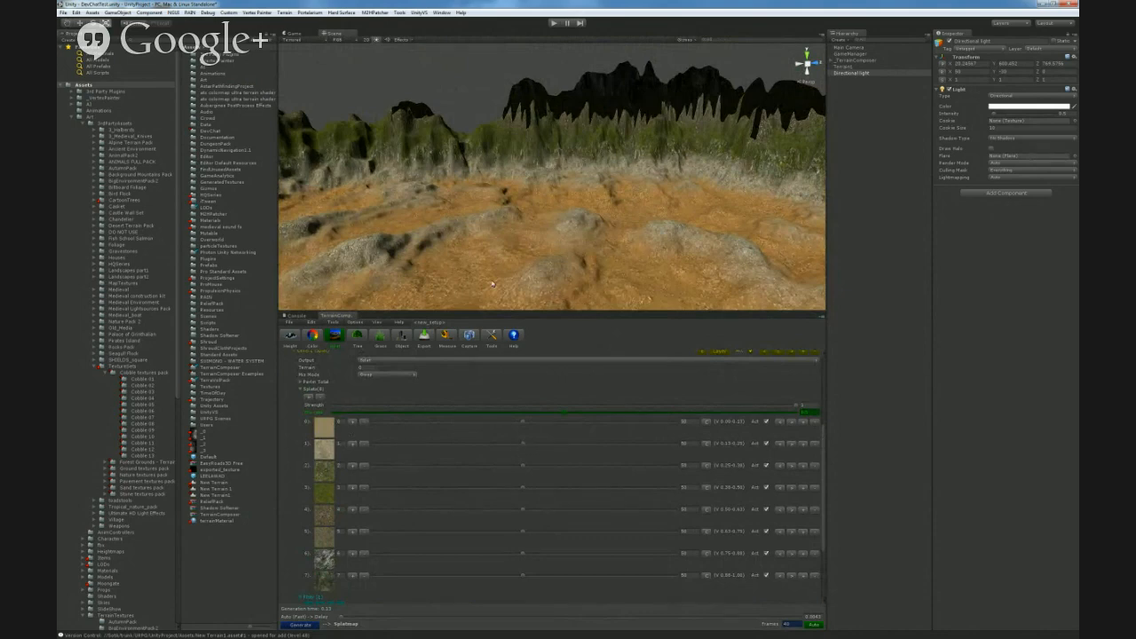
pyautogui.moveTo(493, 284); pyautogui.dragTo(487, 305, button='right')
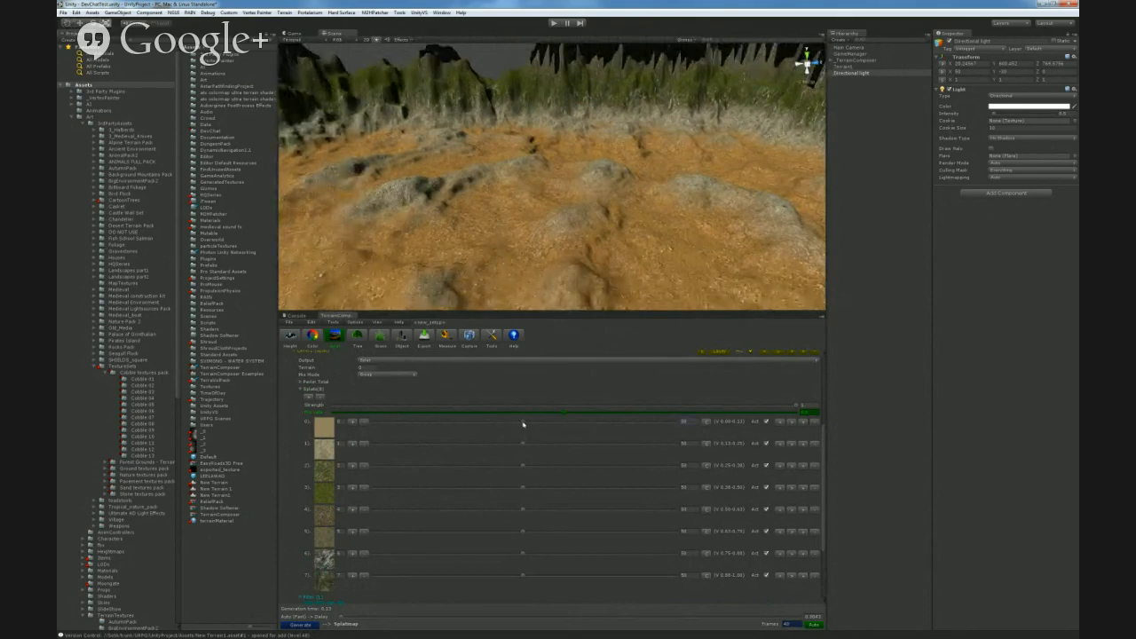
# - Lower the first three splat weights to about 9, 15 and 12, raise the fourth to about 68, and inspect the retextured terrain
pyautogui.moveTo(521, 424); pyautogui.dragTo(486, 423)
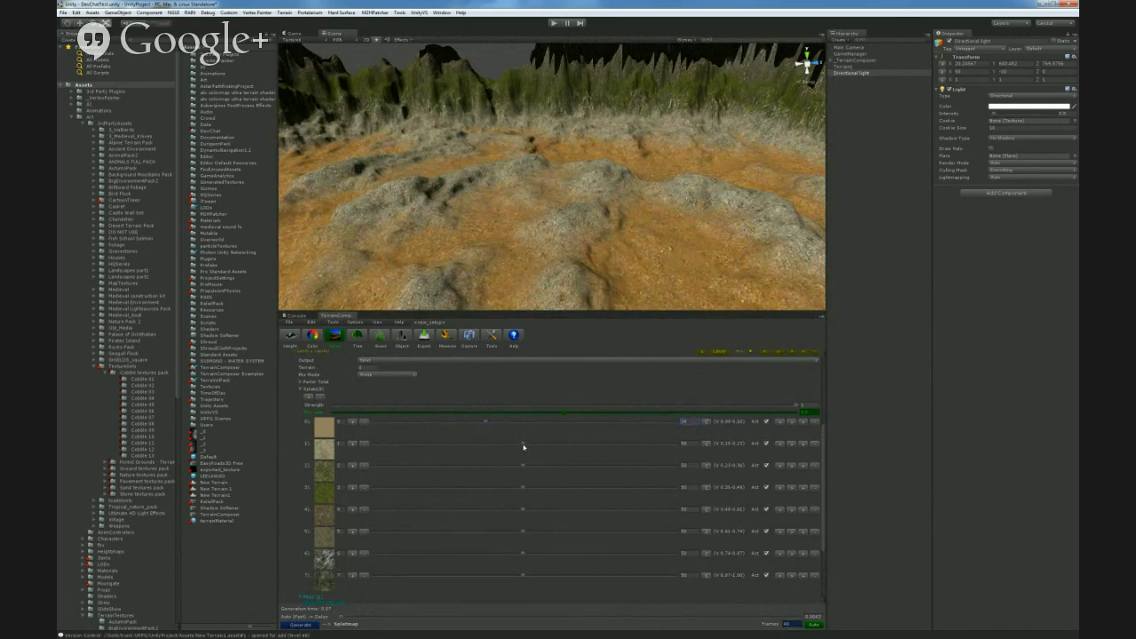
pyautogui.moveTo(507, 445); pyautogui.dragTo(417, 443)
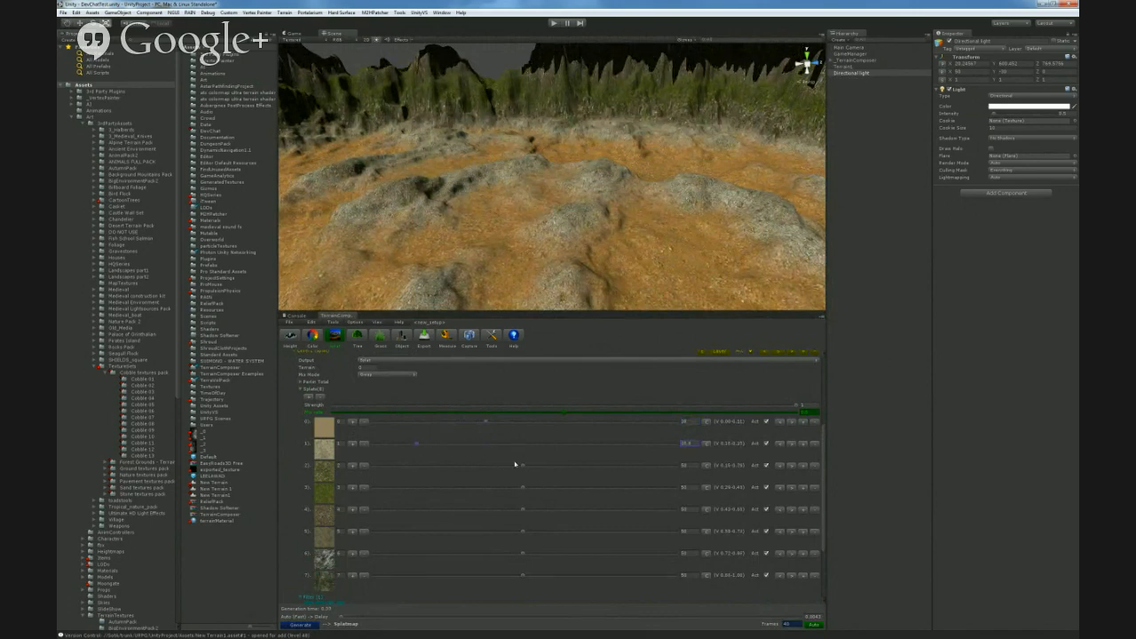
pyautogui.moveTo(556, 489); pyautogui.dragTo(408, 465)
pyautogui.click(398, 422)
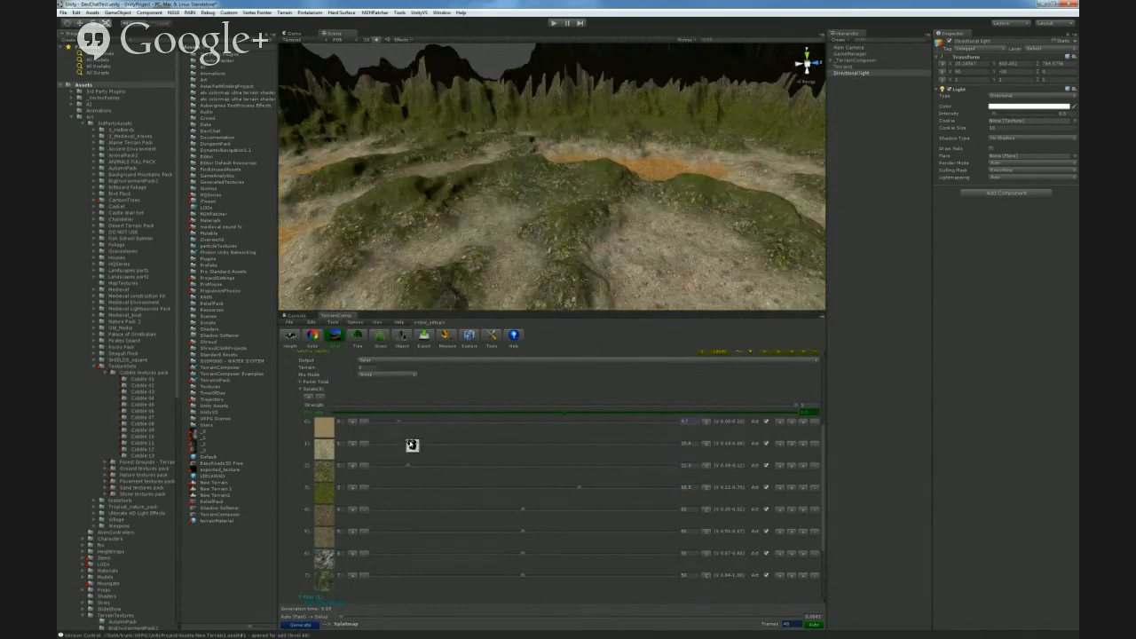
pyautogui.moveTo(622, 266); pyautogui.dragTo(357, 212, button='right')
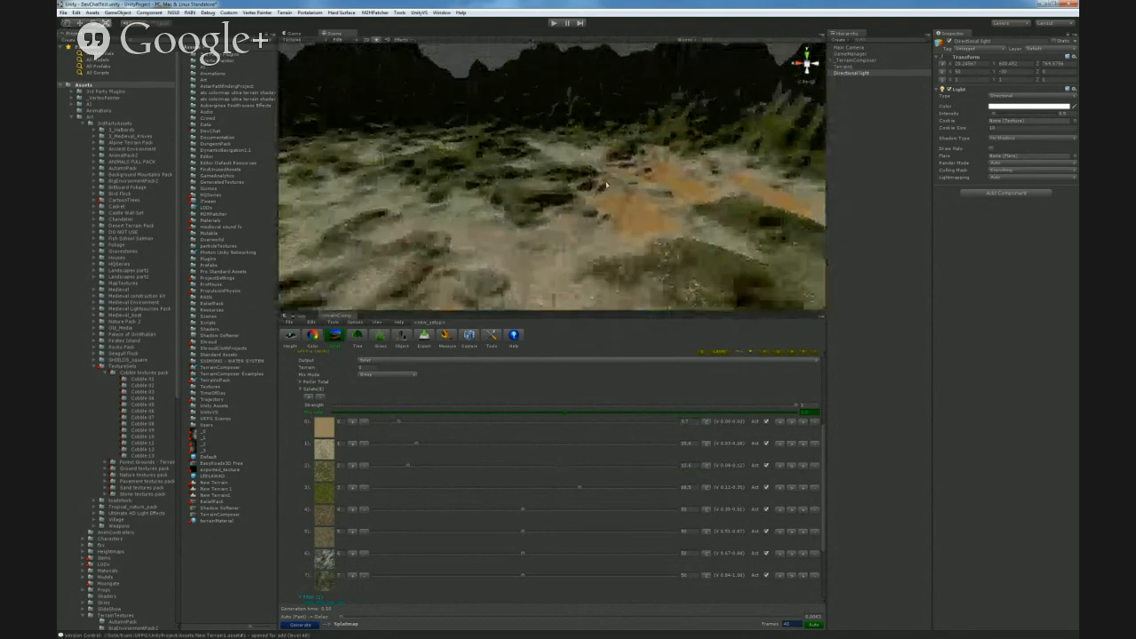
pyautogui.moveTo(594, 256); pyautogui.dragTo(493, 240, button='right')
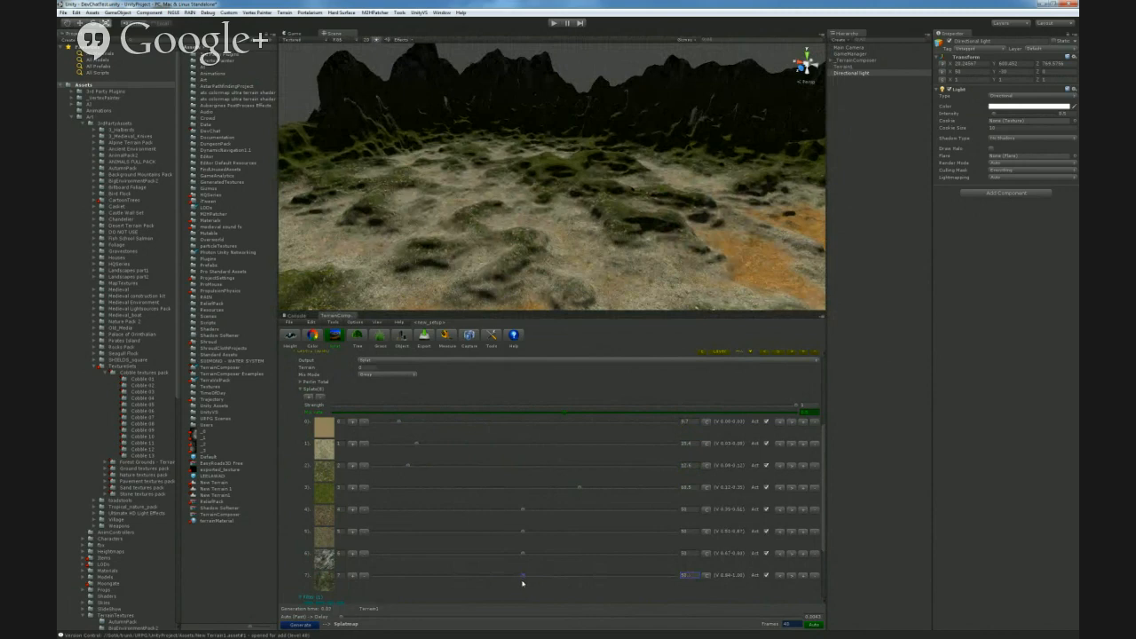
pyautogui.moveTo(543, 302); pyautogui.dragTo(478, 147, button='right')
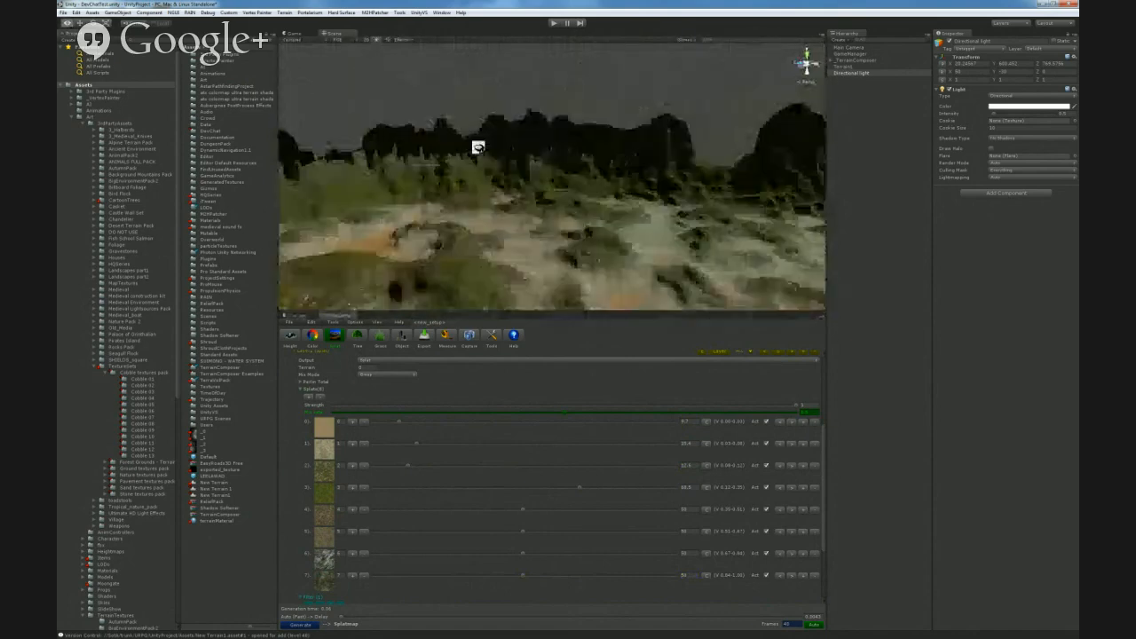
pyautogui.moveTo(628, 161); pyautogui.dragTo(300, 243, button='right')
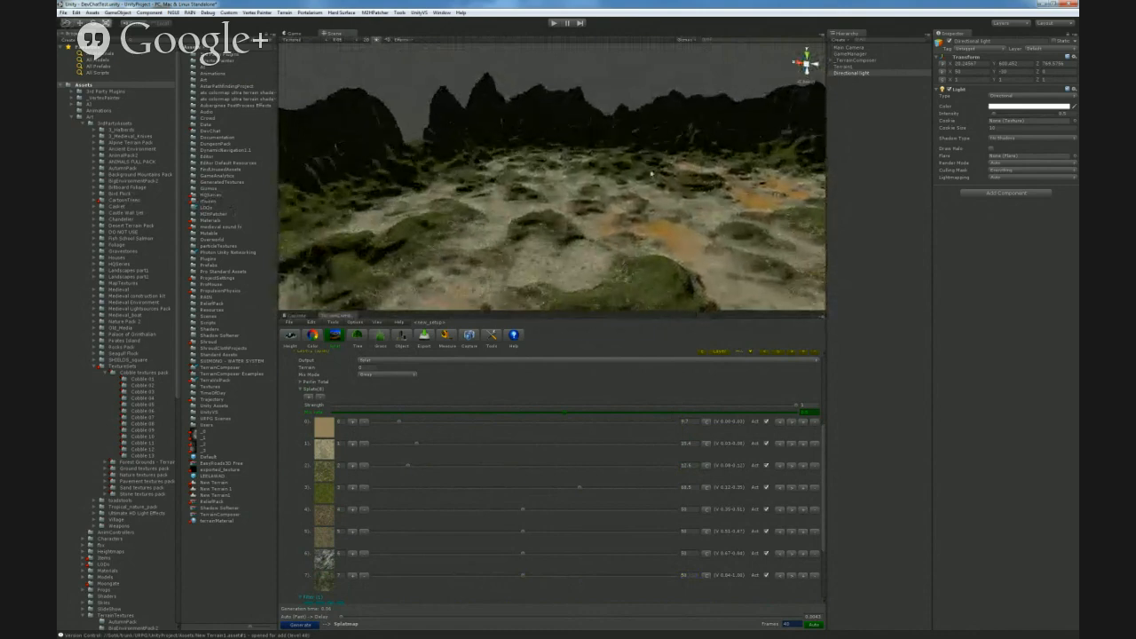
# - Switch the output to heightmap, select the terrain, and sculpt a raised hill near the foreground with Paint Height
pyautogui.click(300, 339)
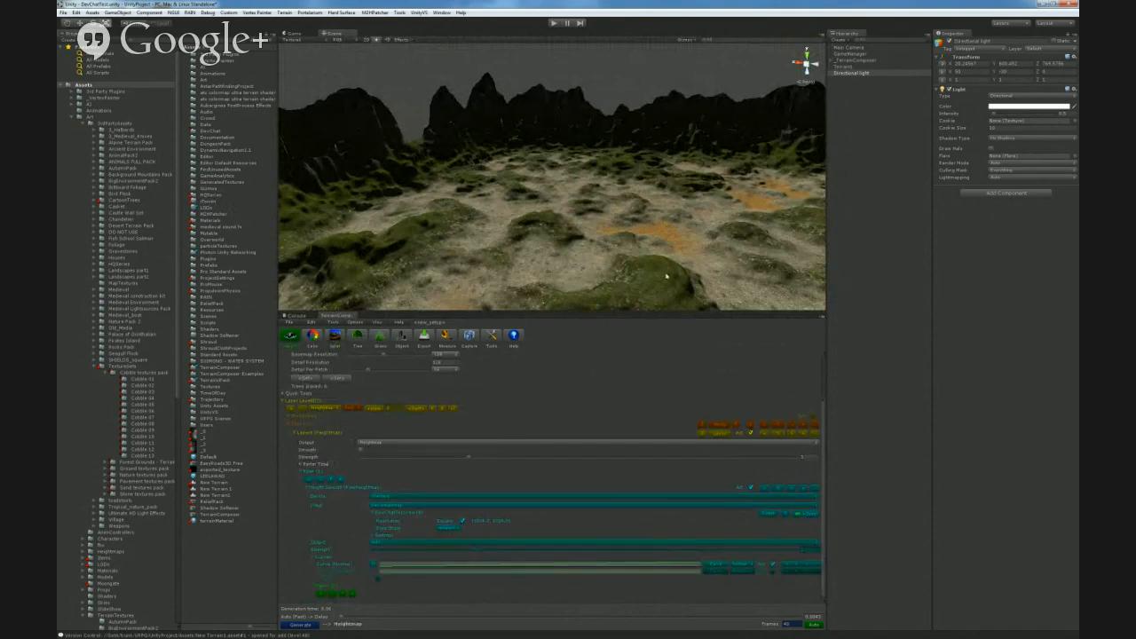
pyautogui.click(745, 239)
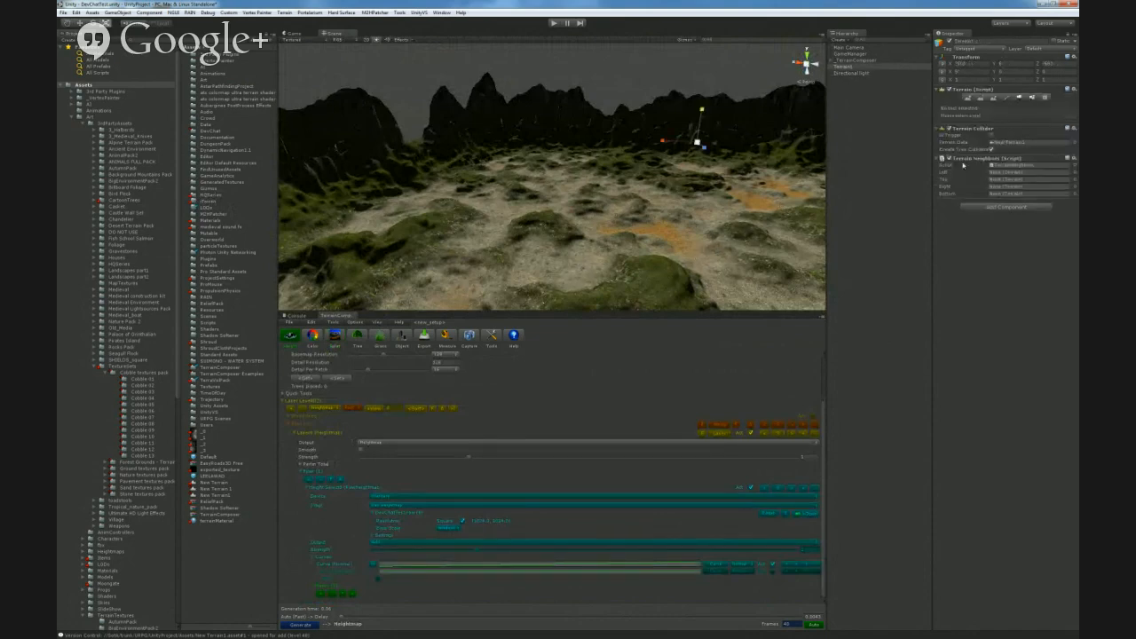
pyautogui.click(982, 99)
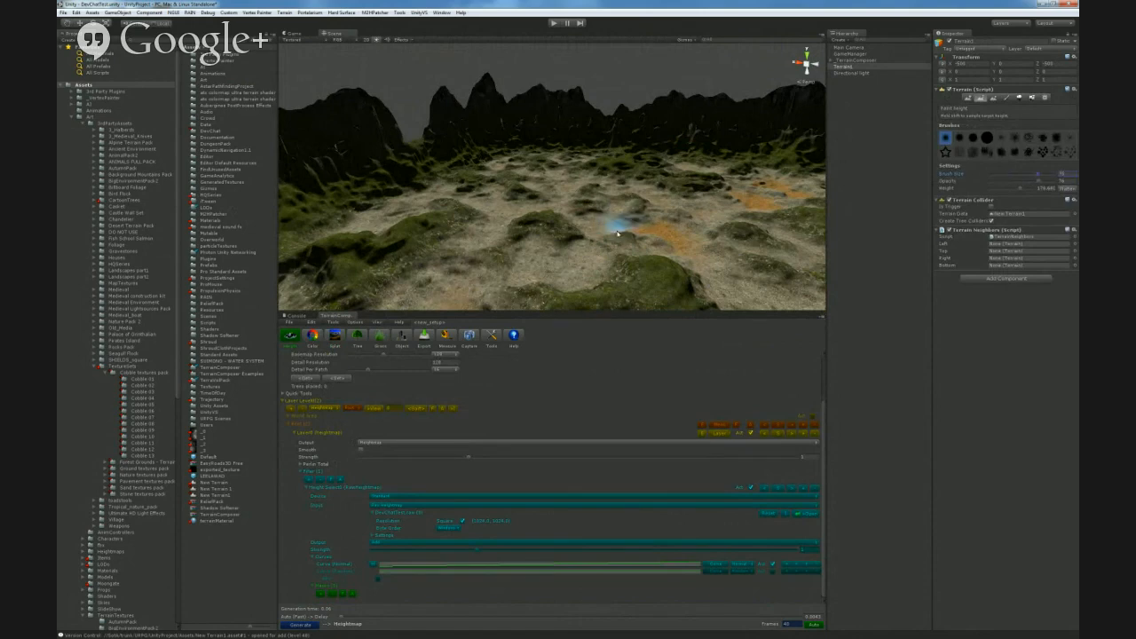
pyautogui.moveTo(632, 238)
pyautogui.mouseDown()
pyautogui.moveTo(551, 200)
pyautogui.moveTo(545, 246)
pyautogui.moveTo(679, 257)
pyautogui.moveTo(583, 233)
pyautogui.moveTo(568, 235)
pyautogui.moveTo(664, 261)
pyautogui.moveTo(572, 266)
pyautogui.mouseUp()
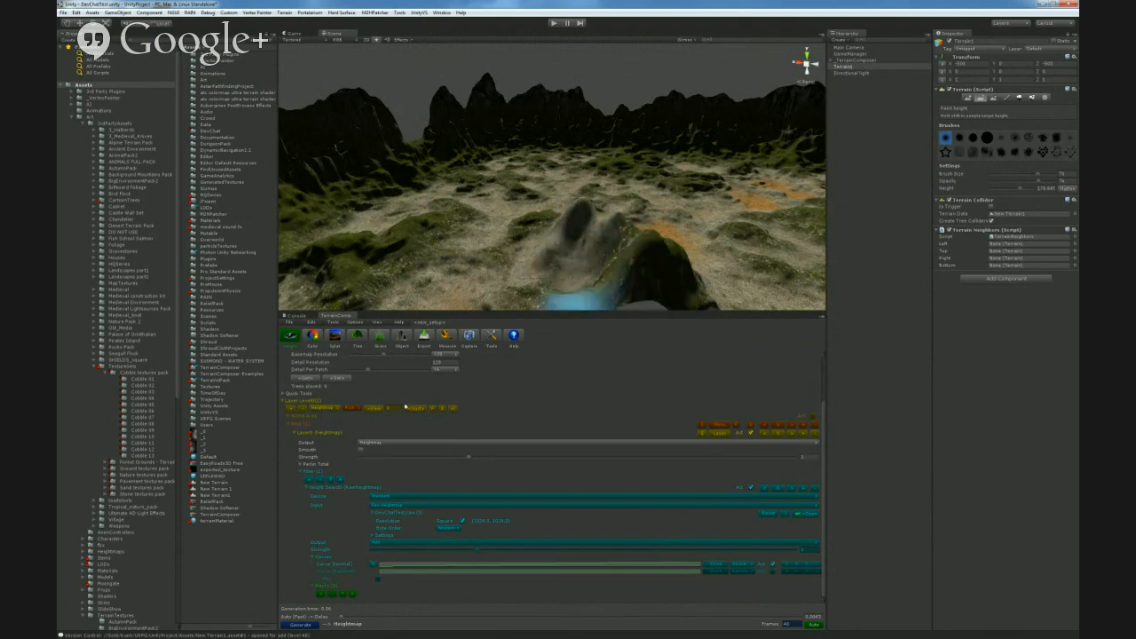
# - Switch the output back to splat, regenerate the splatmap over the sculpted hill, and view the hill up close
pyautogui.click(337, 337)
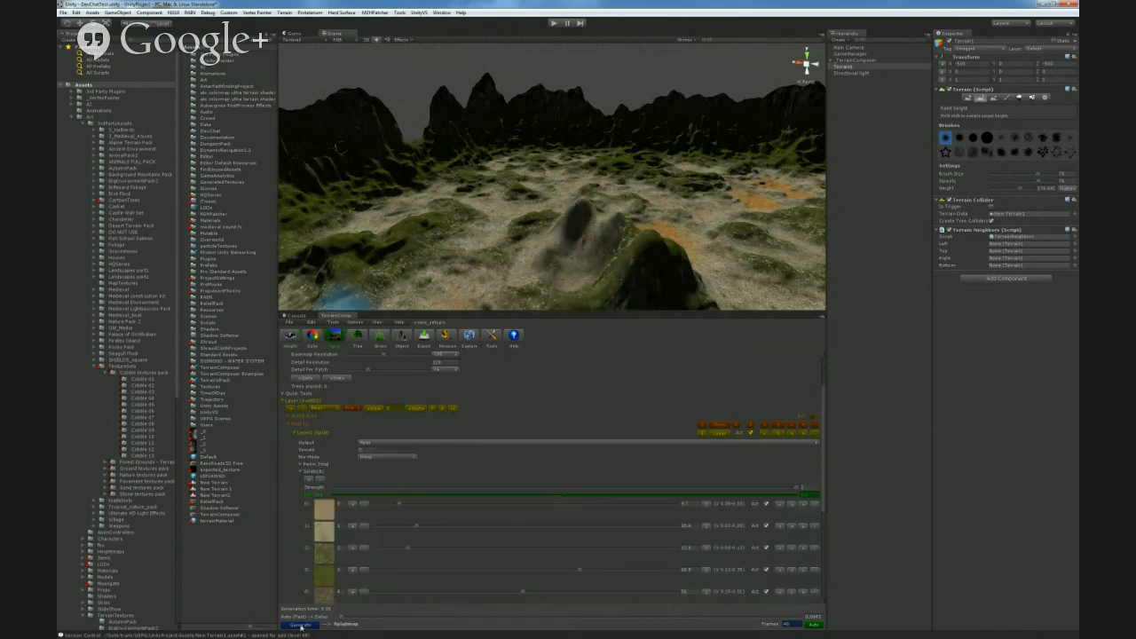
pyautogui.click(301, 627)
pyautogui.keyDown('alt'); pyautogui.moveTo(612, 239); pyautogui.dragTo(637, 273); pyautogui.keyUp('alt')
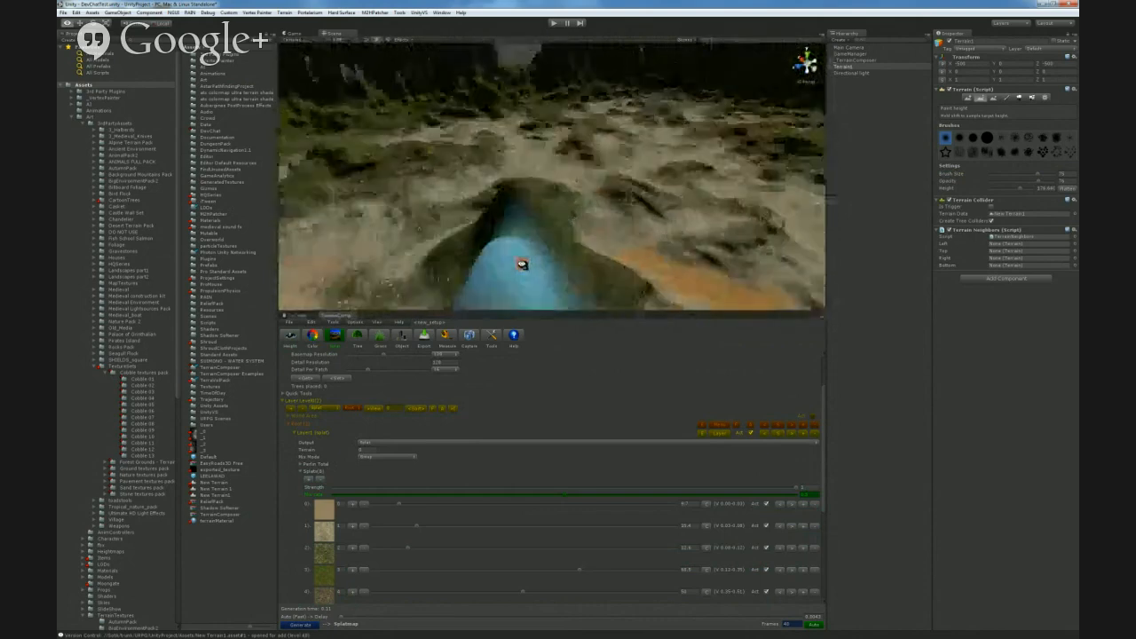
# - Switch the output to heightmap to regenerate the terrain over the sculpted hill, and return the output to splat
pyautogui.keyDown('alt'); pyautogui.moveTo(523, 264); pyautogui.dragTo(417, 275); pyautogui.keyUp('alt')
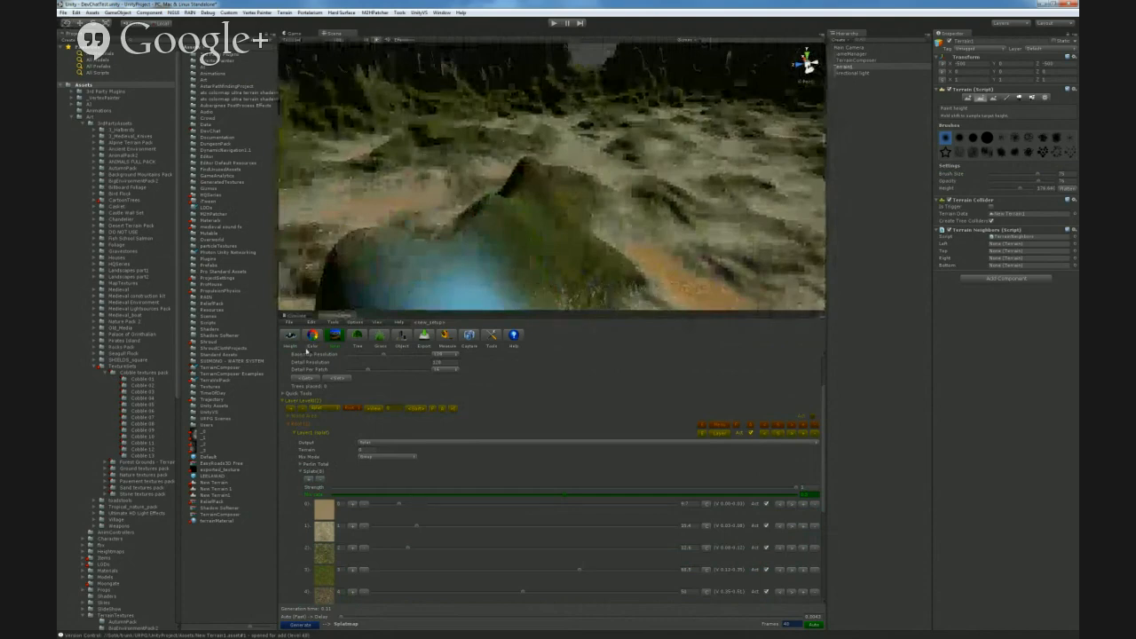
pyautogui.click(291, 337)
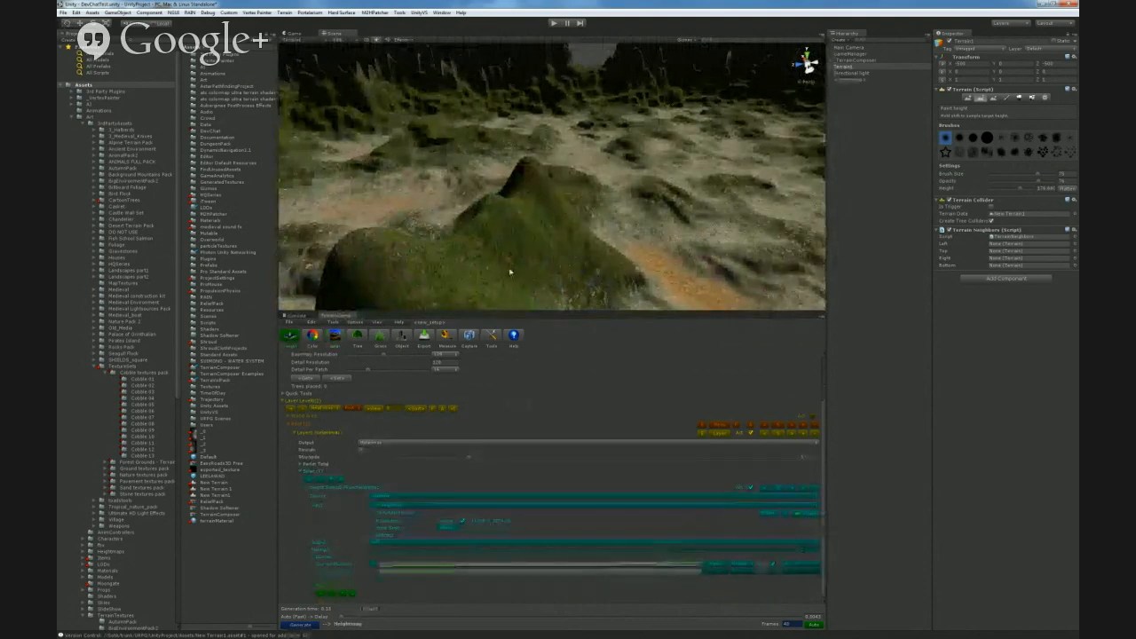
pyautogui.moveTo(511, 271)
pyautogui.keyDown('alt'); pyautogui.mouseDown()
pyautogui.moveTo(490, 277)
pyautogui.moveTo(649, 282)
pyautogui.moveTo(693, 236)
pyautogui.moveTo(613, 254)
pyautogui.moveTo(652, 223)
pyautogui.moveTo(612, 244)
pyautogui.moveTo(563, 246)
pyautogui.moveTo(616, 254)
pyautogui.moveTo(550, 267)
pyautogui.mouseUp(); pyautogui.keyUp('alt')
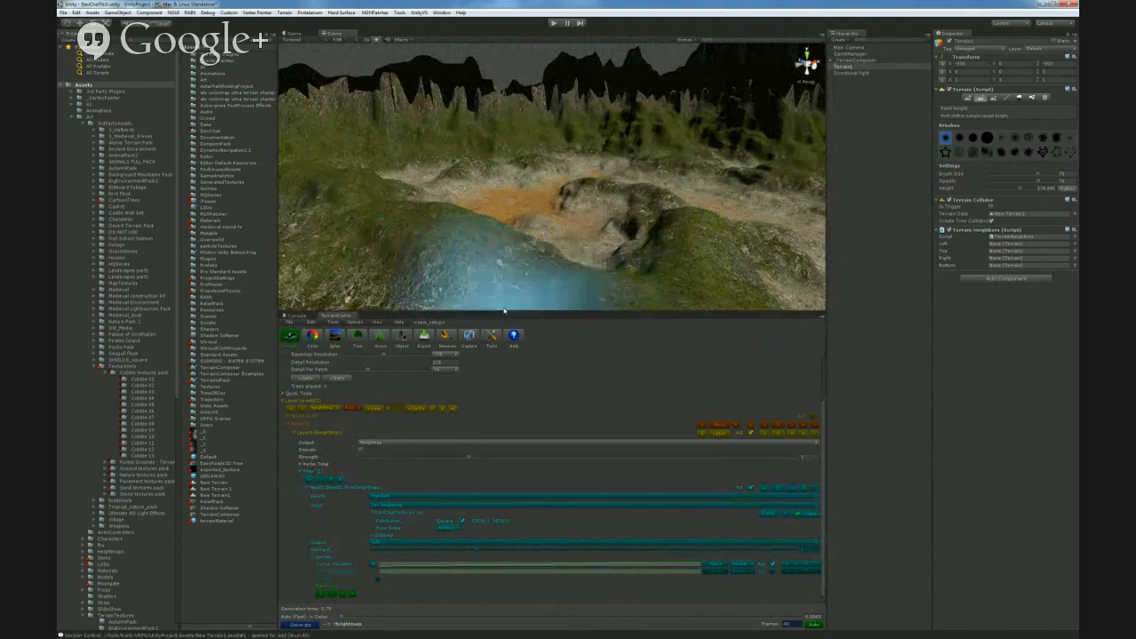
pyautogui.click(335, 336)
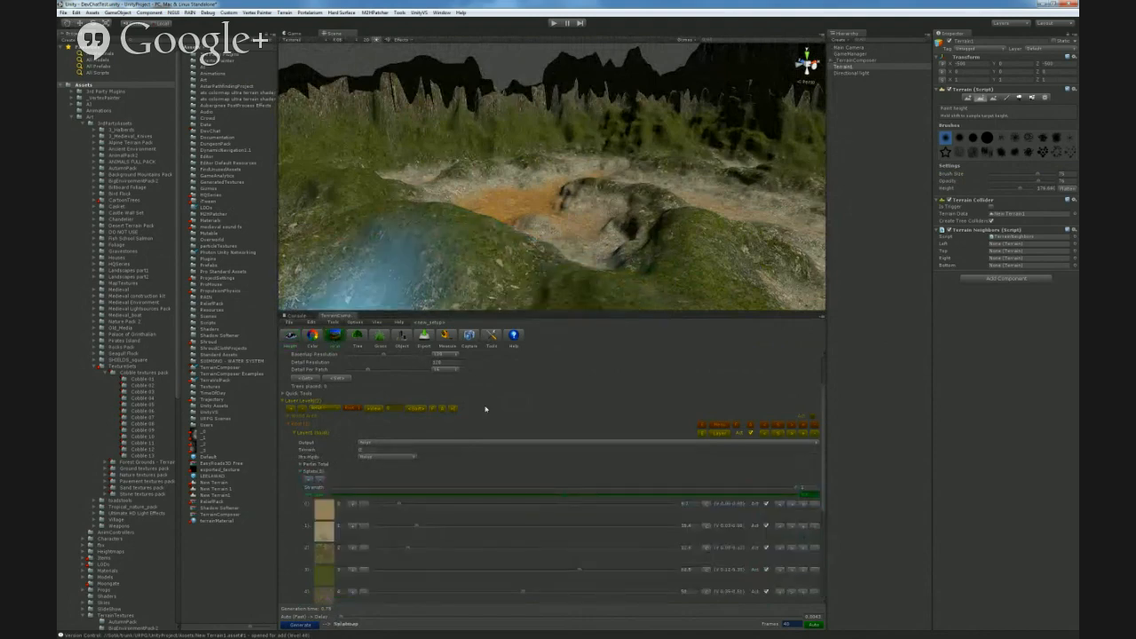
# - Look over the splat weights, collapse the splat layer, and inspect the textured terrain from another side
pyautogui.scroll(-1, 517, 404)
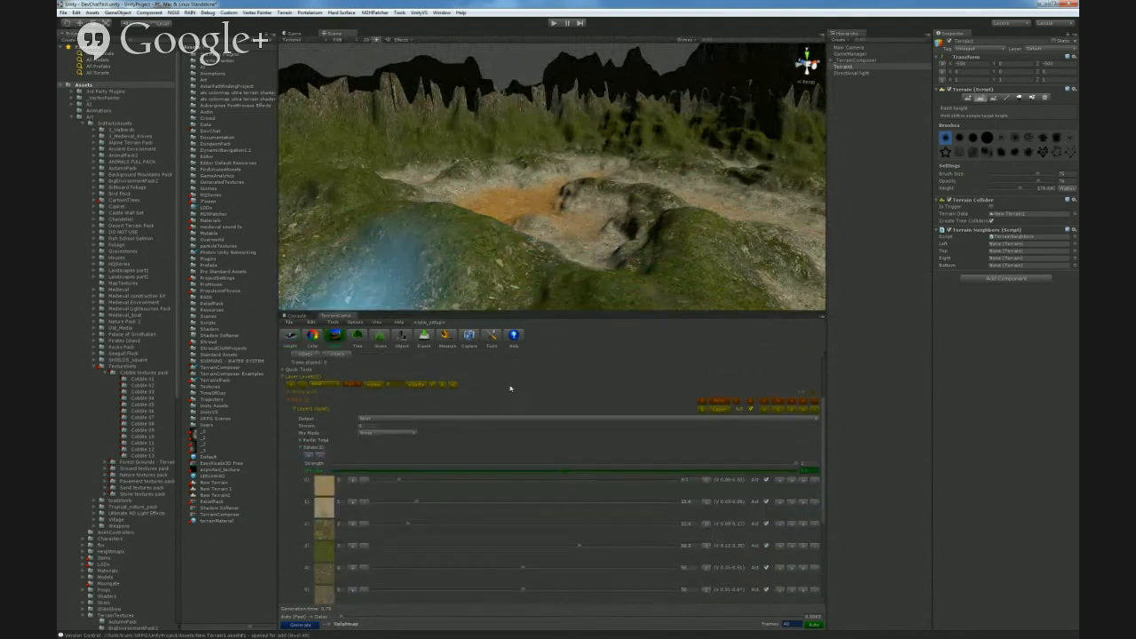
pyautogui.scroll(-2, 479, 437)
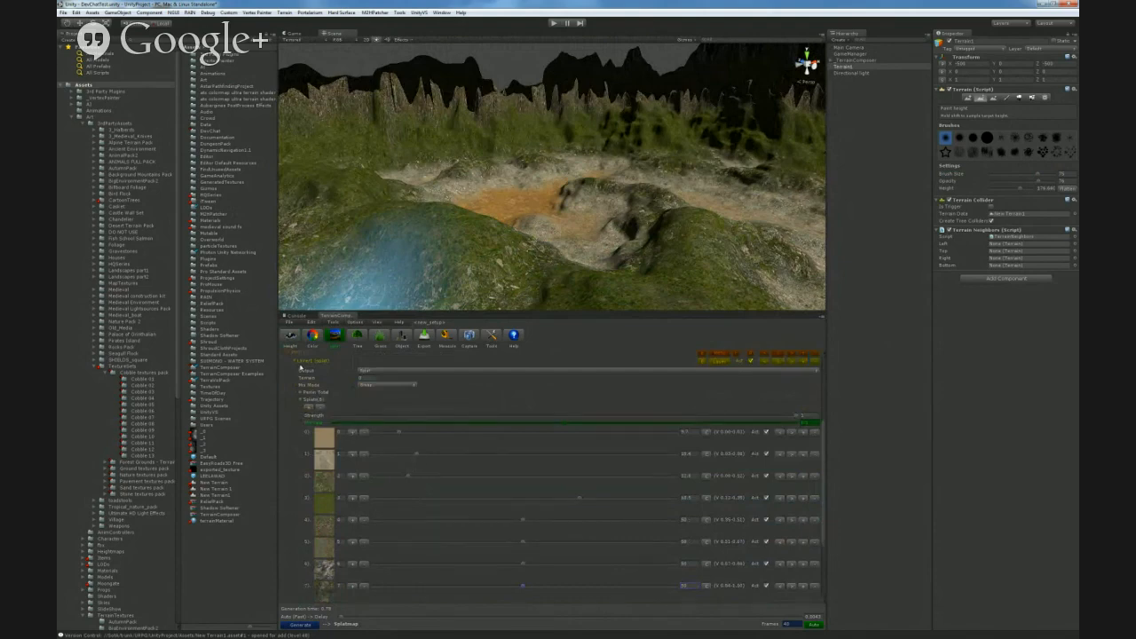
pyautogui.click(297, 362)
pyautogui.keyDown('alt'); pyautogui.moveTo(572, 227); pyautogui.dragTo(850, 248); pyautogui.keyUp('alt')
pyautogui.moveTo(851, 247); pyautogui.dragTo(58, 243, button='right')
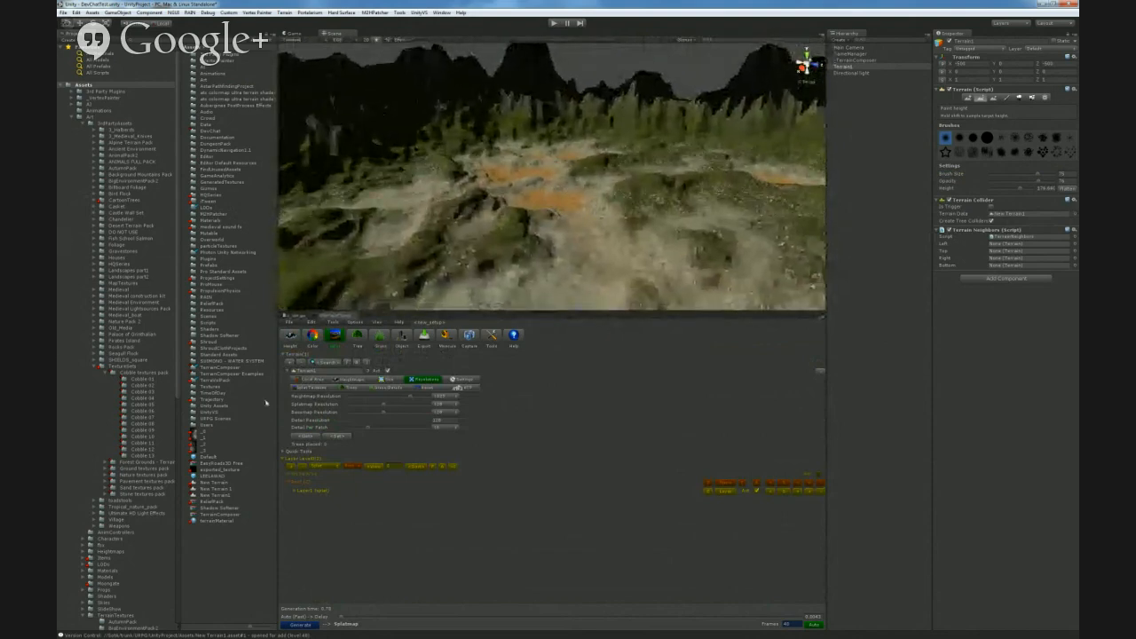
# - Expand the splat layer, examine the input types offered by its height filter, and keep Height
pyautogui.click(295, 491)
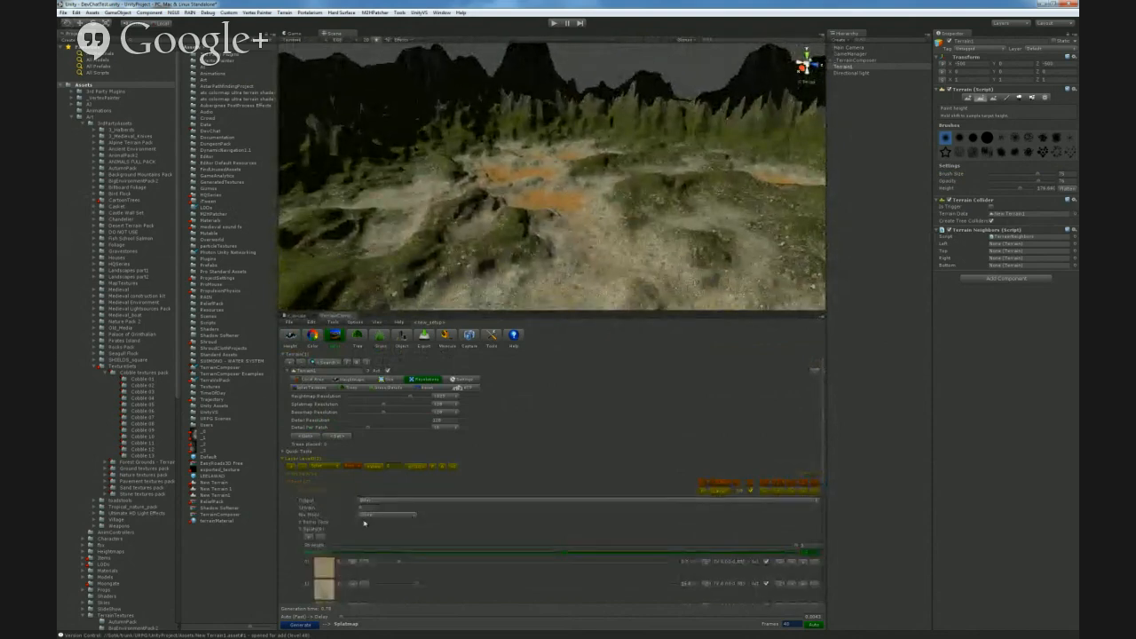
pyautogui.scroll(-6, 435, 521)
pyautogui.scroll(-1, 372, 551)
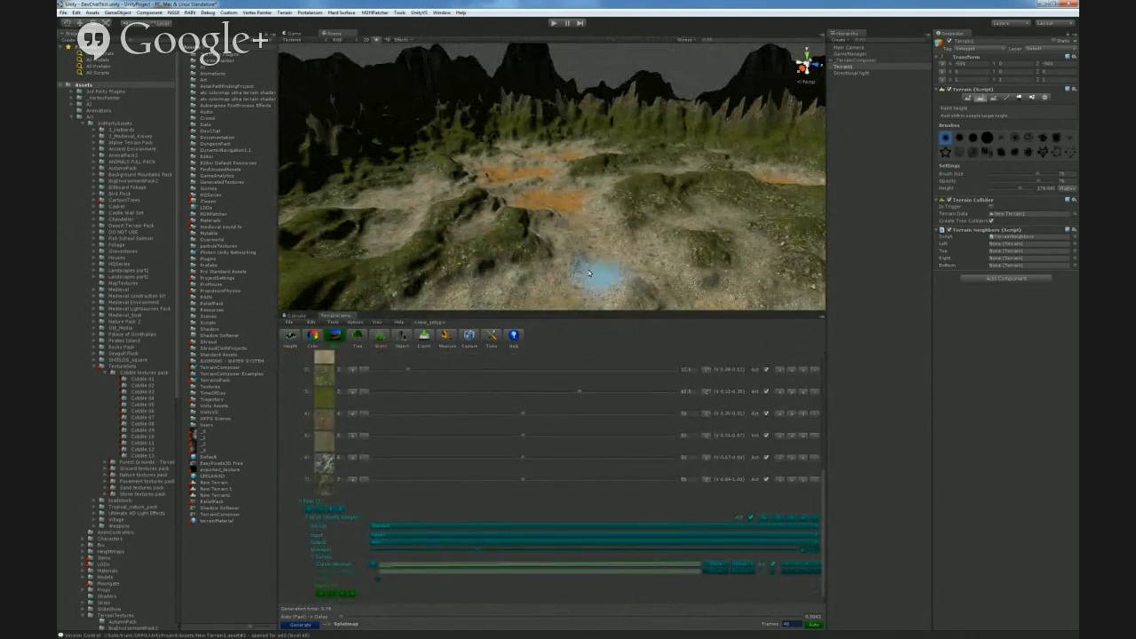
pyautogui.moveTo(603, 276)
pyautogui.mouseDown(button='right')
pyautogui.moveTo(687, 264)
pyautogui.moveTo(649, 253)
pyautogui.moveTo(617, 262)
pyautogui.moveTo(612, 277)
pyautogui.mouseUp(button='right')
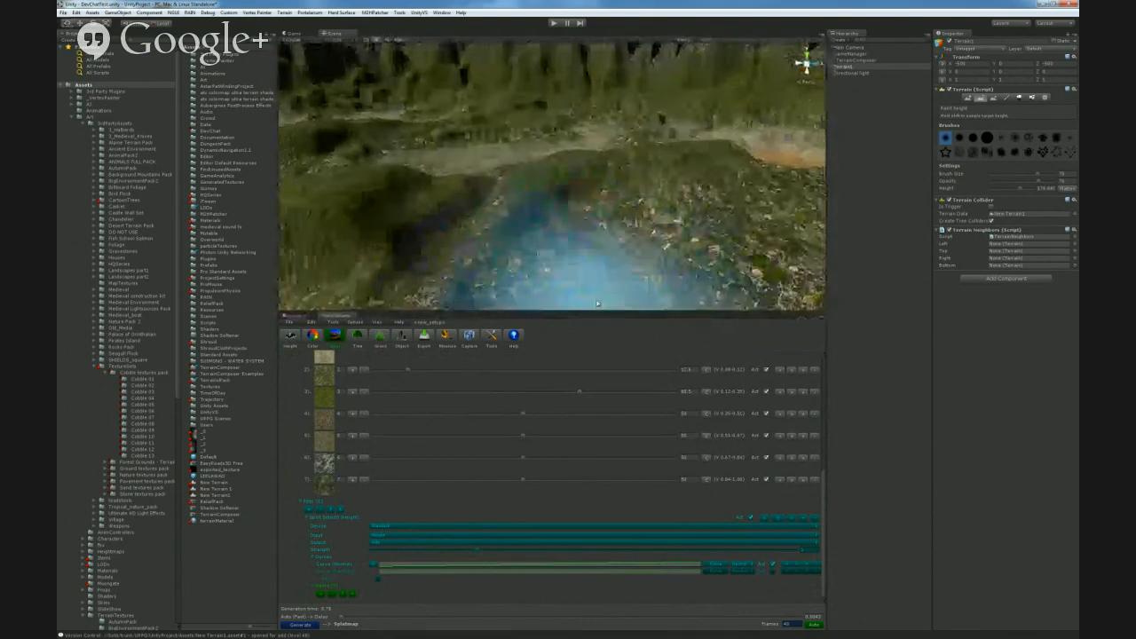
pyautogui.click(405, 534)
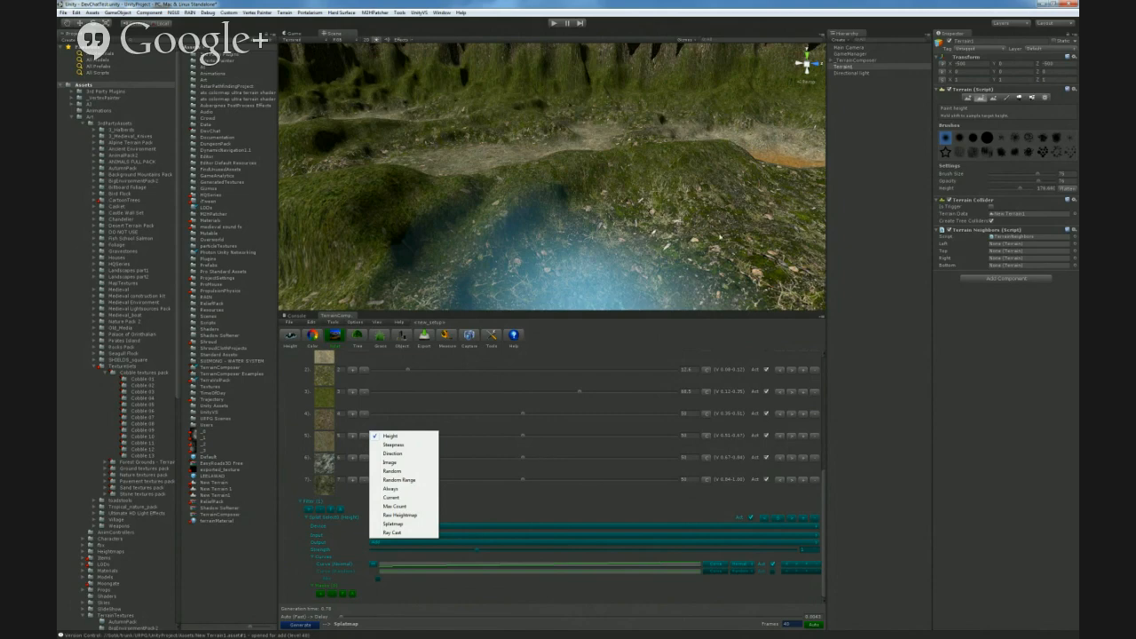
pyautogui.click(629, 208)
pyautogui.moveTo(627, 178)
pyautogui.mouseDown(button='right')
pyautogui.moveTo(576, 190)
pyautogui.moveTo(469, 178)
pyautogui.moveTo(532, 183)
pyautogui.mouseUp(button='right')
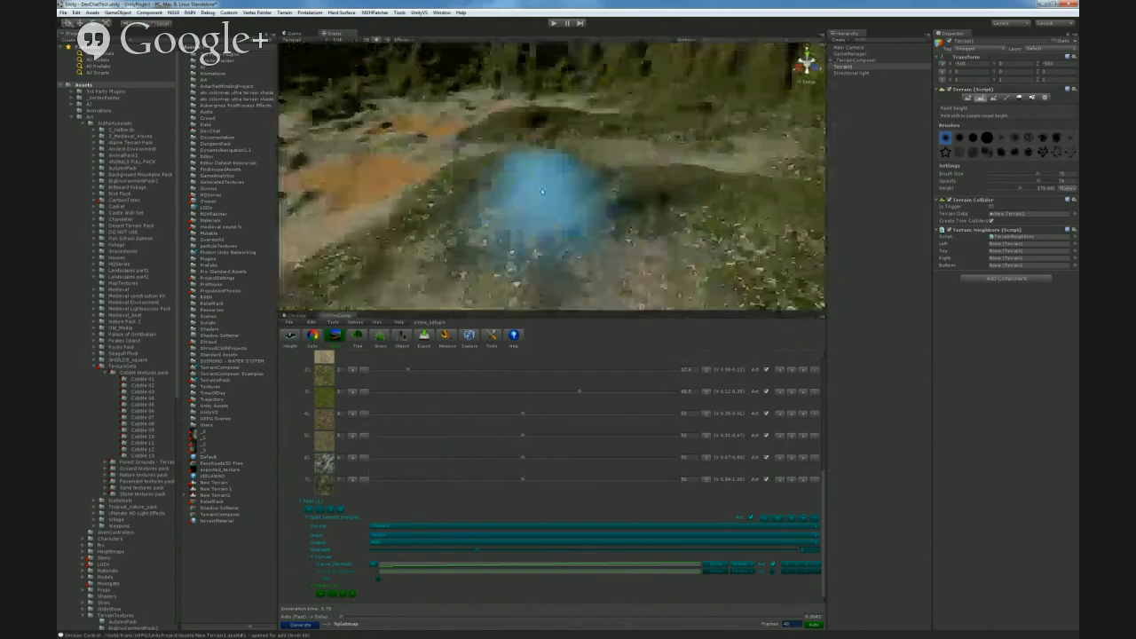
# - Switch to L3DT and paint a wide border on the design map with a circular brush of size 2 at 300 m altitude
pyautogui.hotkey('alt', 'Tab')
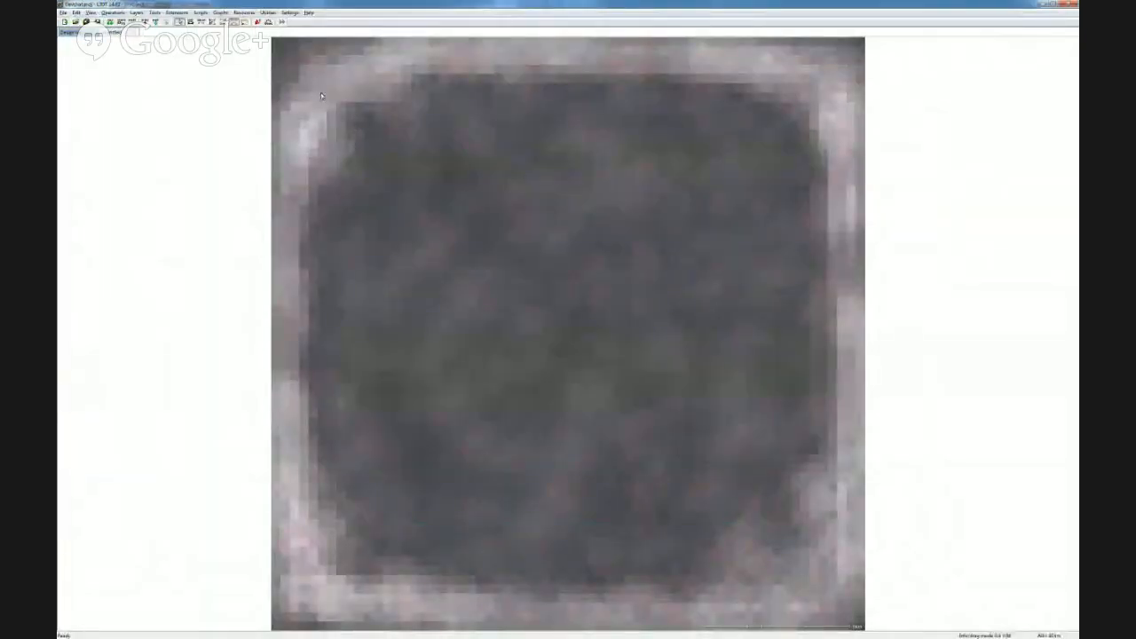
pyautogui.click(155, 13)
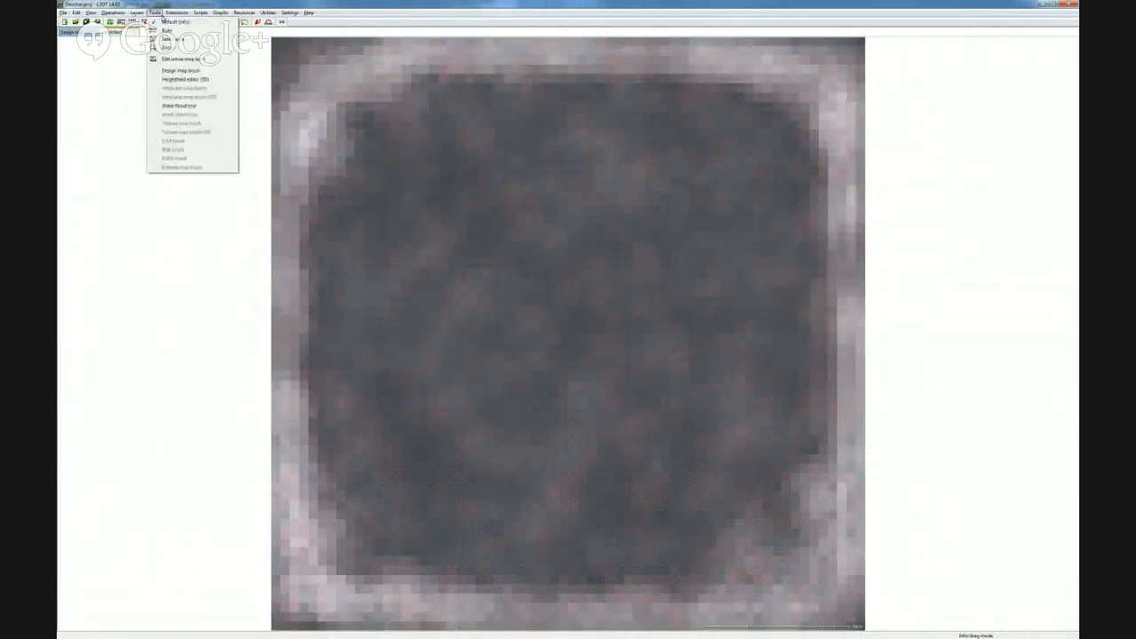
pyautogui.click(179, 70)
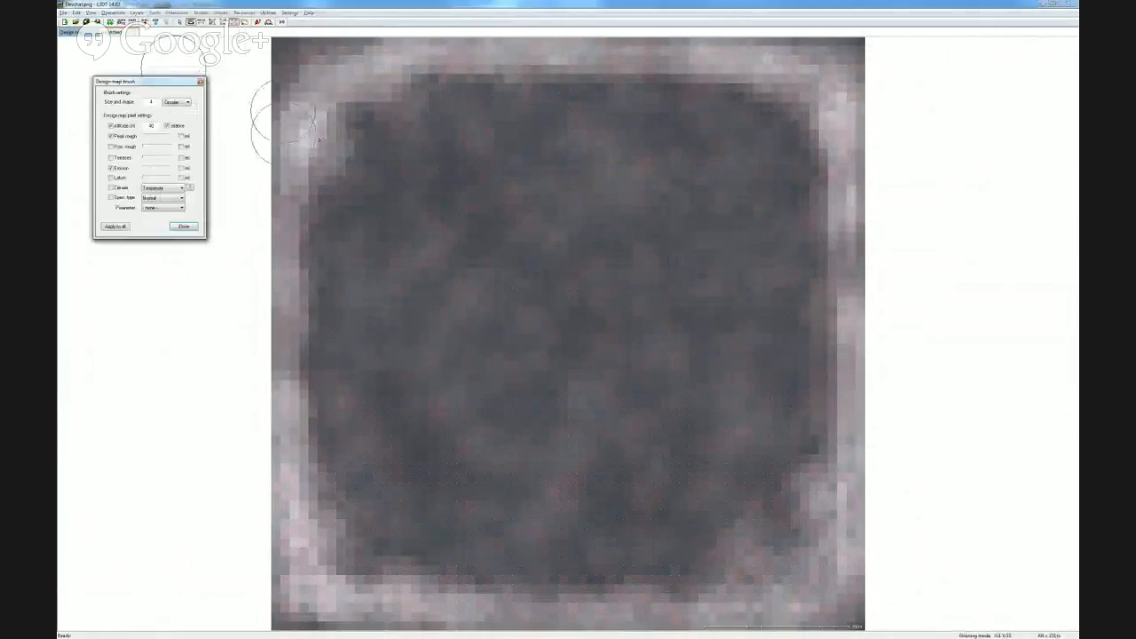
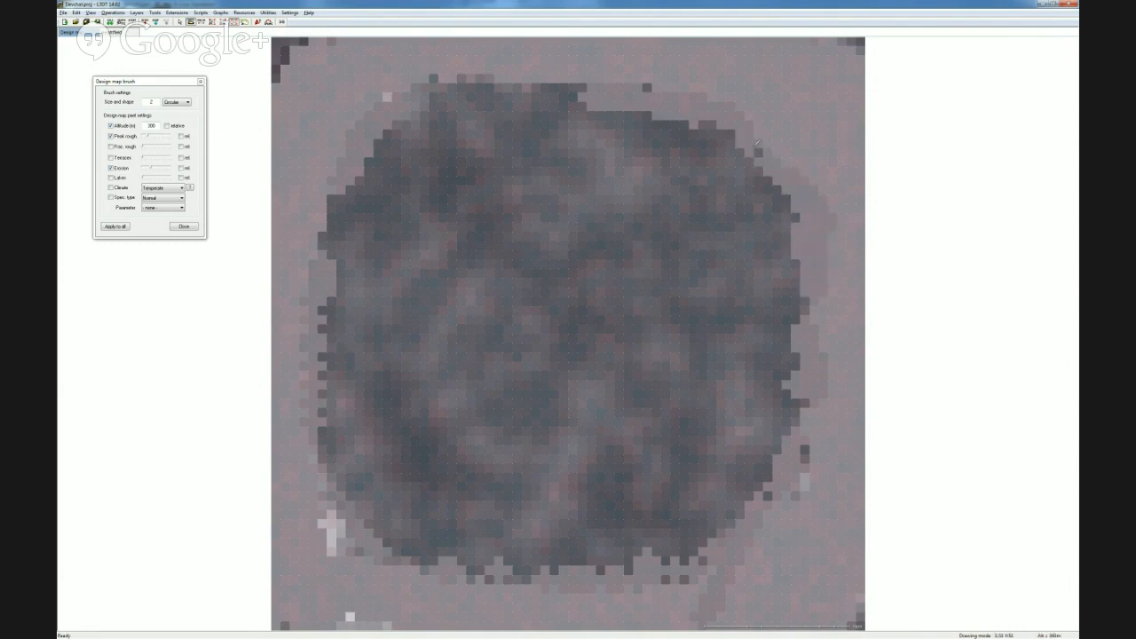
pyautogui.click(187, 227)
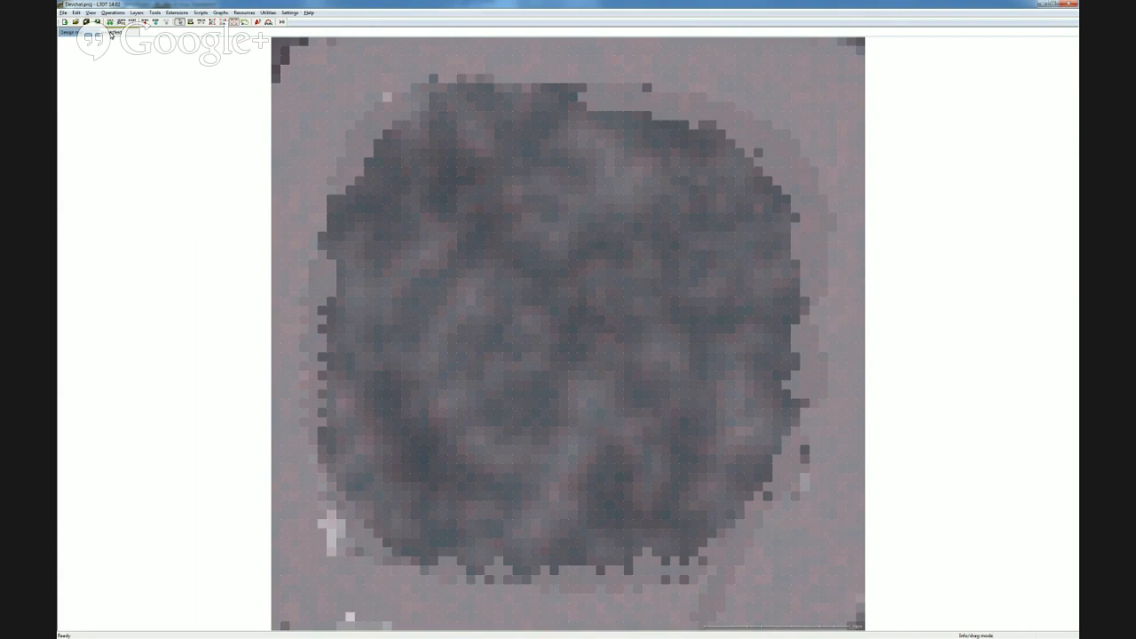
# - Generate the heightfield from the edited design map, overwriting the existing one
pyautogui.click(118, 22)
pyautogui.click(113, 12)
pyautogui.moveTo(136, 12)
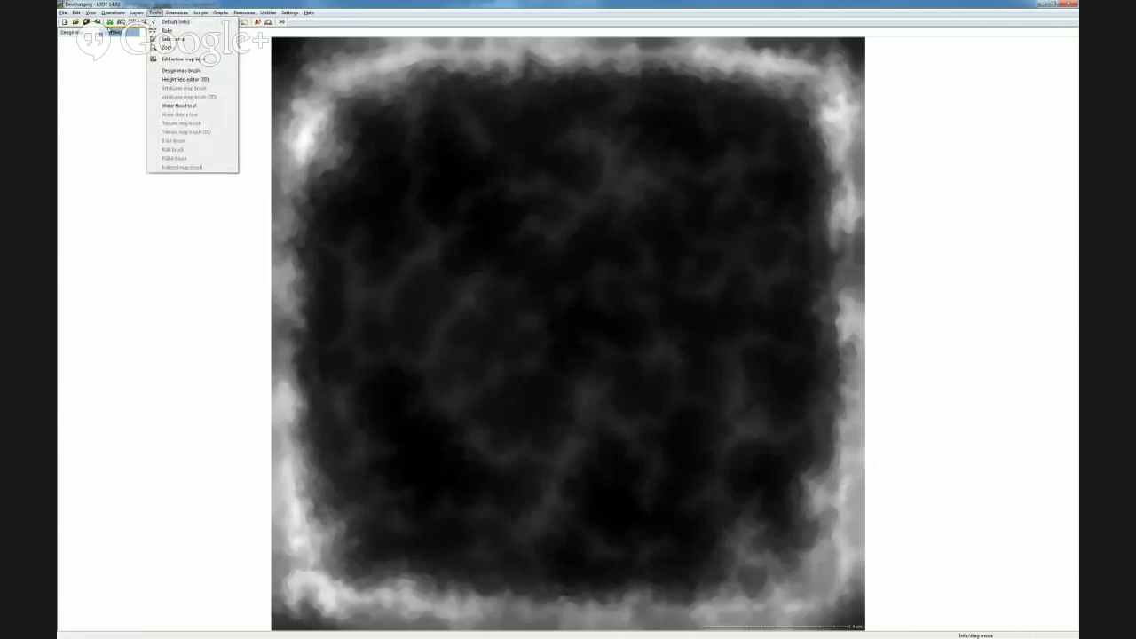
pyautogui.moveTo(130, 42)
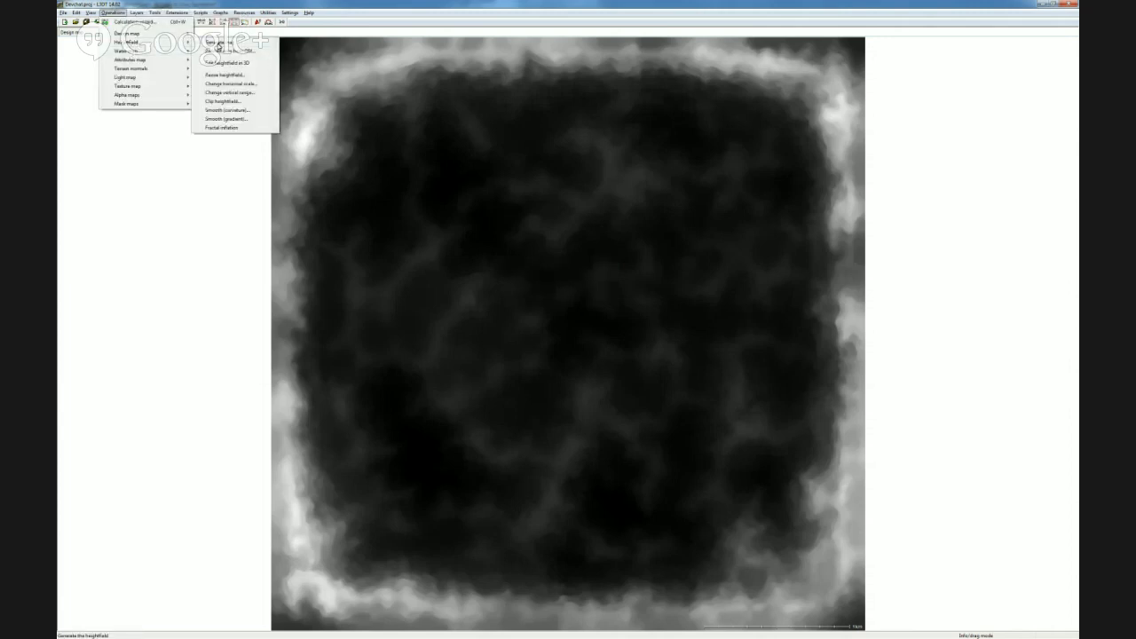
pyautogui.click(219, 46)
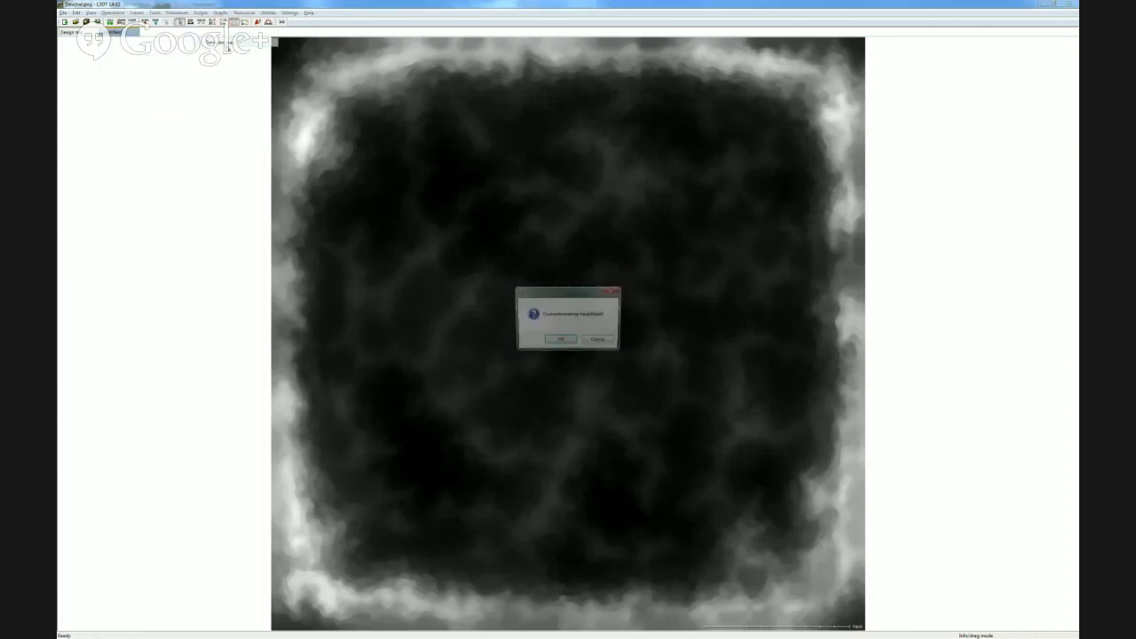
pyautogui.click(560, 341)
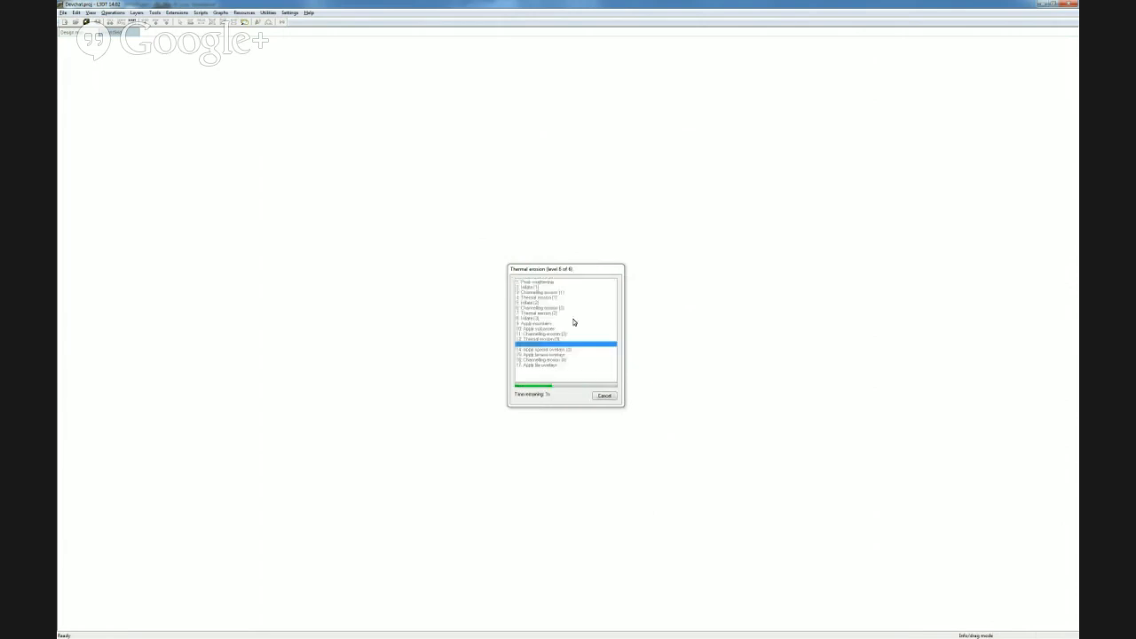
# - Switch back to Unity and inspect the terrain's grass, gravel and orange dirt areas from several viewpoints
pyautogui.hotkey('alt', 'Tab')
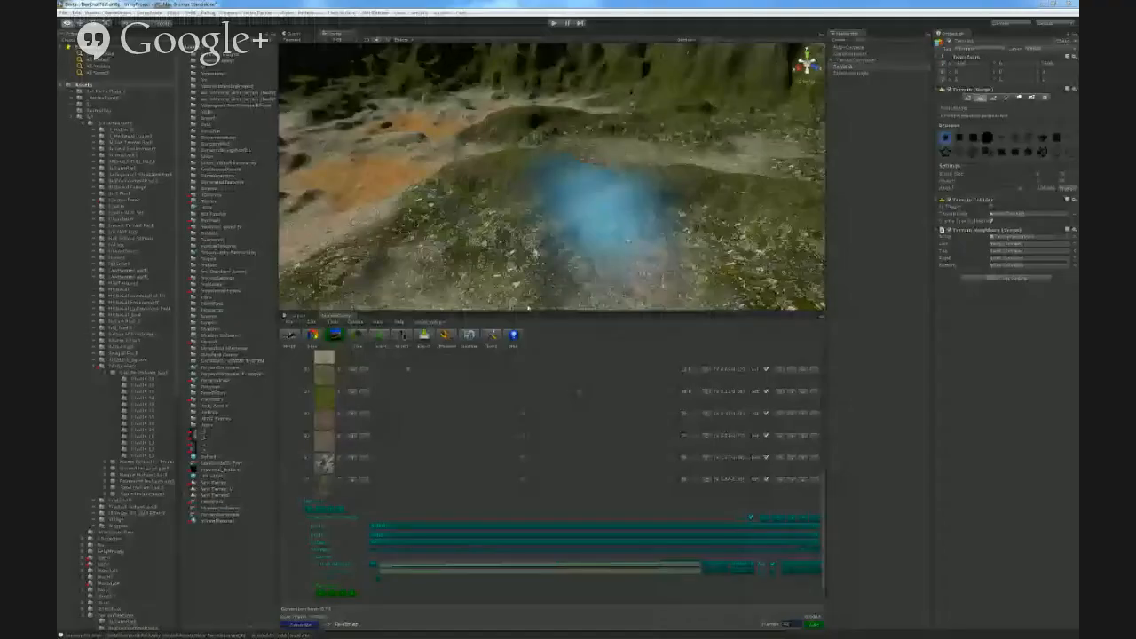
pyautogui.moveTo(629, 219); pyautogui.dragTo(533, 266, button='right')
pyautogui.scroll(5, 408, 396)
pyautogui.moveTo(589, 167); pyautogui.dragTo(537, 169, button='right')
pyautogui.scroll(-5, 559, 496)
pyautogui.scroll(-3, 559, 495)
pyautogui.moveTo(589, 231)
pyautogui.mouseDown(button='right')
pyautogui.moveTo(573, 222)
pyautogui.moveTo(645, 207)
pyautogui.moveTo(609, 183)
pyautogui.moveTo(525, 183)
pyautogui.moveTo(573, 229)
pyautogui.moveTo(520, 203)
pyautogui.moveTo(446, 232)
pyautogui.moveTo(563, 246)
pyautogui.moveTo(545, 237)
pyautogui.moveTo(593, 233)
pyautogui.moveTo(548, 249)
pyautogui.moveTo(494, 246)
pyautogui.mouseUp(button='right')
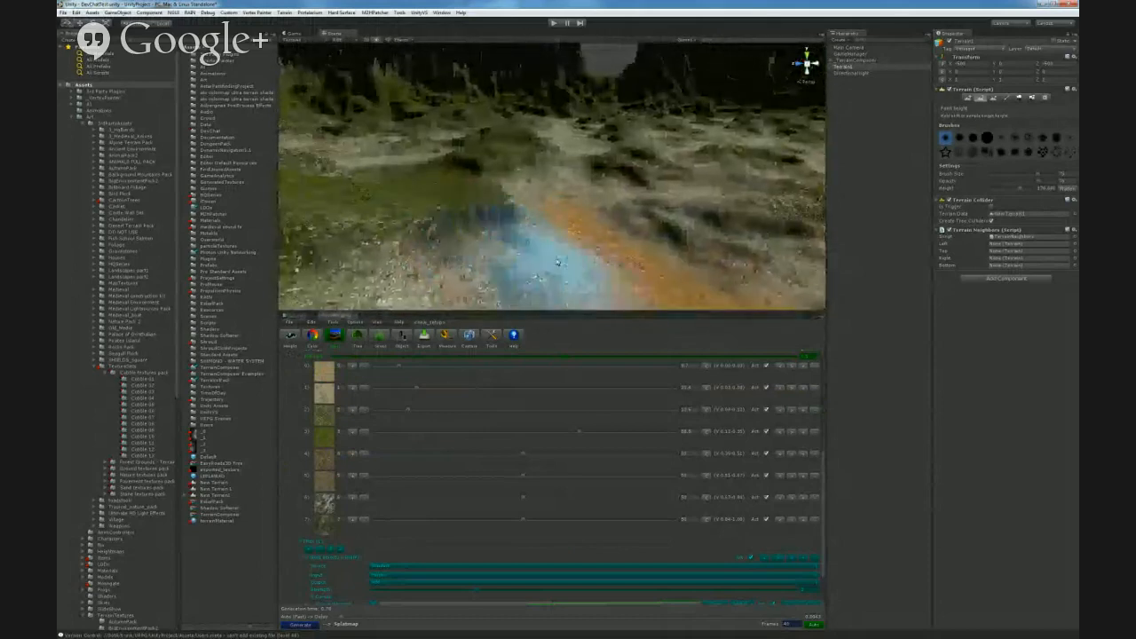
# - Show the terrain's splat textures, then locate and preview the source textures of the first two splats
pyautogui.click(376, 413)
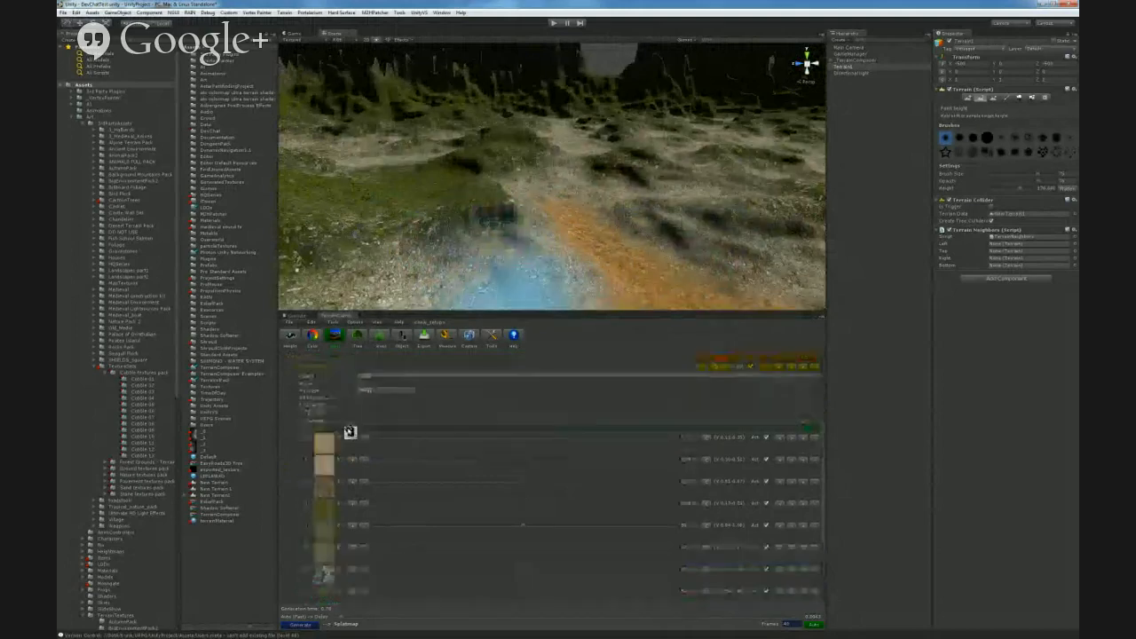
pyautogui.scroll(3, 346, 433)
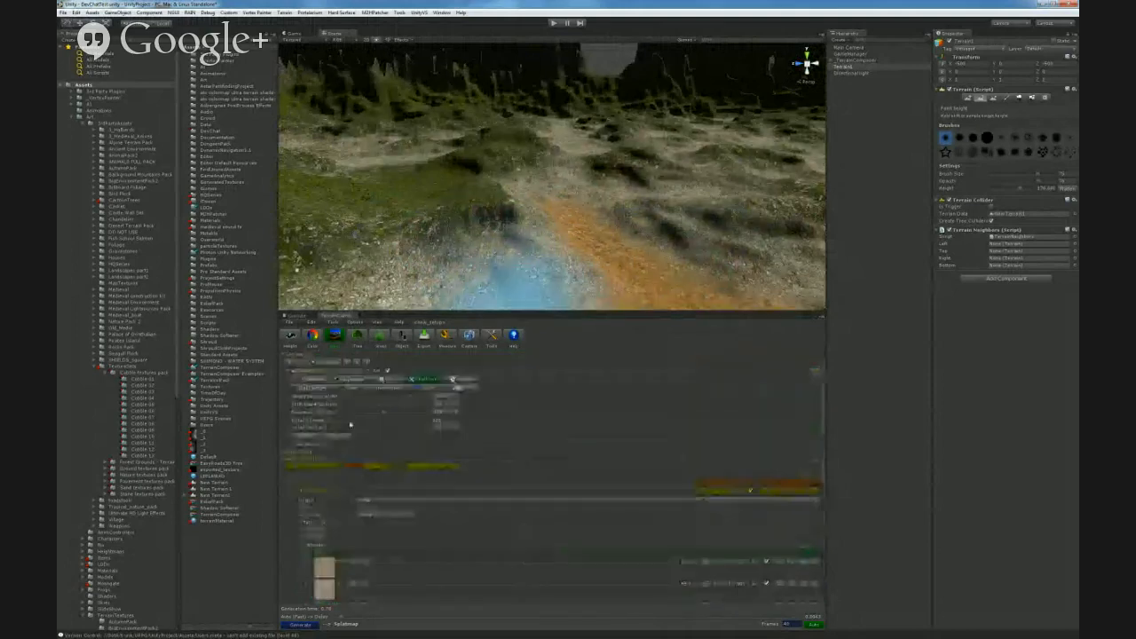
pyautogui.click(306, 388)
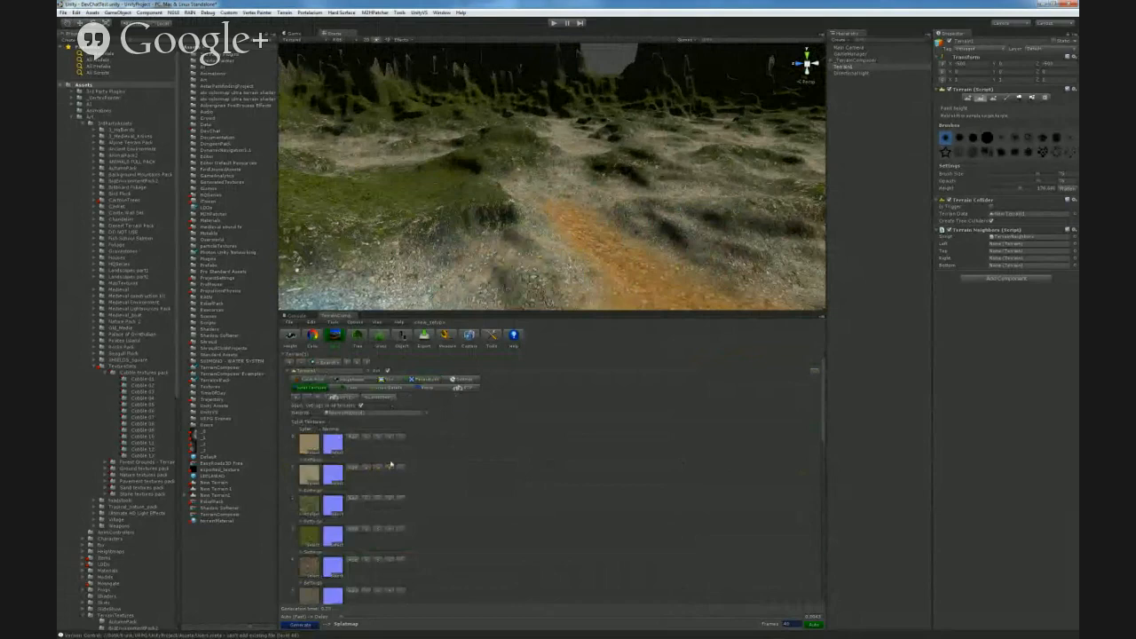
pyautogui.scroll(-2, 391, 464)
pyautogui.click(307, 374)
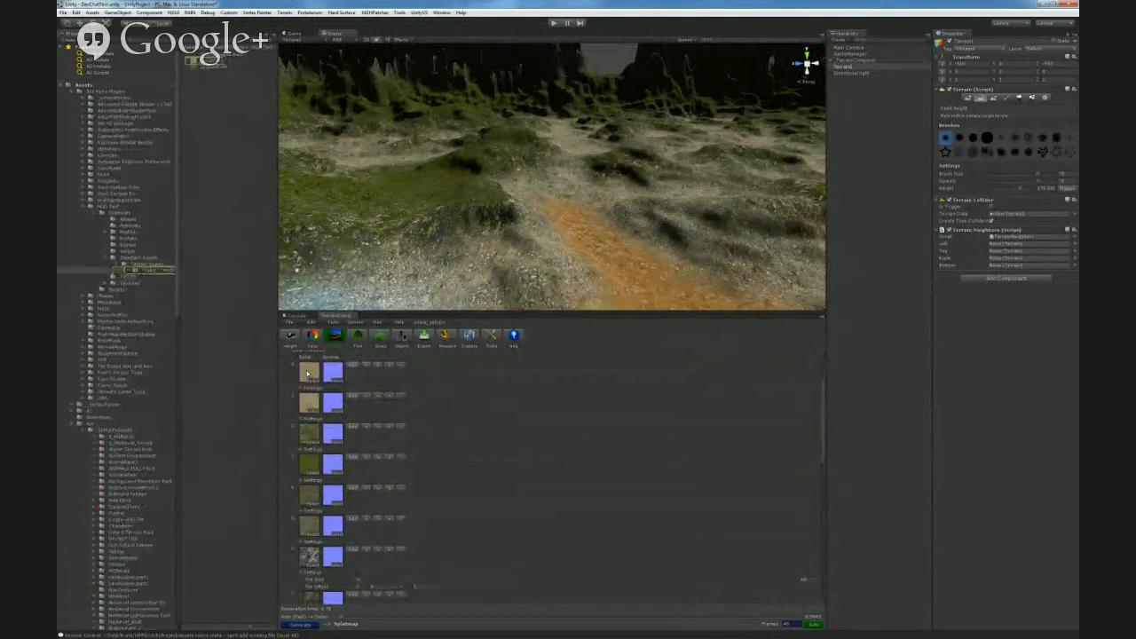
pyautogui.click(216, 60)
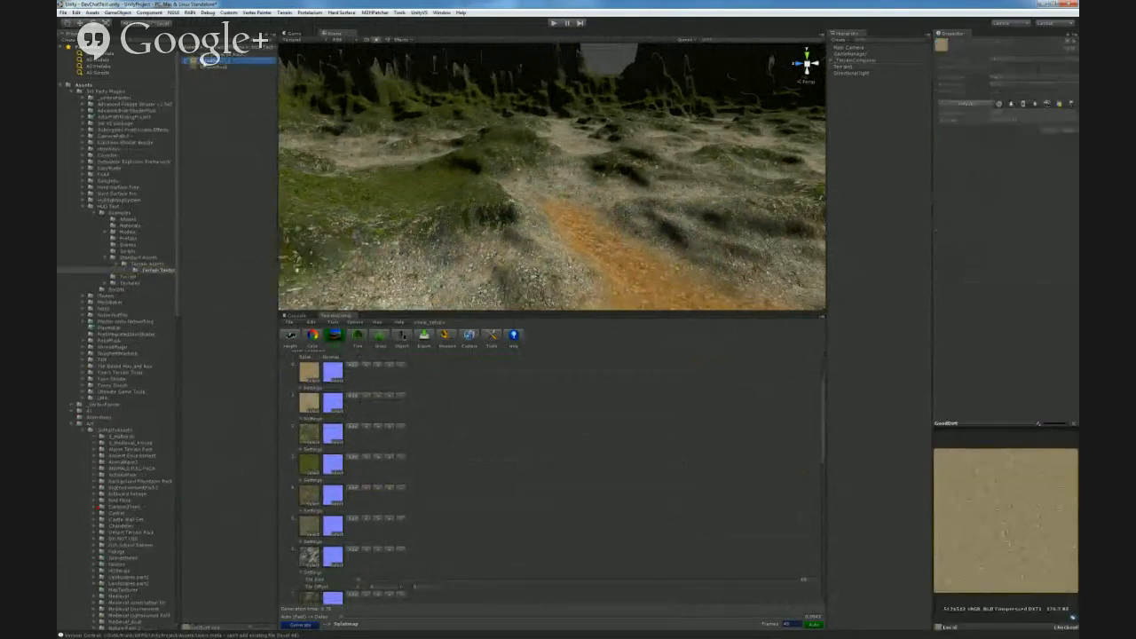
pyautogui.click(310, 403)
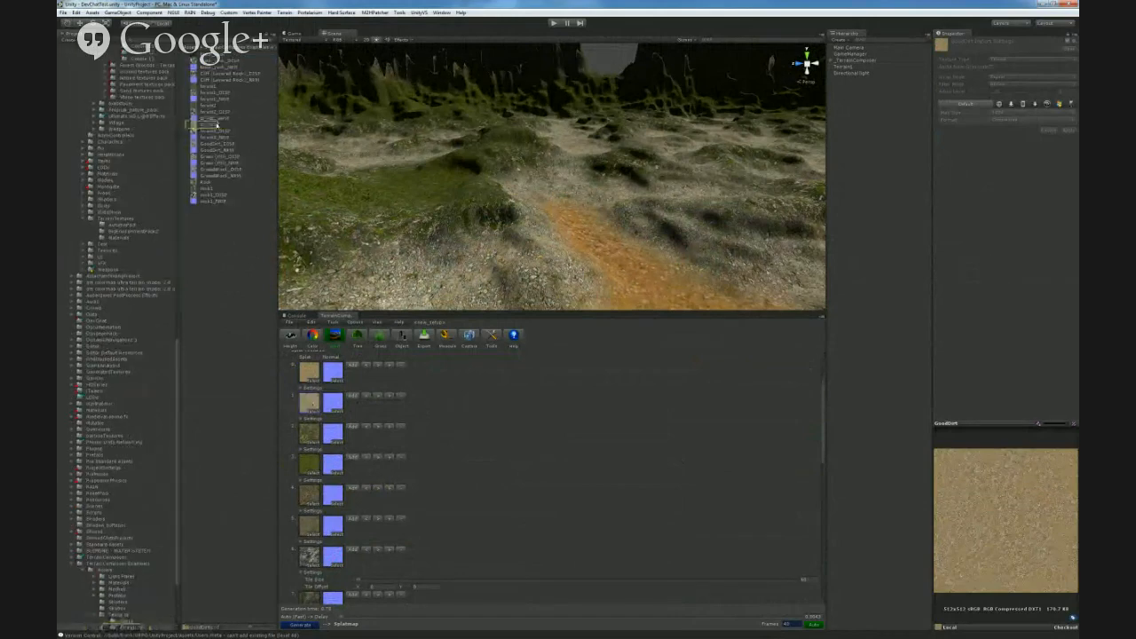
pyautogui.click(209, 124)
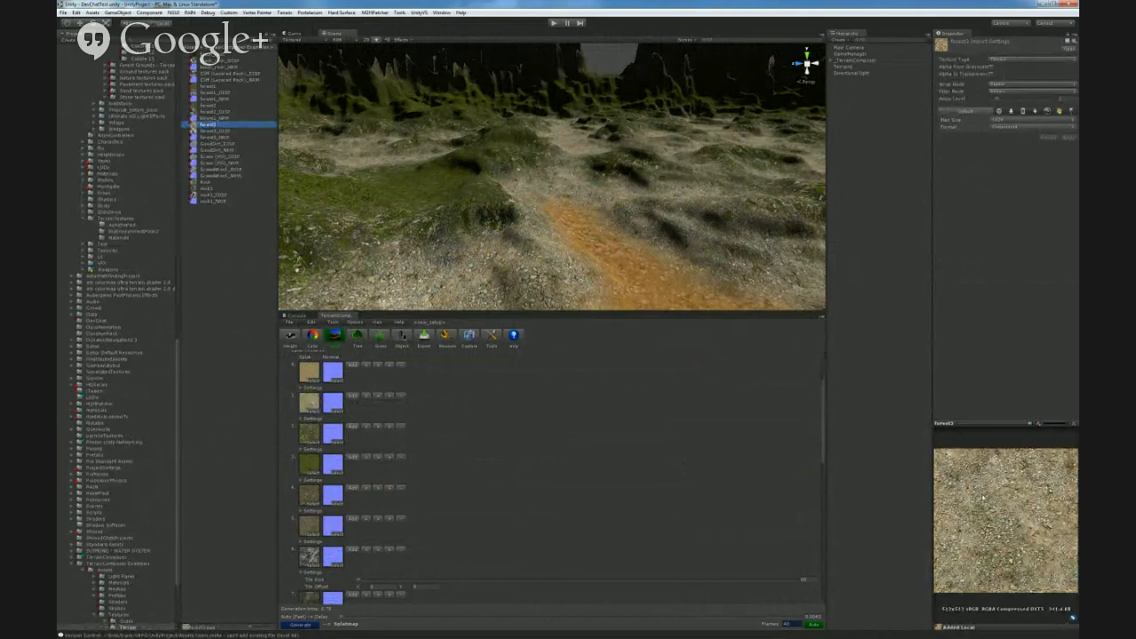
# - Preview the Rock, rock1 and rock1_DISP textures, locate the seventh splat's source texture, and examine the terrain's texturing
pyautogui.click(207, 182)
pyautogui.click(209, 189)
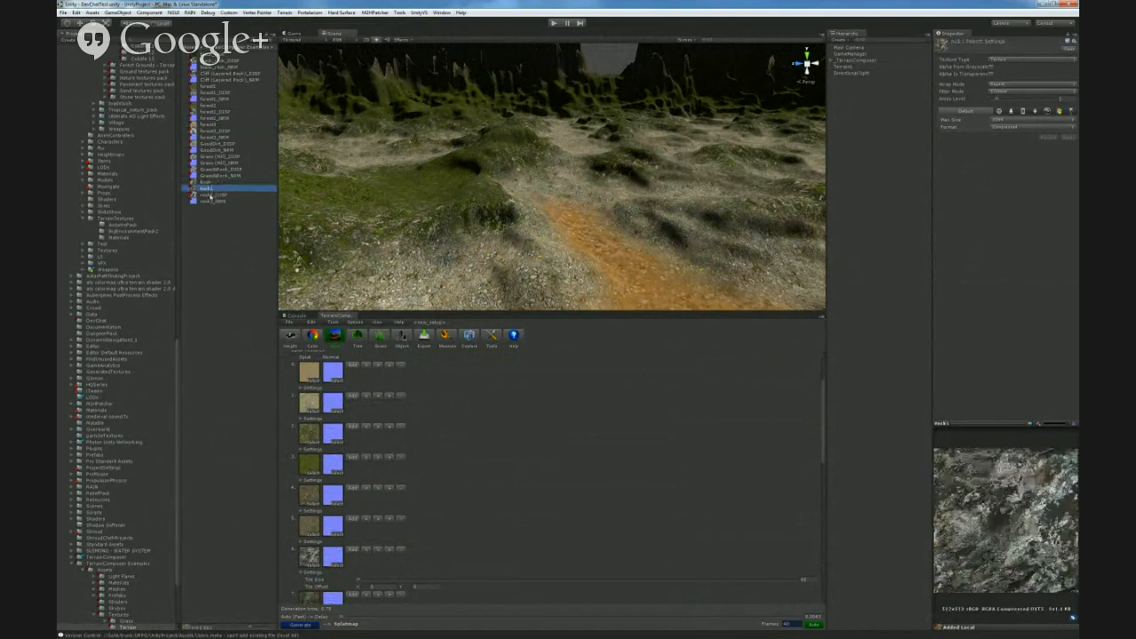
pyautogui.click(211, 196)
pyautogui.click(206, 189)
pyautogui.click(309, 557)
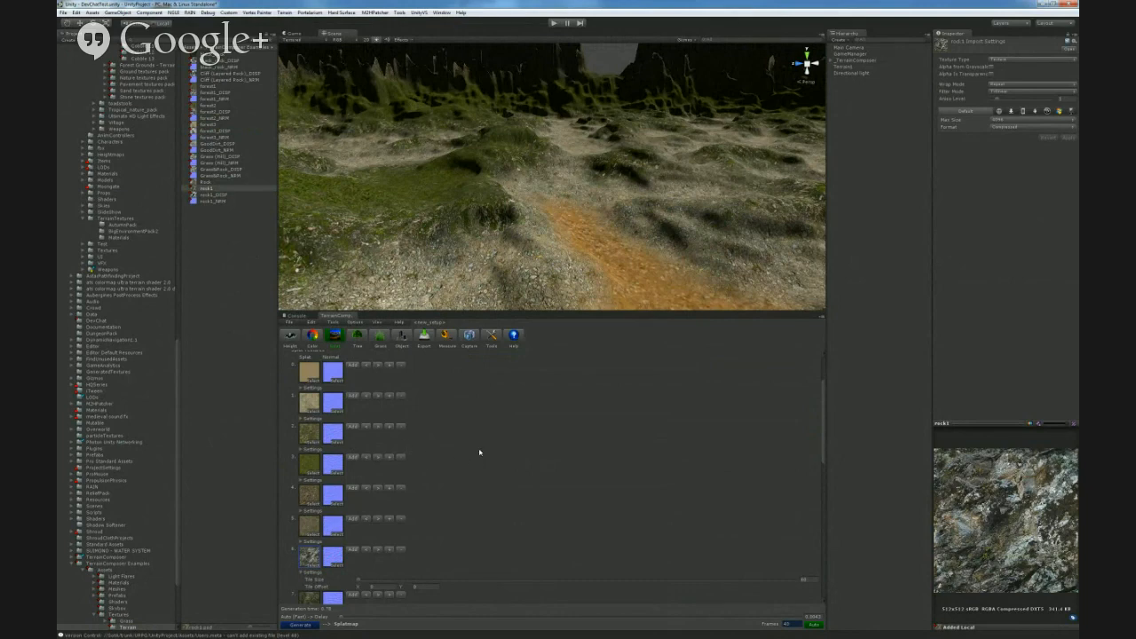
pyautogui.scroll(2, 484, 457)
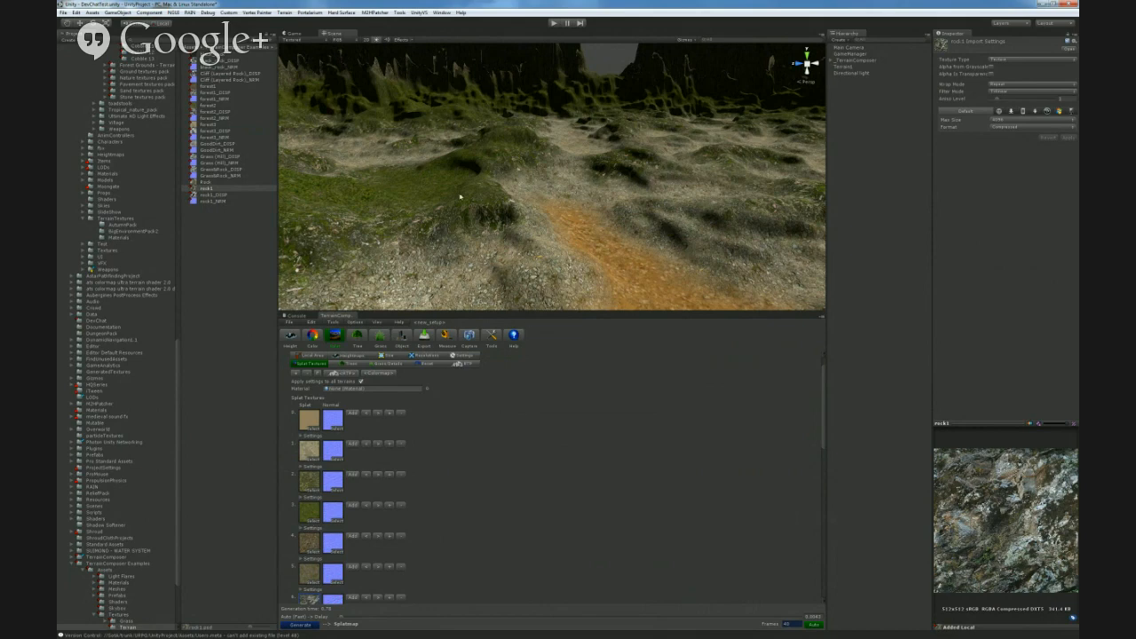
pyautogui.moveTo(585, 269); pyautogui.dragTo(514, 252, button='right')
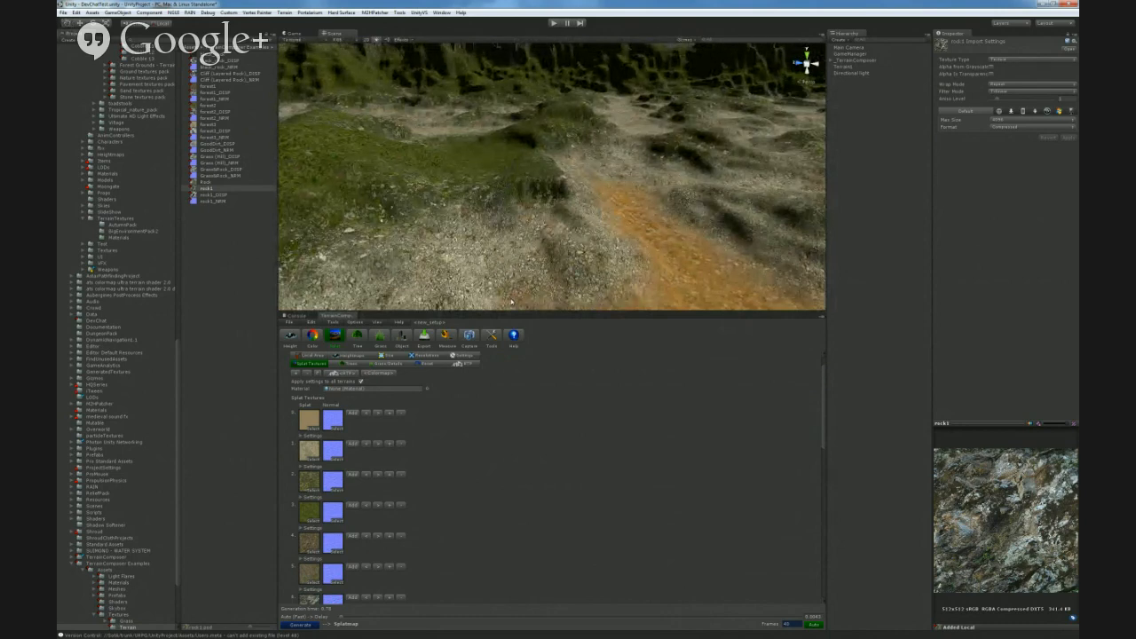
pyautogui.moveTo(494, 248); pyautogui.dragTo(565, 259, button='right')
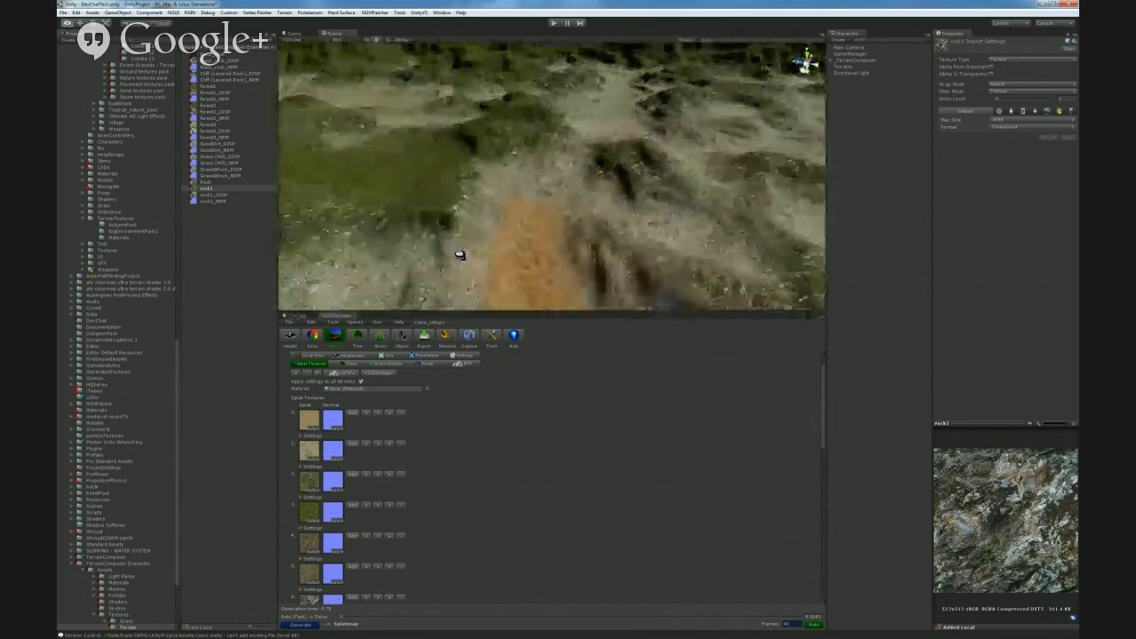
# - Examine the gravel, grass and orange dirt areas of the terrain from several close viewpoints
pyautogui.moveTo(499, 255); pyautogui.dragTo(484, 282, button='right')
pyautogui.moveTo(485, 237); pyautogui.dragTo(482, 211, button='right')
pyautogui.moveTo(568, 217); pyautogui.dragTo(489, 229, button='right')
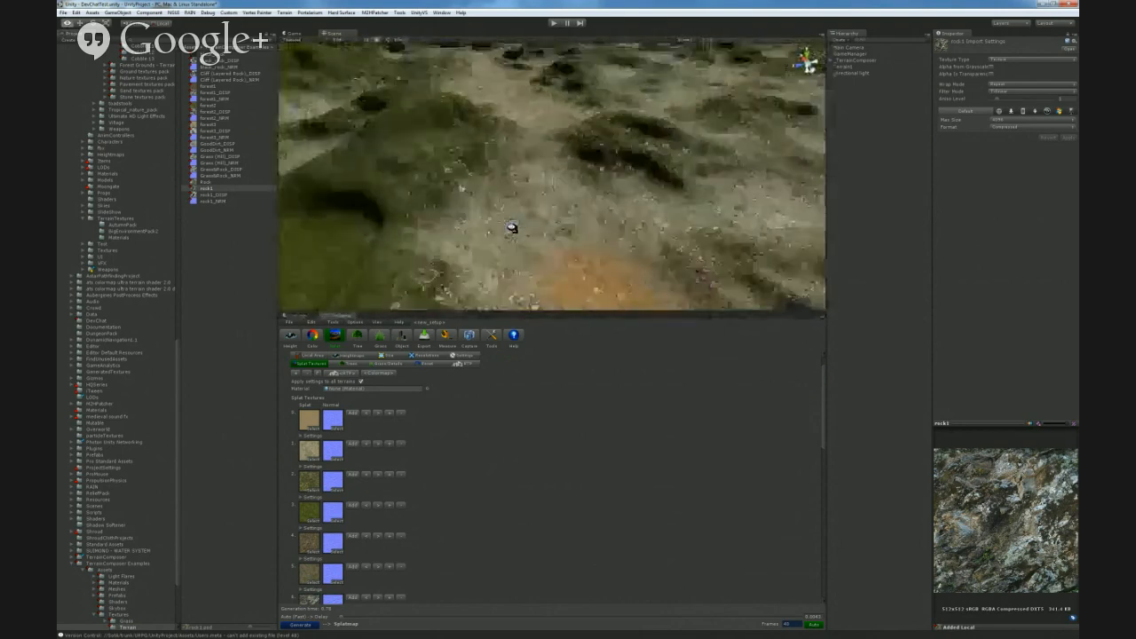
pyautogui.moveTo(512, 227); pyautogui.dragTo(545, 230, button='right')
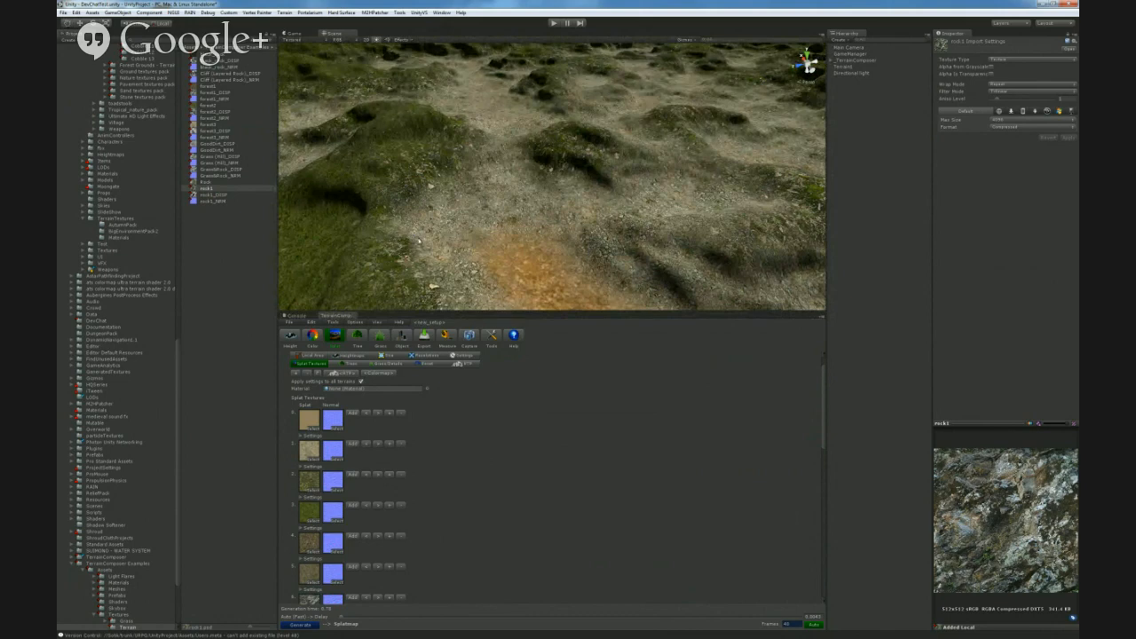
pyautogui.moveTo(517, 235); pyautogui.dragTo(587, 222, button='right')
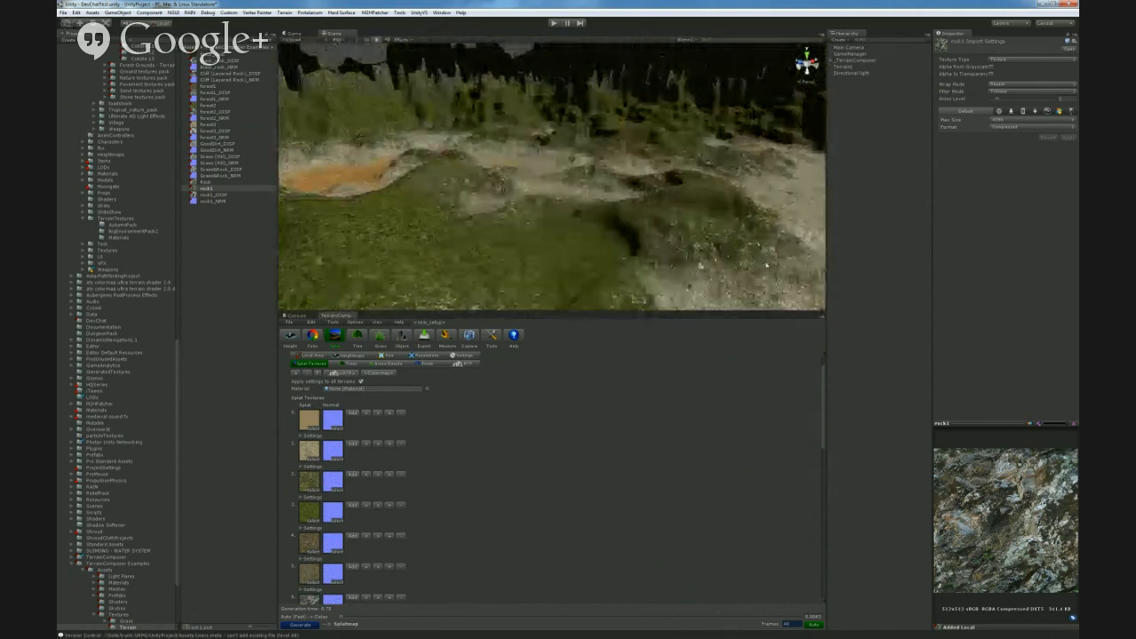
pyautogui.moveTo(605, 227); pyautogui.dragTo(568, 237, button='right')
# - Switch to L3DT and start exporting the heightfield map layer, choosing RAW as the file format
pyautogui.hotkey('alt', 'Tab')
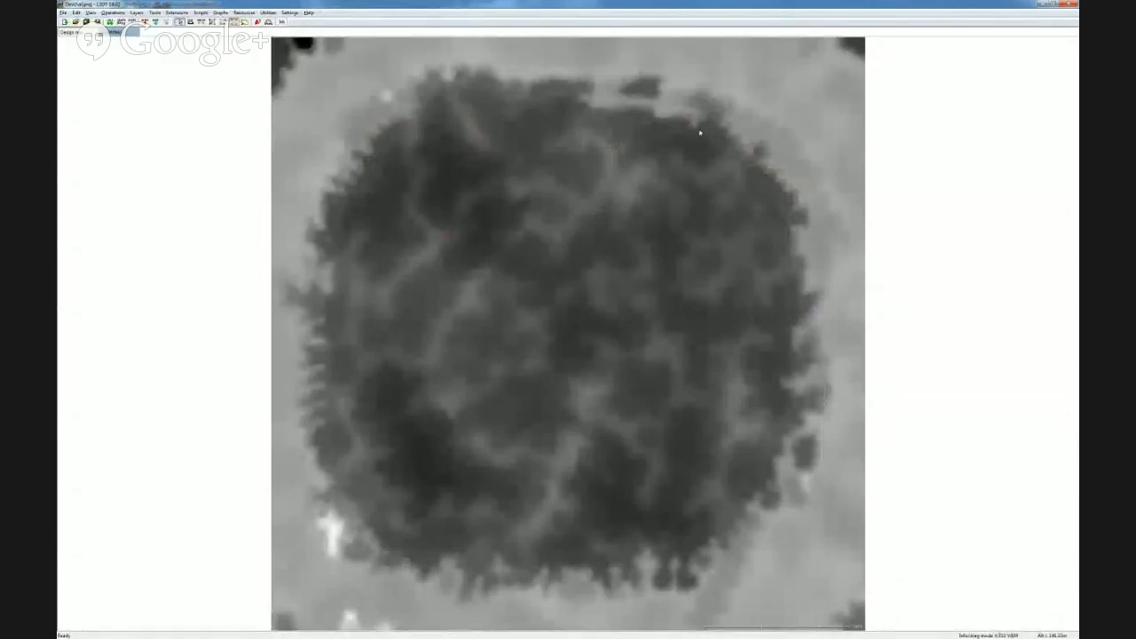
pyautogui.click(112, 12)
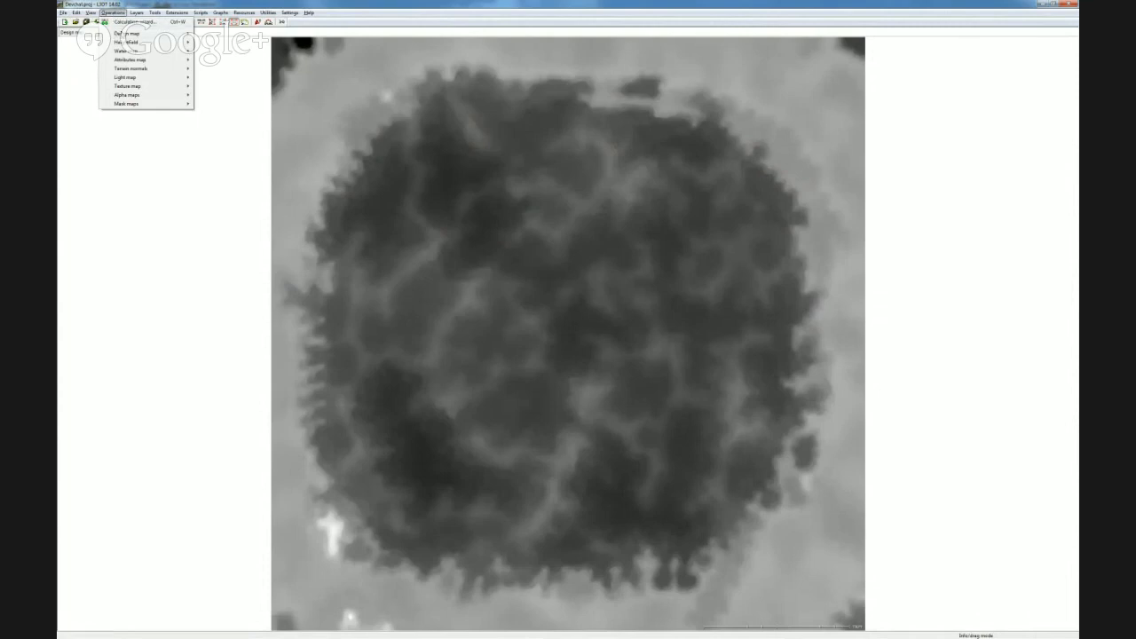
pyautogui.moveTo(120, 33)
pyautogui.click(64, 14)
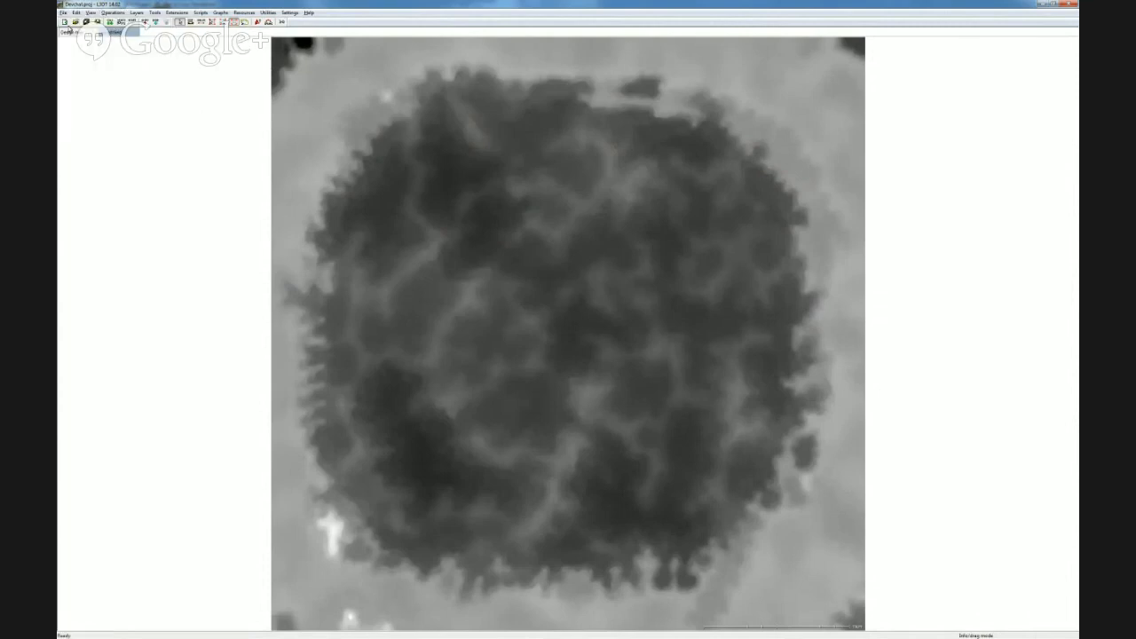
pyautogui.click(63, 13)
pyautogui.moveTo(84, 89)
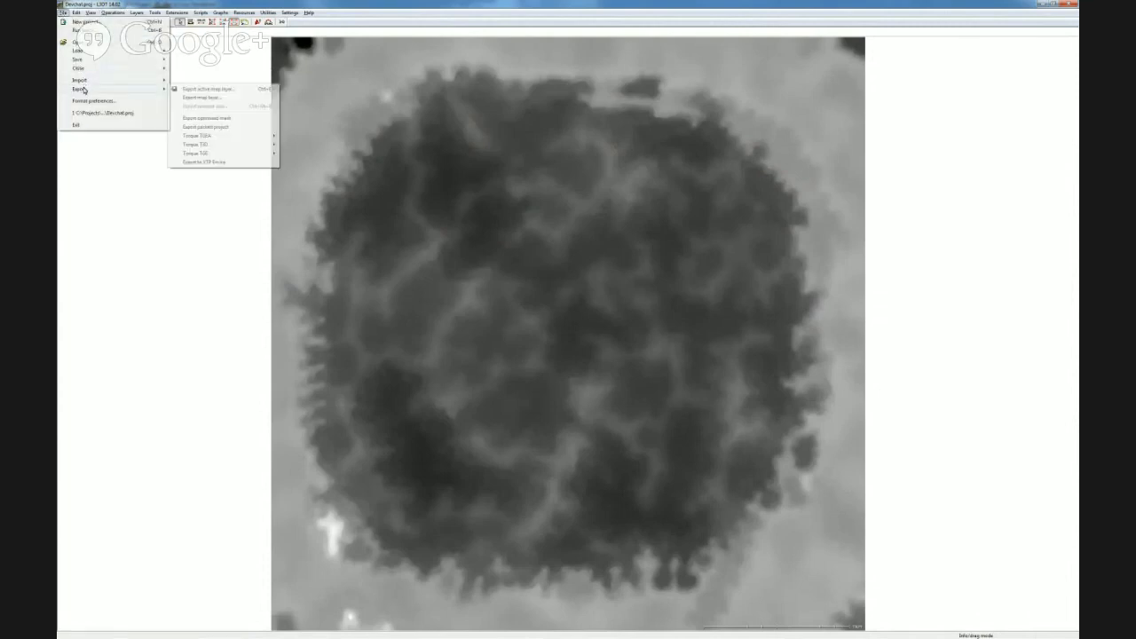
pyautogui.click(215, 97)
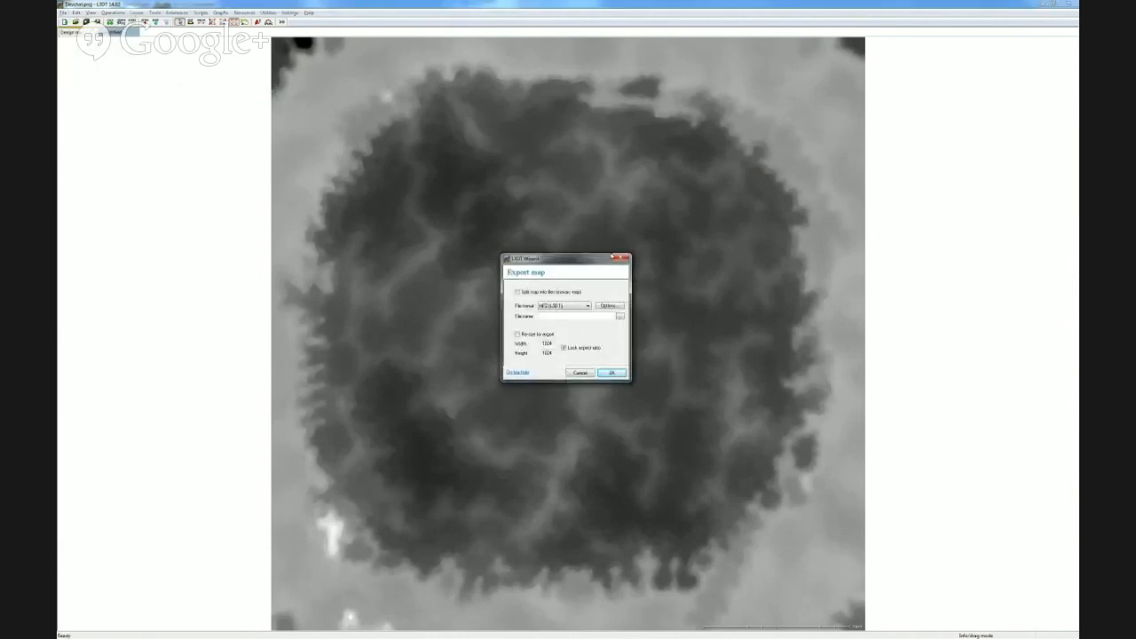
pyautogui.click(562, 305)
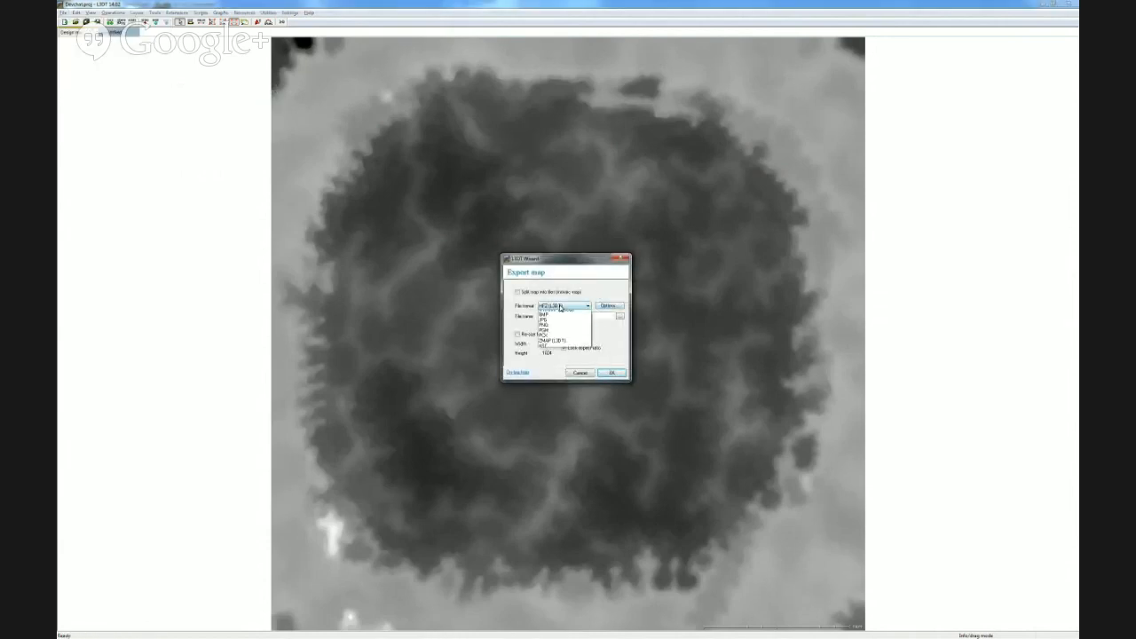
pyautogui.click(560, 375)
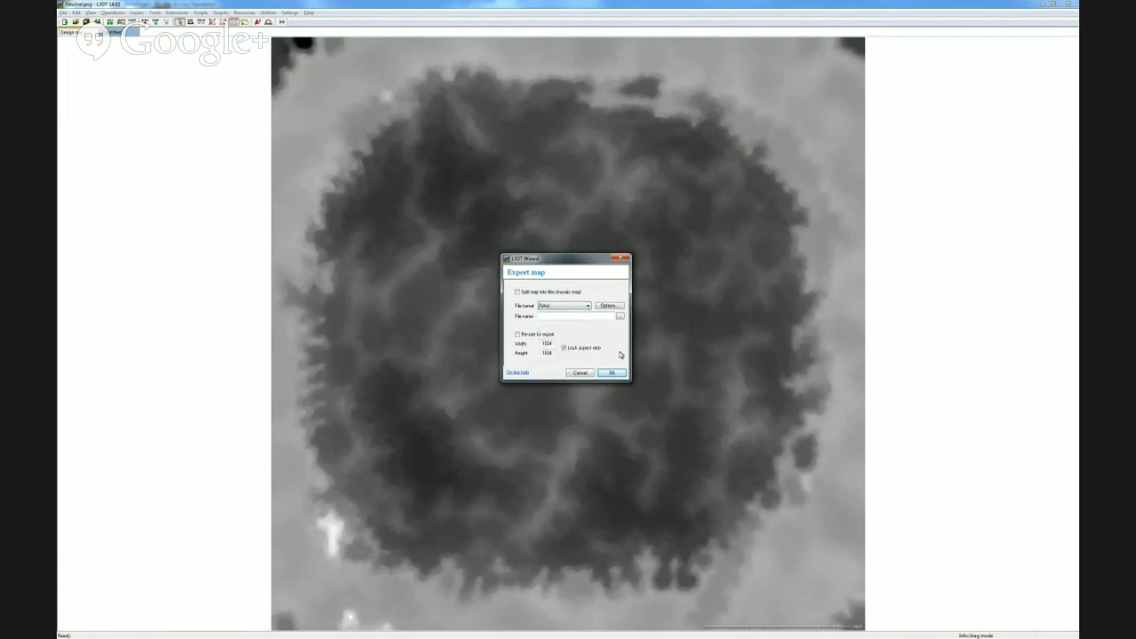
# - Set the existing DevChatTest.raw as the export file, allow it to be replaced, and export the heightfield
pyautogui.click(619, 316)
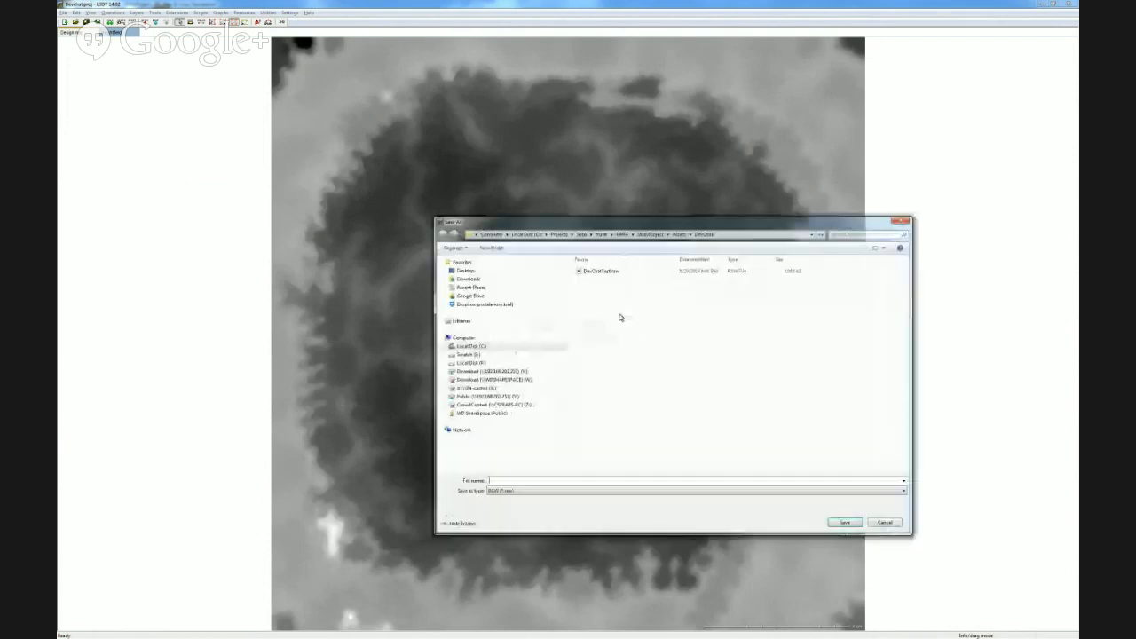
pyautogui.click(601, 273)
pyautogui.click(841, 522)
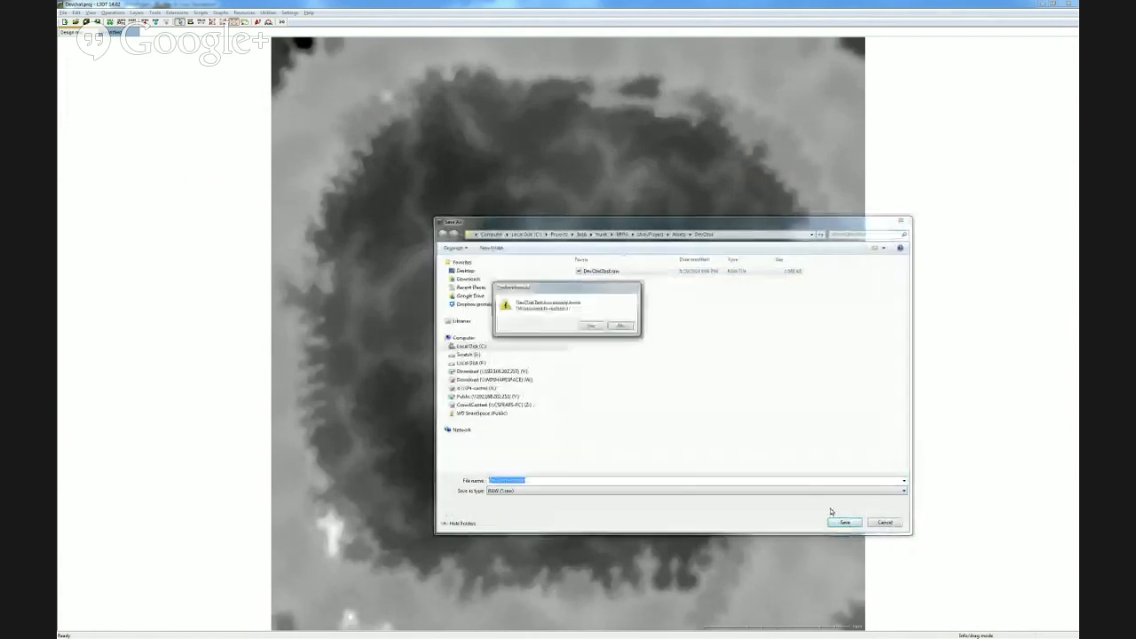
pyautogui.click(592, 328)
pyautogui.click(611, 373)
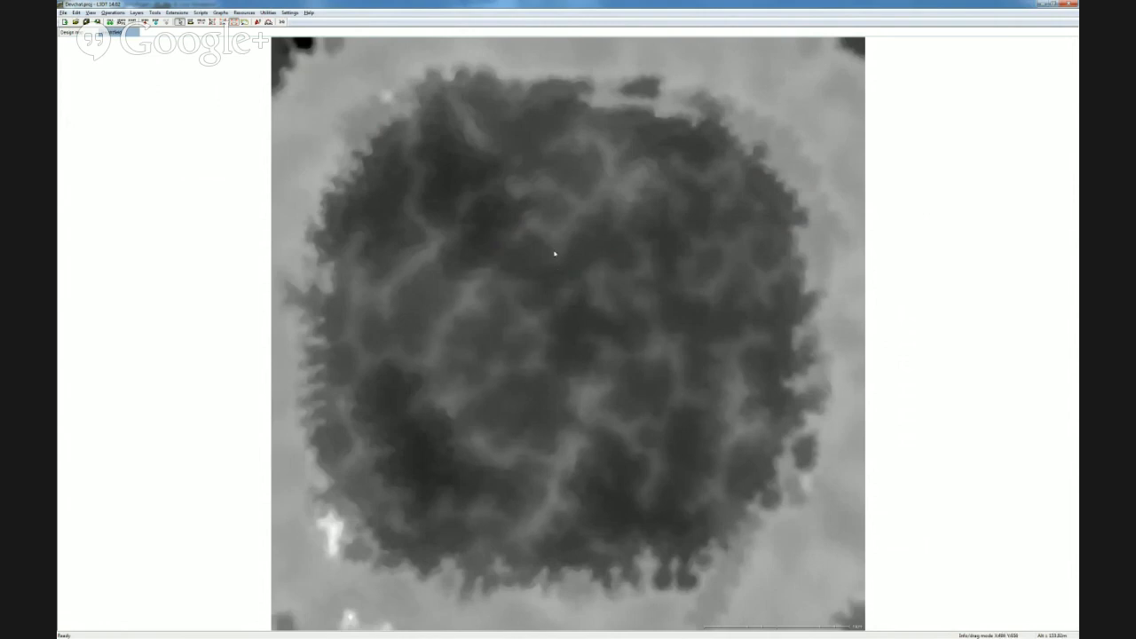
# - Switch back to Unity and survey the terrain's hills, dirt patches and borders from several viewpoints
pyautogui.hotkey('alt', 'Tab')
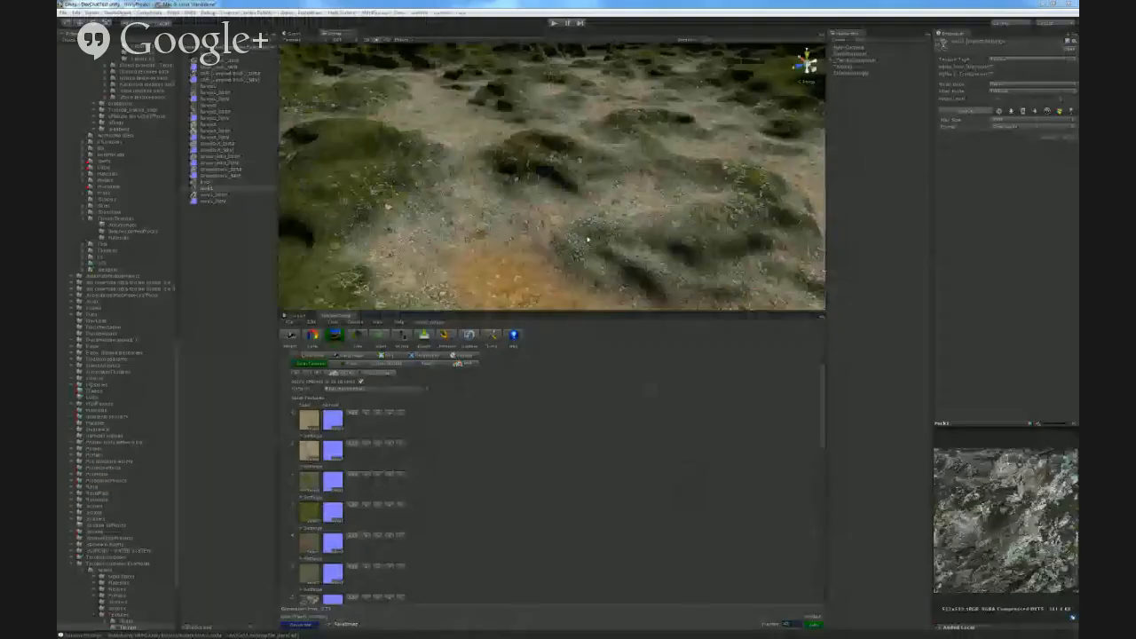
pyautogui.moveTo(559, 223); pyautogui.dragTo(663, 199, button='right')
pyautogui.moveTo(485, 200); pyautogui.dragTo(431, 232, button='right')
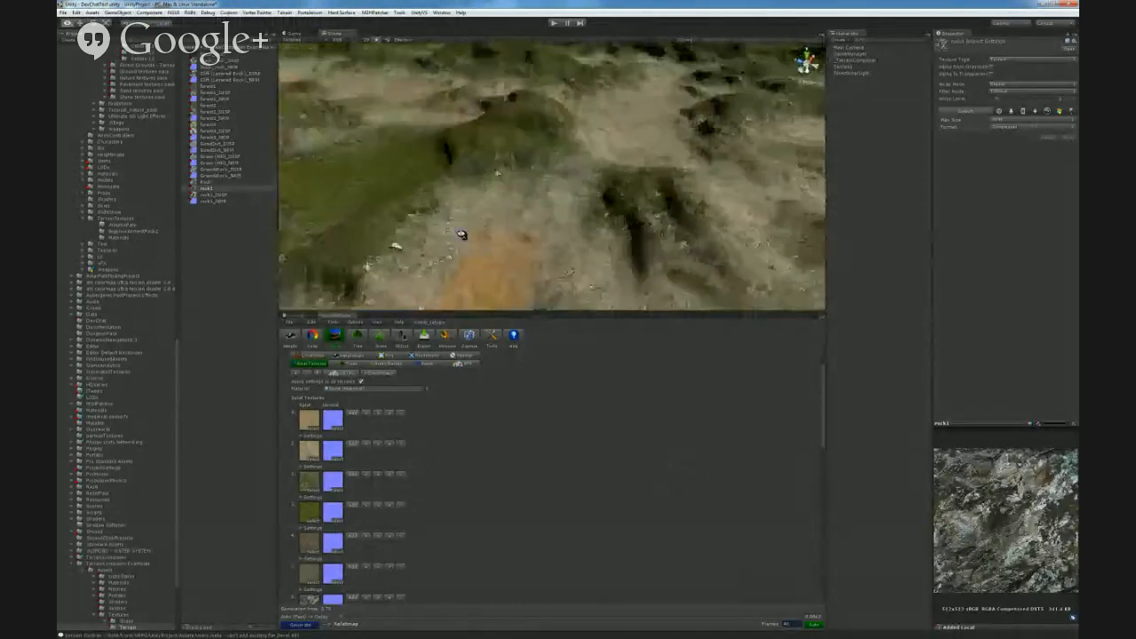
pyautogui.moveTo(748, 206); pyautogui.dragTo(719, 209, button='right')
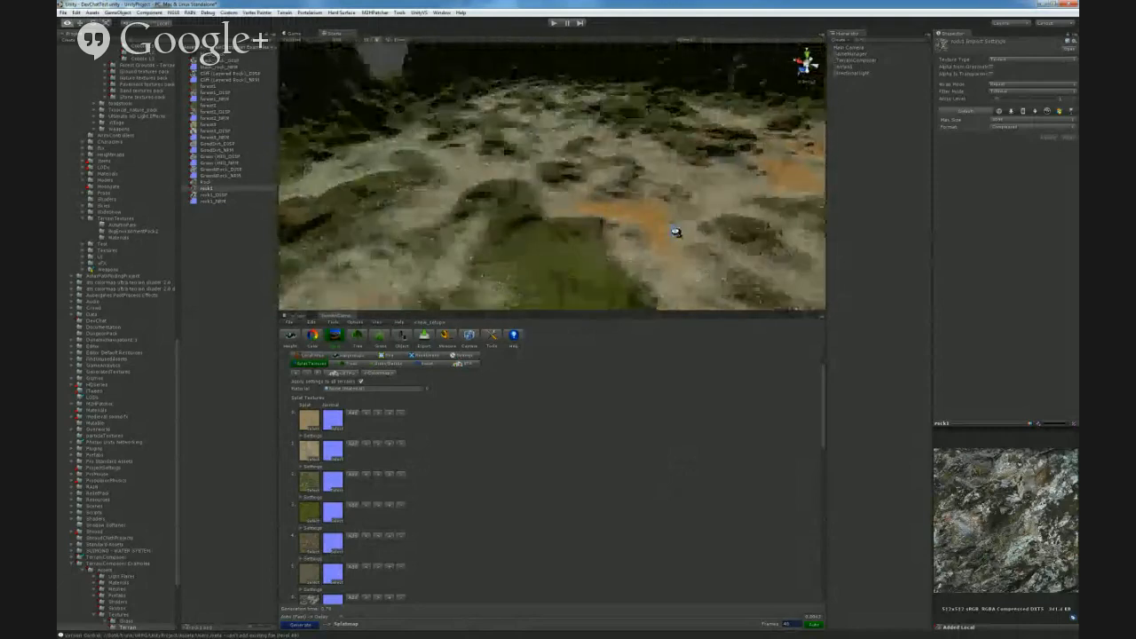
pyautogui.moveTo(701, 225); pyautogui.dragTo(645, 217, button='right')
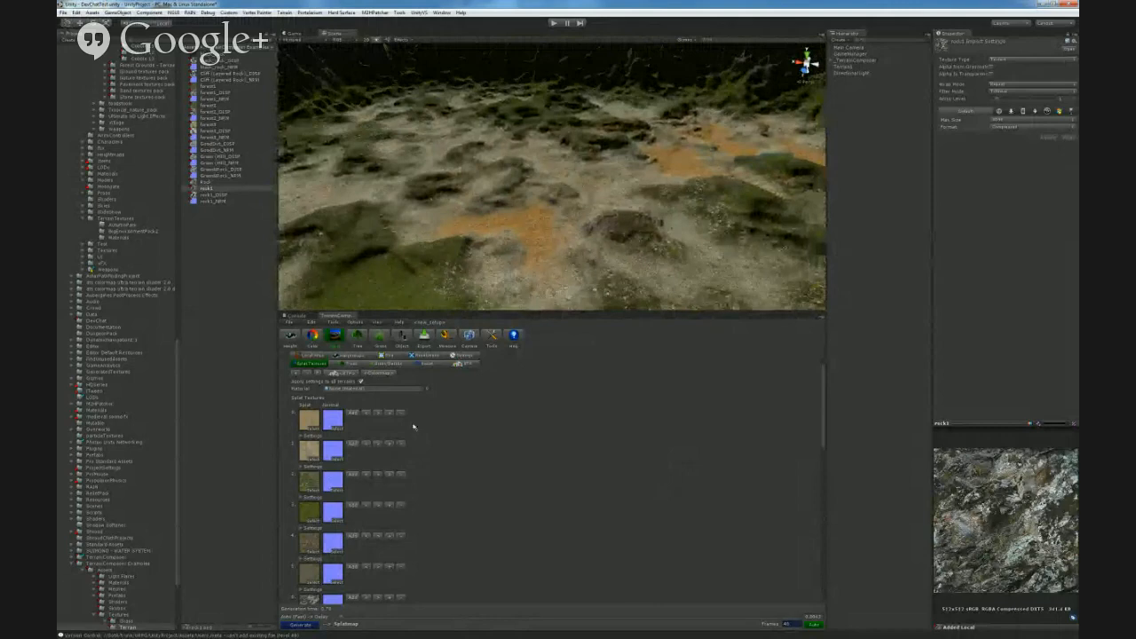
# - Regenerate the terrain's height from the re-exported heightmap and inspect the border cliffs
pyautogui.click(291, 343)
pyautogui.click(302, 625)
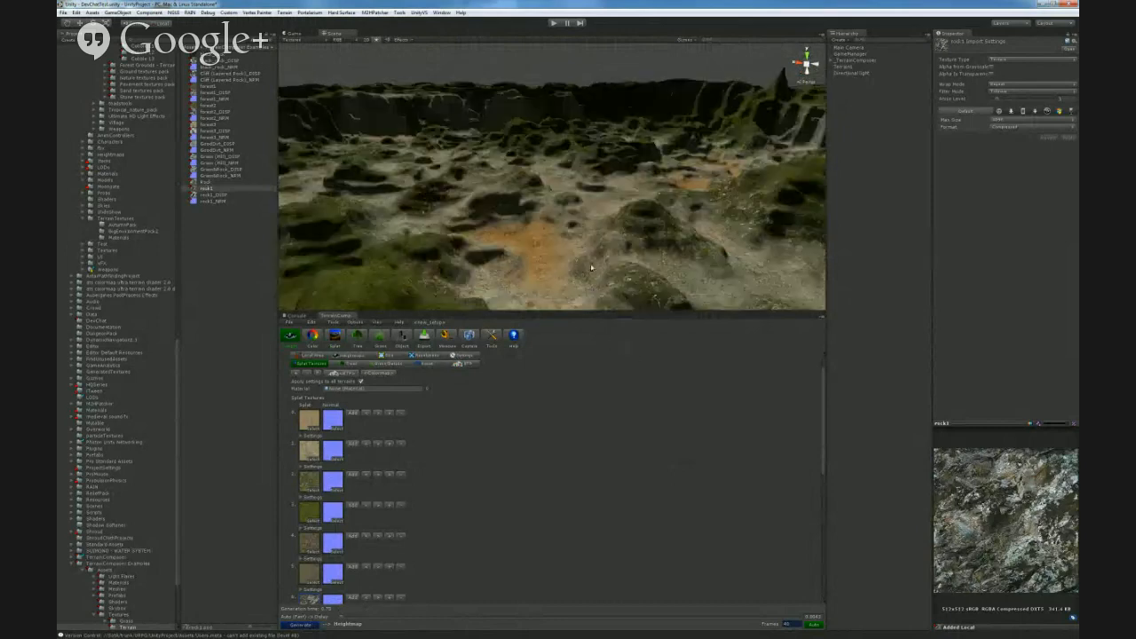
pyautogui.moveTo(592, 268); pyautogui.dragTo(490, 240, button='right')
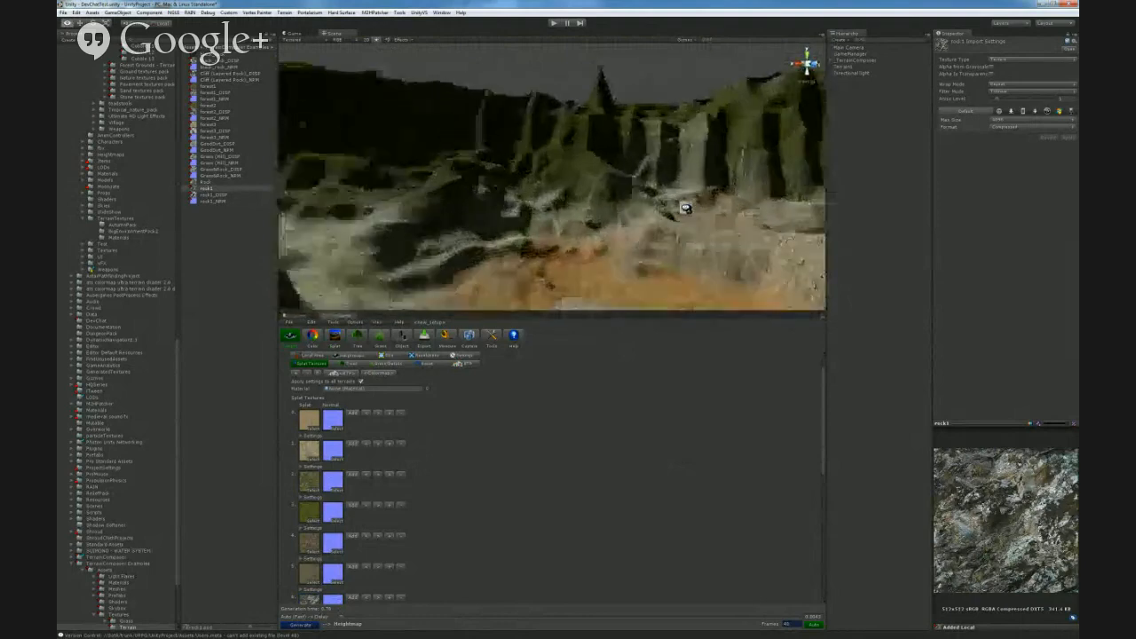
pyautogui.moveTo(846, 223); pyautogui.dragTo(390, 357, button='right')
# - Regenerate the terrain's splatmap for the new heights and check the texturing
pyautogui.click(334, 338)
pyautogui.click(303, 626)
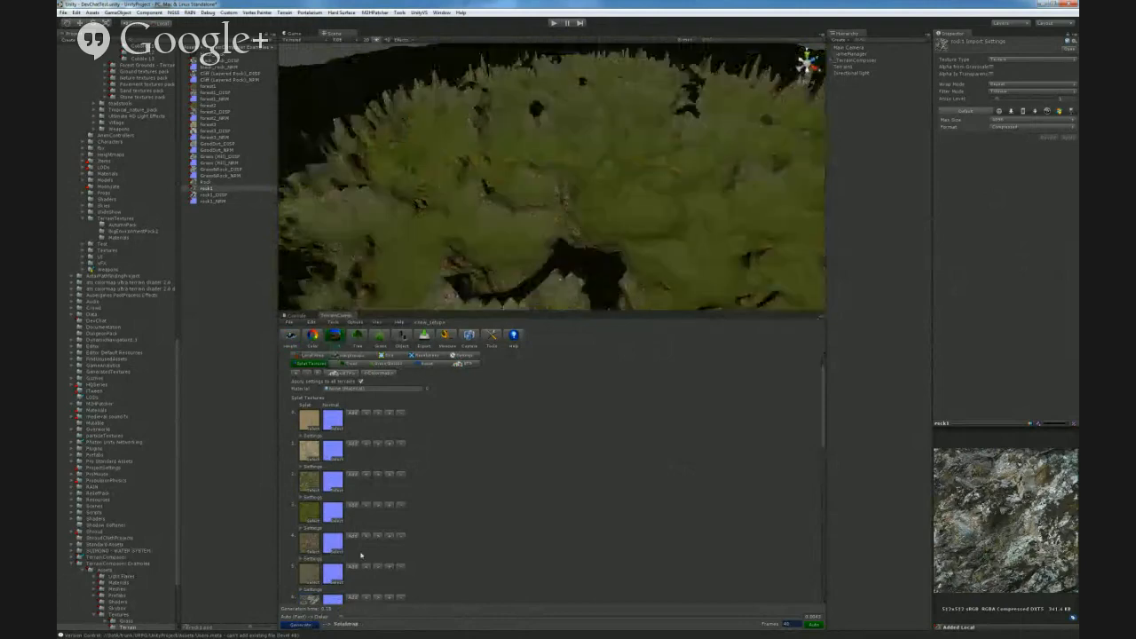
pyautogui.moveTo(502, 257); pyautogui.dragTo(560, 219, button='right')
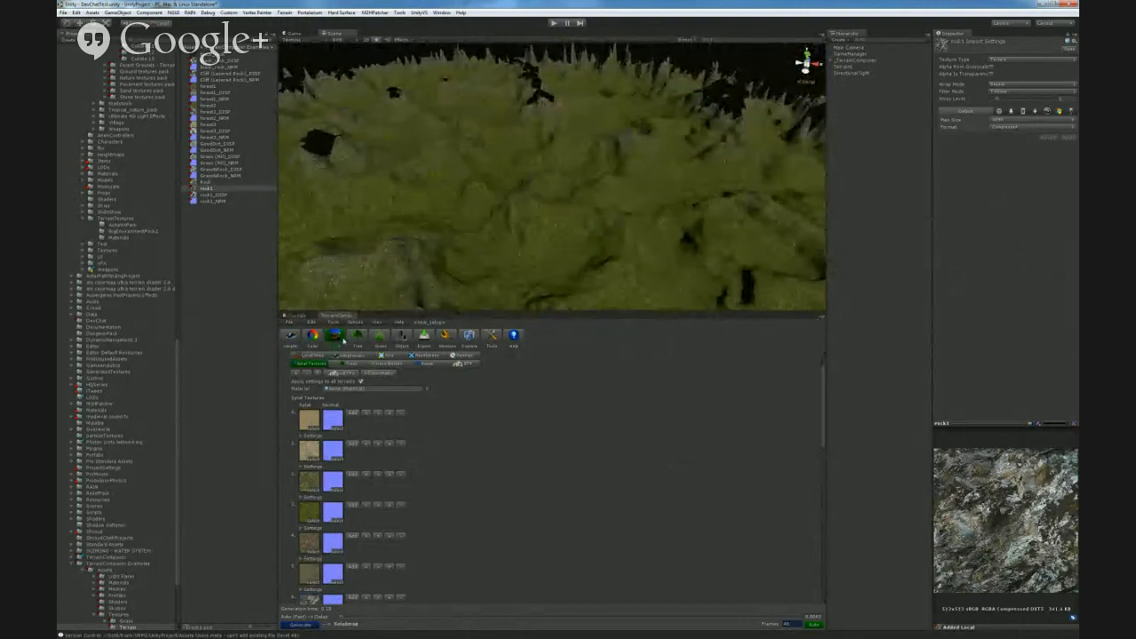
# - Hide the splat texture list and lower the layer weights, splat 7 to 1 and splat 3 to about 50
pyautogui.click(312, 365)
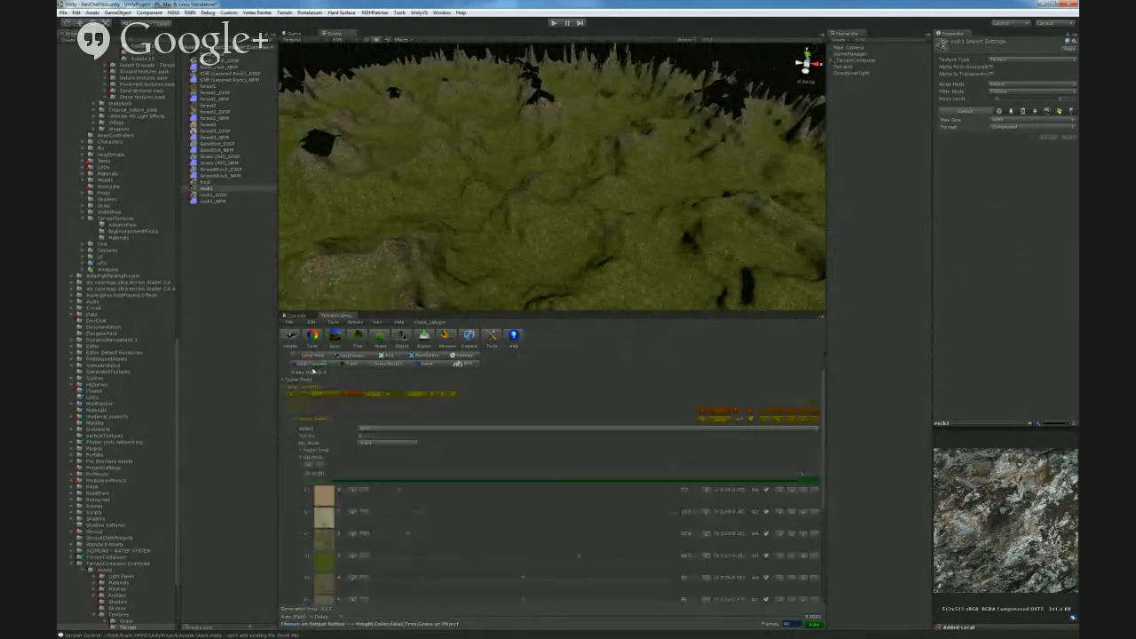
pyautogui.scroll(-5, 355, 480)
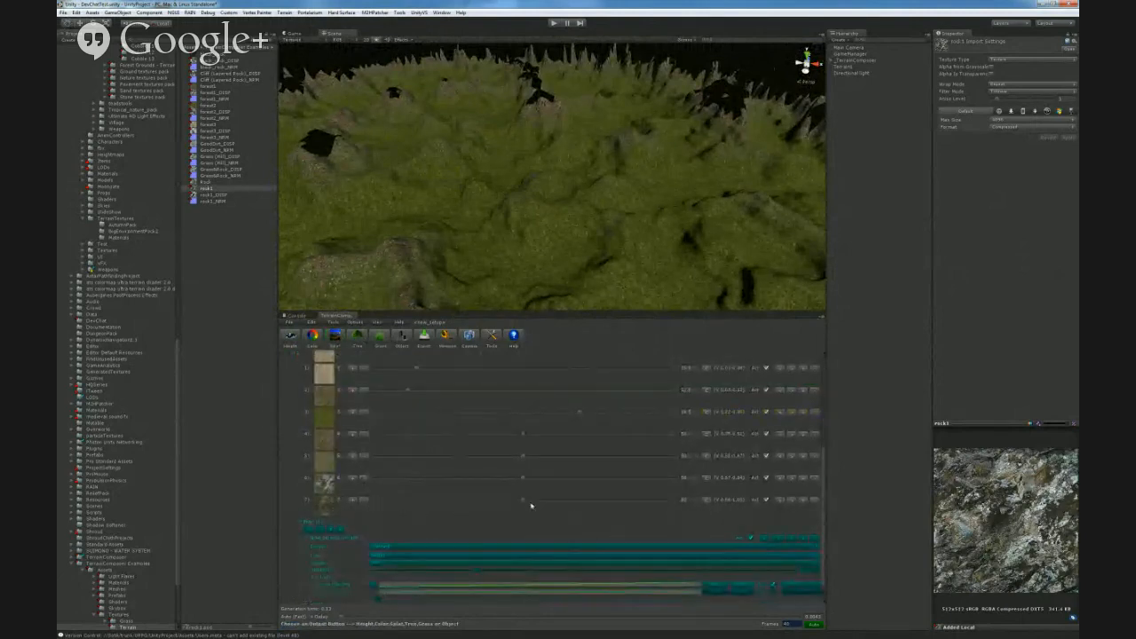
pyautogui.moveTo(524, 500); pyautogui.dragTo(397, 499)
pyautogui.press('w')
pyautogui.moveTo(537, 237)
pyautogui.mouseDown(button='right')
pyautogui.moveTo(532, 249)
pyautogui.moveTo(528, 241)
pyautogui.mouseUp(button='right')
pyautogui.moveTo(578, 412); pyautogui.dragTo(523, 417)
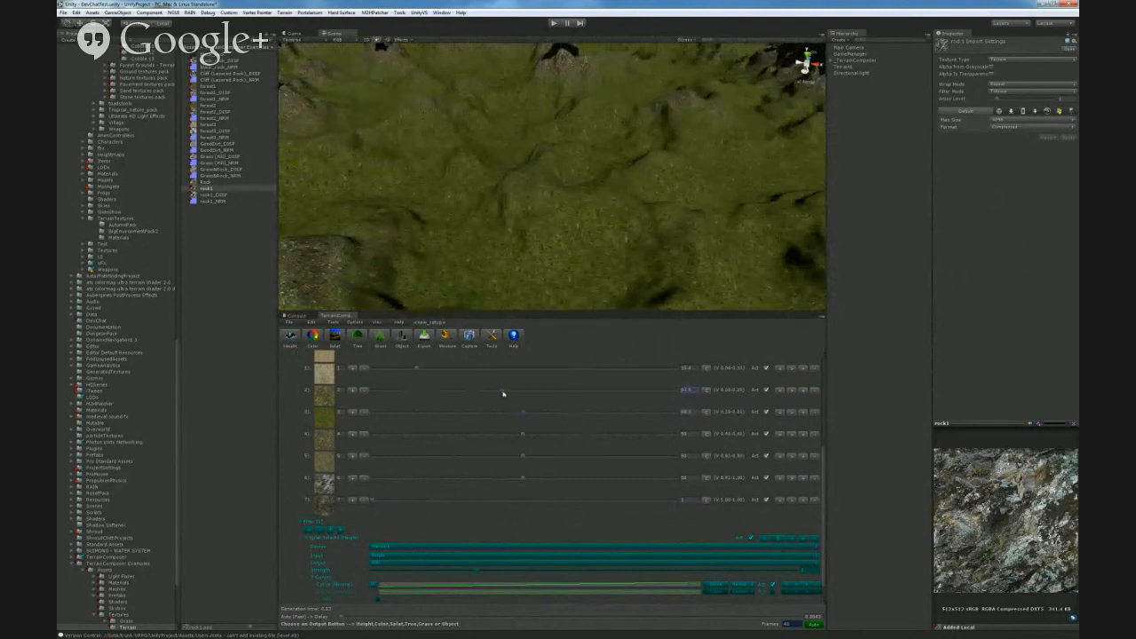
# - Raise the weights of splats 0, 1 and 2 to about 48 each and inspect the terrain's texture distribution
pyautogui.scroll(3, 431, 453)
pyautogui.moveTo(417, 464); pyautogui.dragTo(521, 487)
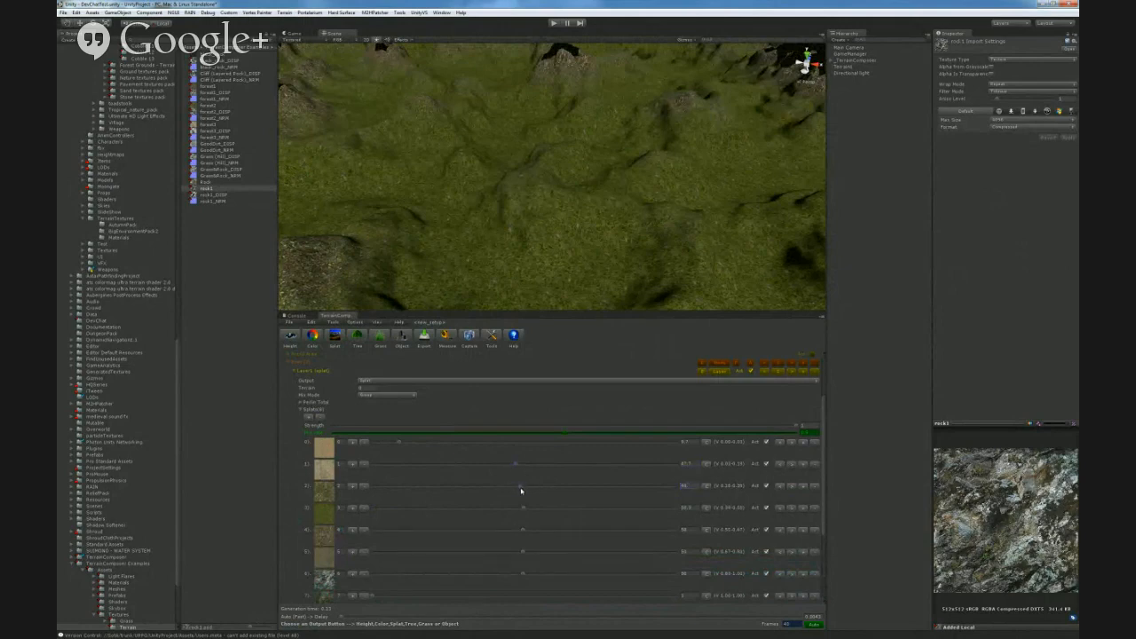
pyautogui.moveTo(405, 444); pyautogui.dragTo(453, 452)
pyautogui.moveTo(520, 251); pyautogui.dragTo(659, 236, button='right')
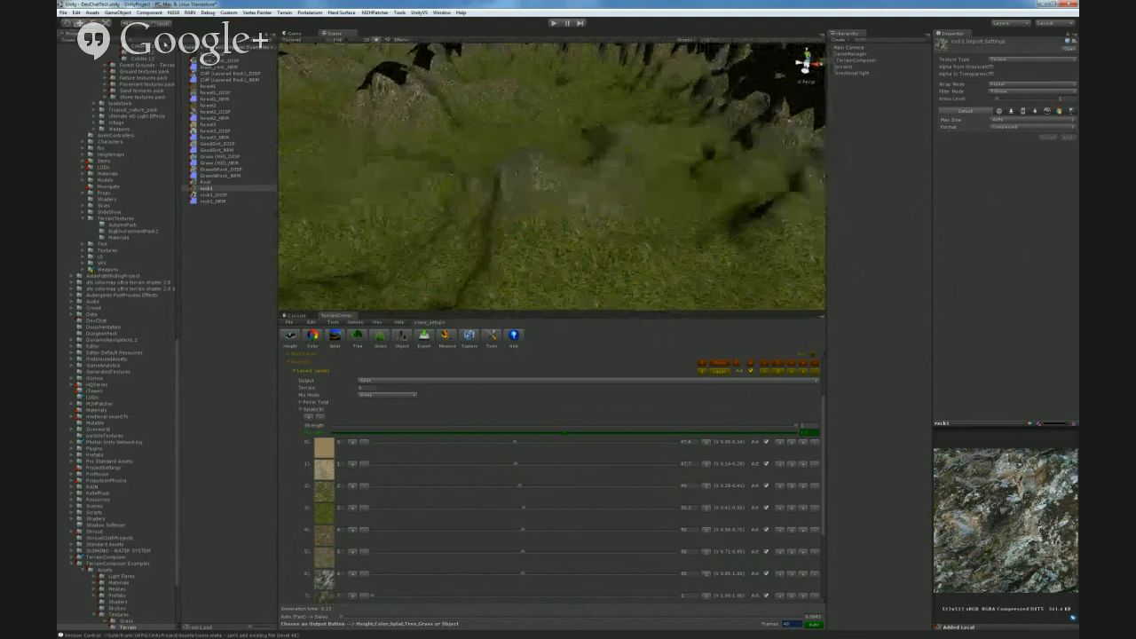
pyautogui.moveTo(490, 174); pyautogui.dragTo(514, 135, button='right')
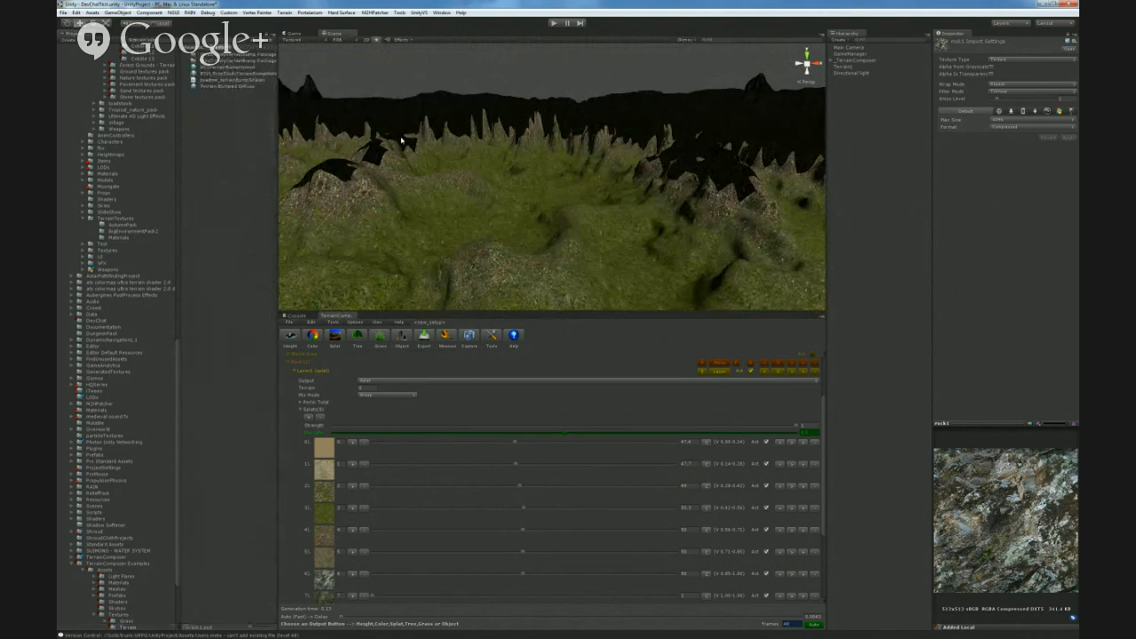
# - Show Terrain1's settings and assign the Terrain Bumped Diffuse material to the terrain
pyautogui.click(848, 67)
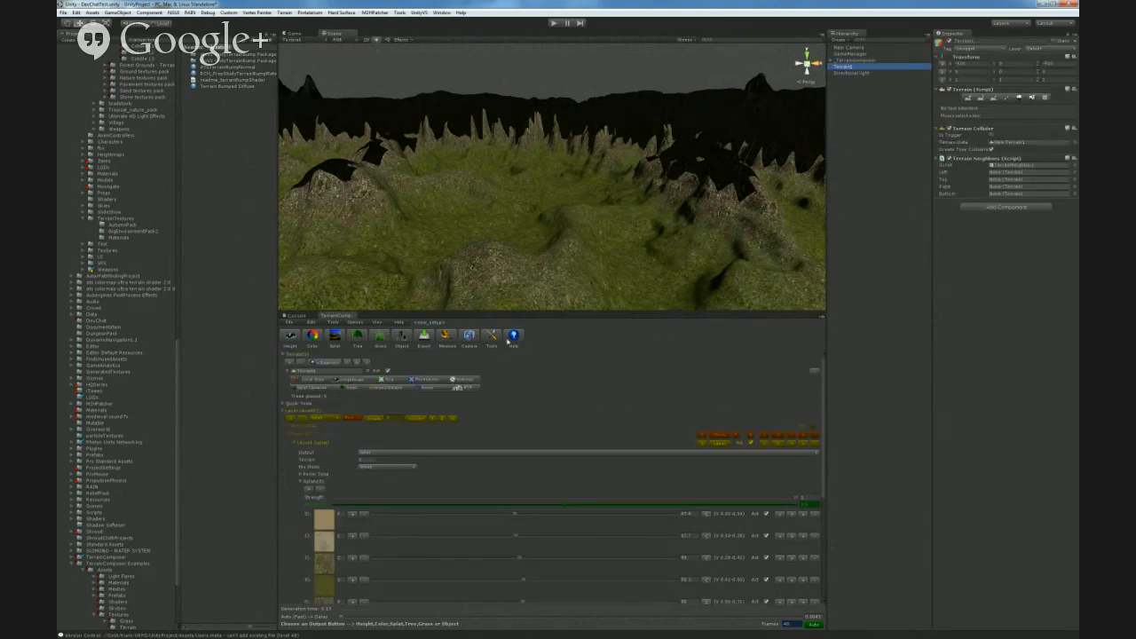
pyautogui.click(461, 380)
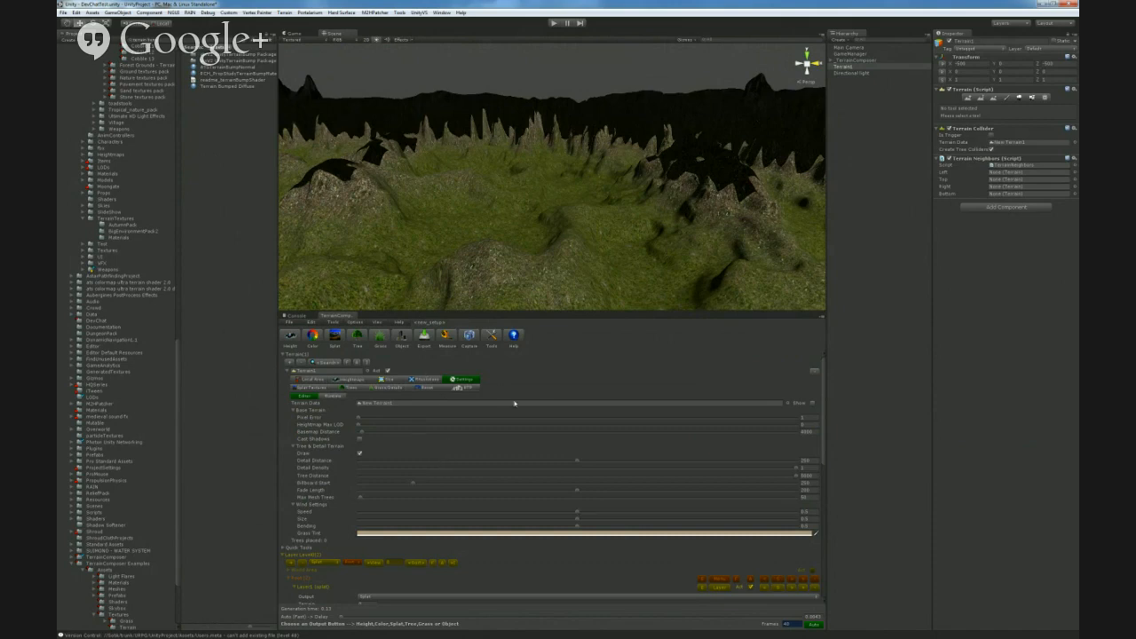
pyautogui.scroll(-2, 518, 416)
pyautogui.scroll(2, 519, 422)
pyautogui.click(1044, 98)
pyautogui.moveTo(229, 85); pyautogui.dragTo(1030, 155)
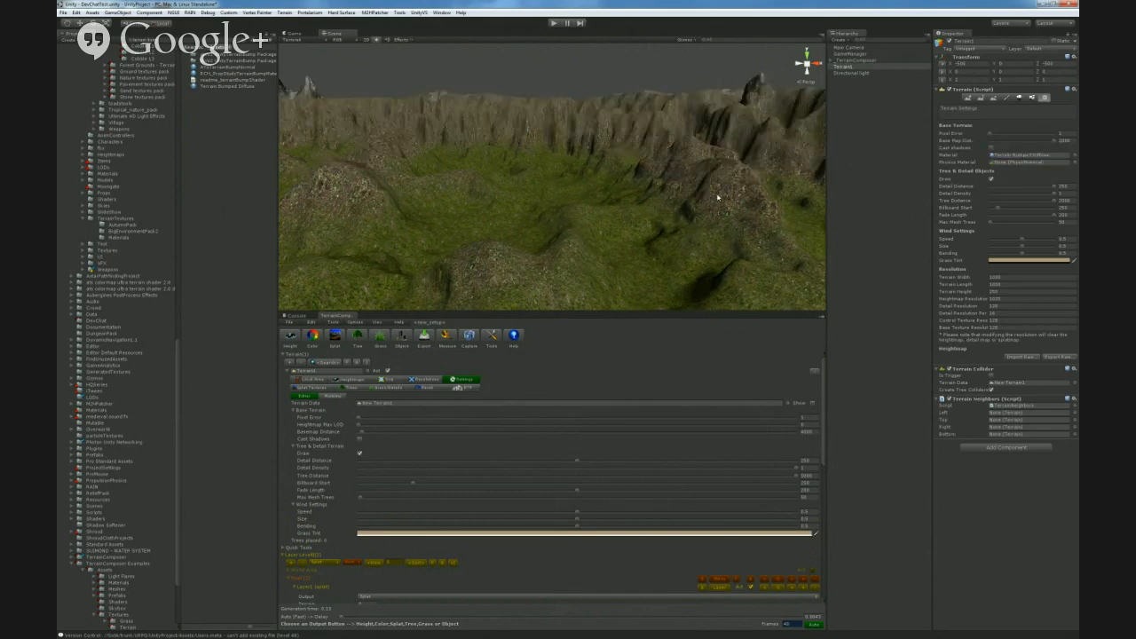
# - Select splat as the output, inspect the bumped terrain up close, and bring the splat weights into view
pyautogui.moveTo(568, 166)
pyautogui.mouseDown(button='right')
pyautogui.moveTo(456, 170)
pyautogui.moveTo(474, 160)
pyautogui.moveTo(386, 152)
pyautogui.moveTo(528, 222)
pyautogui.moveTo(535, 210)
pyautogui.mouseUp(button='right')
pyautogui.hotkey('shift', 'w')
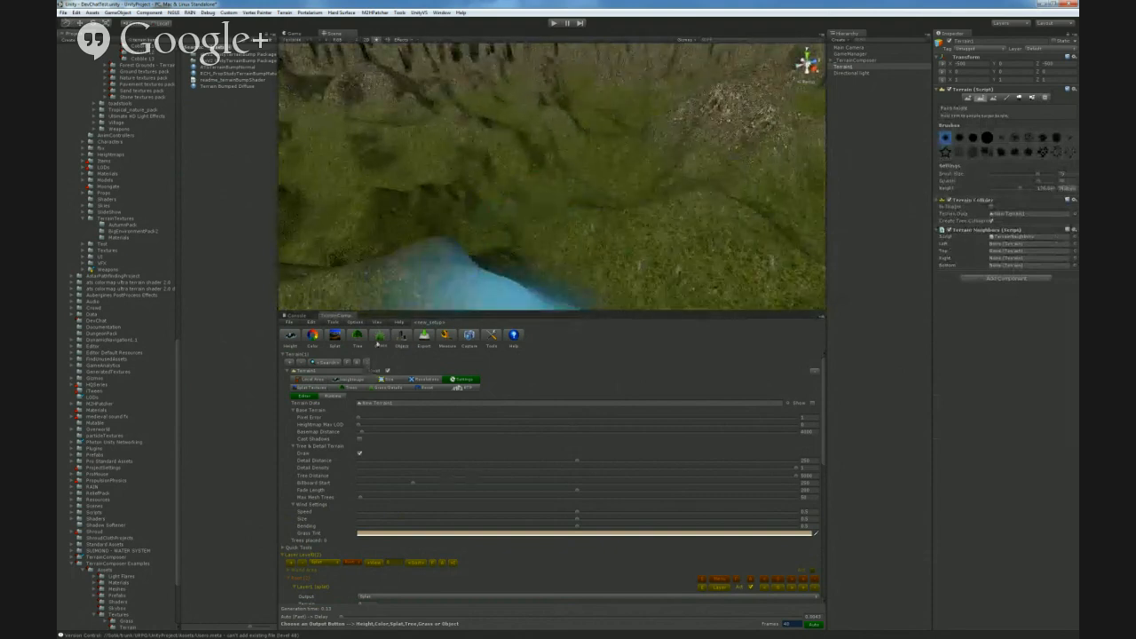
pyautogui.click(335, 338)
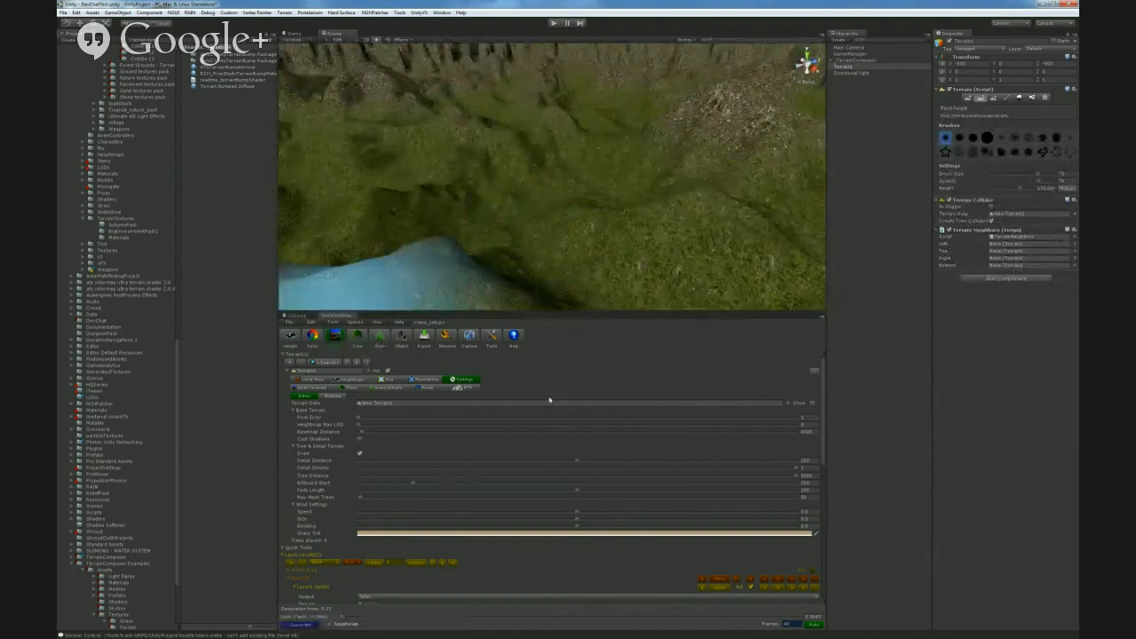
pyautogui.moveTo(604, 270); pyautogui.dragTo(555, 319, button='right')
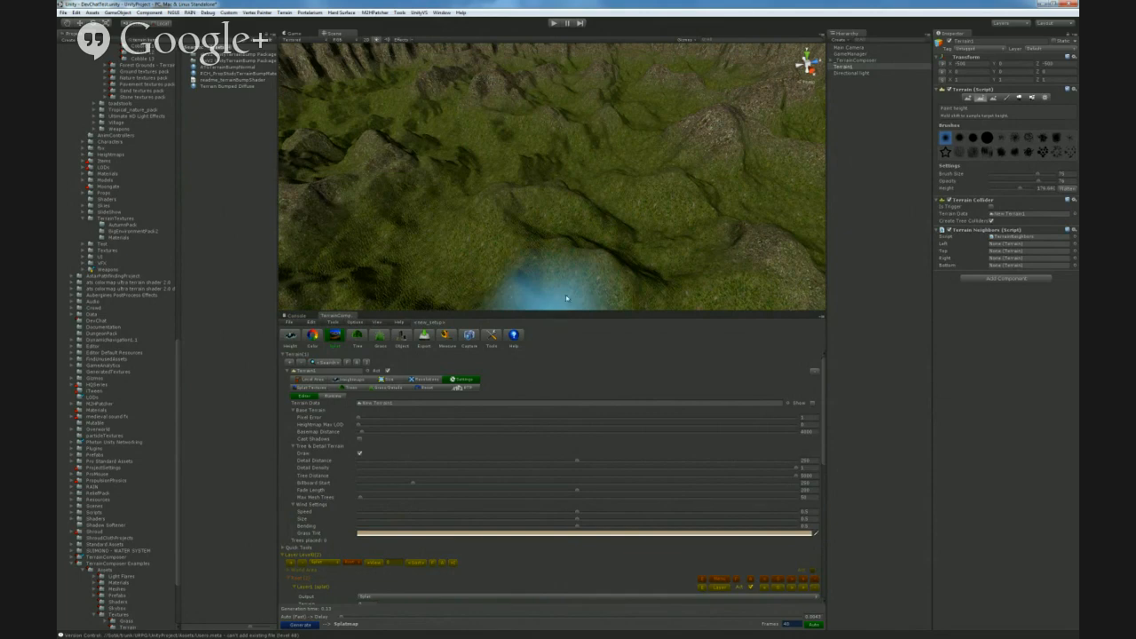
pyautogui.moveTo(572, 257)
pyautogui.mouseDown(button='right')
pyautogui.moveTo(540, 228)
pyautogui.moveTo(551, 212)
pyautogui.moveTo(584, 224)
pyautogui.moveTo(634, 213)
pyautogui.moveTo(489, 206)
pyautogui.moveTo(492, 220)
pyautogui.mouseUp(button='right')
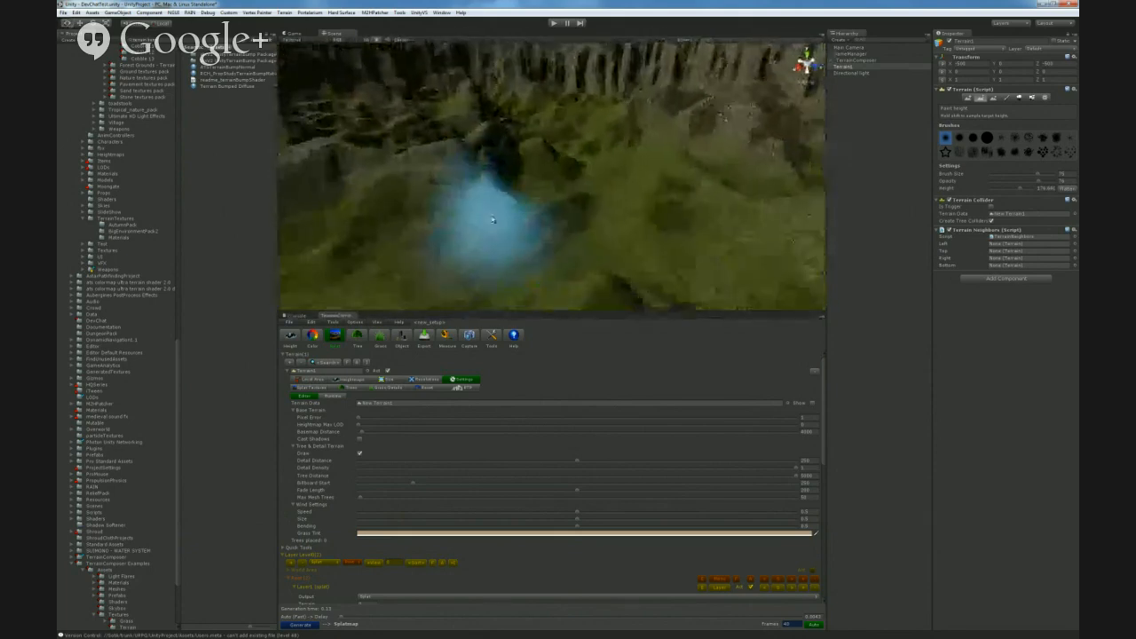
pyautogui.click(334, 336)
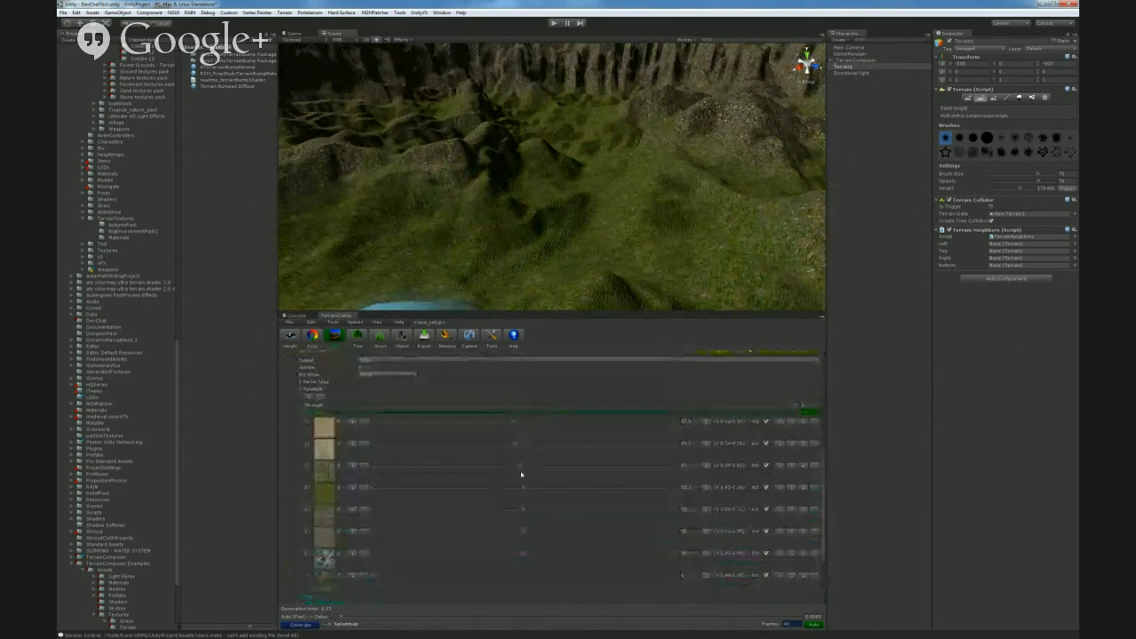
# - Adjust splat 3's weight to about 52 and change splat 4 to the same green grass texture as splat 3
pyautogui.moveTo(522, 487); pyautogui.dragTo(471, 488)
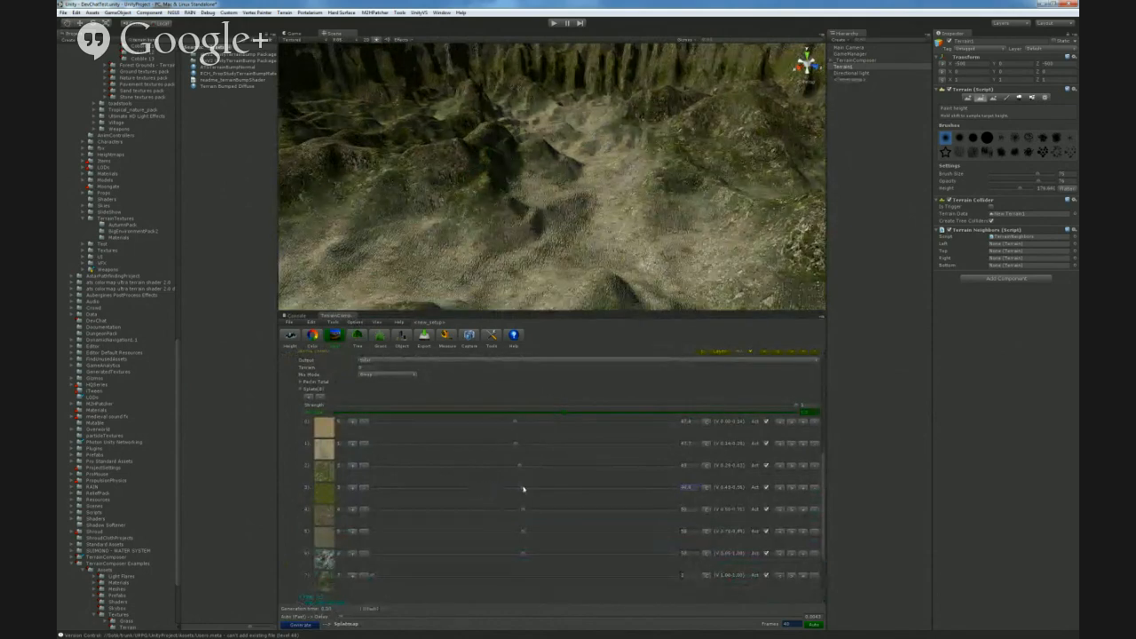
pyautogui.moveTo(533, 276); pyautogui.dragTo(641, 269, button='right')
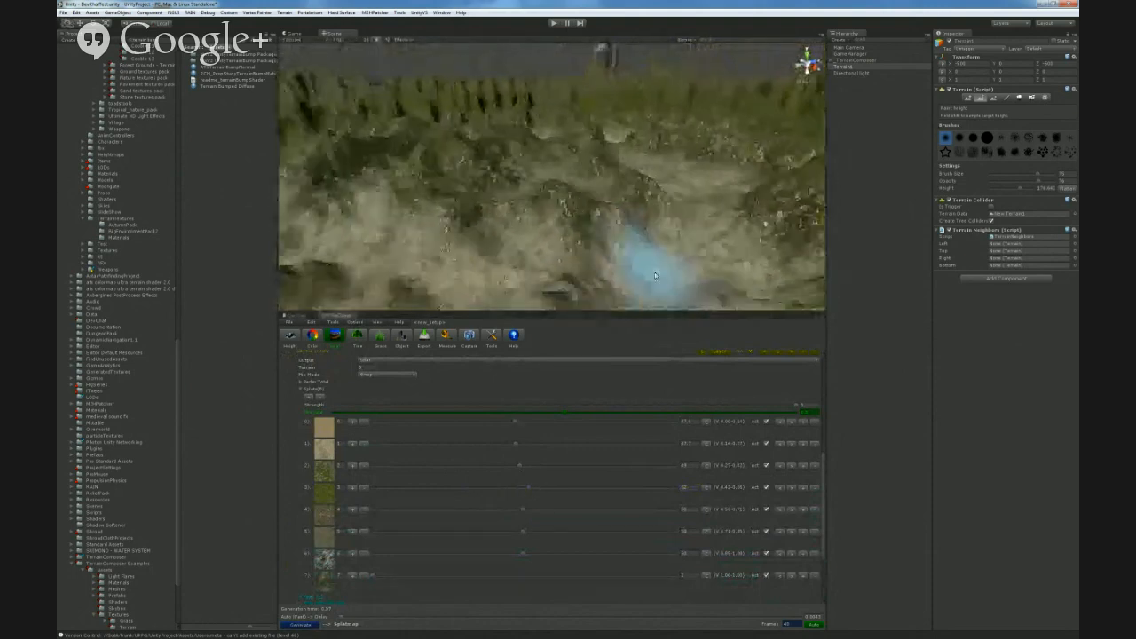
pyautogui.click(365, 512)
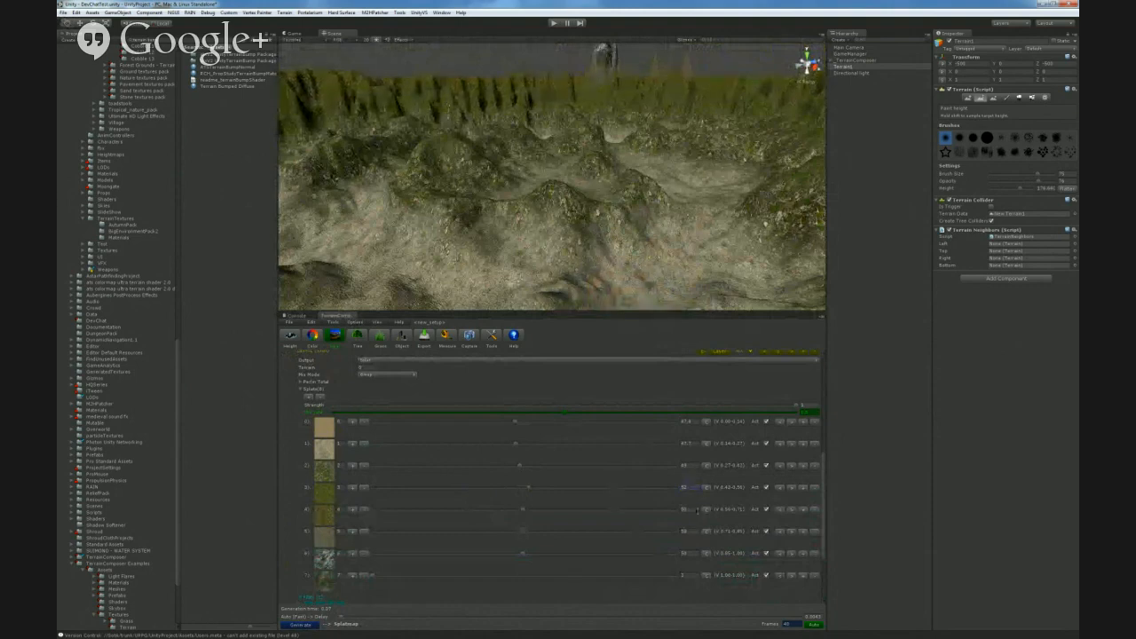
# - Raise splat 7's weight to about 69 and lower splats 0 to 6 to about 32 to 36, with splat 3 at about 26
pyautogui.moveTo(373, 576); pyautogui.dragTo(528, 581)
pyautogui.moveTo(571, 577); pyautogui.dragTo(479, 553)
pyautogui.click(479, 531)
pyautogui.click(470, 509)
pyautogui.click(472, 487)
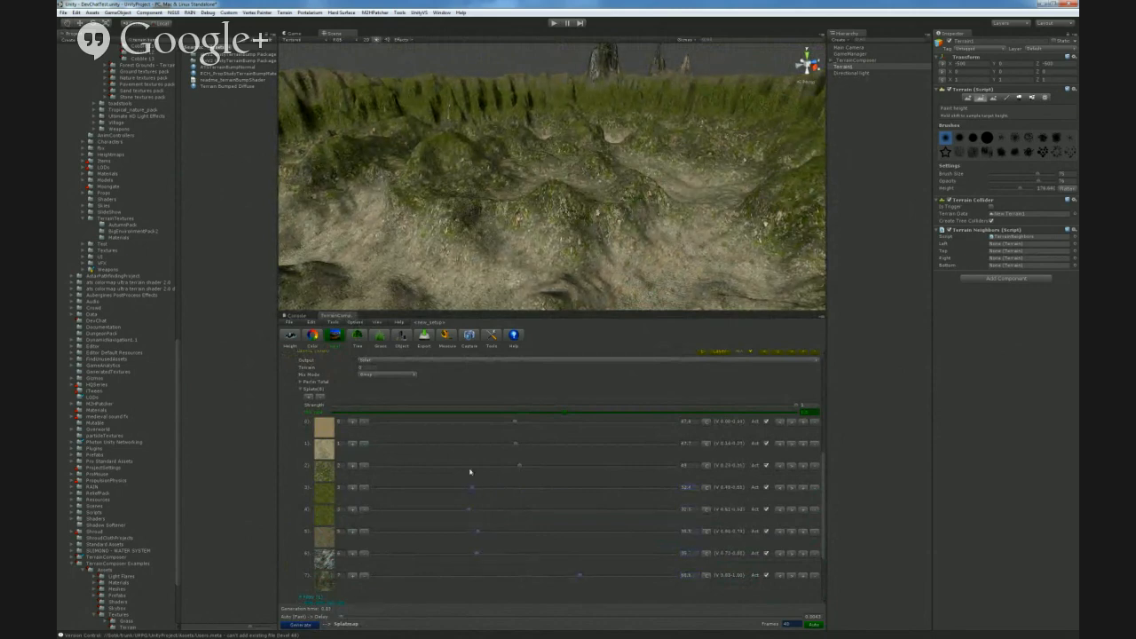
pyautogui.click(469, 443)
pyautogui.click(468, 421)
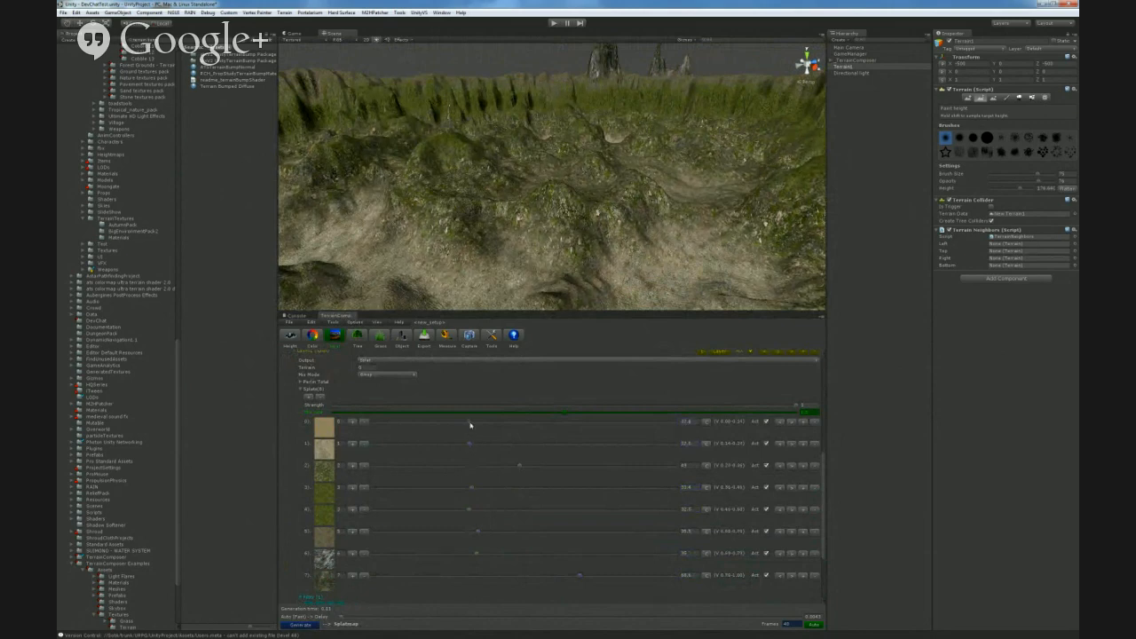
pyautogui.click(471, 465)
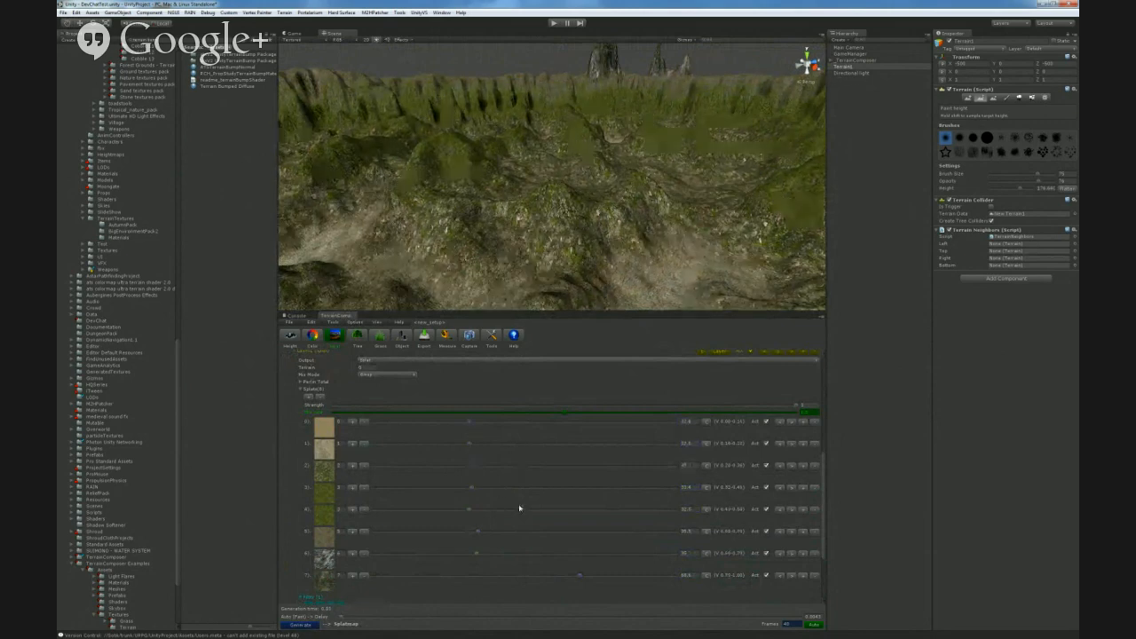
pyautogui.click(451, 487)
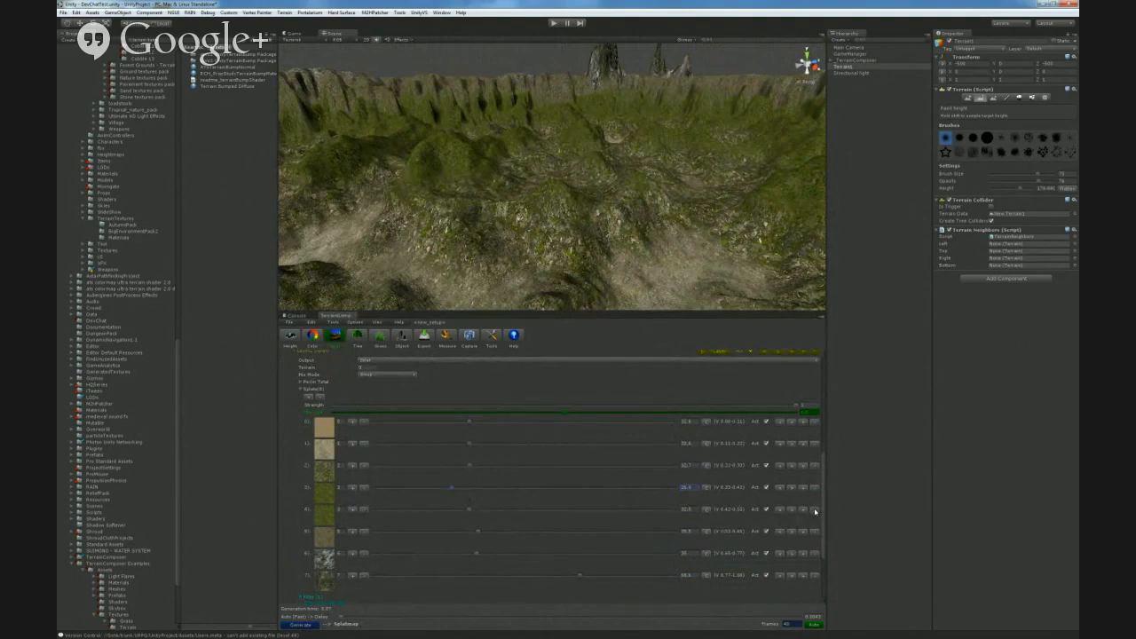
# - Remove the two green grass splats, 4 and 3, from the layer and inspect the terrain's texture balance
pyautogui.click(815, 511)
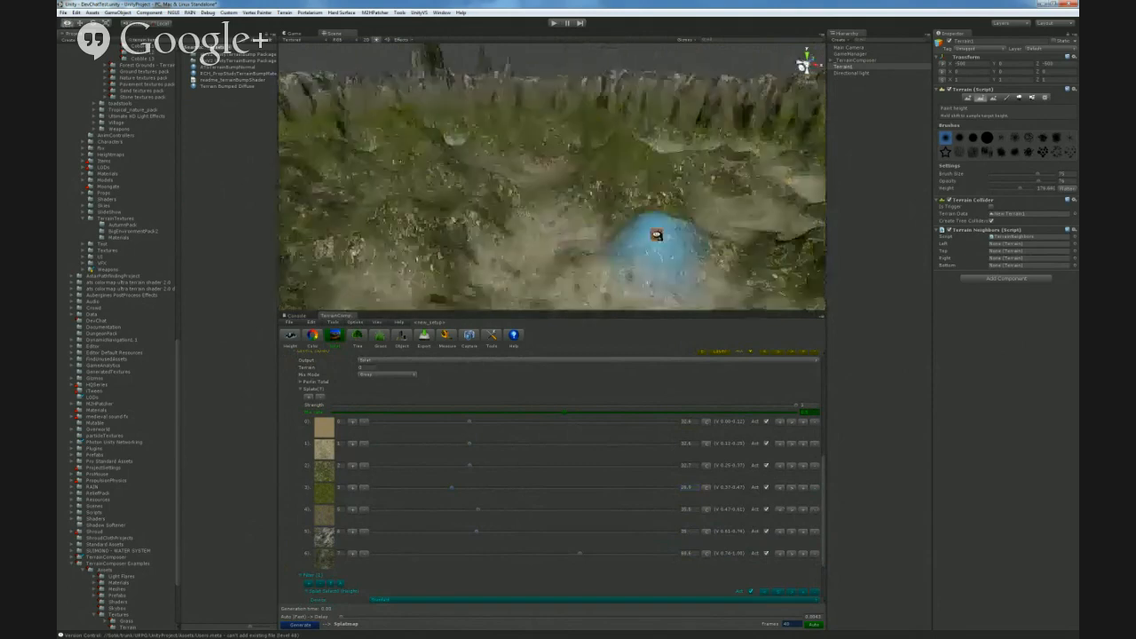
pyautogui.scroll(3, 643, 220)
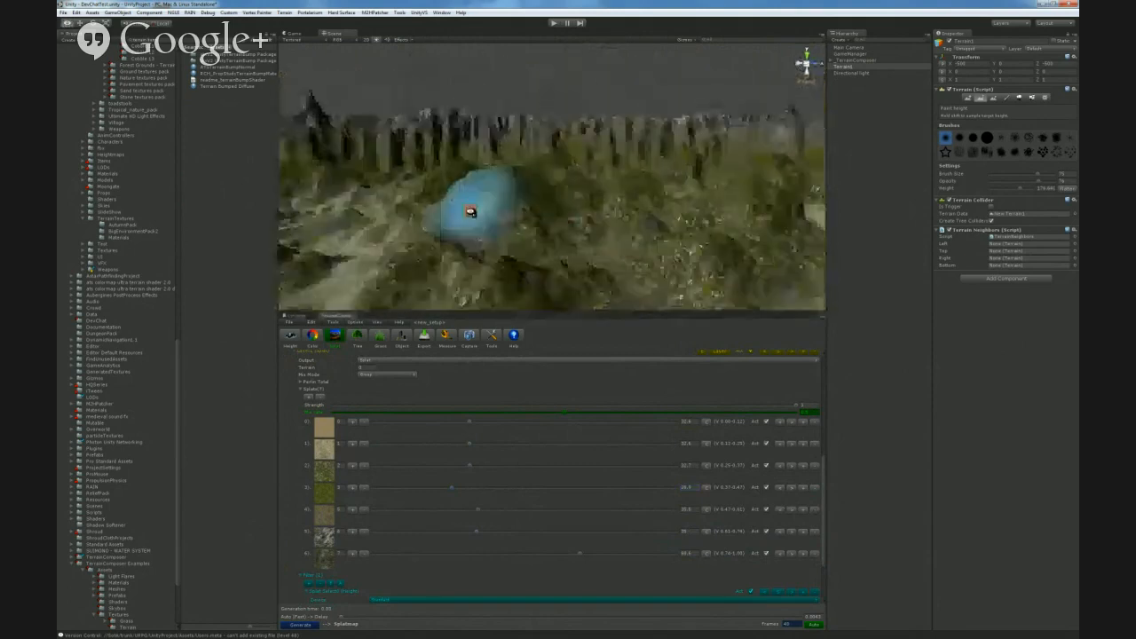
pyautogui.scroll(-2, 471, 211)
pyautogui.moveTo(408, 228)
pyautogui.mouseDown(button='right')
pyautogui.moveTo(484, 254)
pyautogui.moveTo(473, 233)
pyautogui.mouseUp(button='right')
pyautogui.press('w')
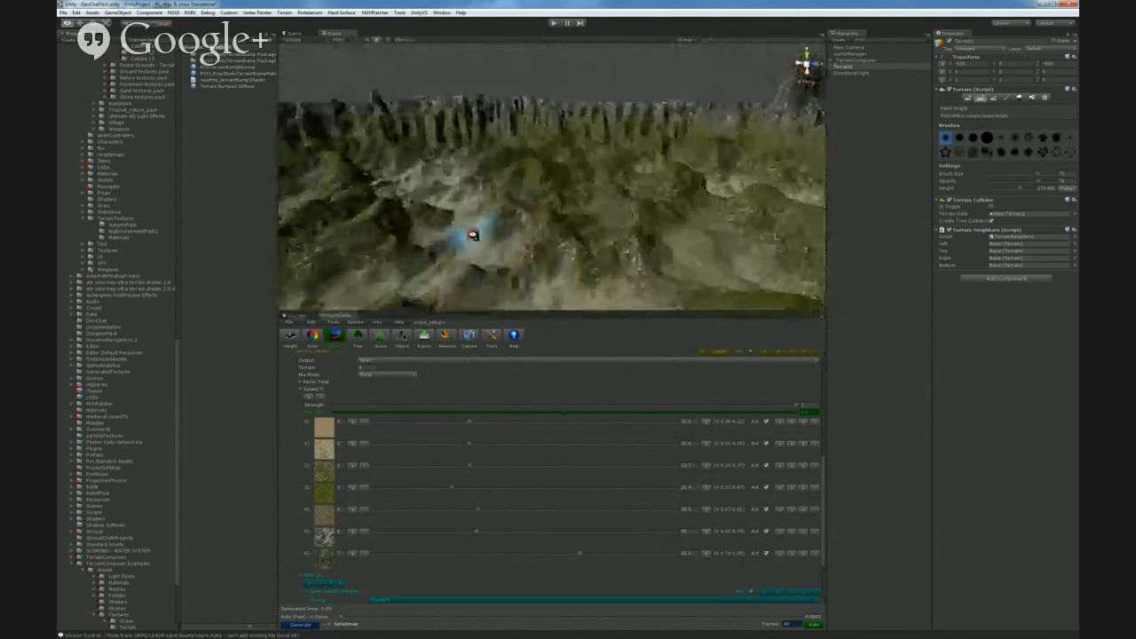
pyautogui.moveTo(461, 230)
pyautogui.mouseDown(button='right')
pyautogui.moveTo(500, 234)
pyautogui.moveTo(474, 241)
pyautogui.moveTo(471, 269)
pyautogui.mouseUp(button='right')
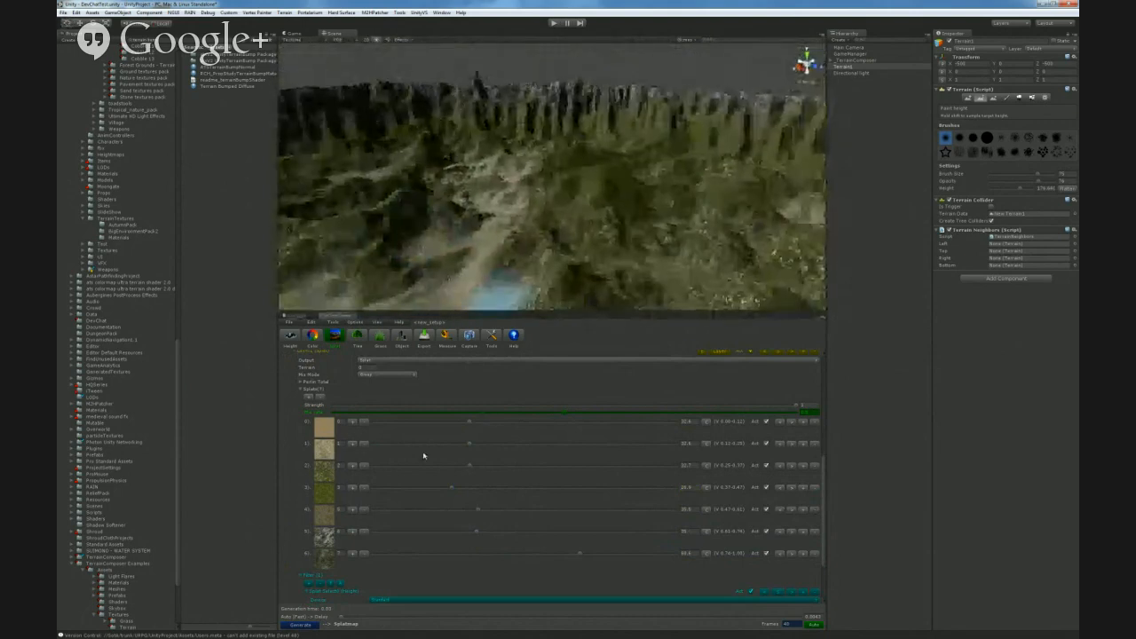
pyautogui.click(814, 488)
pyautogui.moveTo(584, 284)
pyautogui.mouseDown(button='right')
pyautogui.moveTo(500, 205)
pyautogui.moveTo(548, 213)
pyautogui.moveTo(474, 204)
pyautogui.moveTo(632, 221)
pyautogui.moveTo(667, 210)
pyautogui.moveTo(504, 166)
pyautogui.moveTo(542, 168)
pyautogui.moveTo(533, 160)
pyautogui.moveTo(587, 221)
pyautogui.mouseUp(button='right')
# - Switch to L3DT and resize the heightfield to 2048 x 2048 while retaining the same physical map size
pyautogui.hotkey('alt', 'Tab')
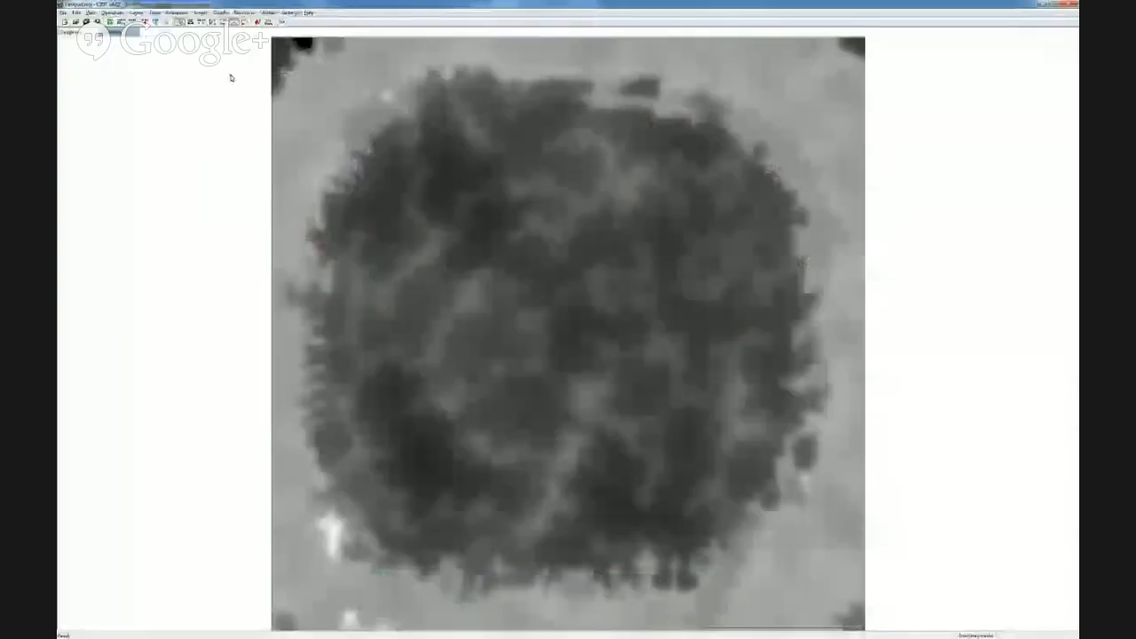
pyautogui.click(113, 12)
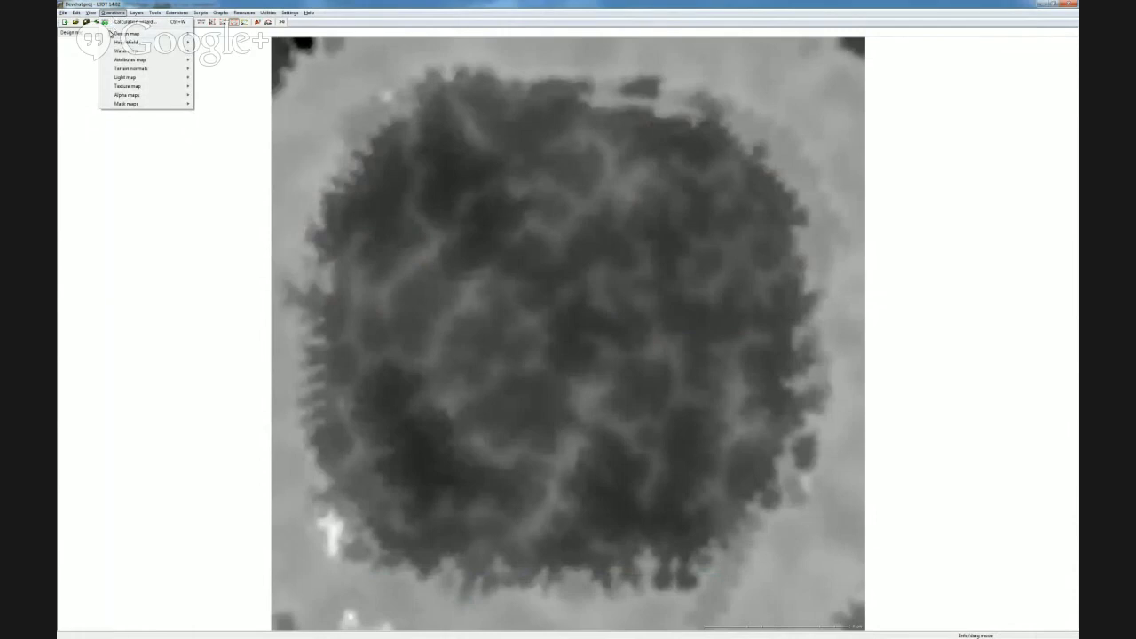
pyautogui.moveTo(90, 13)
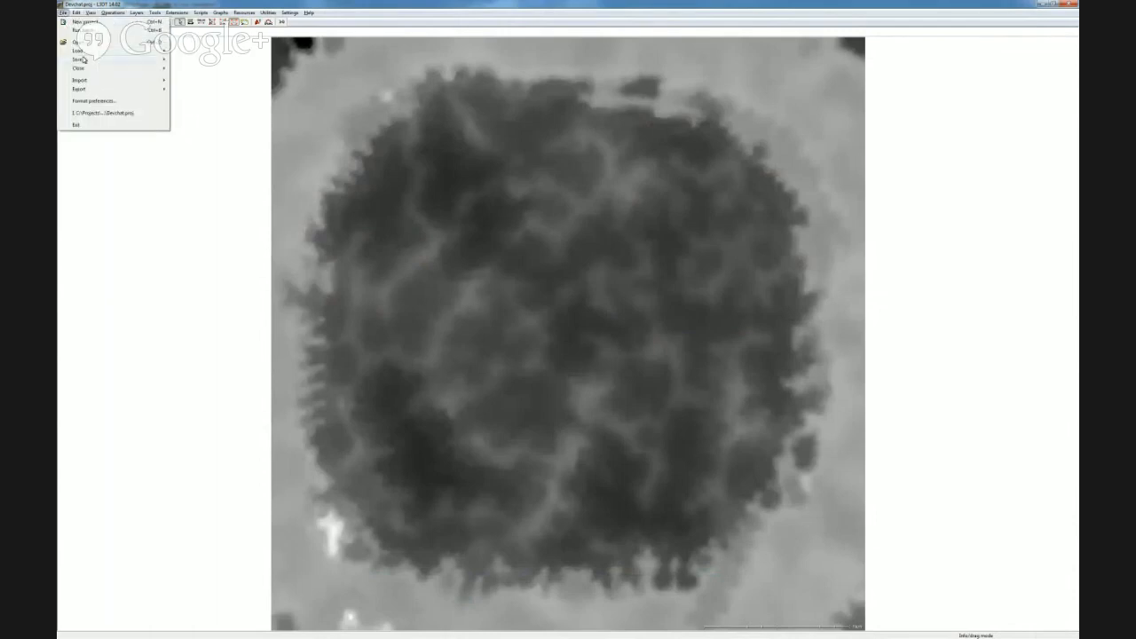
pyautogui.moveTo(81, 61)
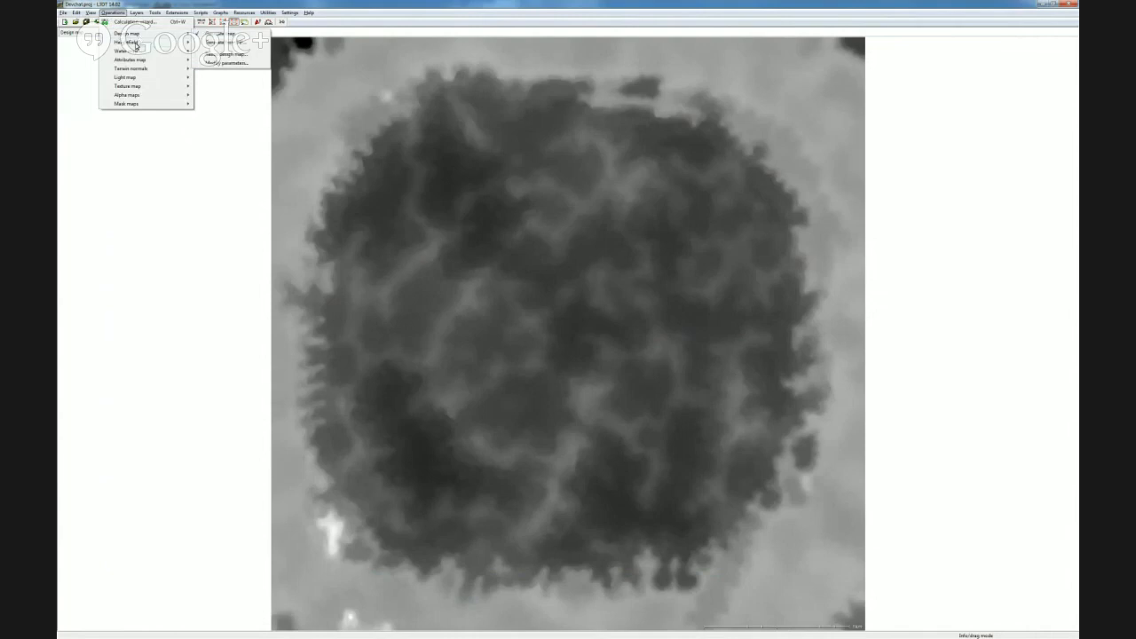
pyautogui.moveTo(137, 44)
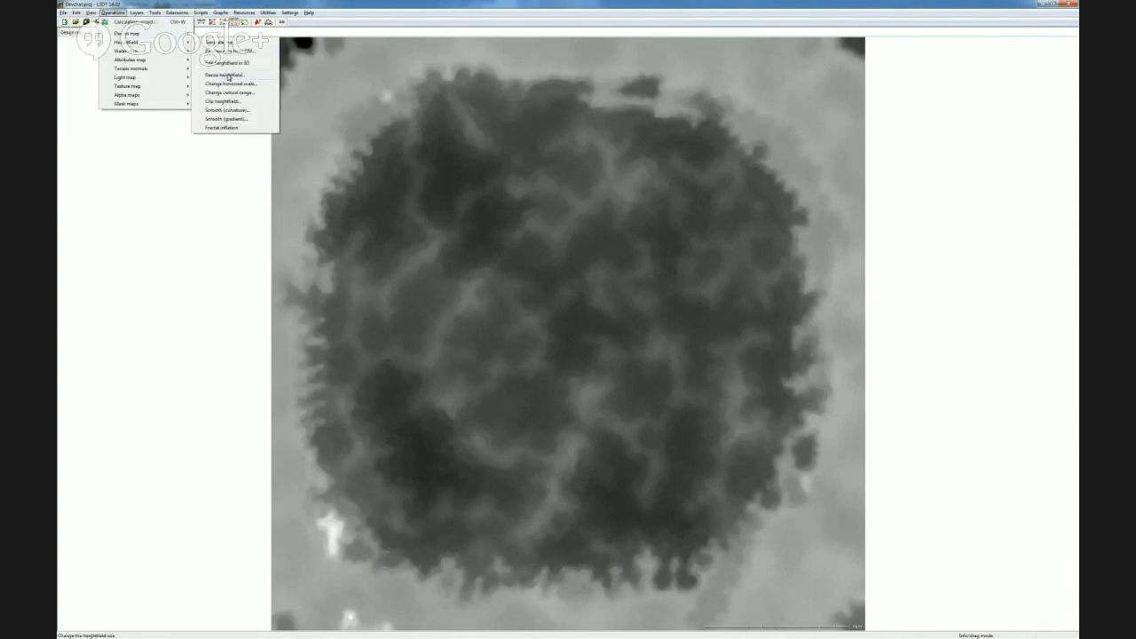
pyautogui.click(226, 74)
pyautogui.write('3048')
pyautogui.press('Tab')
pyautogui.write('2048')
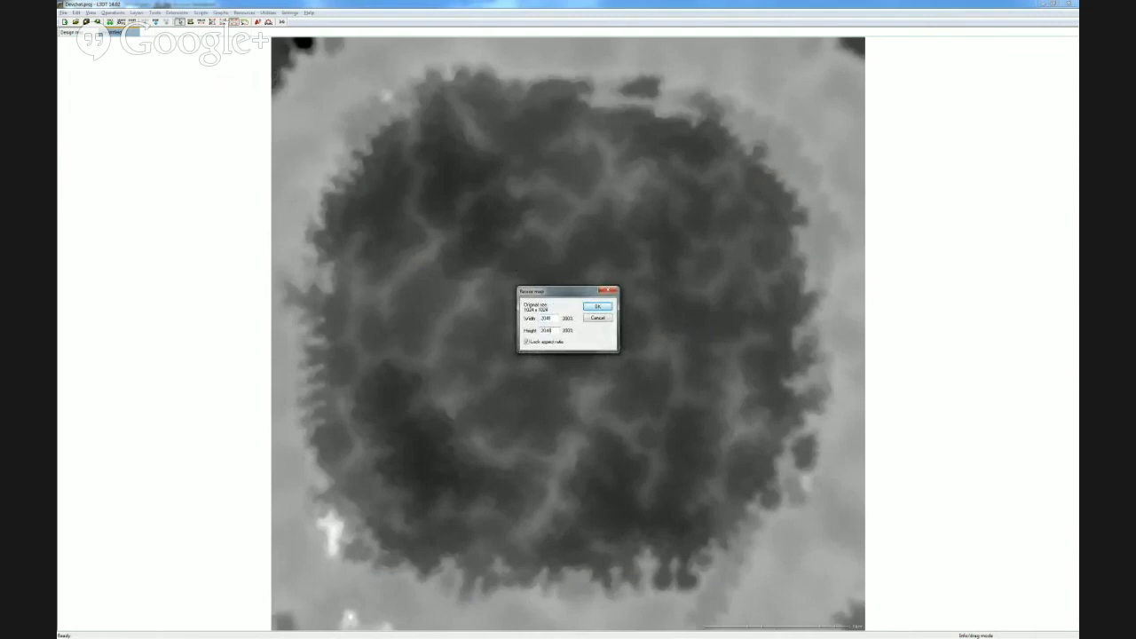
pyautogui.click(595, 307)
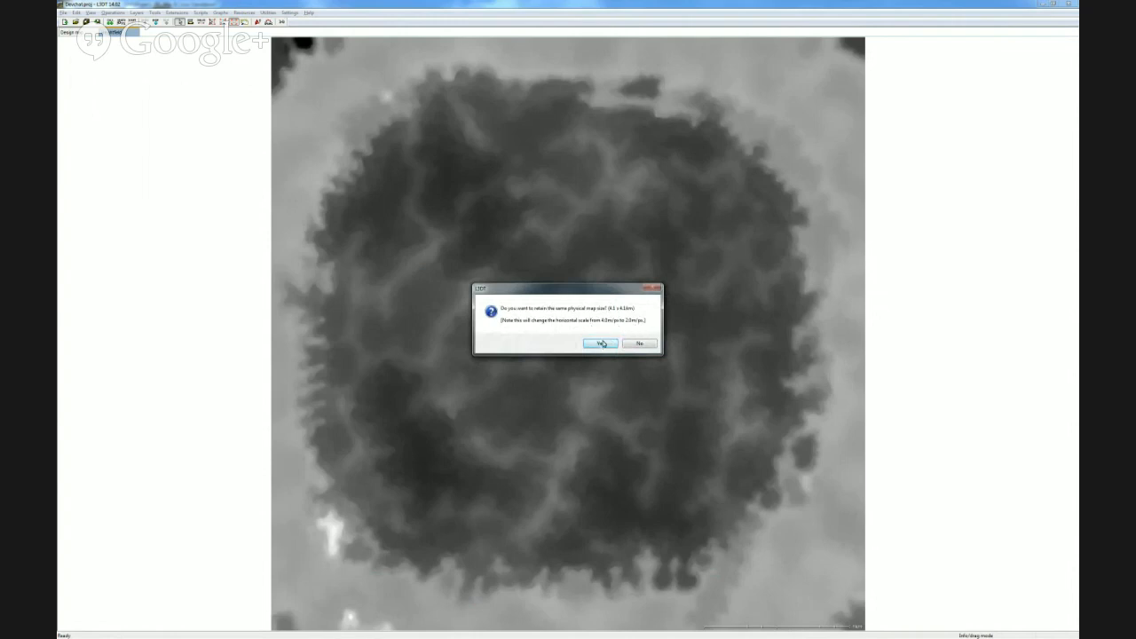
pyautogui.click(603, 343)
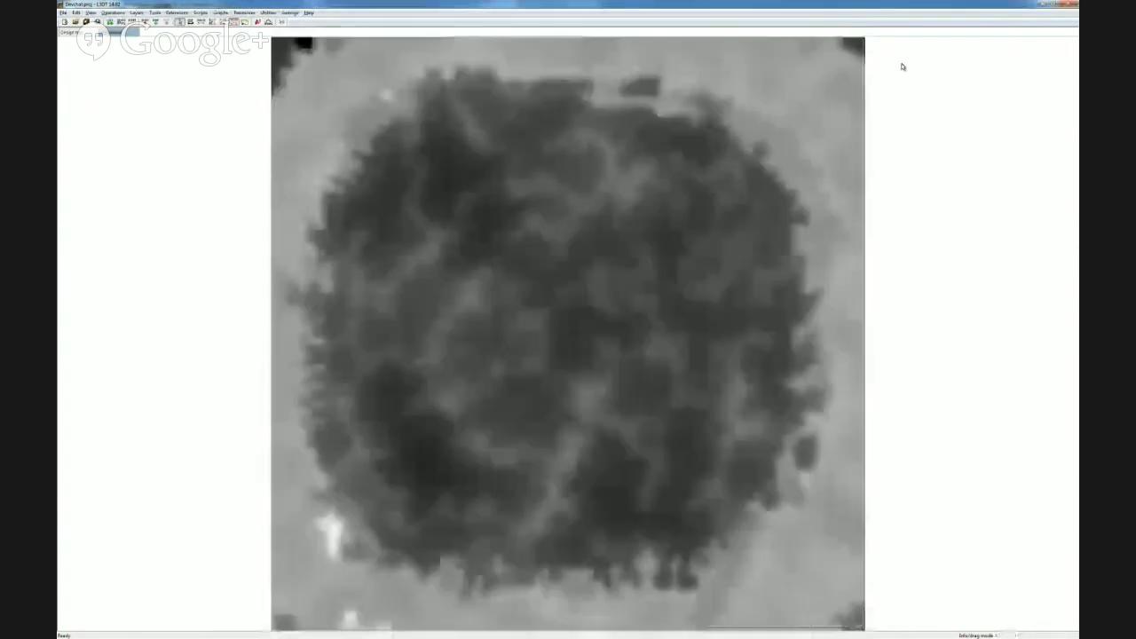
# - Switch back to Unity and examine the retextured terrain and its rocky border in the scene view
pyautogui.hotkey('alt', 'Tab')
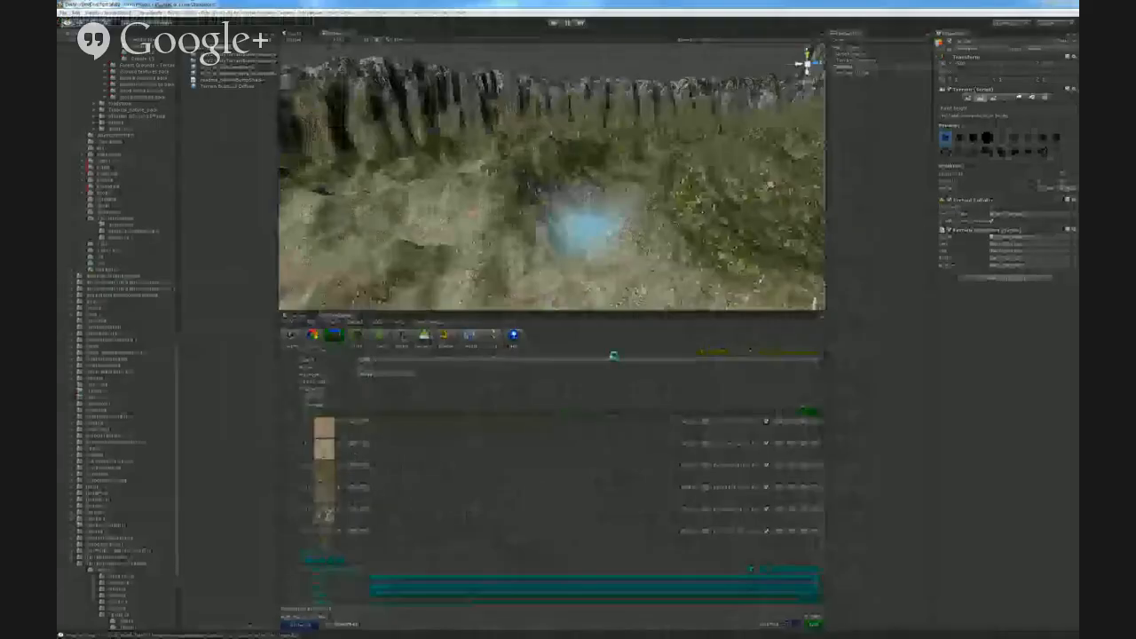
pyautogui.moveTo(614, 356)
pyautogui.mouseDown(button='right')
pyautogui.moveTo(580, 208)
pyautogui.moveTo(508, 203)
pyautogui.moveTo(616, 229)
pyautogui.moveTo(584, 244)
pyautogui.moveTo(592, 213)
pyautogui.moveTo(648, 213)
pyautogui.mouseUp(button='right')
pyautogui.press('s')
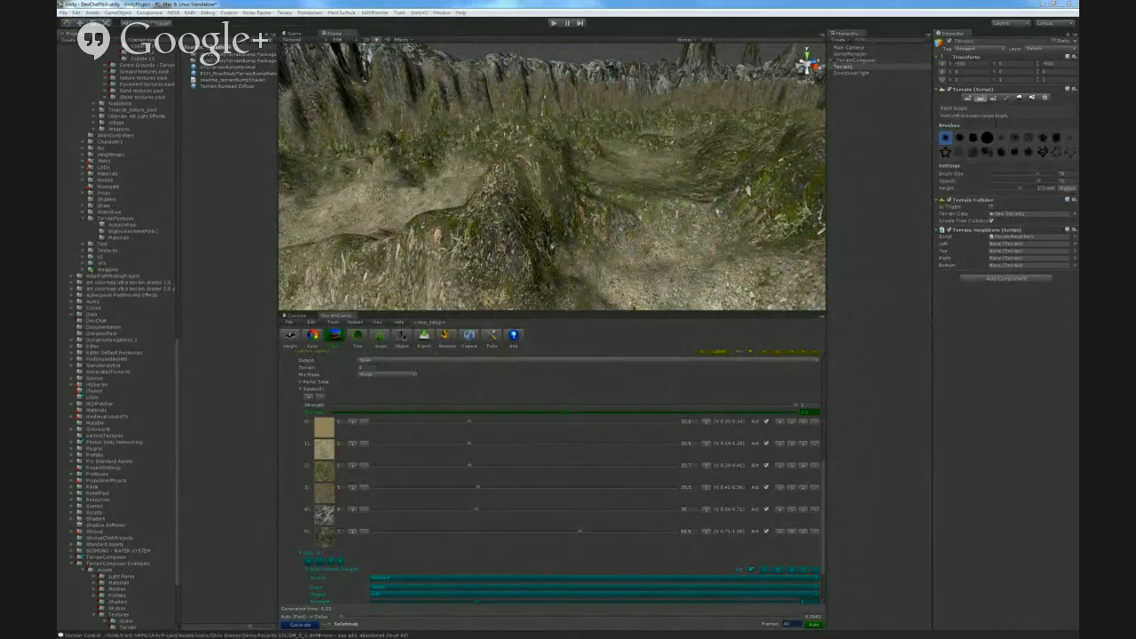
# - Show the browser's crater image search results full screen and look through them for terrain references
pyautogui.moveTo(1078, 87); pyautogui.dragTo(450, 31)
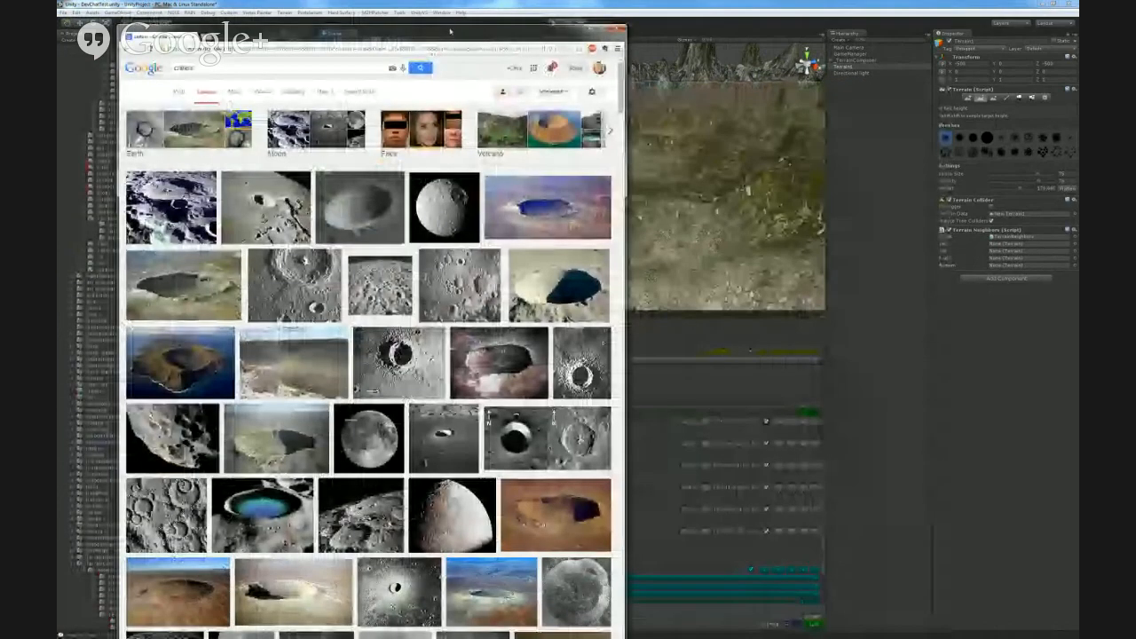
pyautogui.doubleClick(450, 31)
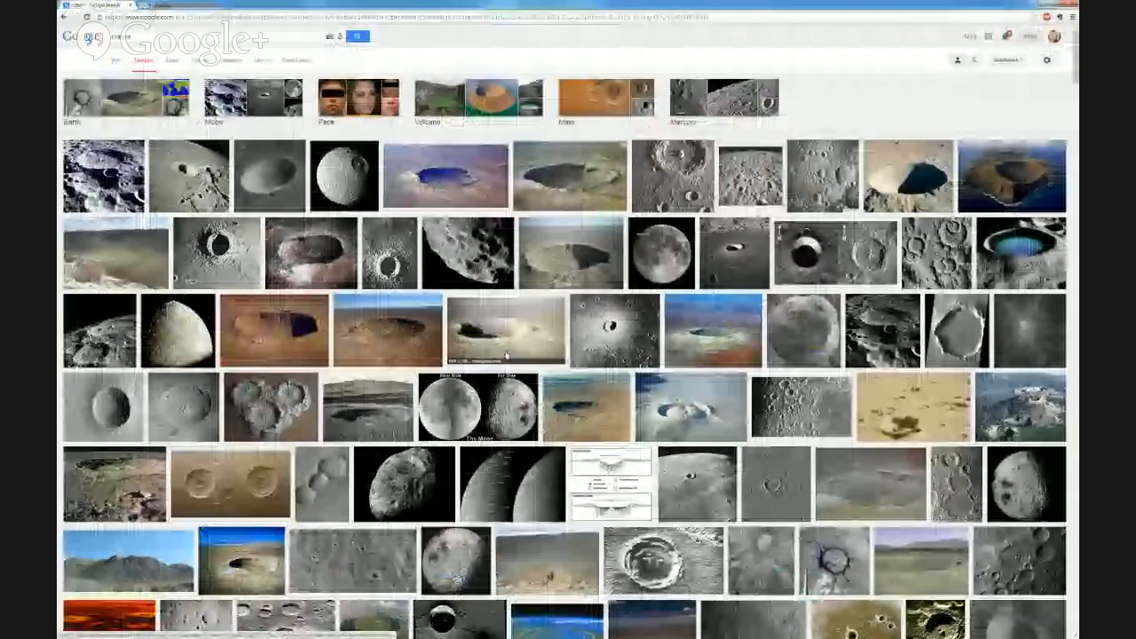
pyautogui.rightClick(441, 337)
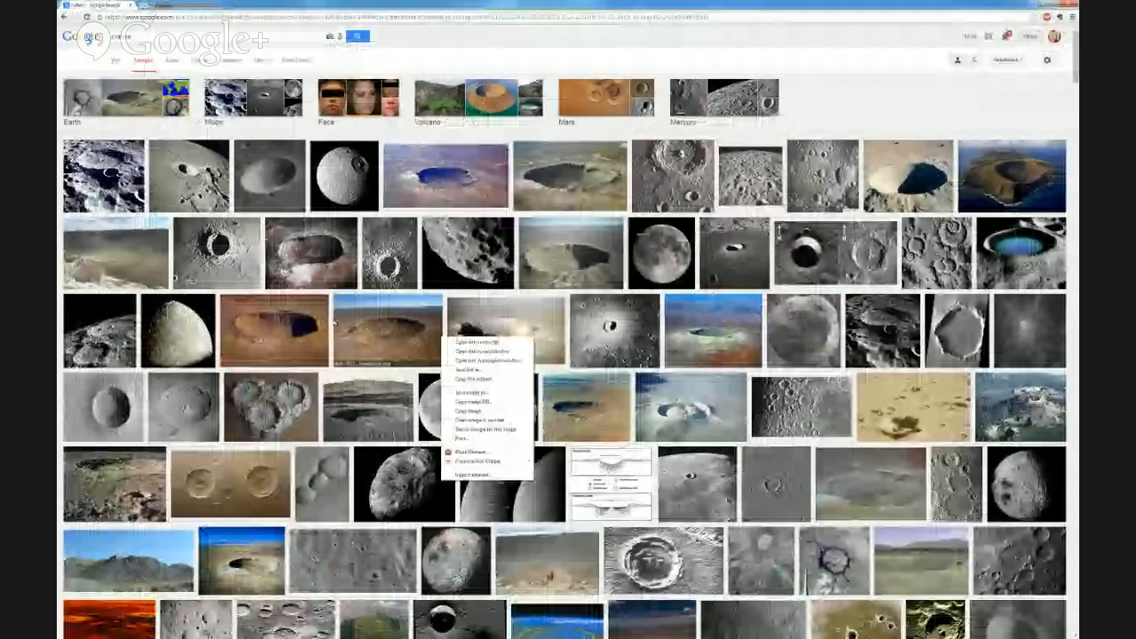
pyautogui.scroll(-2, 649, 314)
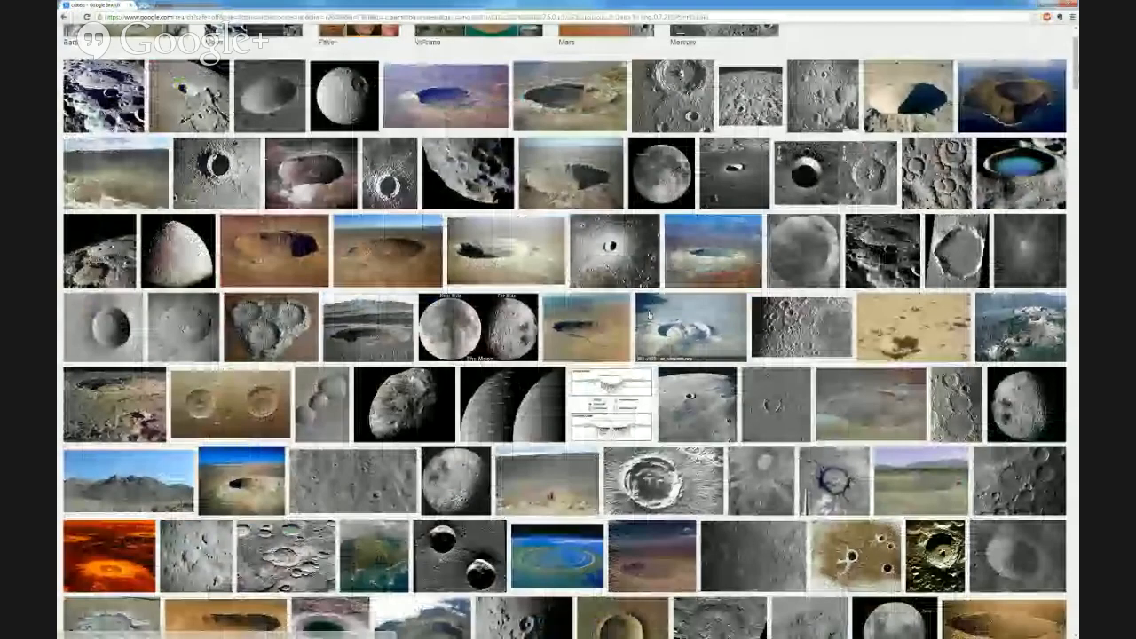
pyautogui.scroll(-10, 649, 314)
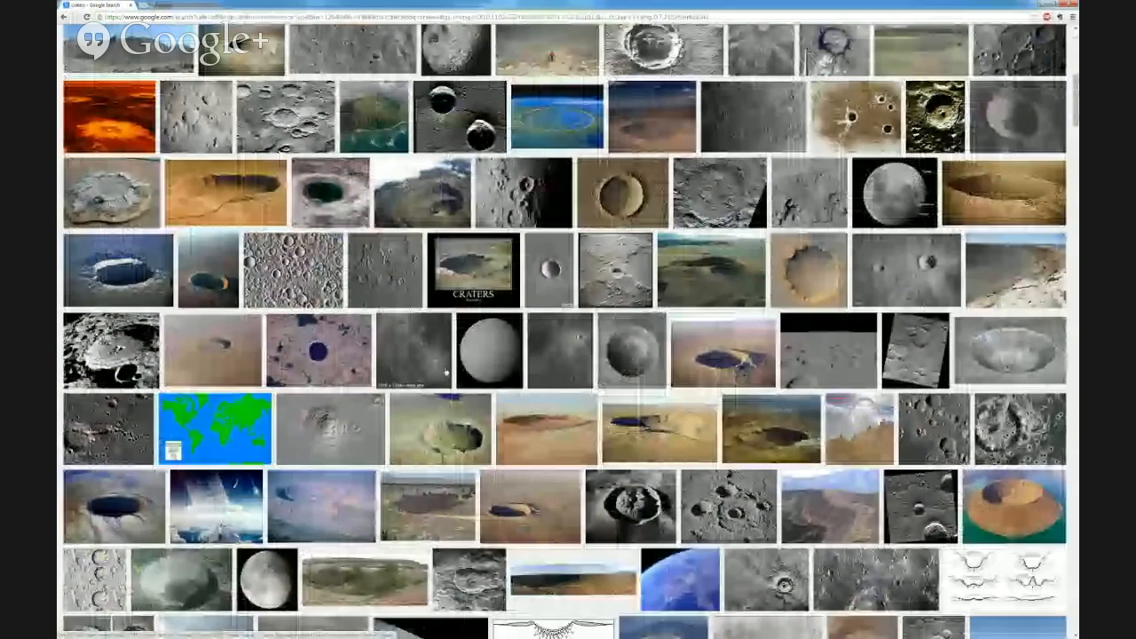
pyautogui.scroll(-9, 446, 371)
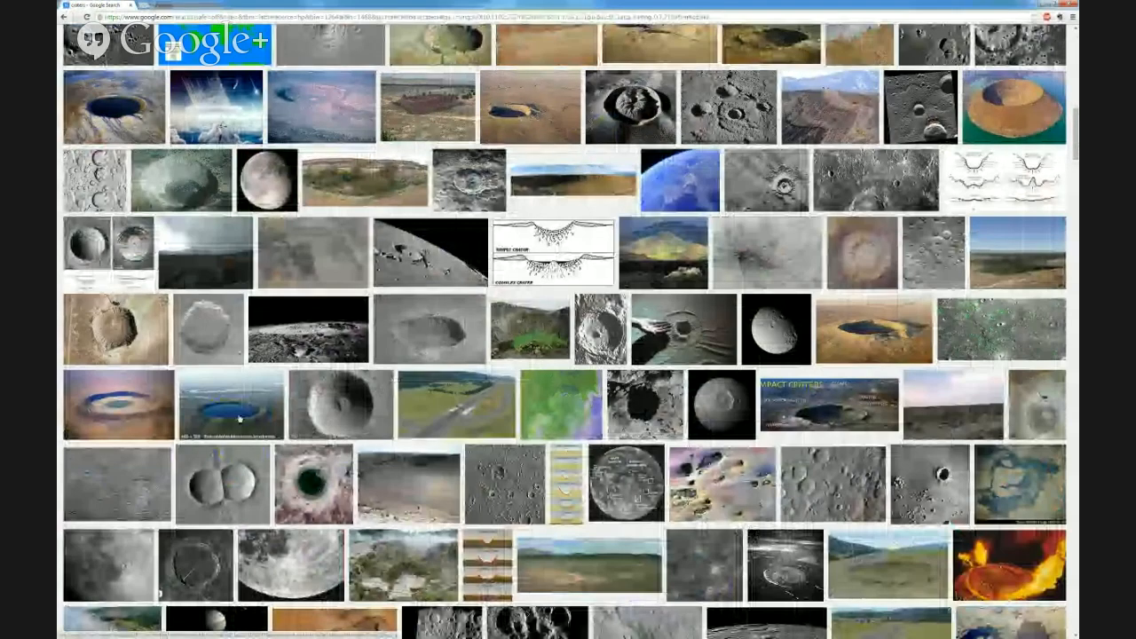
pyautogui.scroll(-4, 238, 421)
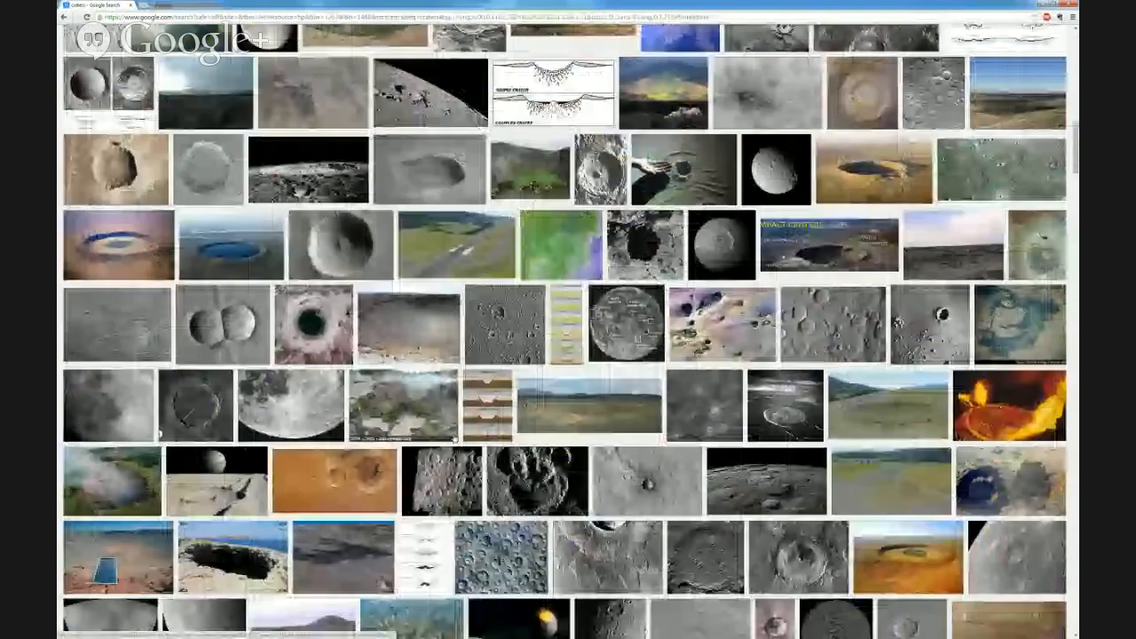
pyautogui.scroll(-4, 455, 439)
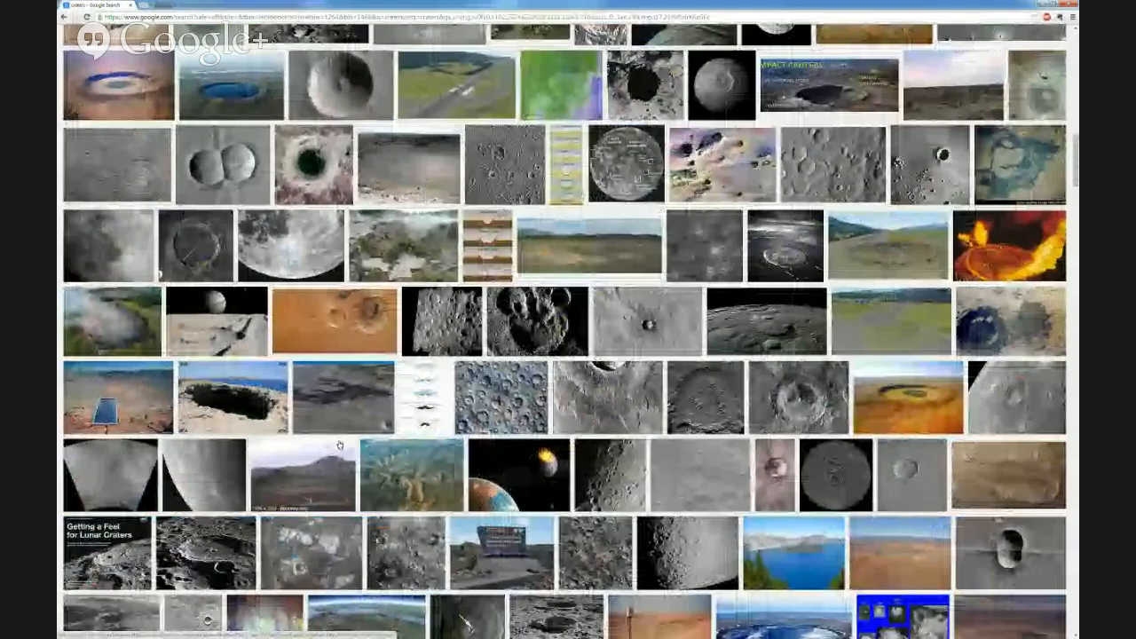
# - Preview individual crater photos among the results, including a valley landscape, a flooded crater and an eroded crater ring on Earth
pyautogui.click(429, 471)
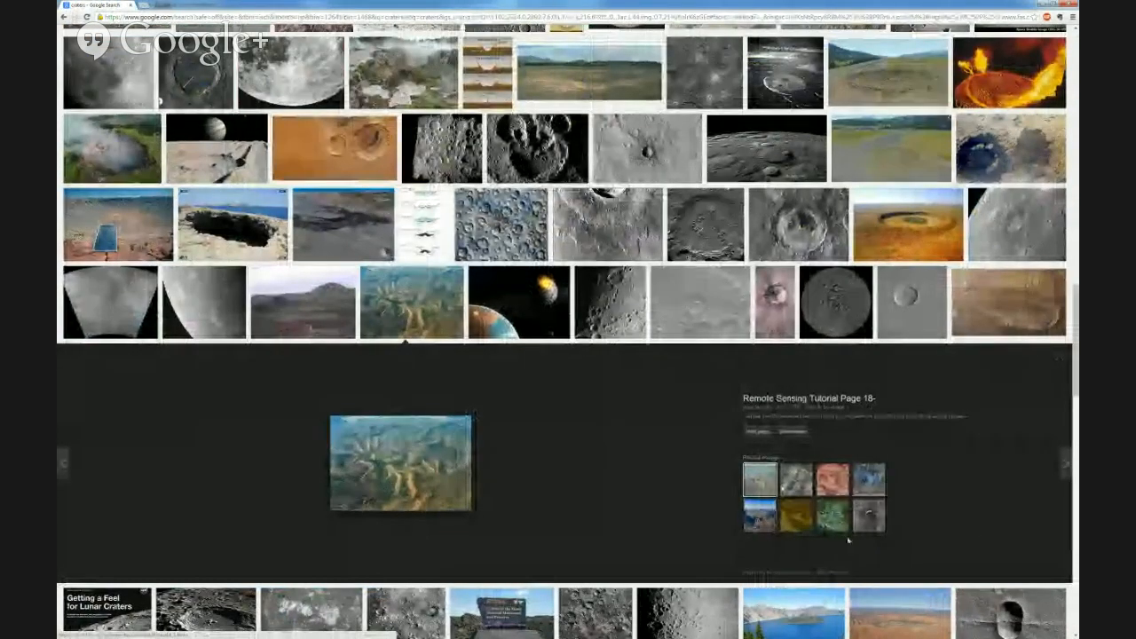
pyautogui.scroll(-5, 545, 404)
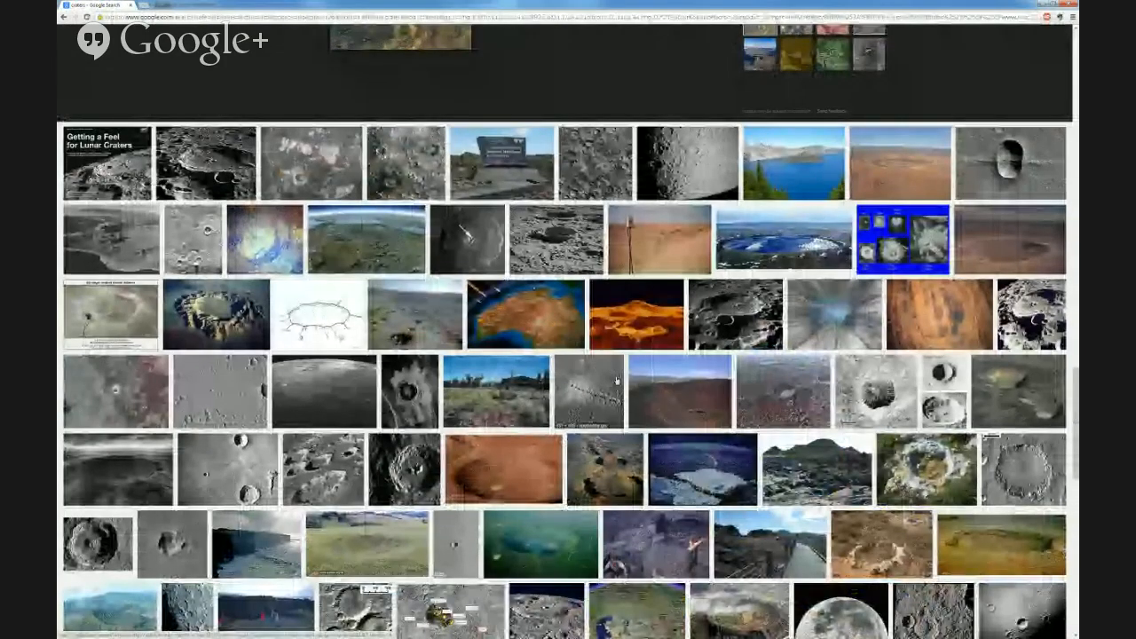
pyautogui.scroll(1, 513, 404)
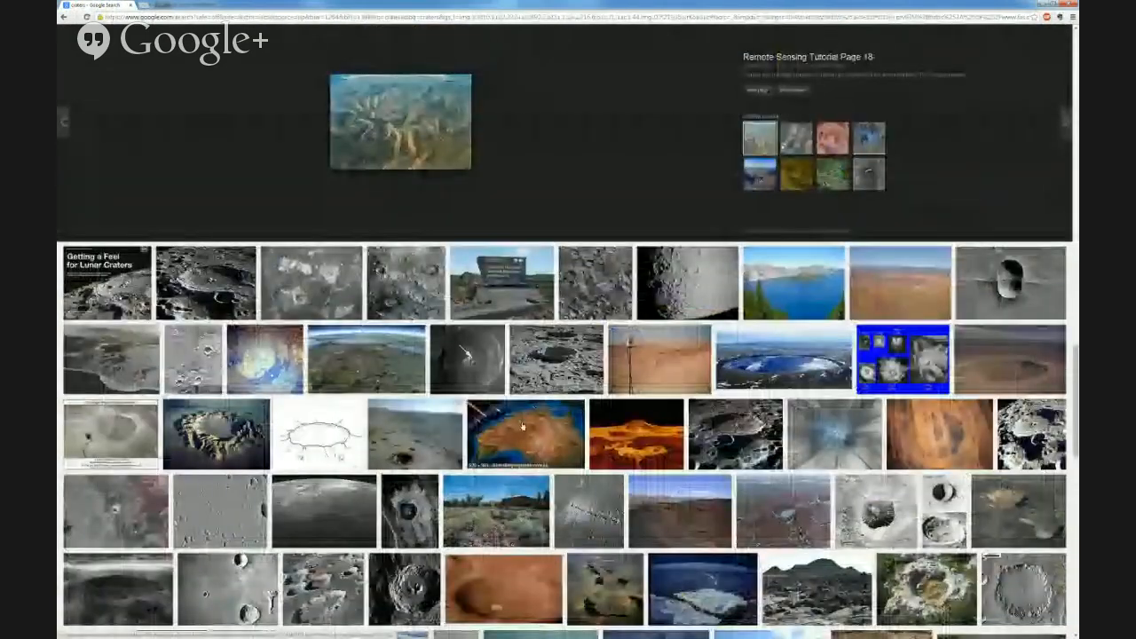
pyautogui.scroll(-4, 513, 404)
pyautogui.click(533, 348)
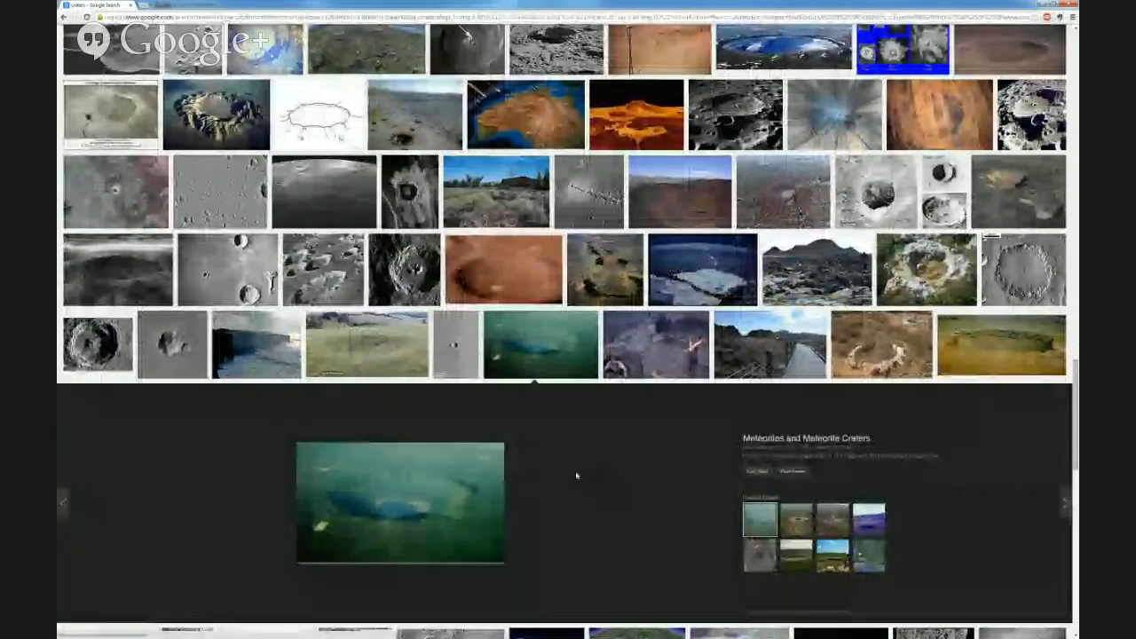
pyautogui.scroll(-2, 589, 464)
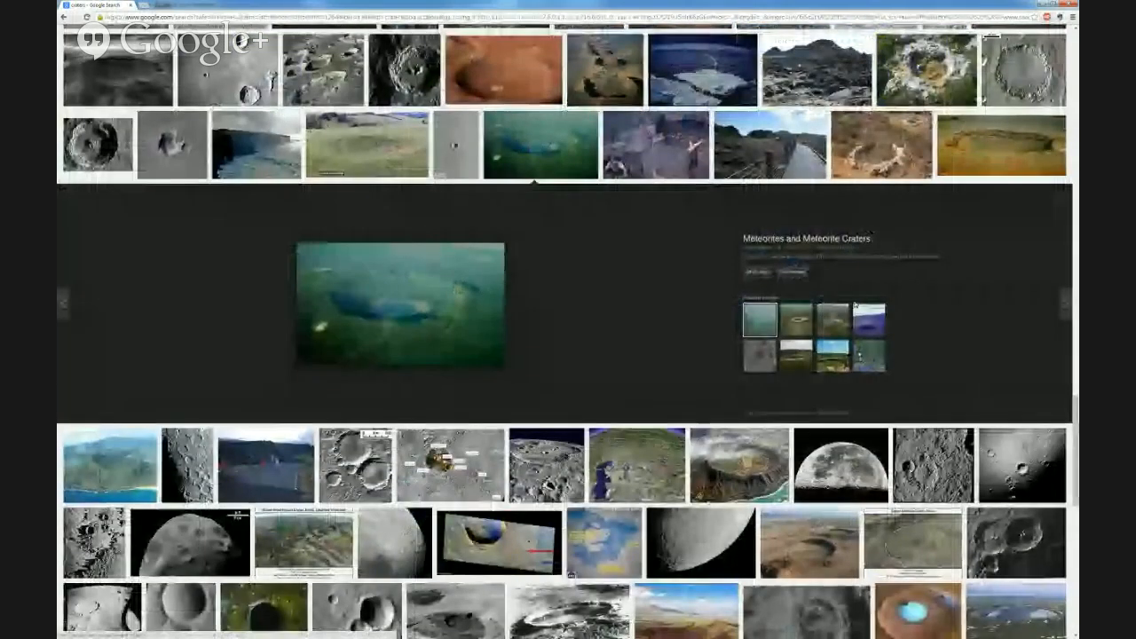
pyautogui.click(995, 153)
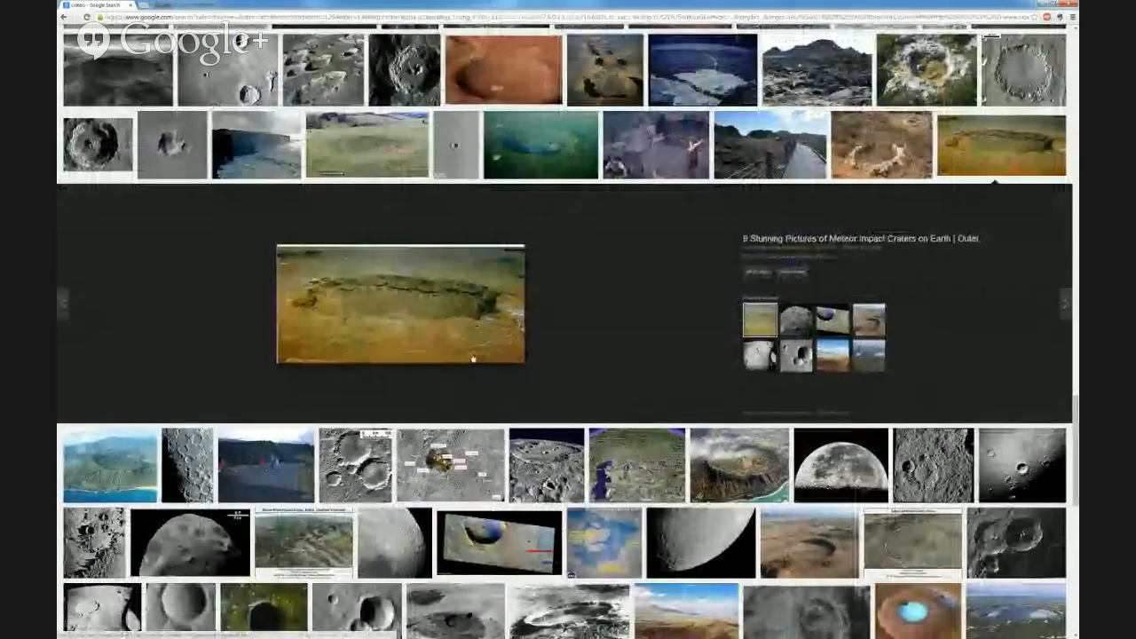
# - Browse further crater images for terrain references and preview the Craters of the Moon Lava Field photo
pyautogui.scroll(-3, 486, 353)
pyautogui.scroll(-5, 486, 353)
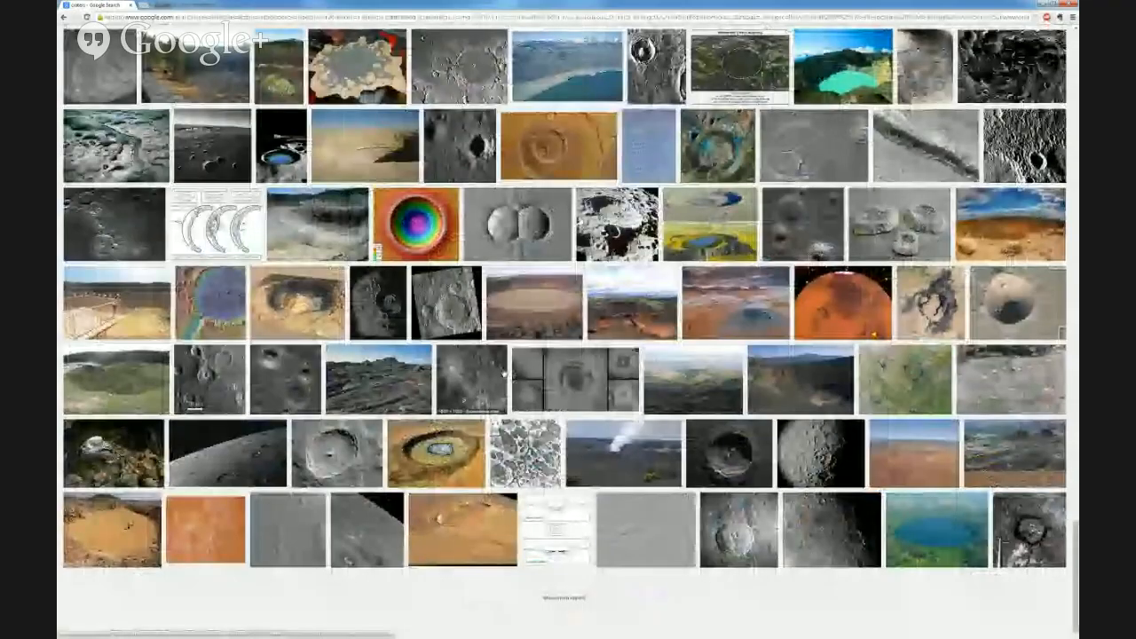
pyautogui.click(380, 381)
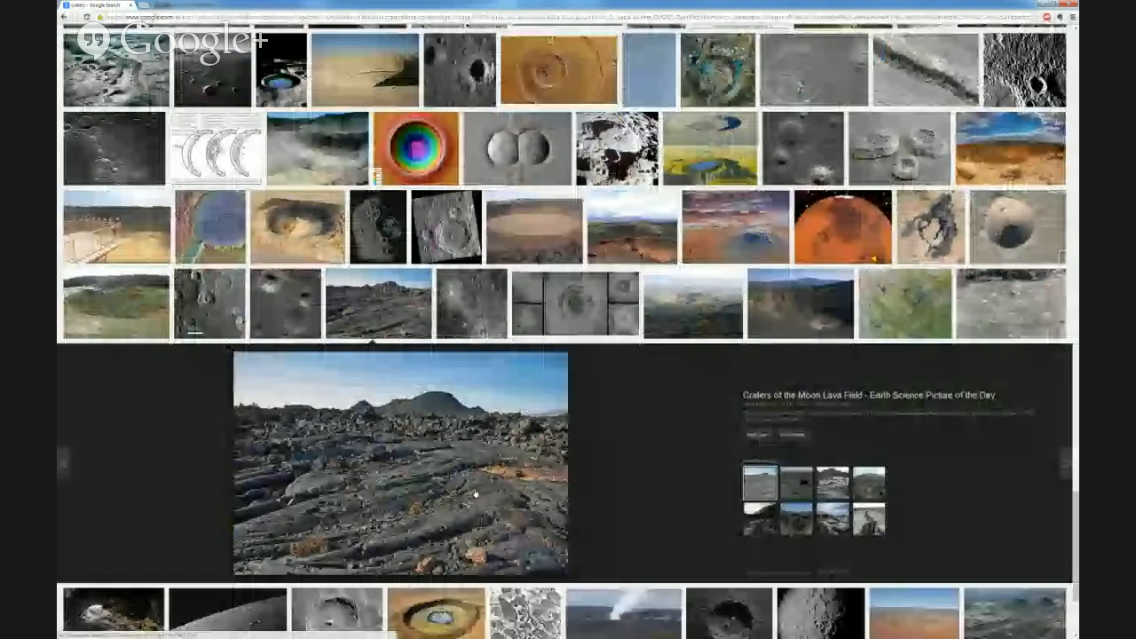
pyautogui.scroll(-2, 475, 494)
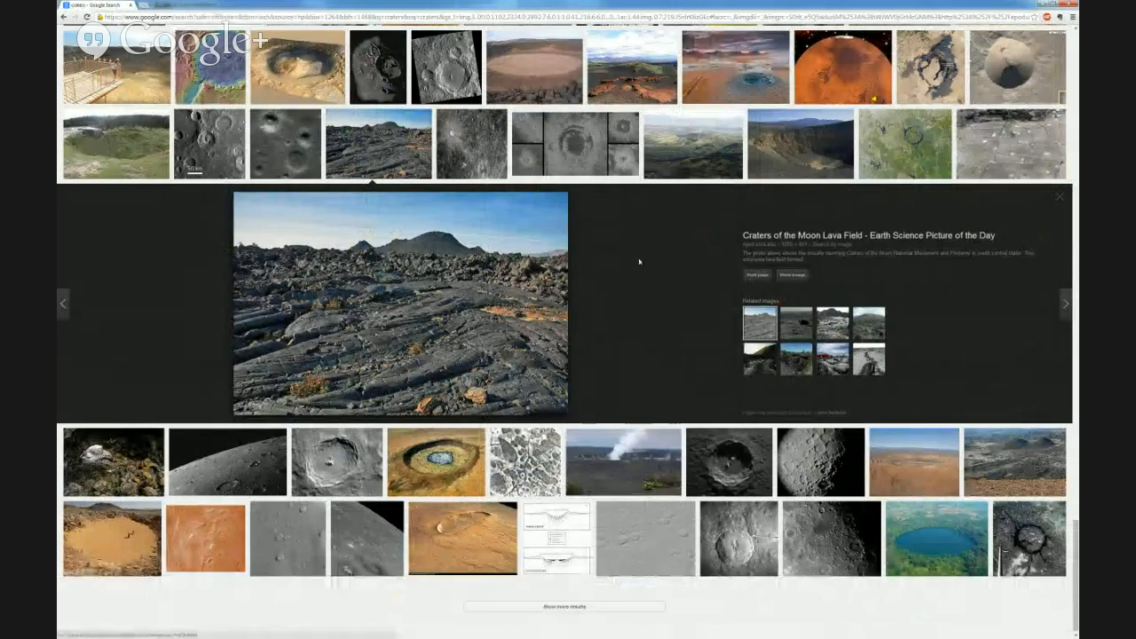
pyautogui.scroll(2, 655, 533)
pyautogui.scroll(10, 630, 275)
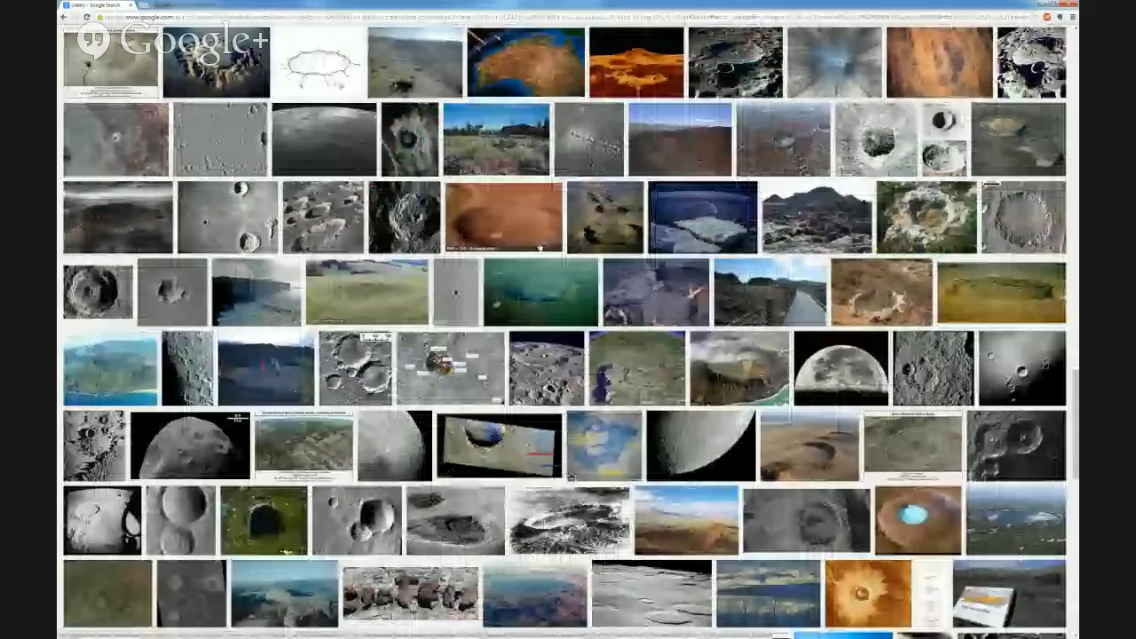
pyautogui.scroll(10, 568, 328)
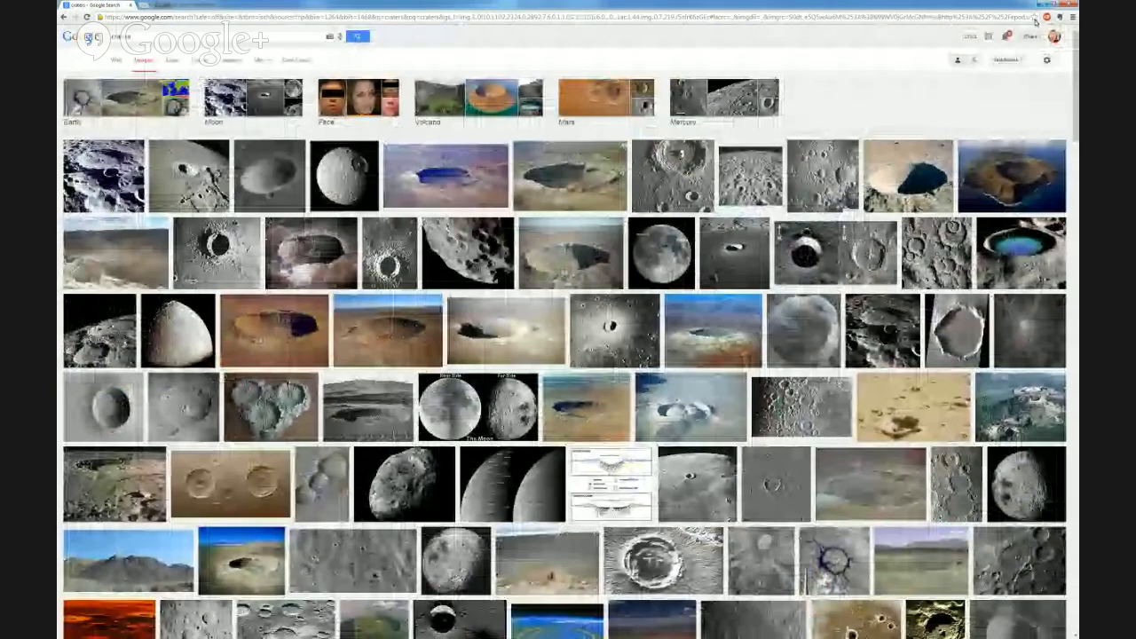
# - Open the source web page of a crater image, skim its article, and return to Unity
pyautogui.click(1012, 175)
pyautogui.click(426, 330)
pyautogui.scroll(-5, 567, 295)
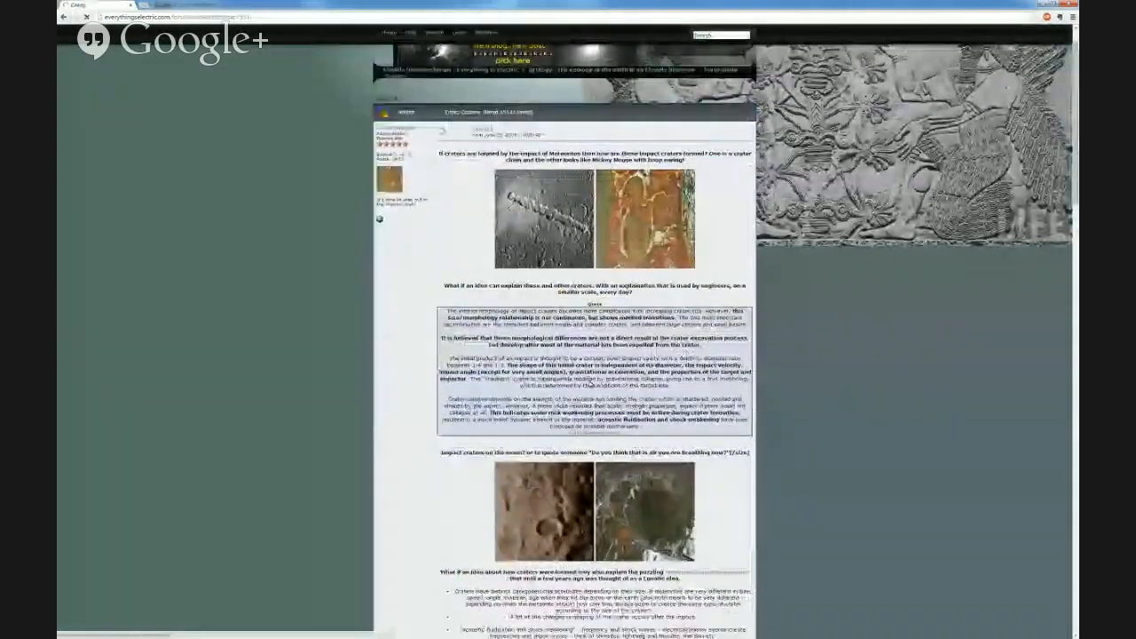
pyautogui.click(1048, 3)
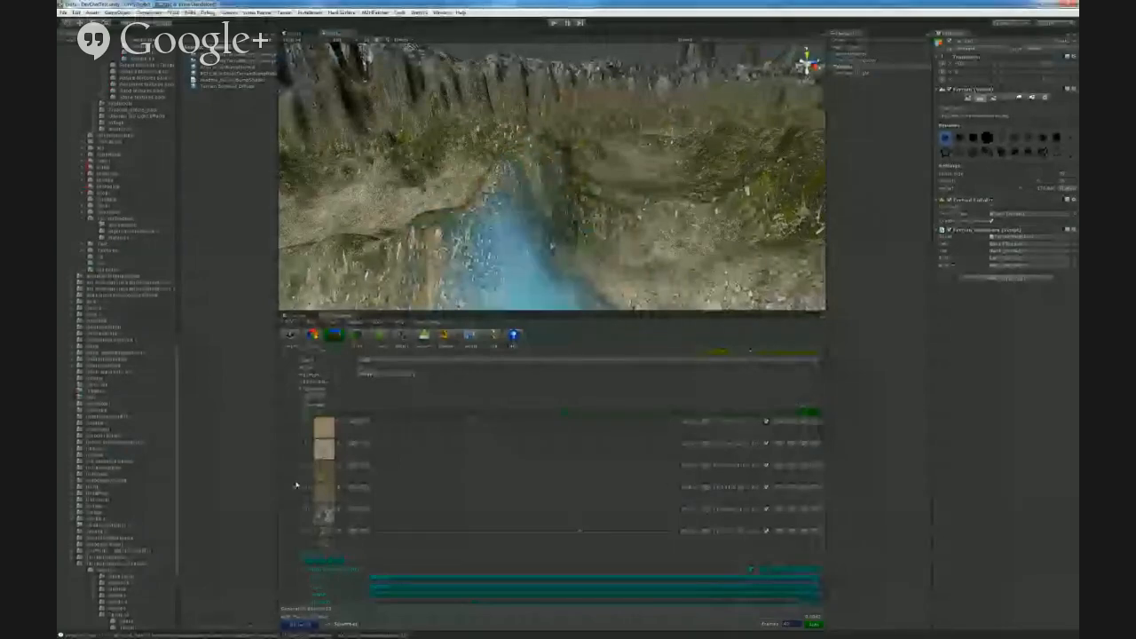
# - Search the project assets for "rock", restrict the results to textures, and widen the asset list
pyautogui.click(324, 514)
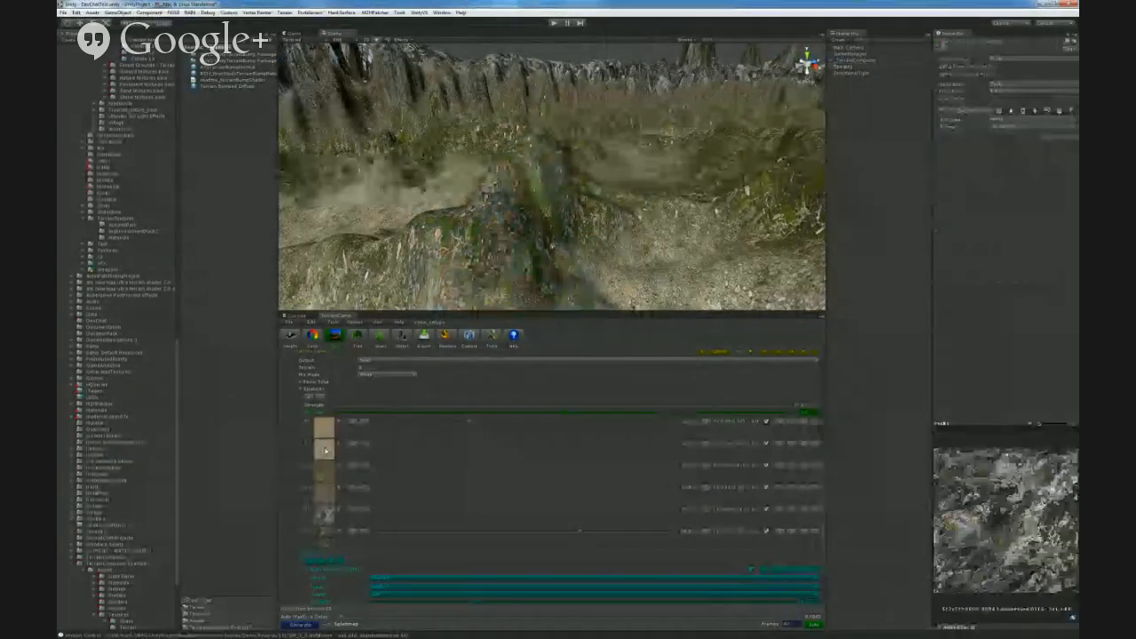
pyautogui.click(147, 40)
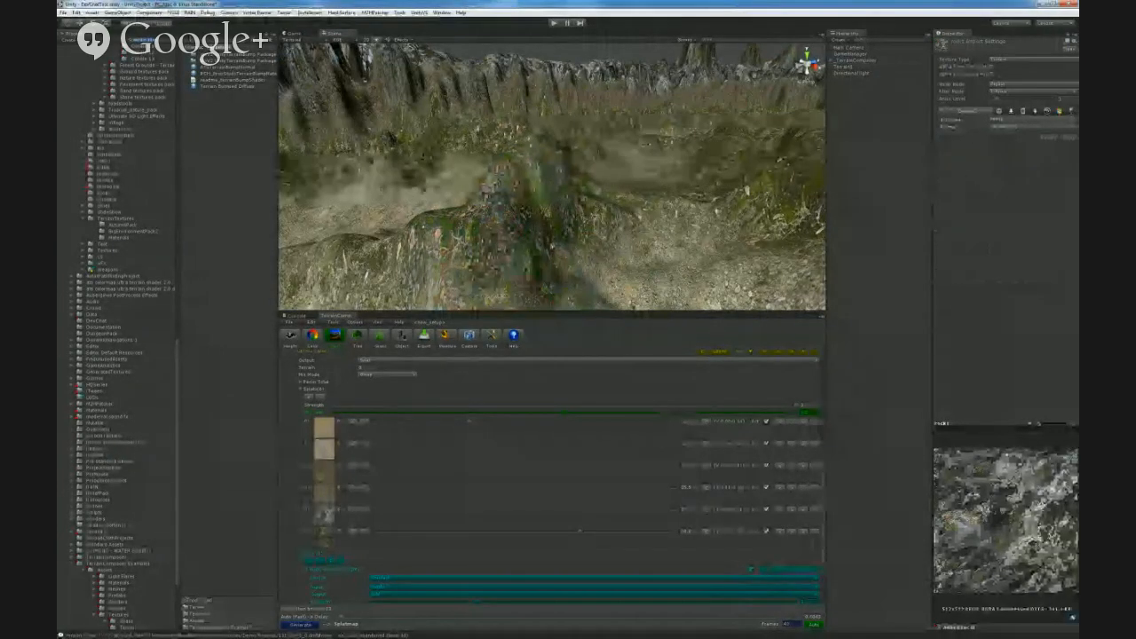
pyautogui.write('rock')
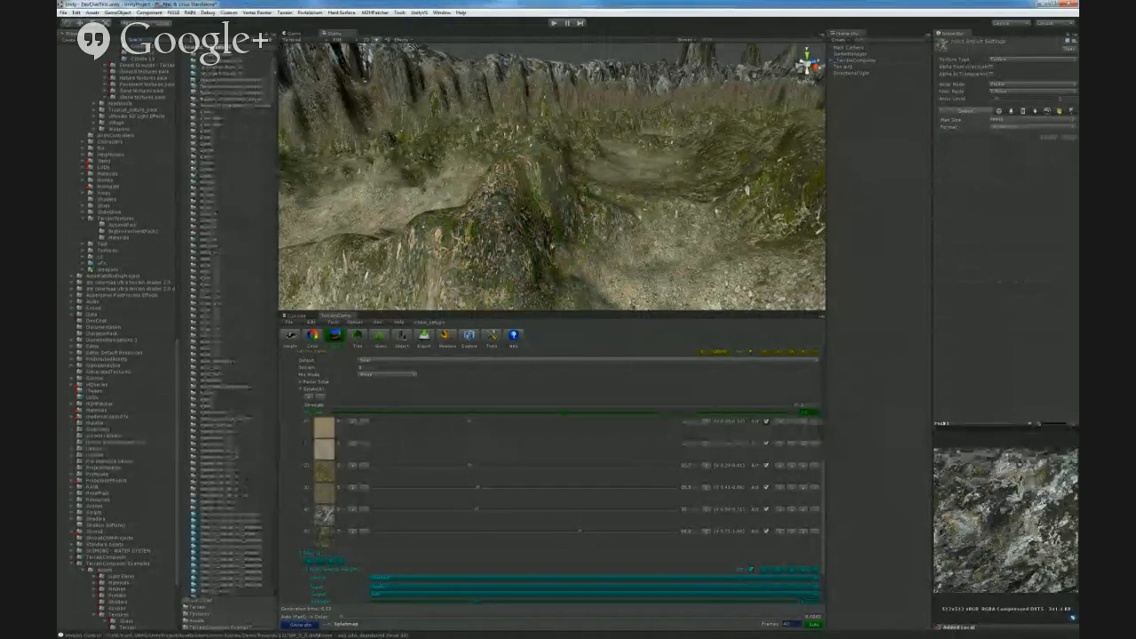
pyautogui.click(254, 41)
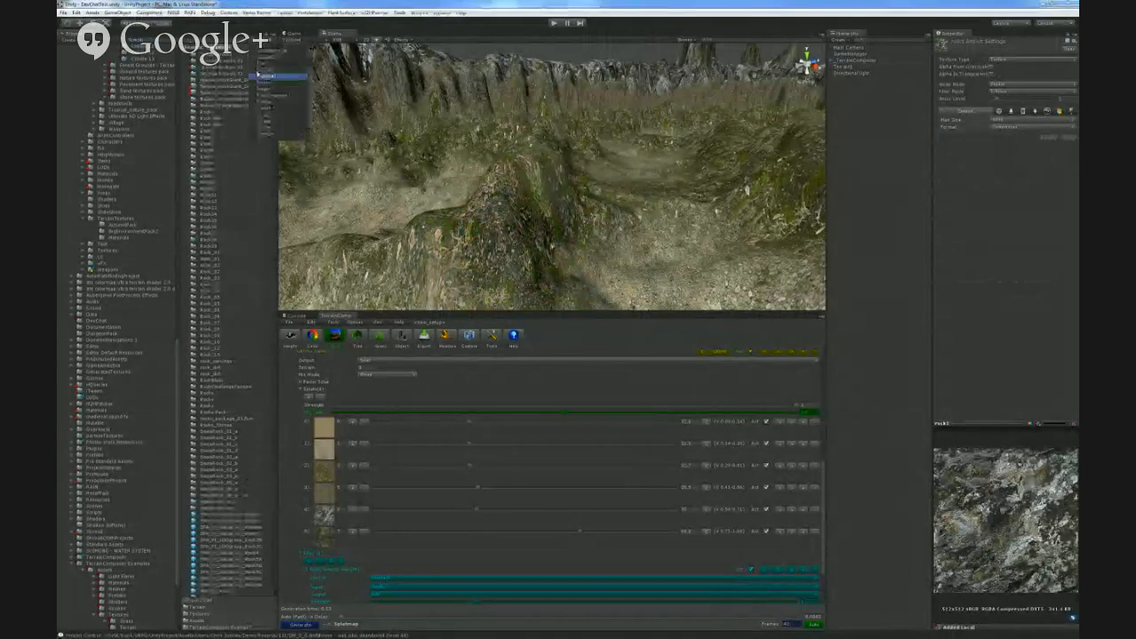
pyautogui.click(265, 133)
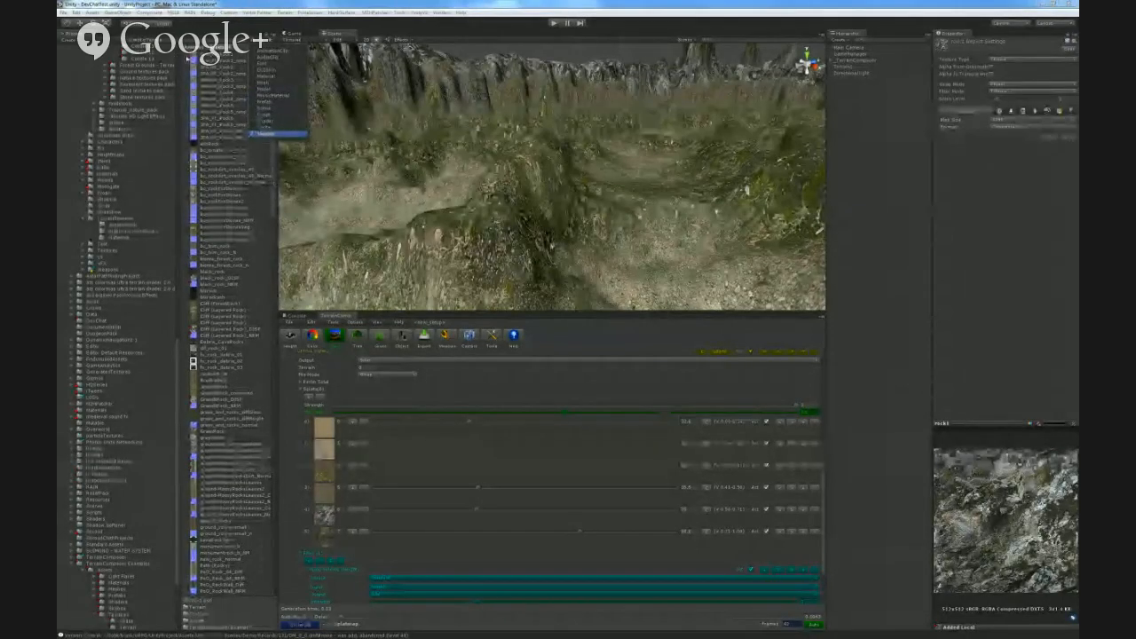
pyautogui.click(278, 158)
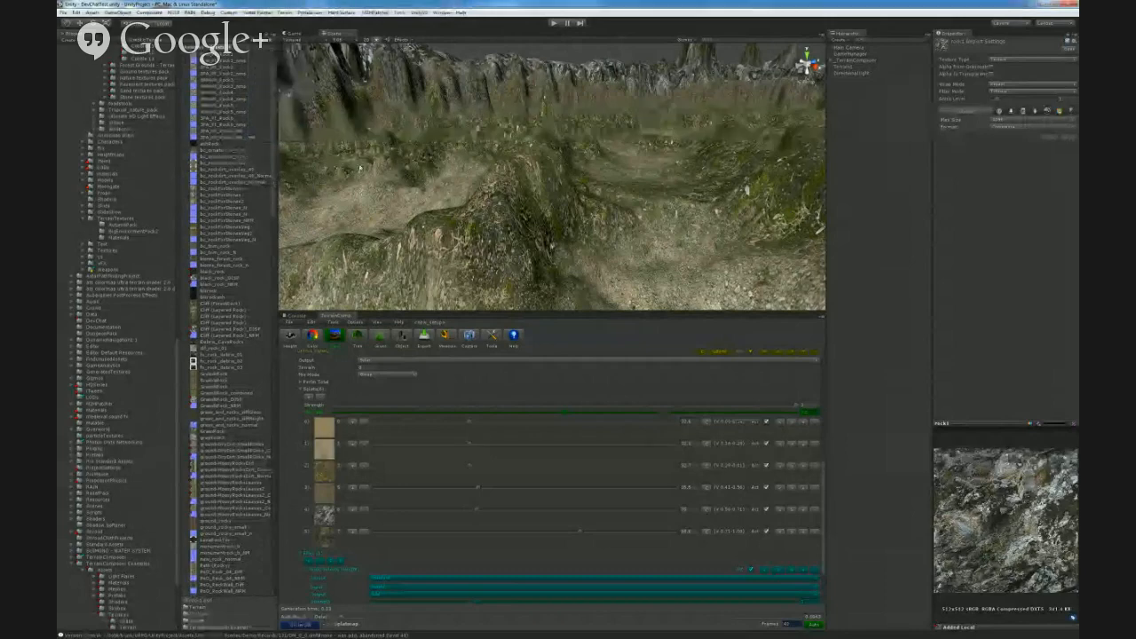
pyautogui.moveTo(280, 151); pyautogui.dragTo(353, 183)
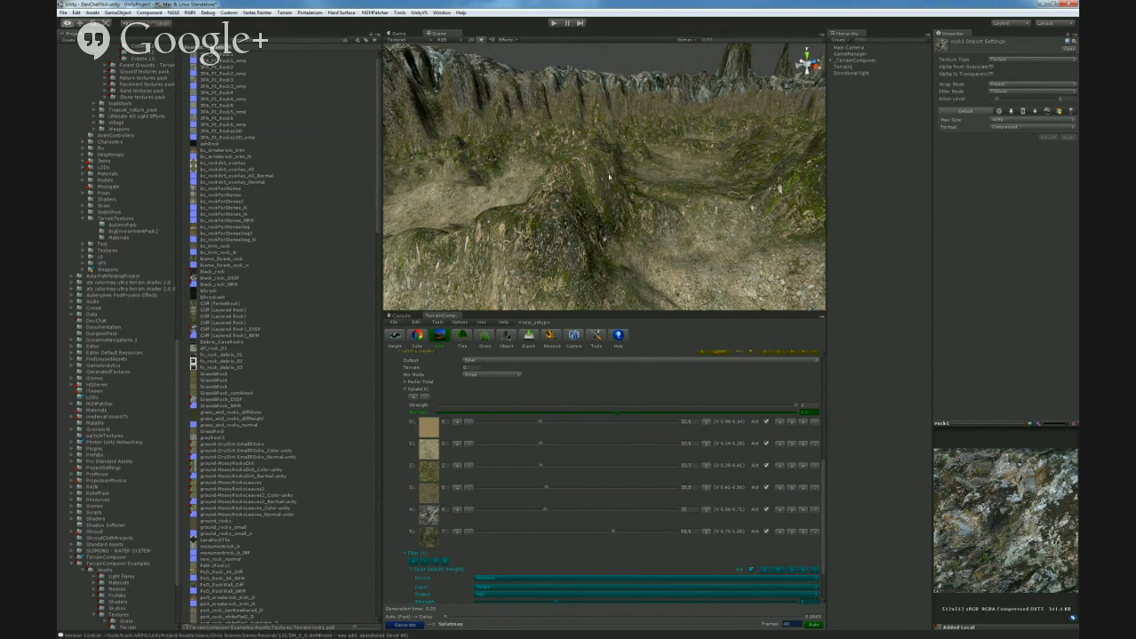
# - Examine the terrain and its rocky rim from a wider angle in the scene view, and switch to L3DT
pyautogui.moveTo(609, 176); pyautogui.dragTo(819, 192, button='right')
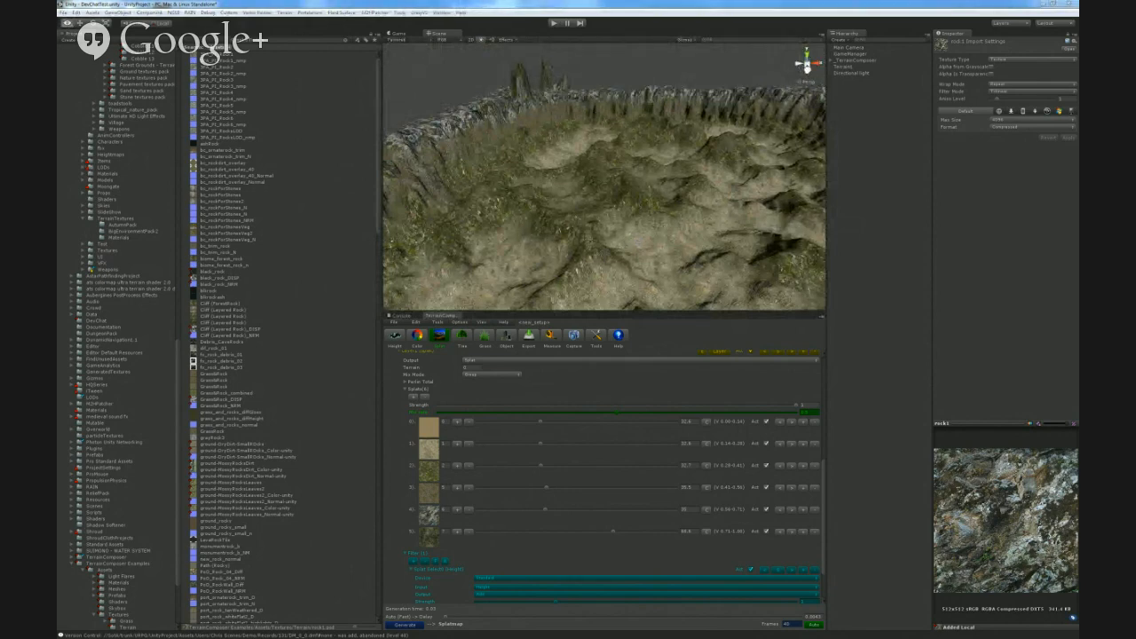
pyautogui.hotkey('alt', 'Tab')
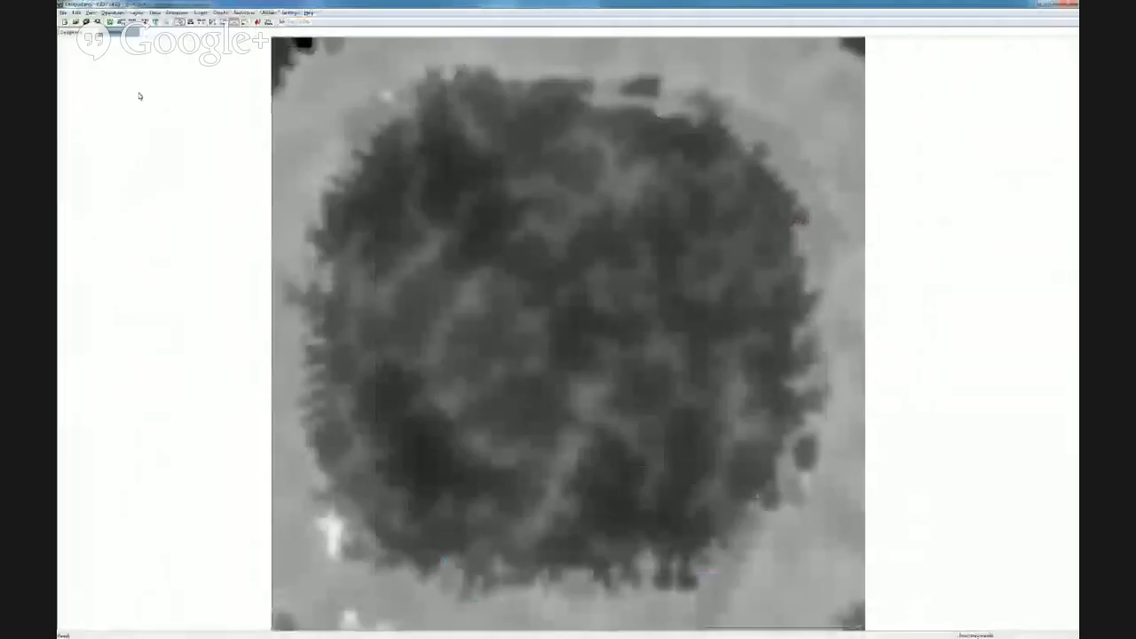
pyautogui.click(63, 12)
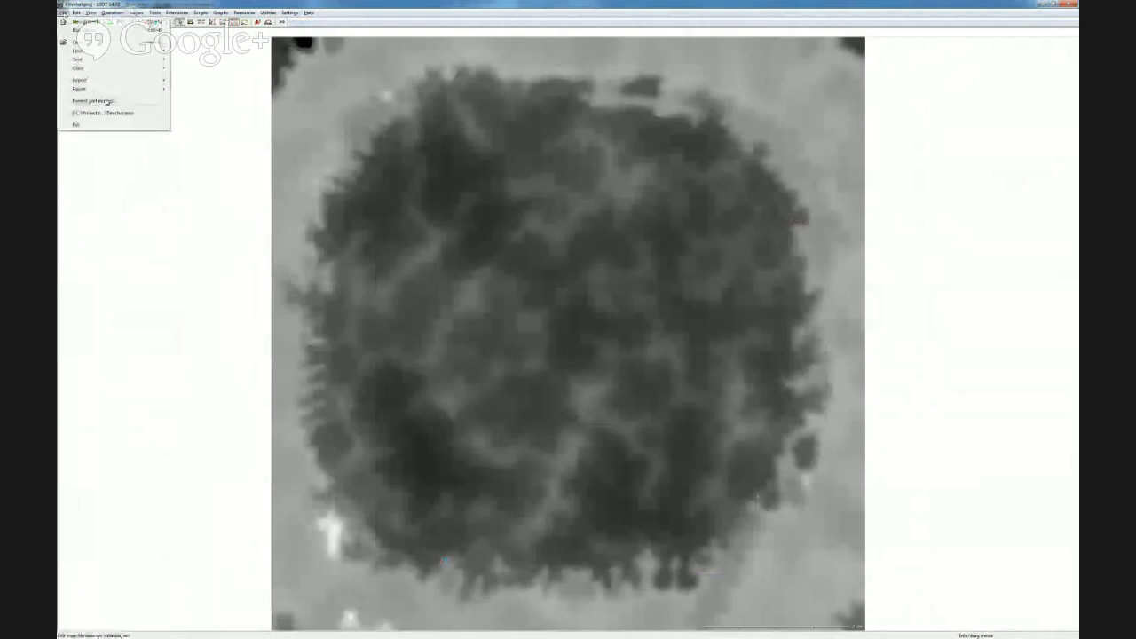
pyautogui.moveTo(89, 89)
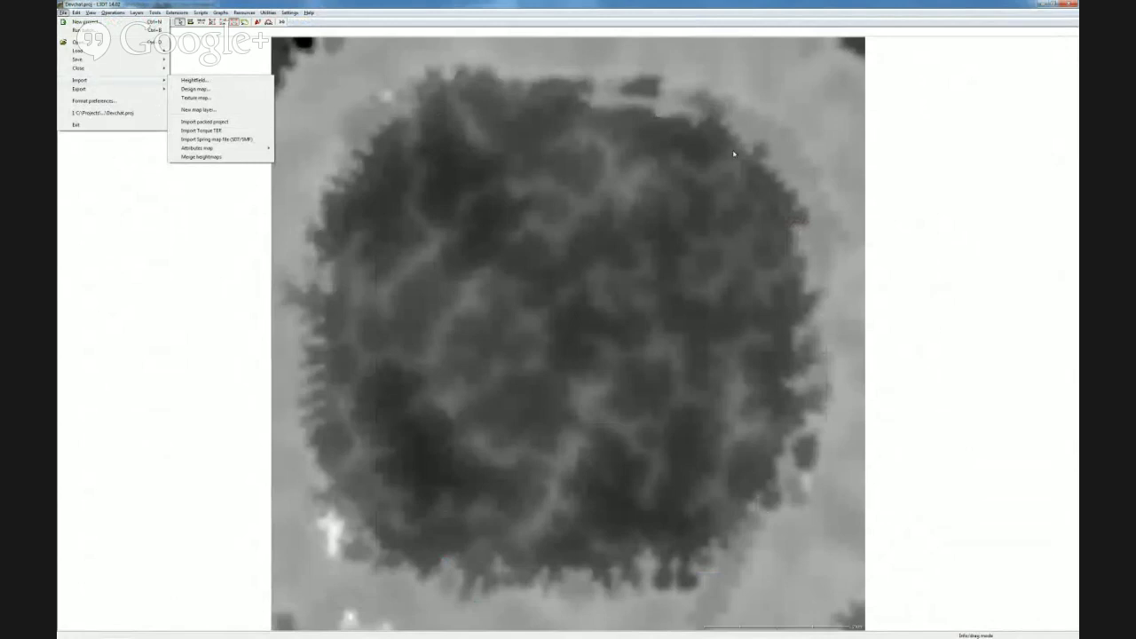
pyautogui.click(961, 131)
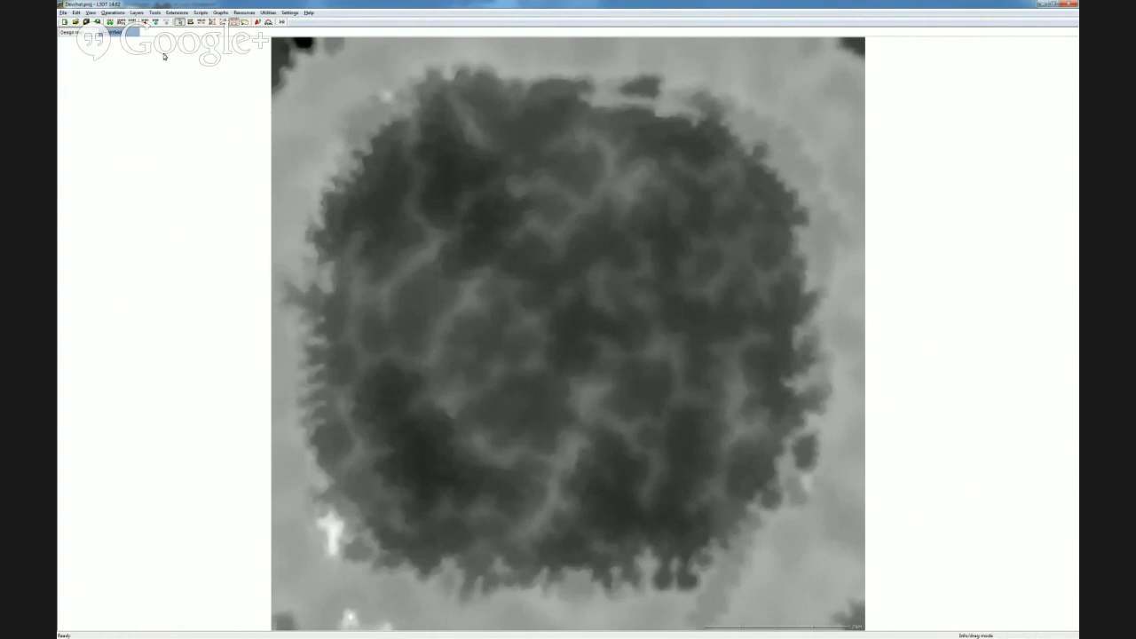
# - Export the heightfield map layer in RAW format to the DevChat folder, overwriting DevChatTest.raw
pyautogui.click(63, 12)
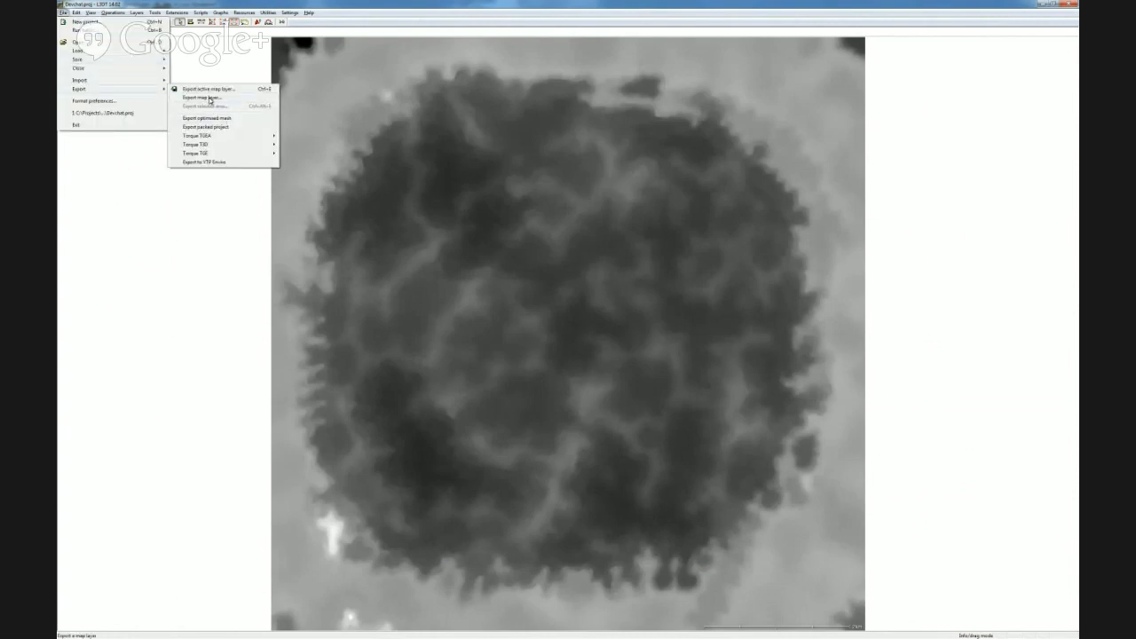
pyautogui.click(208, 97)
pyautogui.click(568, 305)
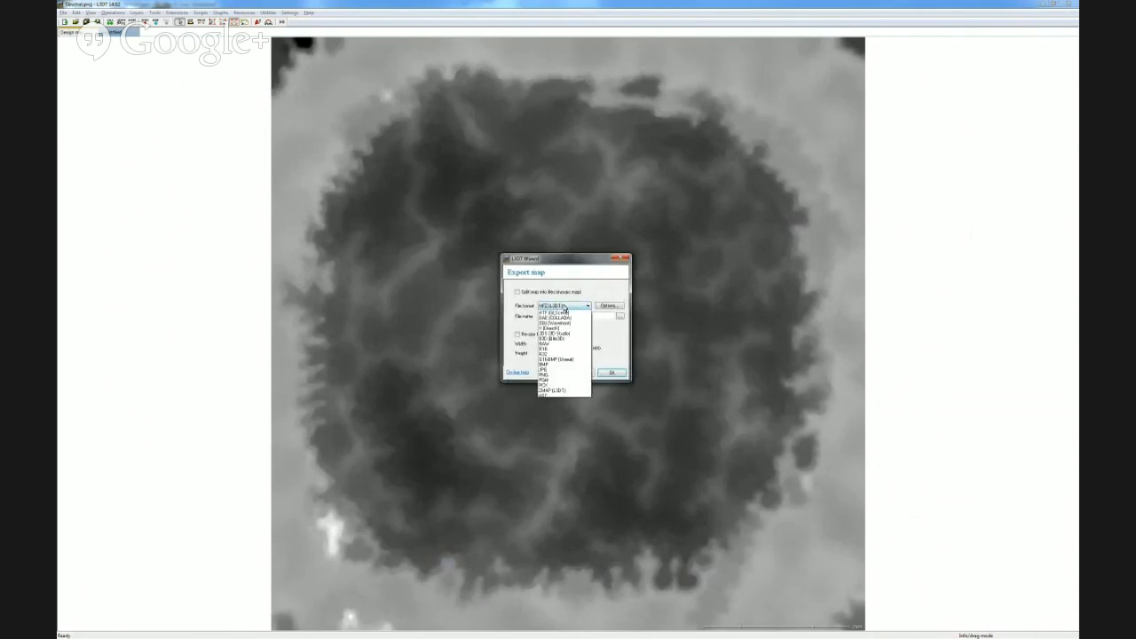
pyautogui.click(563, 380)
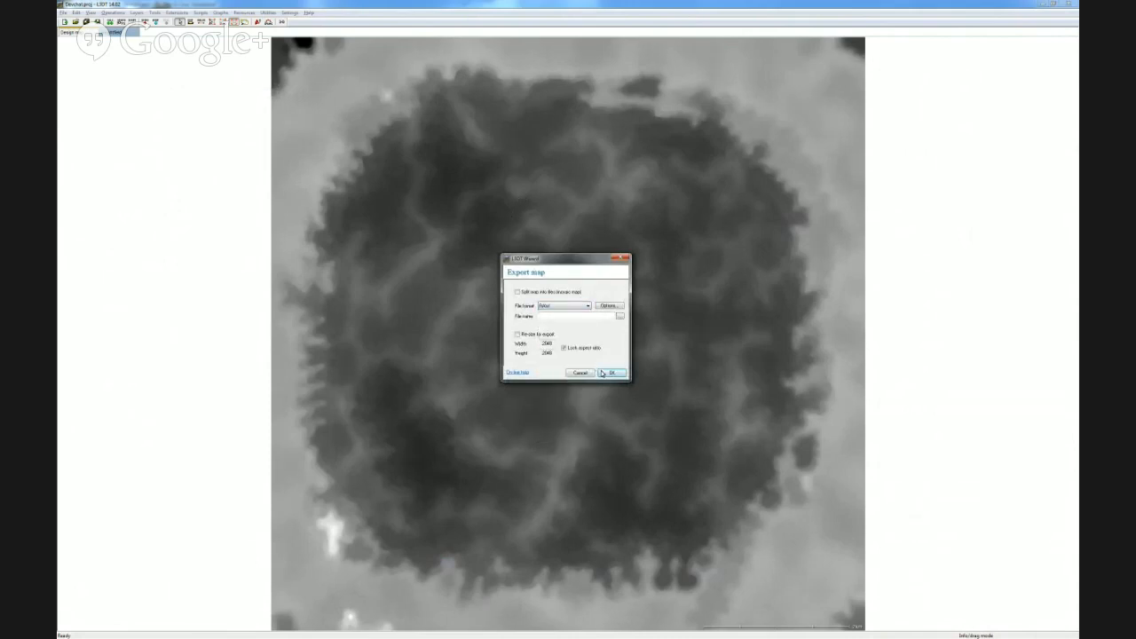
pyautogui.click(618, 319)
pyautogui.click(853, 526)
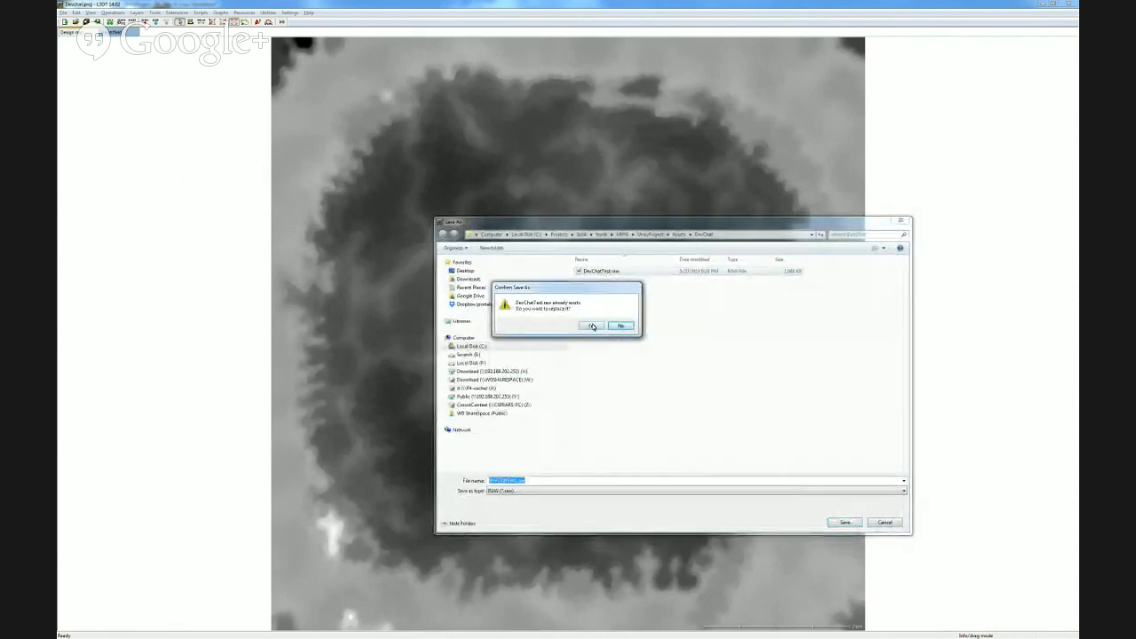
pyautogui.click(592, 326)
pyautogui.click(613, 372)
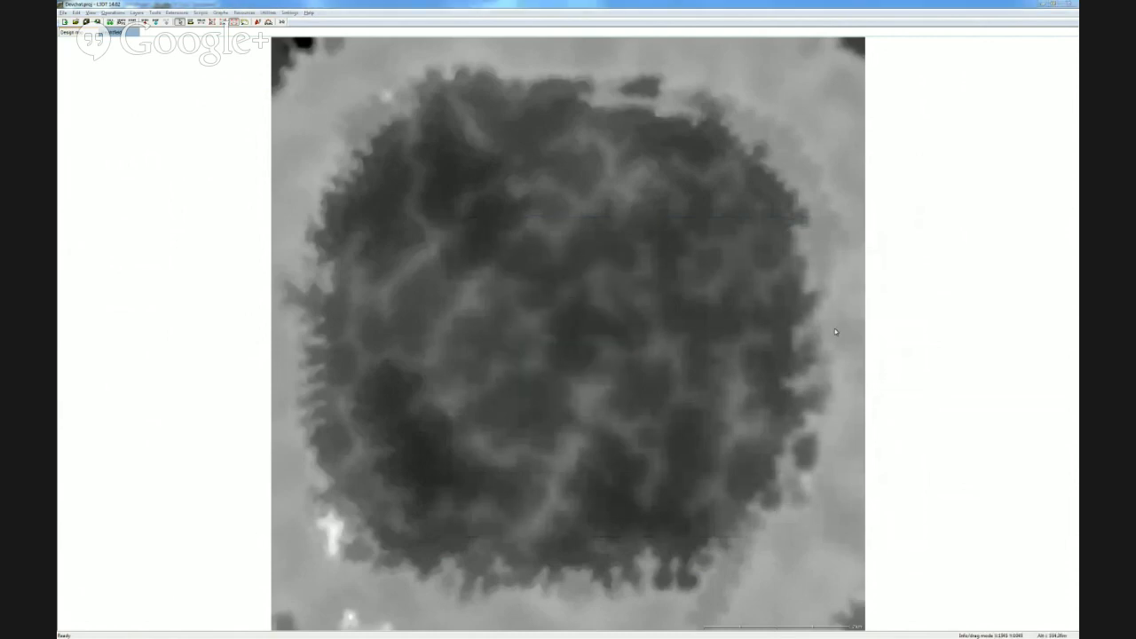
# - Switch to Unity, show TerrainComposer's heightmap settings and open the file chooser for the raw heightmap
pyautogui.hotkey('alt', 'Tab')
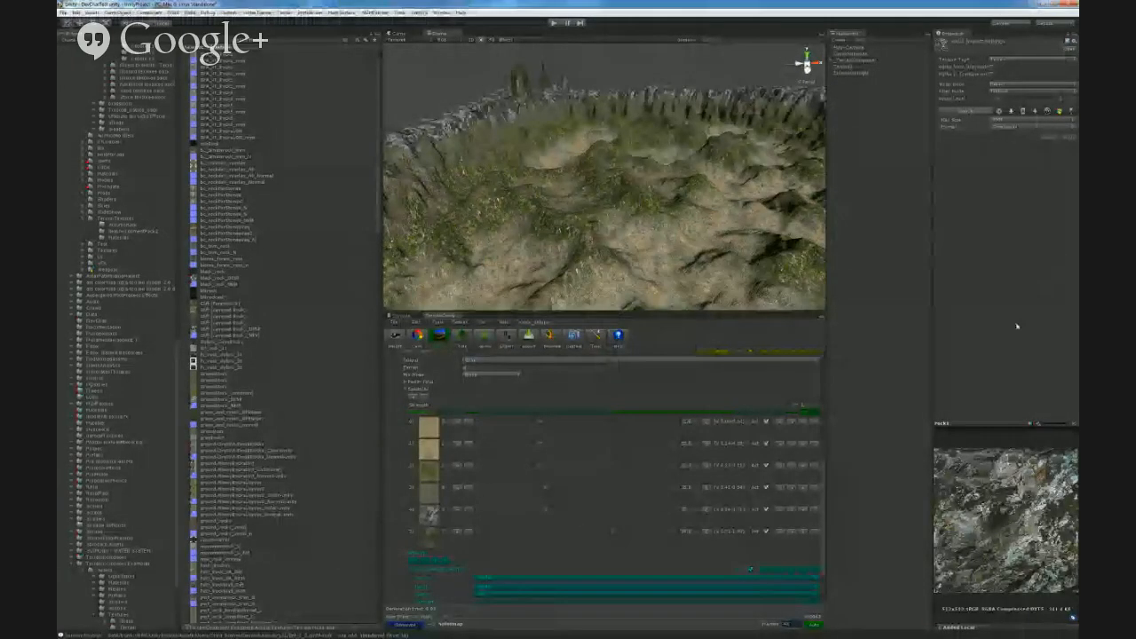
pyautogui.click(394, 337)
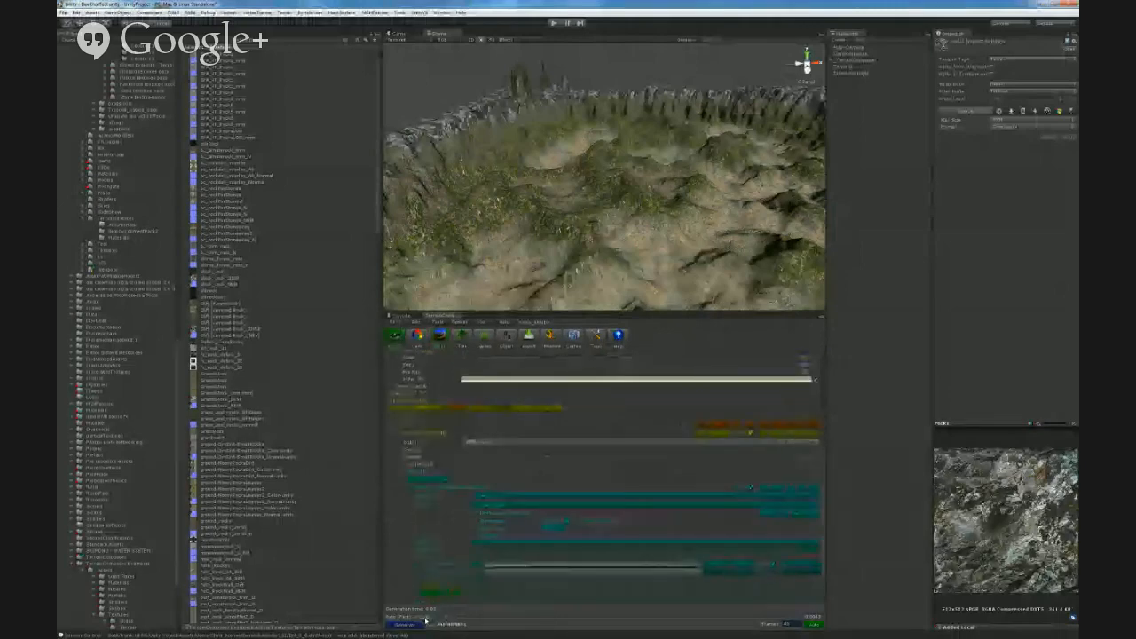
pyautogui.click(806, 515)
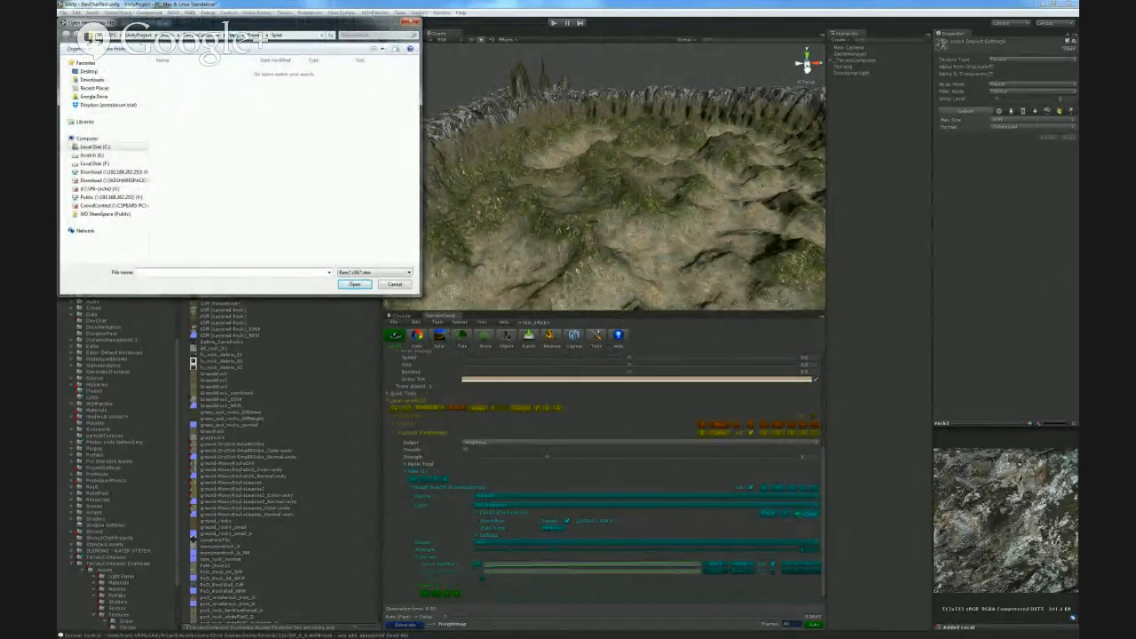
# - Browse to the DevChat folder inside UnityProject's Assets and load DevChatTest.raw as the terrain's heightmap
pyautogui.click(71, 147)
pyautogui.click(74, 120)
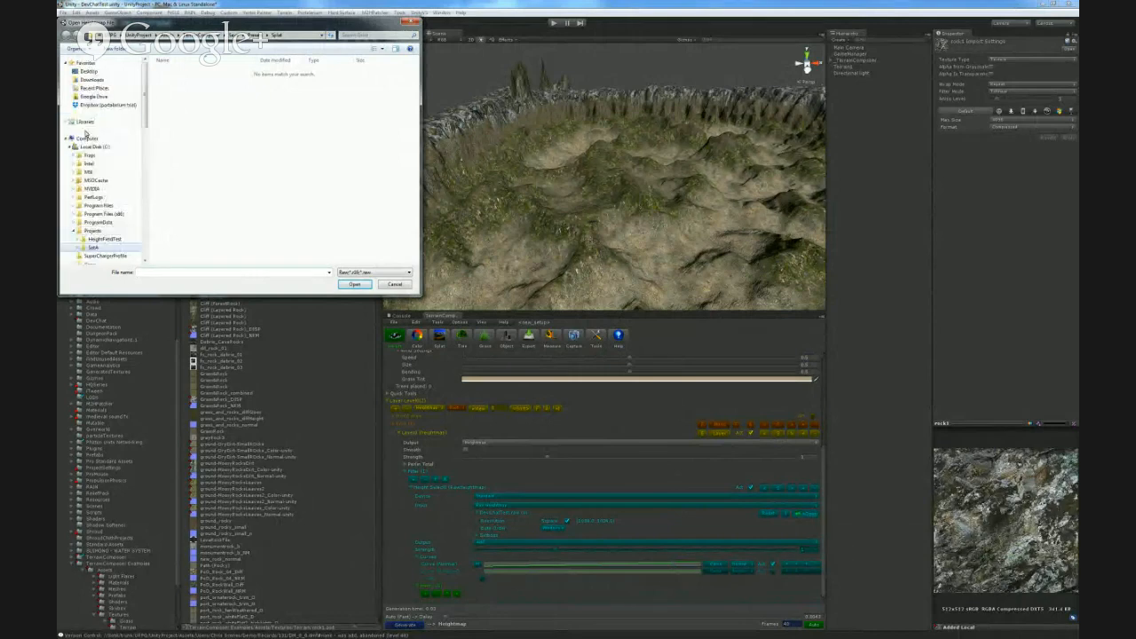
pyautogui.click(77, 110)
pyautogui.scroll(-2, 86, 249)
pyautogui.click(82, 184)
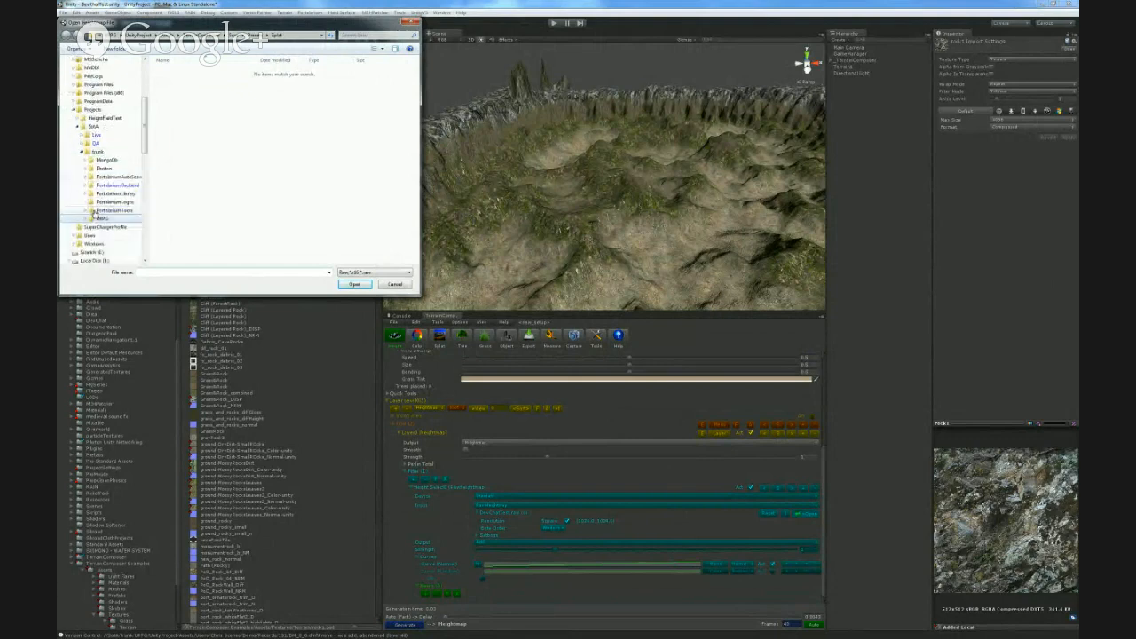
pyautogui.click(84, 194)
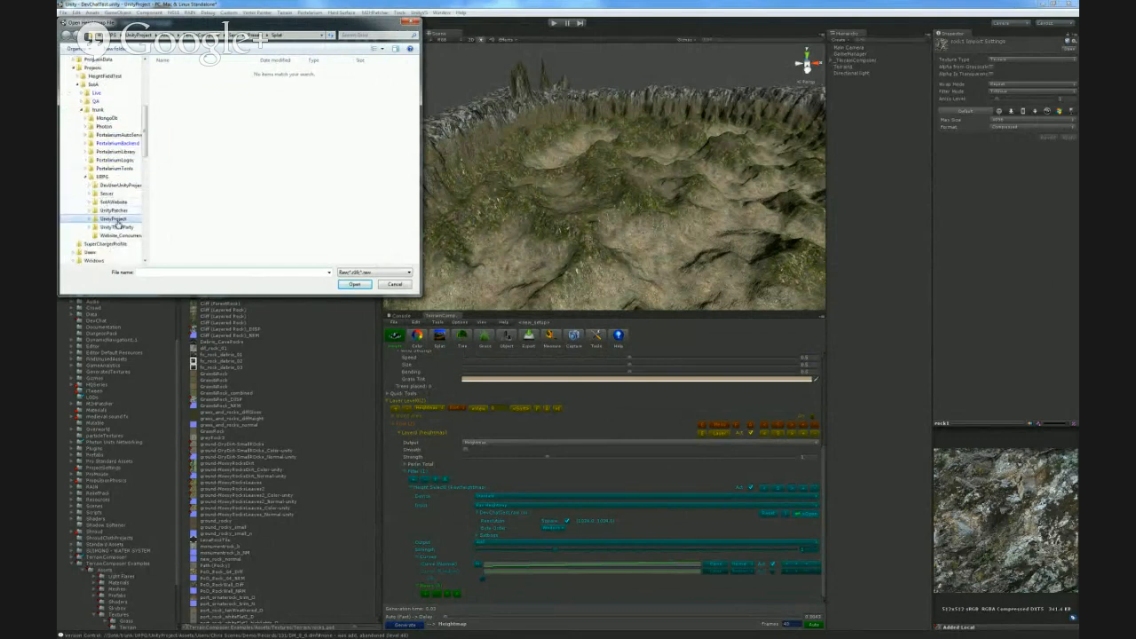
pyautogui.scroll(-1, 93, 217)
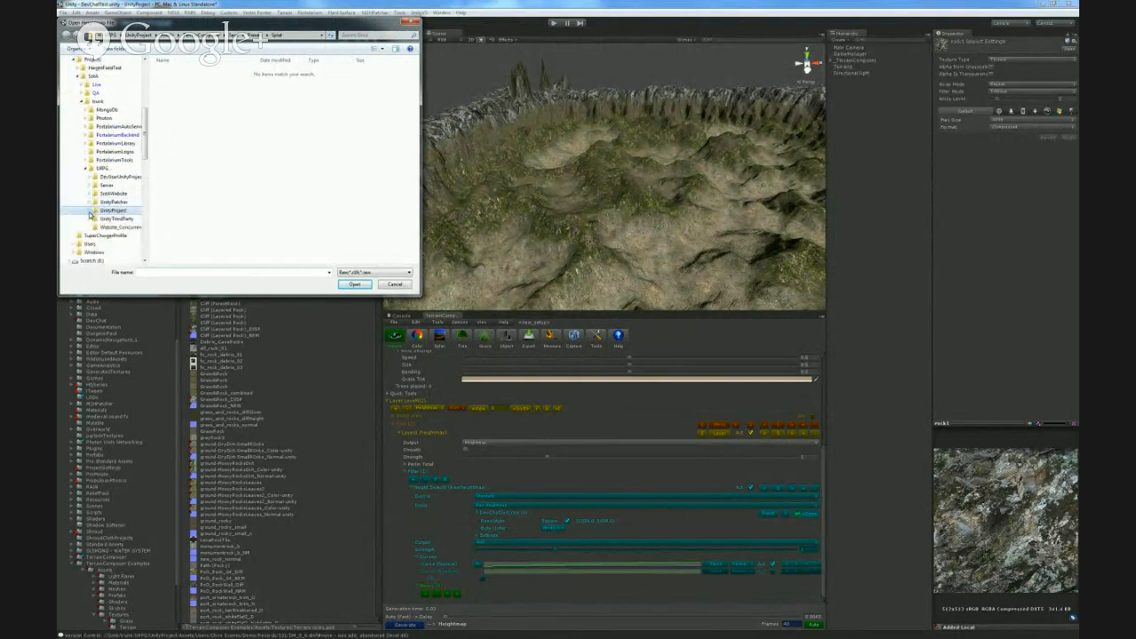
pyautogui.click(90, 212)
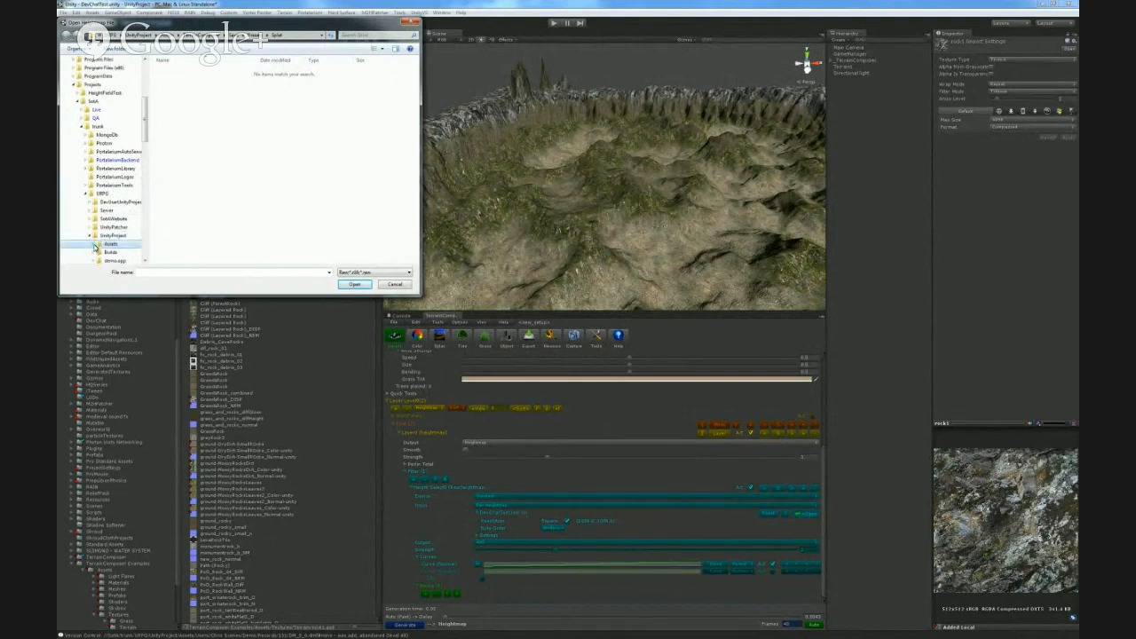
pyautogui.click(94, 244)
pyautogui.scroll(-2, 139, 152)
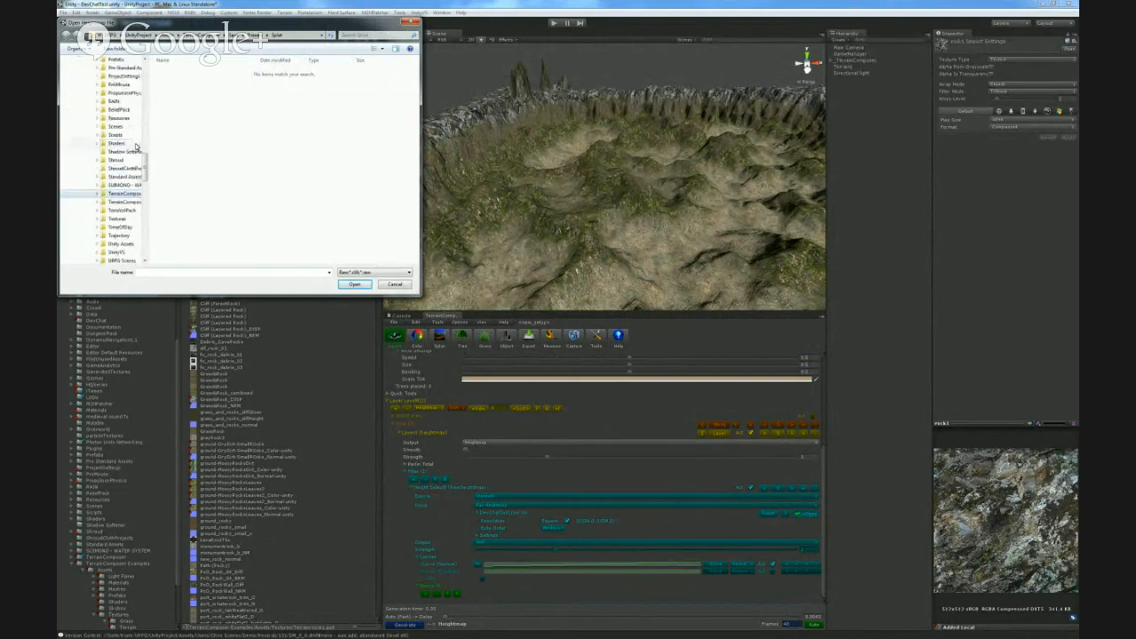
pyautogui.scroll(8, 118, 124)
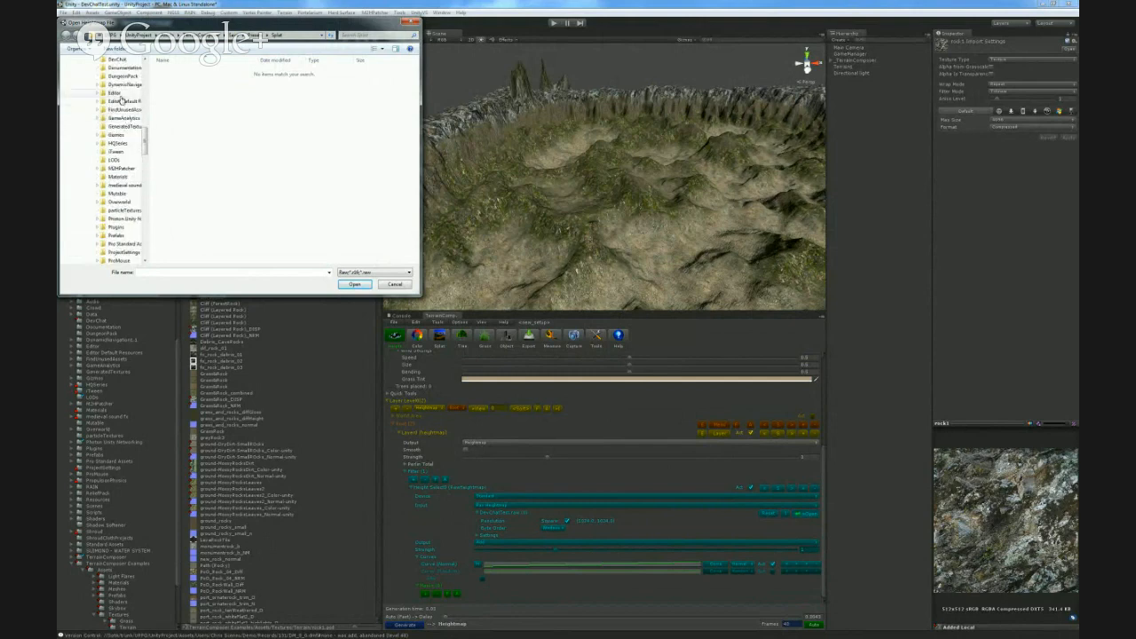
pyautogui.click(116, 84)
pyautogui.doubleClick(175, 74)
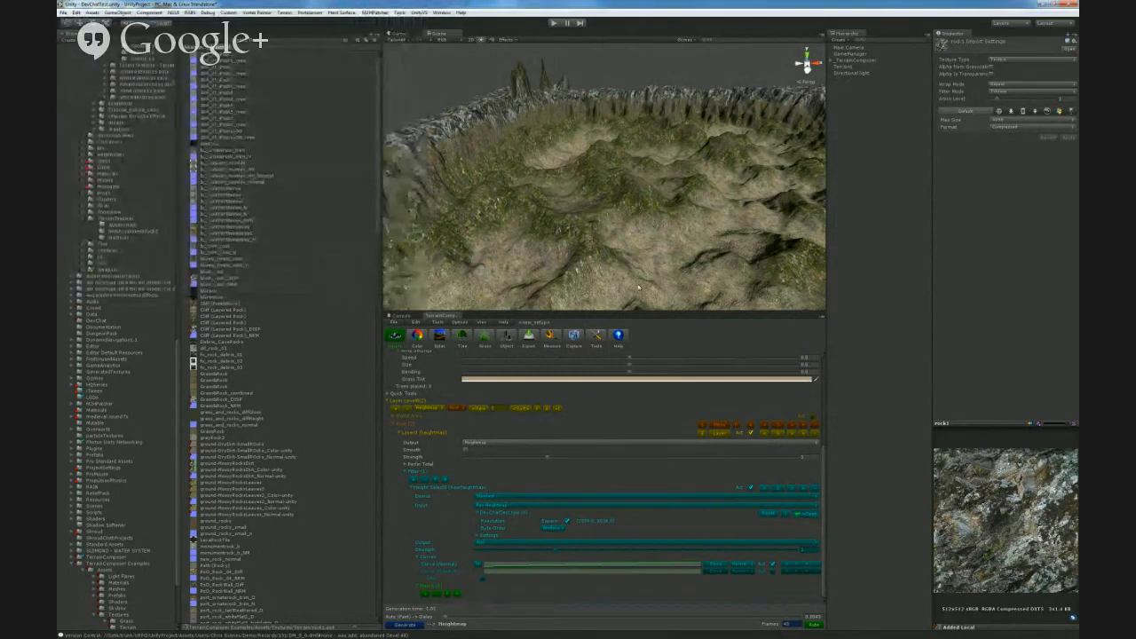
# - Show the terrain's resolution settings and regenerate the terrain from the reloaded heightmap, including its splat textures
pyautogui.scroll(10, 612, 262)
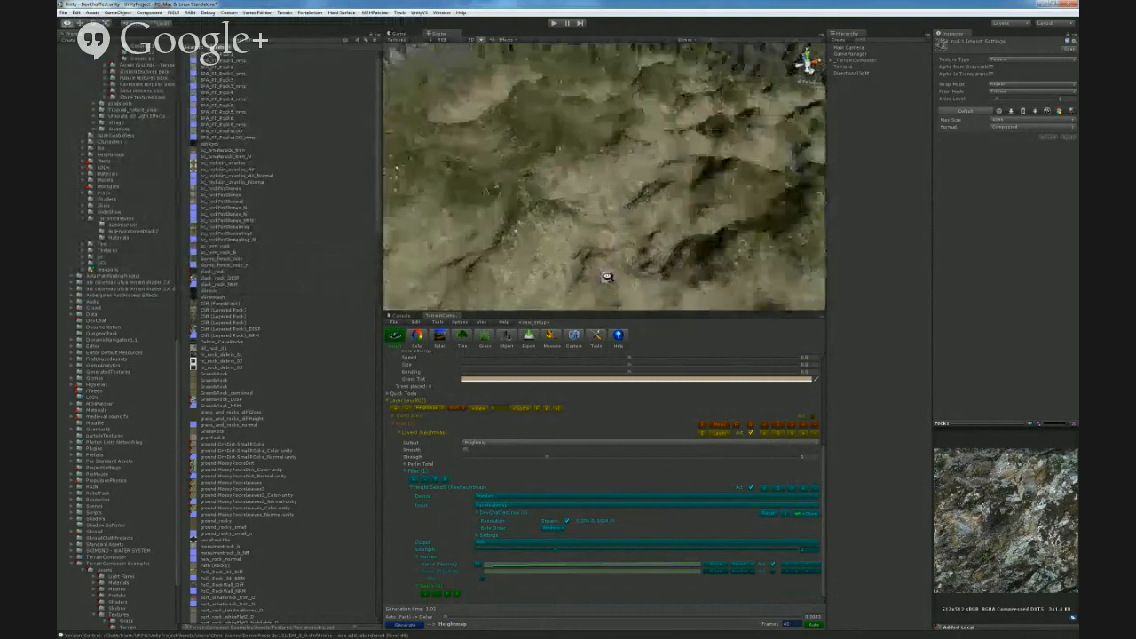
pyautogui.scroll(5, 641, 432)
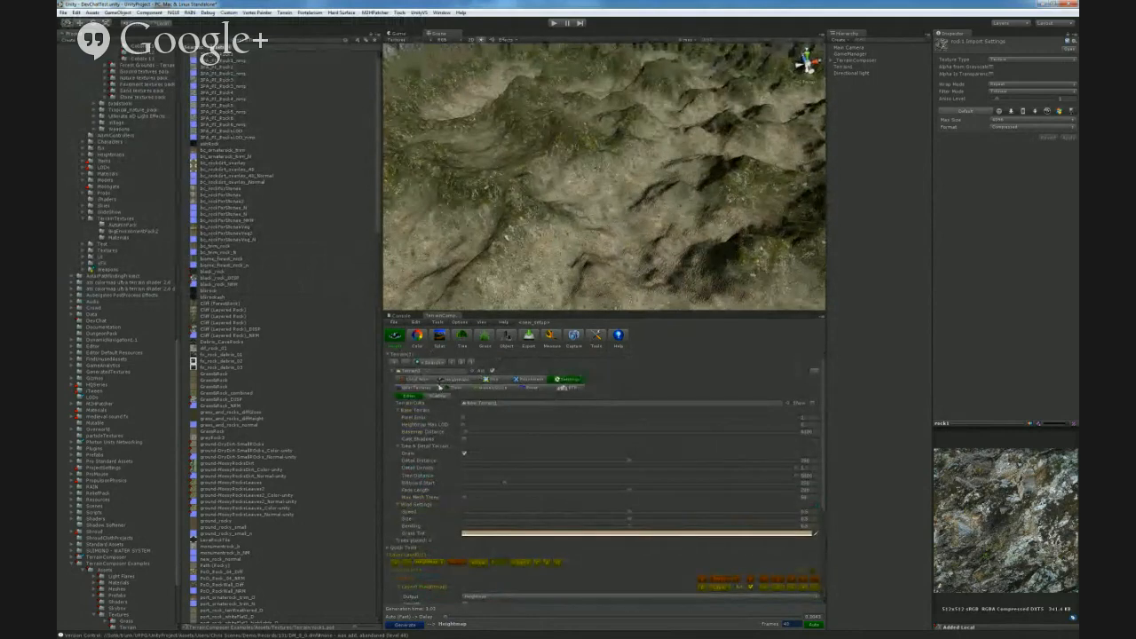
pyautogui.click(535, 382)
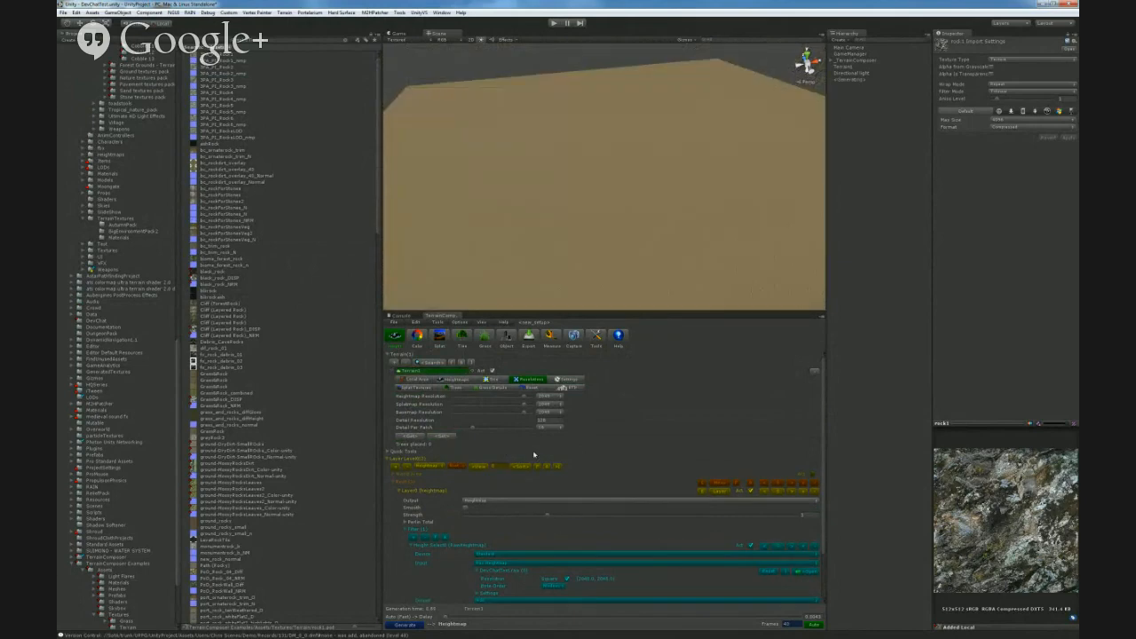
pyautogui.click(415, 628)
pyautogui.moveTo(586, 214); pyautogui.dragTo(744, 248, button='right')
pyautogui.click(405, 624)
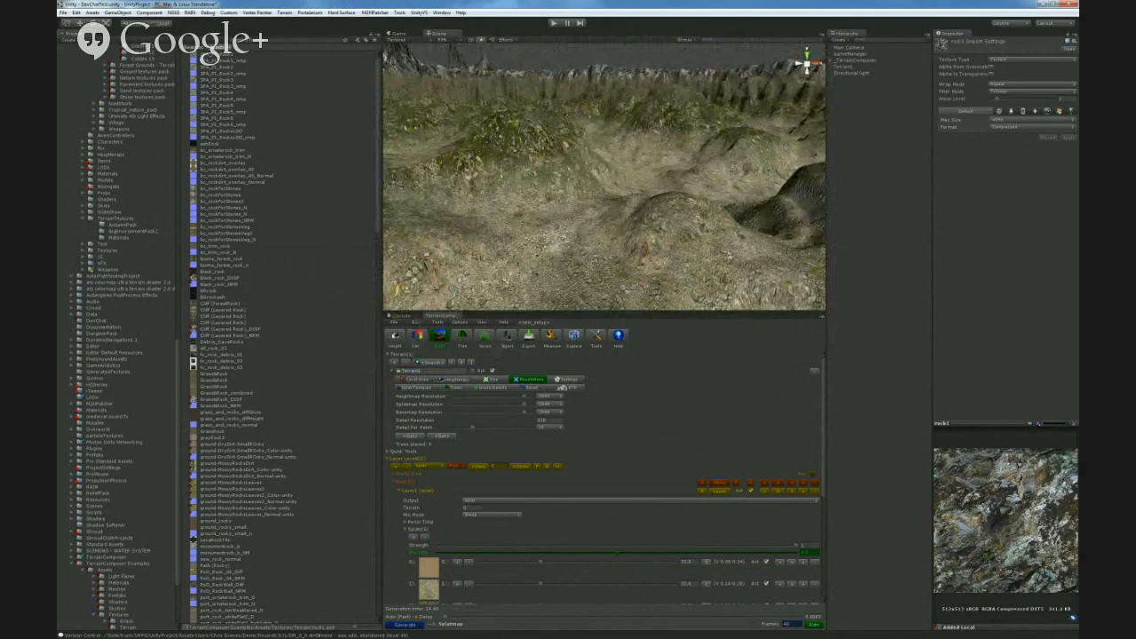
# - Return to the heightmap output and apply lower heightmap, splatmap and basemap resolutions to the terrain
pyautogui.click(396, 337)
pyautogui.click(499, 398)
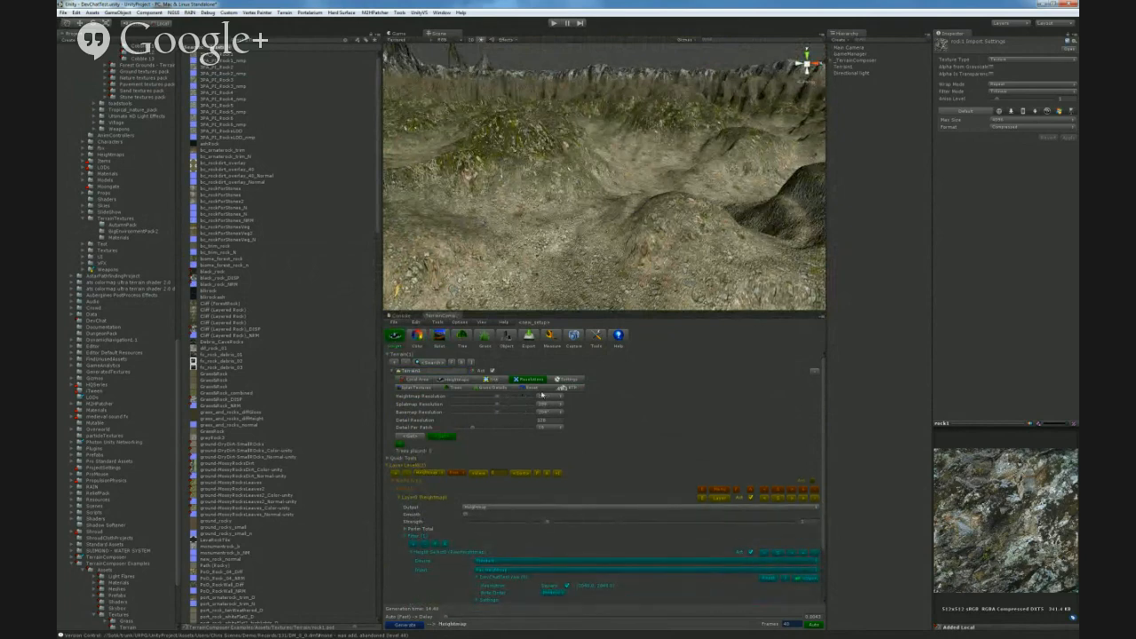
pyautogui.scroll(-2, 646, 474)
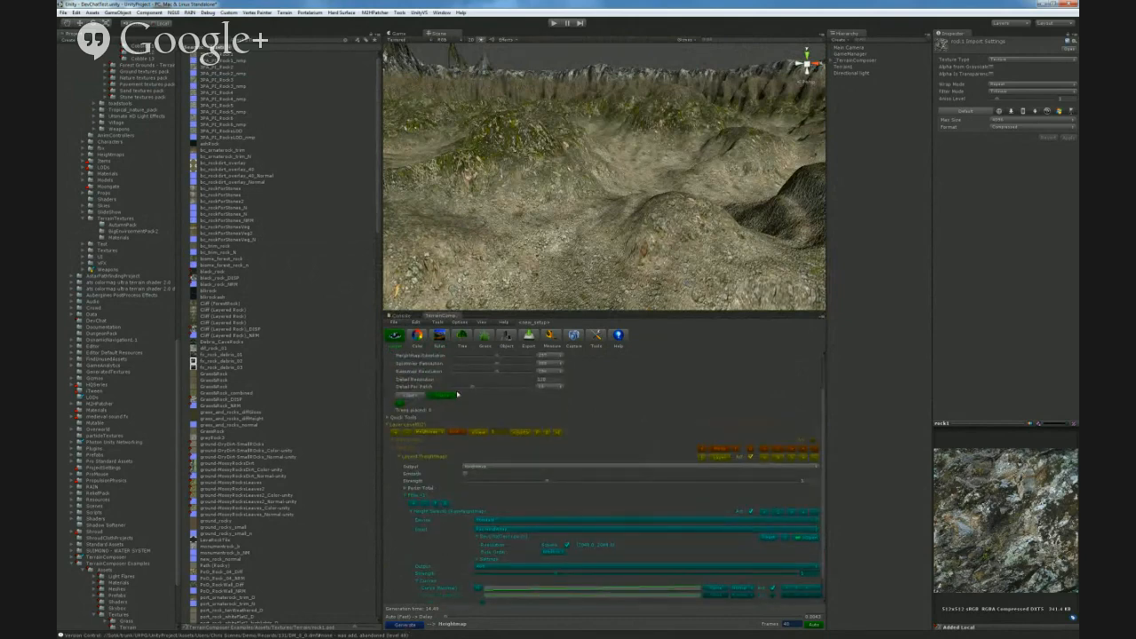
pyautogui.click(442, 396)
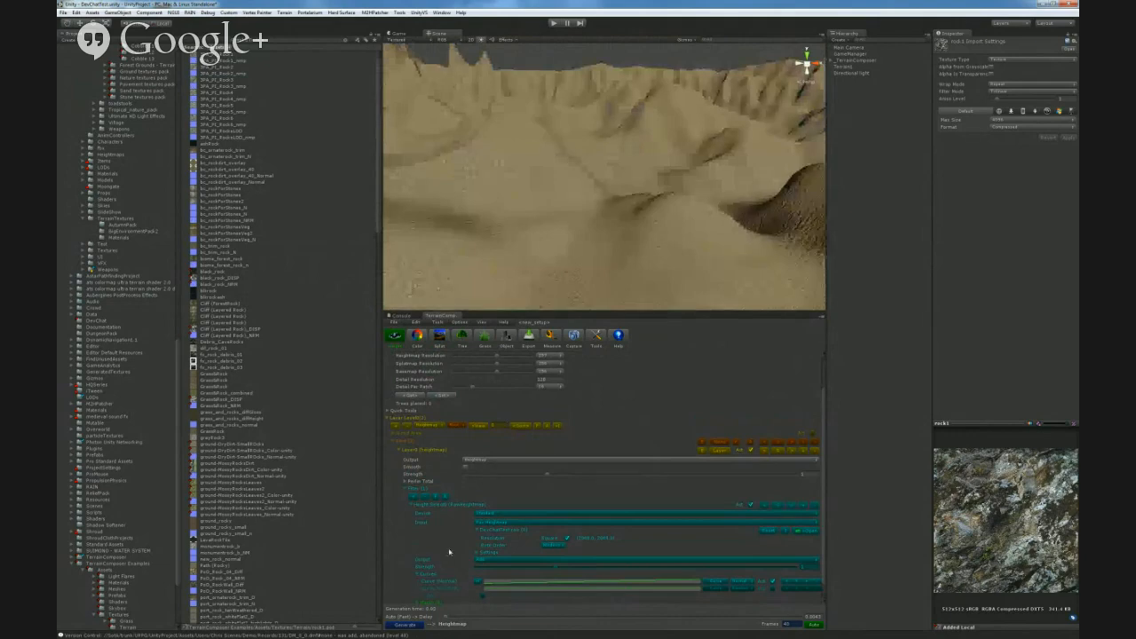
pyautogui.moveTo(723, 286); pyautogui.dragTo(639, 216, button='right')
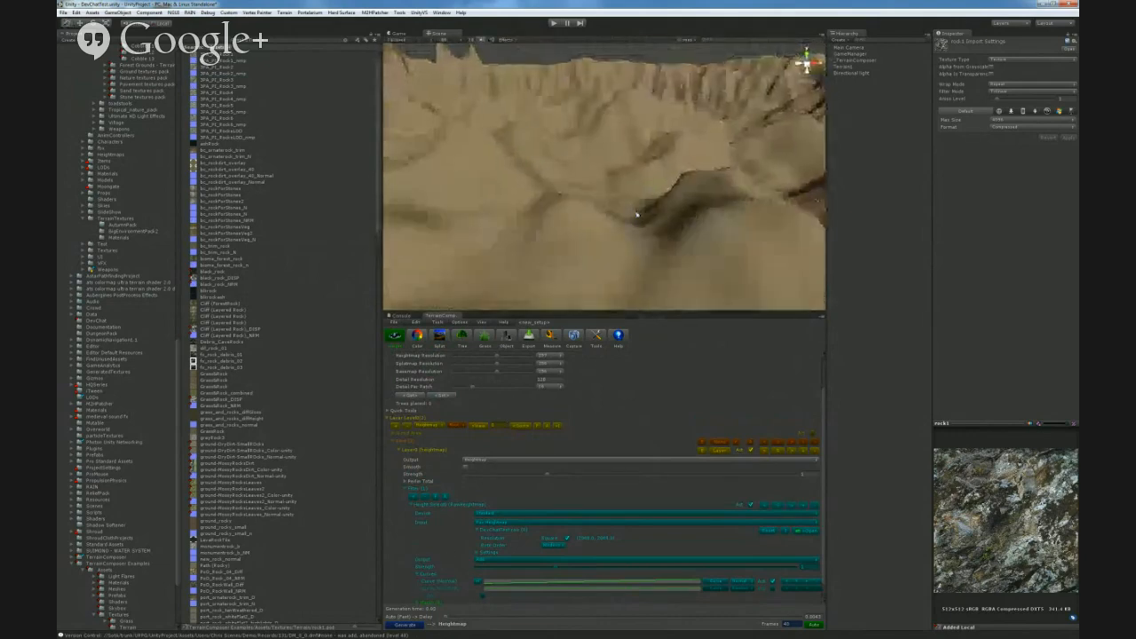
# - Open the heightmap filter's curve, load a preset shape, and raise its upper key into a rounded shoulder
pyautogui.click(557, 583)
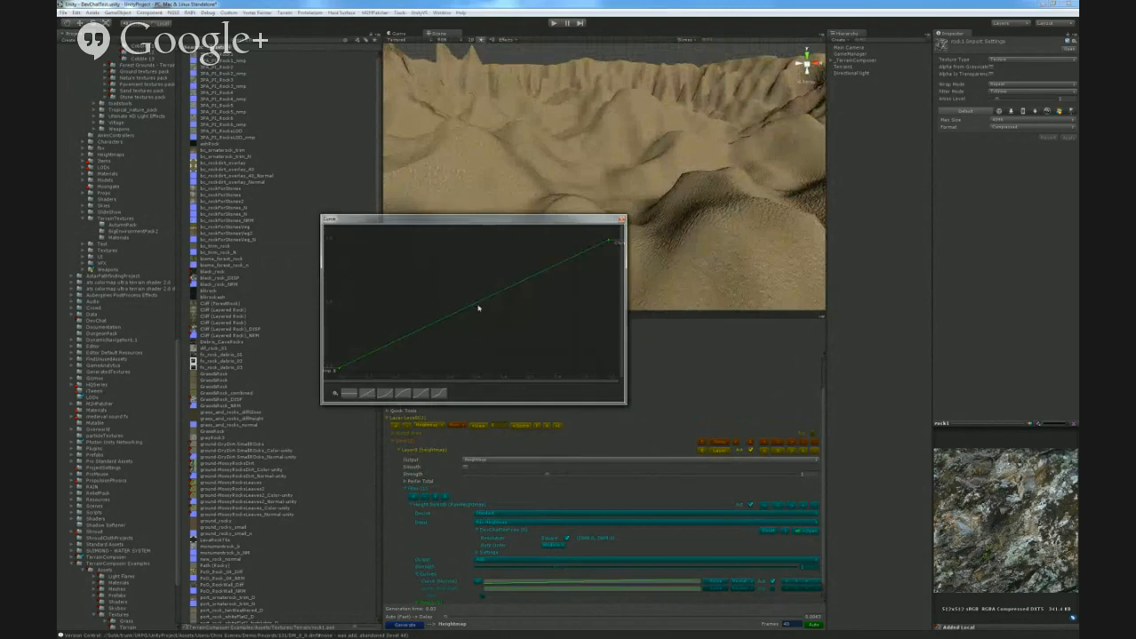
pyautogui.click(441, 393)
pyautogui.moveTo(504, 223); pyautogui.dragTo(654, 402)
pyautogui.moveTo(707, 365)
pyautogui.mouseDown()
pyautogui.moveTo(707, 391)
pyautogui.moveTo(706, 368)
pyautogui.mouseUp()
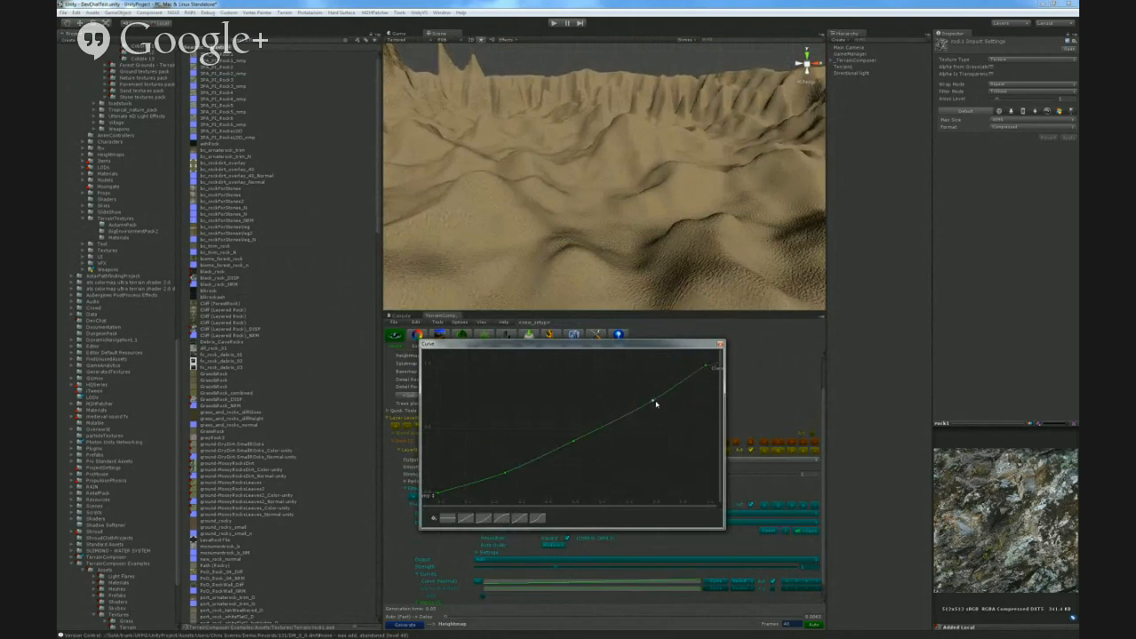
pyautogui.moveTo(653, 403)
pyautogui.mouseDown()
pyautogui.moveTo(670, 417)
pyautogui.moveTo(642, 386)
pyautogui.mouseUp()
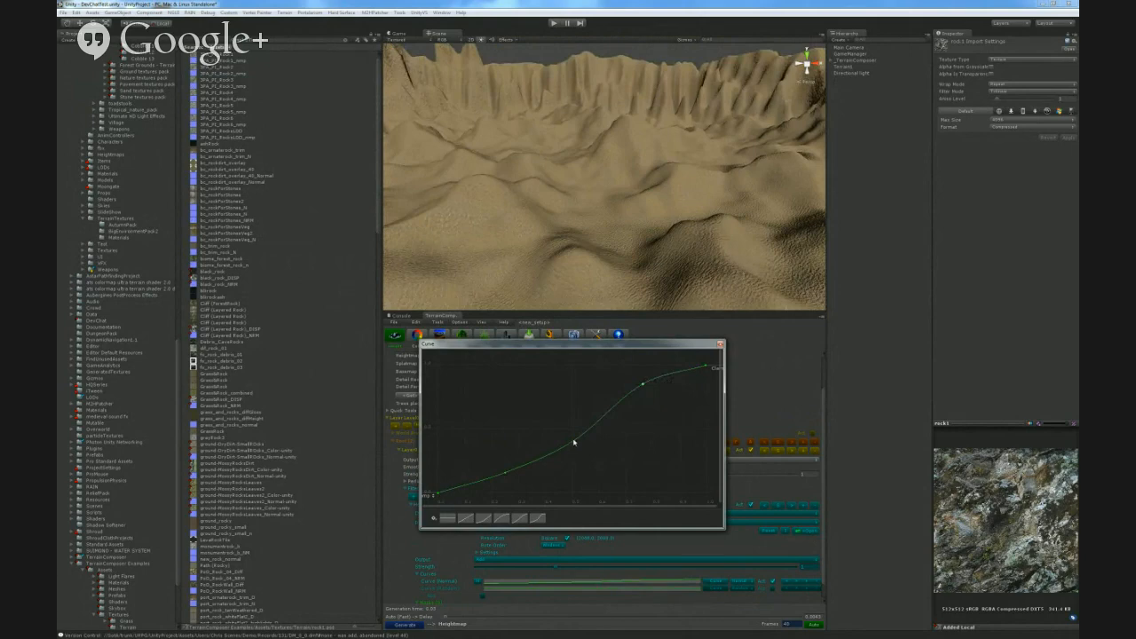
# - Add and adjust keys in the lower half of the heightmap curve to form a stepped profile with flat ledges
pyautogui.moveTo(569, 440); pyautogui.dragTo(572, 443)
pyautogui.doubleClick(554, 453)
pyautogui.moveTo(554, 454); pyautogui.dragTo(547, 447)
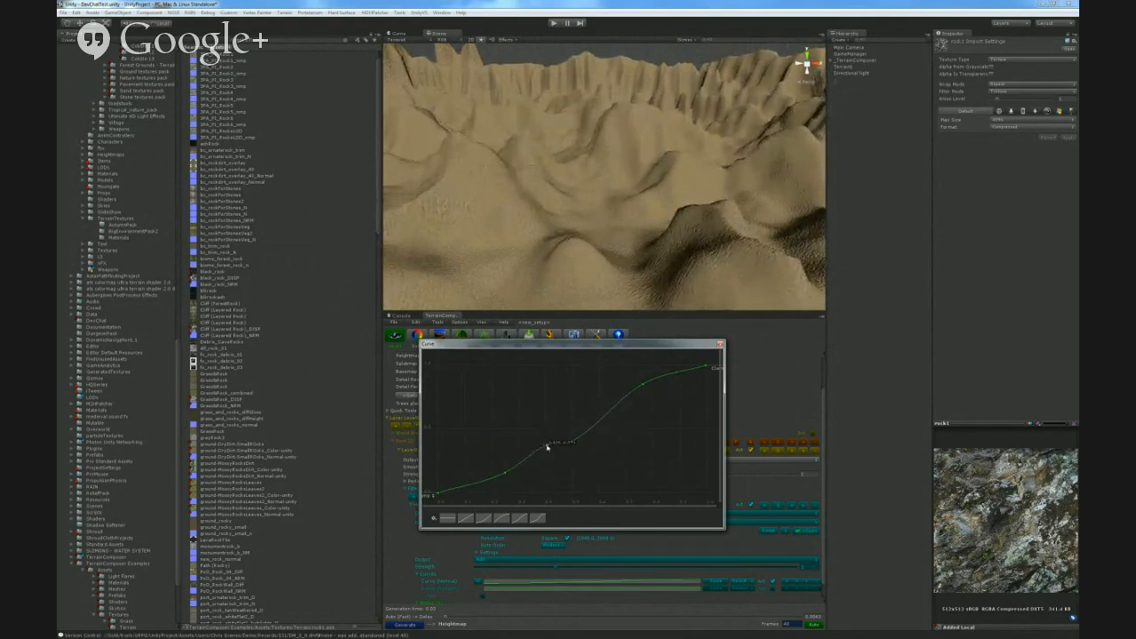
pyautogui.moveTo(545, 449); pyautogui.dragTo(442, 490)
pyautogui.click(485, 484)
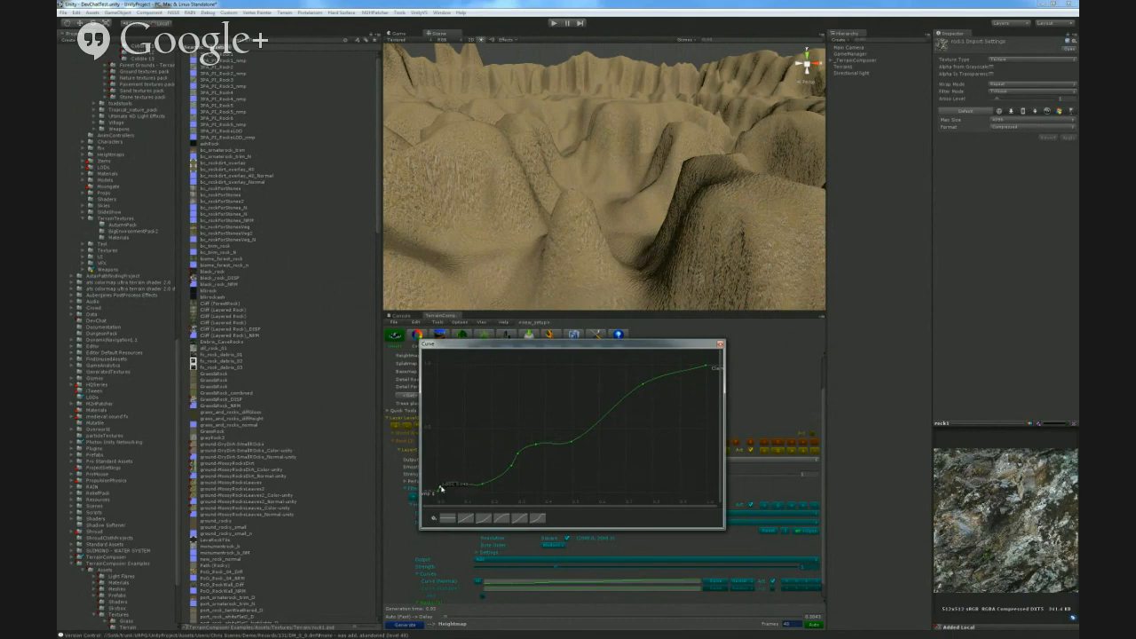
pyautogui.click(482, 482)
pyautogui.moveTo(483, 482); pyautogui.dragTo(483, 480)
# - Turn on Smooth for the heightmap layer and regenerate the terrain at a higher heightmap resolution, inspecting the hills and rim
pyautogui.rightClick(619, 239)
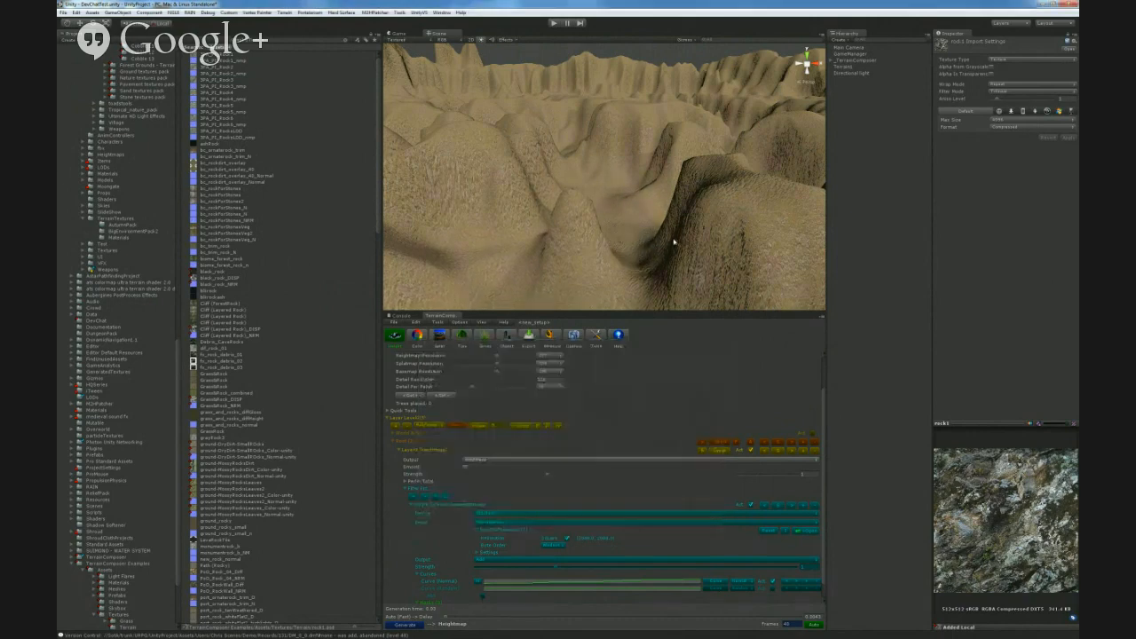
pyautogui.moveTo(640, 195)
pyautogui.mouseDown(button='right')
pyautogui.moveTo(536, 203)
pyautogui.moveTo(786, 187)
pyautogui.moveTo(698, 196)
pyautogui.moveTo(444, 183)
pyautogui.moveTo(471, 216)
pyautogui.moveTo(401, 220)
pyautogui.moveTo(563, 221)
pyautogui.moveTo(599, 195)
pyautogui.moveTo(569, 149)
pyautogui.moveTo(550, 148)
pyautogui.moveTo(507, 218)
pyautogui.moveTo(572, 189)
pyautogui.moveTo(601, 198)
pyautogui.moveTo(652, 188)
pyautogui.moveTo(639, 186)
pyautogui.mouseUp(button='right')
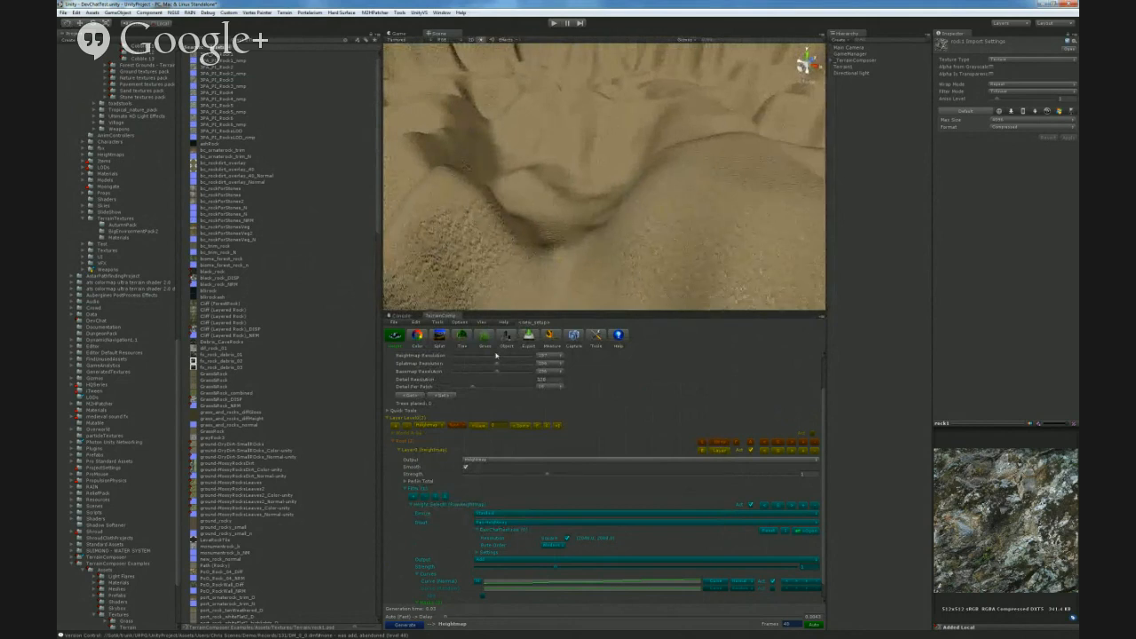
pyautogui.moveTo(497, 361); pyautogui.dragTo(513, 357)
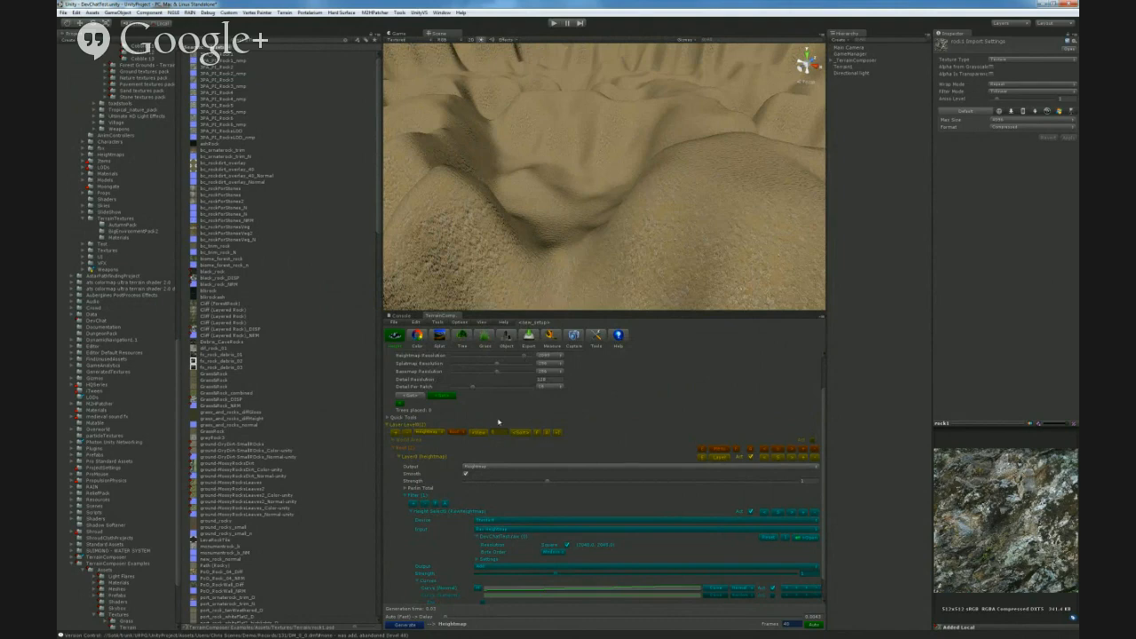
pyautogui.click(399, 625)
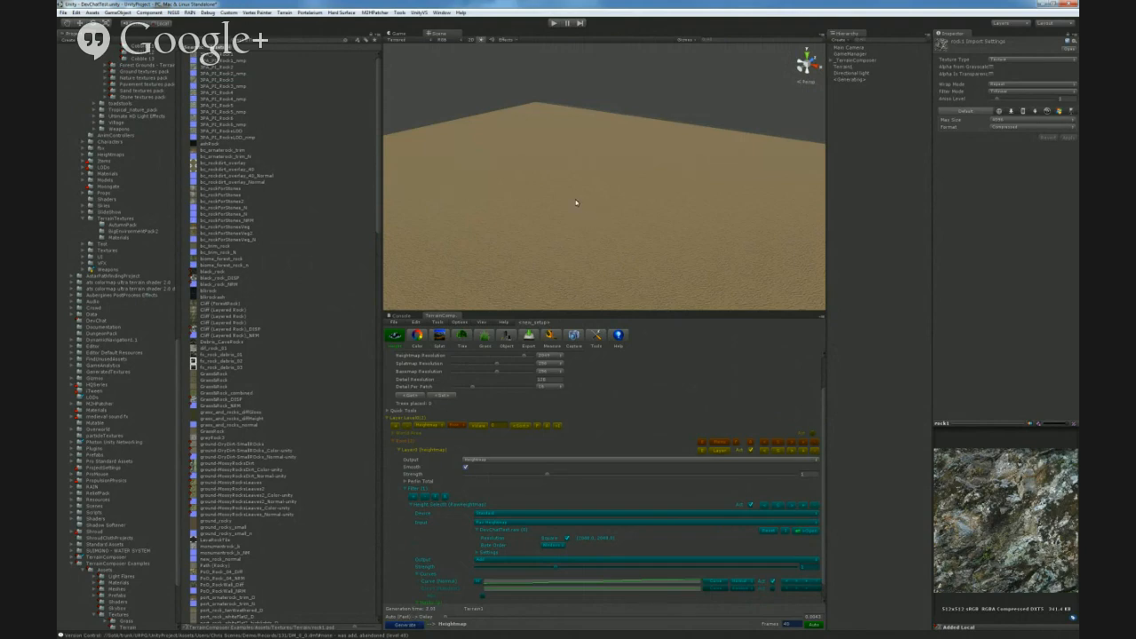
pyautogui.moveTo(563, 226); pyautogui.dragTo(679, 179, button='right')
pyautogui.press('w')
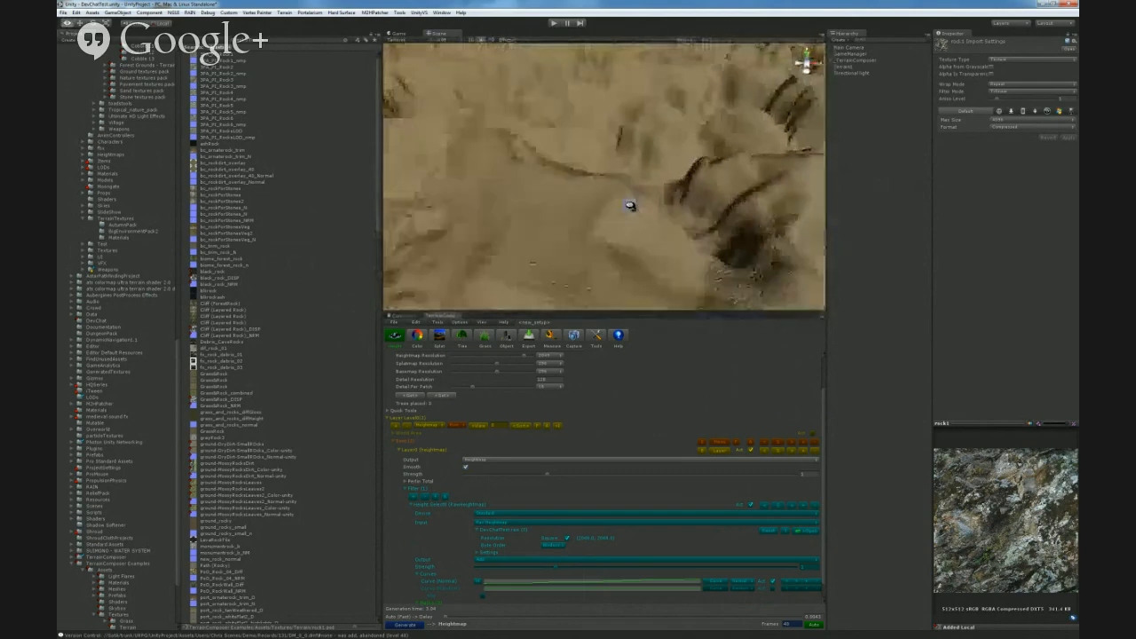
pyautogui.moveTo(595, 191); pyautogui.dragTo(591, 236, button='right')
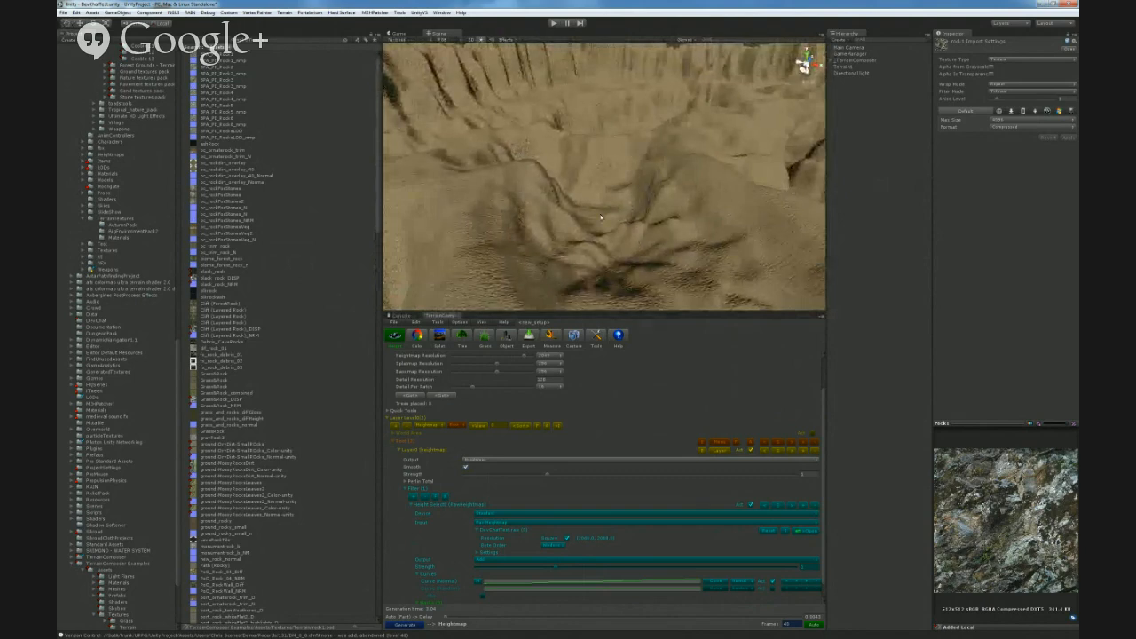
pyautogui.moveTo(549, 260); pyautogui.dragTo(608, 233, button='right')
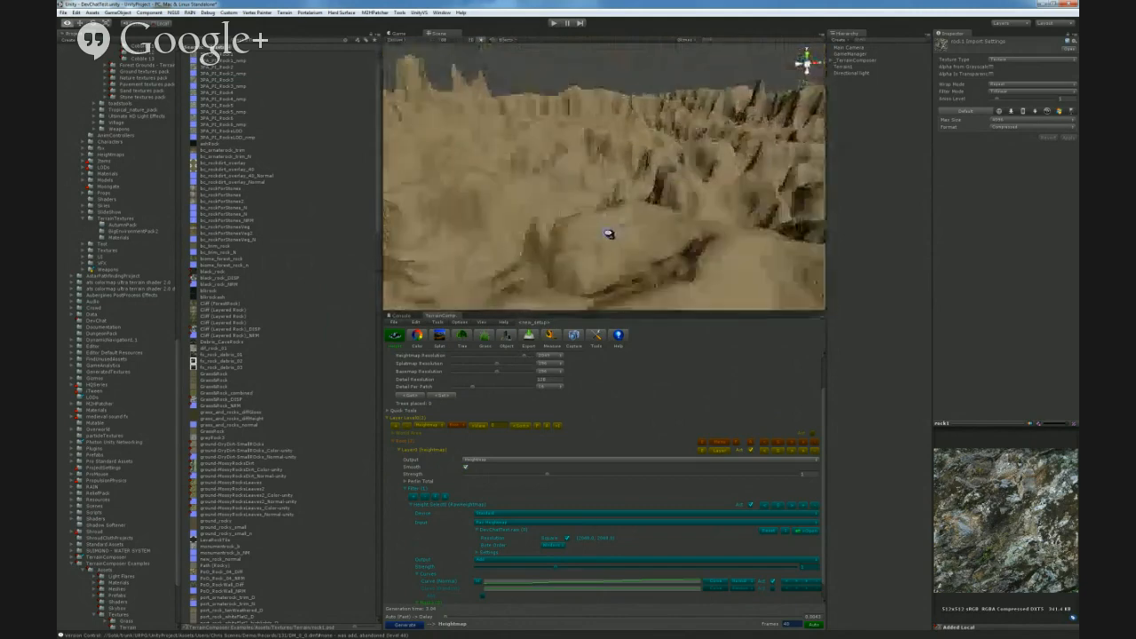
# - Reopen the heightmap curve and store its stepped shape as a new curve preset
pyautogui.click(600, 583)
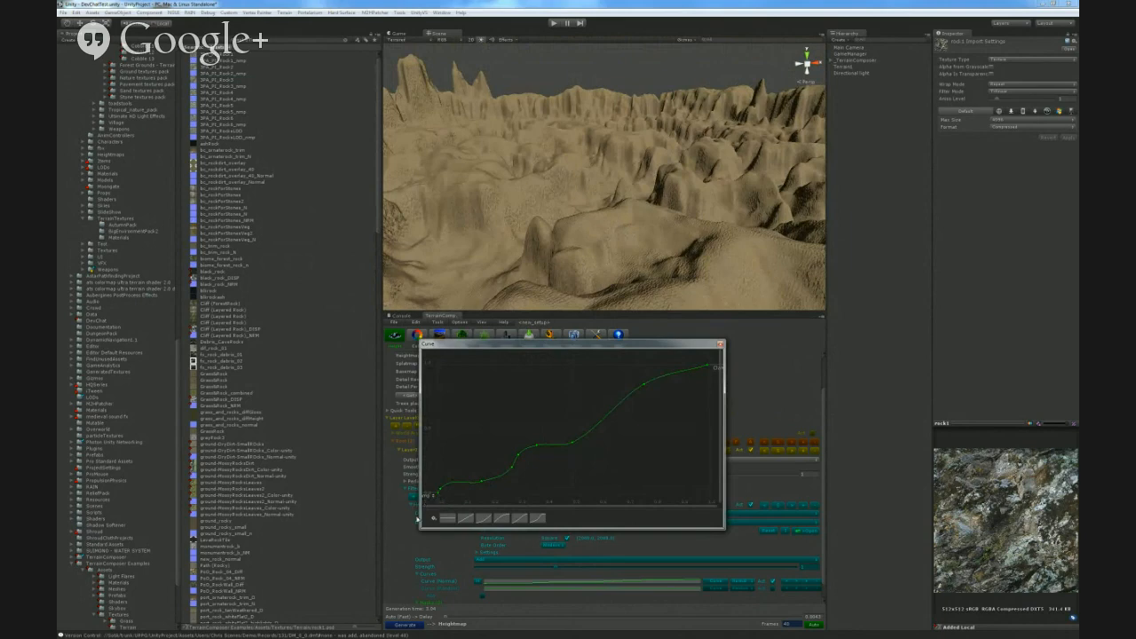
pyautogui.click(433, 519)
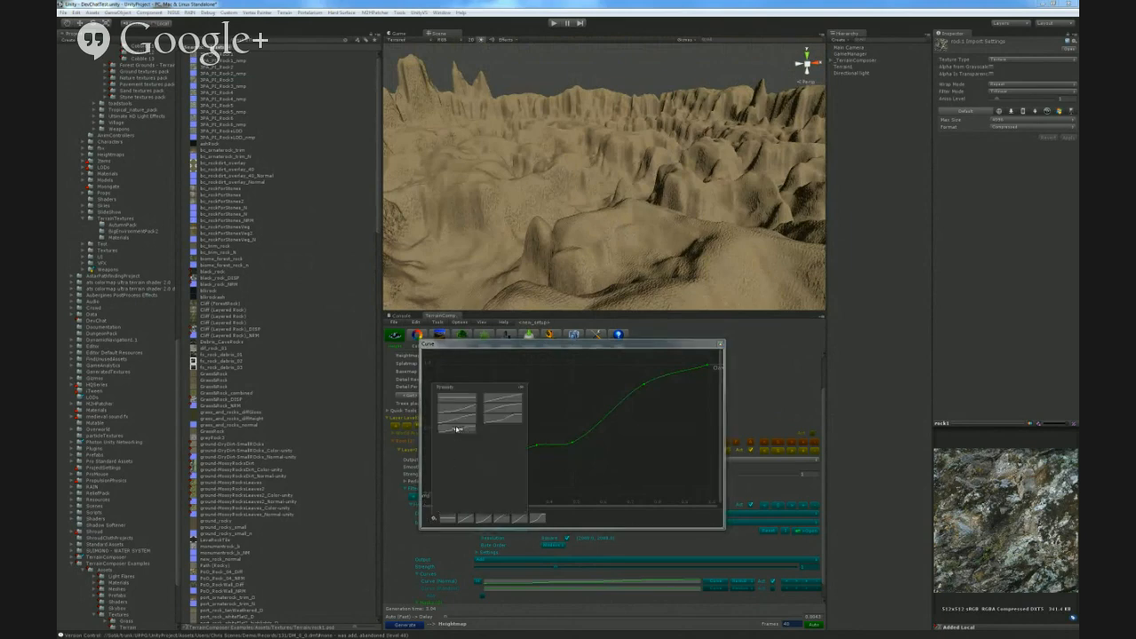
pyautogui.click(456, 431)
pyautogui.click(522, 389)
pyautogui.click(554, 367)
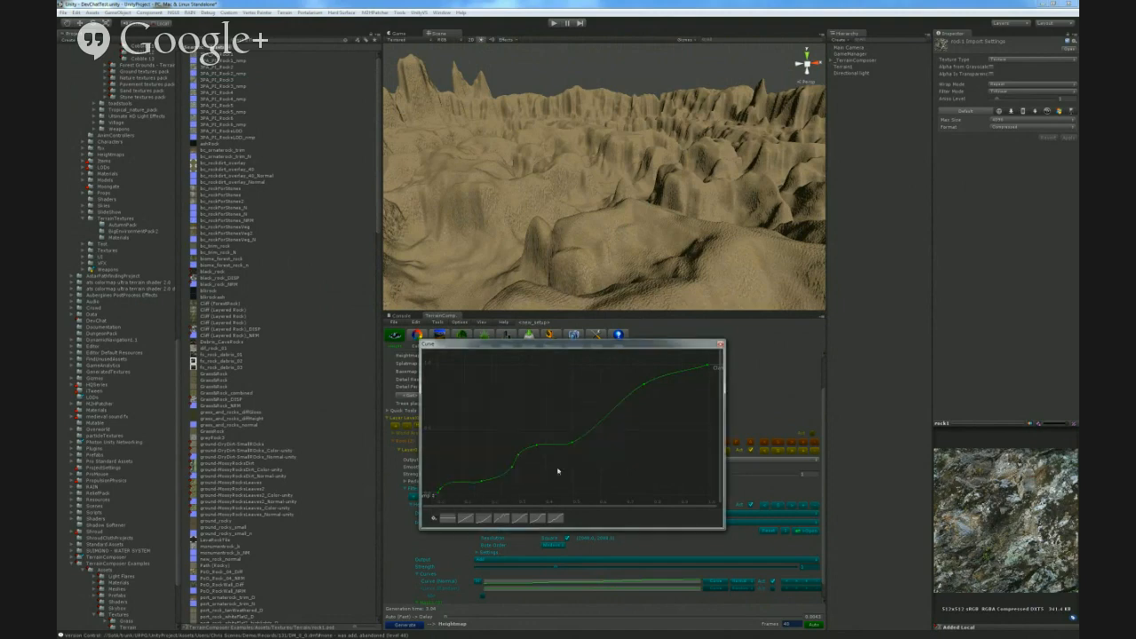
# - Try the straight linear preset on the heightmap curve and compare the resulting terrain
pyautogui.click(466, 520)
pyautogui.moveTo(512, 347); pyautogui.dragTo(583, 377)
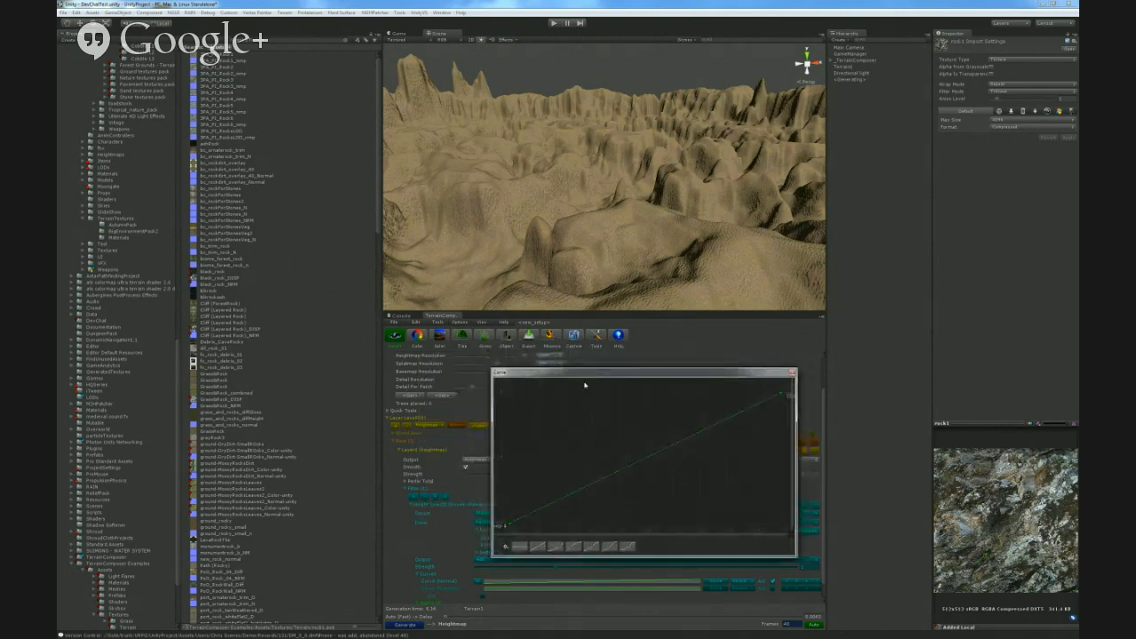
pyautogui.click(667, 286)
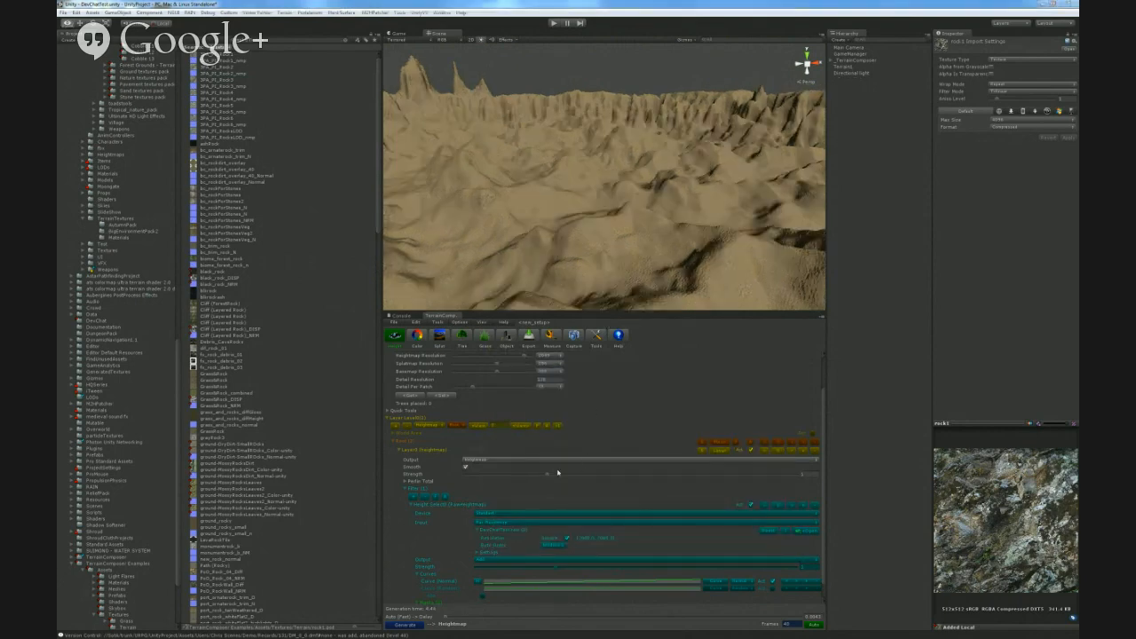
# - Apply a lower heightmap resolution and load the saved stepped preset into the heightmap curve
pyautogui.hotkey('alt', 'Tab')
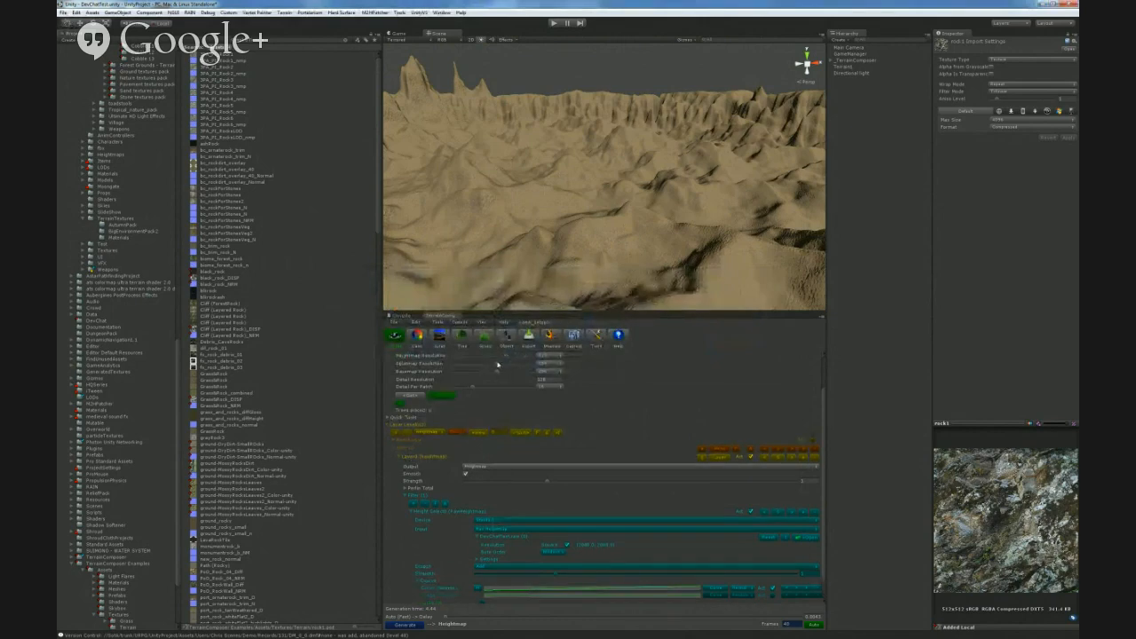
pyautogui.click(446, 396)
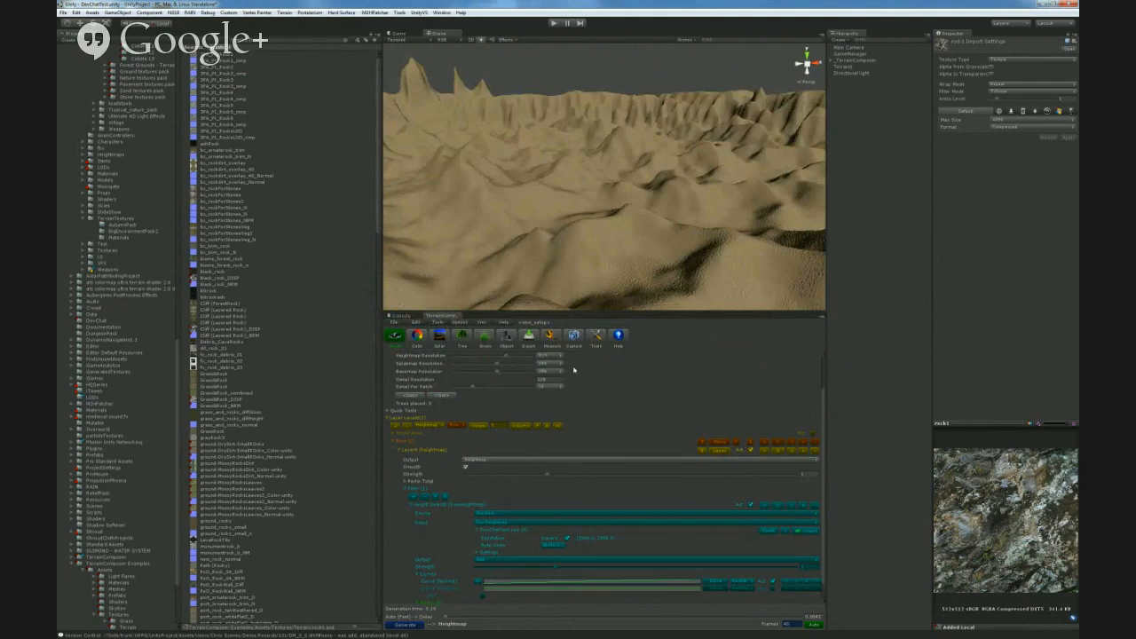
pyautogui.click(572, 583)
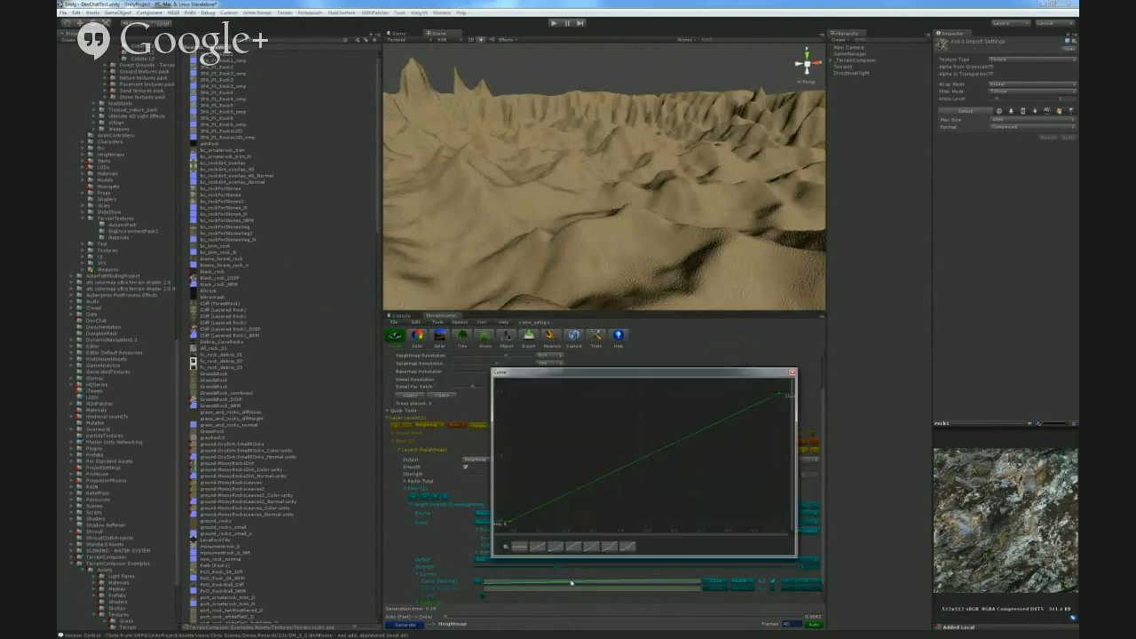
pyautogui.click(628, 546)
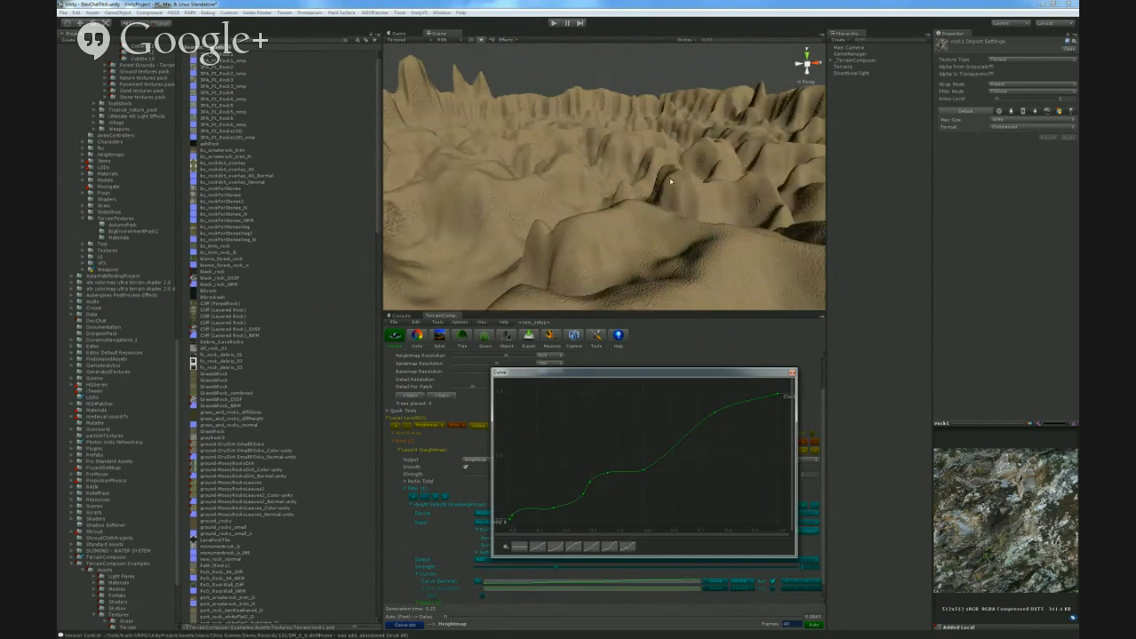
pyautogui.click(629, 203)
pyautogui.moveTo(573, 202); pyautogui.dragTo(822, 183, button='right')
# - Add a key near the low end of the heightmap curve, adjust the lowest keys, and inspect the valleys
pyautogui.click(581, 585)
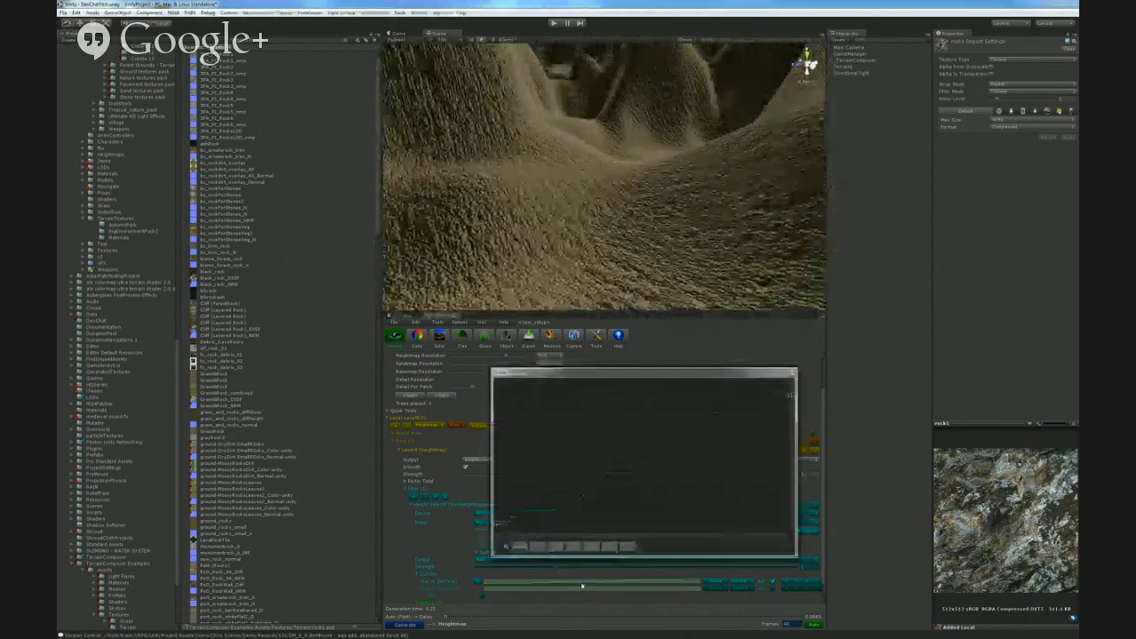
pyautogui.moveTo(587, 373); pyautogui.dragTo(764, 285)
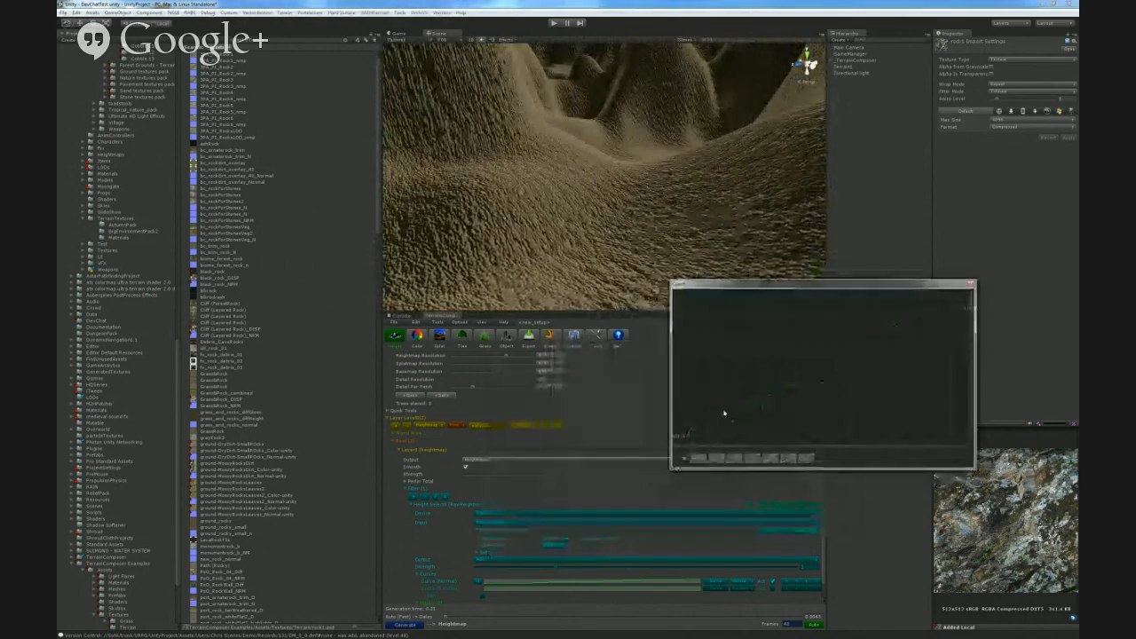
pyautogui.doubleClick(714, 424)
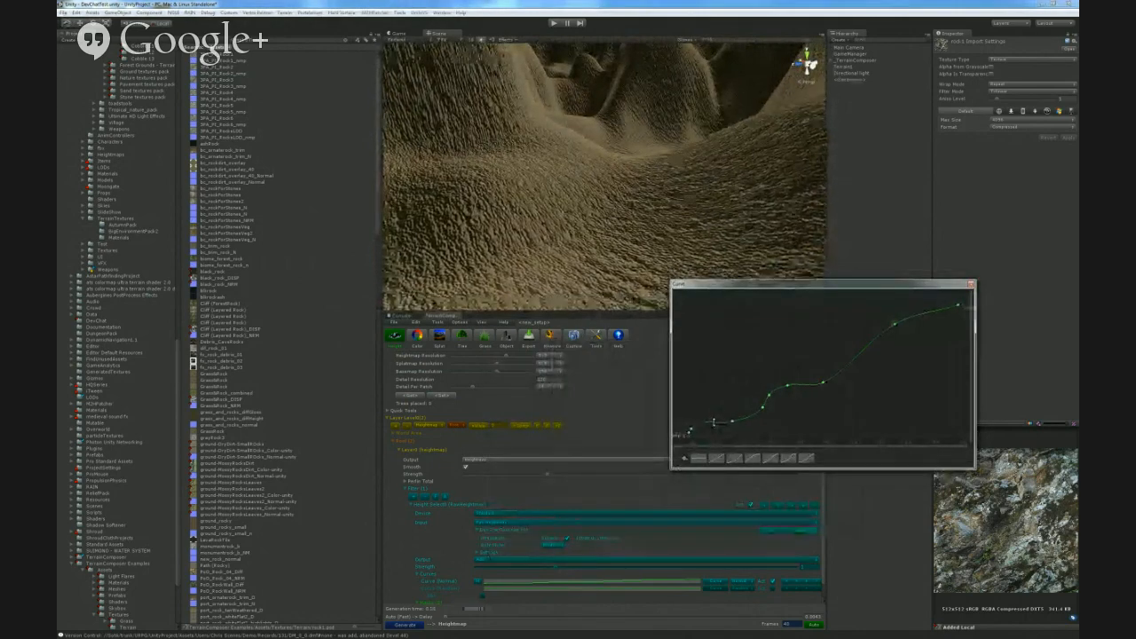
pyautogui.moveTo(714, 422); pyautogui.dragTo(689, 432)
pyautogui.rightClick(605, 238)
pyautogui.moveTo(575, 214); pyautogui.dragTo(456, 257, button='right')
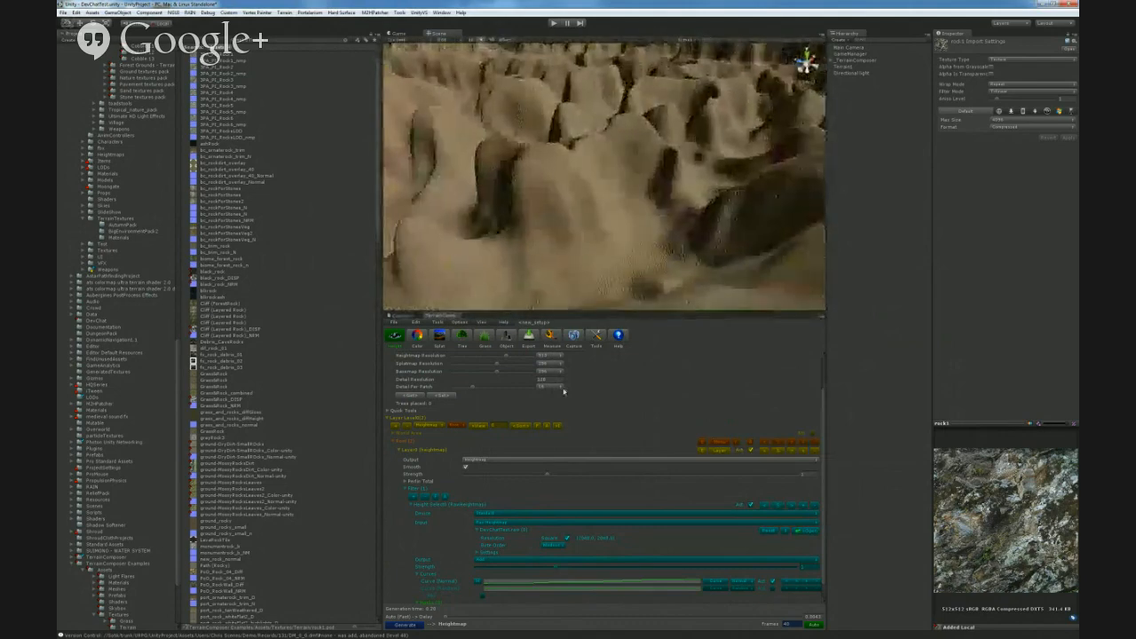
# - Save the current TerrainComposer setup as a new prefab file alongside the existing project prefabs
pyautogui.click(394, 324)
pyautogui.click(402, 353)
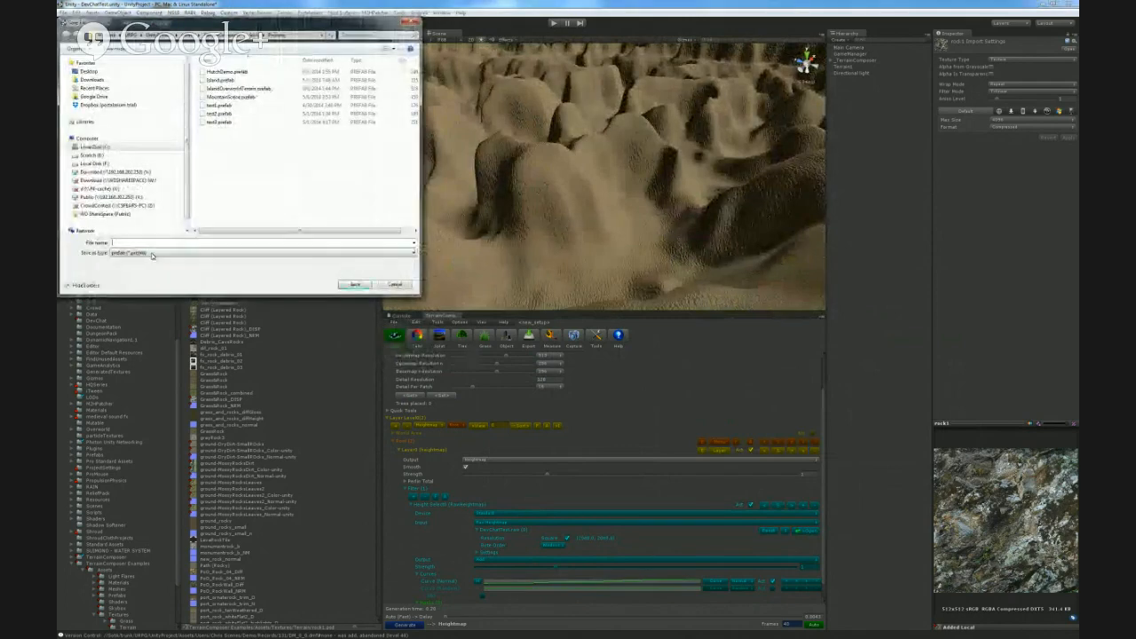
pyautogui.write('ro')
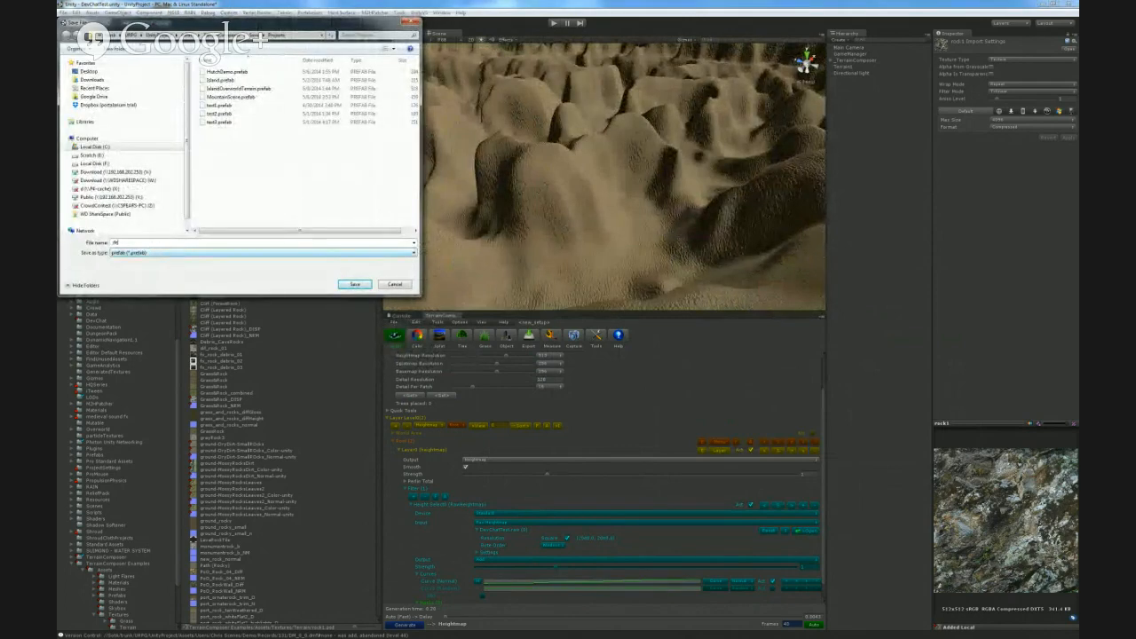
pyautogui.write('vchat')
pyautogui.click(357, 285)
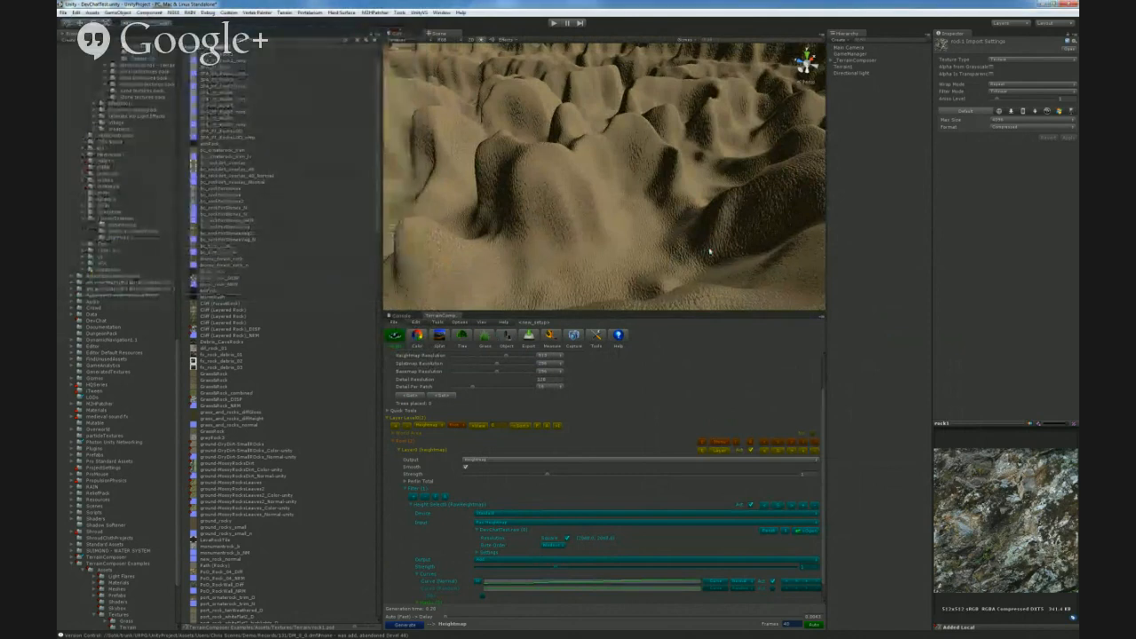
# - Switch the output to splat textures, generate the splatmap, and inspect the texturing on the slopes and valleys
pyautogui.moveTo(692, 252); pyautogui.dragTo(754, 242, button='right')
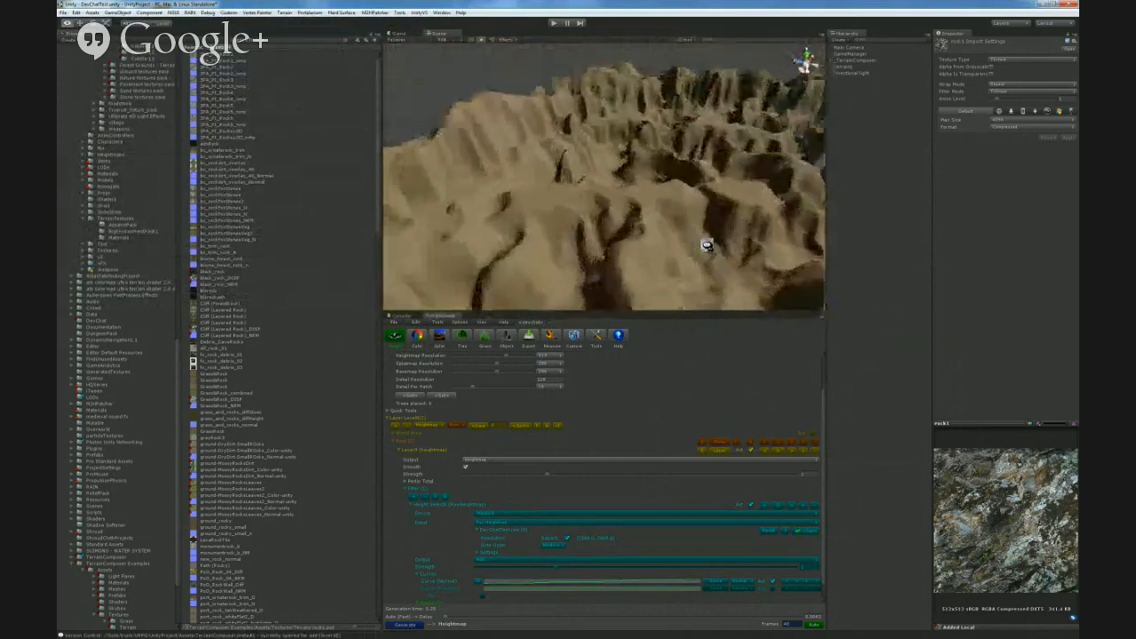
pyautogui.moveTo(820, 249); pyautogui.dragTo(987, 242, button='right')
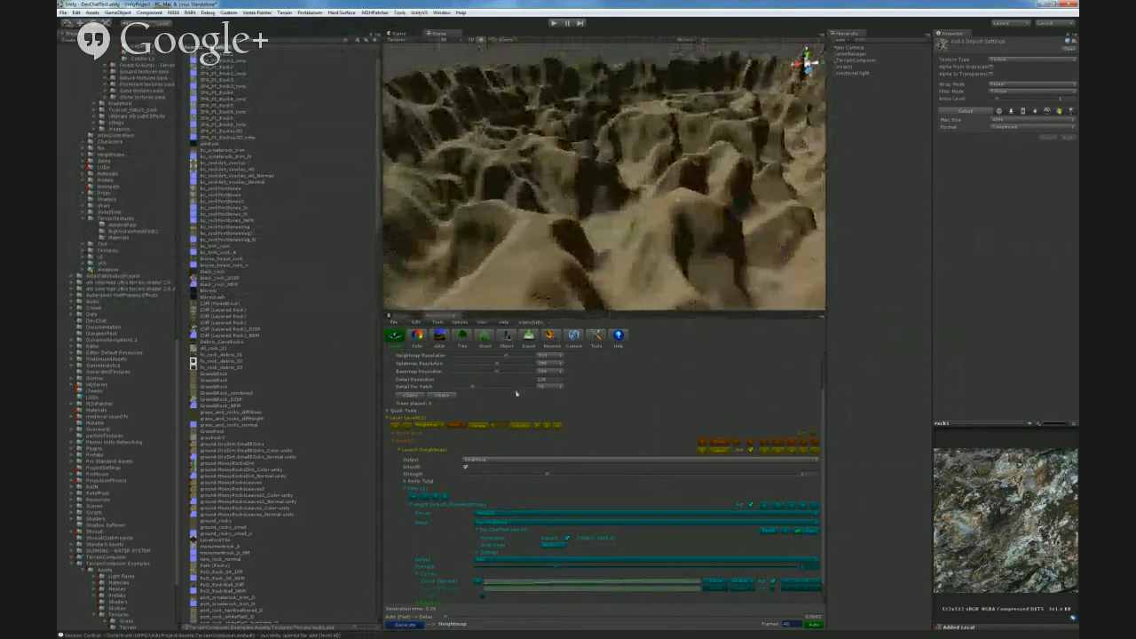
pyautogui.click(439, 336)
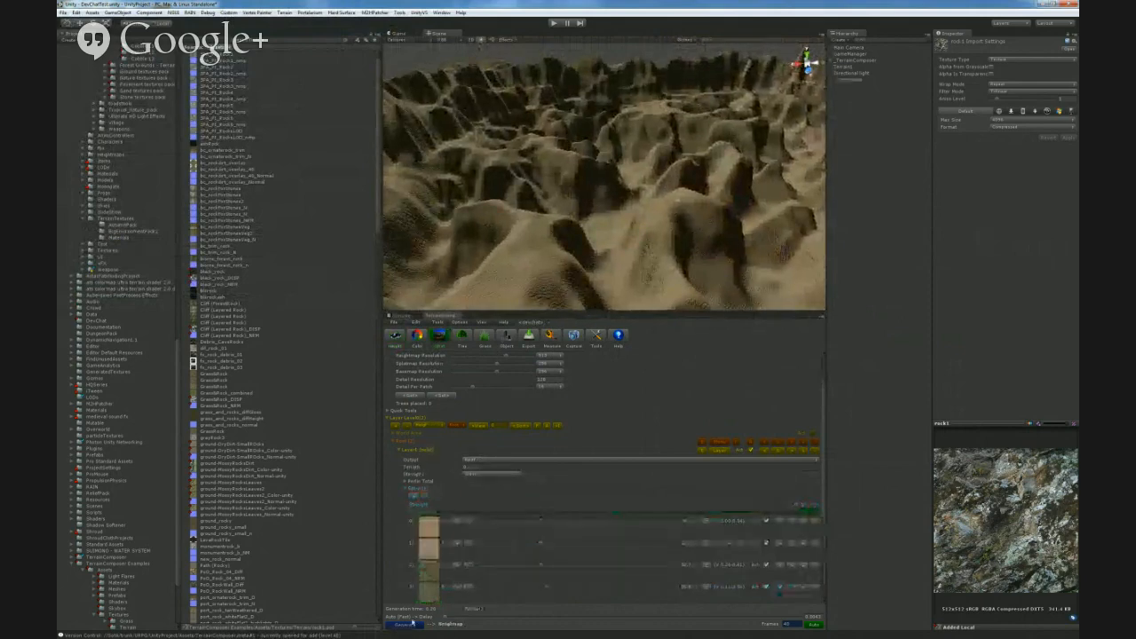
pyautogui.moveTo(578, 245); pyautogui.dragTo(659, 270, button='right')
pyautogui.moveTo(586, 236); pyautogui.dragTo(582, 222, button='right')
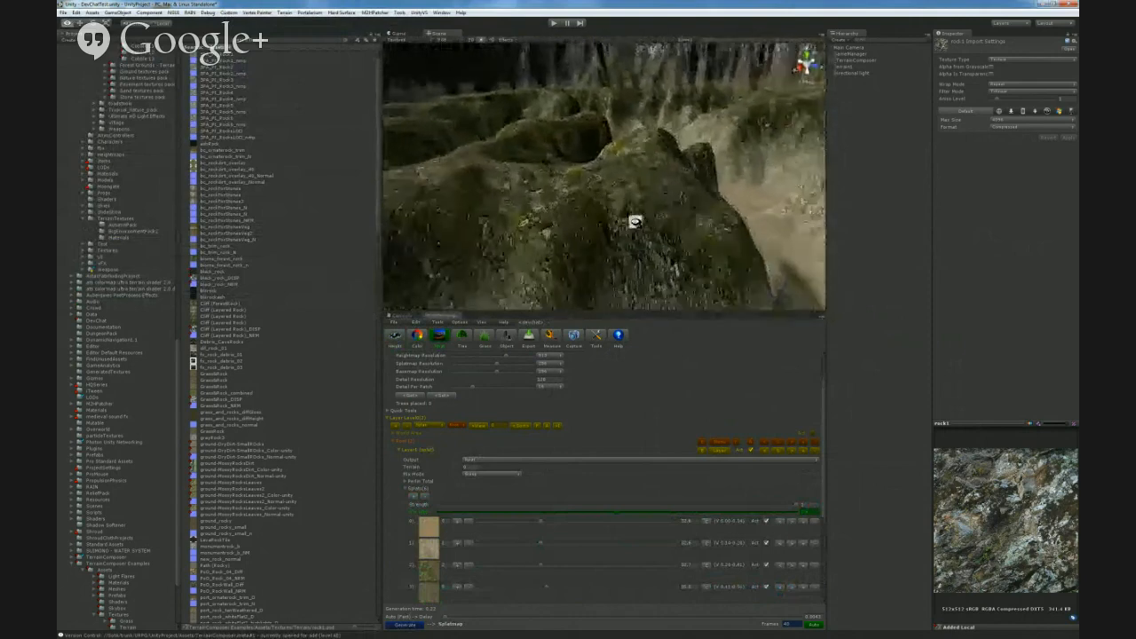
pyautogui.moveTo(630, 225)
pyautogui.mouseDown(button='right')
pyautogui.moveTo(637, 209)
pyautogui.moveTo(668, 222)
pyautogui.moveTo(640, 226)
pyautogui.moveTo(632, 205)
pyautogui.moveTo(620, 215)
pyautogui.mouseUp(button='right')
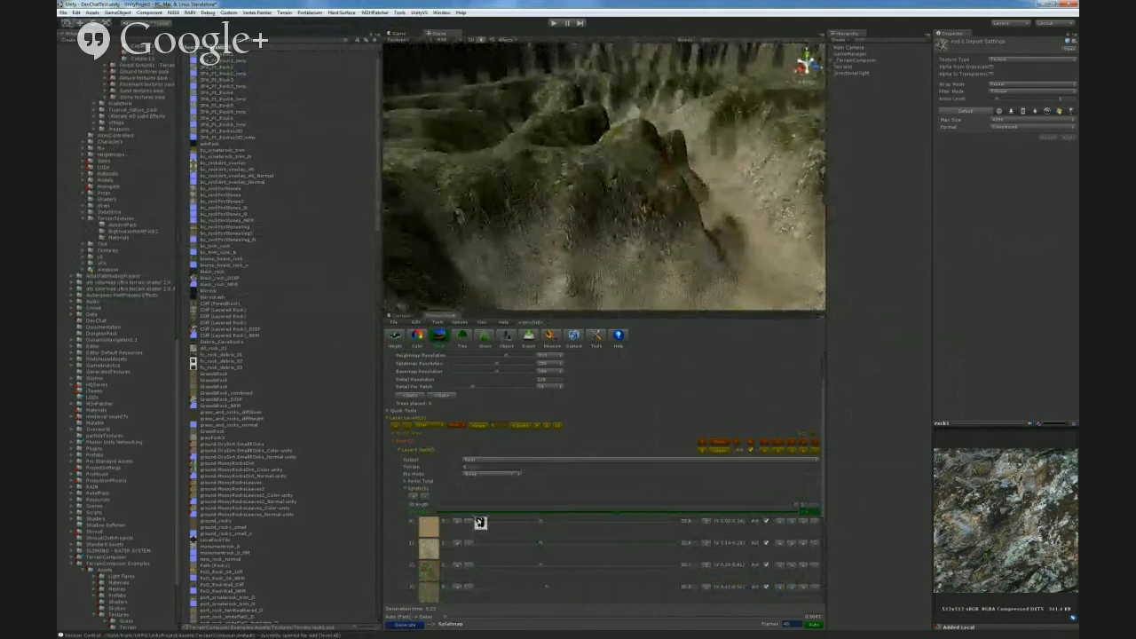
# - Swap the textures in the first and third splat entries, regenerate, and slightly increase the first entry's value
pyautogui.click(468, 565)
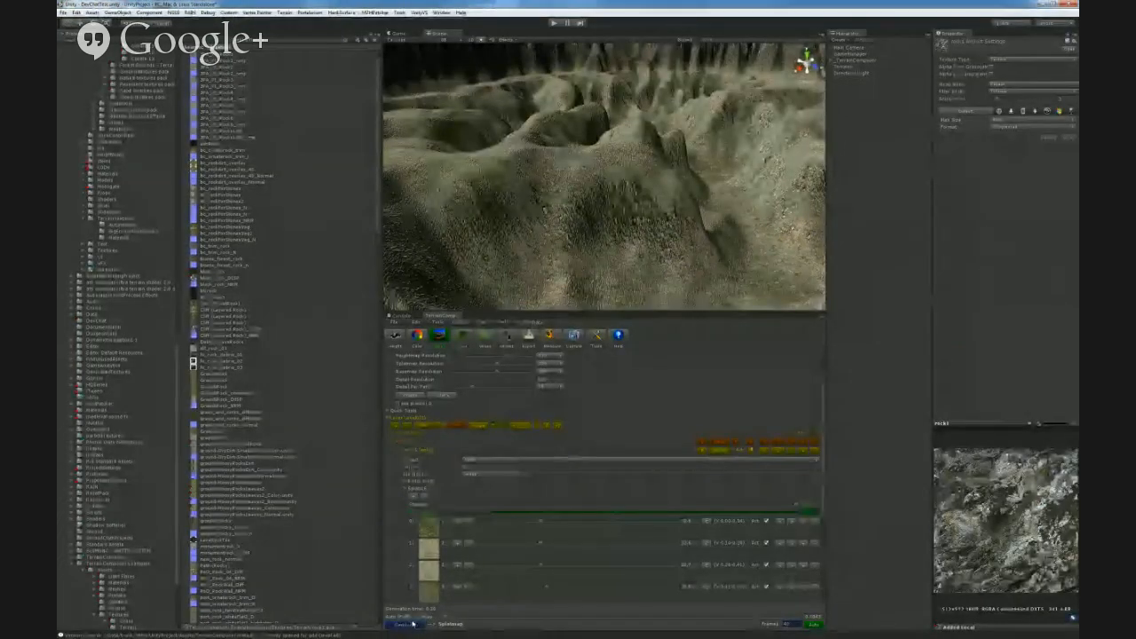
pyautogui.moveTo(545, 233); pyautogui.dragTo(634, 228, button='right')
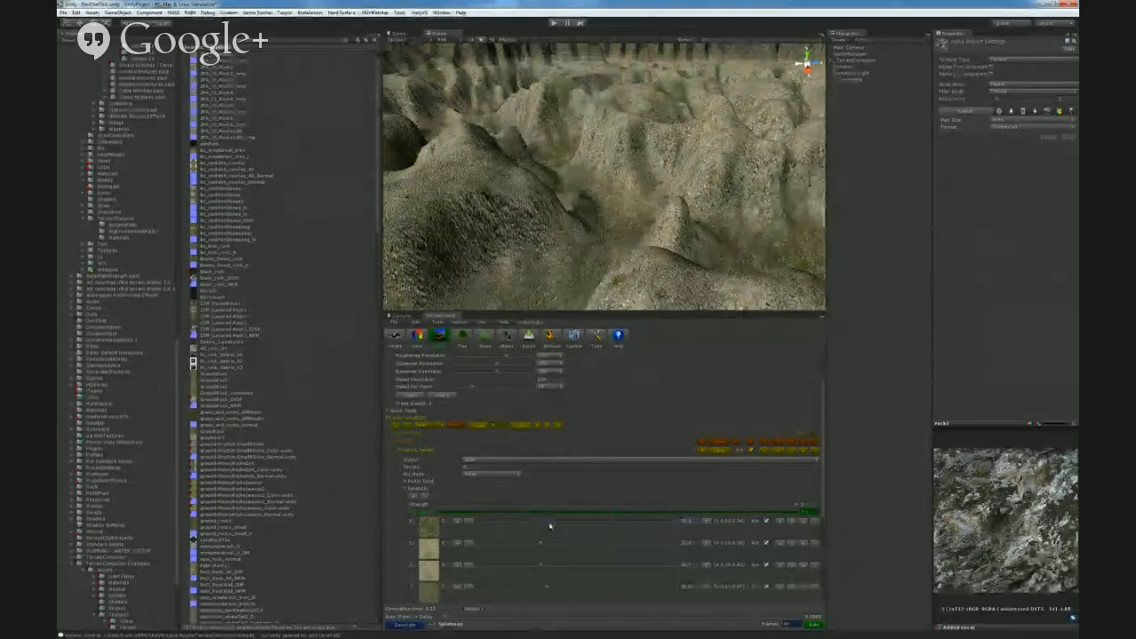
pyautogui.moveTo(545, 527); pyautogui.dragTo(552, 526)
pyautogui.moveTo(583, 216); pyautogui.dragTo(538, 279, button='right')
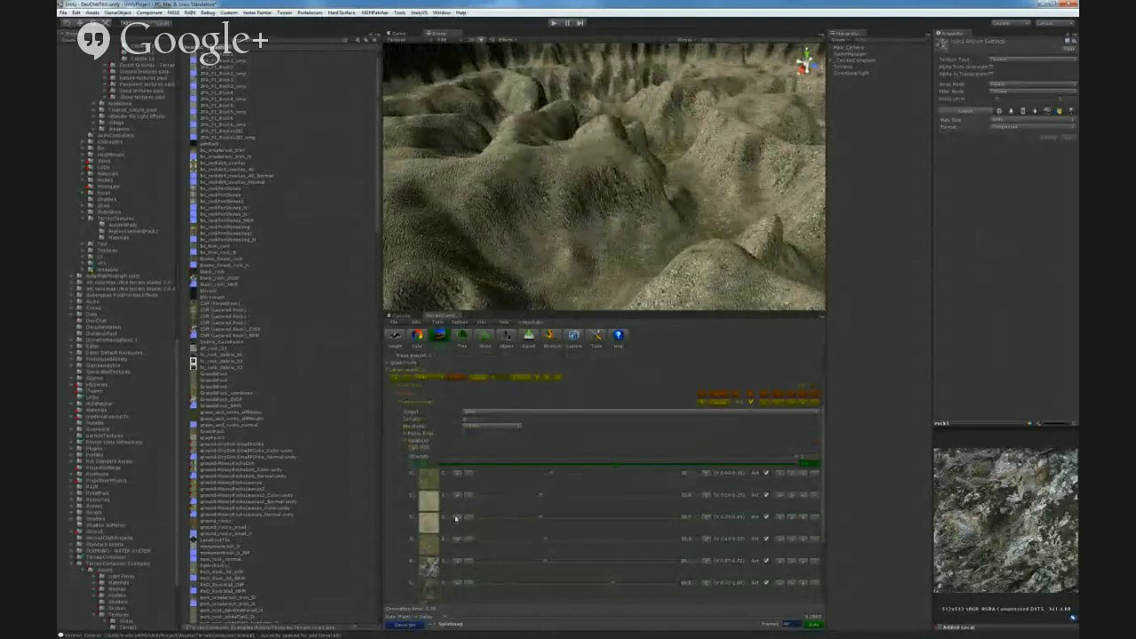
# - Cycle the third splat entry through other textures, settling on a dark rock texture, and check it on the terrain
pyautogui.click(458, 518)
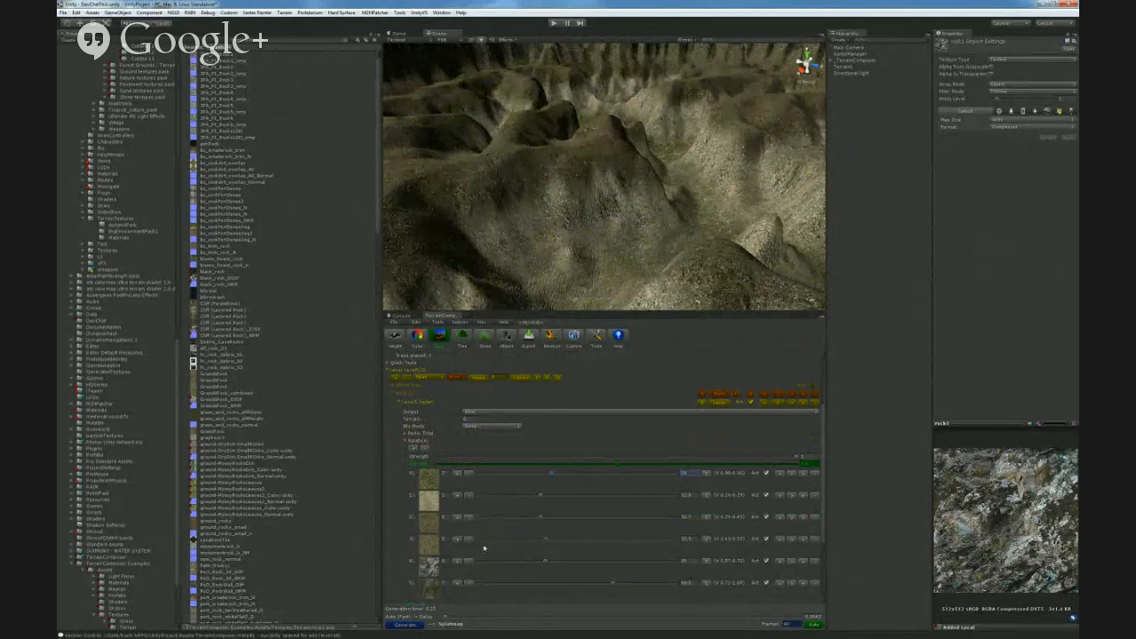
pyautogui.moveTo(578, 262); pyautogui.dragTo(545, 221, button='right')
pyautogui.click(458, 519)
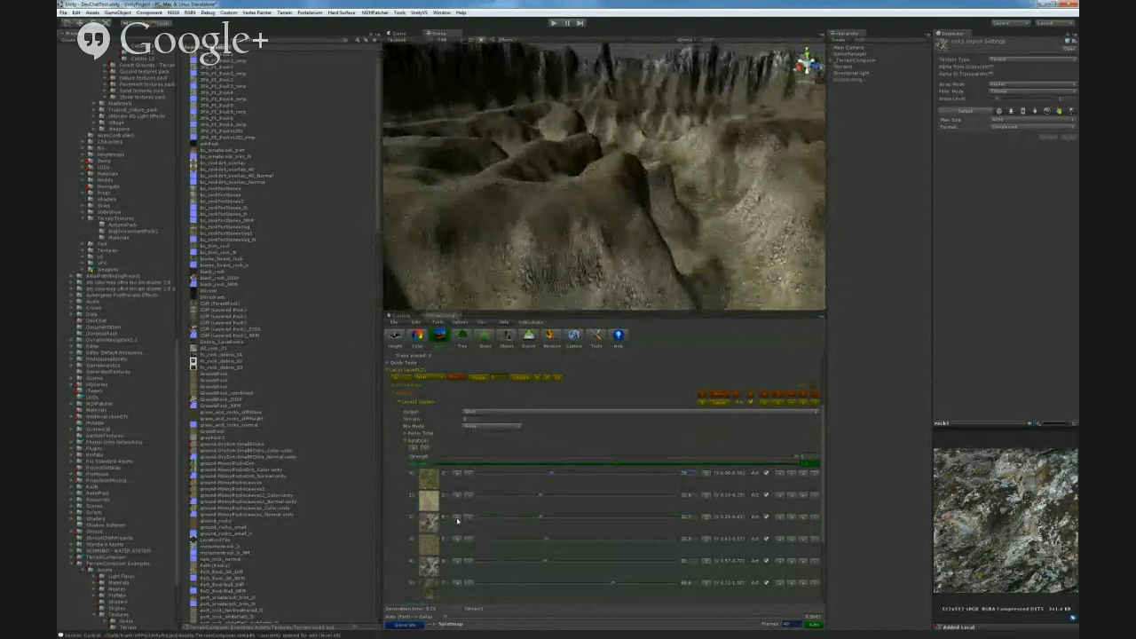
pyautogui.click(458, 519)
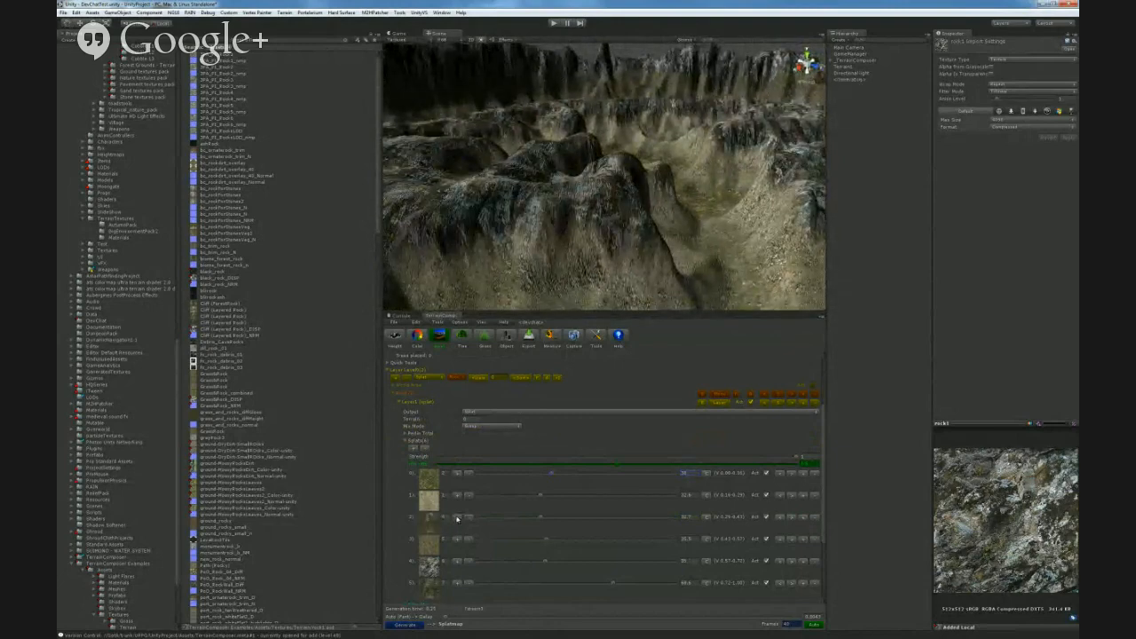
pyautogui.moveTo(566, 279); pyautogui.dragTo(675, 302, button='right')
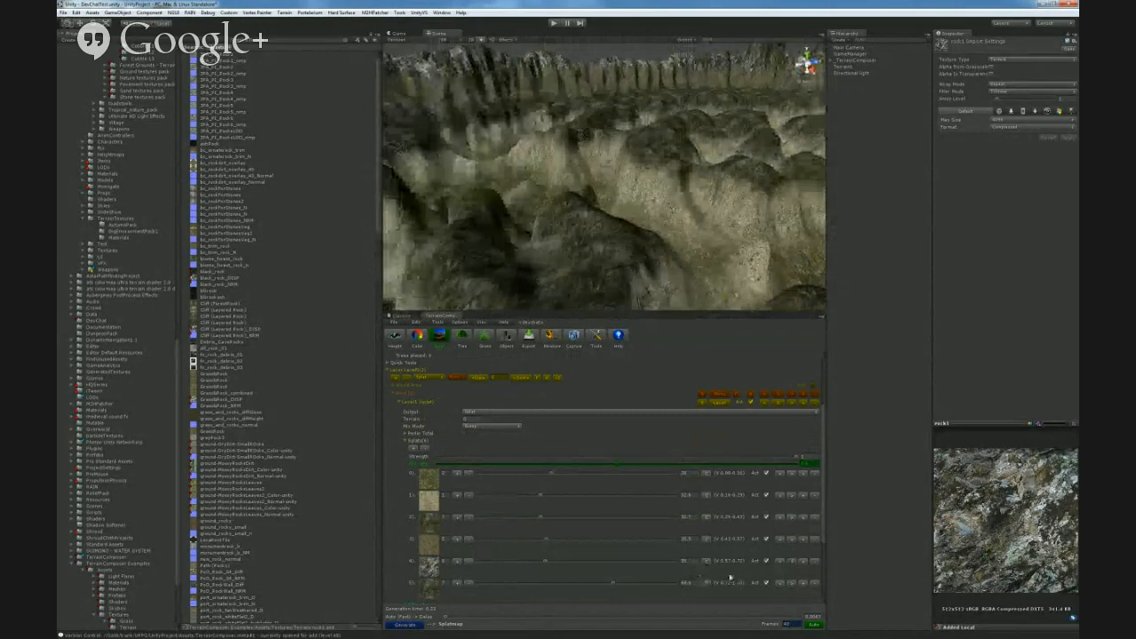
# - Remove the fourth splat entry, raise the third entry's value substantially, and inspect the texture distribution
pyautogui.click(815, 540)
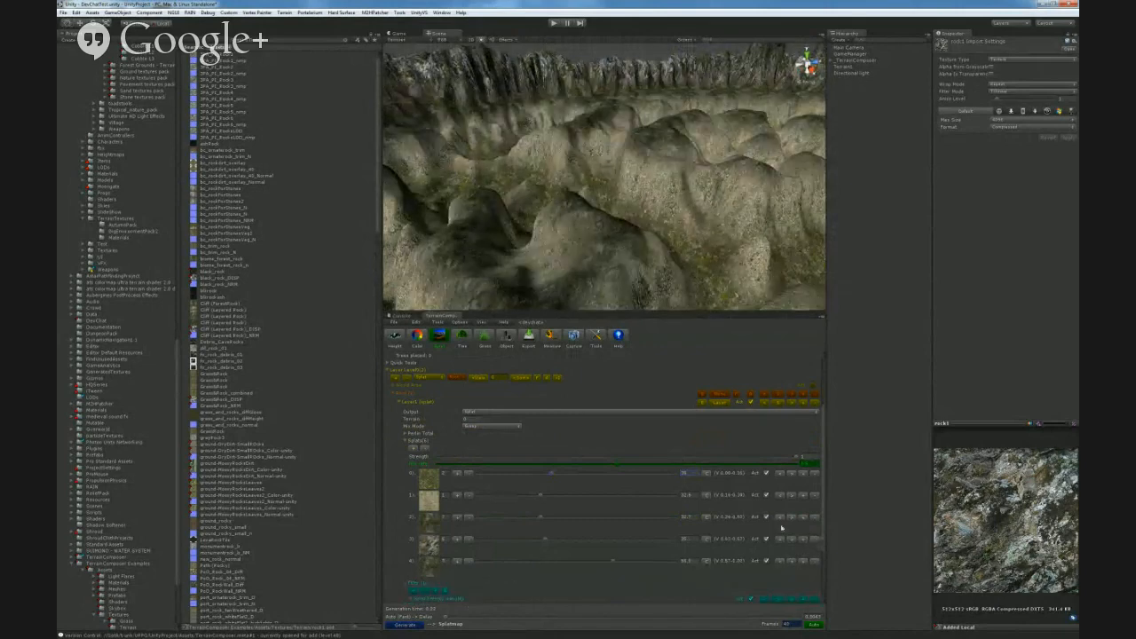
pyautogui.moveTo(522, 518); pyautogui.dragTo(622, 520)
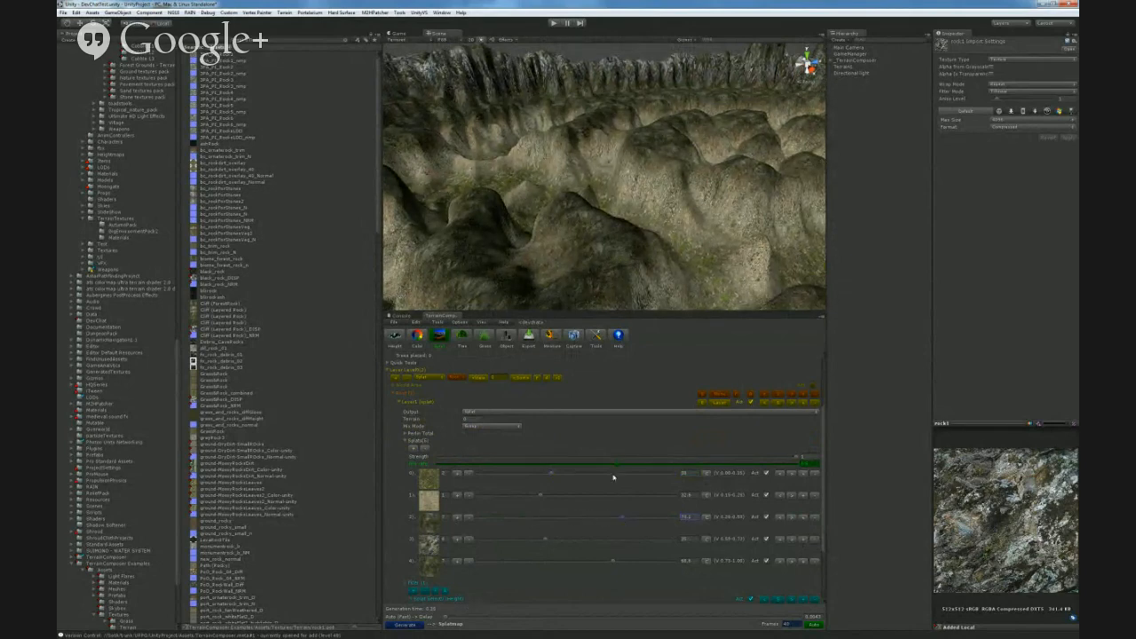
pyautogui.moveTo(564, 298); pyautogui.dragTo(617, 282, button='right')
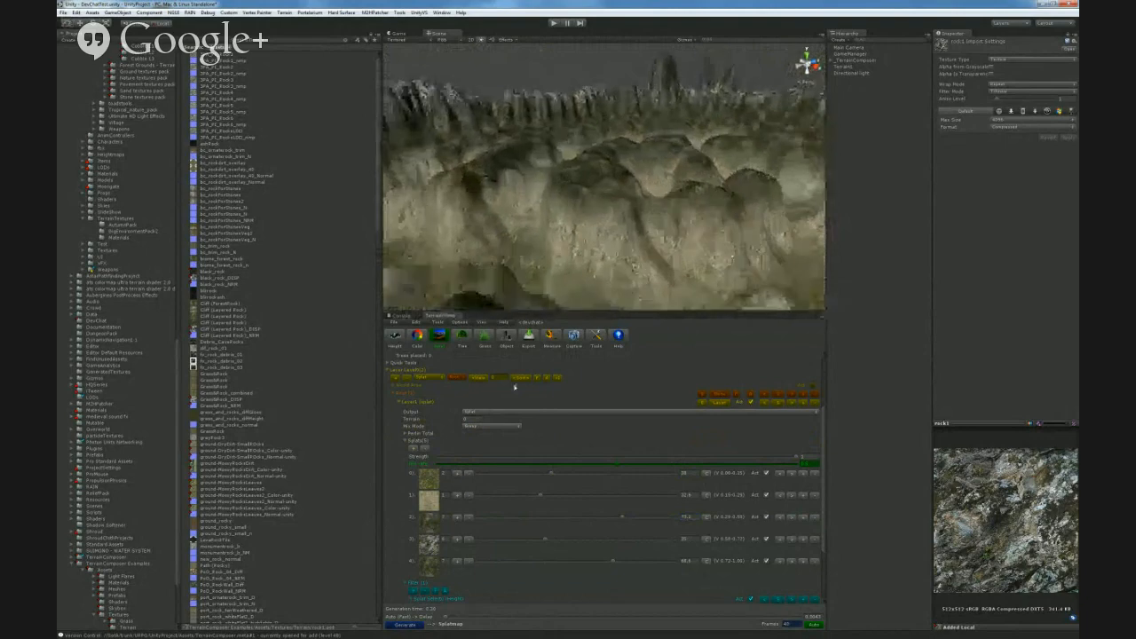
pyautogui.moveTo(574, 249); pyautogui.dragTo(629, 263, button='right')
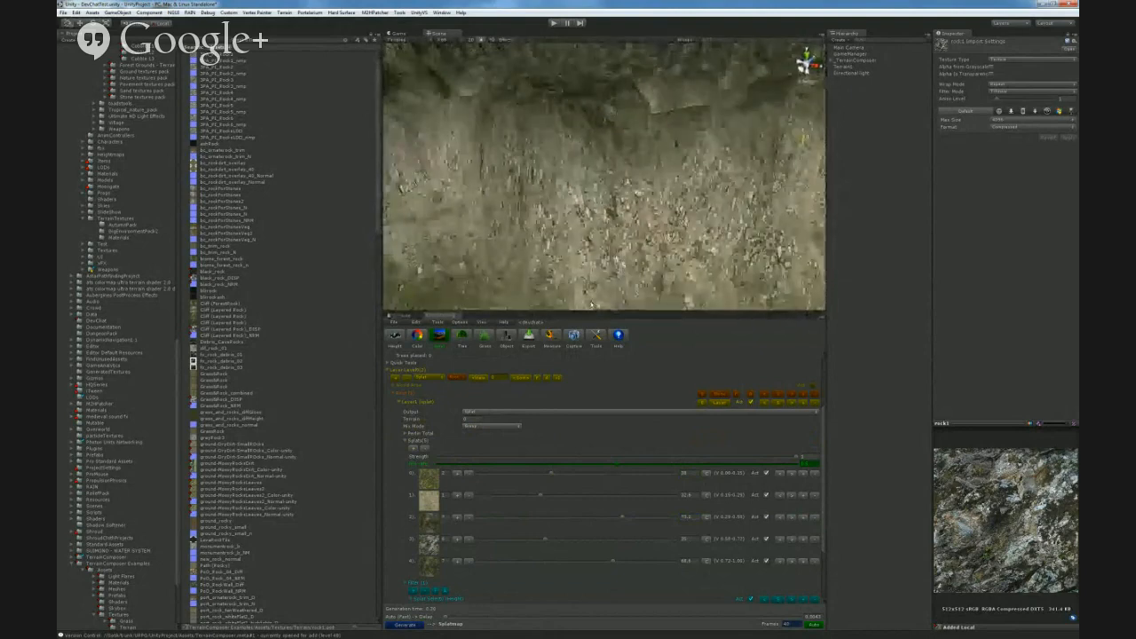
# - Open the terrain's splat texture settings and reduce the second texture's tile size, checking its scale on the rock walls
pyautogui.scroll(2, 468, 422)
pyautogui.scroll(1, 469, 421)
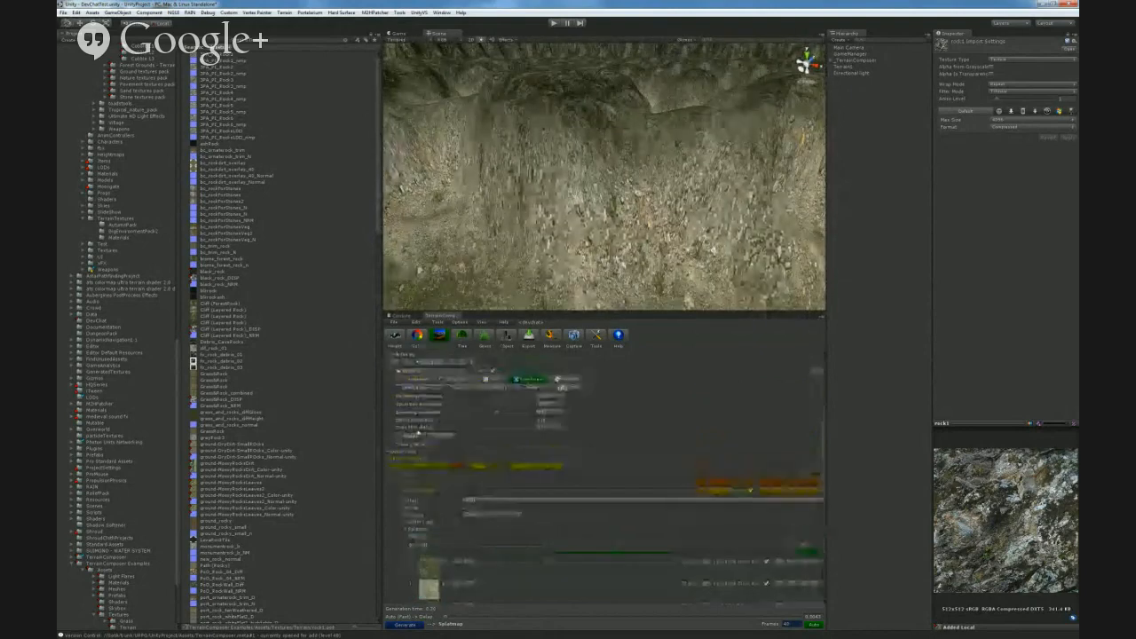
pyautogui.click(409, 388)
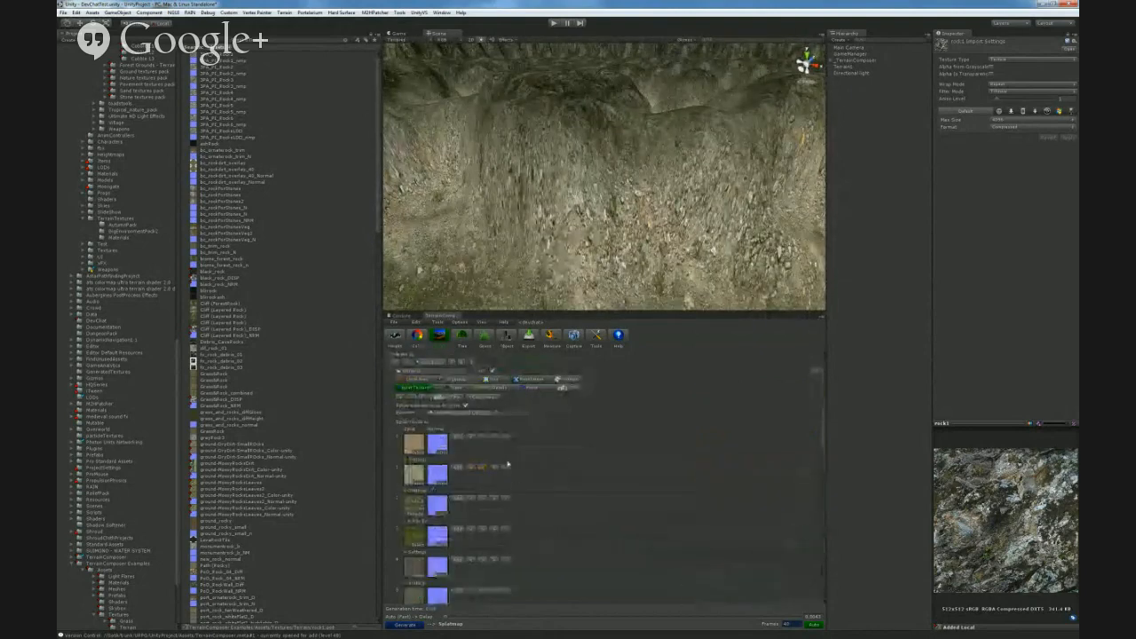
pyautogui.click(407, 490)
pyautogui.scroll(-2, 556, 495)
pyautogui.scroll(2, 558, 493)
pyautogui.moveTo(599, 267); pyautogui.dragTo(599, 257, button='right')
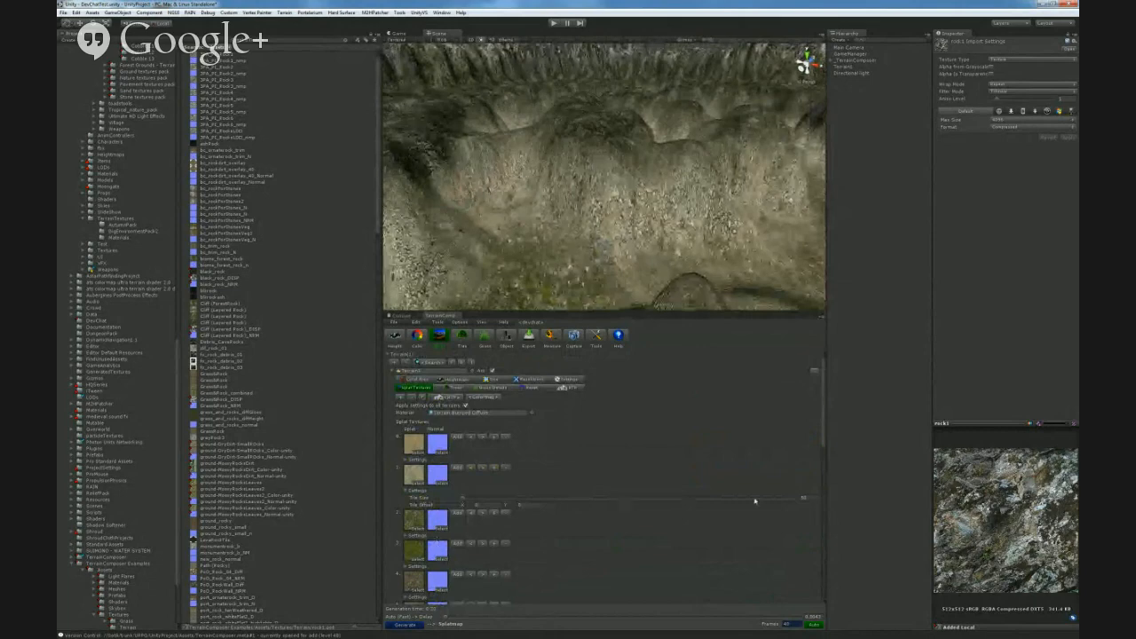
pyautogui.moveTo(463, 499); pyautogui.dragTo(464, 500)
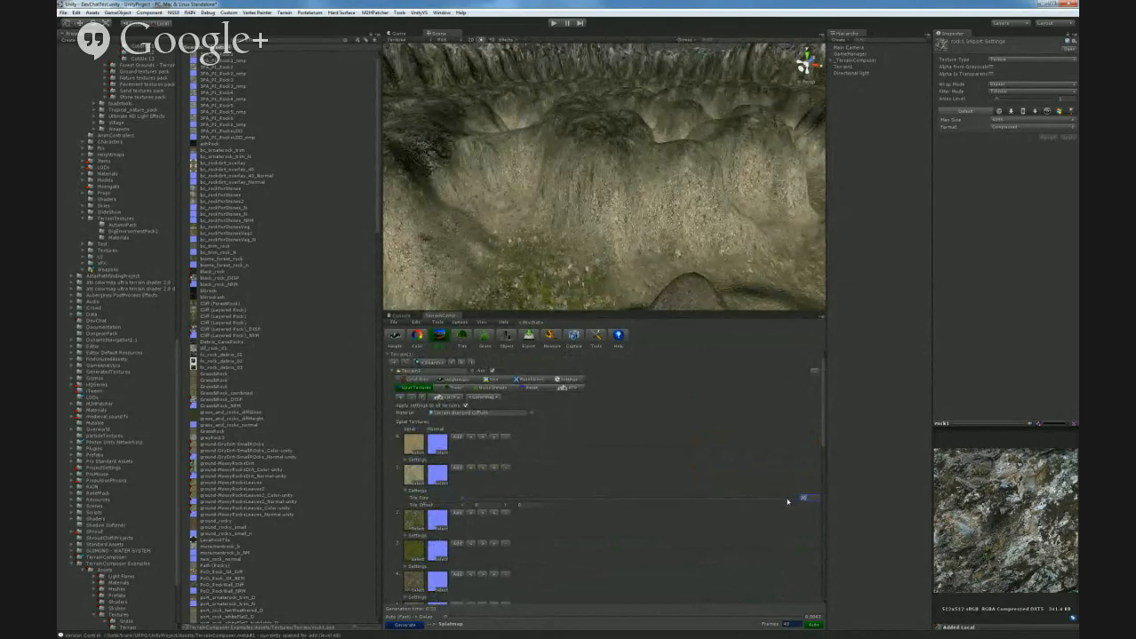
pyautogui.moveTo(593, 273); pyautogui.dragTo(770, 233, button='right')
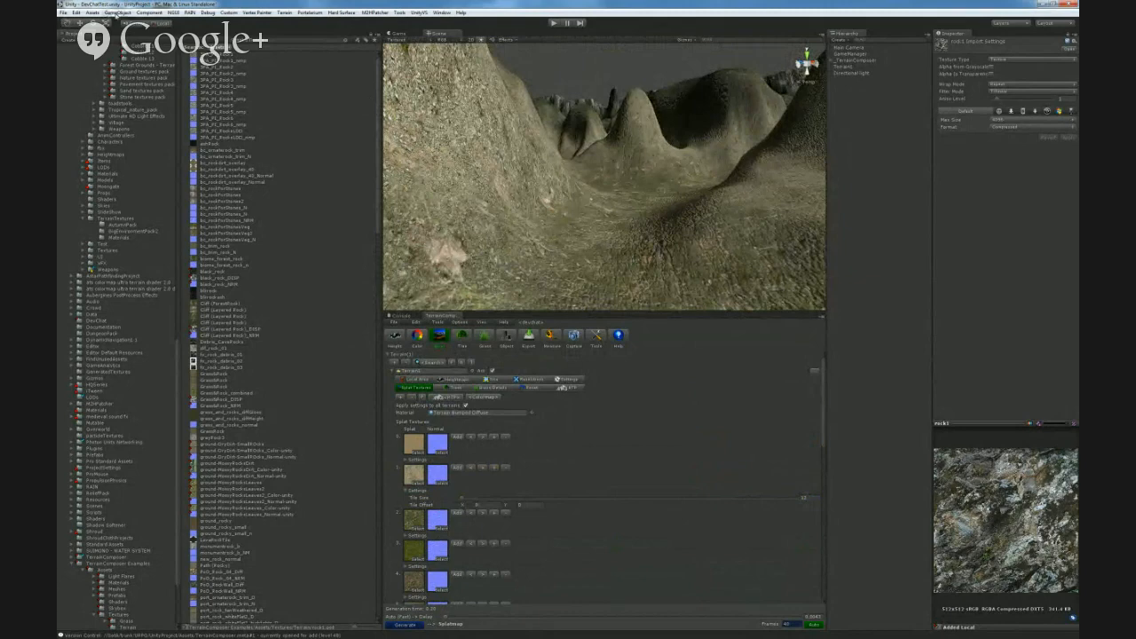
# - Create a player spawn point in the scene and select it
pyautogui.click(116, 13)
pyautogui.moveTo(140, 40)
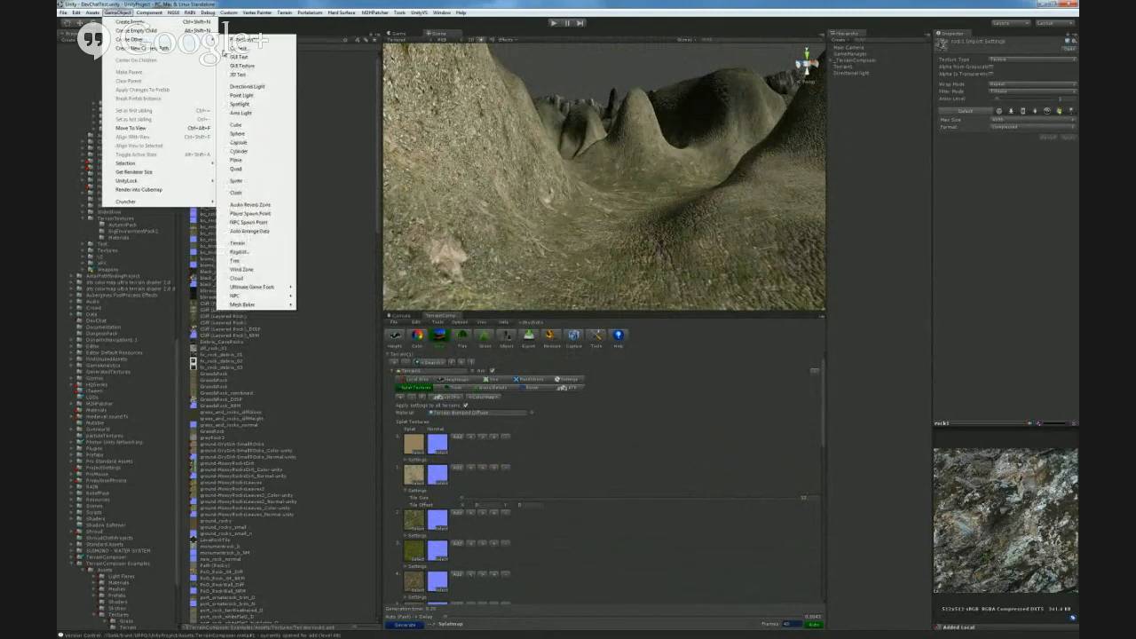
pyautogui.click(255, 214)
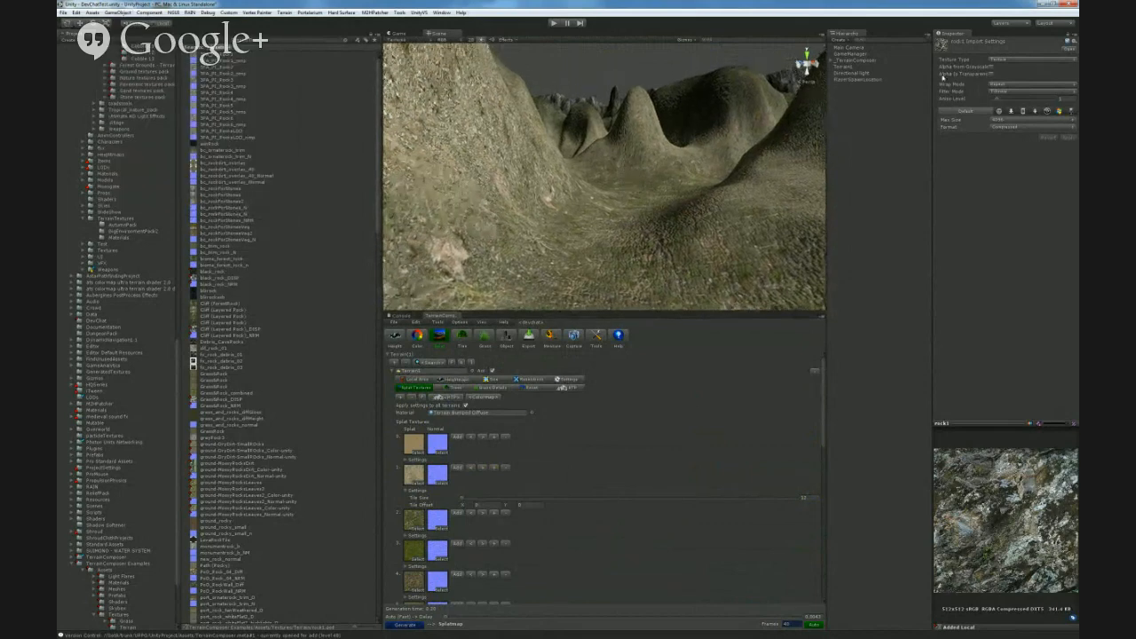
pyautogui.click(887, 80)
pyautogui.moveTo(572, 202); pyautogui.dragTo(552, 176, button='right')
pyautogui.press('s')
pyautogui.press('w')
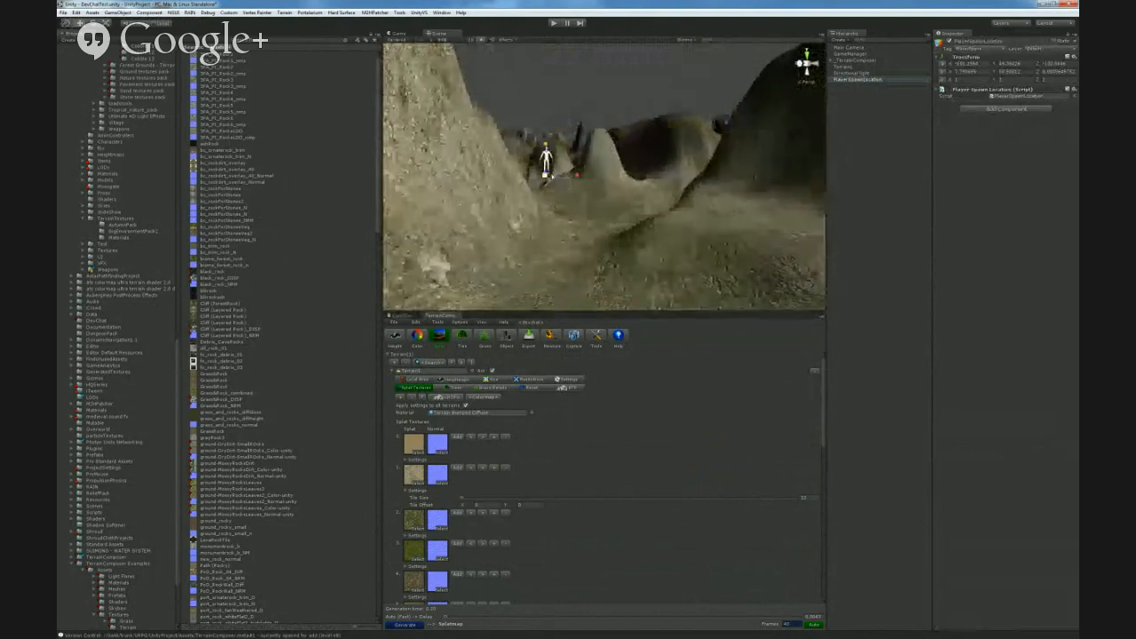
# - Lower the player spawn point onto the valley floor in front of the rock formations
pyautogui.moveTo(546, 149); pyautogui.dragTo(544, 297)
pyautogui.moveTo(561, 233)
pyautogui.mouseDown(button='right')
pyautogui.moveTo(567, 289)
pyautogui.moveTo(553, 210)
pyautogui.moveTo(574, 236)
pyautogui.mouseUp(button='right')
pyautogui.moveTo(577, 97); pyautogui.dragTo(580, 170)
pyautogui.press('w')
pyautogui.moveTo(590, 178); pyautogui.dragTo(631, 179, button='right')
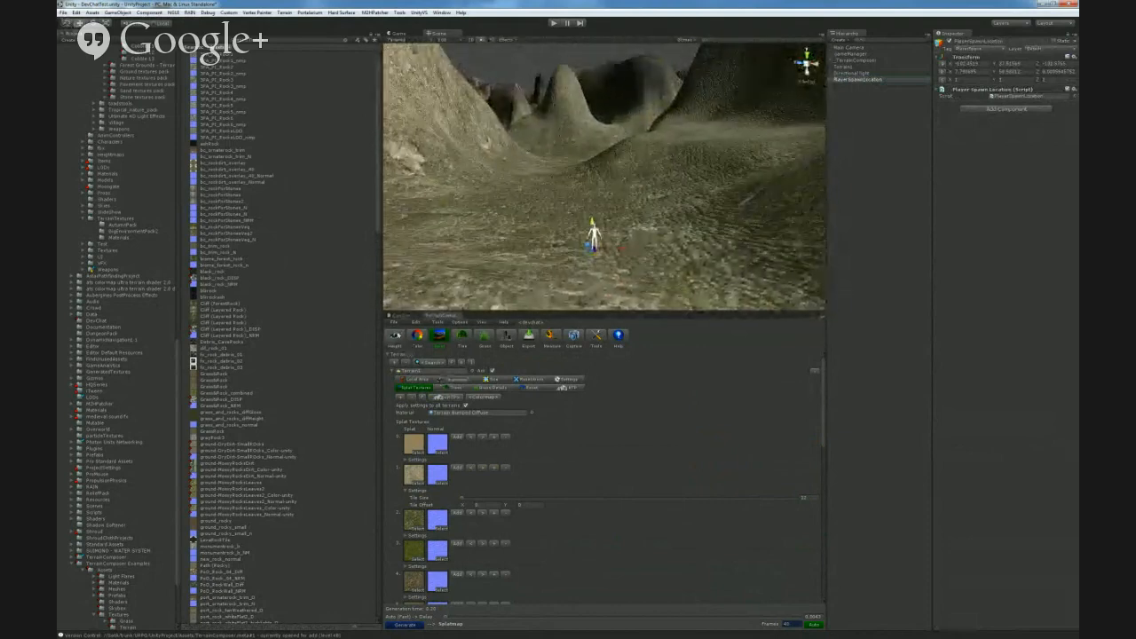
# - Switch TerrainComposer to heightmap output and raise the terrain's heightmap resolution
pyautogui.click(397, 339)
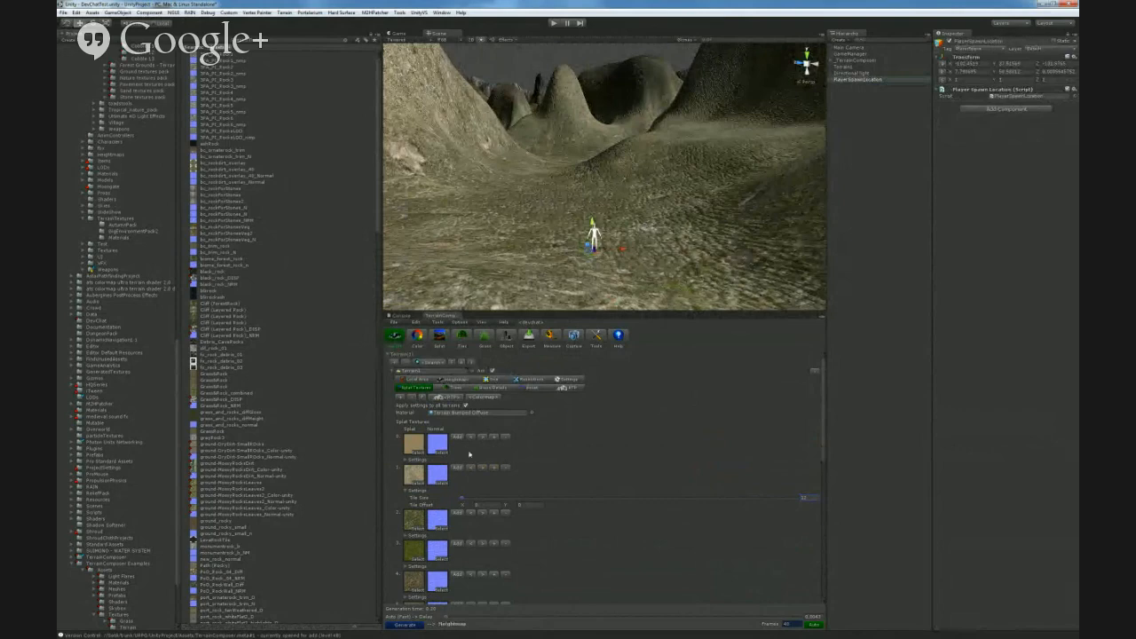
pyautogui.scroll(-4, 495, 456)
pyautogui.scroll(4, 468, 467)
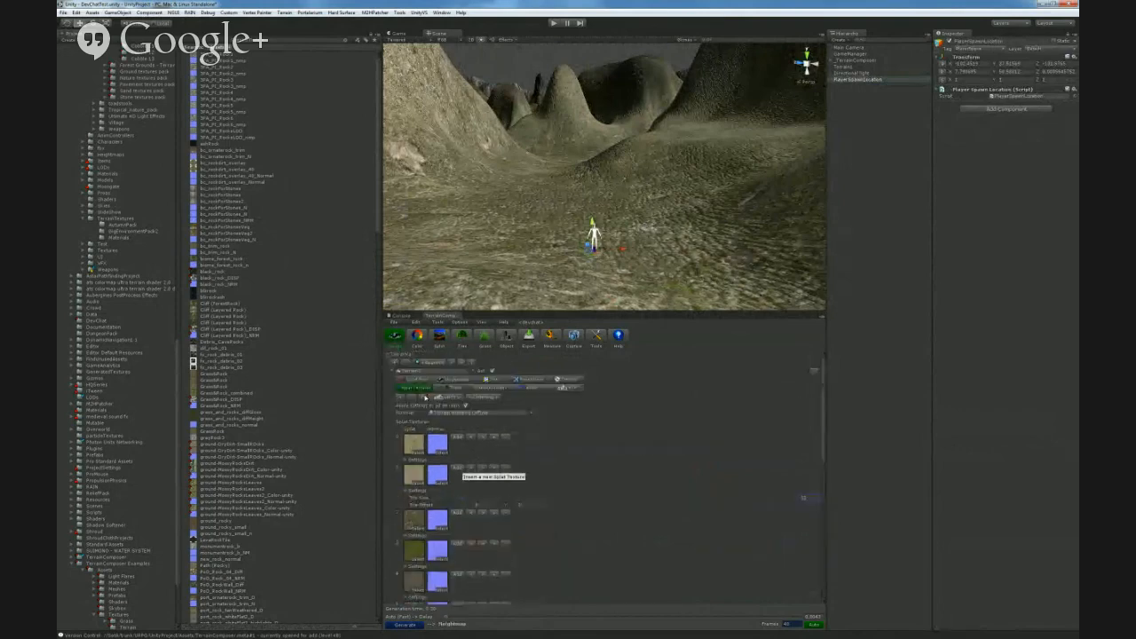
pyautogui.click(409, 374)
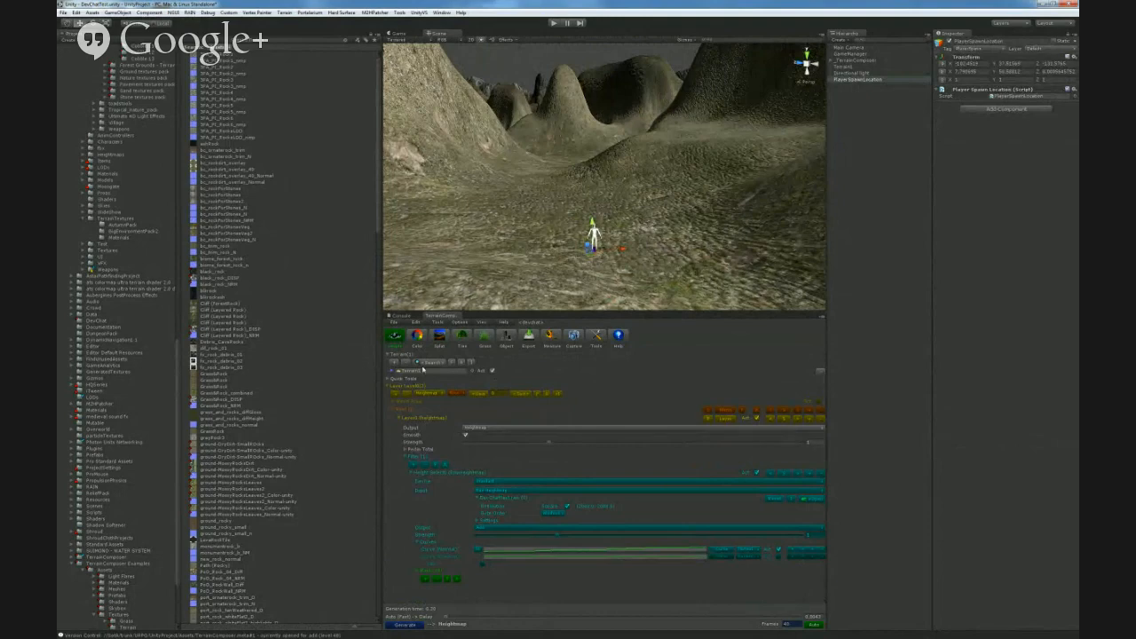
pyautogui.click(392, 374)
pyautogui.click(529, 380)
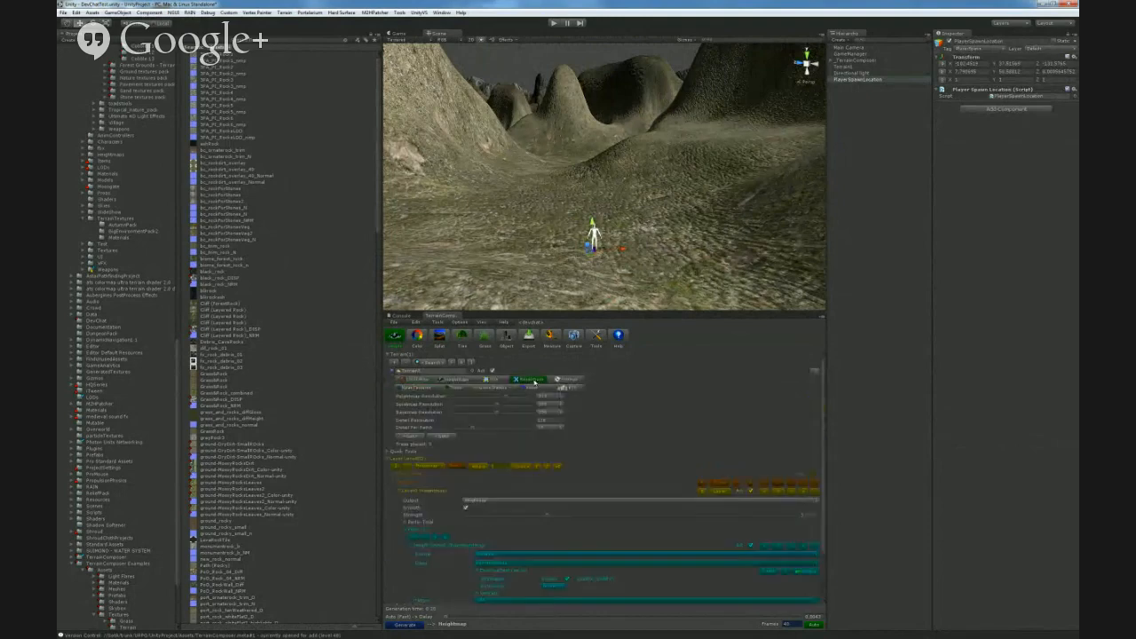
pyautogui.moveTo(504, 401); pyautogui.dragTo(515, 399)
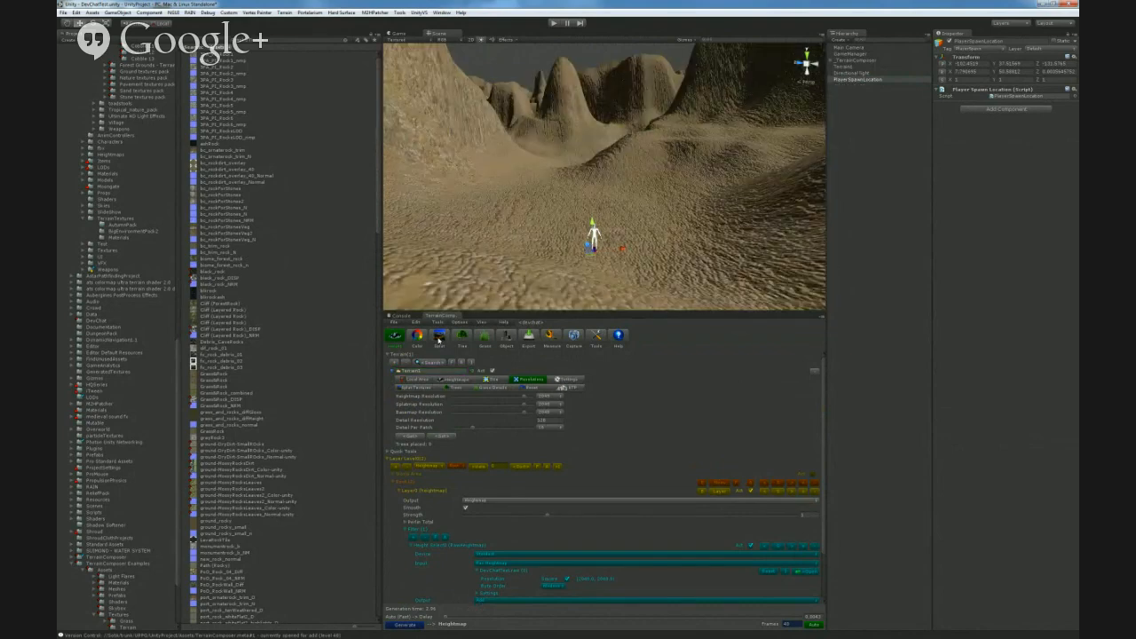
# - Switch TerrainComposer to splat output and generate the splatmap for the terrain
pyautogui.click(439, 337)
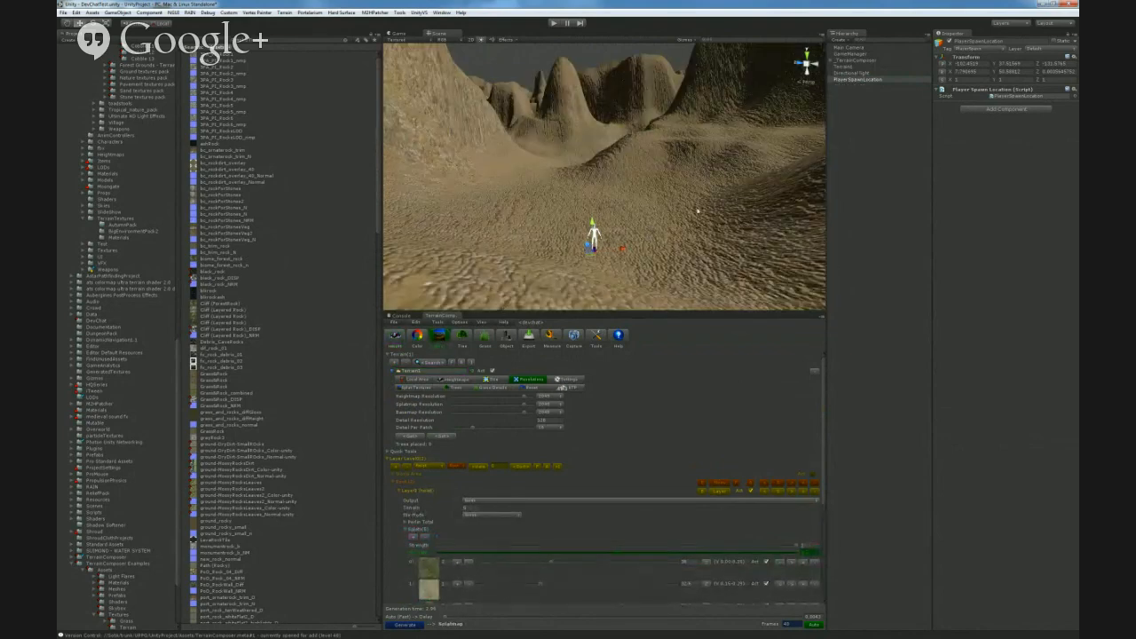
pyautogui.moveTo(697, 212); pyautogui.dragTo(642, 193, button='right')
pyautogui.scroll(-4, 429, 575)
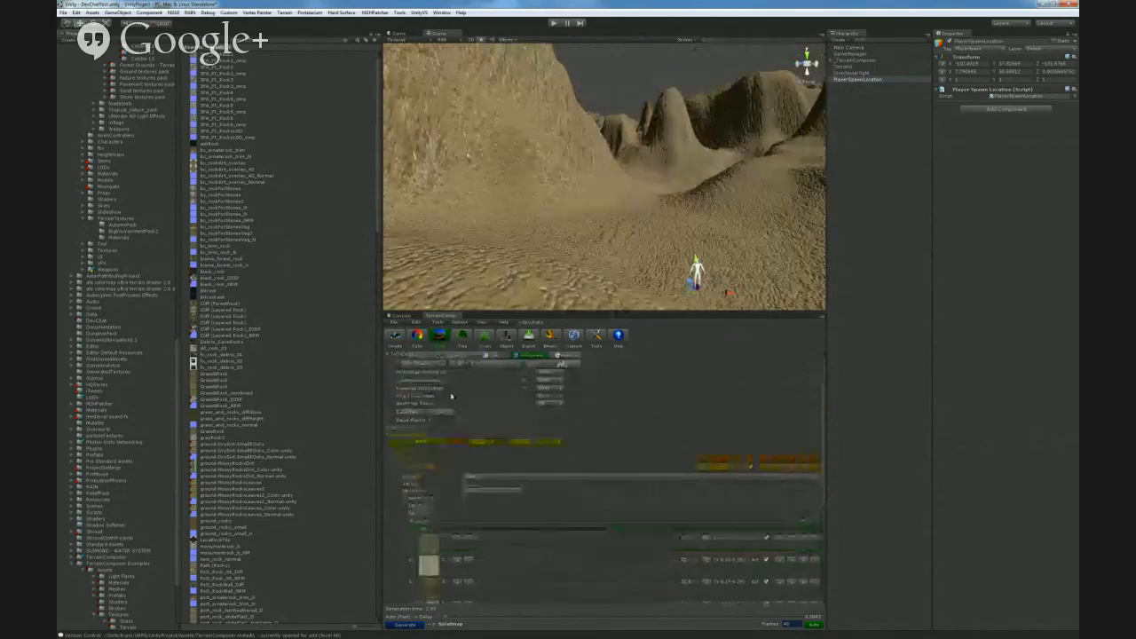
pyautogui.click(402, 624)
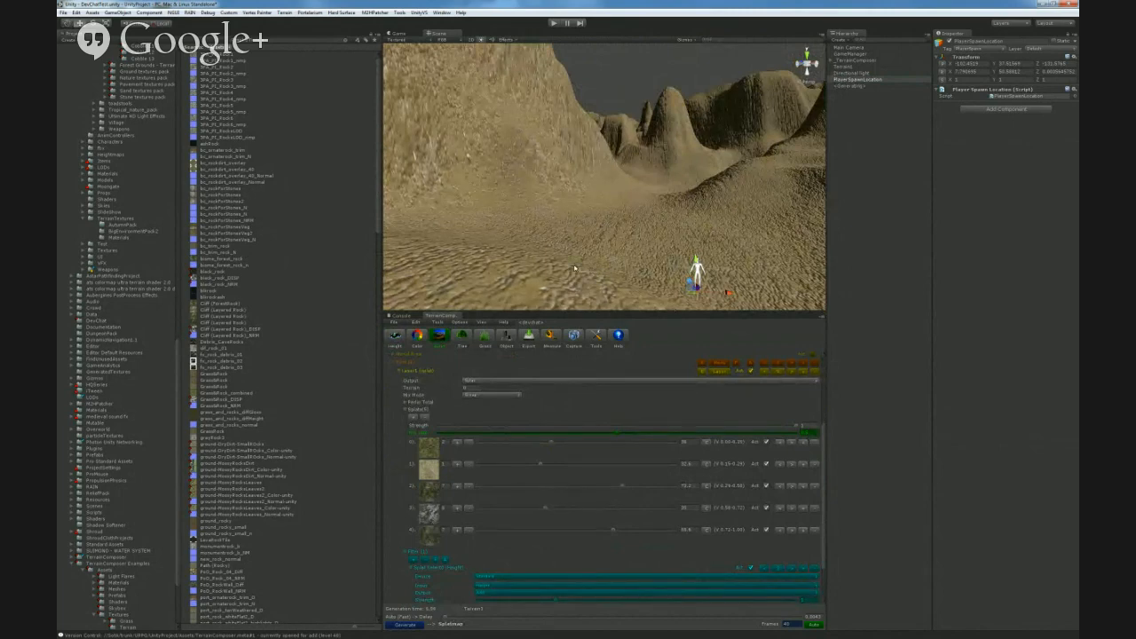
# - Inspect the textured terrain around the player spawn, play-test the scene, and stop the game
pyautogui.moveTo(637, 245); pyautogui.dragTo(709, 252, button='right')
pyautogui.moveTo(610, 179); pyautogui.dragTo(516, 234)
pyautogui.moveTo(570, 217); pyautogui.dragTo(573, 140, button='right')
pyautogui.hotkey('ctrl', 'p')
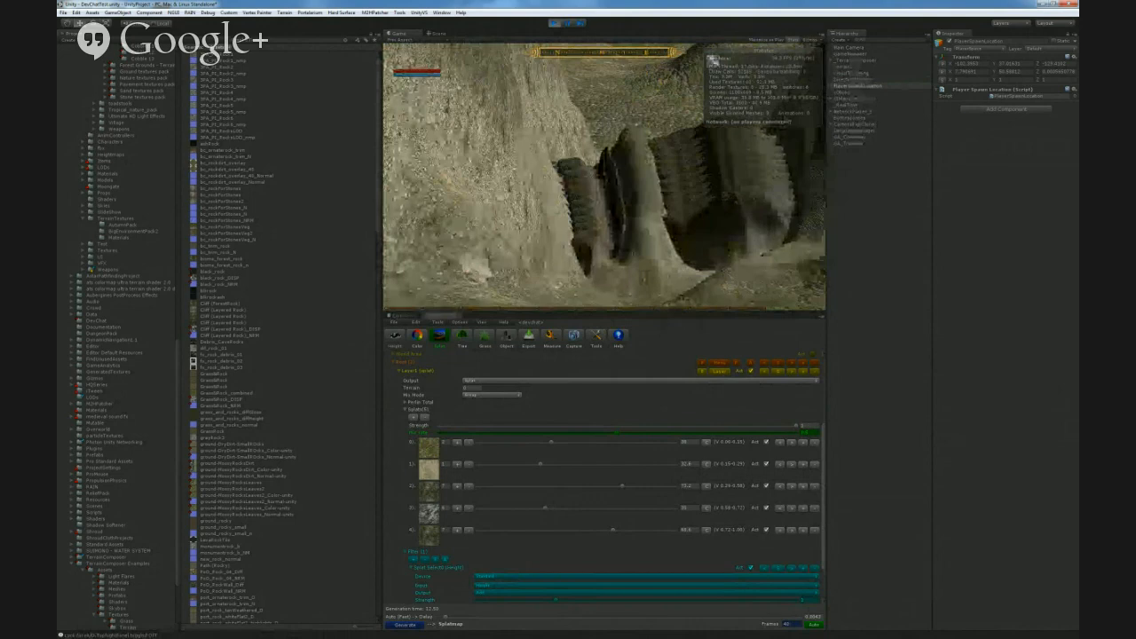
pyautogui.click(556, 22)
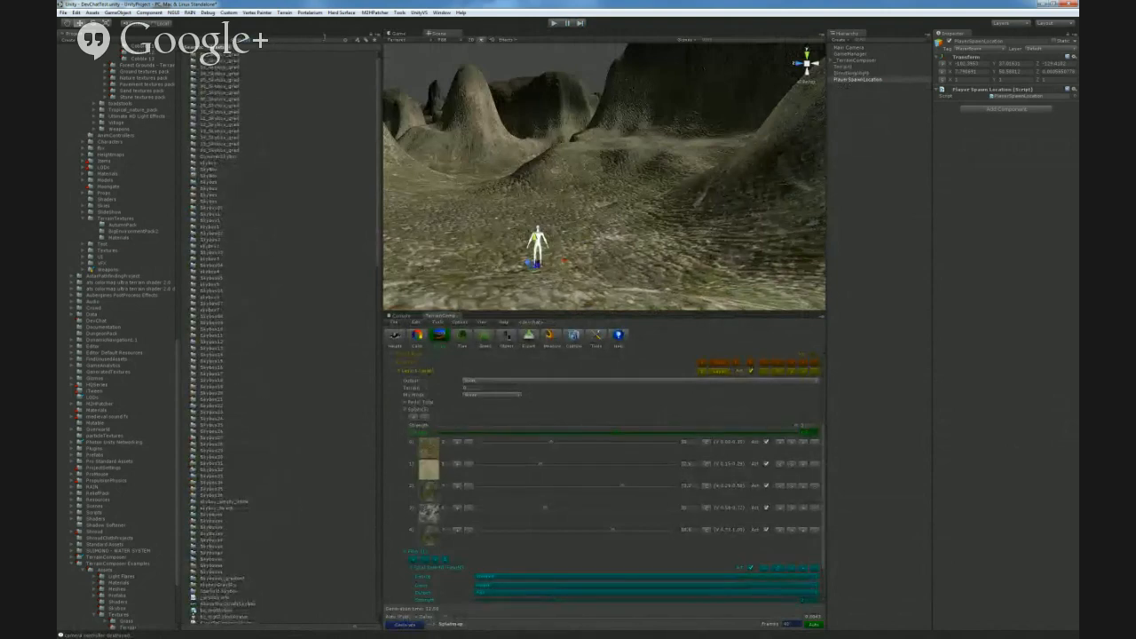
# - Find the Sota Skybox prefab in the project, place it in the scene, and lower it around the terrain
pyautogui.write('m')
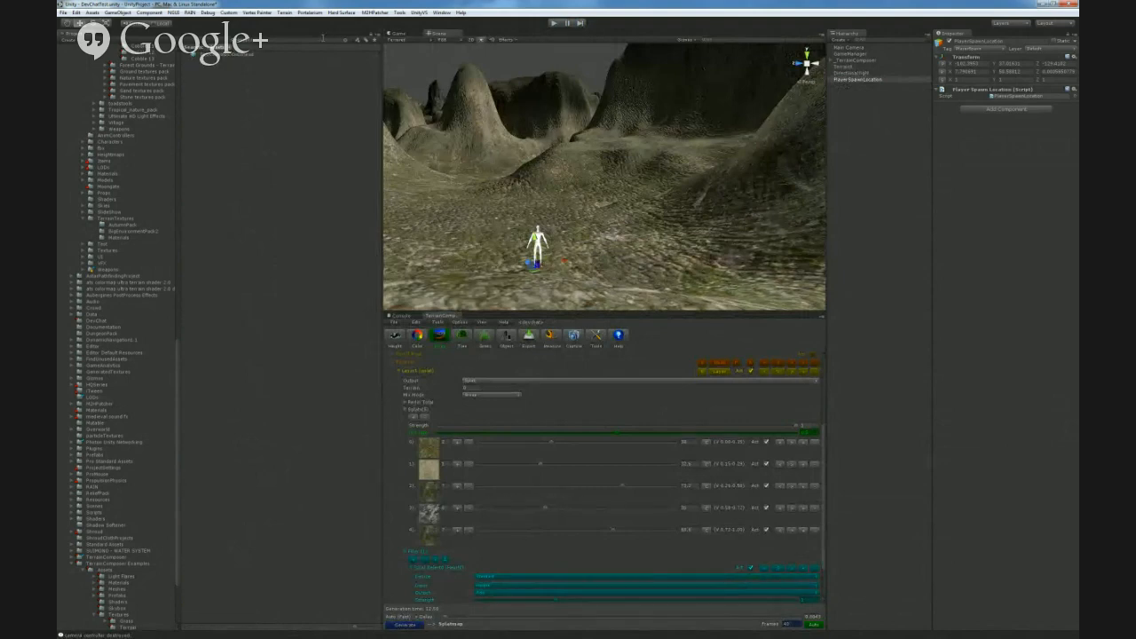
pyautogui.moveTo(221, 54); pyautogui.dragTo(505, 215)
pyautogui.press('w')
pyautogui.moveTo(568, 188)
pyautogui.mouseDown(button='right')
pyautogui.moveTo(586, 190)
pyautogui.moveTo(593, 225)
pyautogui.moveTo(592, 192)
pyautogui.moveTo(553, 169)
pyautogui.moveTo(553, 202)
pyautogui.moveTo(564, 186)
pyautogui.mouseUp(button='right')
pyautogui.press('s')
pyautogui.moveTo(641, 134); pyautogui.dragTo(636, 110, button='right')
pyautogui.press('s')
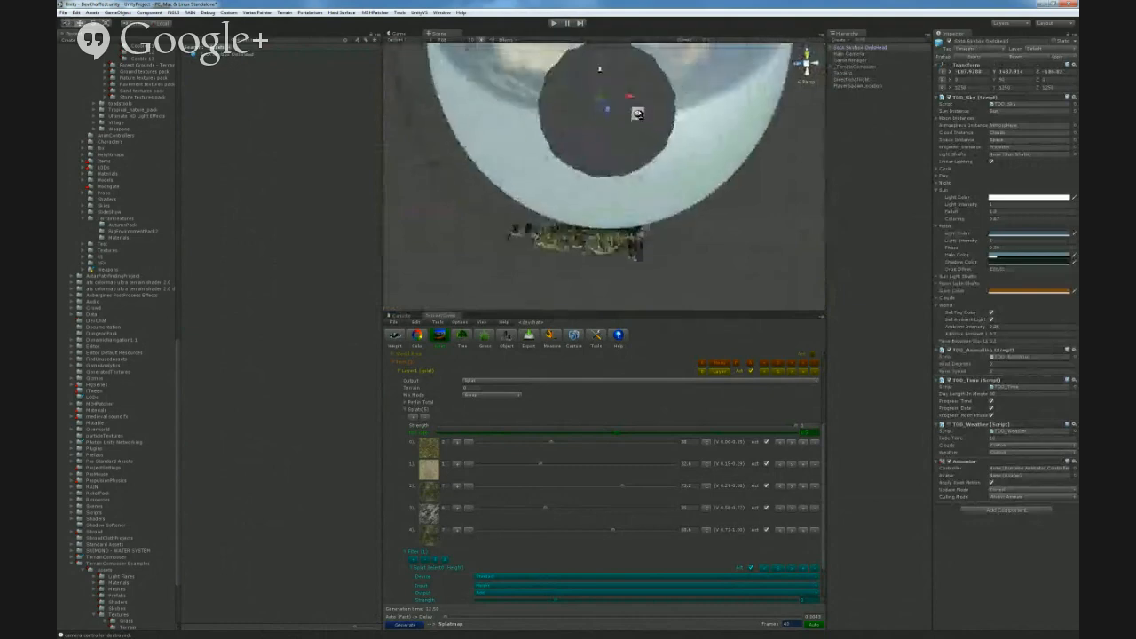
pyautogui.moveTo(600, 73); pyautogui.dragTo(591, 191)
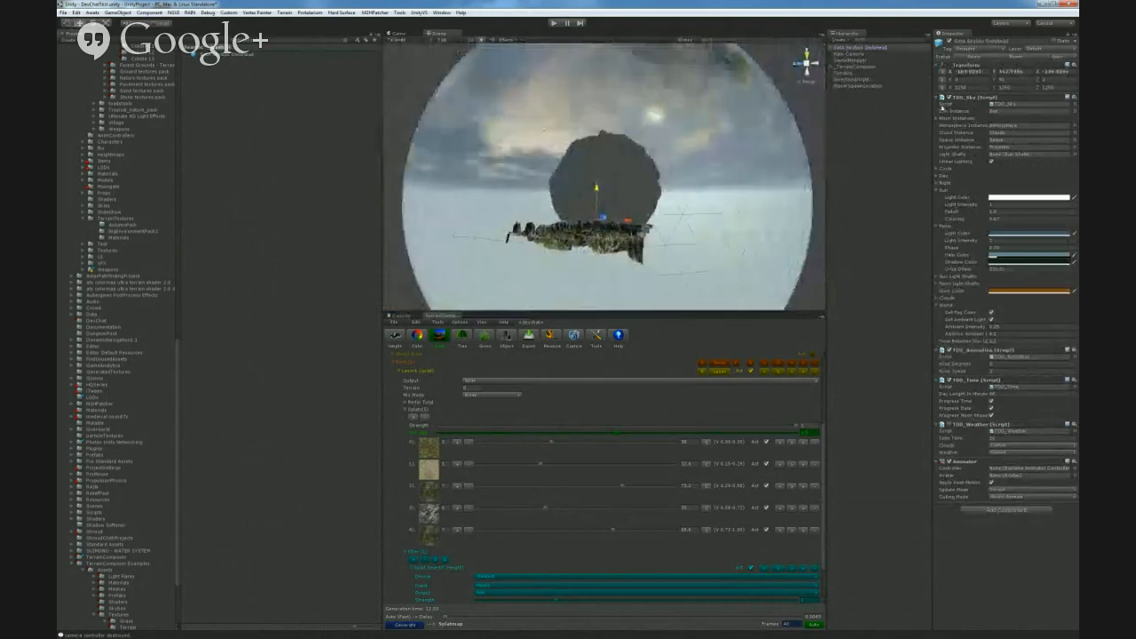
# - Set the skybox's scale to 800 on all three axes
pyautogui.click(975, 90)
pyautogui.write('800')
pyautogui.press('Tab')
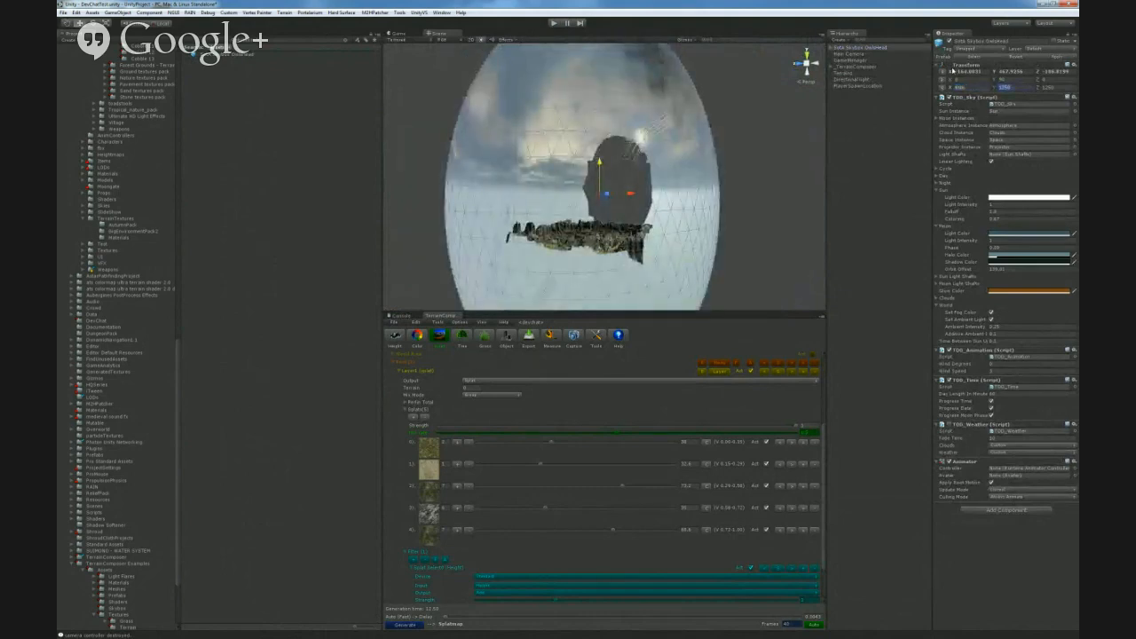
pyautogui.write('800')
pyautogui.press('Tab')
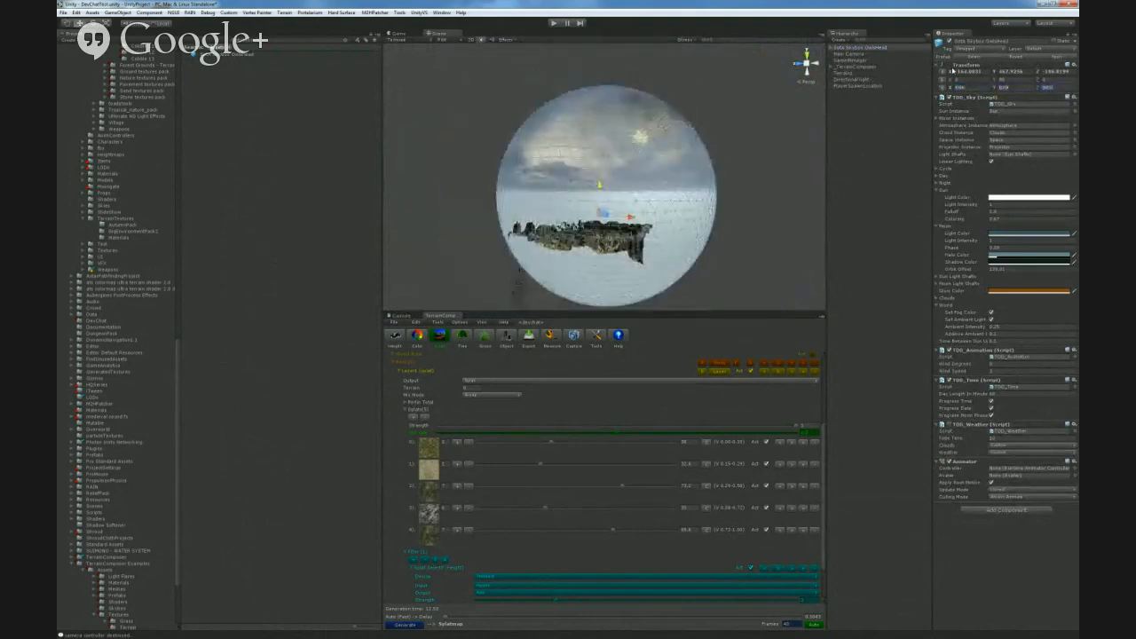
# - Adjust the skybox's X and Z position relative to the terrain
pyautogui.moveTo(713, 158); pyautogui.dragTo(604, 165, button='right')
pyautogui.press('w')
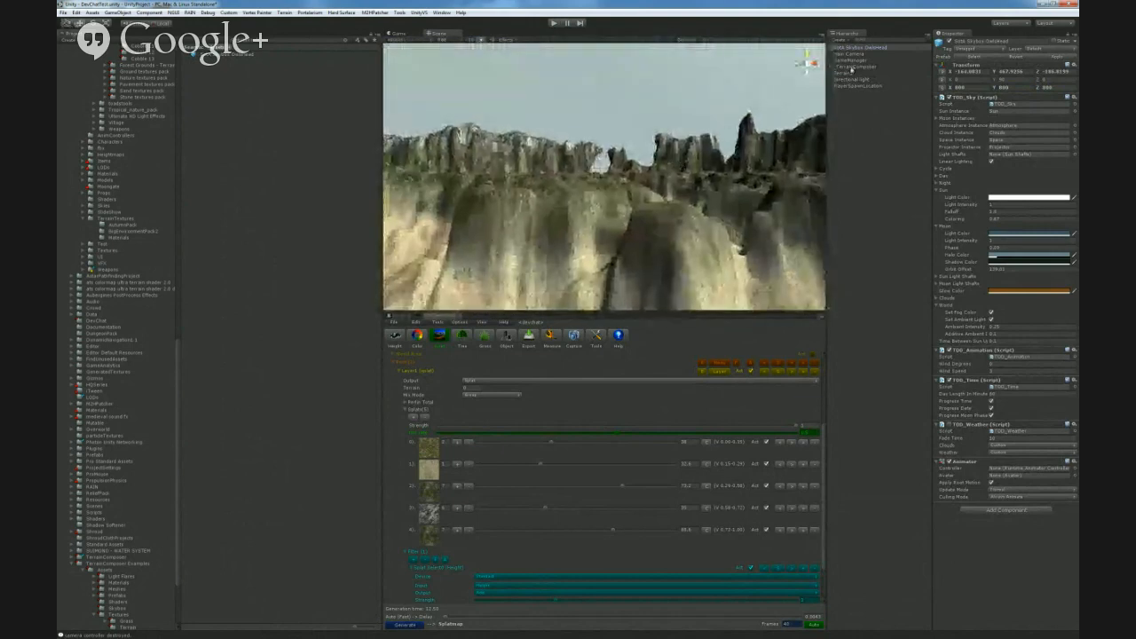
pyautogui.moveTo(1040, 74); pyautogui.dragTo(1073, 77)
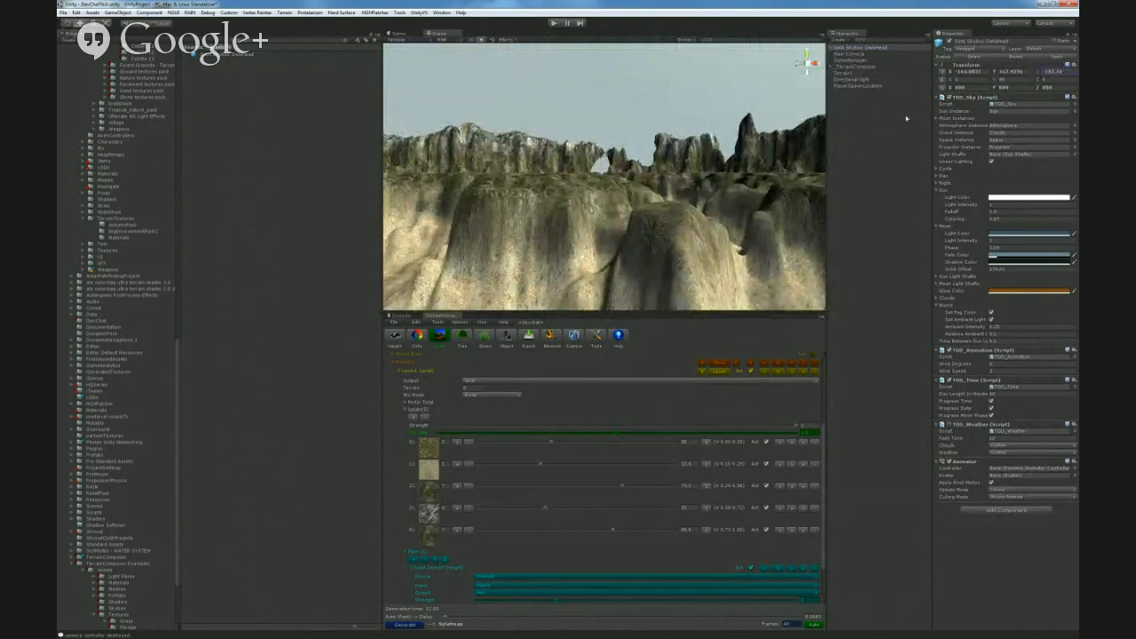
pyautogui.moveTo(951, 73); pyautogui.dragTo(1055, 126)
pyautogui.moveTo(598, 172); pyautogui.dragTo(114, 182, button='right')
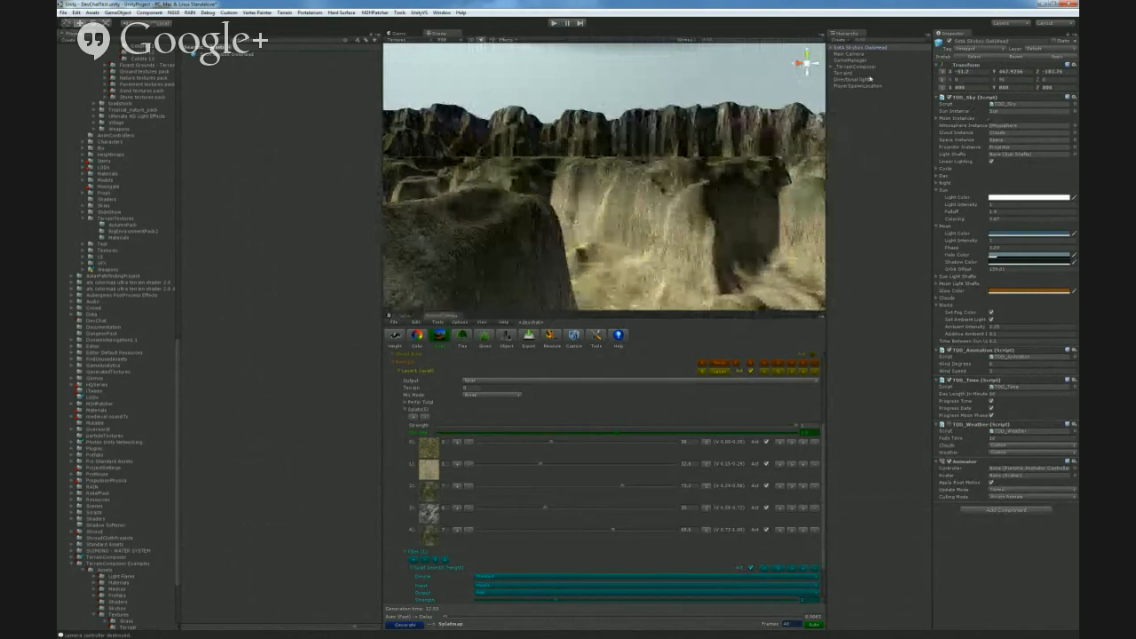
# - Examine the ground textures up close in the scene and in the running game
pyautogui.moveTo(657, 173); pyautogui.dragTo(108, 213, button='right')
pyautogui.press('w')
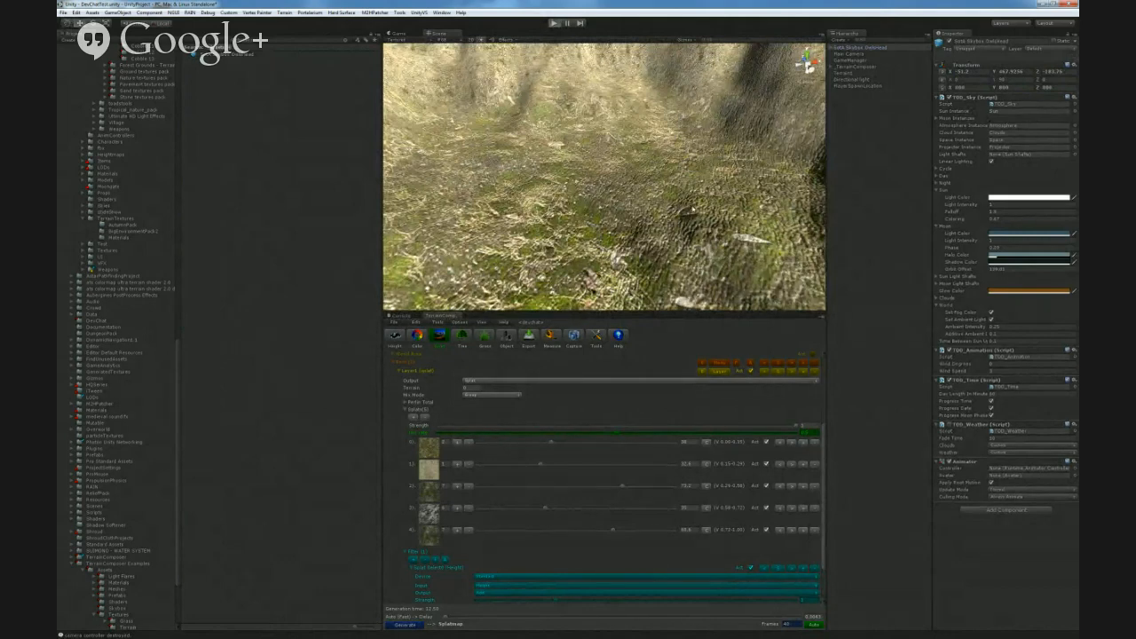
pyautogui.click(555, 23)
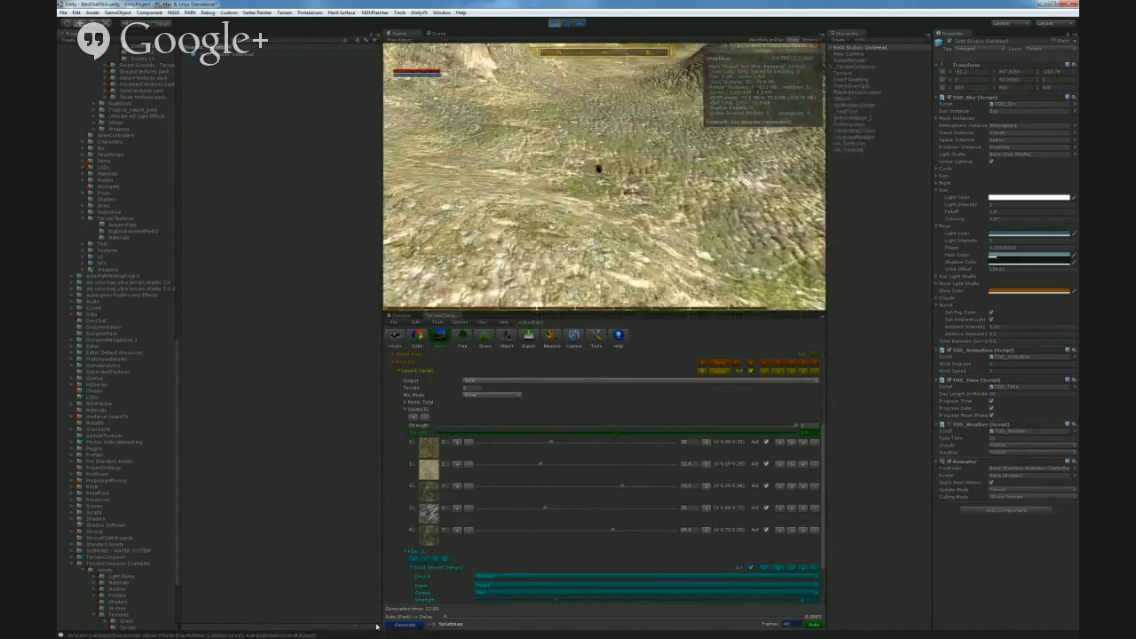
pyautogui.moveTo(599, 169)
pyautogui.mouseDown(button='right')
pyautogui.moveTo(587, 236)
pyautogui.moveTo(584, 204)
pyautogui.moveTo(603, 174)
pyautogui.mouseUp(button='right')
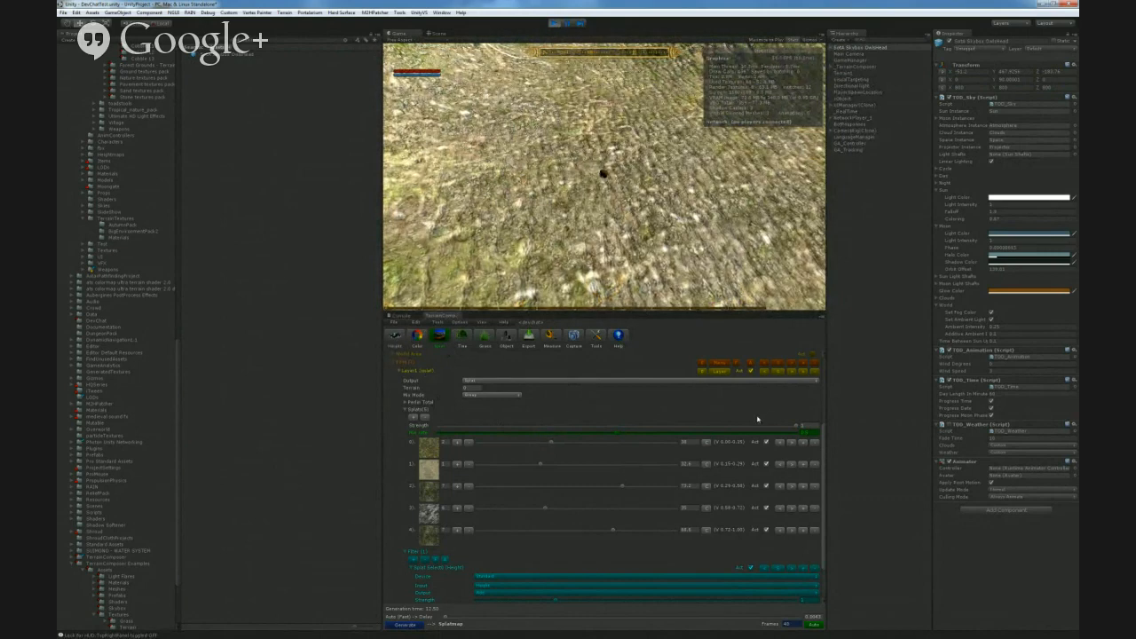
# - Reduce the Tile Size of splat texture 2 in the terrain's splat settings, checking the ground in the running game
pyautogui.scroll(5, 762, 415)
pyautogui.moveTo(590, 253); pyautogui.dragTo(612, 237, button='right')
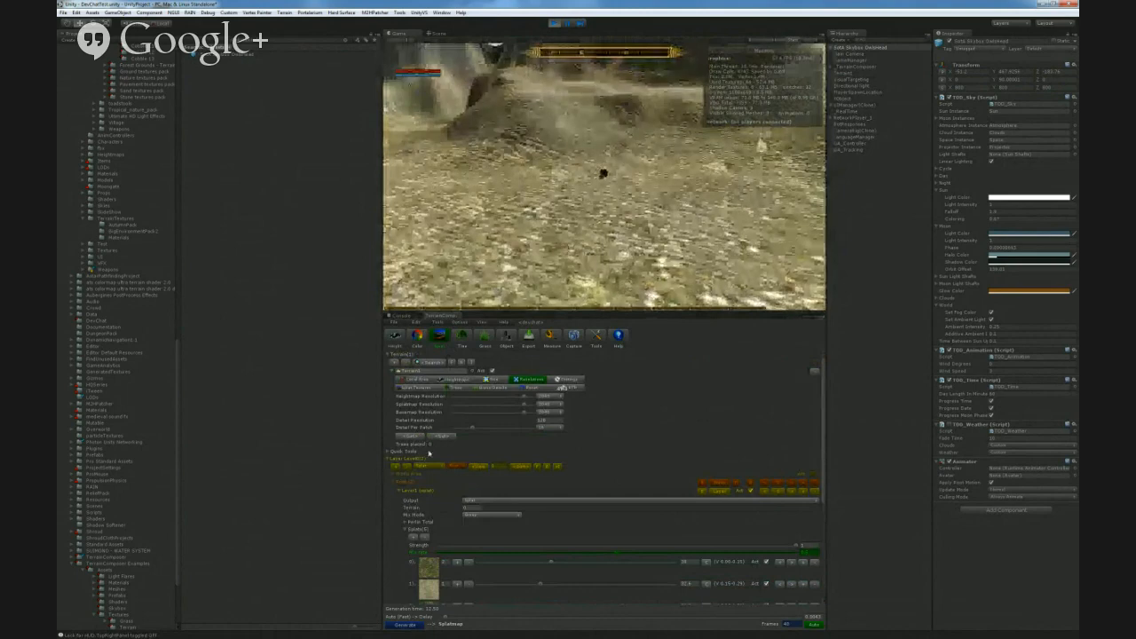
pyautogui.click(425, 388)
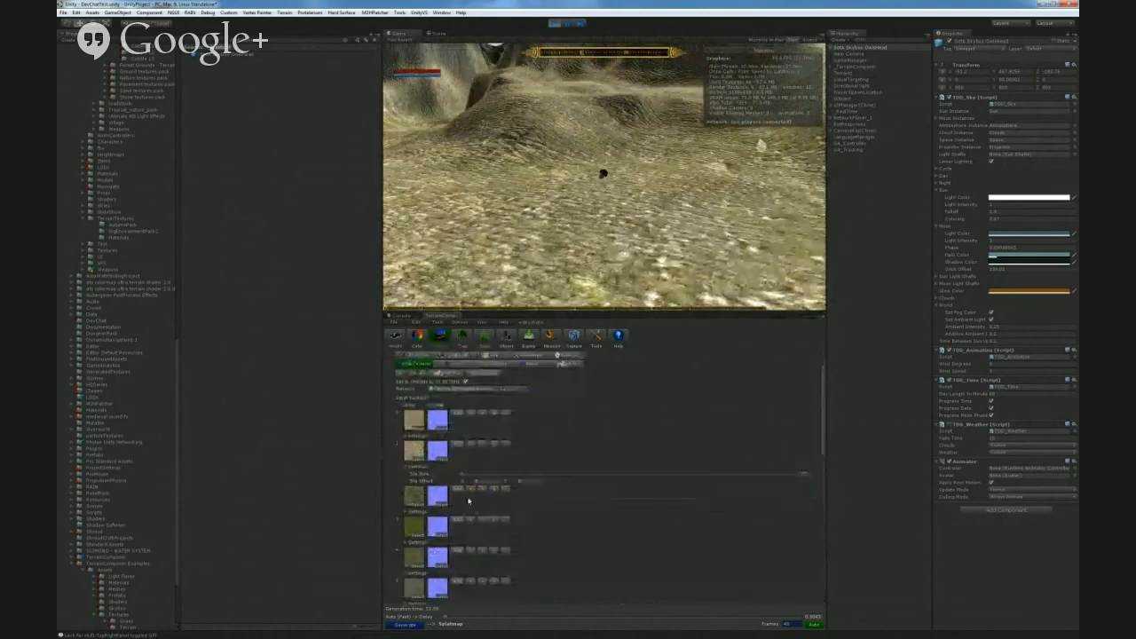
pyautogui.click(406, 512)
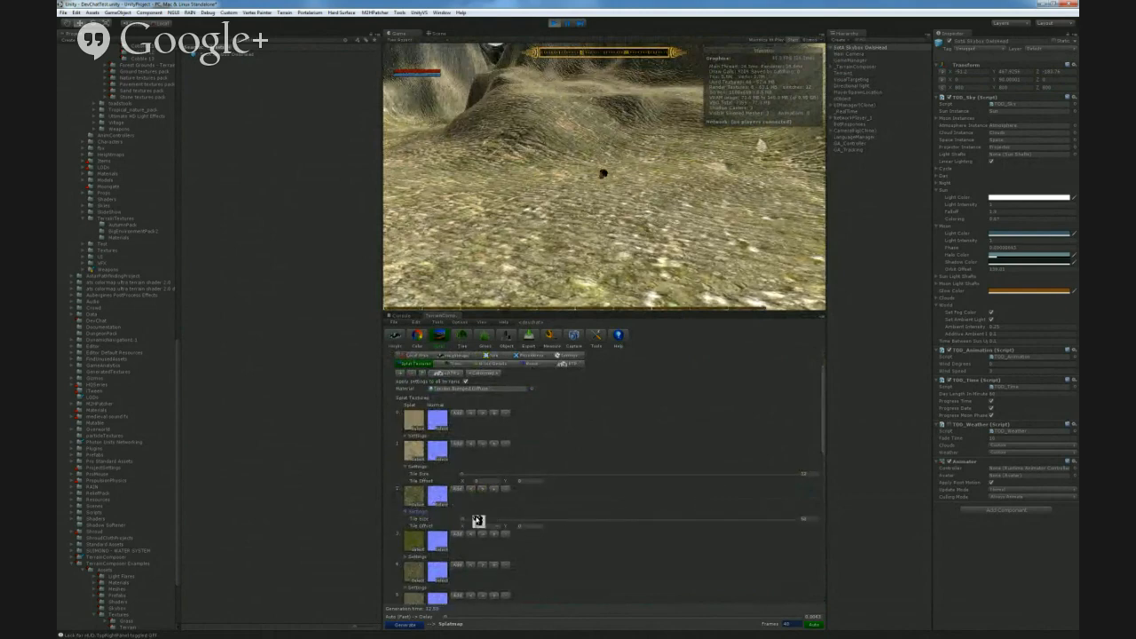
pyautogui.click(804, 519)
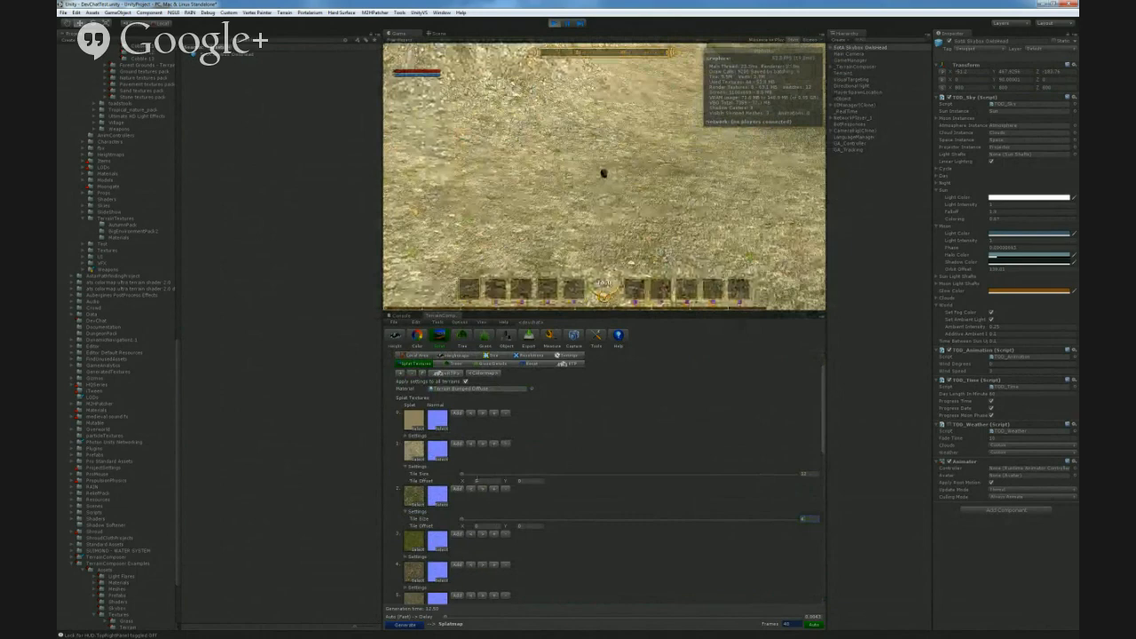
pyautogui.moveTo(670, 276); pyautogui.dragTo(595, 237, button='right')
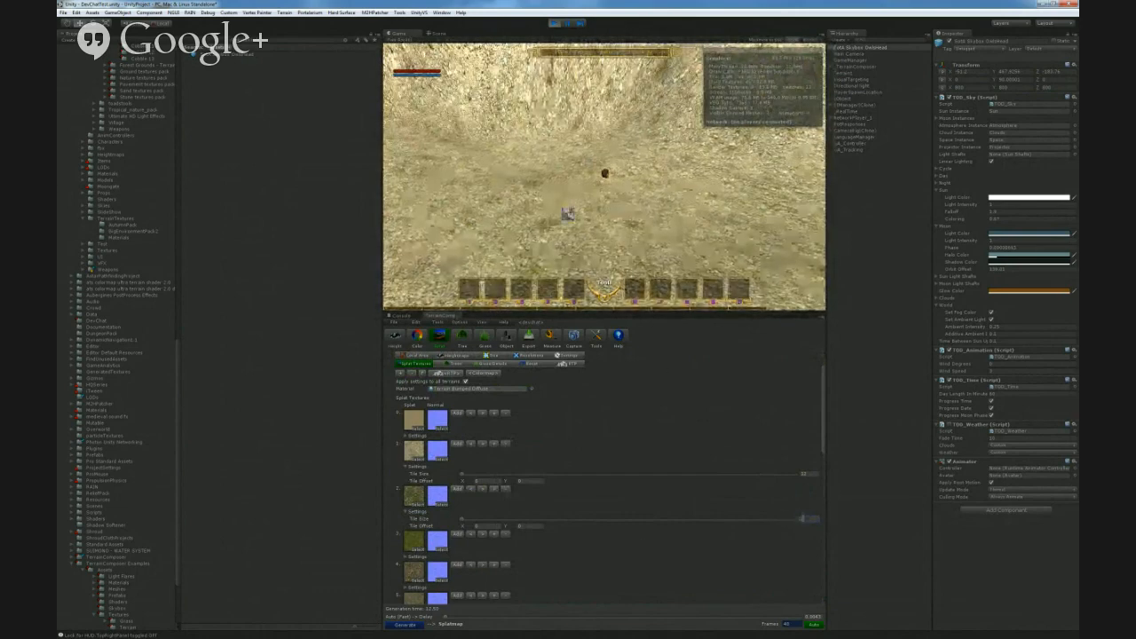
pyautogui.moveTo(568, 215); pyautogui.dragTo(568, 266, button='right')
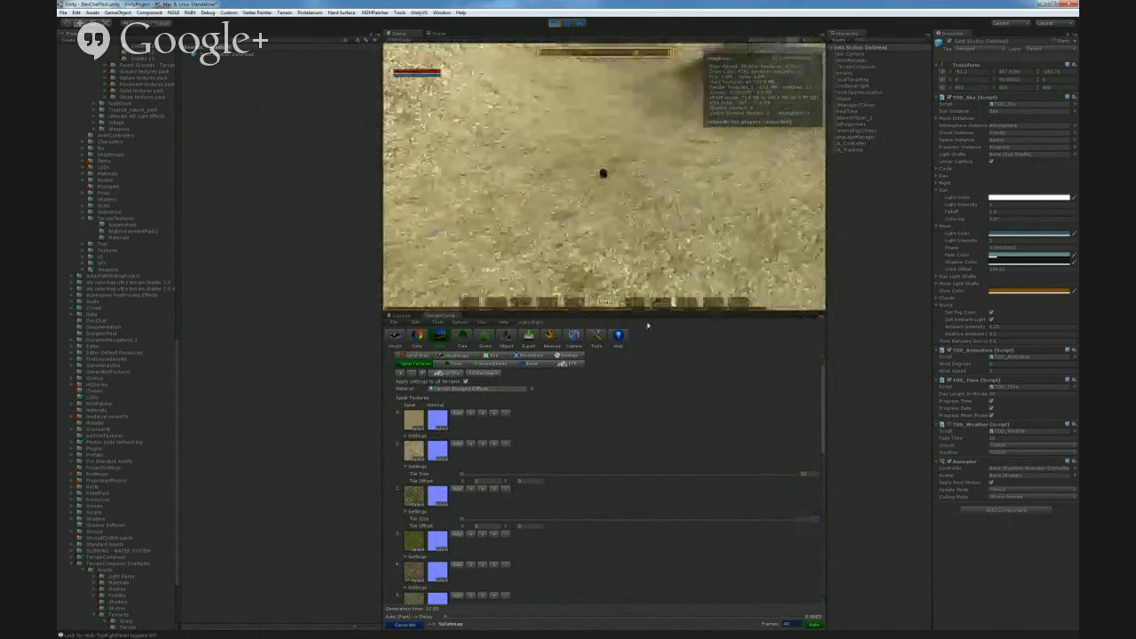
pyautogui.click(804, 521)
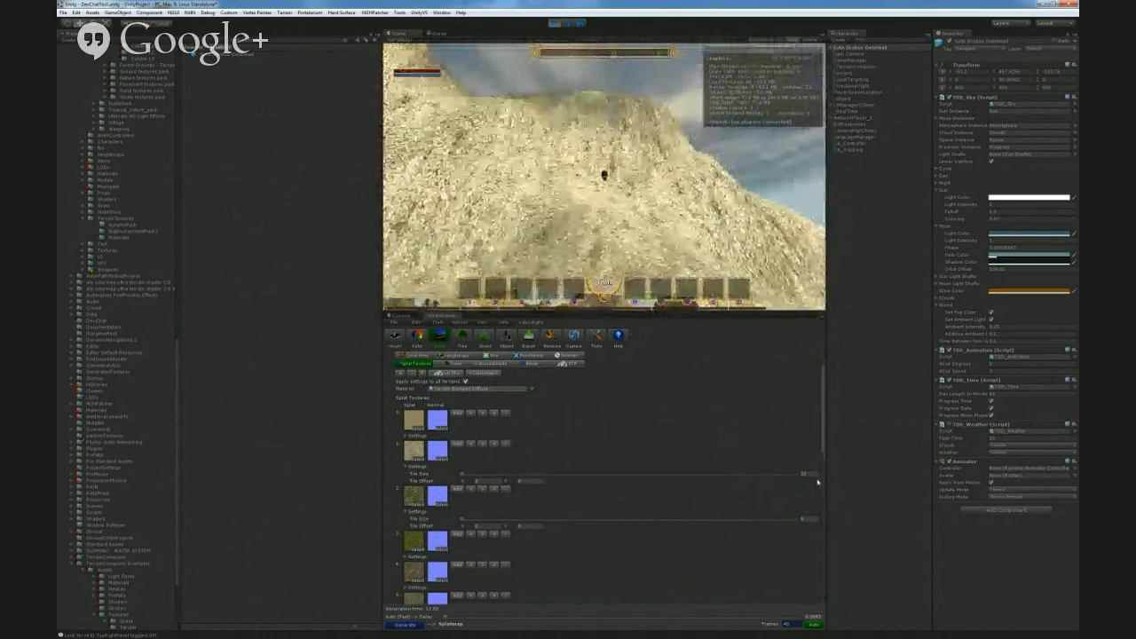
# - Try a smaller Tile Size for splat texture 1 and check the hillside in the running game
pyautogui.moveTo(463, 475); pyautogui.dragTo(462, 477)
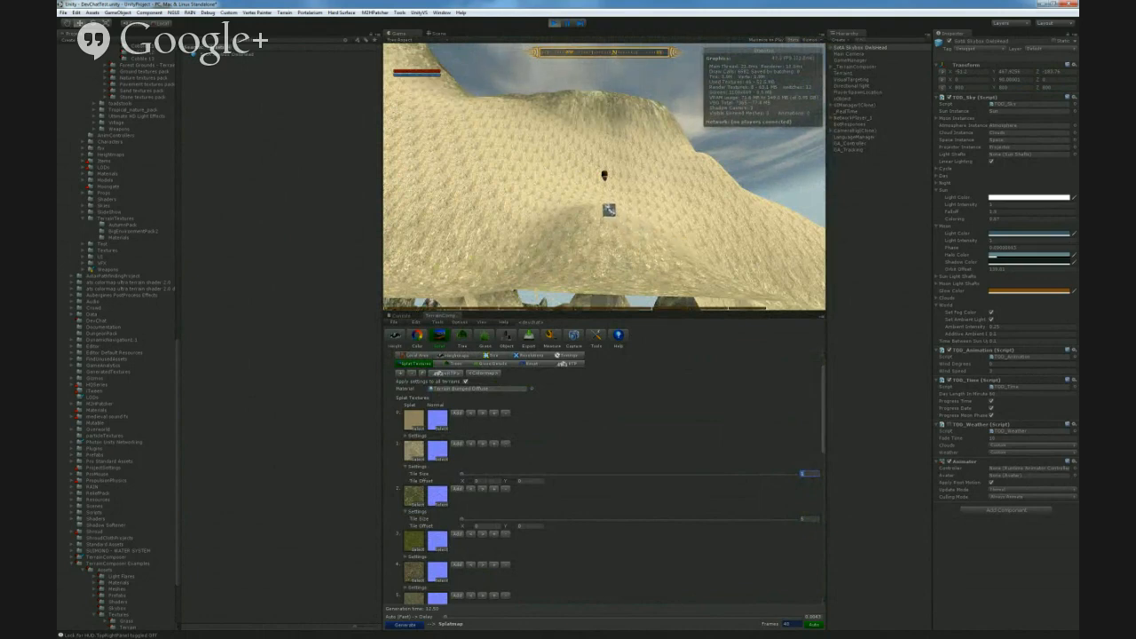
pyautogui.click(628, 206)
pyautogui.press('w')
pyautogui.press('w')
pyautogui.moveTo(619, 195)
pyautogui.mouseDown(button='right')
pyautogui.moveTo(614, 169)
pyautogui.moveTo(613, 197)
pyautogui.mouseUp(button='right')
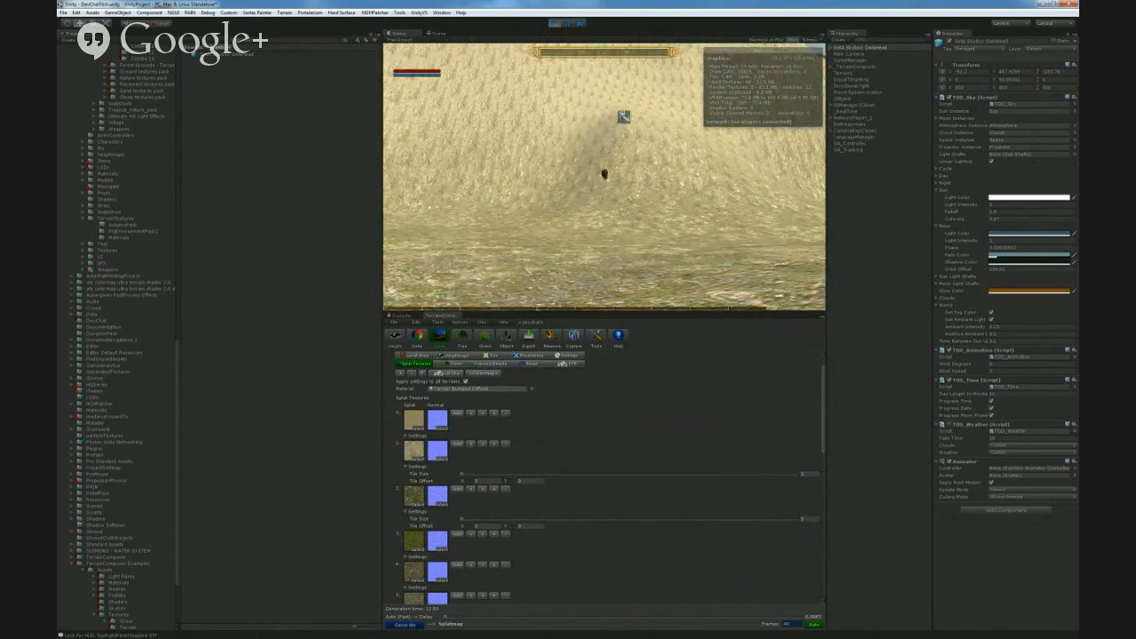
pyautogui.moveTo(615, 142); pyautogui.dragTo(614, 197, button='right')
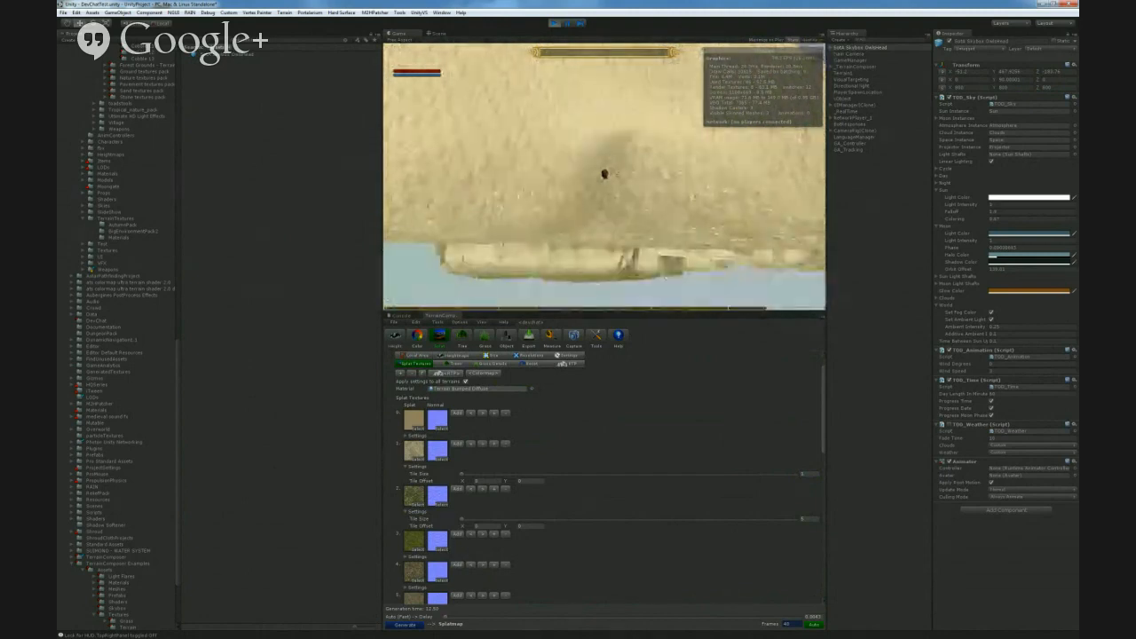
# - Set the Tile Size of splat texture 1 to 5
pyautogui.moveTo(809, 474); pyautogui.dragTo(792, 475)
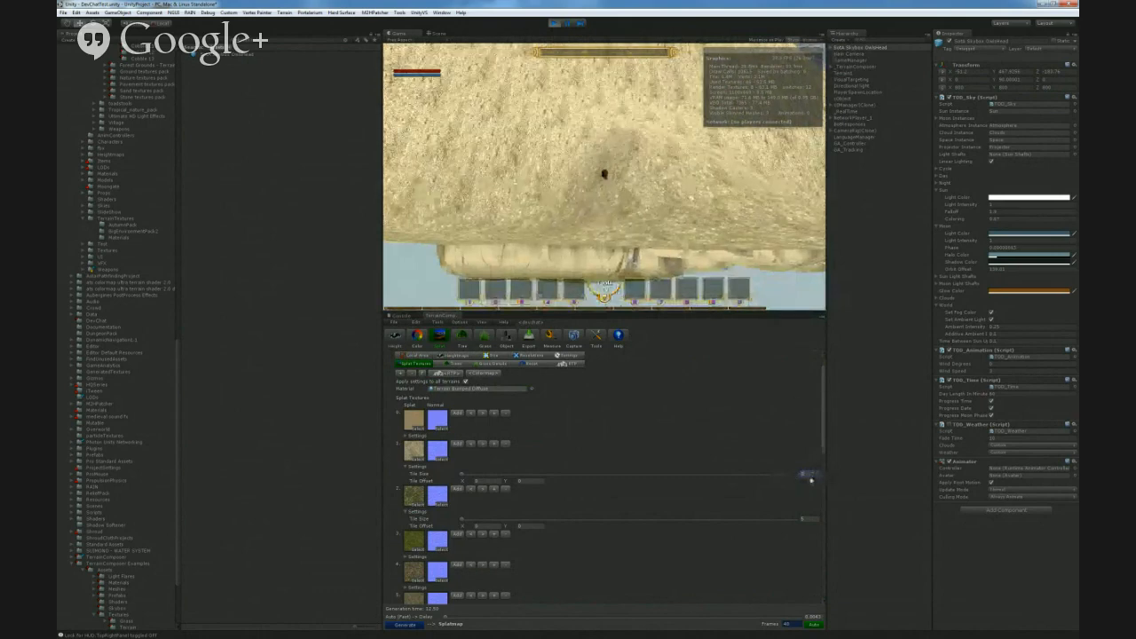
pyautogui.write('5')
pyautogui.moveTo(614, 197)
pyautogui.mouseDown(button='right')
pyautogui.moveTo(614, 146)
pyautogui.moveTo(609, 213)
pyautogui.mouseUp(button='right')
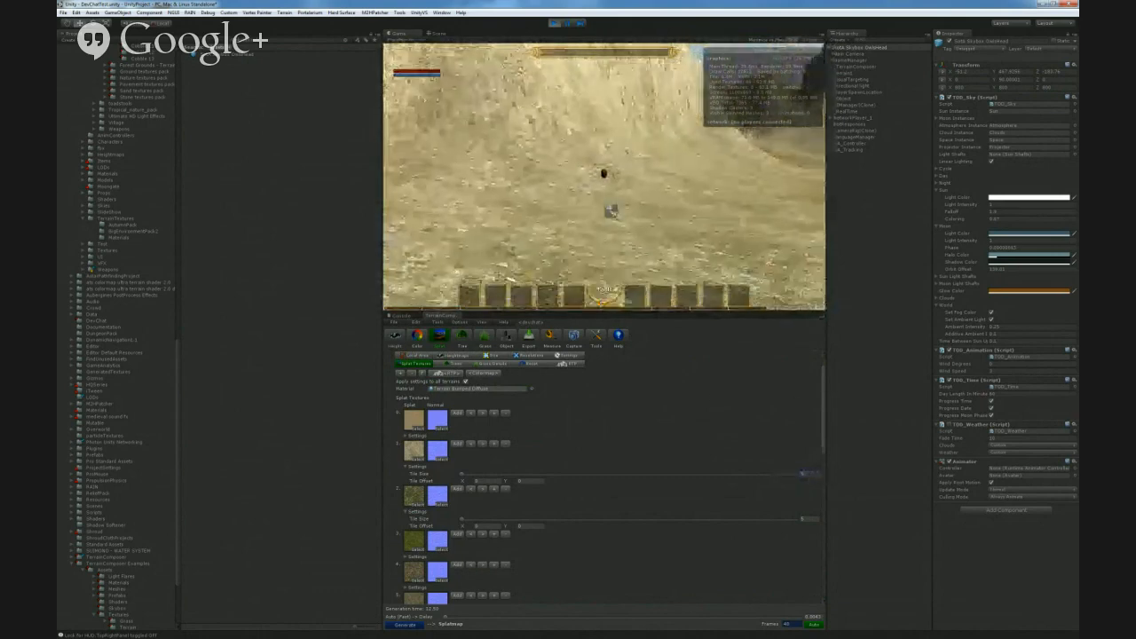
# - Review the remaining splat textures and inspect the cliff texturing up close in the Scene view
pyautogui.scroll(-3, 463, 488)
pyautogui.scroll(-2, 463, 488)
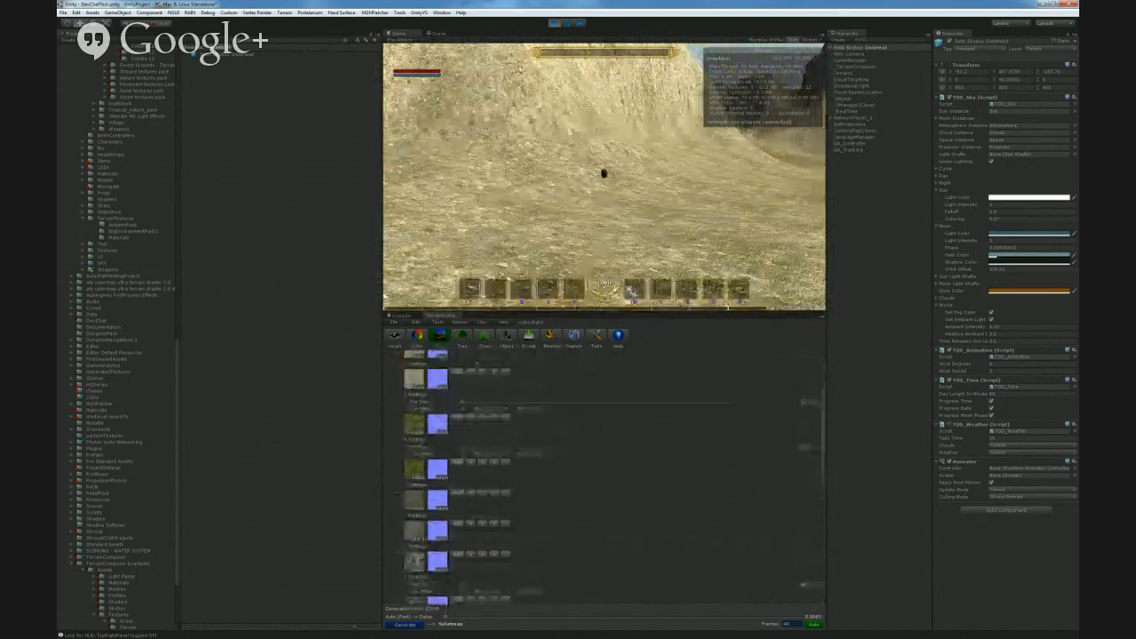
pyautogui.click(433, 33)
pyautogui.moveTo(597, 142); pyautogui.dragTo(400, 61, button='right')
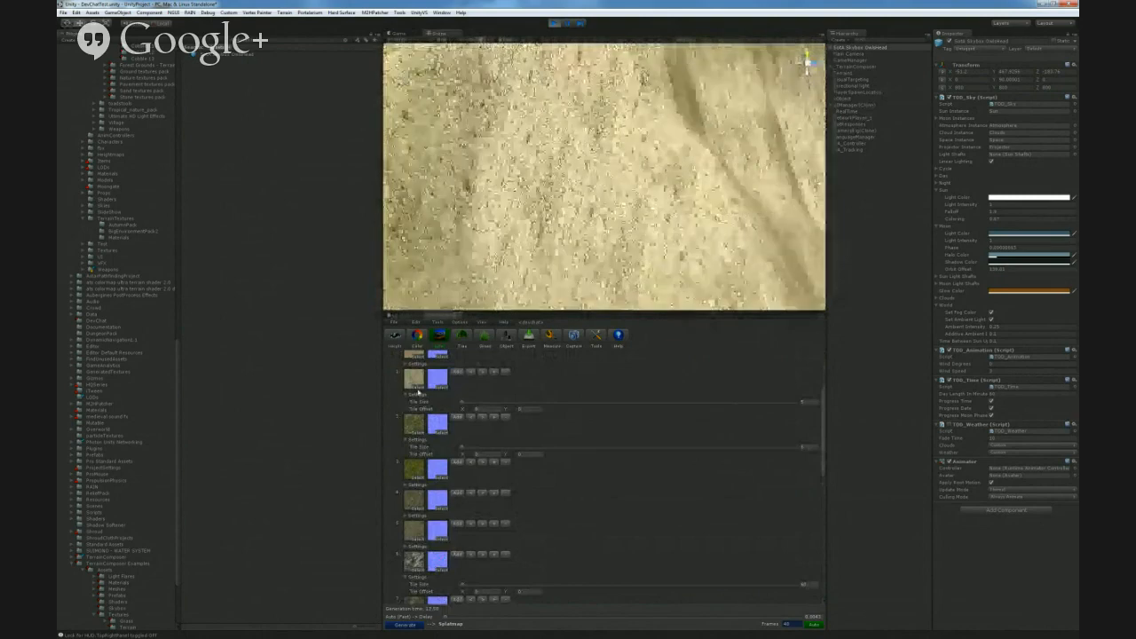
# - Locate the assigned splat texture in the project, search the assets for "rock", and filter the results by the Texture type
pyautogui.scroll(3, 414, 408)
pyautogui.click(411, 426)
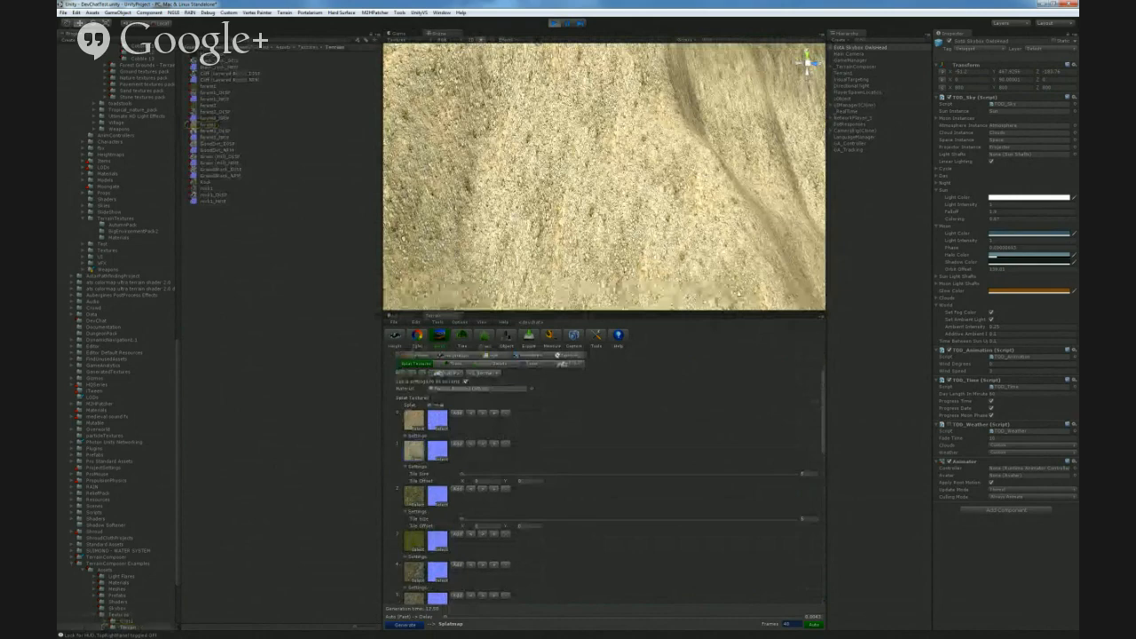
pyautogui.write('rock')
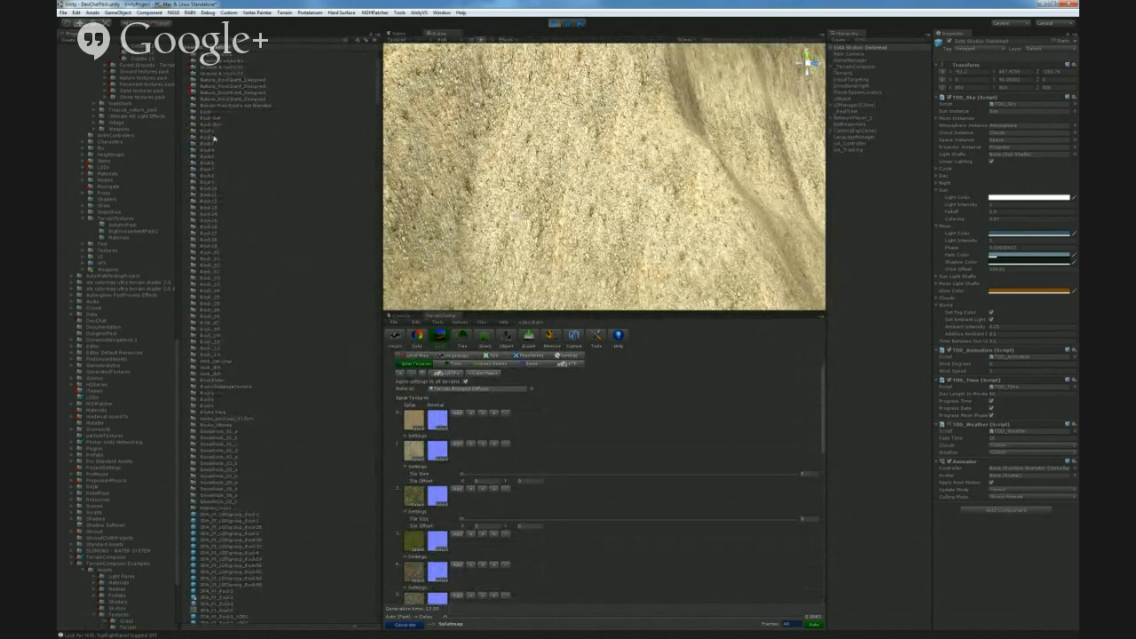
pyautogui.click(354, 40)
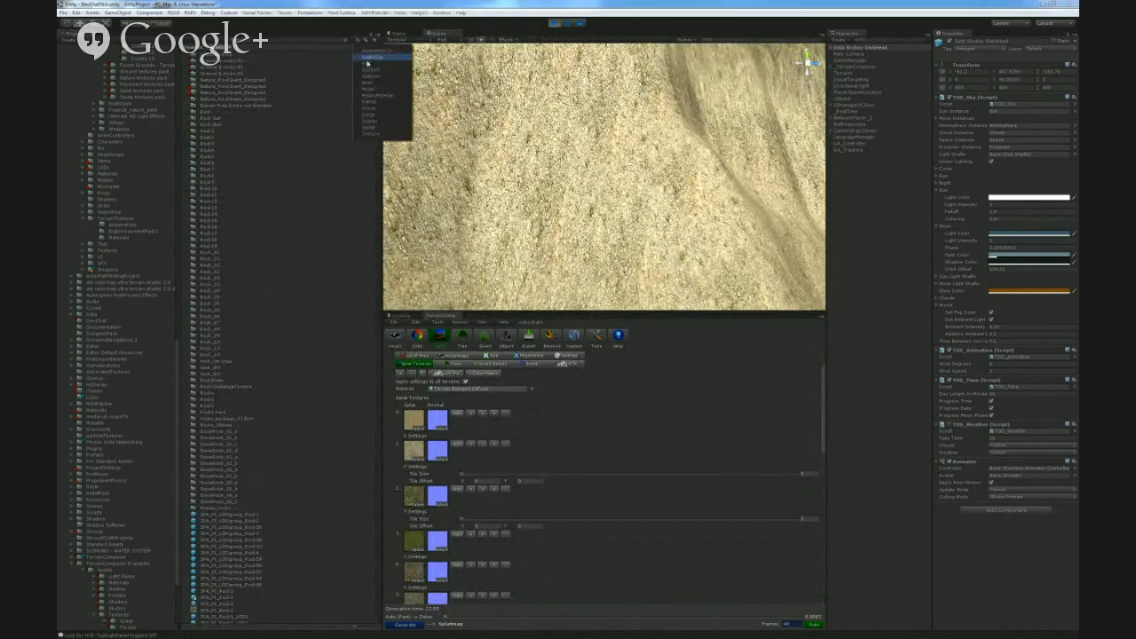
pyautogui.click(378, 134)
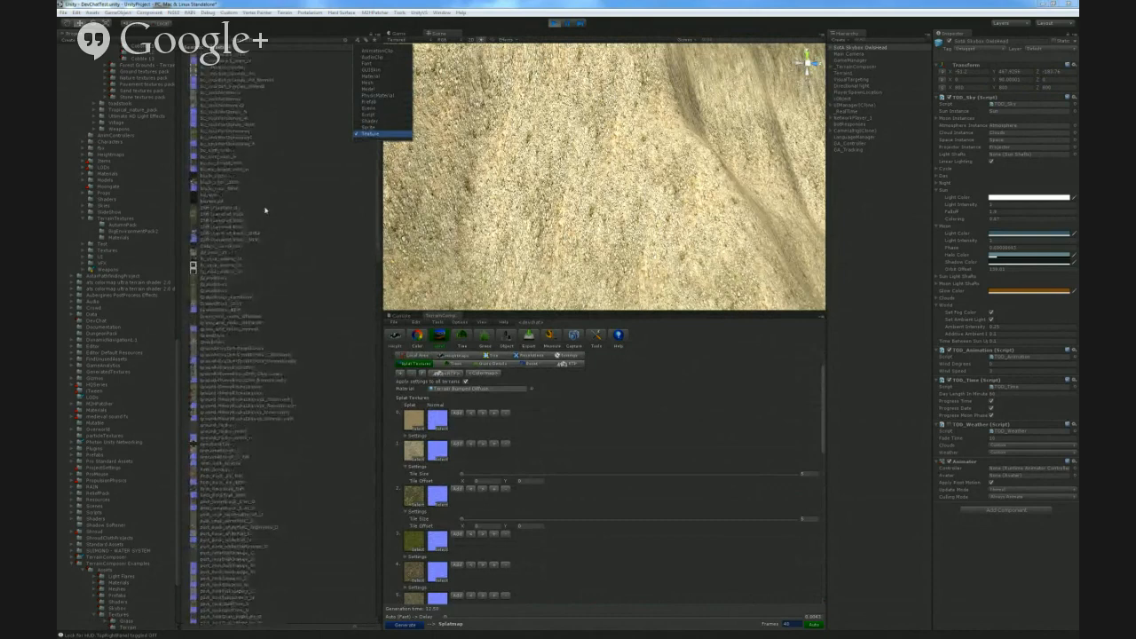
# - Enlarge the asset thumbnails in the project browser and browse through the texture results to the rock textures
pyautogui.click(307, 285)
pyautogui.keyDown('ctrl'); pyautogui.scroll(3, 305, 282); pyautogui.keyUp('ctrl')
pyautogui.scroll(-1, 289, 356)
pyautogui.scroll(-10, 312, 384)
pyautogui.scroll(-10, 313, 384)
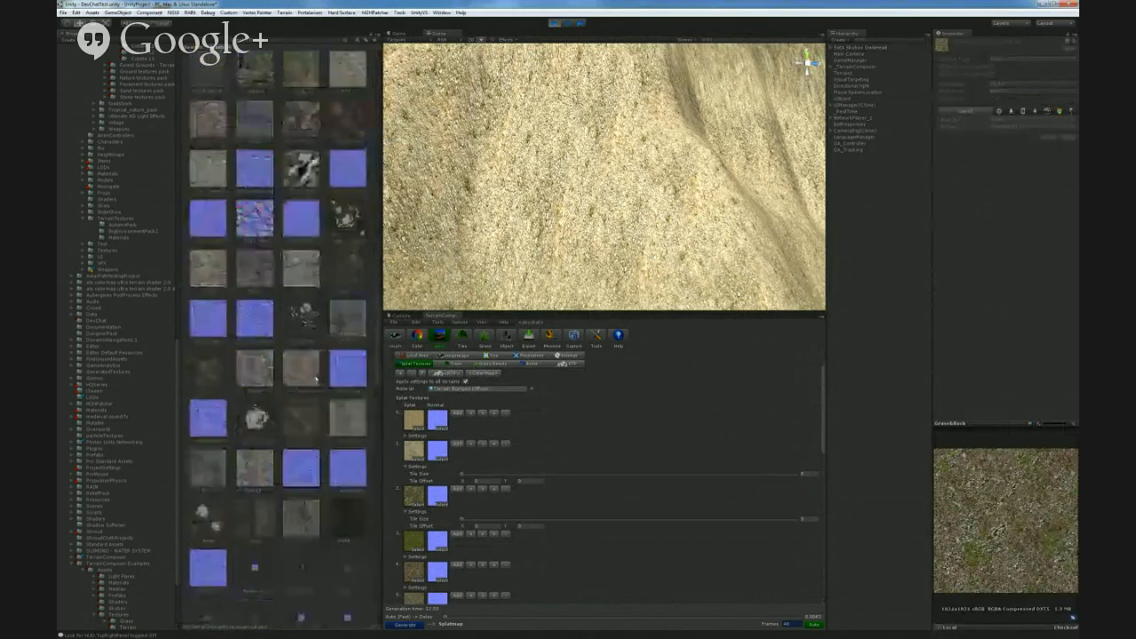
pyautogui.scroll(-1, 316, 380)
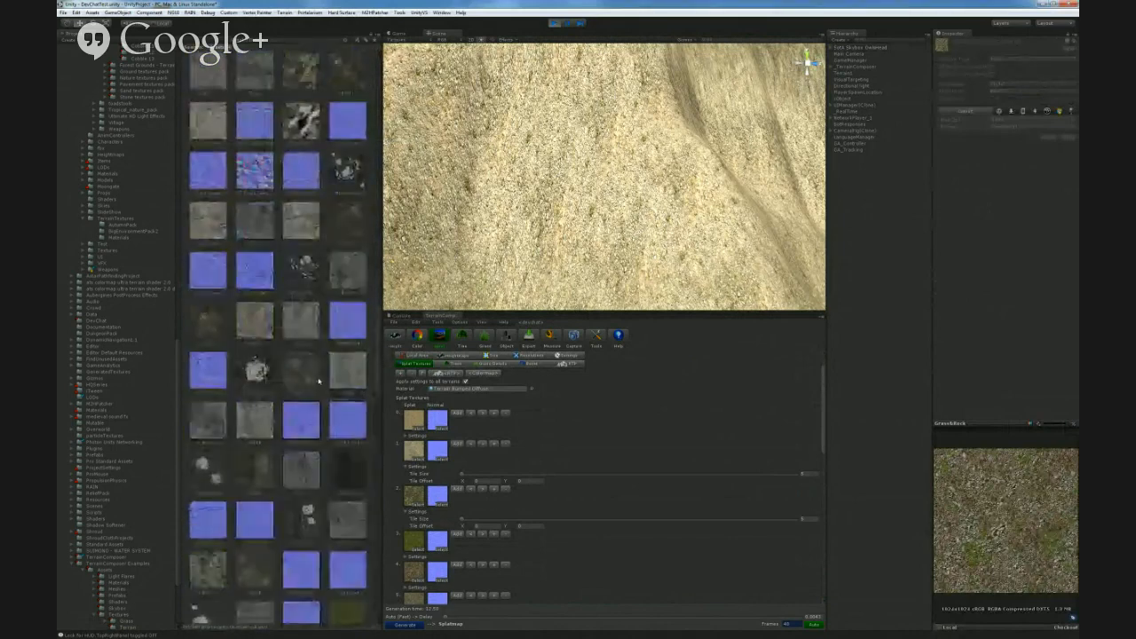
# - Try the Rock1 texture as splat texture 1 and inspect the cliffs in the Scene view
pyautogui.click(214, 77)
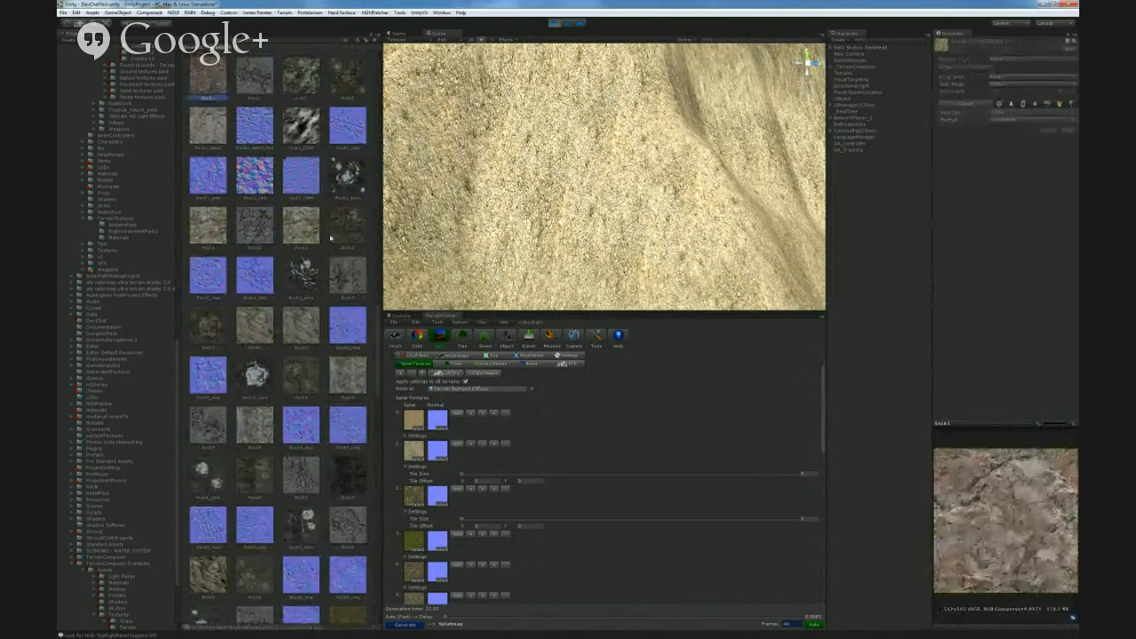
pyautogui.moveTo(210, 112); pyautogui.dragTo(416, 451)
pyautogui.moveTo(639, 264)
pyautogui.mouseDown(button='right')
pyautogui.moveTo(571, 228)
pyautogui.moveTo(574, 243)
pyautogui.moveTo(642, 284)
pyautogui.moveTo(753, 287)
pyautogui.moveTo(620, 285)
pyautogui.moveTo(717, 307)
pyautogui.moveTo(648, 301)
pyautogui.moveTo(619, 257)
pyautogui.mouseUp(button='right')
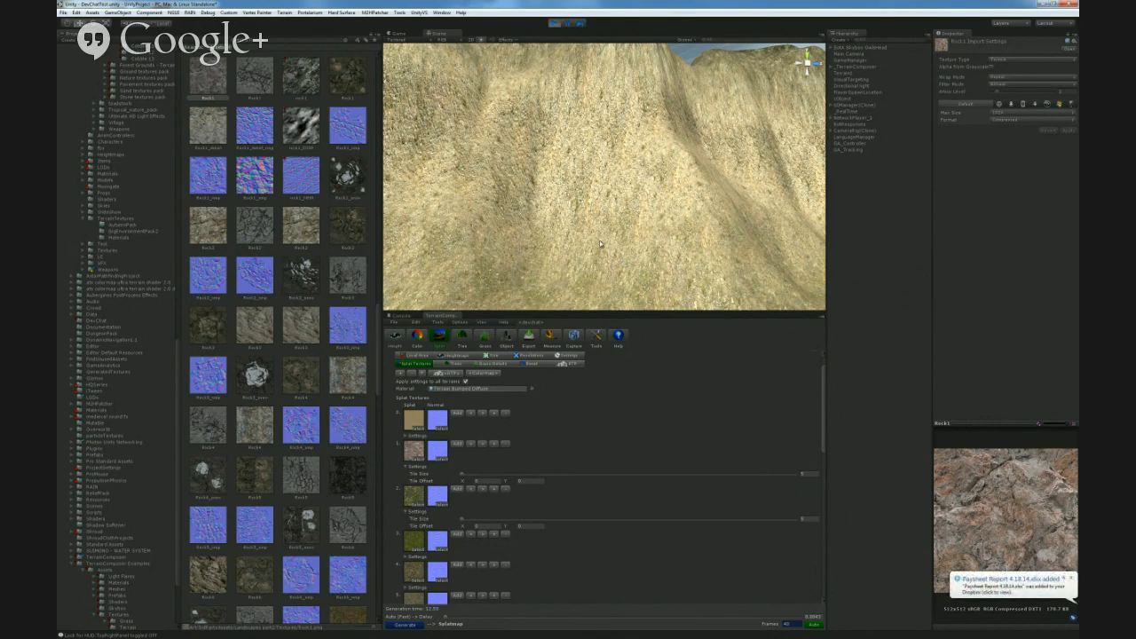
pyautogui.moveTo(599, 240); pyautogui.dragTo(562, 228, button='right')
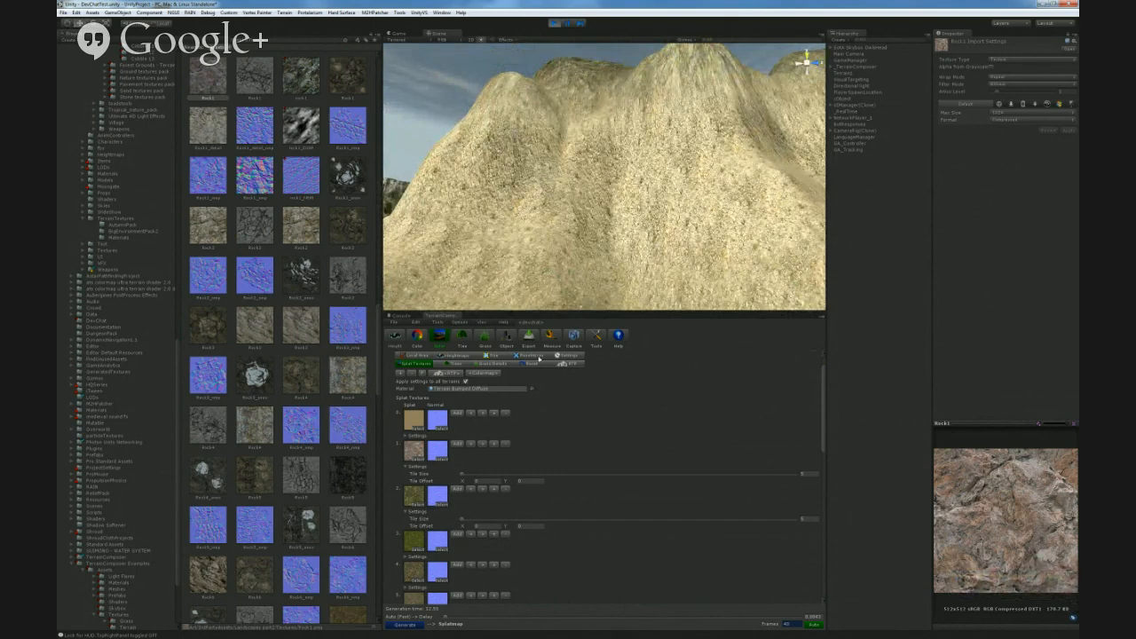
pyautogui.moveTo(653, 236); pyautogui.dragTo(674, 261, button='right')
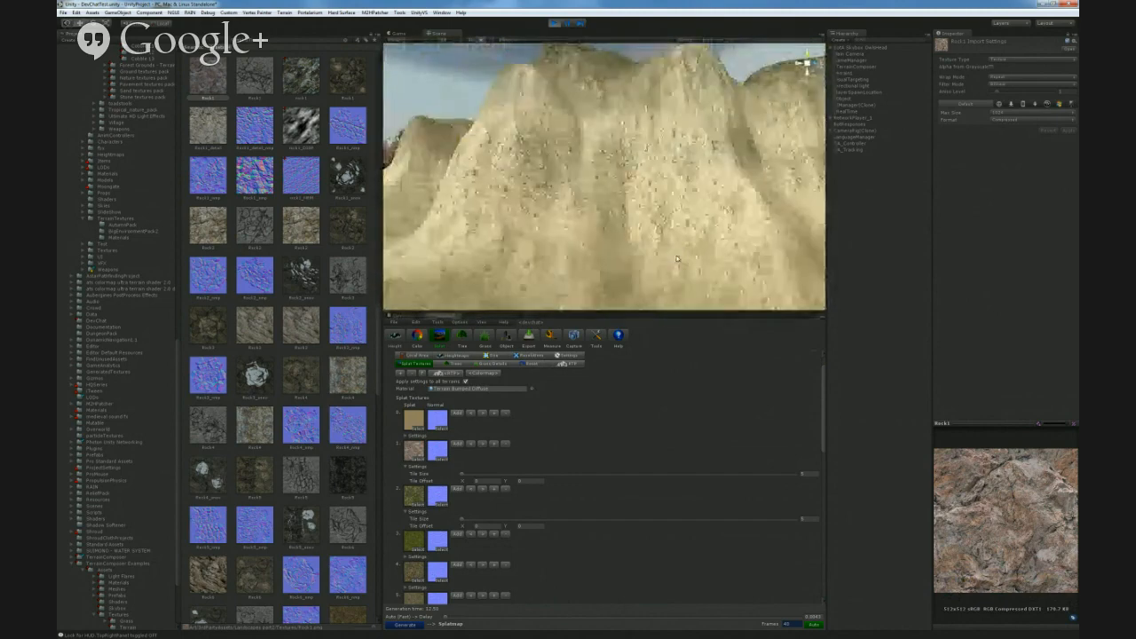
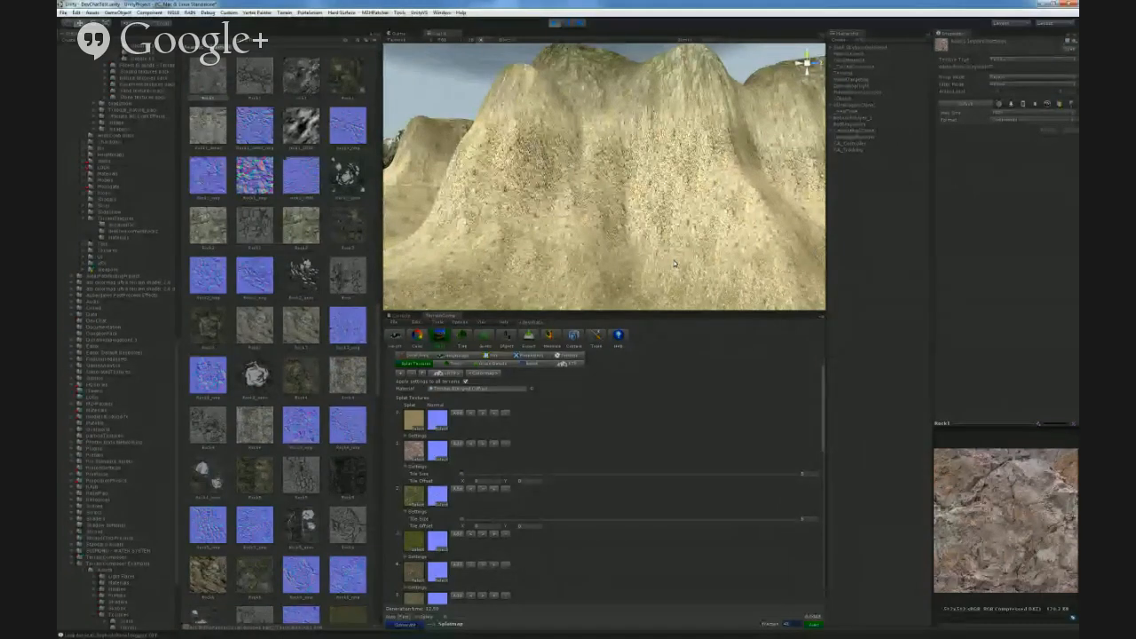
pyautogui.moveTo(614, 142); pyautogui.dragTo(694, 248, button='right')
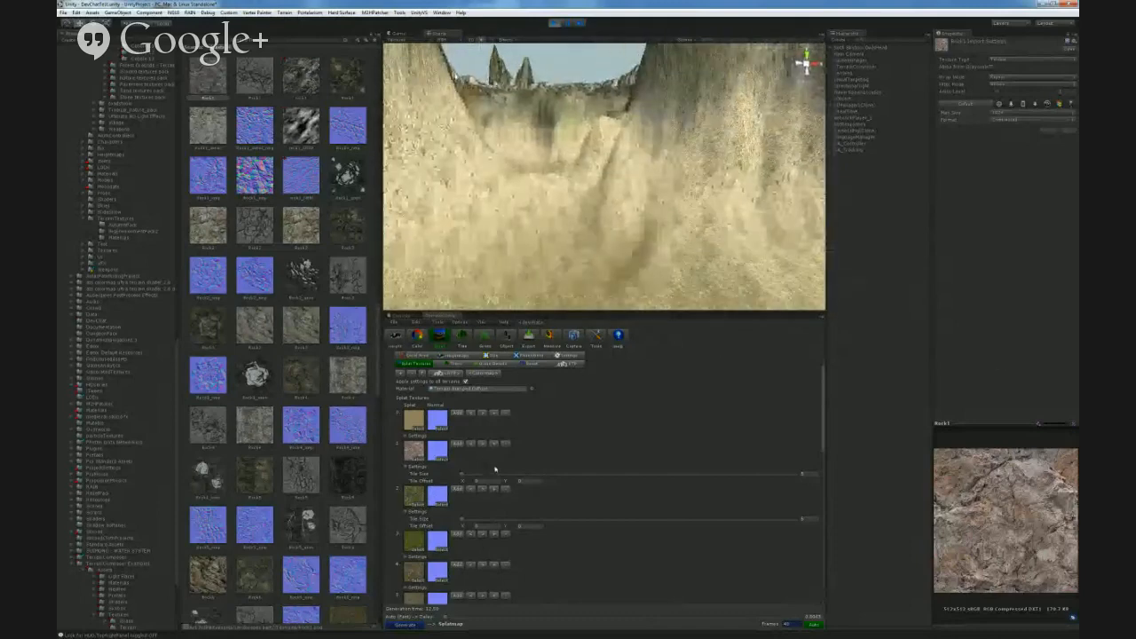
pyautogui.scroll(1, 495, 467)
pyautogui.moveTo(582, 283); pyautogui.dragTo(653, 275, button='right')
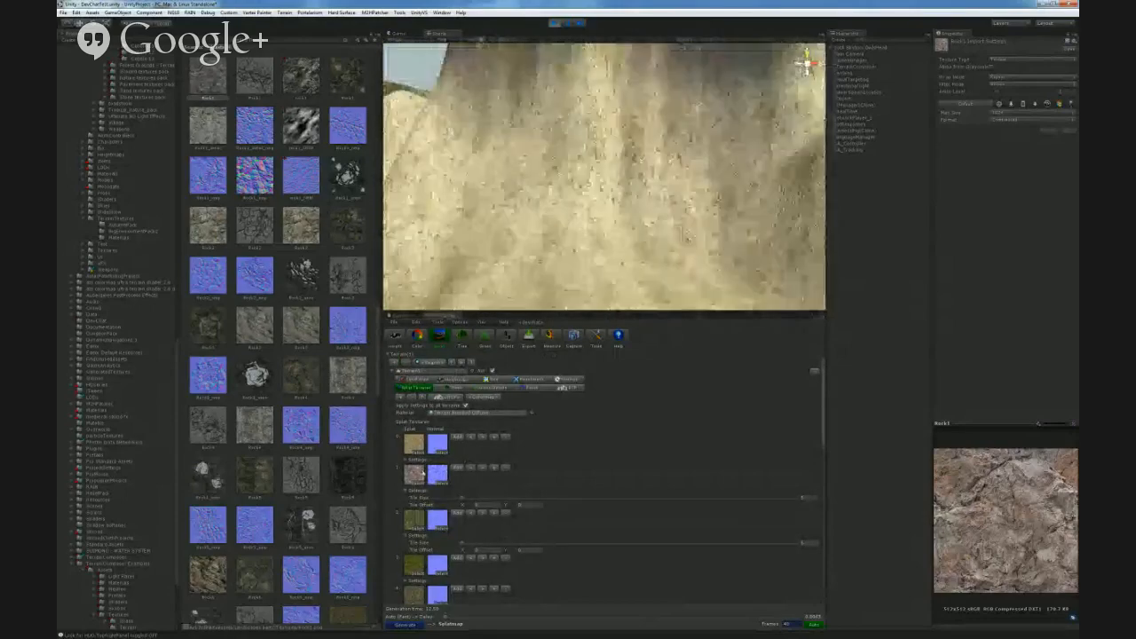
pyautogui.scroll(-5, 427, 480)
pyautogui.scroll(3, 439, 491)
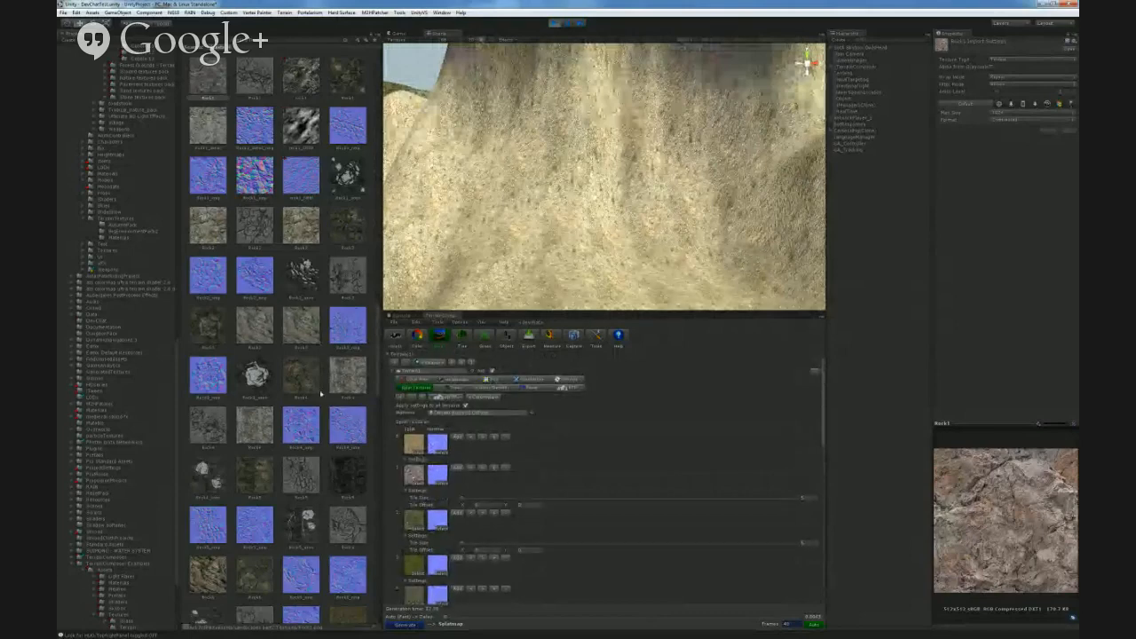
# - Try the reddish rock texture as splat texture 0 as well and check the surrounding terrain in the Scene view
pyautogui.moveTo(223, 132); pyautogui.dragTo(417, 448)
pyautogui.moveTo(644, 265); pyautogui.dragTo(565, 223, button='right')
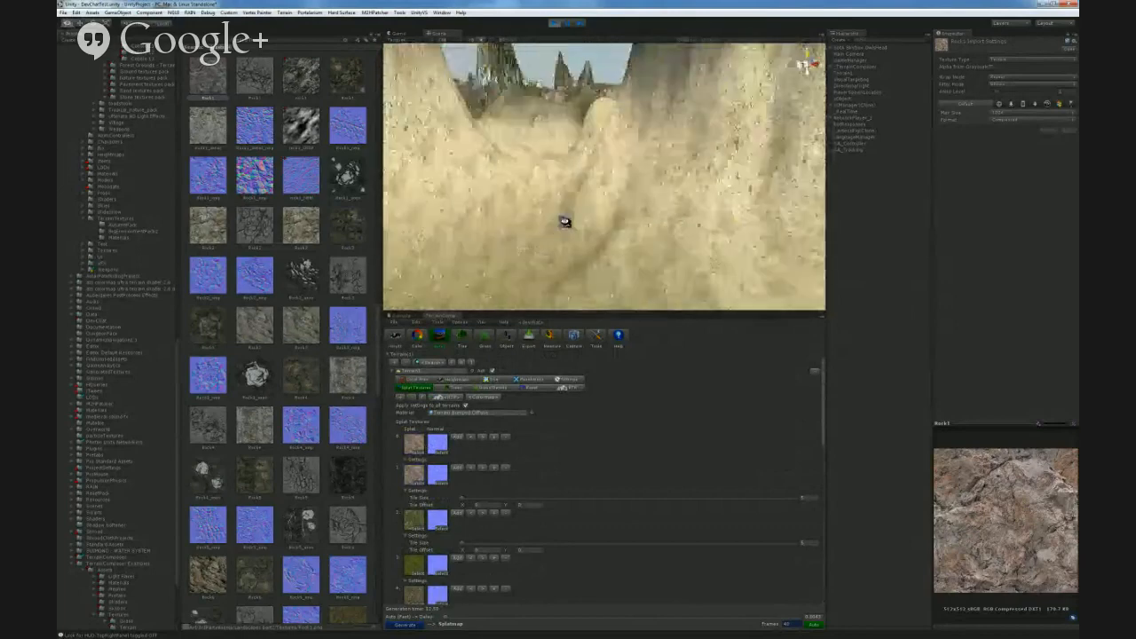
pyautogui.click(458, 440)
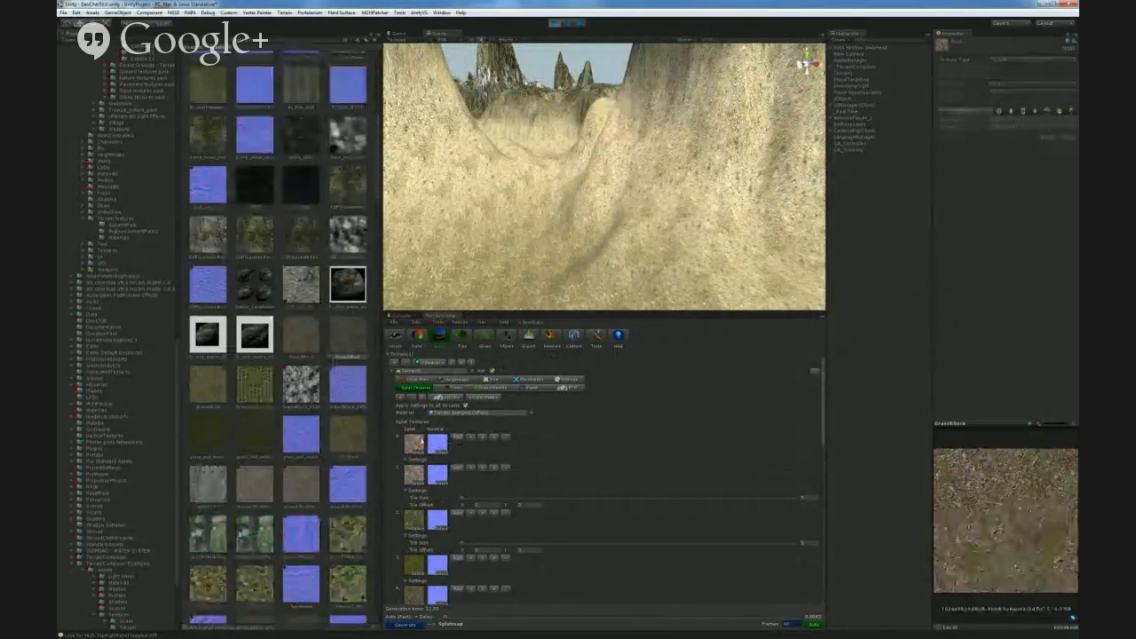
pyautogui.scroll(-3, 755, 470)
pyautogui.scroll(4, 750, 471)
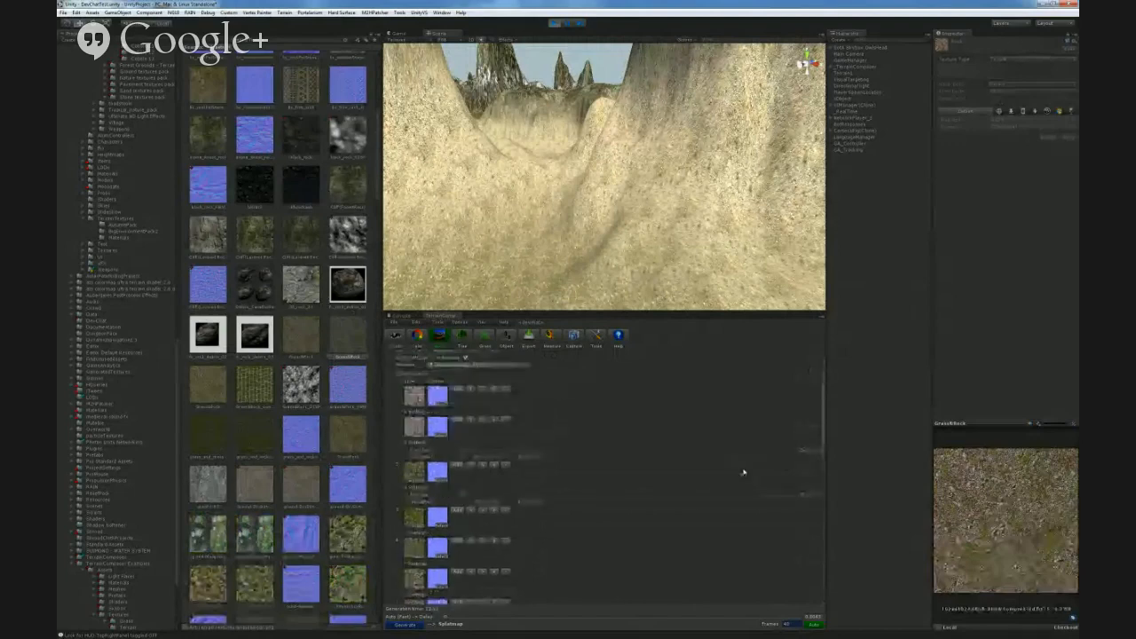
pyautogui.moveTo(651, 199); pyautogui.dragTo(644, 408, button='right')
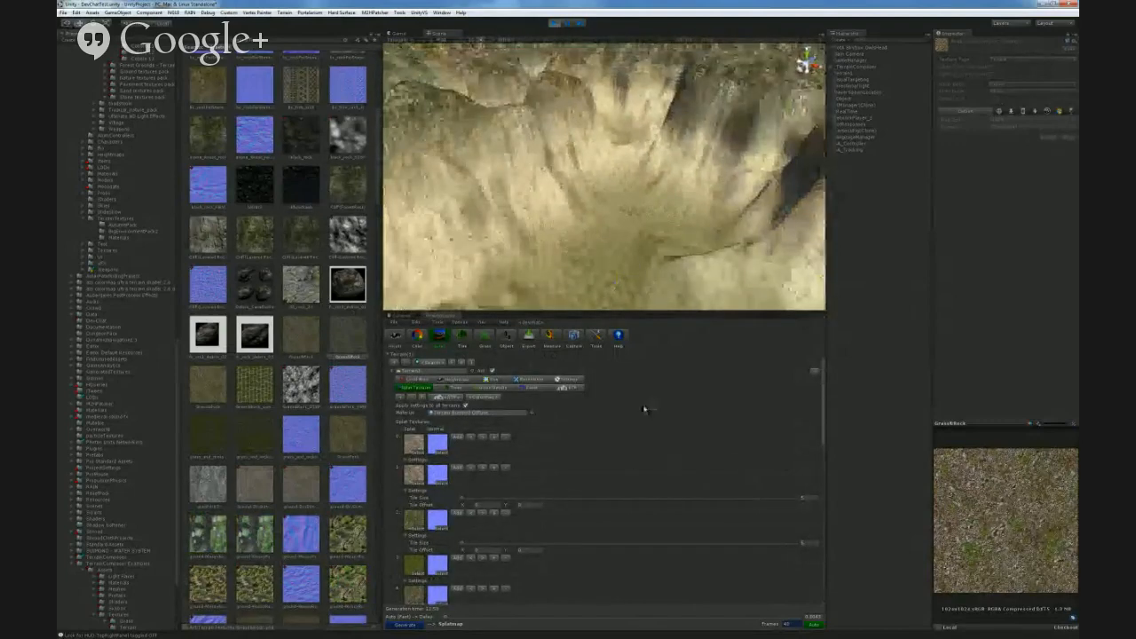
# - Get the currently assigned splat textures back from the terrain to discard the two rock texture swaps
pyautogui.scroll(-5, 645, 417)
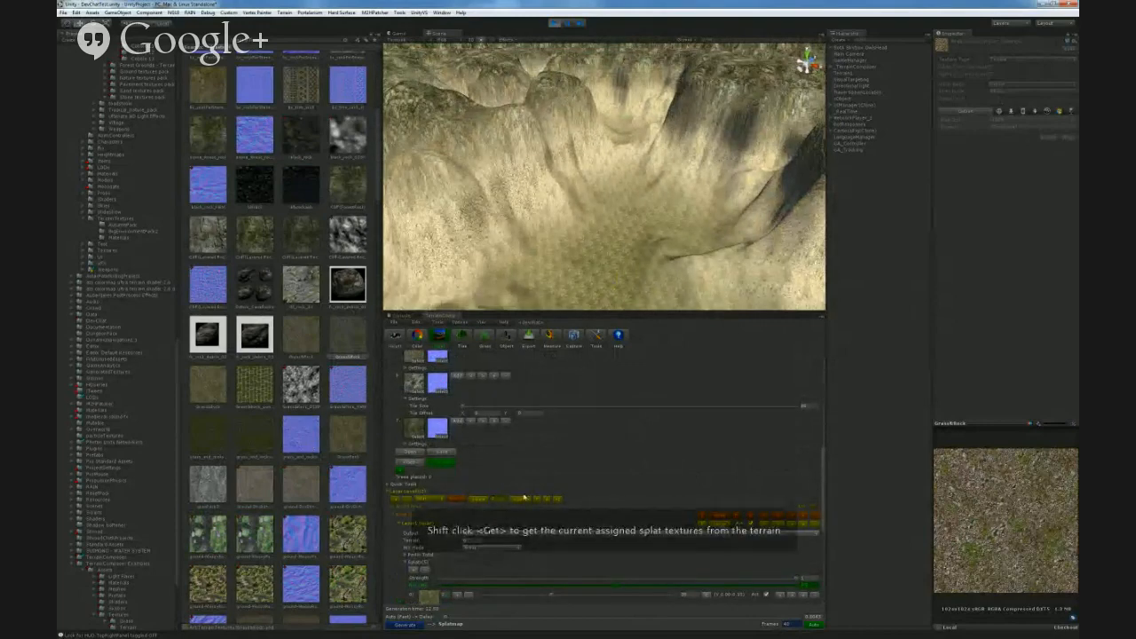
pyautogui.click(417, 462)
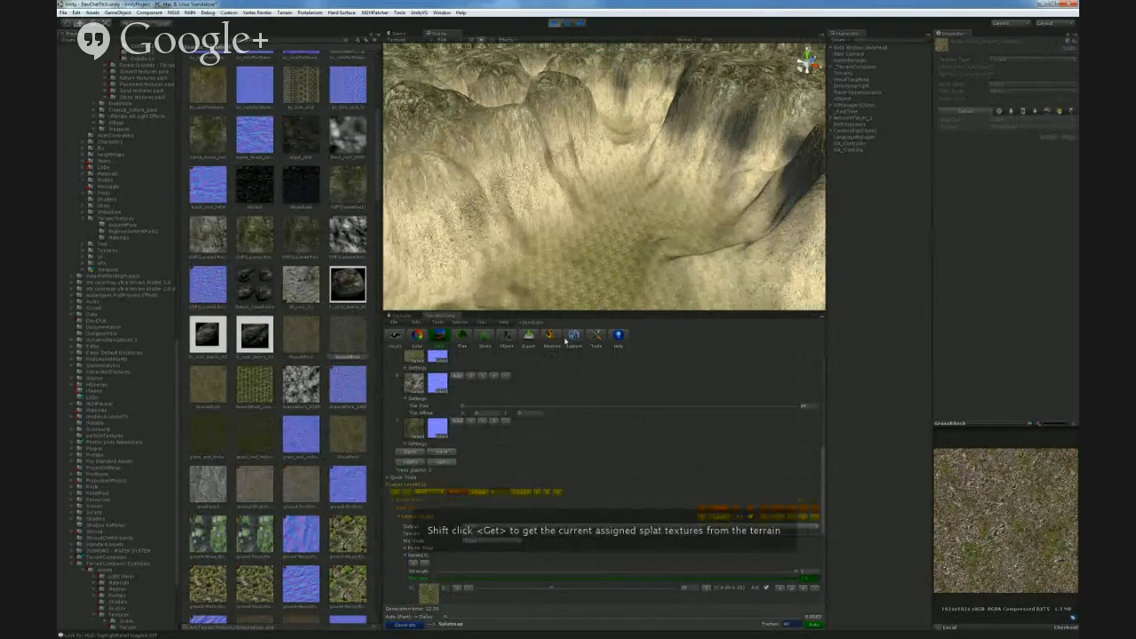
pyautogui.scroll(10, 601, 454)
# - Fly over the terrain in the Scene view and examine how the cliffs, slopes and valley floors are textured
pyautogui.moveTo(598, 227); pyautogui.dragTo(623, 269, button='right')
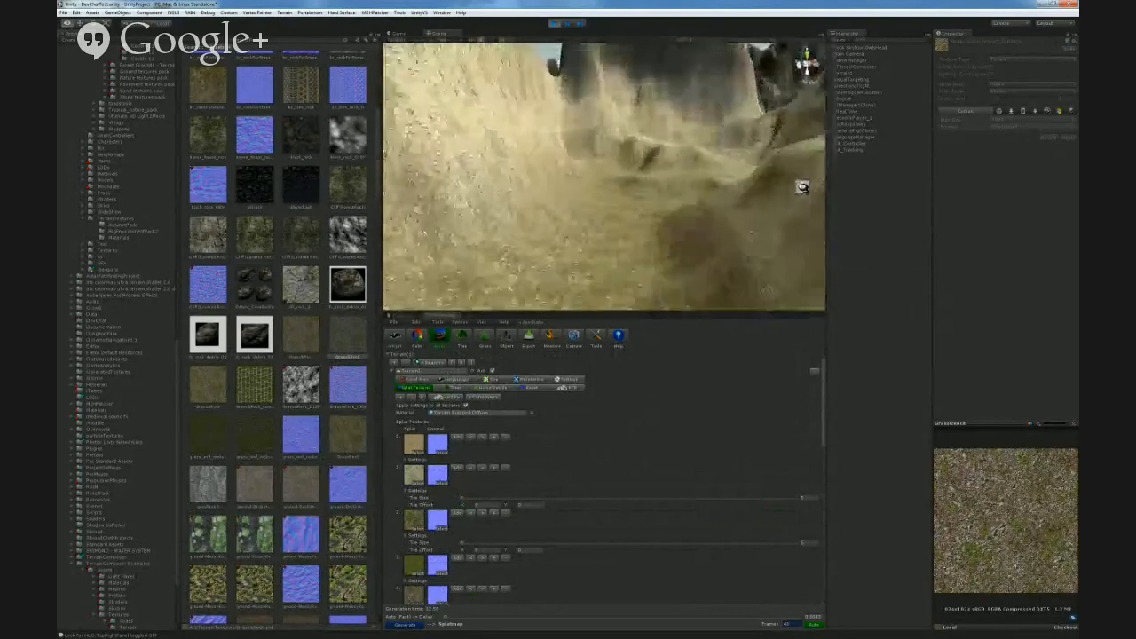
pyautogui.press('w')
pyautogui.moveTo(831, 156); pyautogui.dragTo(795, 215, button='right')
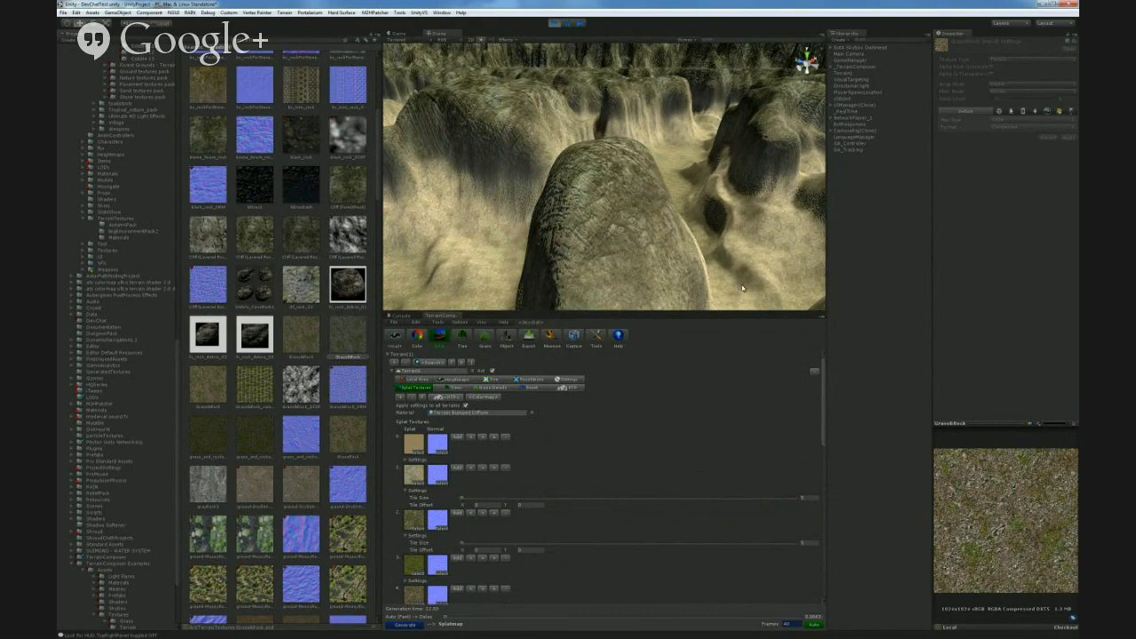
pyautogui.moveTo(631, 218); pyautogui.dragTo(818, 223, button='right')
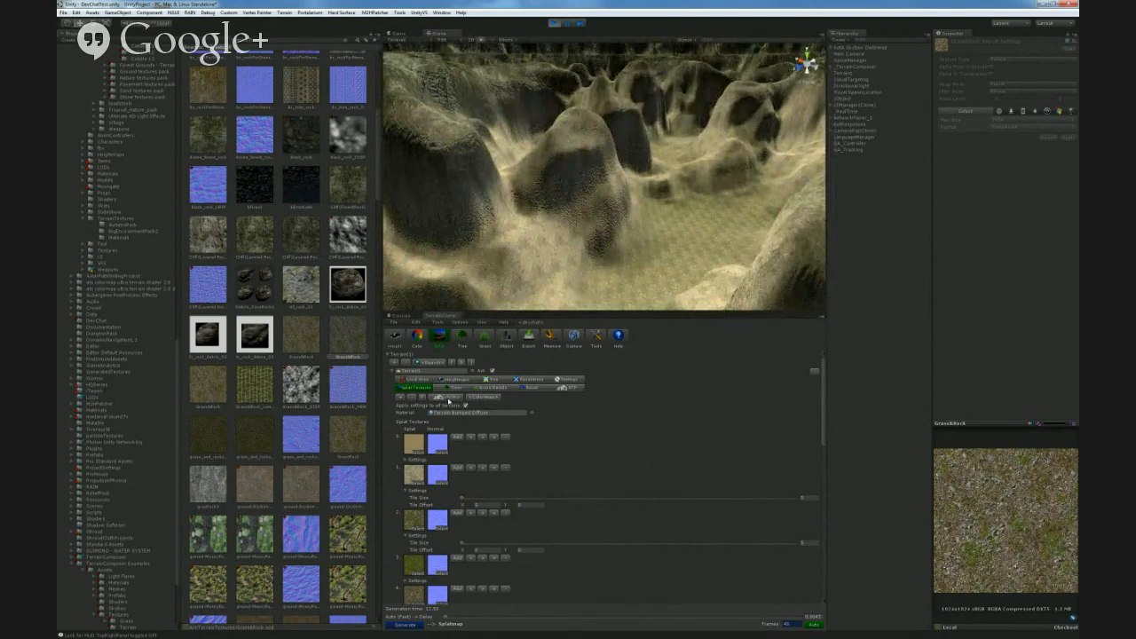
pyautogui.moveTo(555, 244); pyautogui.dragTo(624, 256, button='right')
pyautogui.press('w')
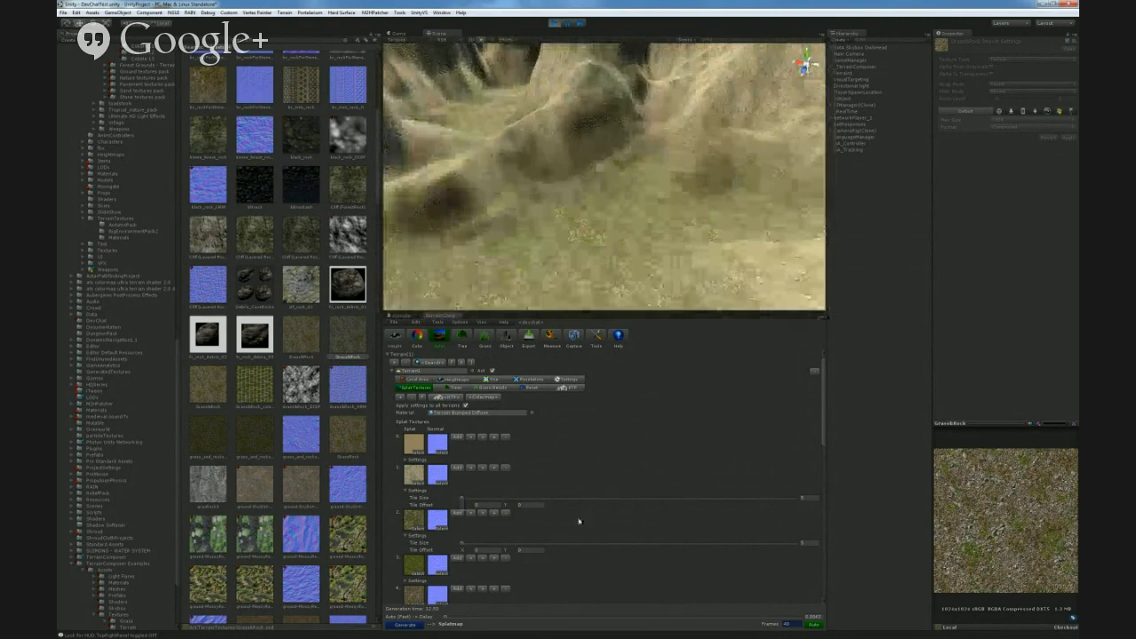
# - Replace splat texture 1 with a brown cracked rock texture from the project and apply the splat textures to the terrain
pyautogui.scroll(5, 327, 454)
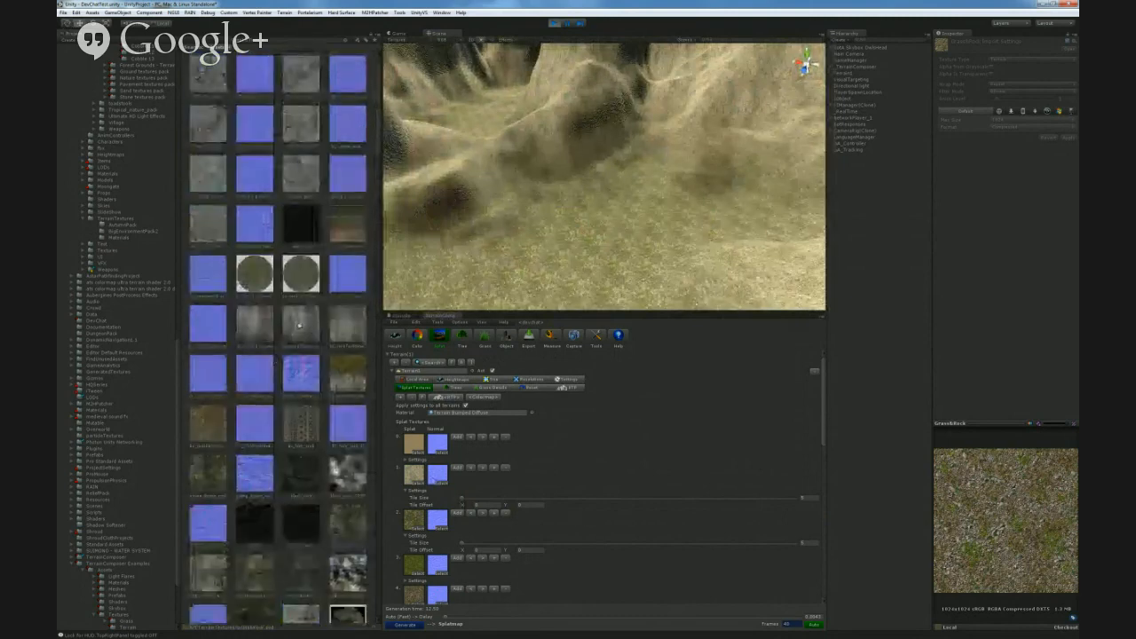
pyautogui.scroll(-10, 314, 342)
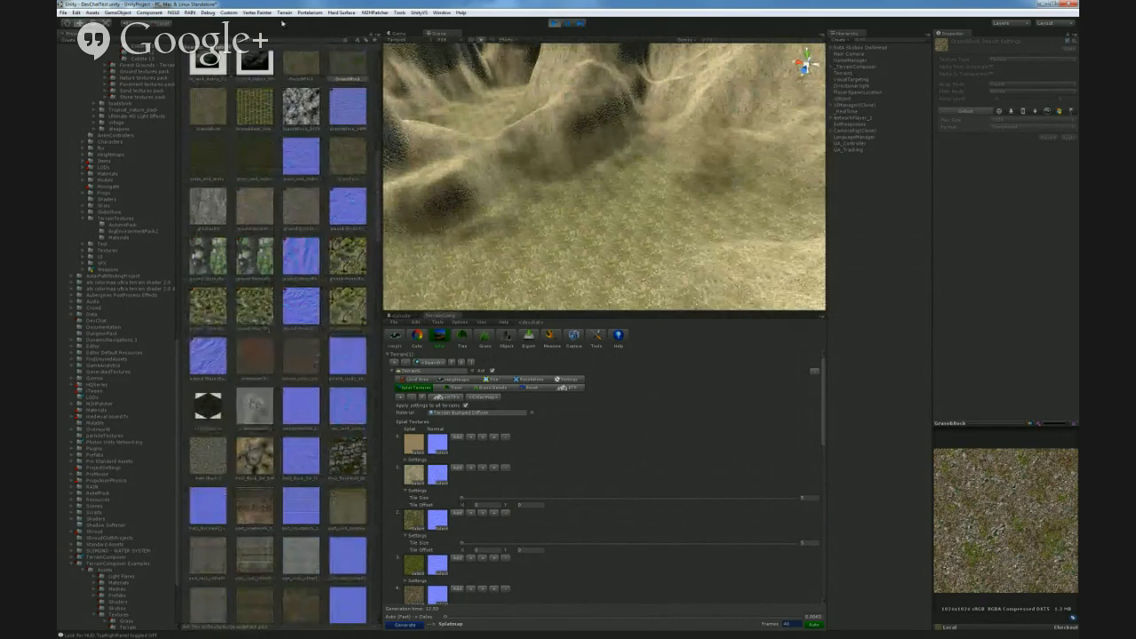
pyautogui.scroll(-1, 276, 310)
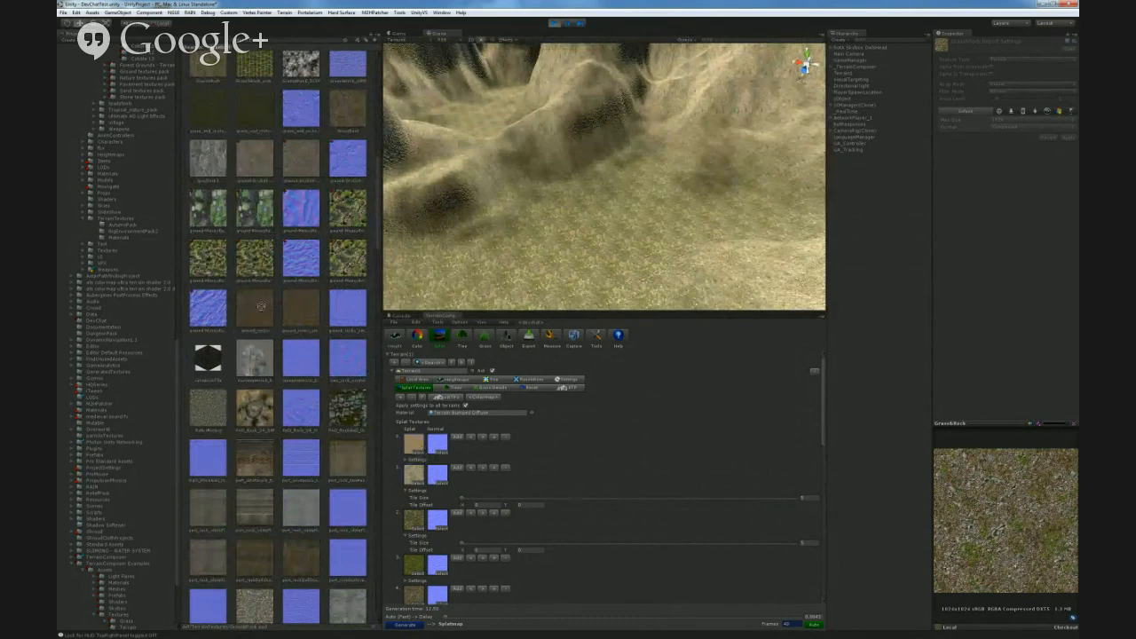
pyautogui.scroll(-10, 264, 337)
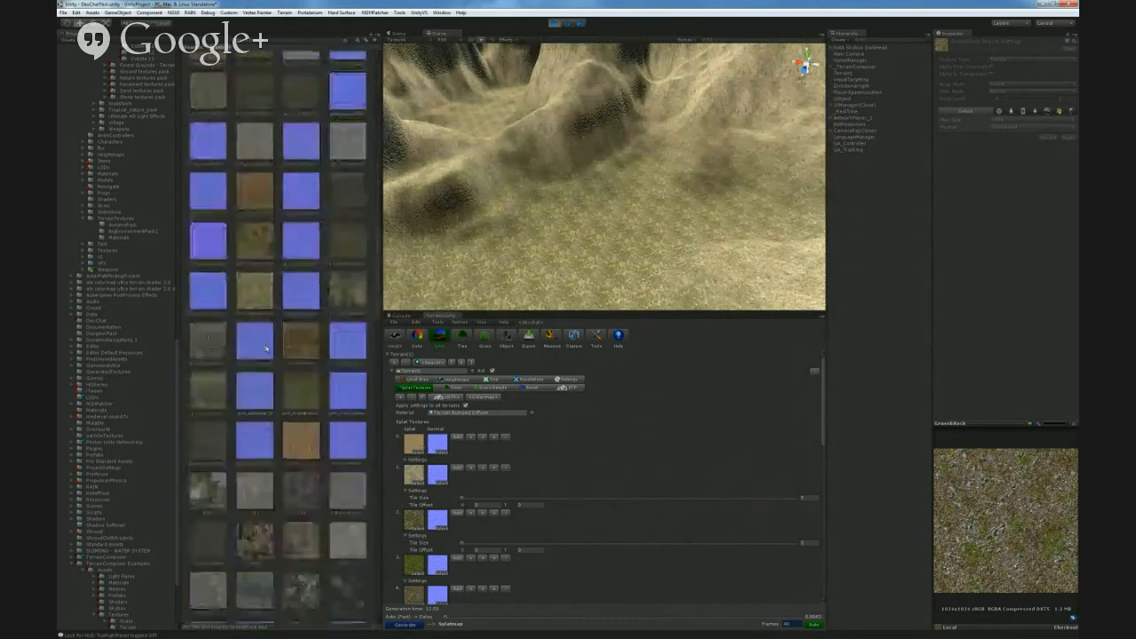
pyautogui.scroll(-3, 267, 348)
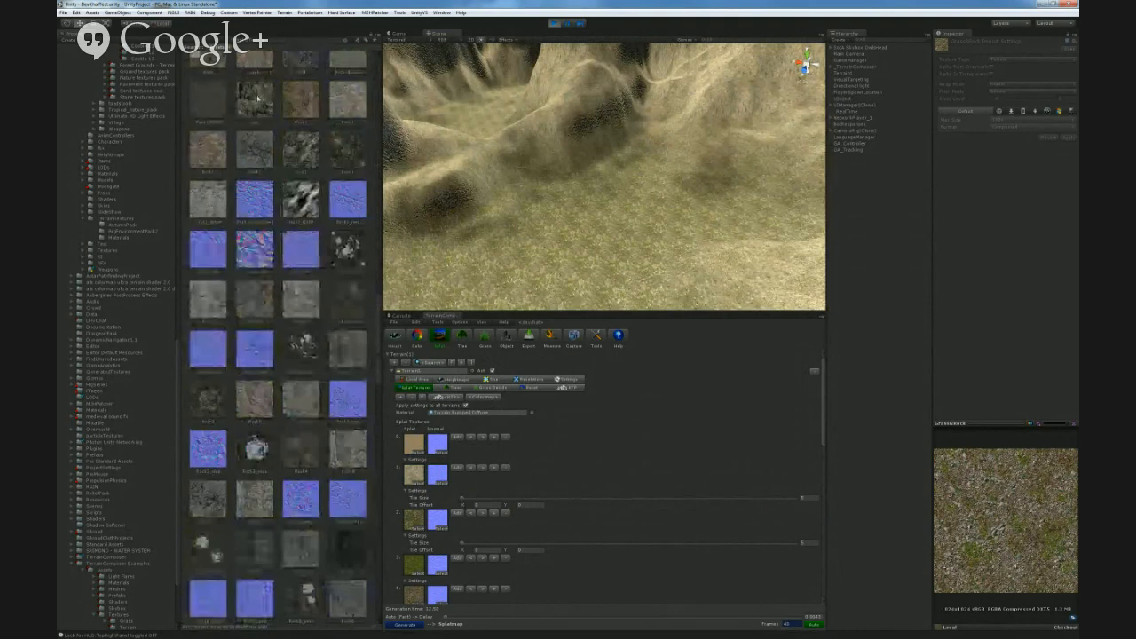
pyautogui.moveTo(426, 398); pyautogui.dragTo(416, 474)
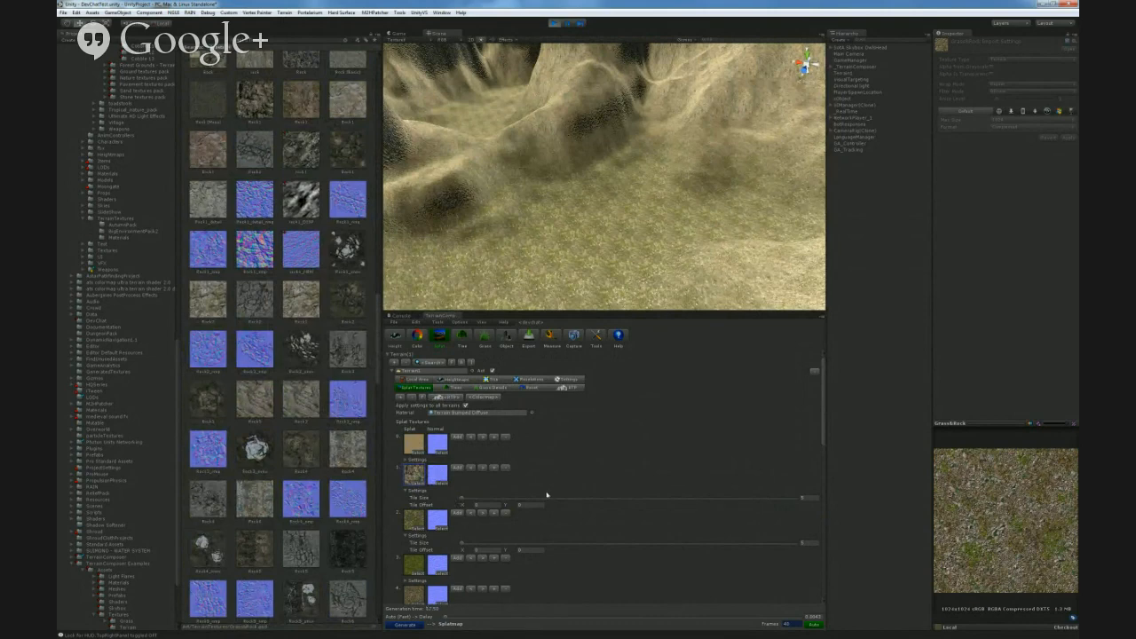
pyautogui.scroll(-5, 543, 498)
pyautogui.click(442, 523)
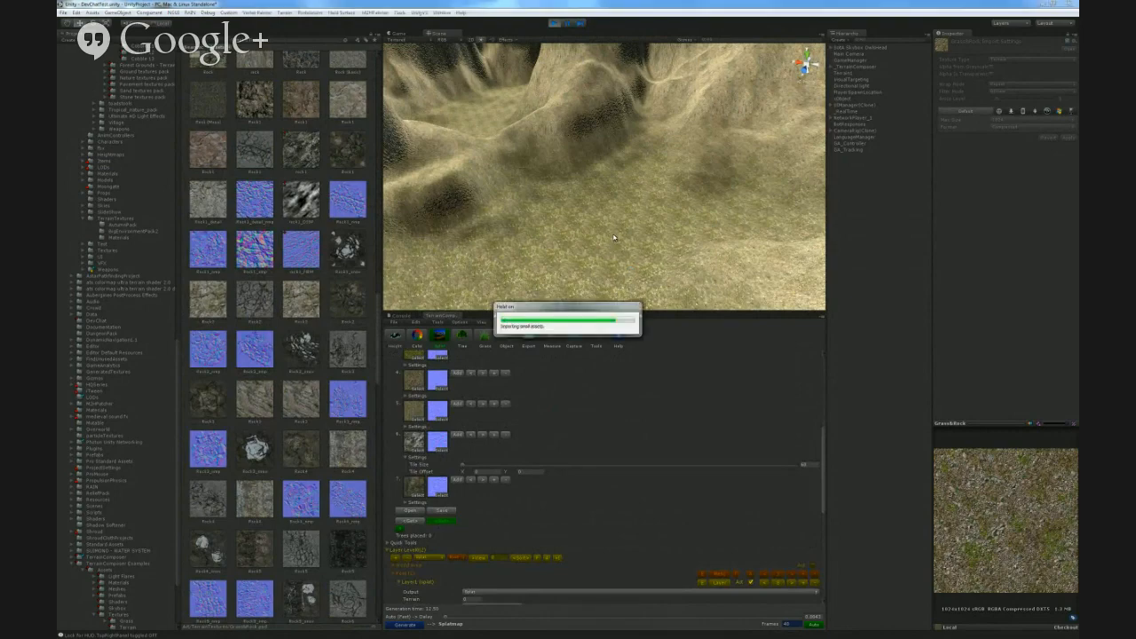
# - Increase the Tile Size of splat texture 1 and inspect the rock cliffs from several angles in the Scene view
pyautogui.moveTo(545, 184); pyautogui.dragTo(720, 119, button='right')
pyautogui.scroll(5, 573, 447)
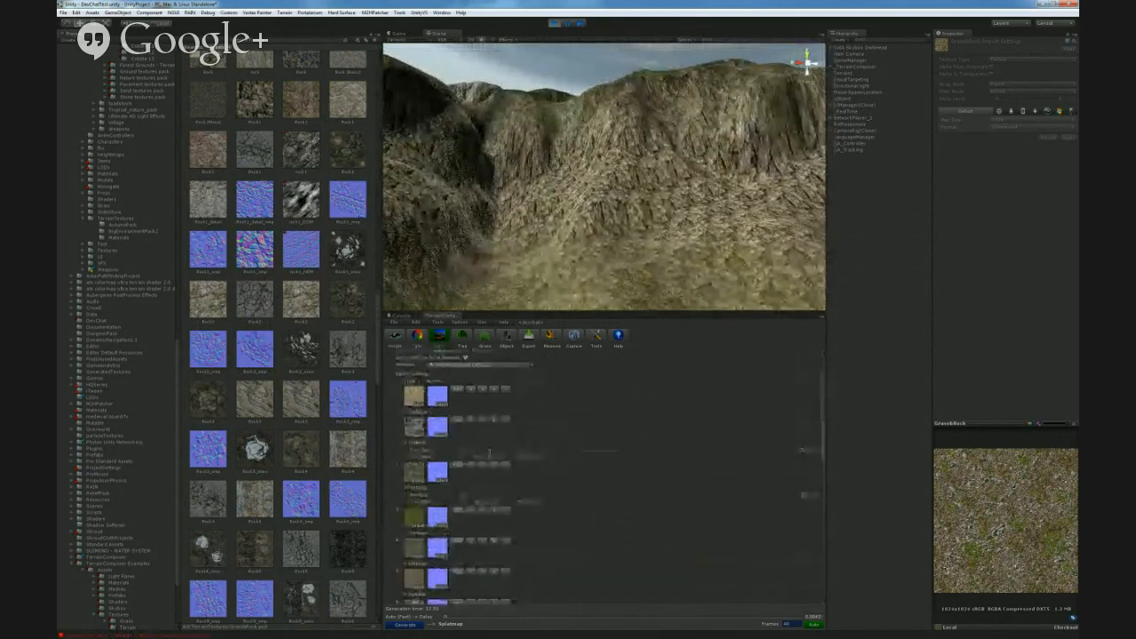
pyautogui.moveTo(463, 451); pyautogui.dragTo(797, 453)
pyautogui.keyDown('alt'); pyautogui.moveTo(673, 291); pyautogui.dragTo(657, 266); pyautogui.keyUp('alt')
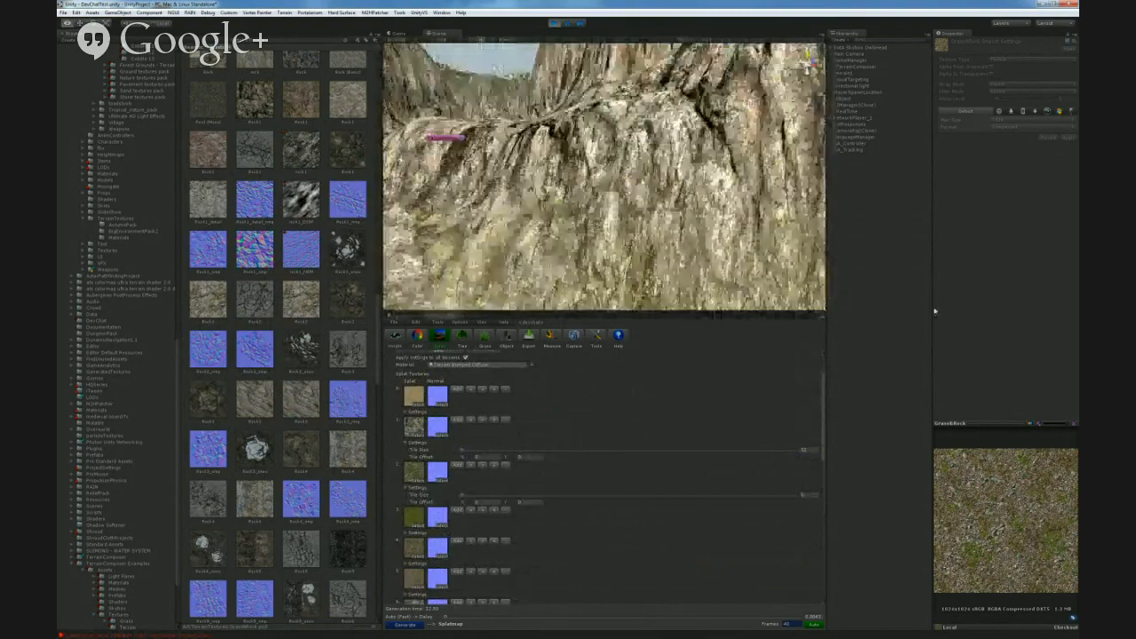
pyautogui.press('d')
pyautogui.moveTo(952, 311); pyautogui.dragTo(942, 316, button='right')
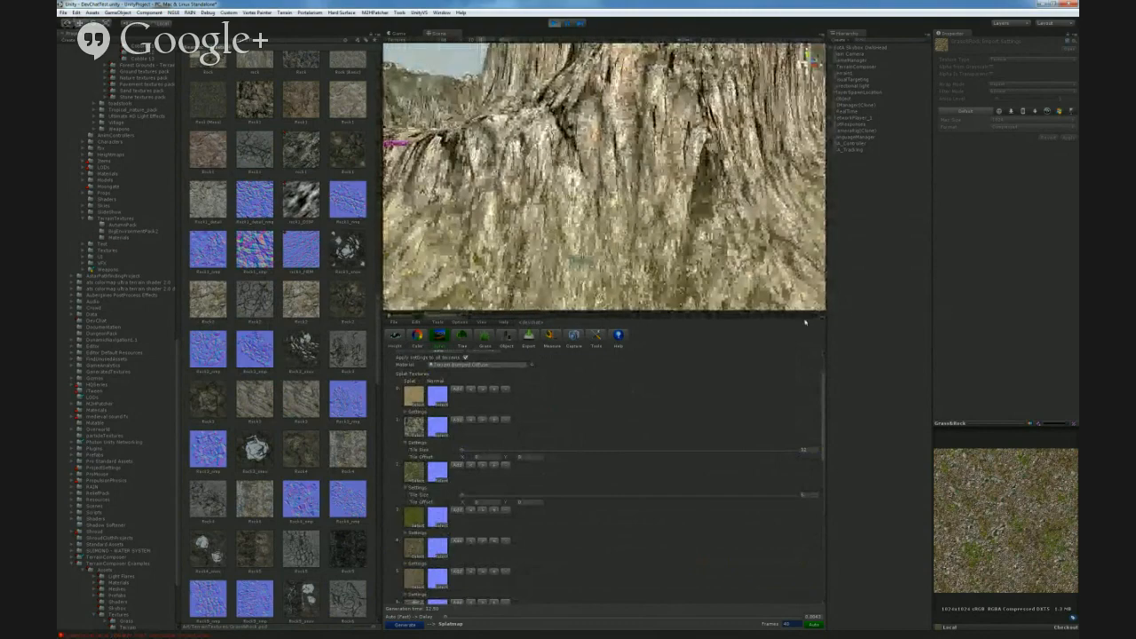
pyautogui.moveTo(711, 252); pyautogui.dragTo(620, 248, button='right')
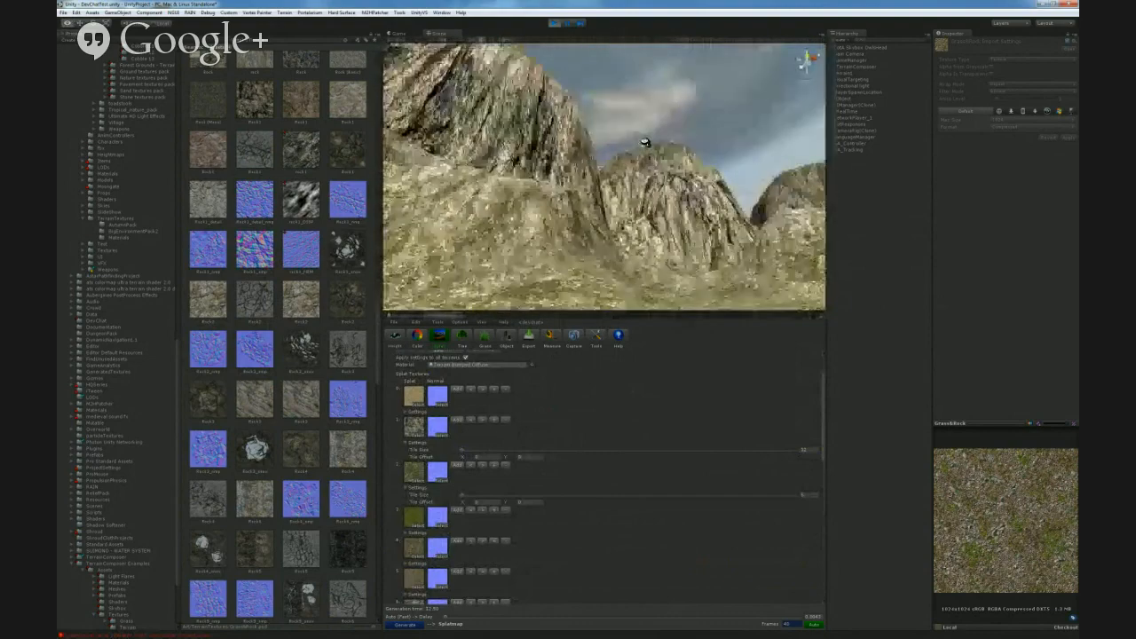
# - Load the second saved splat prefab into the terrain's splat textures in place of the current set
pyautogui.moveTo(468, 174); pyautogui.dragTo(463, 177, button='right')
pyautogui.moveTo(708, 237); pyautogui.dragTo(633, 215, button='right')
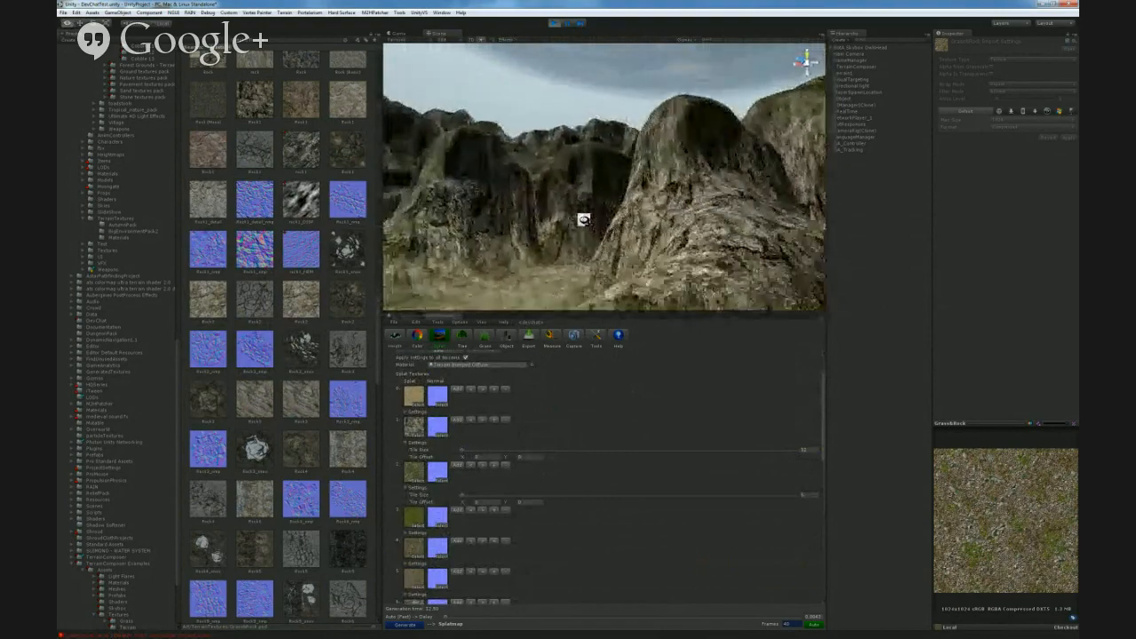
pyautogui.moveTo(586, 220); pyautogui.dragTo(994, 258, button='right')
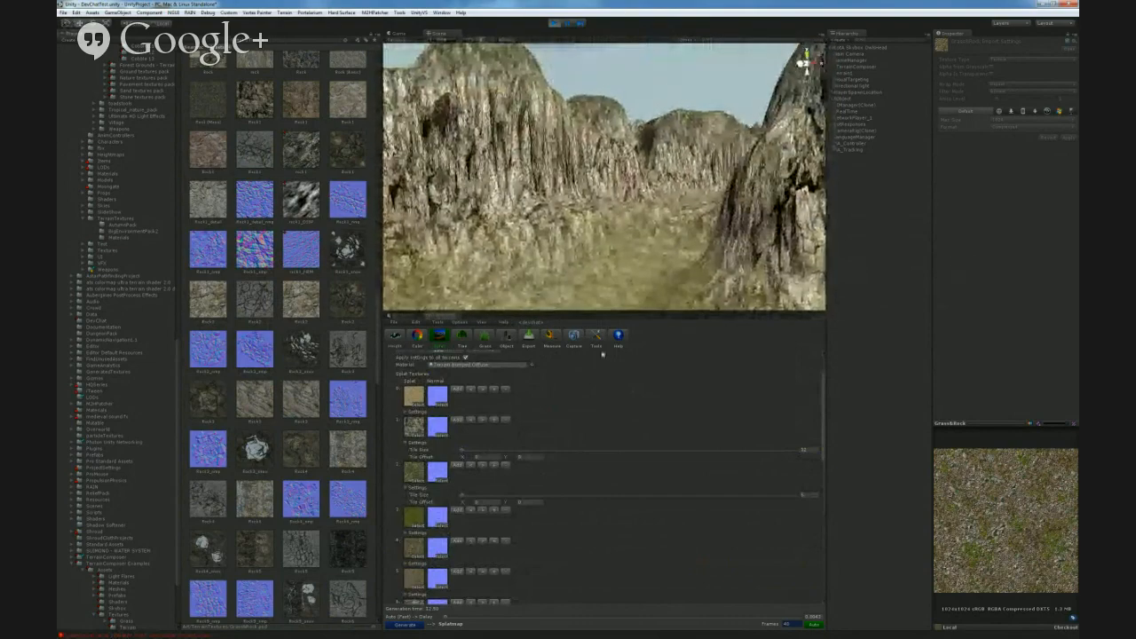
pyautogui.scroll(-3, 592, 459)
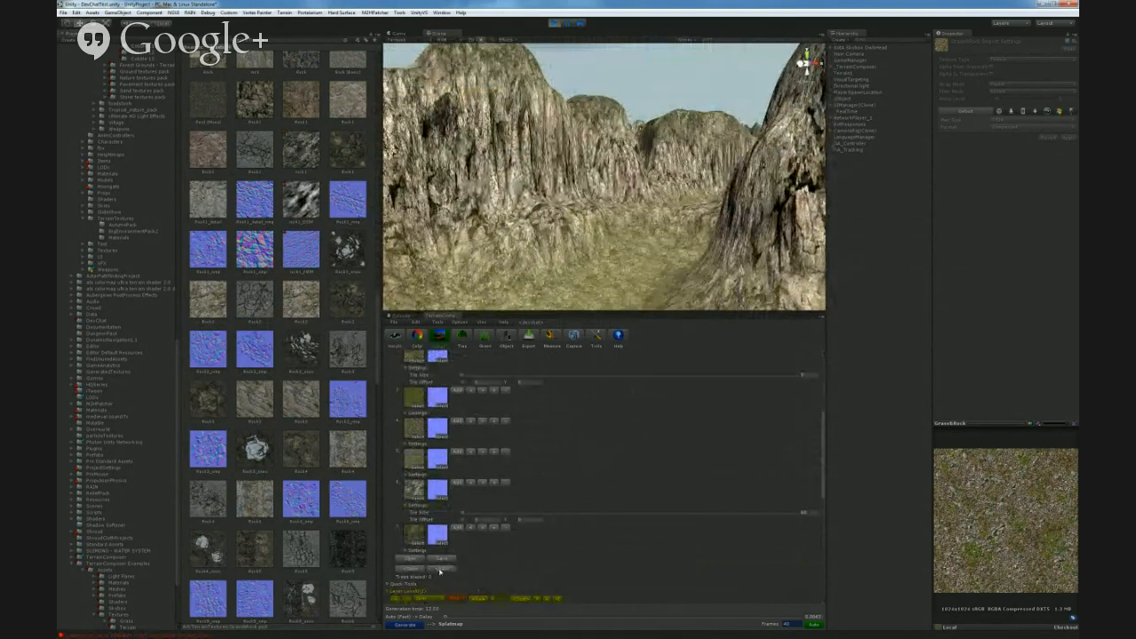
pyautogui.click(410, 559)
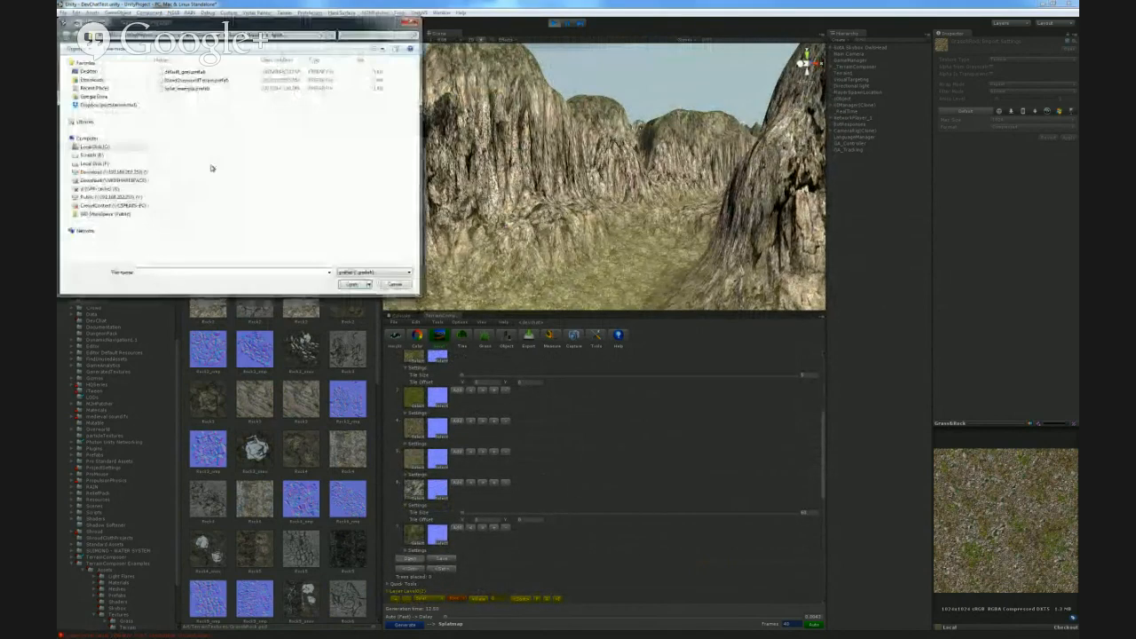
pyautogui.doubleClick(191, 80)
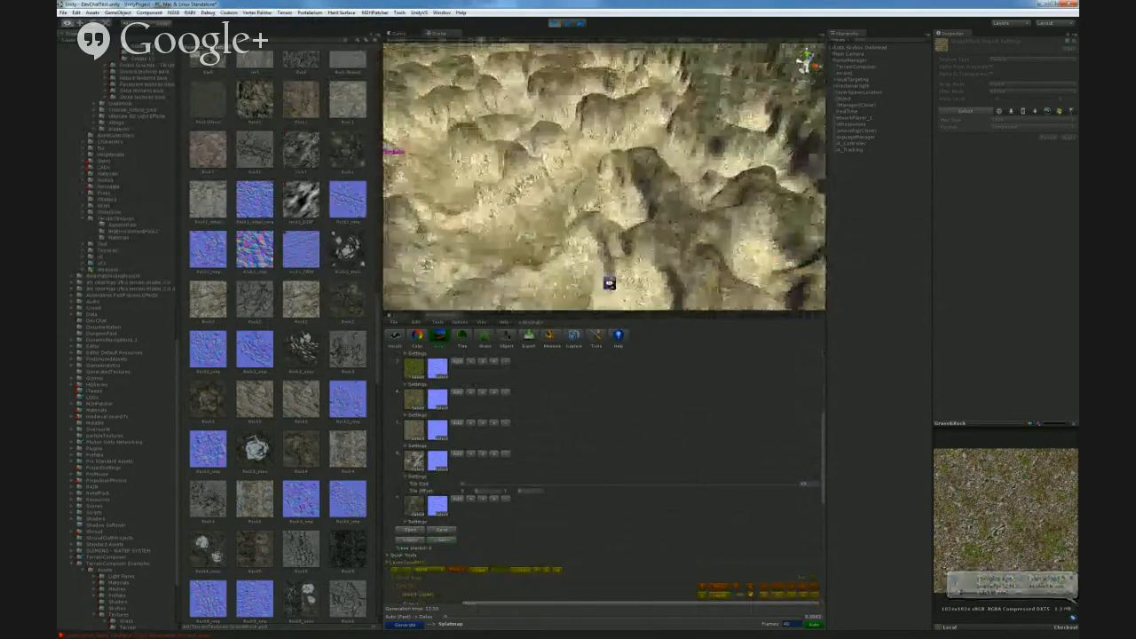
pyautogui.scroll(-2, 546, 454)
pyautogui.scroll(2, 548, 453)
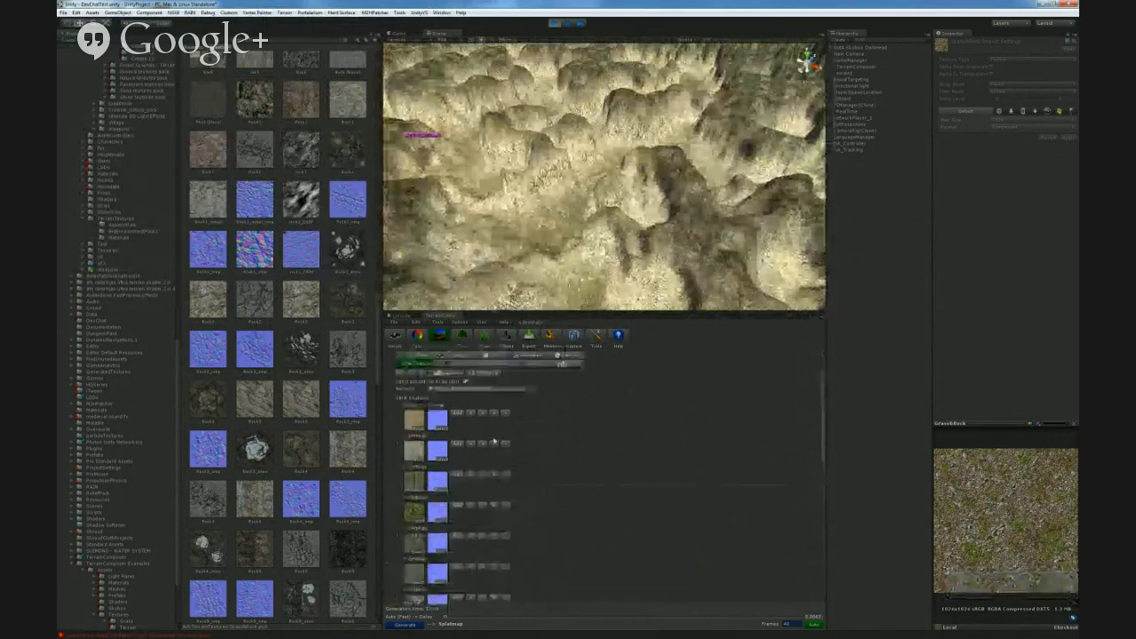
pyautogui.scroll(1, 432, 456)
pyautogui.scroll(2, 275, 355)
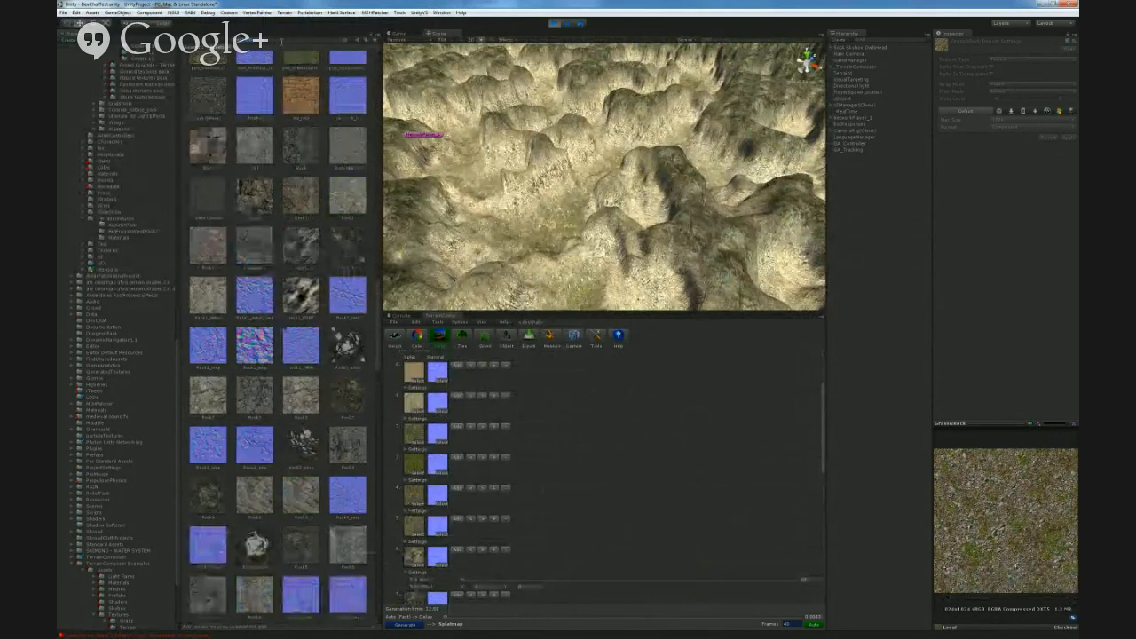
# - Limit the project assets to textures and assign the dark dirt texture to splat texture 0
pyautogui.write('sa')
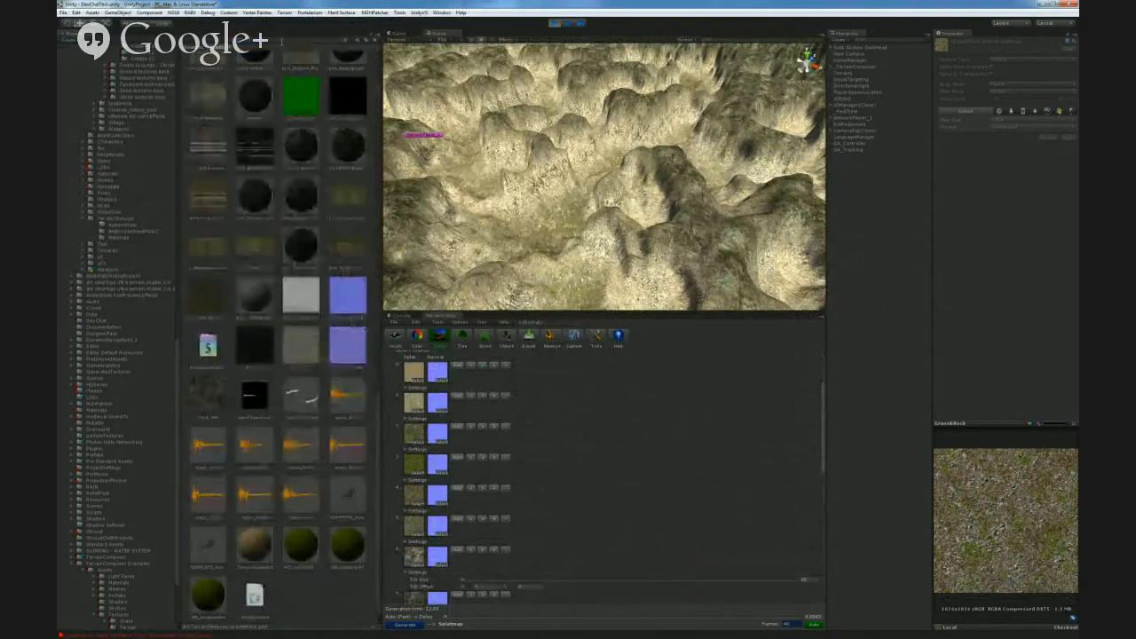
pyautogui.press('BackSpace')
pyautogui.press('BackSpace')
pyautogui.press('BackSpace')
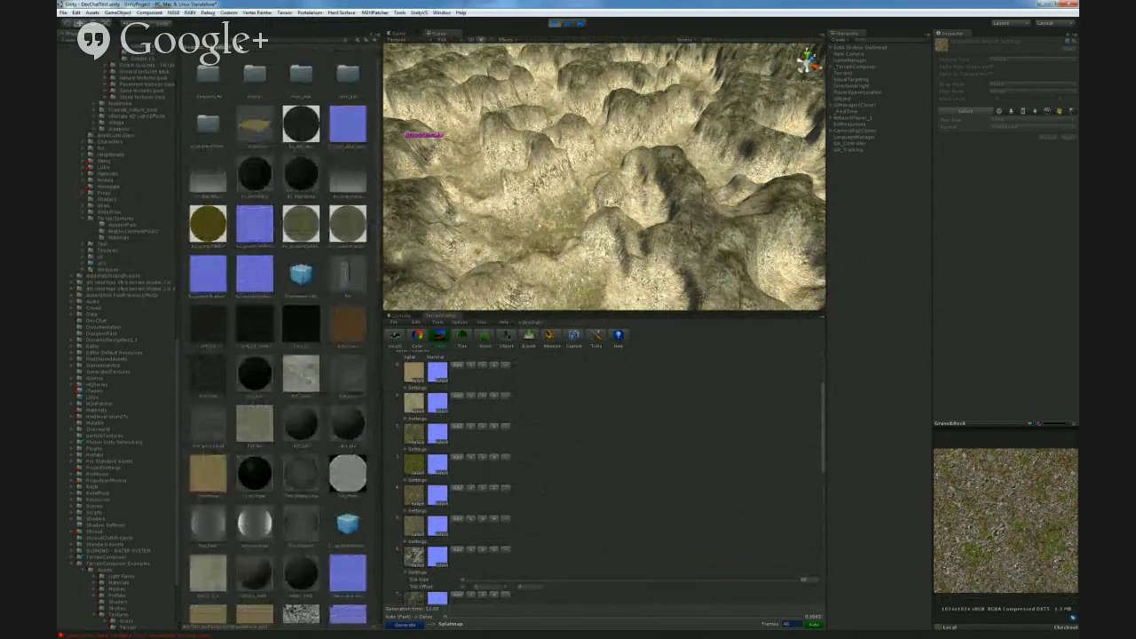
pyautogui.write('o')
pyautogui.click(361, 41)
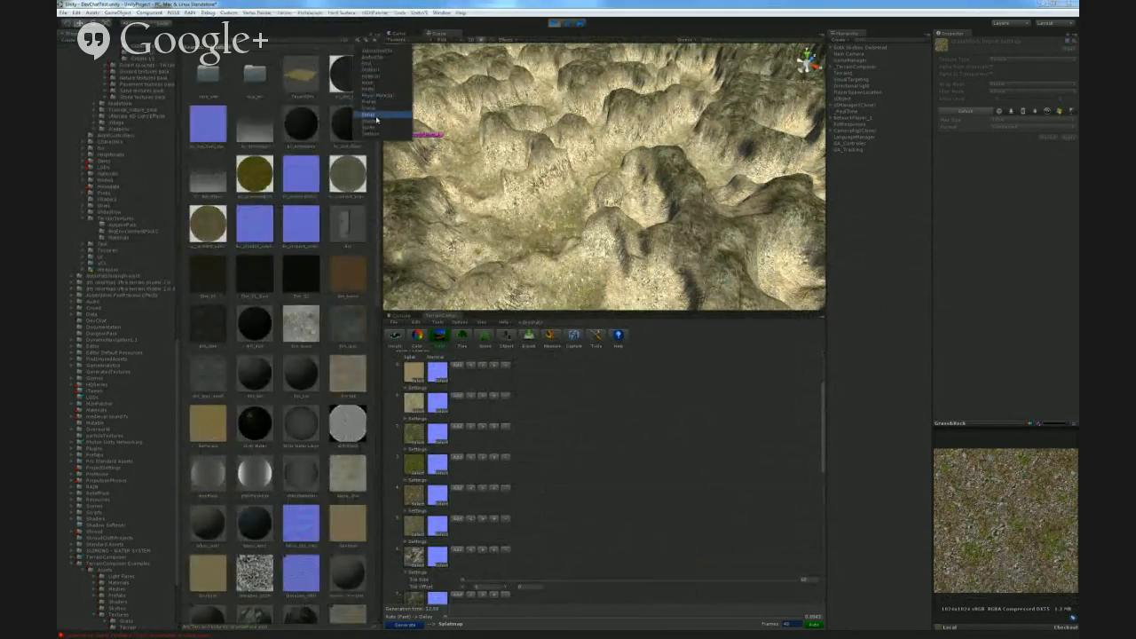
pyautogui.click(375, 134)
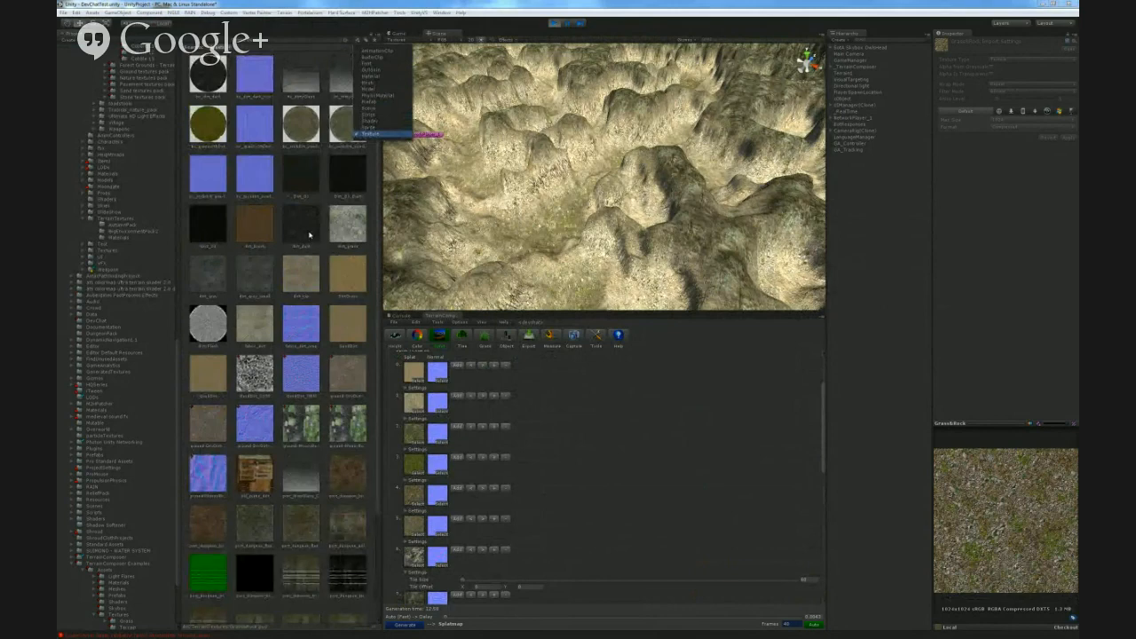
pyautogui.click(304, 233)
pyautogui.click(416, 378)
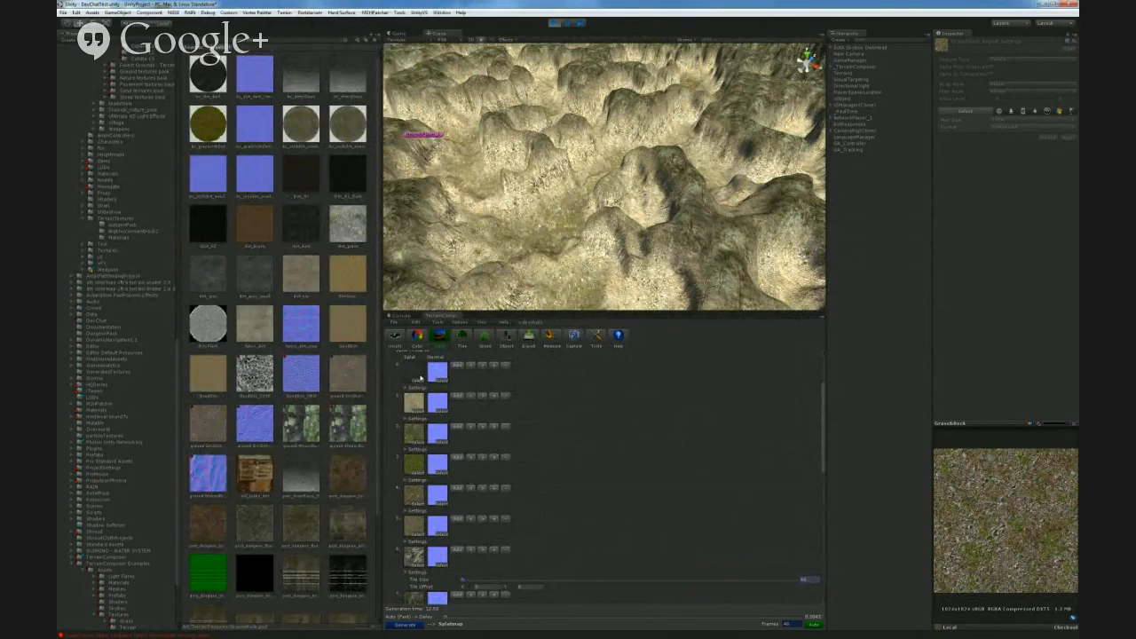
# - Generate the splatmap with the loaded splat textures and check the texture list and splat layer settings
pyautogui.scroll(-2, 491, 547)
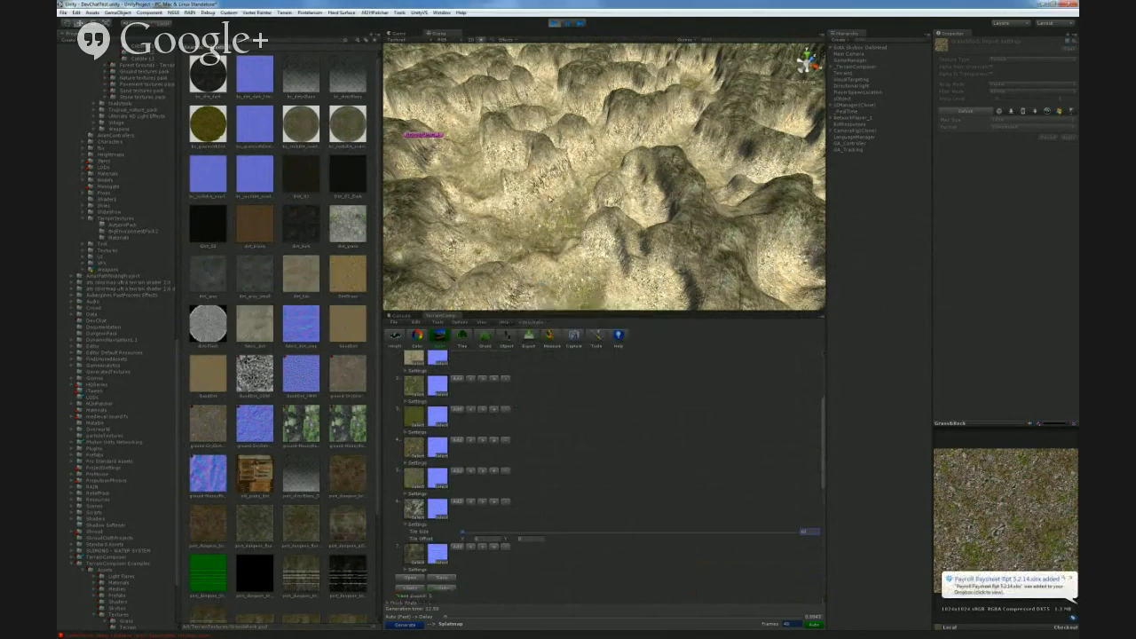
pyautogui.moveTo(555, 183); pyautogui.dragTo(544, 208, button='right')
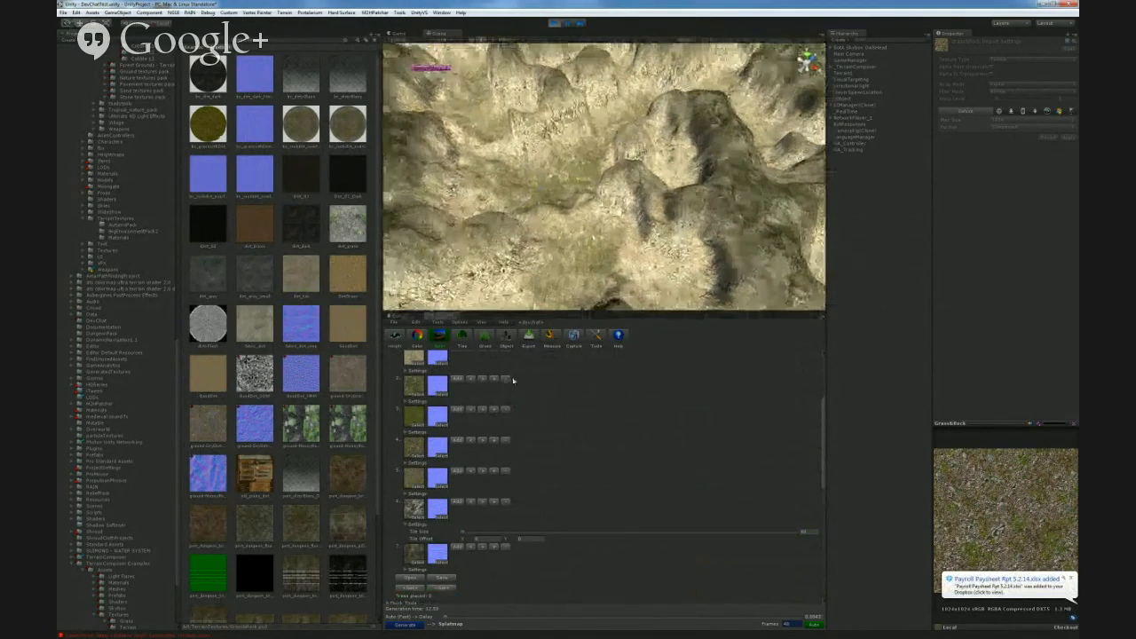
pyautogui.scroll(5, 558, 437)
pyautogui.scroll(-11, 557, 437)
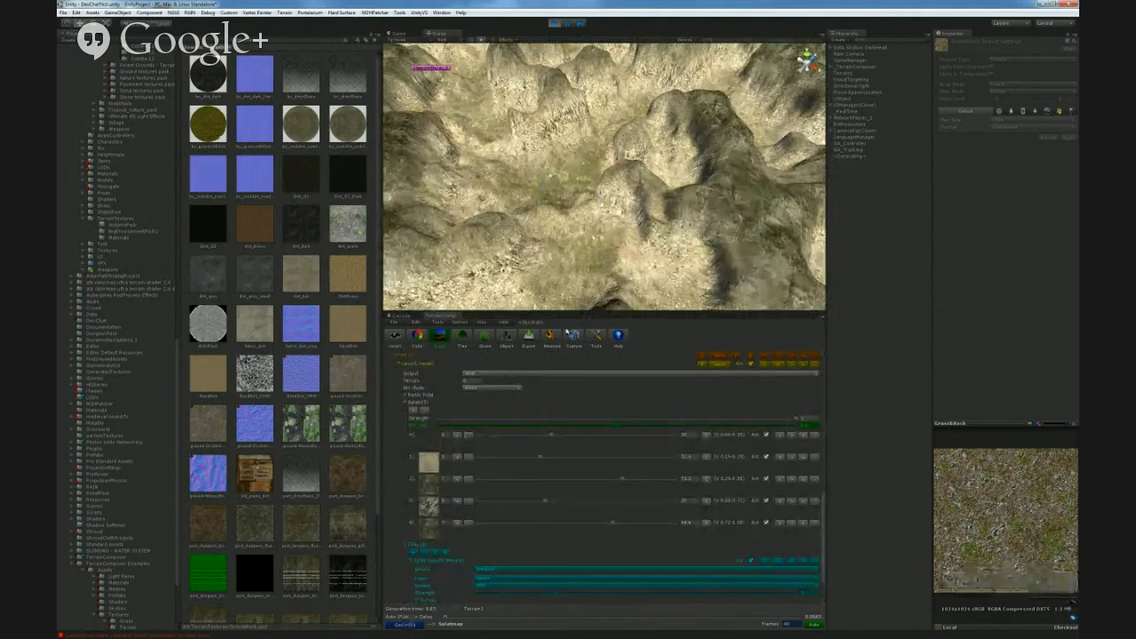
pyautogui.scroll(8, 533, 431)
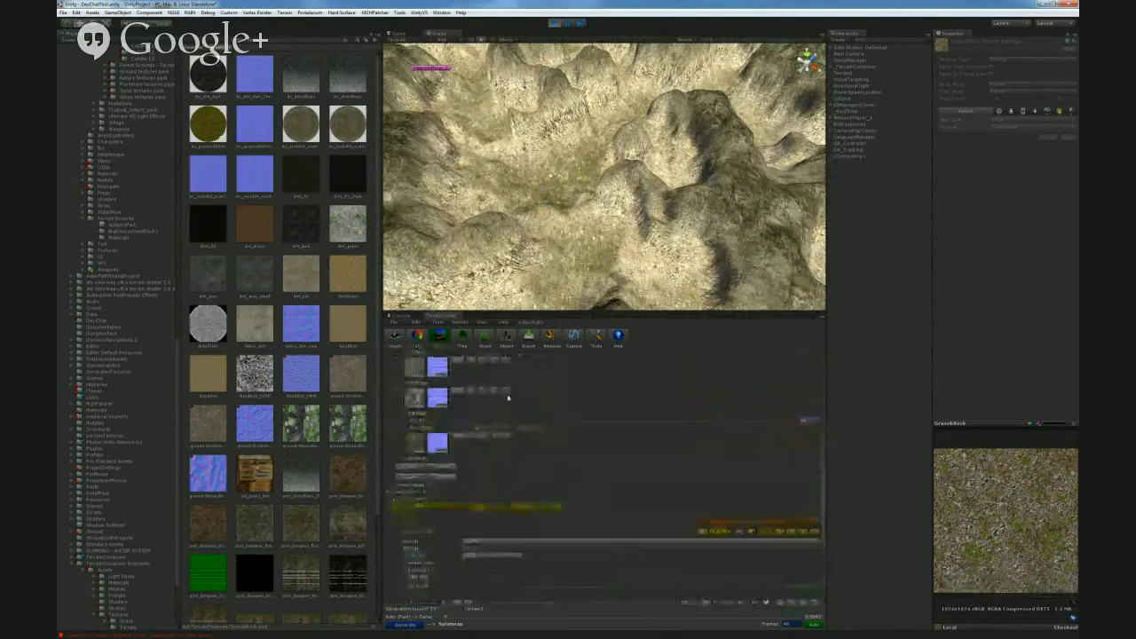
pyautogui.scroll(3, 504, 395)
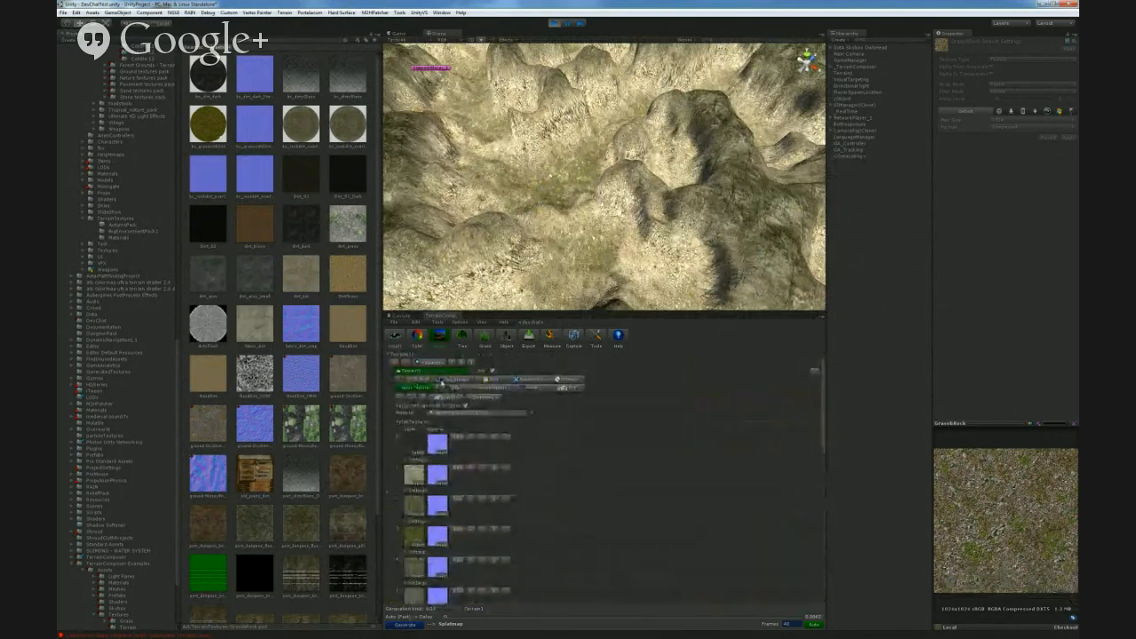
# - Lower the terrain's heightmap and splatmap resolutions and apply the new resolution settings to the terrain
pyautogui.click(570, 380)
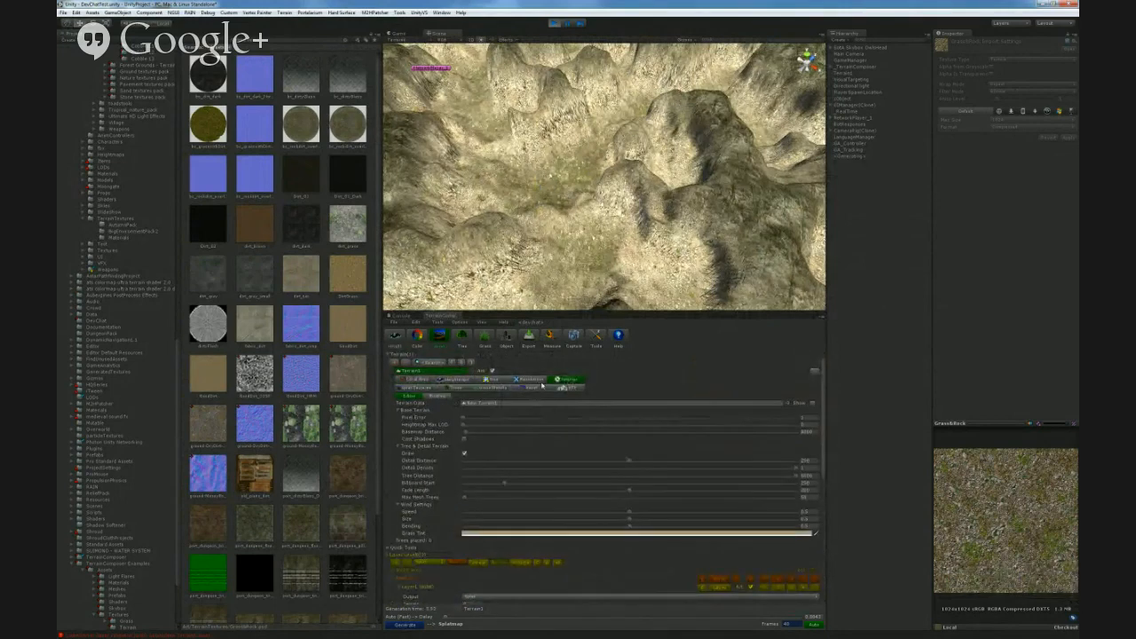
pyautogui.click(523, 380)
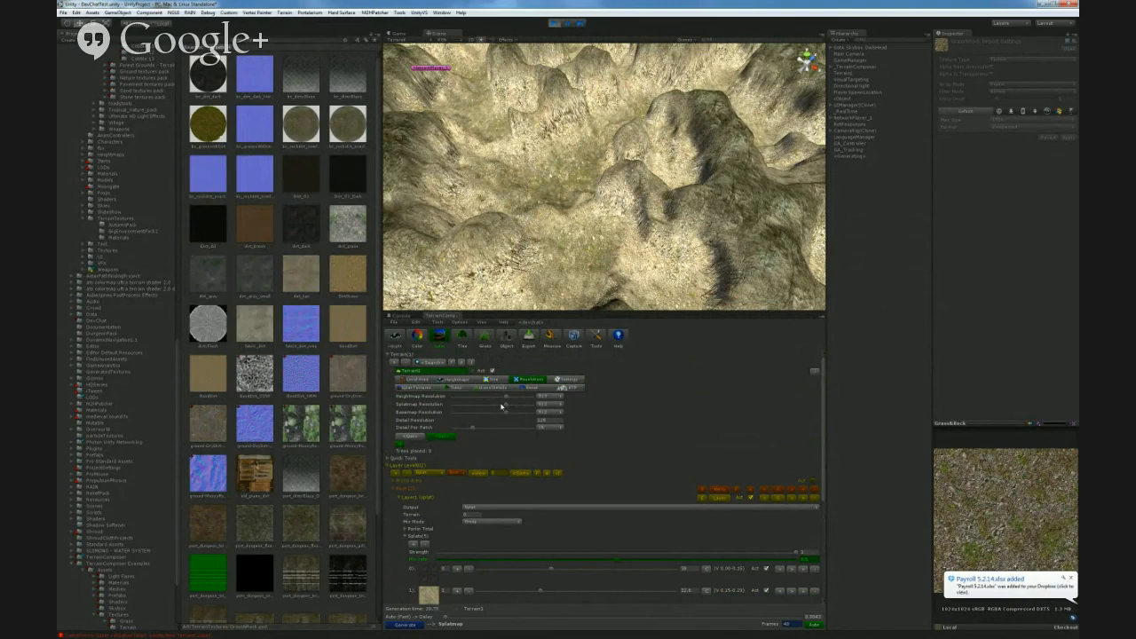
pyautogui.click(451, 438)
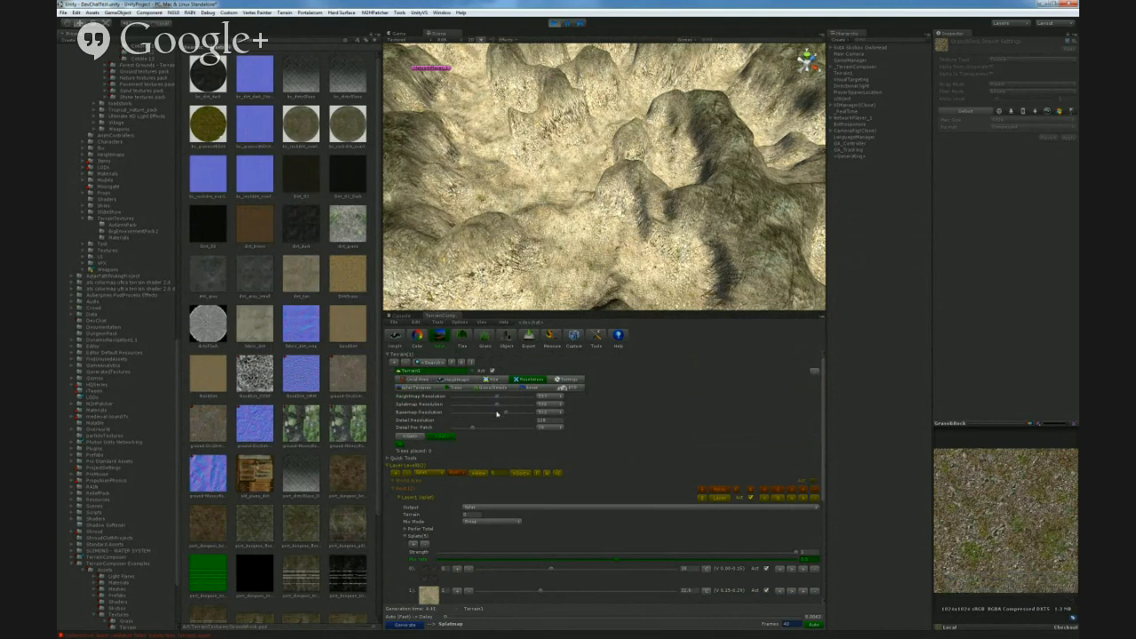
pyautogui.click(448, 437)
# - Regenerate the terrain's heightmap at the new resolution and exit Play mode
pyautogui.moveTo(597, 254); pyautogui.dragTo(543, 258, button='right')
pyautogui.click(397, 336)
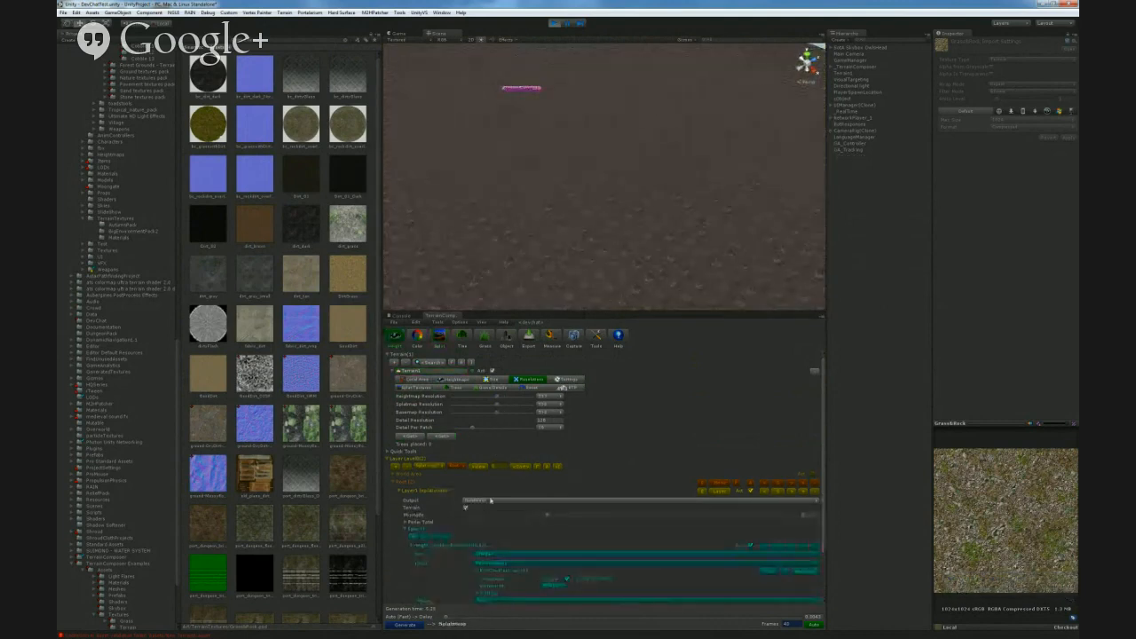
pyautogui.click(405, 624)
pyautogui.moveTo(591, 233); pyautogui.dragTo(562, 243, button='right')
pyautogui.click(556, 23)
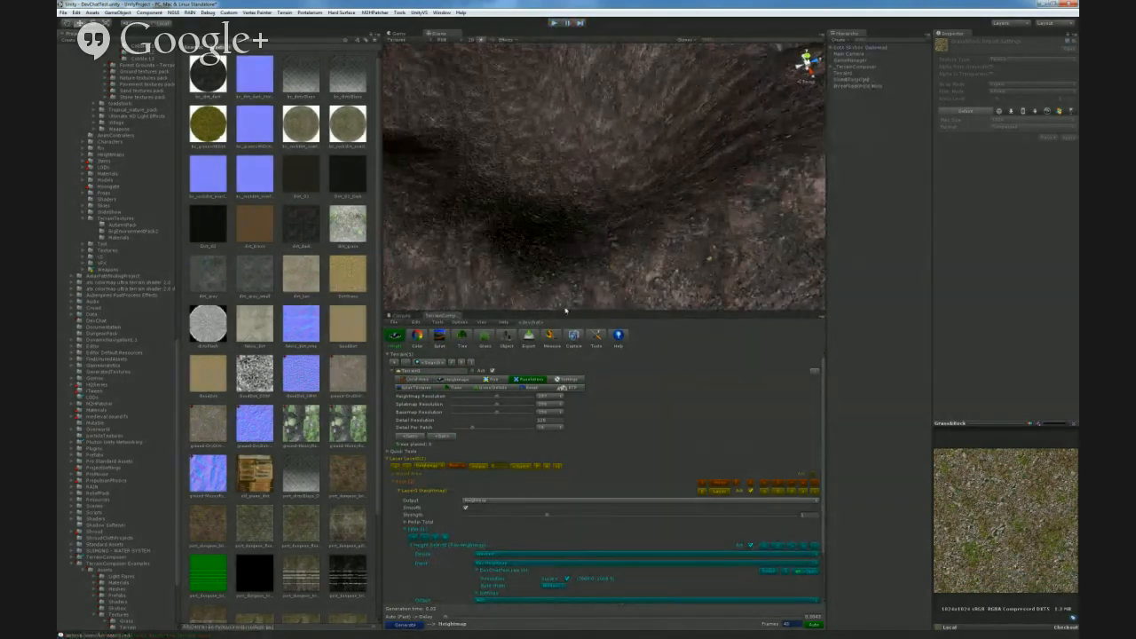
pyautogui.moveTo(572, 267); pyautogui.dragTo(631, 288, button='right')
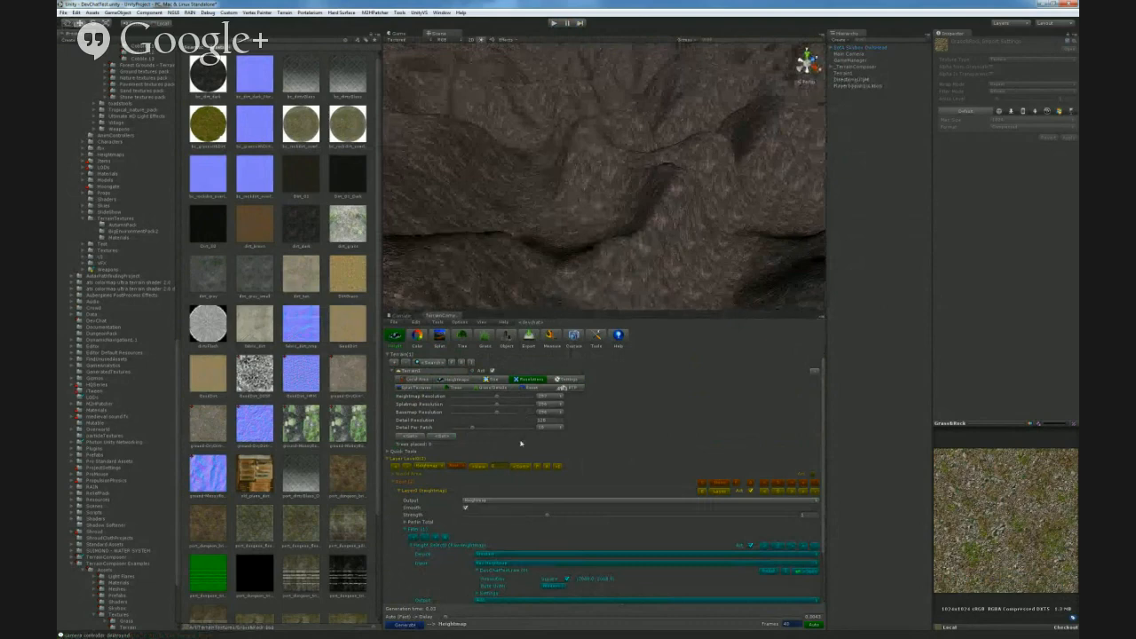
# - Switch the output to Splat and generate the splatmap over the regenerated hills
pyautogui.click(442, 339)
pyautogui.scroll(-5, 427, 561)
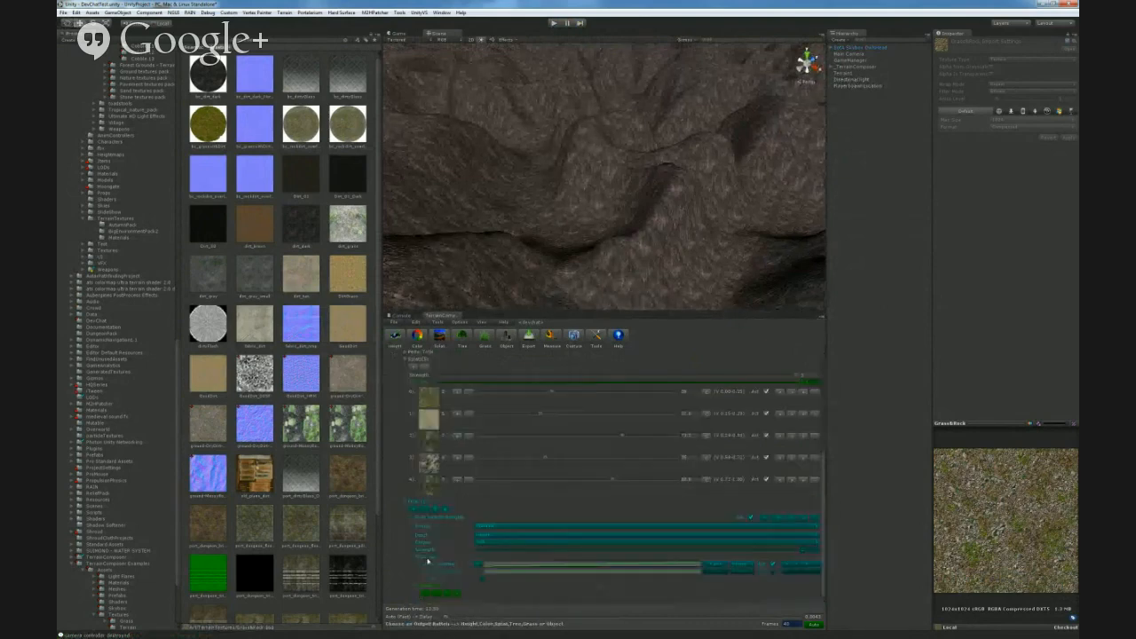
pyautogui.scroll(3, 435, 533)
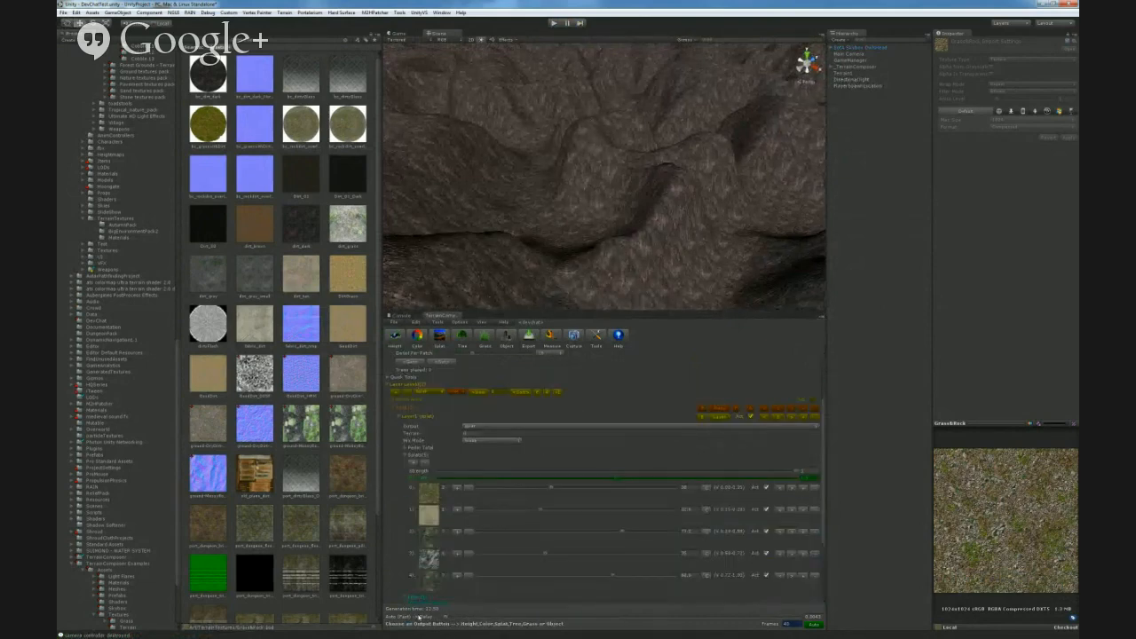
pyautogui.click(444, 339)
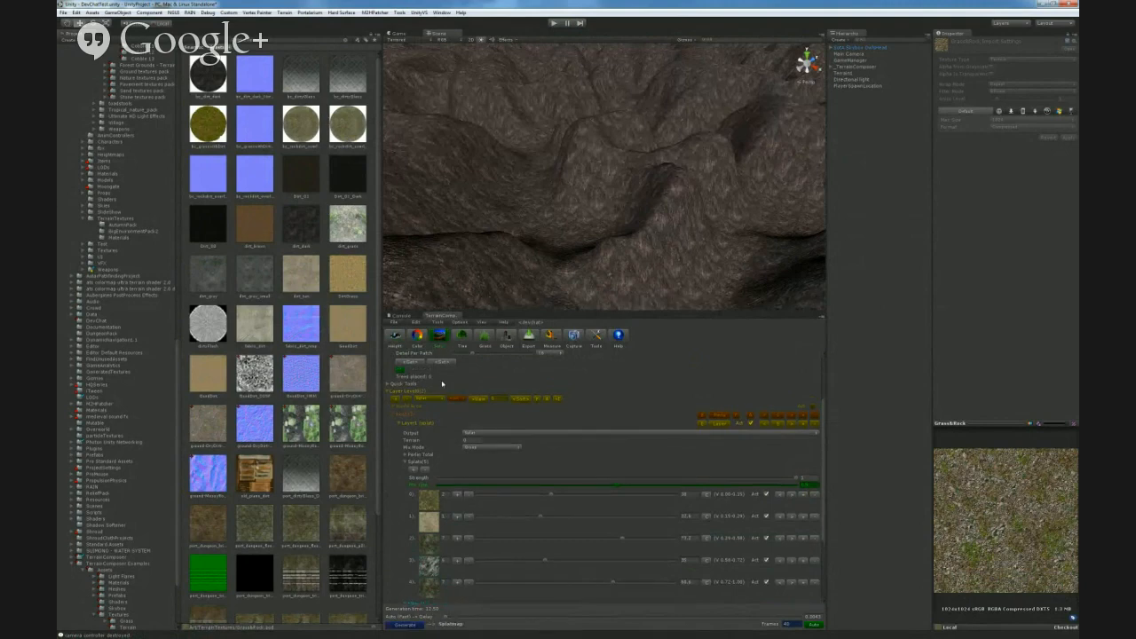
pyautogui.click(404, 624)
pyautogui.moveTo(608, 260); pyautogui.dragTo(989, 140, button='right')
pyautogui.moveTo(866, 151); pyautogui.dragTo(426, 177, button='right')
pyautogui.scroll(-1, 575, 486)
pyautogui.scroll(-3, 575, 485)
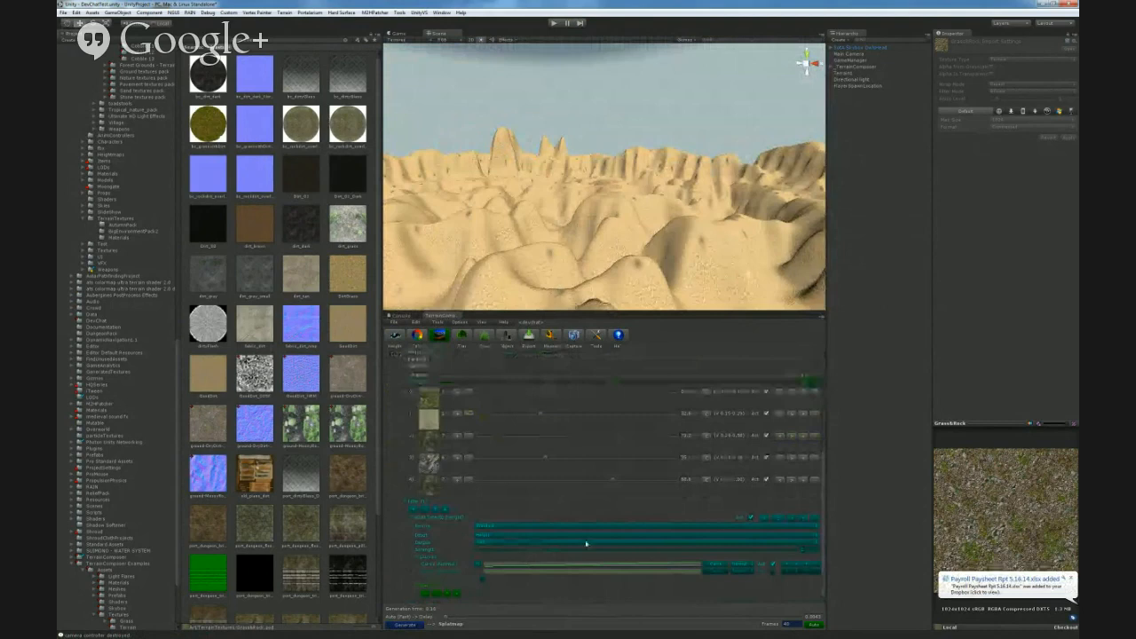
# - Select the terrain near the tall peaks and try sculpting it with the Paint Height tool
pyautogui.moveTo(598, 290); pyautogui.dragTo(546, 259, button='right')
pyautogui.press('w')
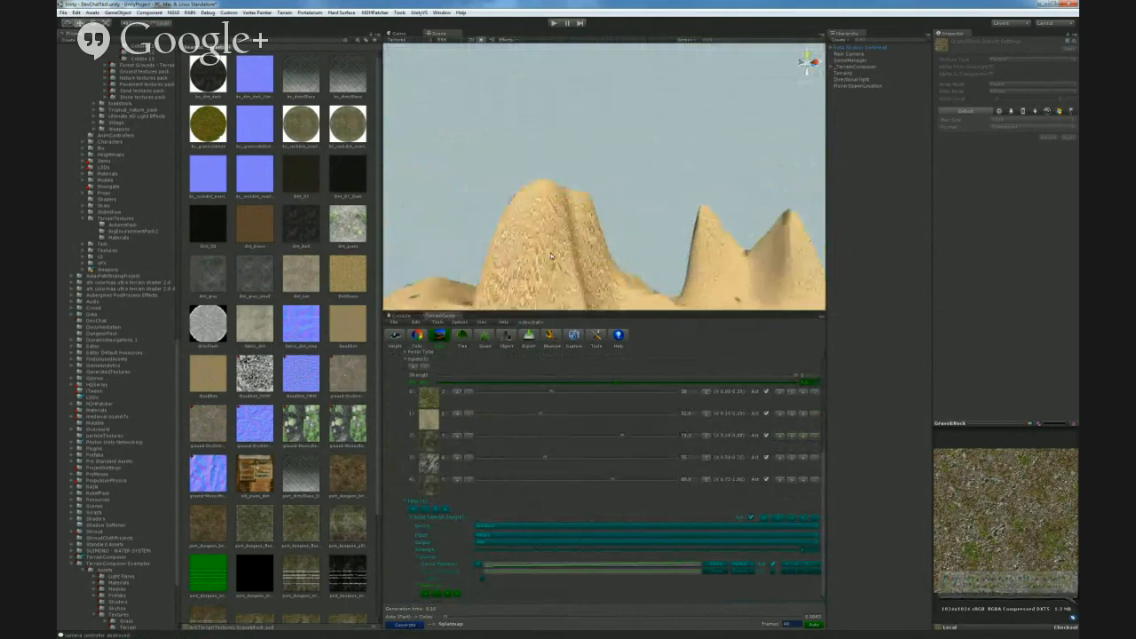
pyautogui.click(546, 259)
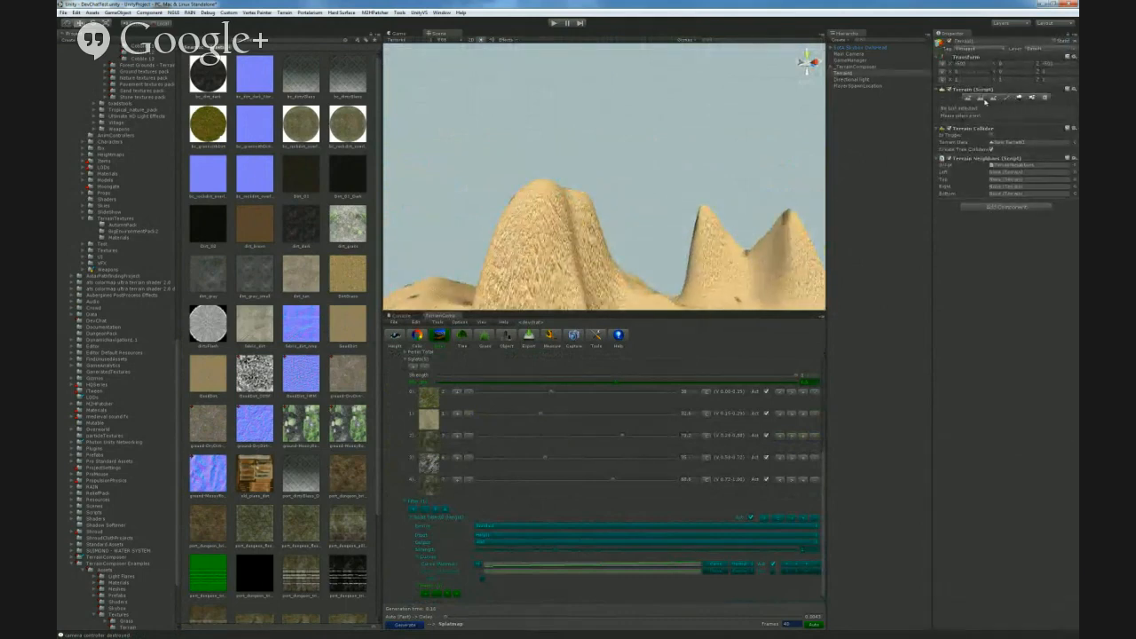
pyautogui.click(973, 99)
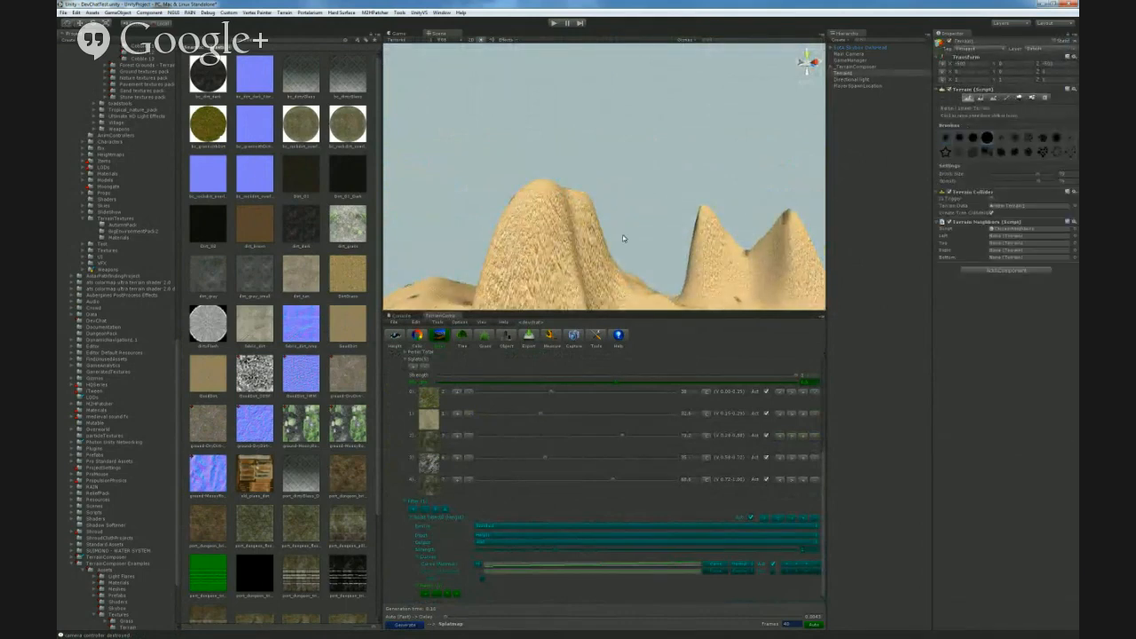
pyautogui.click(994, 99)
pyautogui.moveTo(755, 253)
pyautogui.mouseDown()
pyautogui.moveTo(562, 223)
pyautogui.moveTo(632, 245)
pyautogui.moveTo(713, 244)
pyautogui.moveTo(563, 240)
pyautogui.moveTo(544, 258)
pyautogui.mouseUp()
pyautogui.moveTo(544, 257)
pyautogui.mouseDown(button='right')
pyautogui.moveTo(477, 196)
pyautogui.moveTo(426, 220)
pyautogui.mouseUp(button='right')
pyautogui.moveTo(536, 194); pyautogui.dragTo(345, 195, button='right')
pyautogui.moveTo(536, 220)
pyautogui.mouseDown(button='right')
pyautogui.moveTo(763, 216)
pyautogui.moveTo(748, 207)
pyautogui.mouseUp(button='right')
pyautogui.hotkey('shift', 'w')
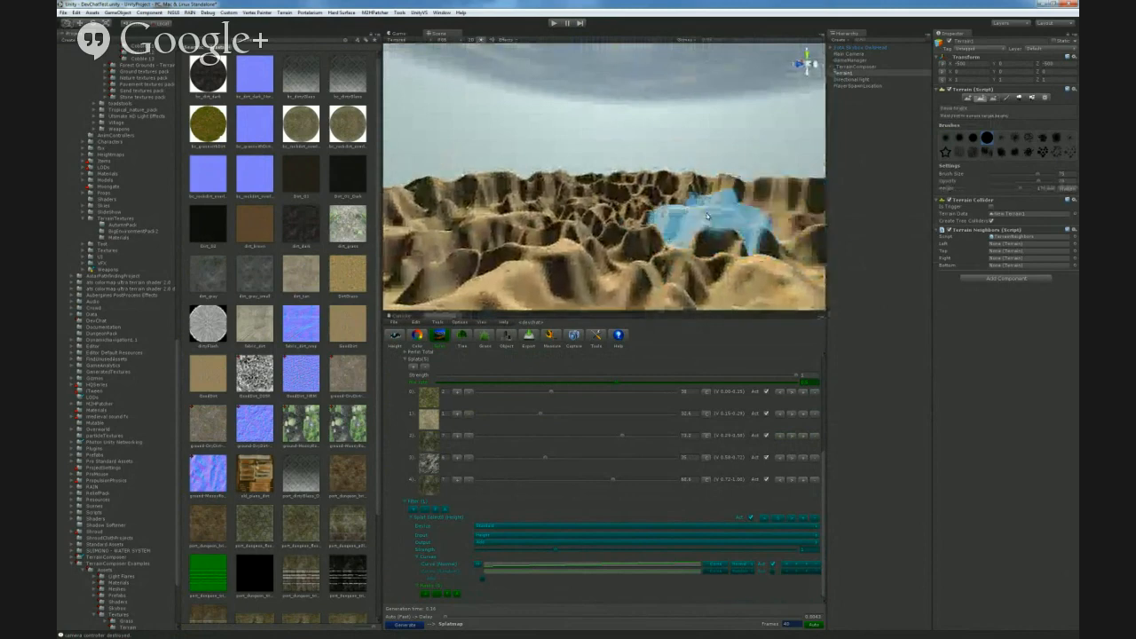
# - Switch the output back to Heightmap and generate the terrain's heights again
pyautogui.scroll(5, 503, 399)
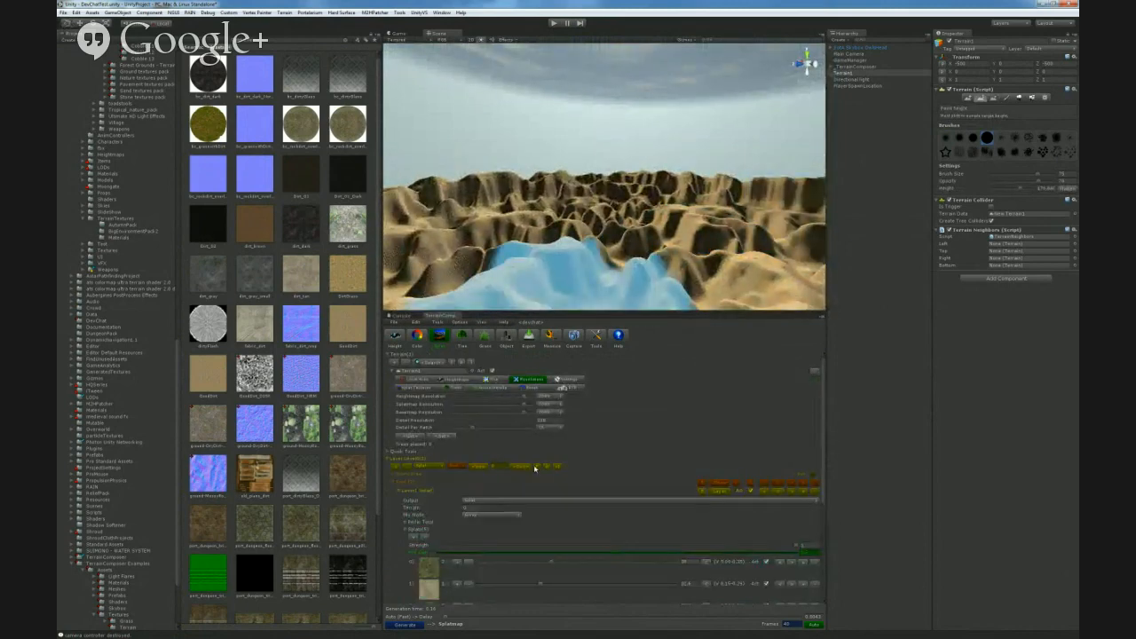
pyautogui.click(396, 336)
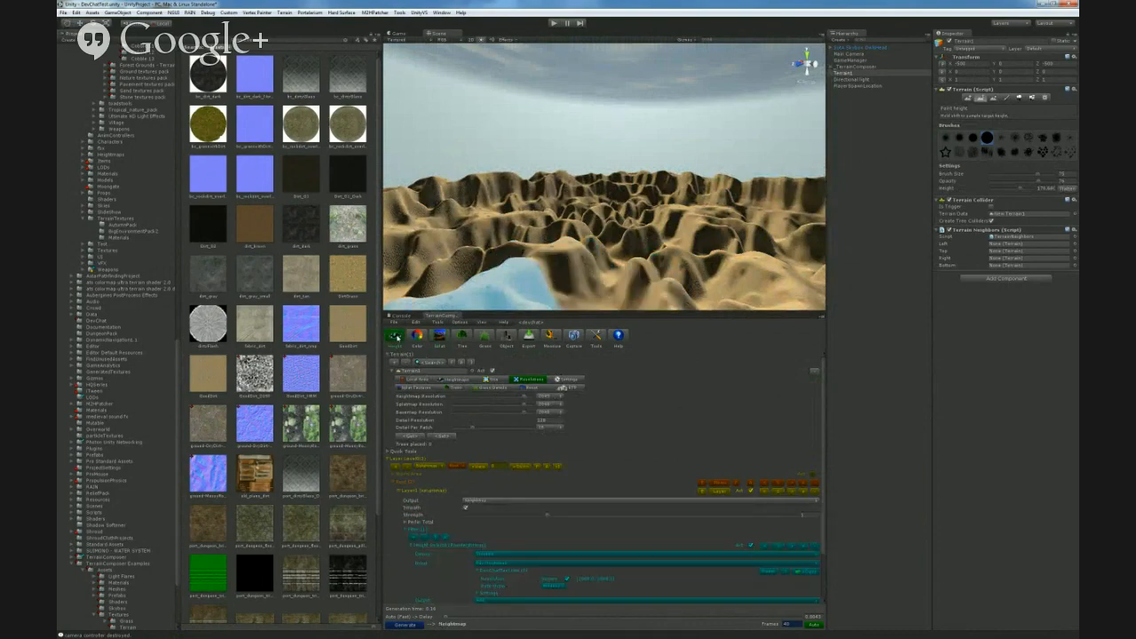
pyautogui.click(405, 625)
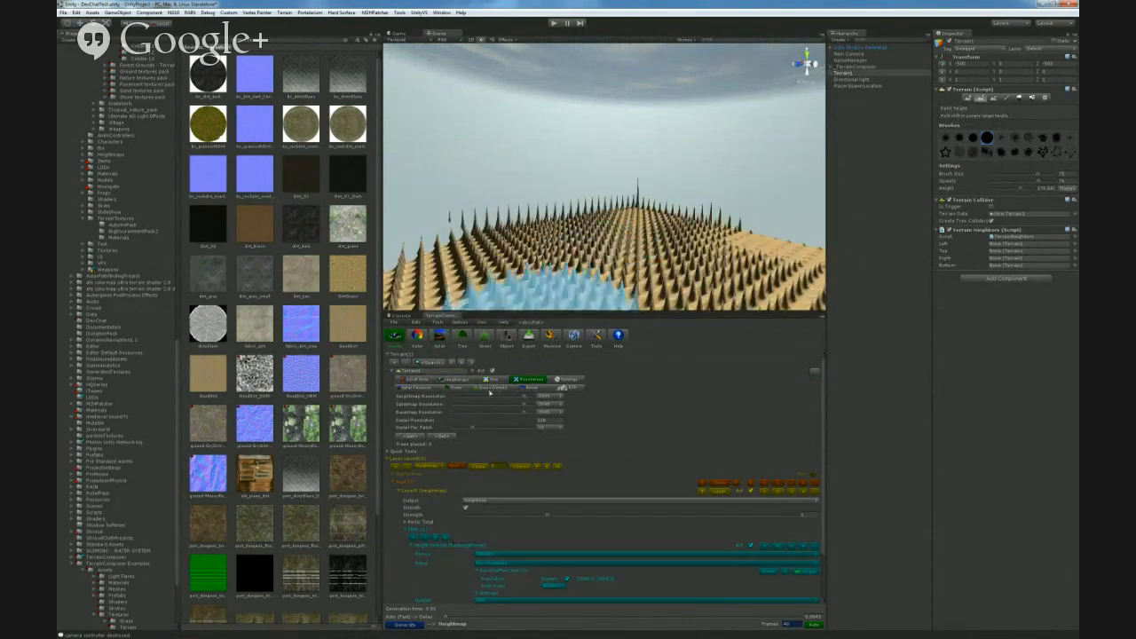
pyautogui.moveTo(609, 227)
pyautogui.mouseDown(button='right')
pyautogui.moveTo(680, 255)
pyautogui.moveTo(693, 277)
pyautogui.moveTo(638, 264)
pyautogui.moveTo(639, 251)
pyautogui.moveTo(616, 251)
pyautogui.moveTo(614, 236)
pyautogui.mouseUp(button='right')
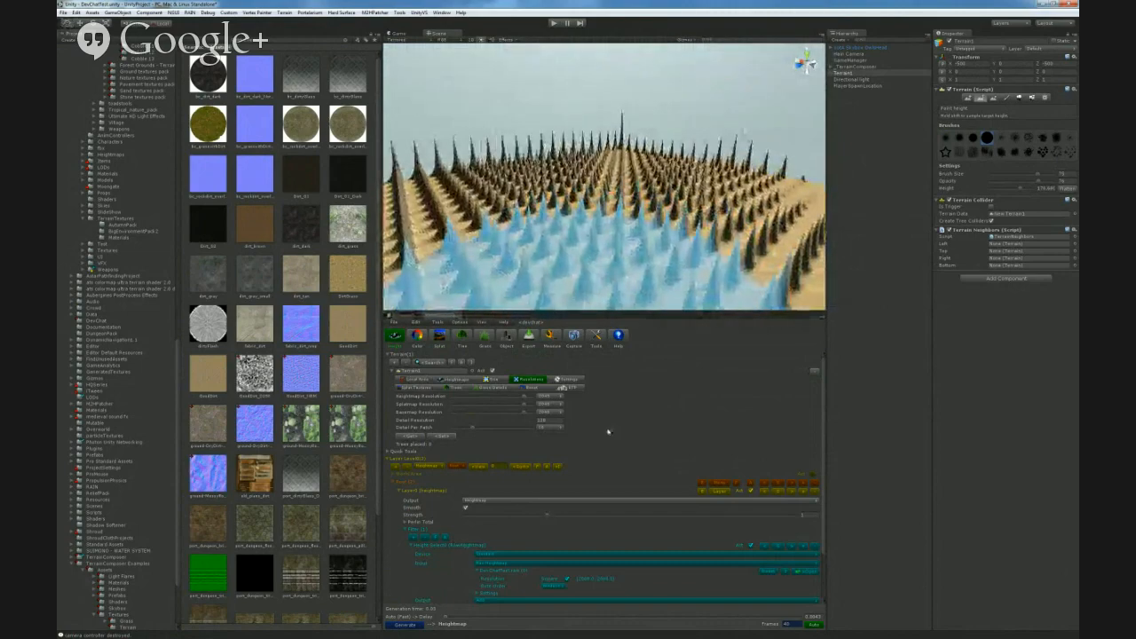
# - Lower the terrain's heightmap resolution to 129 and its splatmap and basemap resolutions to 128
pyautogui.click(529, 380)
pyautogui.click(529, 380)
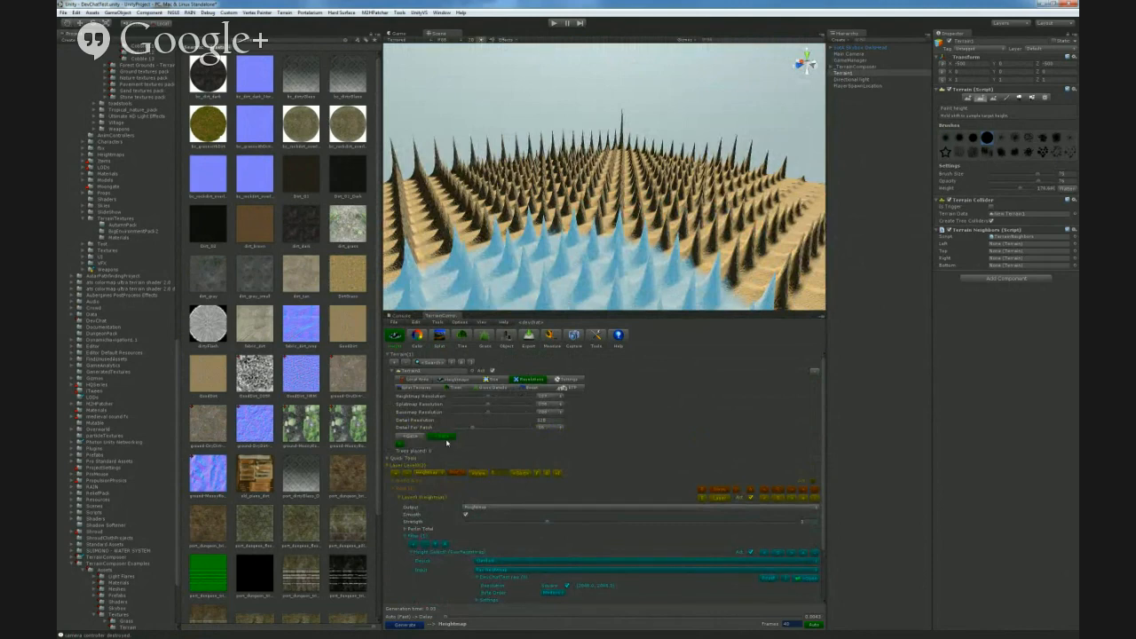
pyautogui.moveTo(561, 262); pyautogui.dragTo(485, 277, button='right')
pyautogui.scroll(-1, 517, 396)
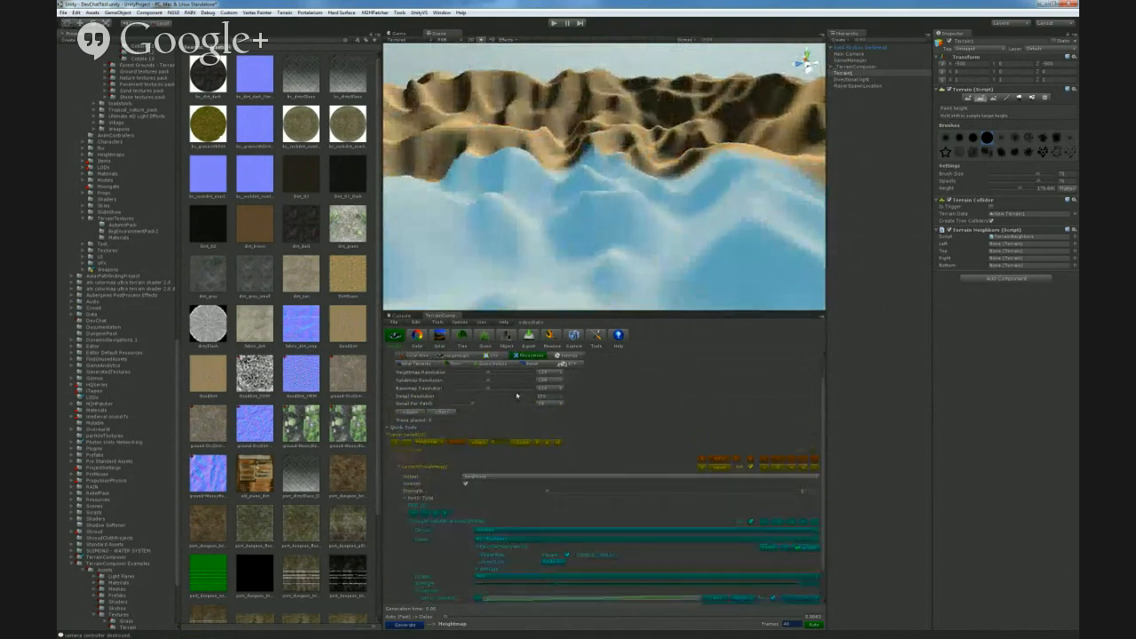
# - Switch the output to Splat, generate the splatmap and inspect the hills around the player spawn location
pyautogui.click(439, 335)
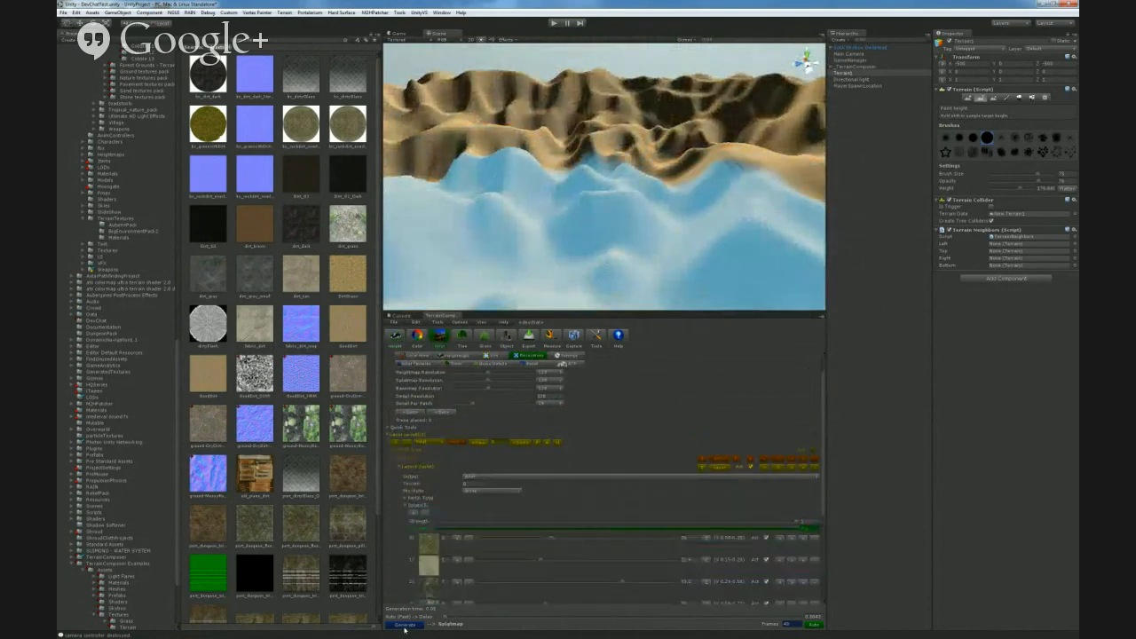
pyautogui.click(404, 624)
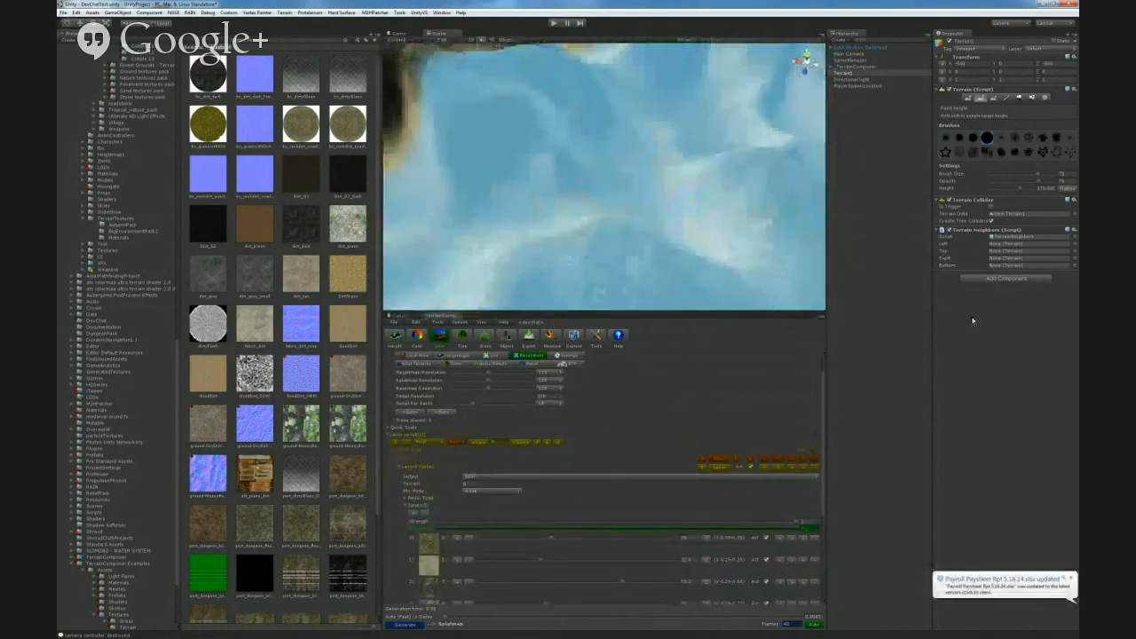
pyautogui.doubleClick(857, 86)
pyautogui.moveTo(439, 141); pyautogui.dragTo(739, 257, button='right')
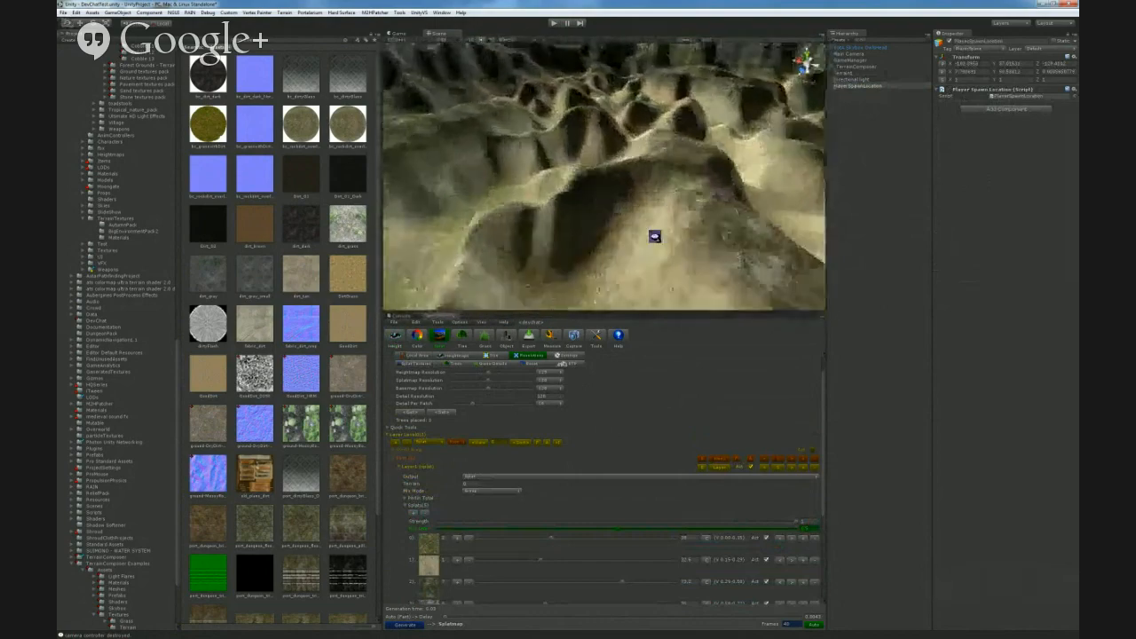
pyautogui.scroll(-3, 590, 522)
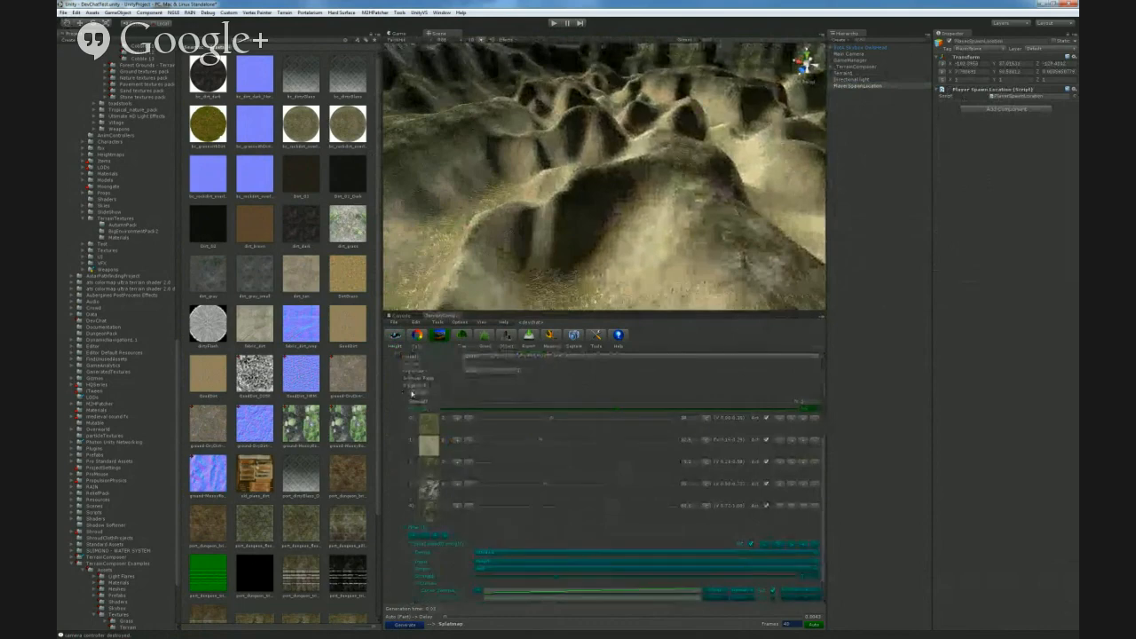
pyautogui.moveTo(576, 276); pyautogui.dragTo(655, 274, button='right')
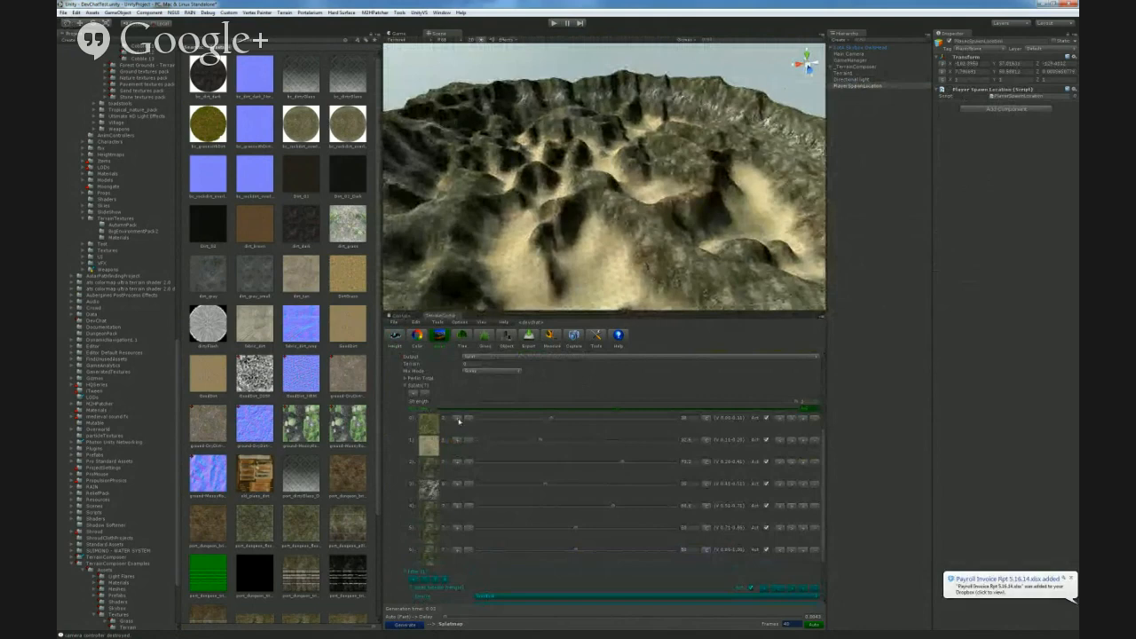
# - Assign sandy dirt and grassy ground to the first two splats and raise the third and fourth splats' weights
pyautogui.click(469, 421)
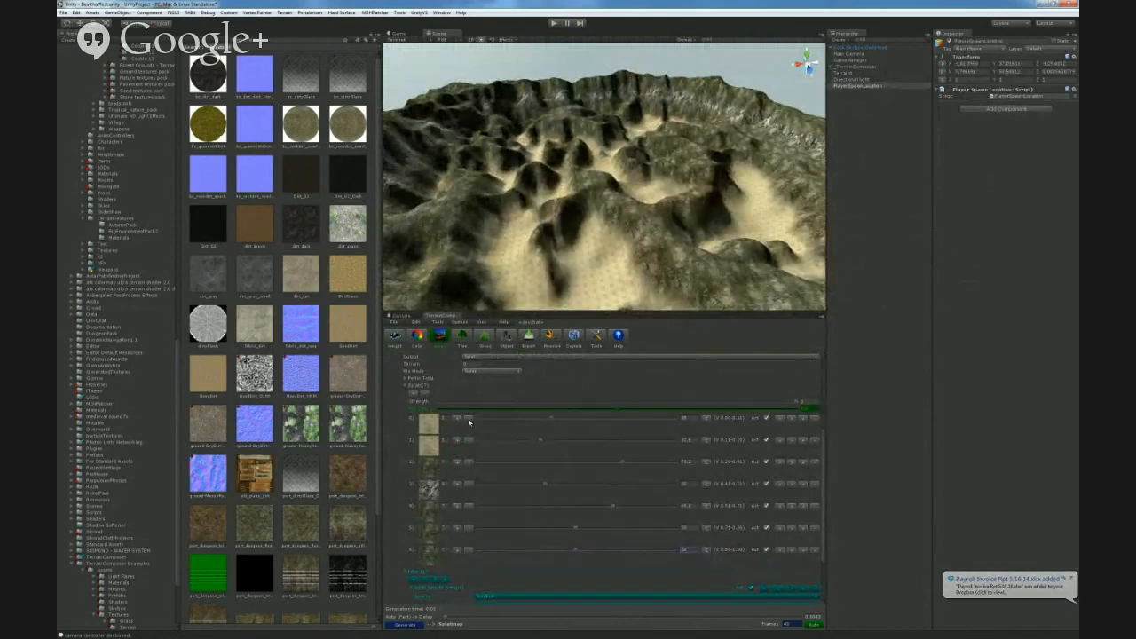
pyautogui.click(458, 442)
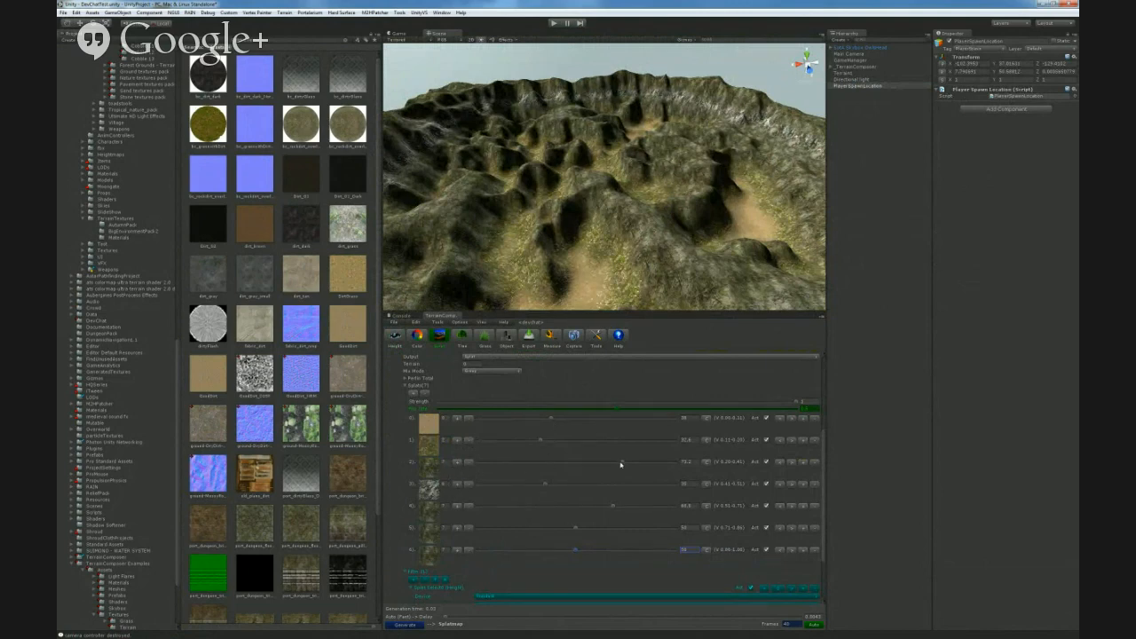
pyautogui.moveTo(622, 462); pyautogui.dragTo(649, 465)
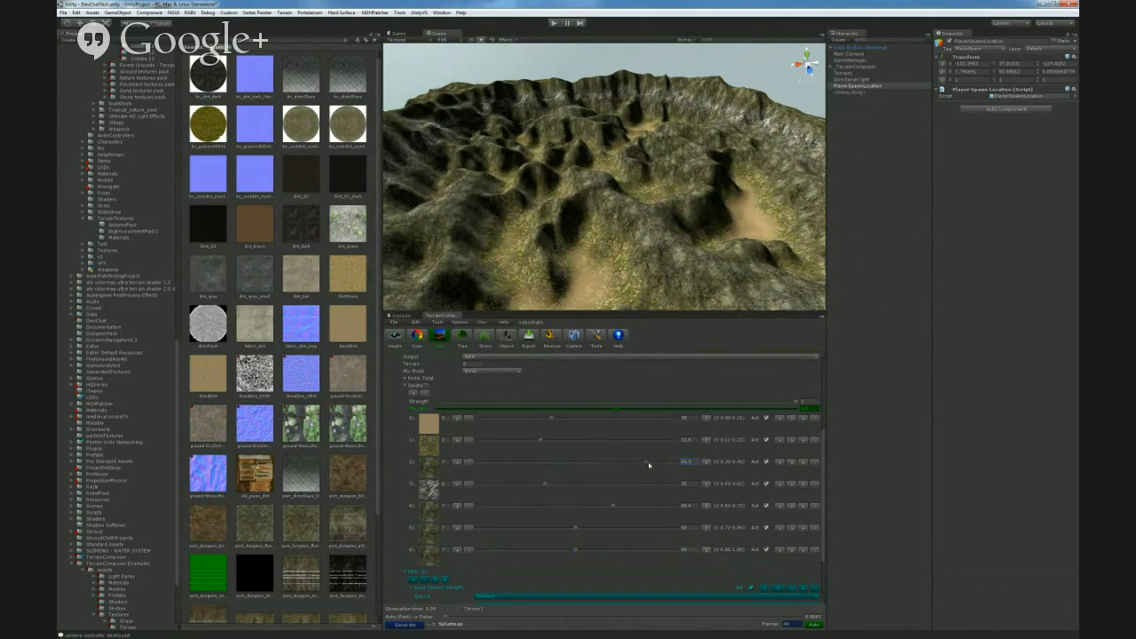
pyautogui.moveTo(546, 485); pyautogui.dragTo(612, 489)
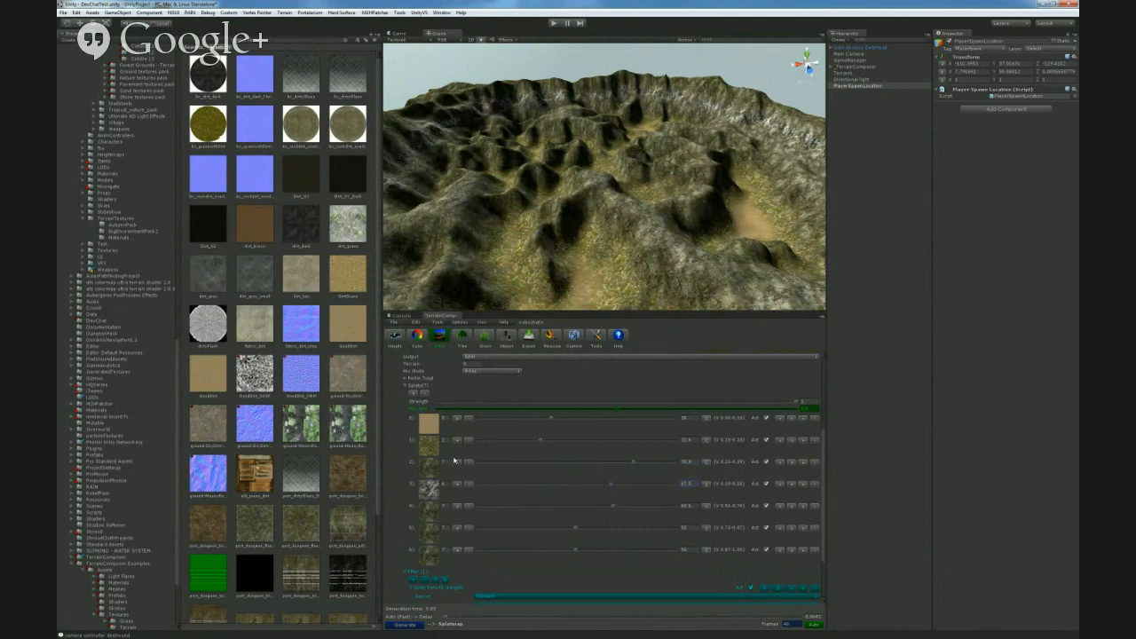
# - Assign green grass, brown dirt and rock textures to the third, fourth and sixth splats and remove the seventh splat
pyautogui.click(468, 465)
pyautogui.click(468, 465)
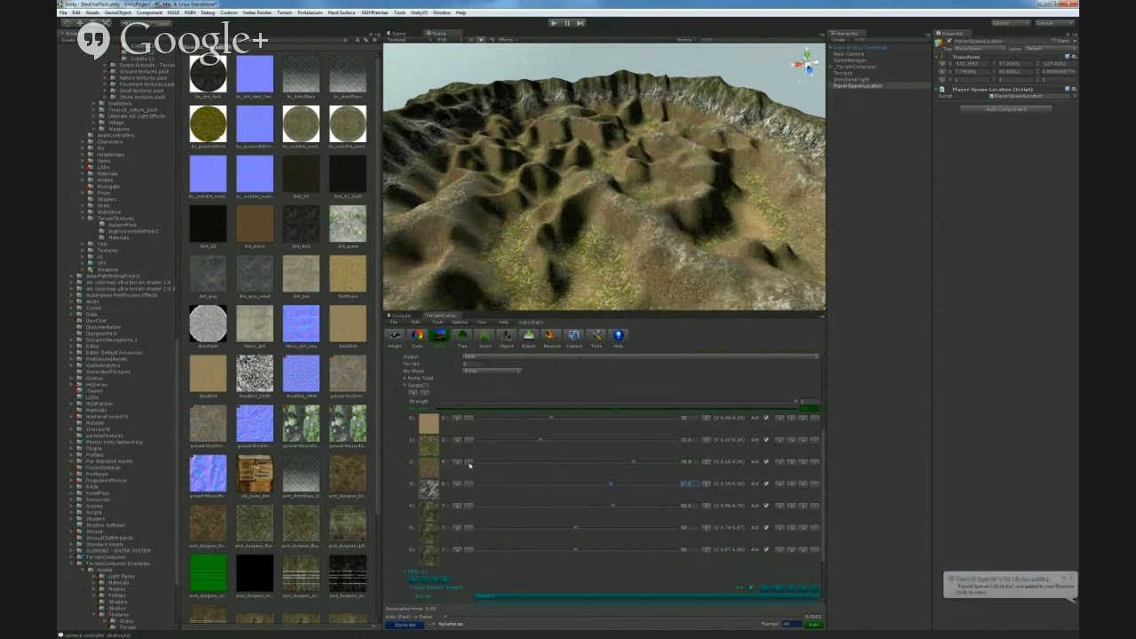
pyautogui.click(814, 553)
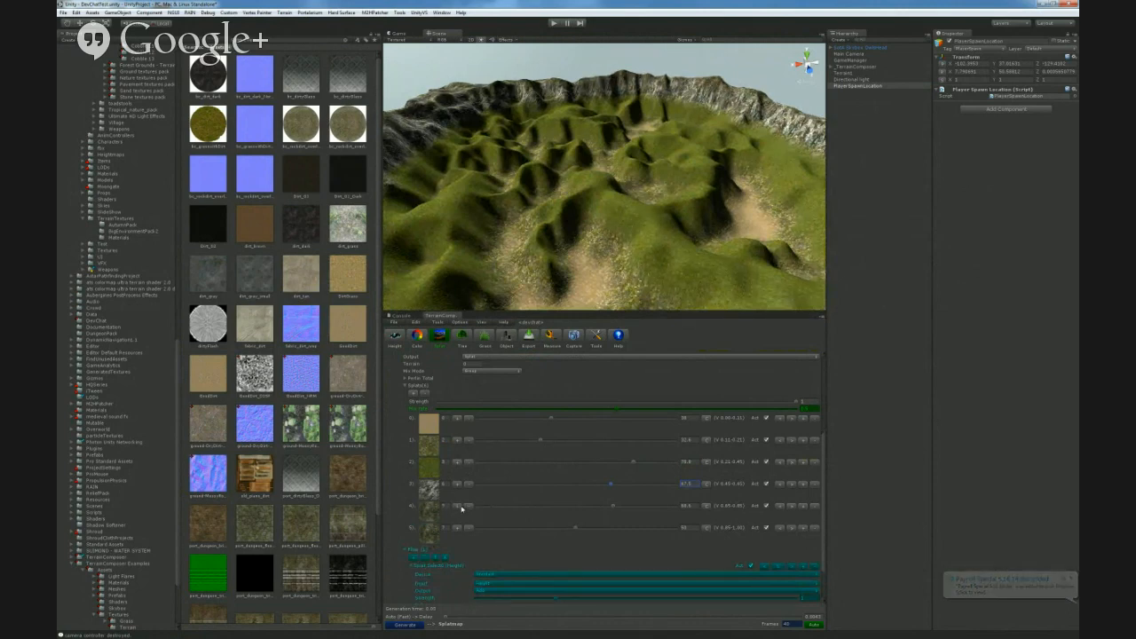
pyautogui.click(468, 529)
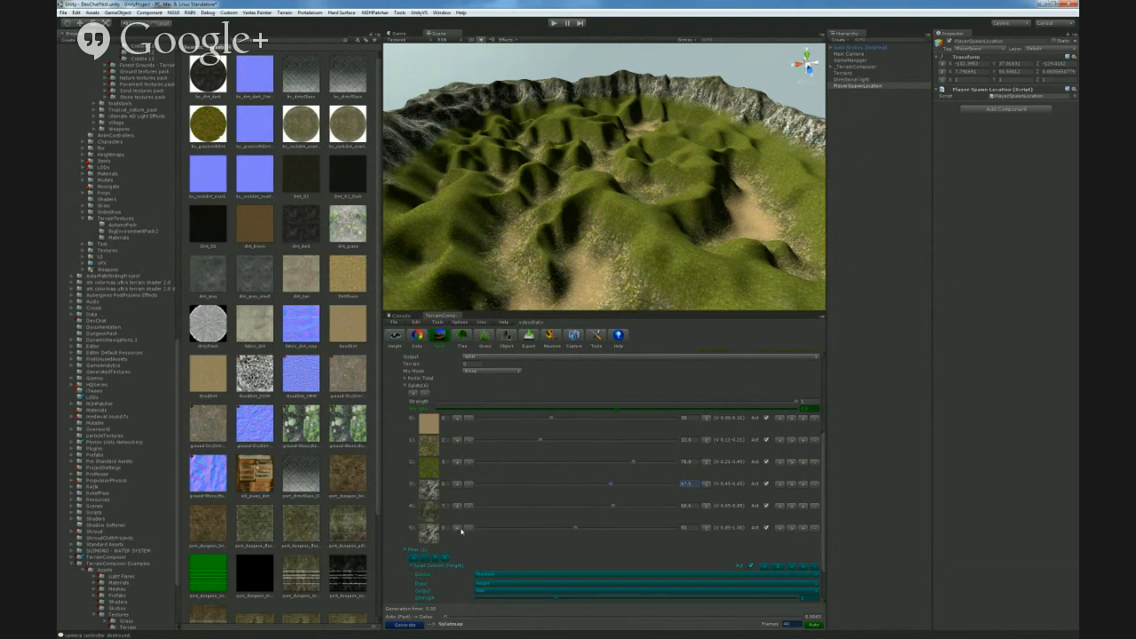
pyautogui.click(468, 486)
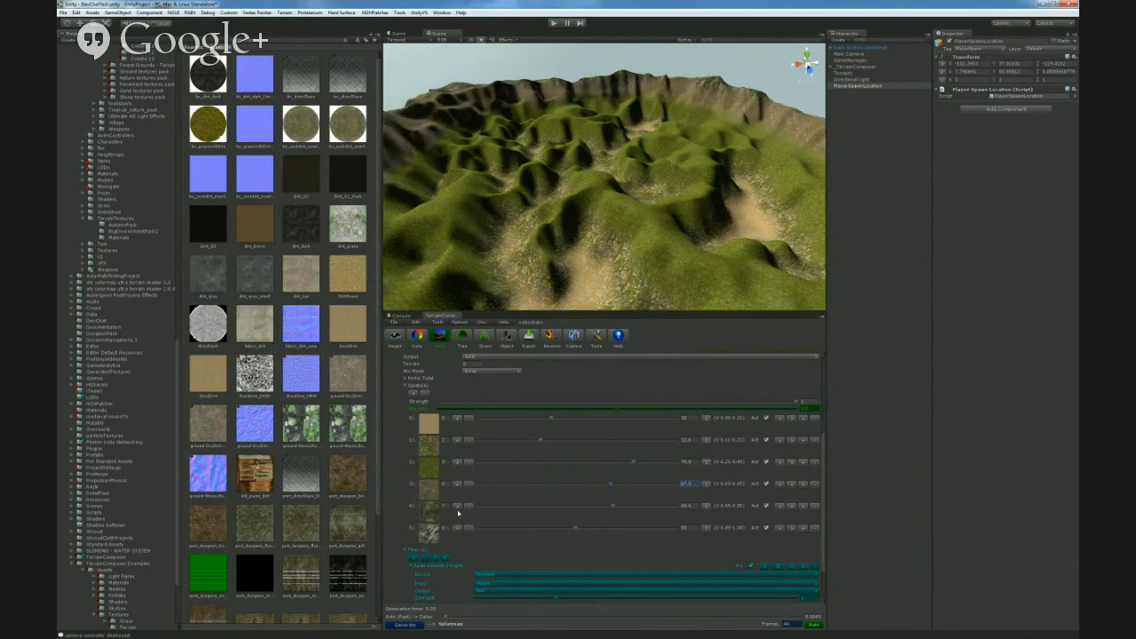
# - Even out the six splats' weights so each lies at about 45 to 52
pyautogui.moveTo(616, 298); pyautogui.dragTo(361, 278, button='right')
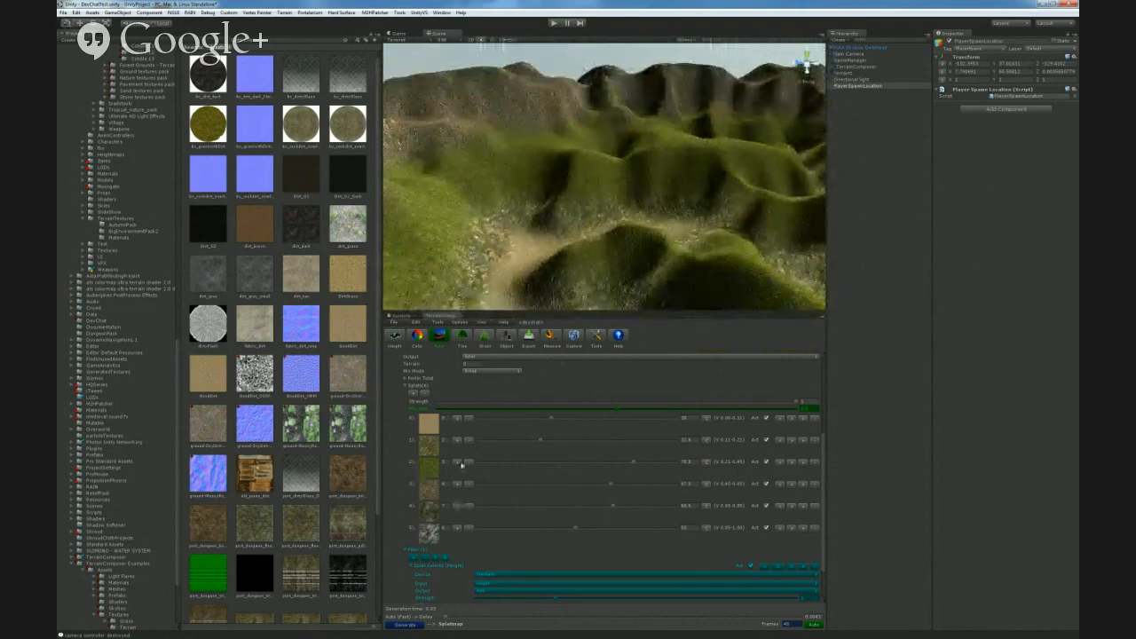
pyautogui.moveTo(612, 512); pyautogui.dragTo(572, 514)
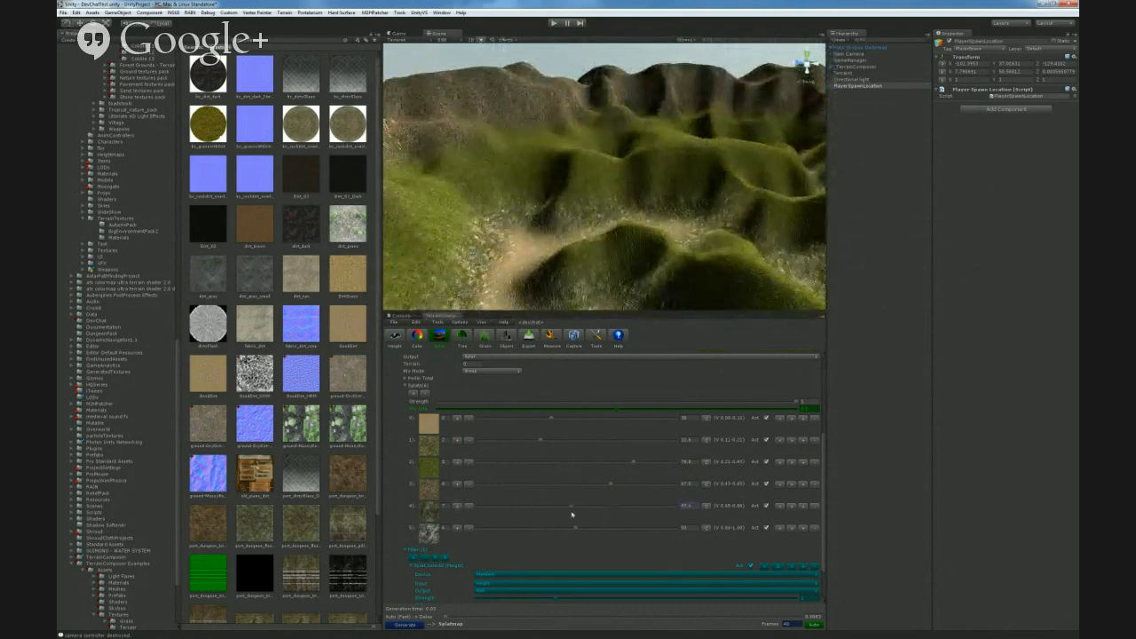
pyautogui.moveTo(610, 479); pyautogui.dragTo(577, 480)
pyautogui.moveTo(540, 440); pyautogui.dragTo(571, 441)
pyautogui.moveTo(621, 286); pyautogui.dragTo(583, 319, button='right')
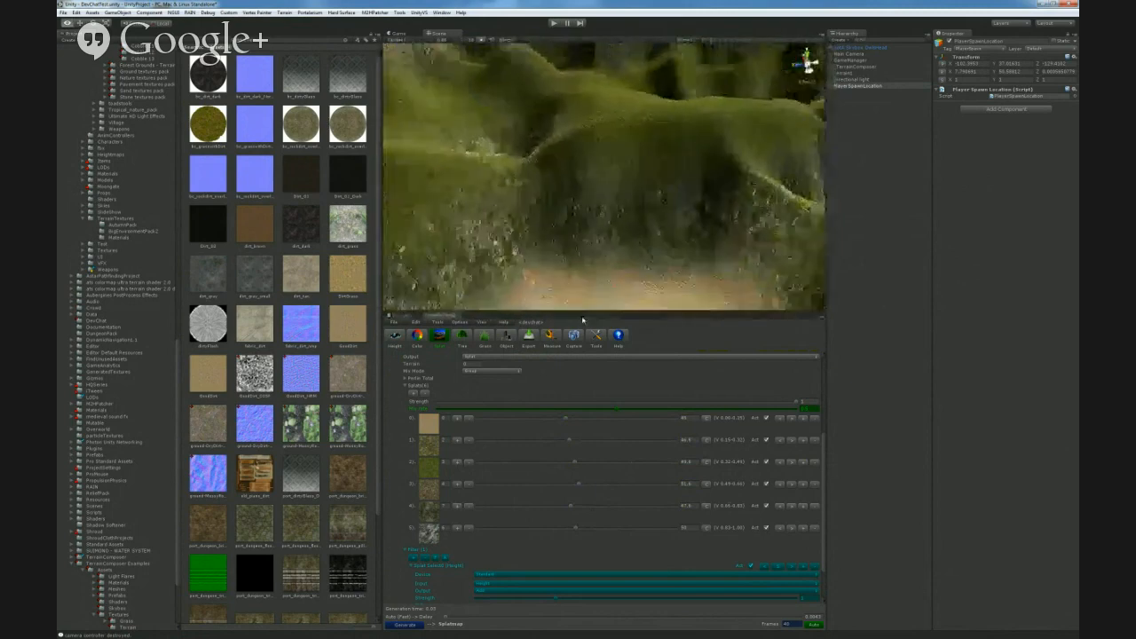
# - Set the heightmap resolution to 1025 and the splatmap and basemap resolutions to 512, and regenerate the heightmap
pyautogui.scroll(5, 434, 378)
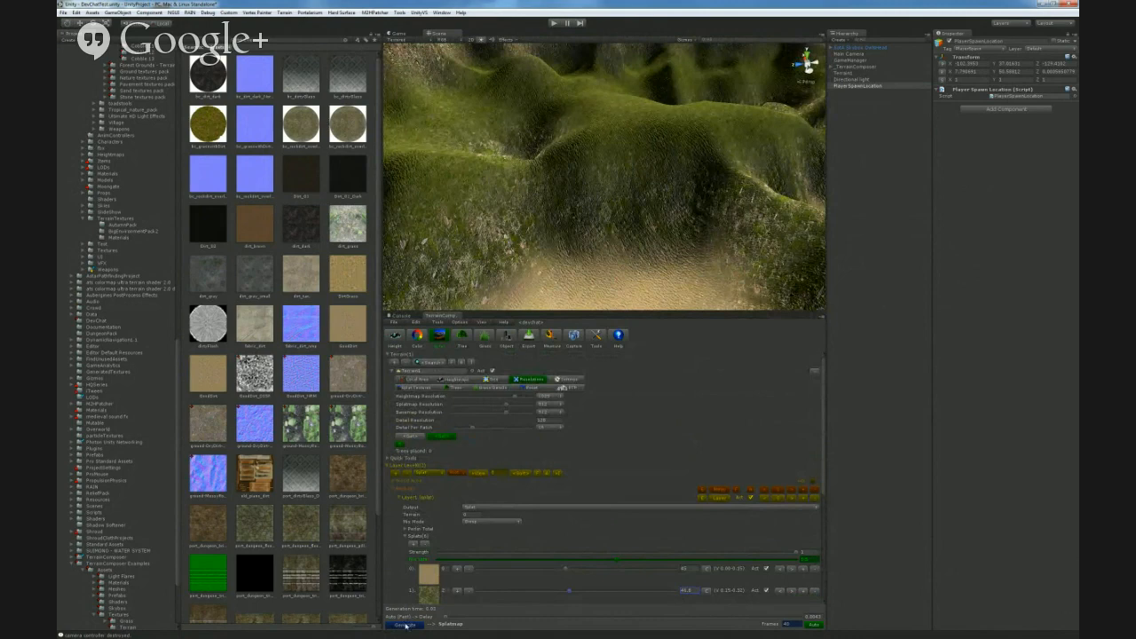
pyautogui.click(448, 435)
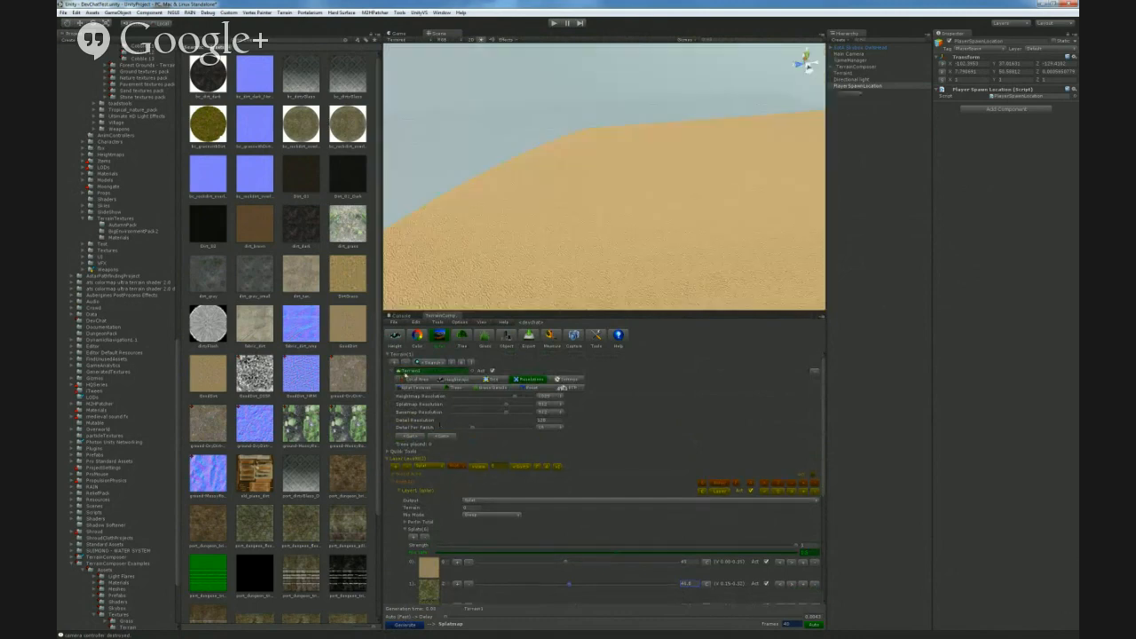
pyautogui.click(396, 336)
pyautogui.click(431, 365)
# - Switch the output to Splat and generate the splatmap over the newly generated cliffs
pyautogui.click(438, 336)
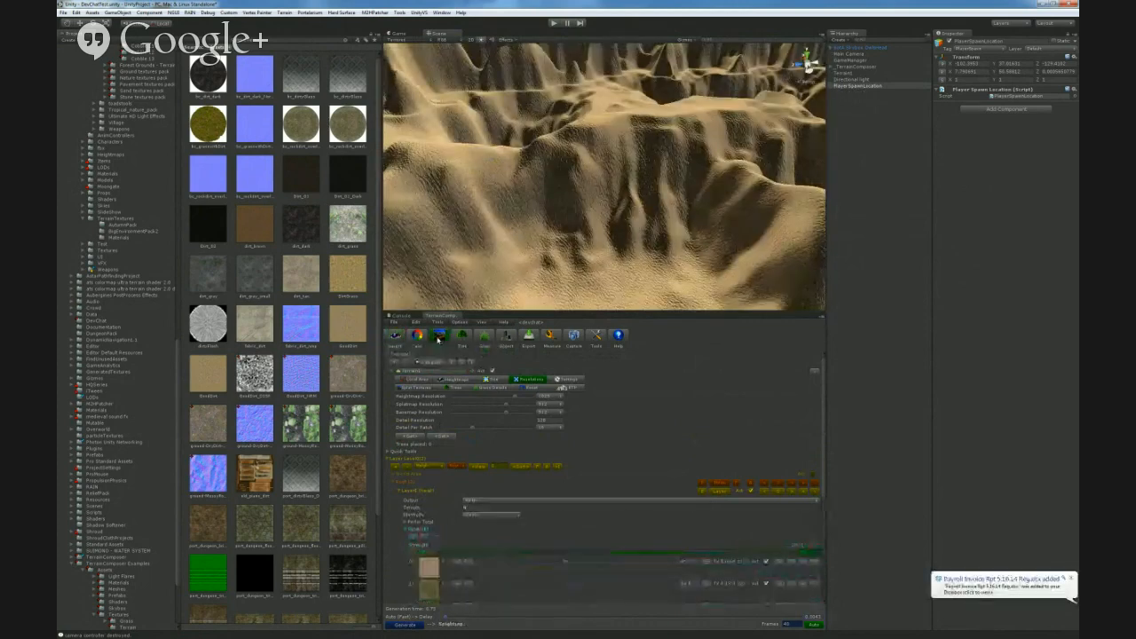
pyautogui.click(405, 626)
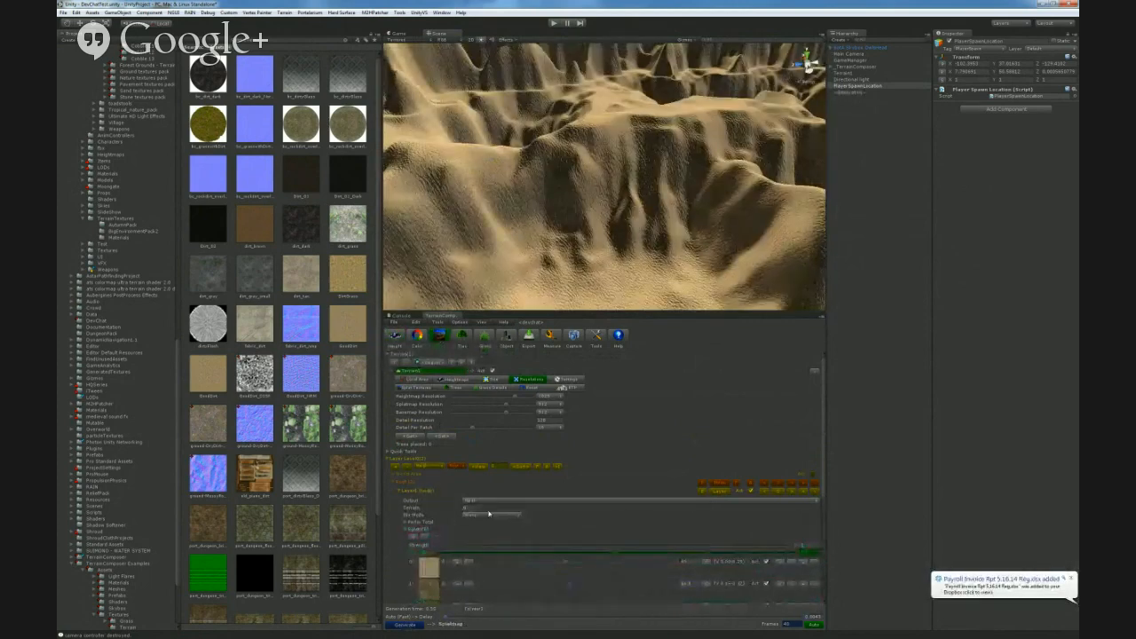
pyautogui.moveTo(644, 204); pyautogui.dragTo(479, 190, button='right')
# - Lower the second splat's weight to about 38 and examine the textures on the cliffs up close
pyautogui.scroll(-3, 524, 497)
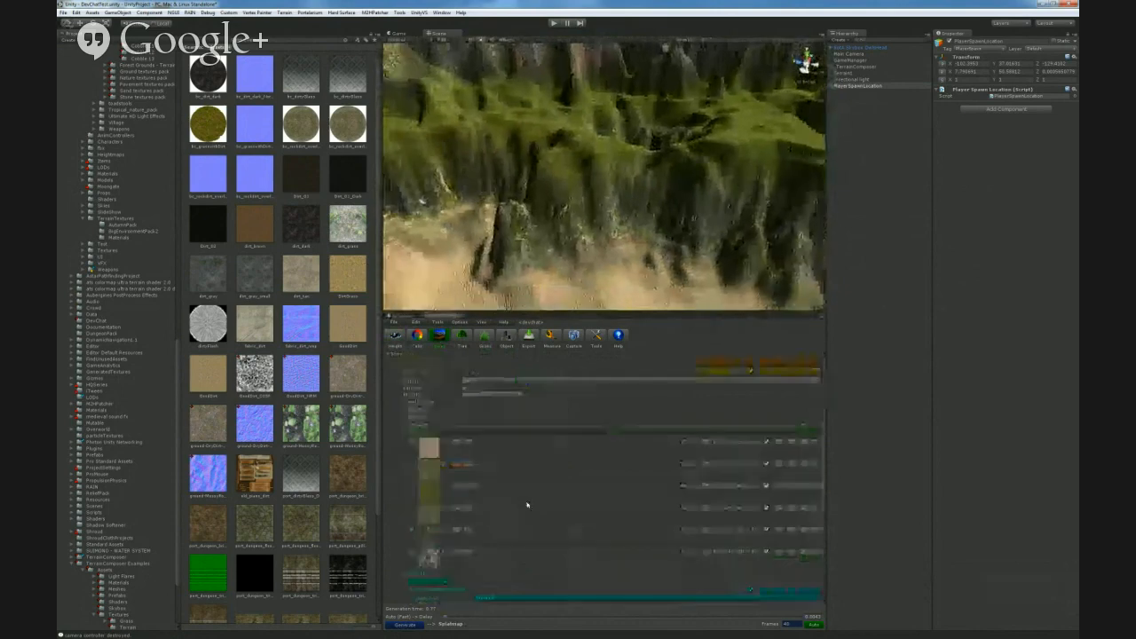
pyautogui.moveTo(565, 465); pyautogui.dragTo(564, 466)
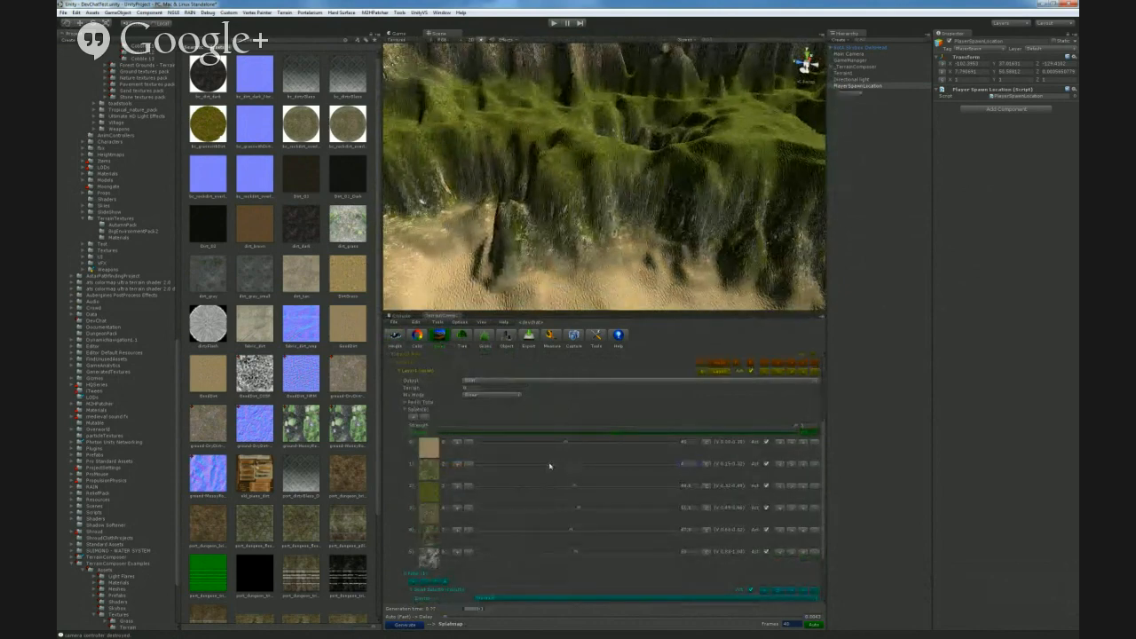
pyautogui.moveTo(567, 276); pyautogui.dragTo(659, 271, button='right')
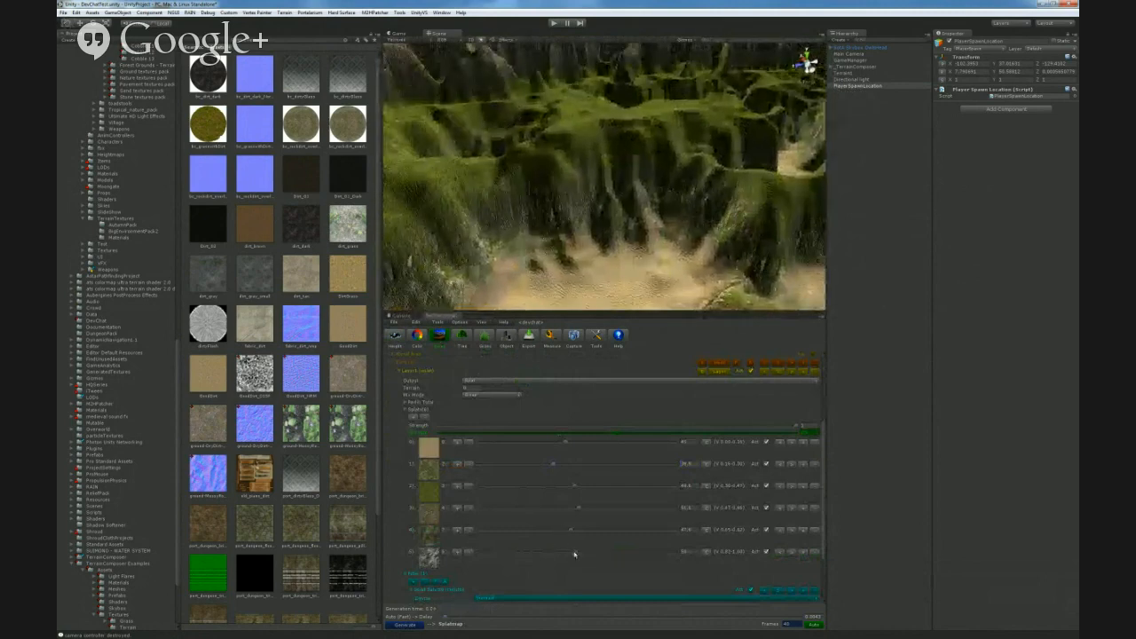
pyautogui.moveTo(524, 285); pyautogui.dragTo(484, 233, button='right')
pyautogui.scroll(-2, 543, 424)
pyautogui.scroll(5, 538, 443)
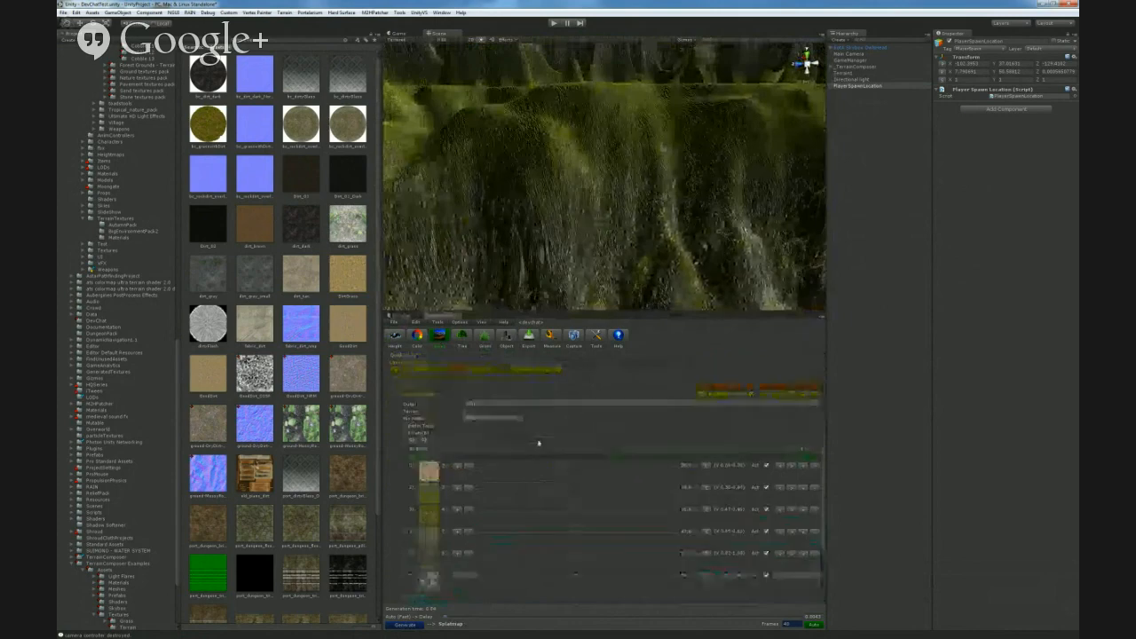
pyautogui.scroll(-3, 538, 443)
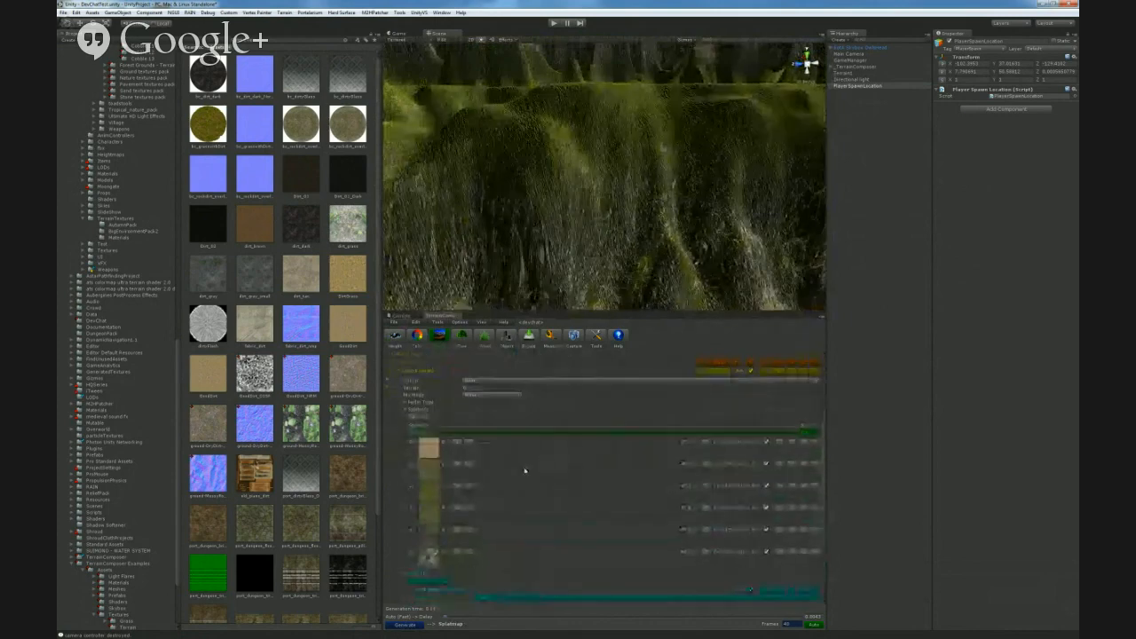
# - Try a lower weight for the second splat, raise it to about 62, and inspect the valley from further away
pyautogui.moveTo(540, 466); pyautogui.dragTo(525, 469)
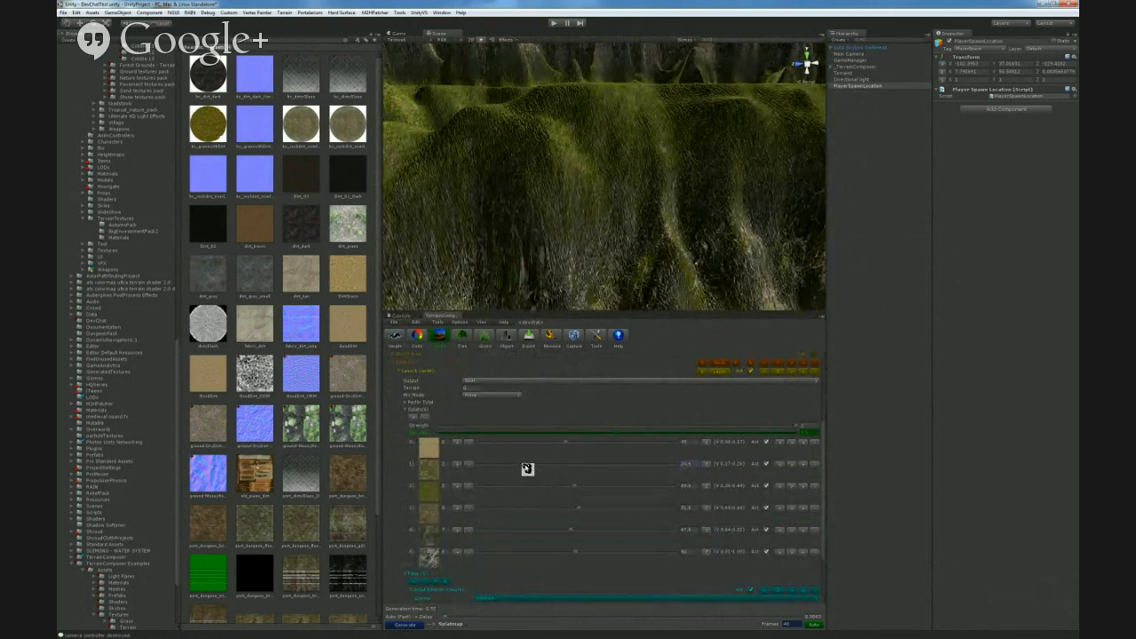
pyautogui.moveTo(527, 469); pyautogui.dragTo(592, 471)
pyautogui.moveTo(582, 260); pyautogui.dragTo(573, 258, button='right')
pyautogui.press('s')
pyautogui.moveTo(617, 312); pyautogui.dragTo(639, 295, button='right')
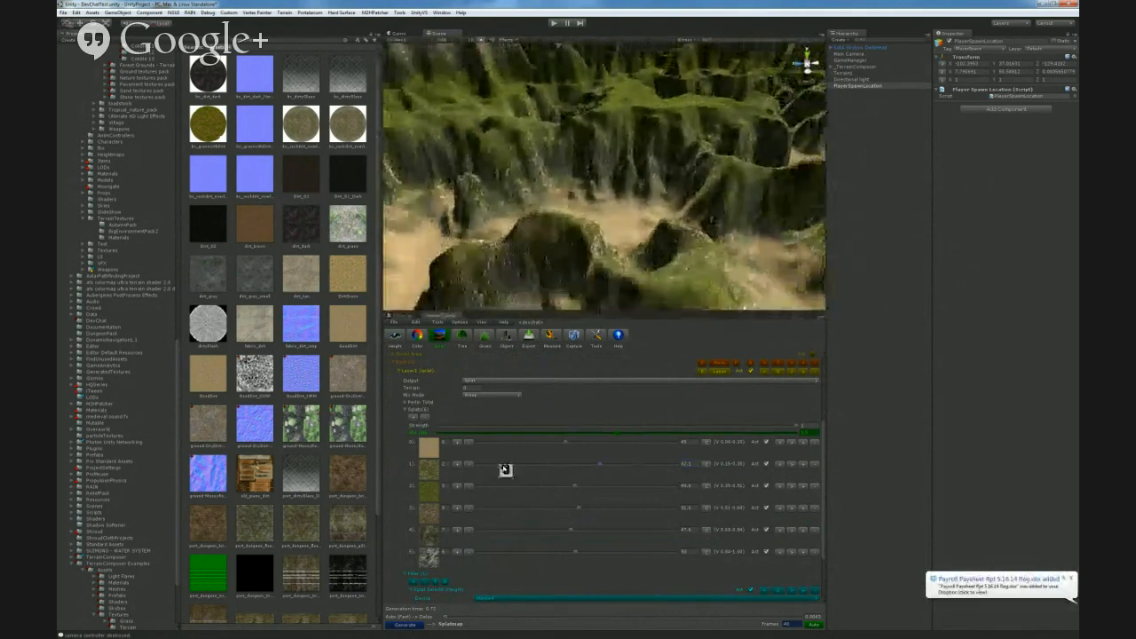
# - Change the first splat's texture to green grass and the third splat's texture to brown dirt
pyautogui.click(457, 442)
pyautogui.click(458, 464)
pyautogui.click(458, 487)
pyautogui.click(466, 488)
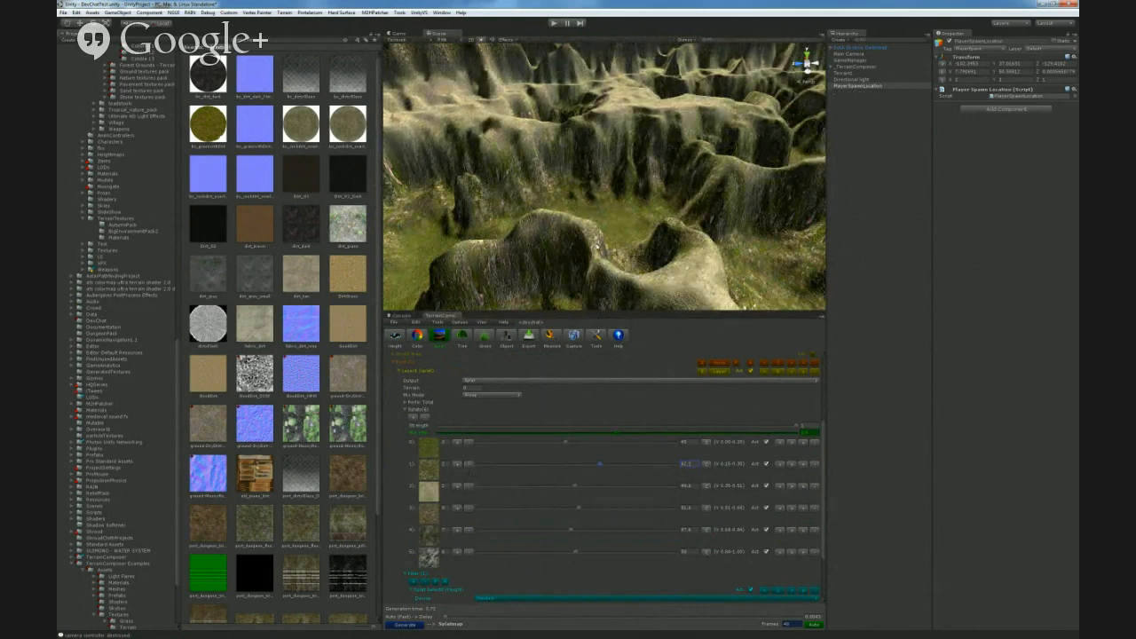
pyautogui.moveTo(600, 248); pyautogui.dragTo(545, 251, button='right')
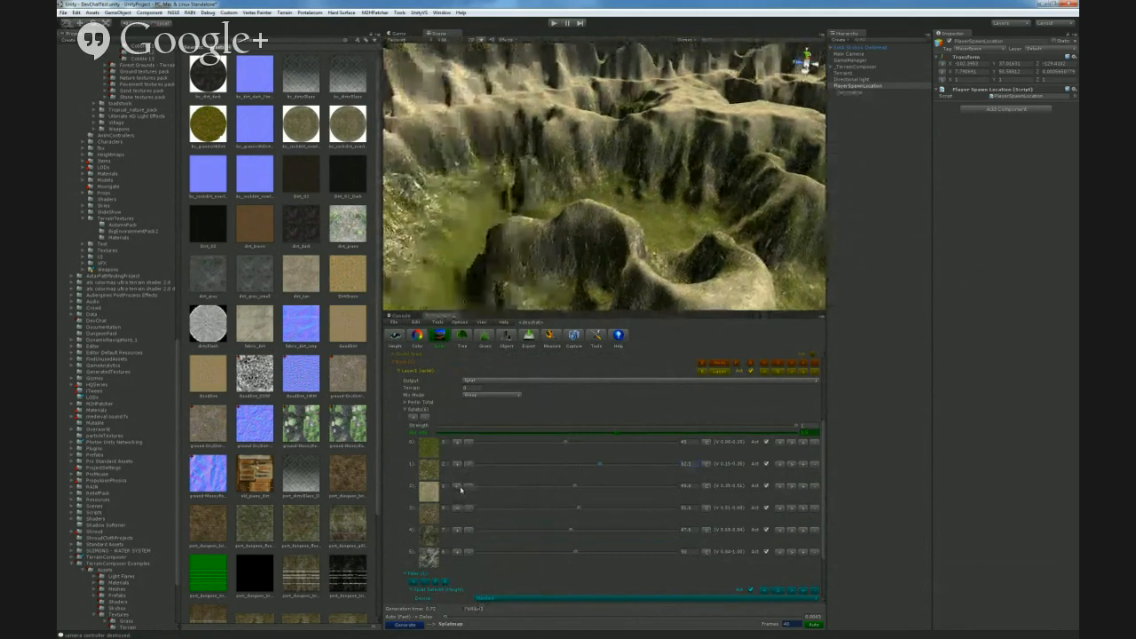
pyautogui.click(459, 487)
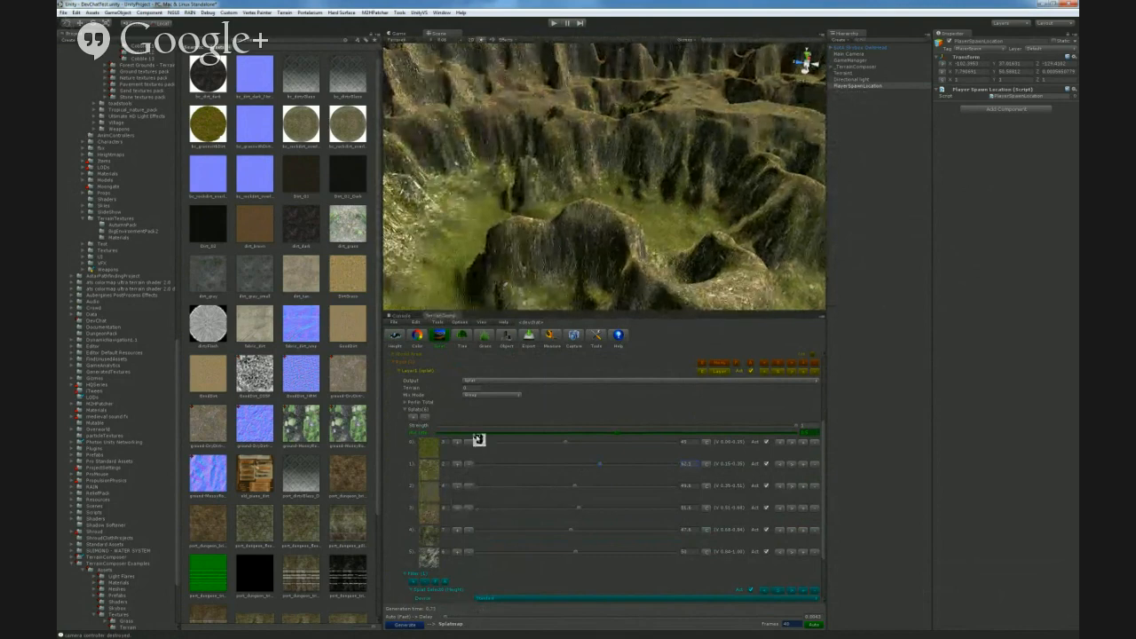
# - Remove the fourth splat and set the second splat's weight to about 39 and the third's to about 65
pyautogui.click(815, 508)
pyautogui.moveTo(647, 238); pyautogui.dragTo(726, 235, button='right')
pyautogui.press('w')
pyautogui.moveTo(604, 460); pyautogui.dragTo(545, 461)
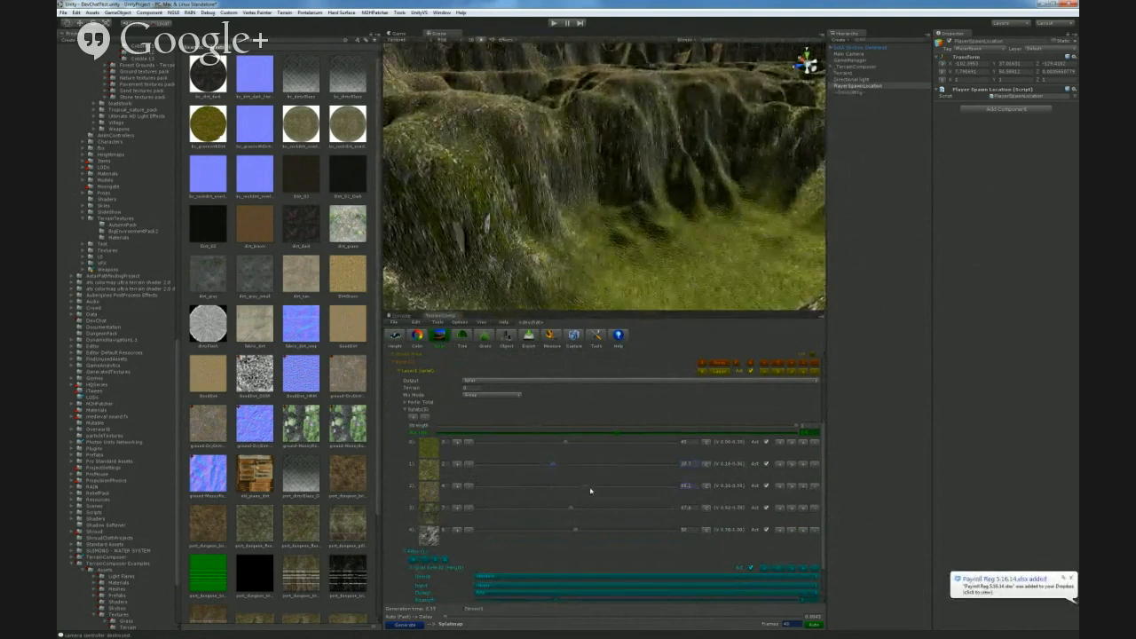
pyautogui.click(608, 487)
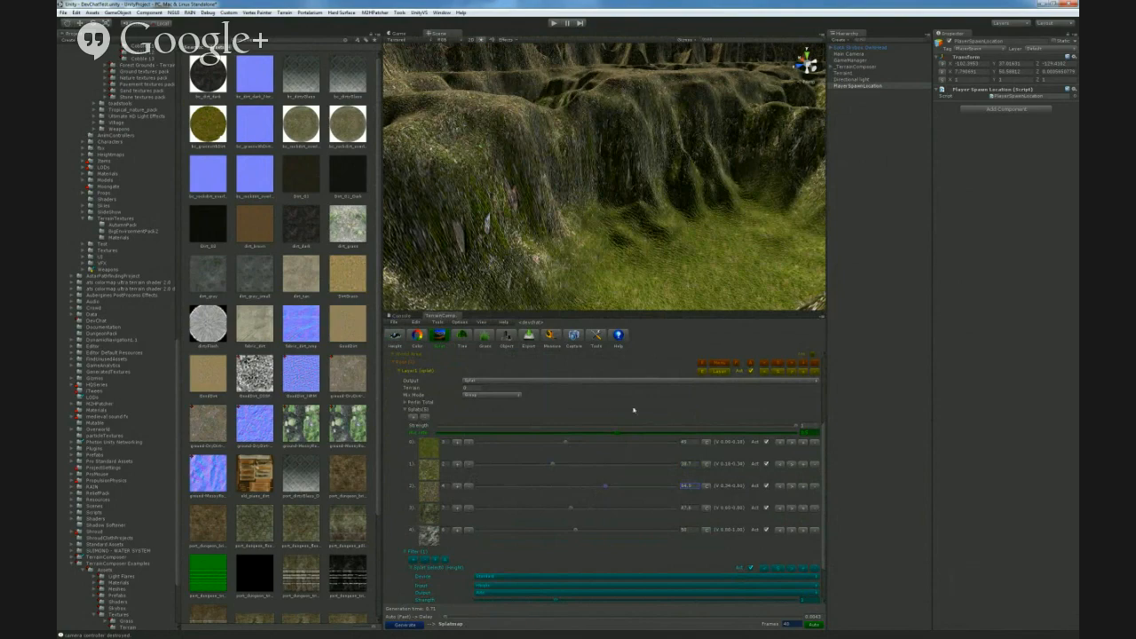
pyautogui.moveTo(625, 275); pyautogui.dragTo(724, 271, button='right')
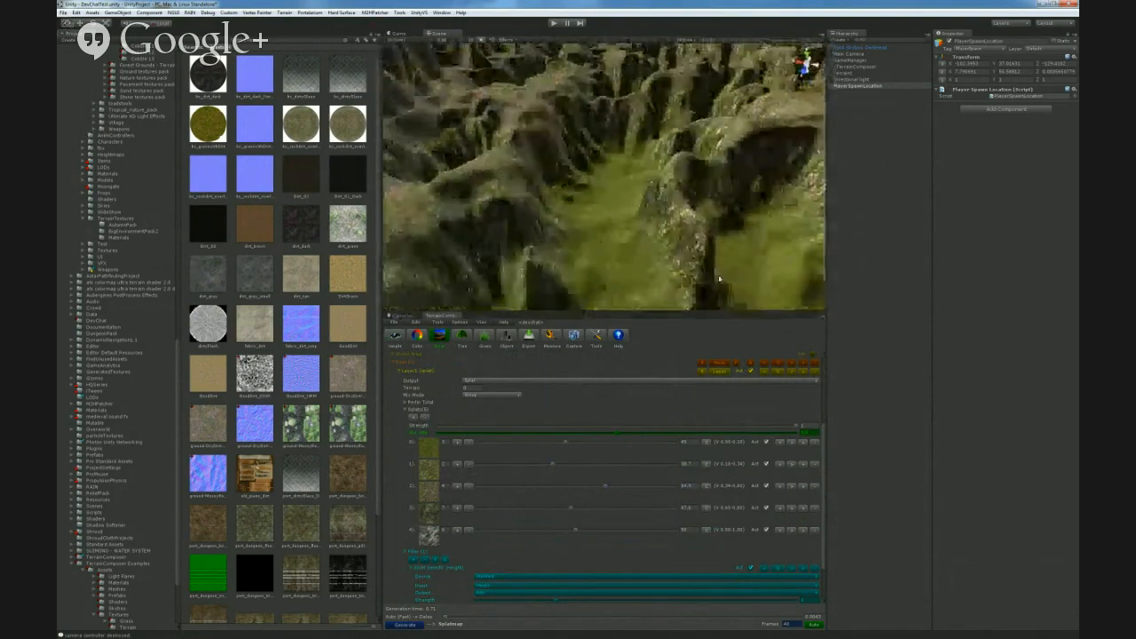
# - Set the splat weights to about 18, 13 and 40 for the first three, and about 57 and 82 for the last two
pyautogui.moveTo(621, 213); pyautogui.dragTo(642, 202, button='right')
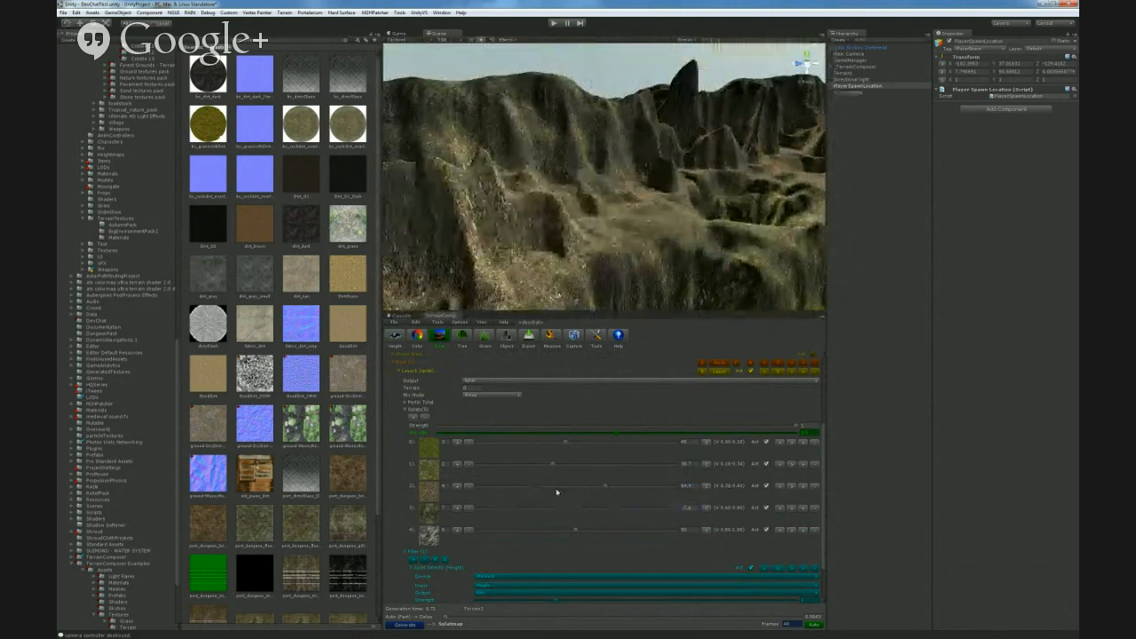
pyautogui.click(497, 443)
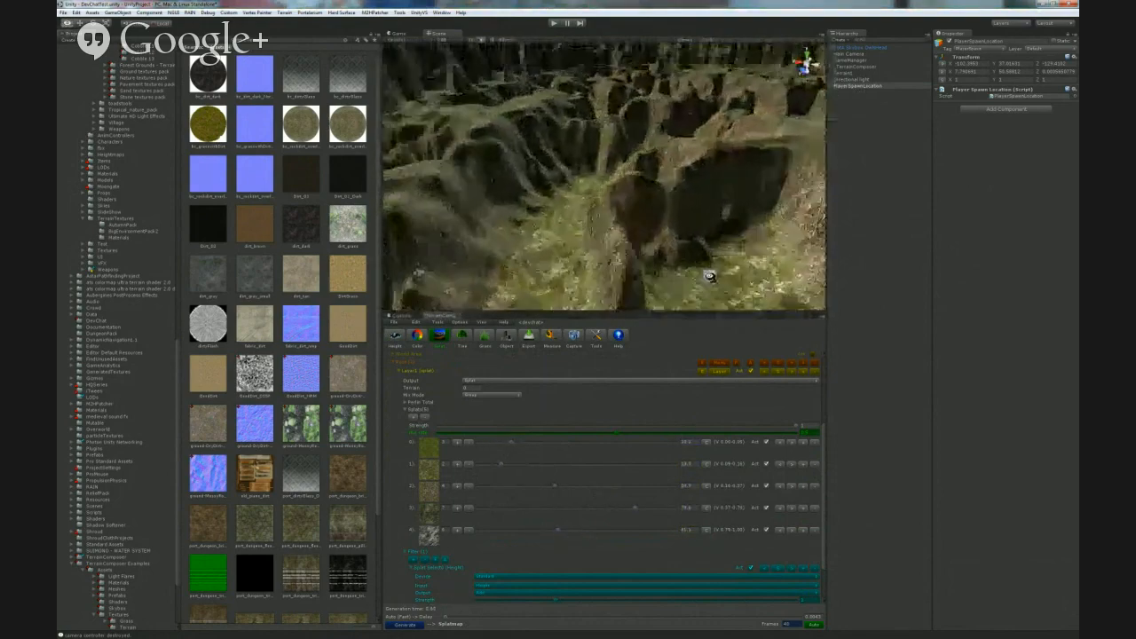
pyautogui.moveTo(586, 248); pyautogui.dragTo(530, 246, button='right')
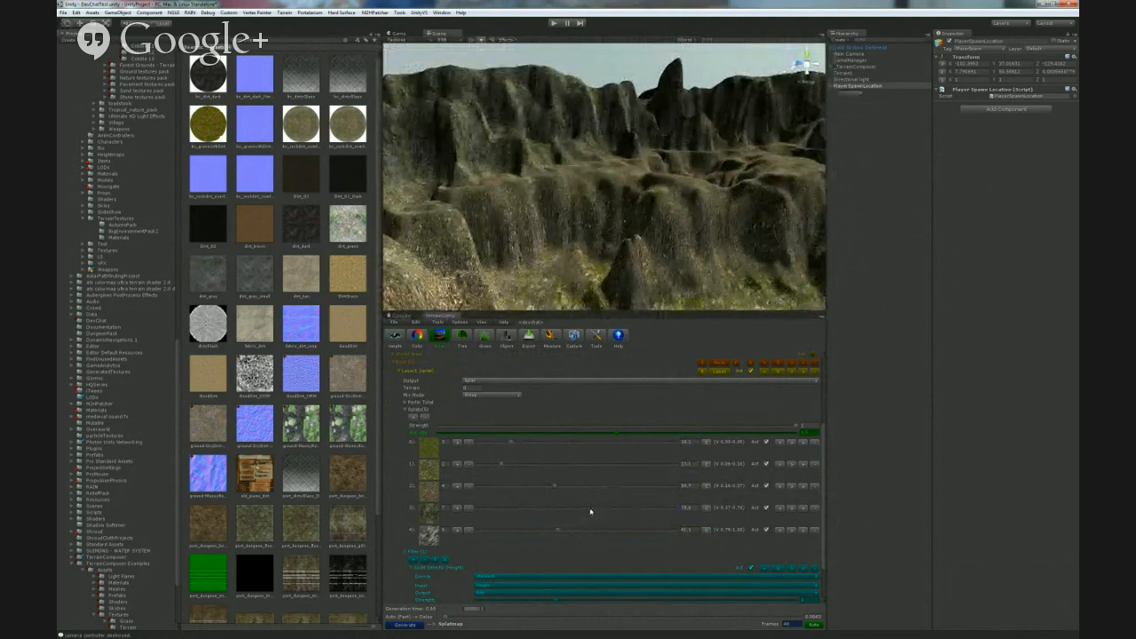
pyautogui.moveTo(561, 531); pyautogui.dragTo(641, 533)
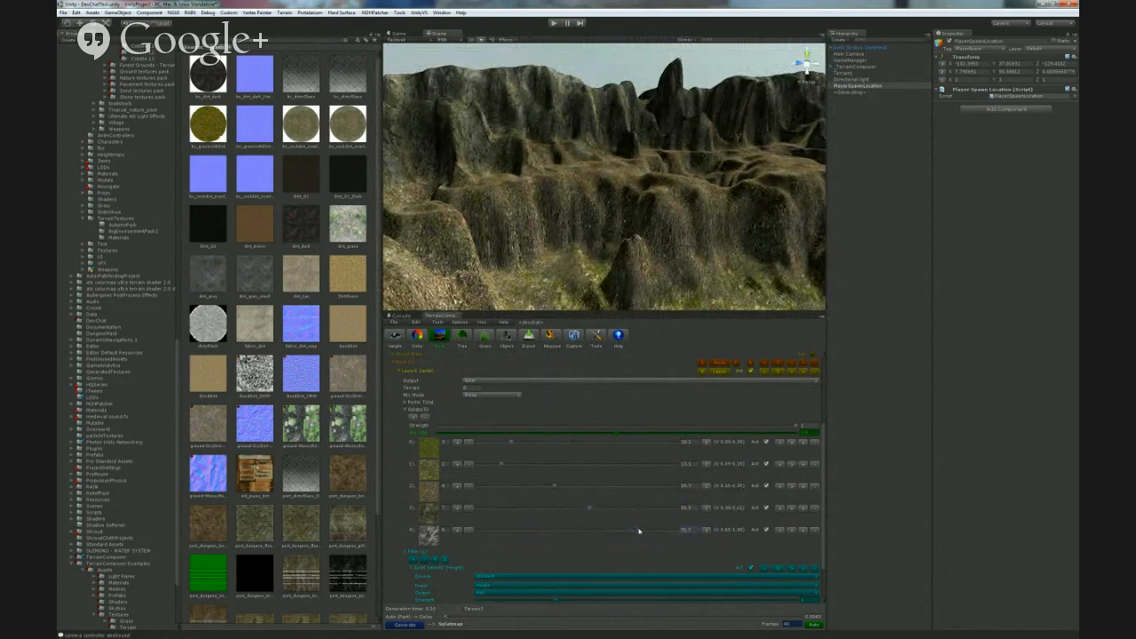
pyautogui.moveTo(578, 284); pyautogui.dragTo(675, 293, button='right')
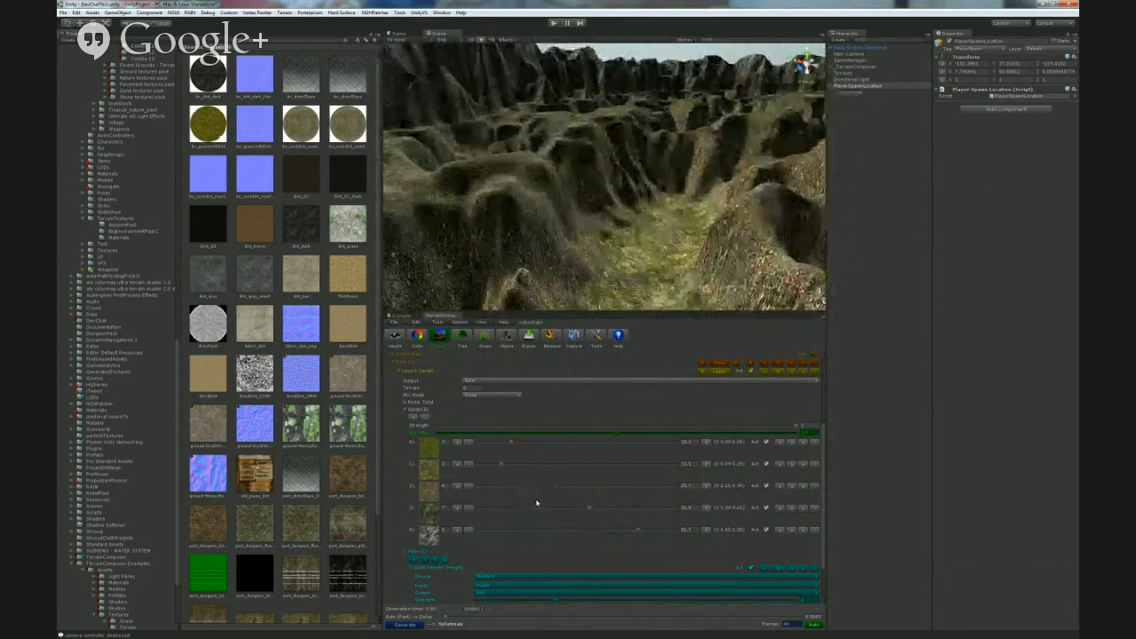
# - Set the first splat's weight to about 39 and lower the second's and third's weights to about 9 each
pyautogui.moveTo(556, 487); pyautogui.dragTo(520, 486)
pyautogui.moveTo(610, 246); pyautogui.dragTo(689, 260, button='right')
pyautogui.scroll(3, 578, 446)
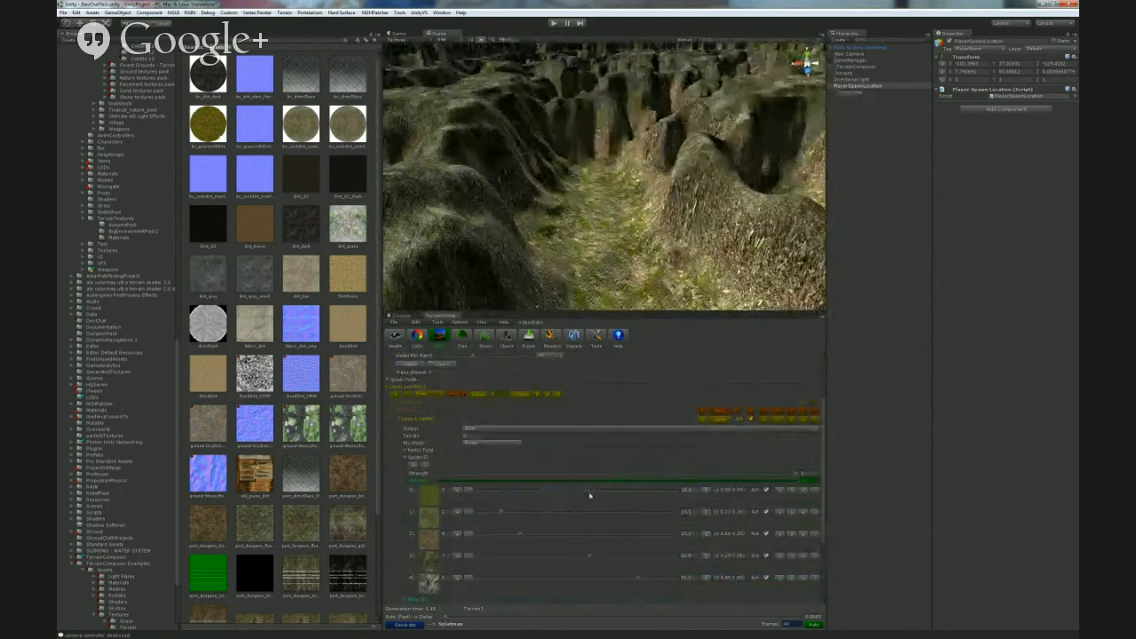
pyautogui.moveTo(619, 493); pyautogui.dragTo(556, 494)
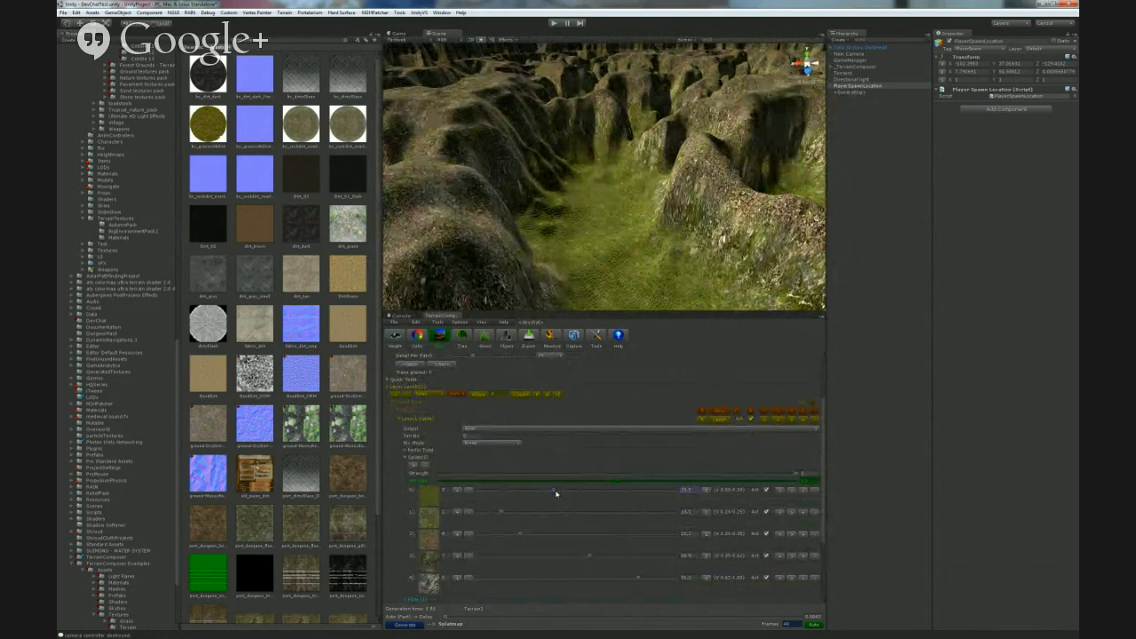
pyautogui.moveTo(504, 515); pyautogui.dragTo(494, 539)
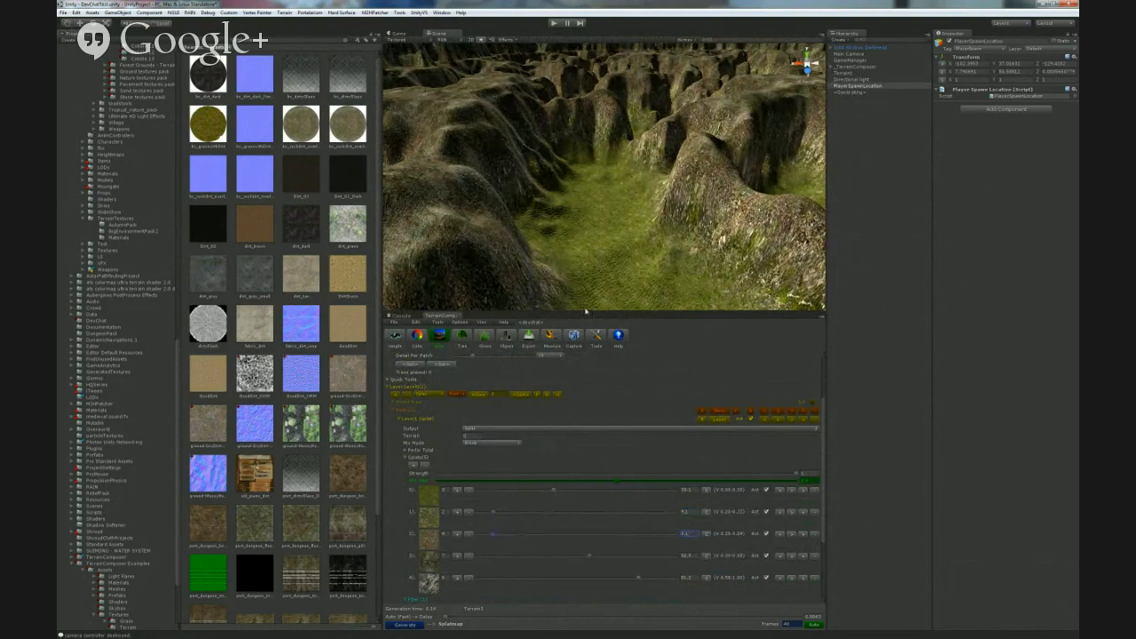
# - Change the first splat's texture to sand and the second splat's texture to the pale dirt
pyautogui.moveTo(620, 247); pyautogui.dragTo(847, 335, button='right')
pyautogui.moveTo(685, 269); pyautogui.dragTo(604, 253, button='right')
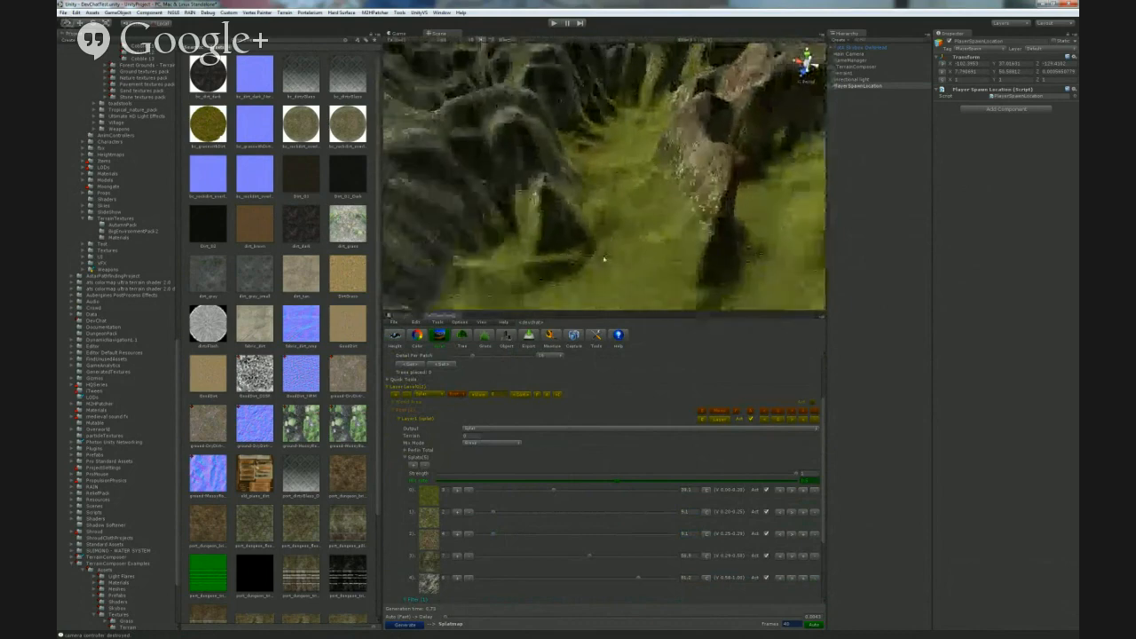
pyautogui.click(469, 491)
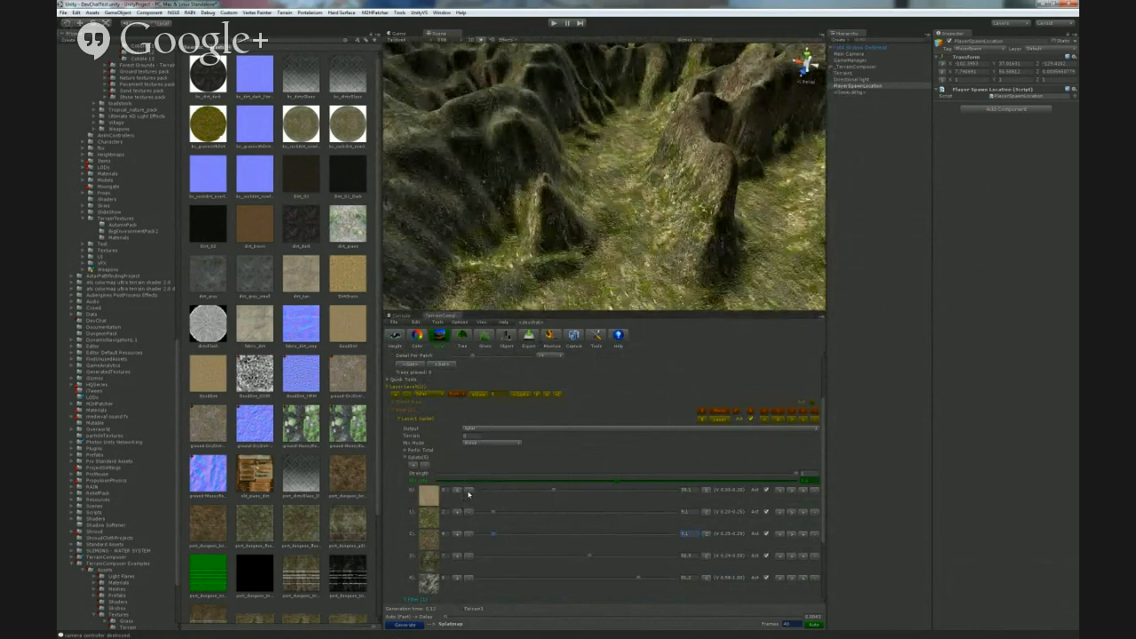
pyautogui.moveTo(612, 208); pyautogui.dragTo(628, 179, button='right')
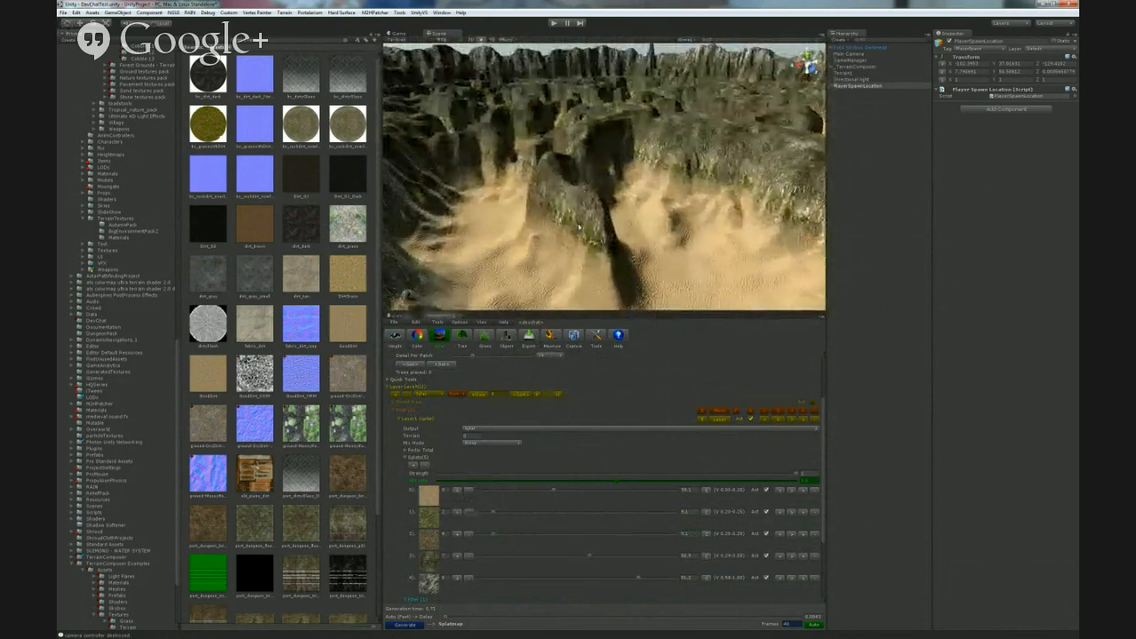
pyautogui.click(471, 515)
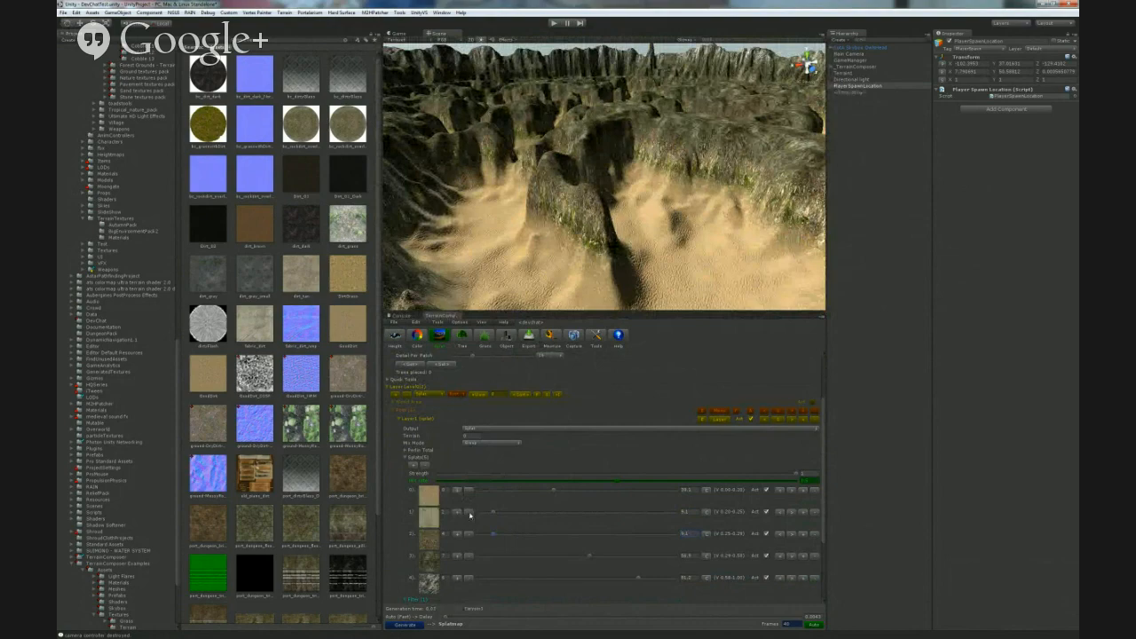
pyautogui.moveTo(531, 306)
pyautogui.mouseDown(button='right')
pyautogui.moveTo(716, 222)
pyautogui.moveTo(685, 204)
pyautogui.moveTo(593, 269)
pyautogui.moveTo(540, 257)
pyautogui.moveTo(539, 323)
pyautogui.mouseUp(button='right')
# - Set the second splat's weight to about 20, the third's to about 3 and the fourth's to about 52, and inspect the sand up close
pyautogui.press('w')
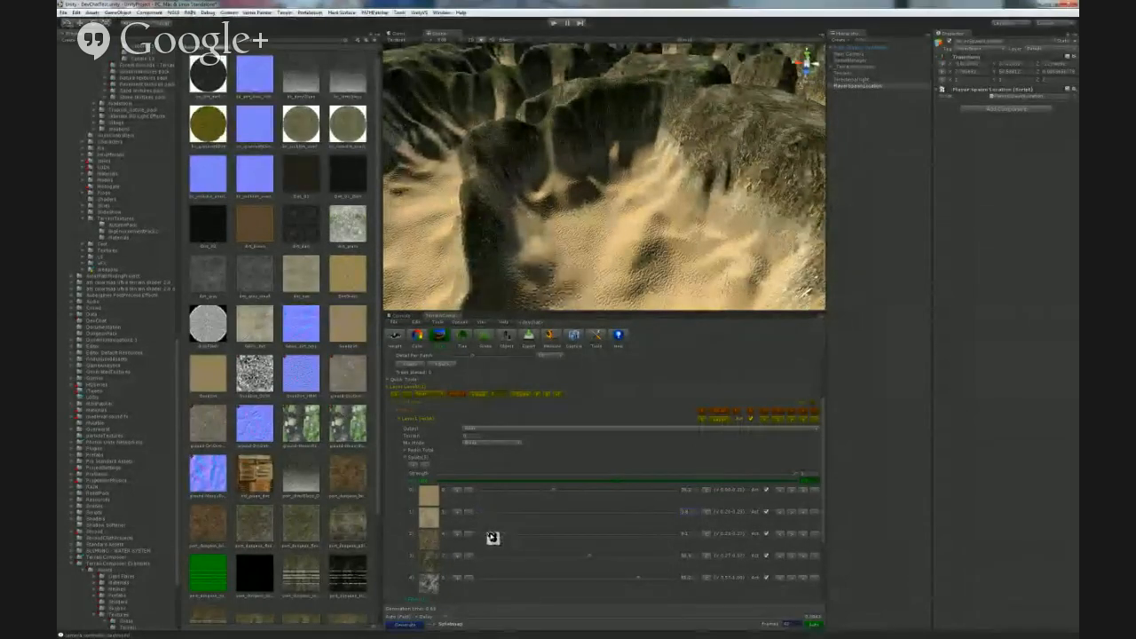
pyautogui.moveTo(639, 258); pyautogui.dragTo(595, 240, button='right')
pyautogui.moveTo(494, 533); pyautogui.dragTo(477, 534)
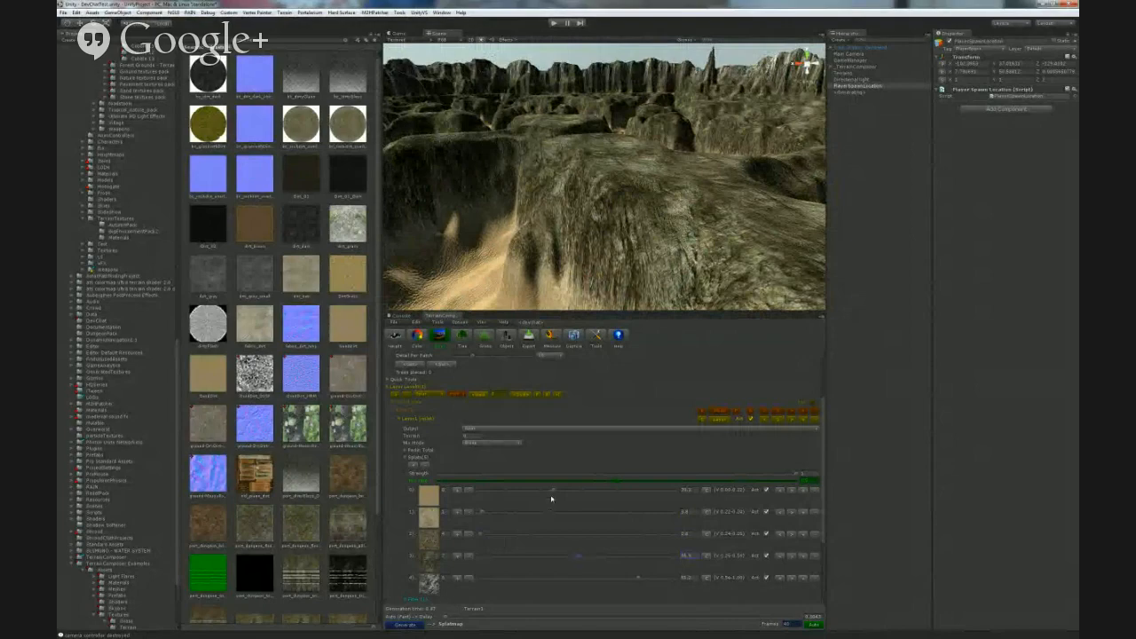
pyautogui.moveTo(480, 513); pyautogui.dragTo(515, 517)
pyautogui.moveTo(559, 265); pyautogui.dragTo(624, 275, button='right')
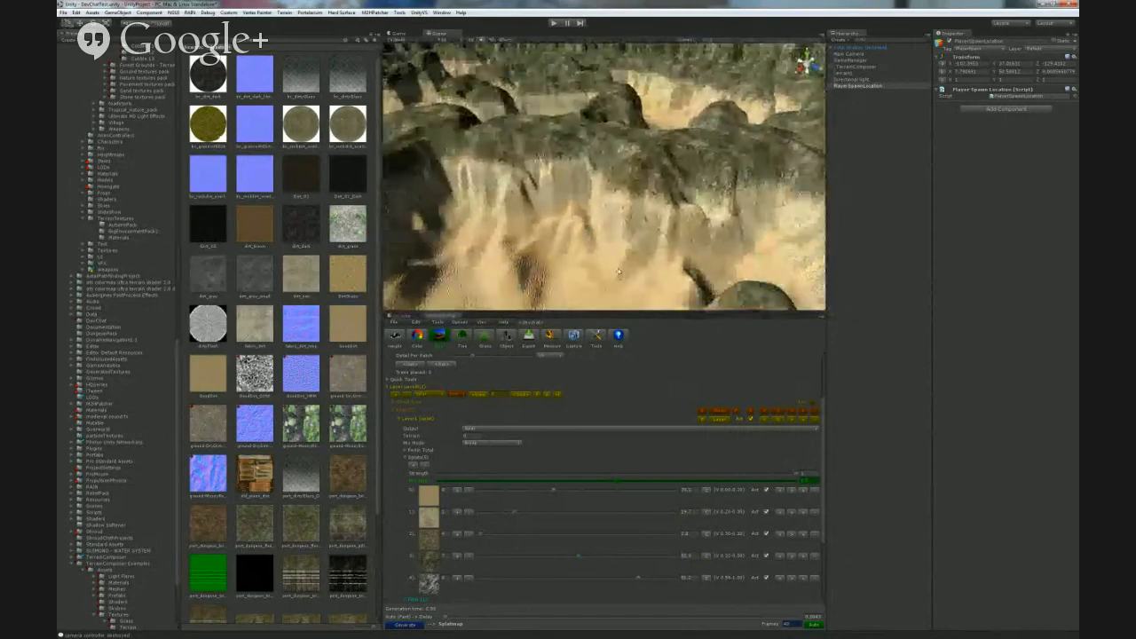
pyautogui.moveTo(614, 221); pyautogui.dragTo(554, 206, button='right')
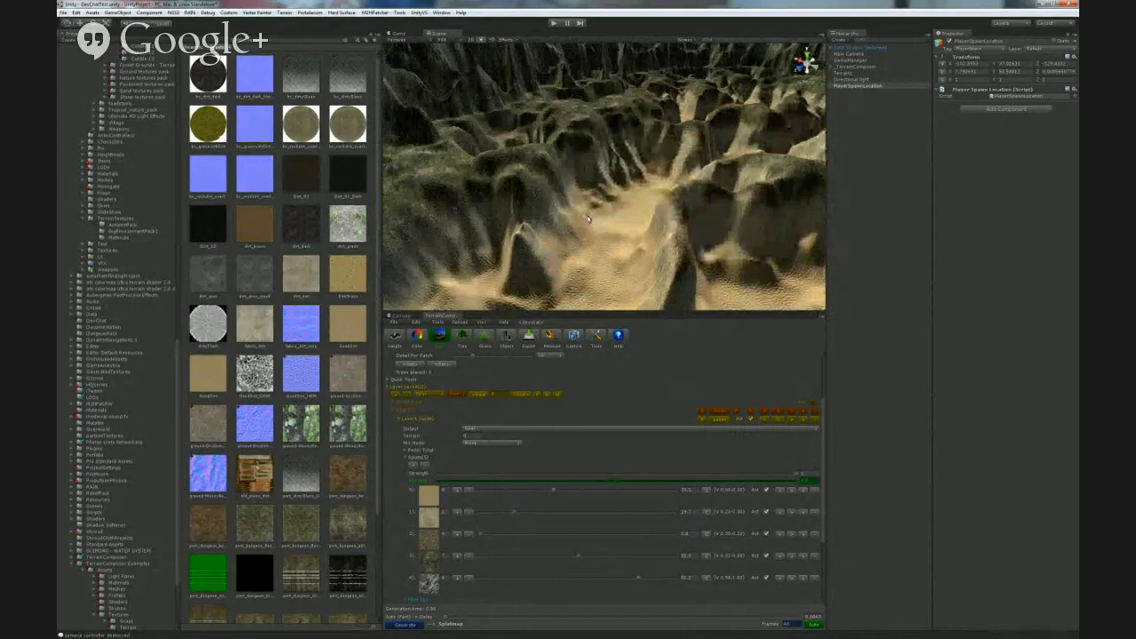
pyautogui.moveTo(518, 158); pyautogui.dragTo(627, 203, button='right')
pyautogui.press('w')
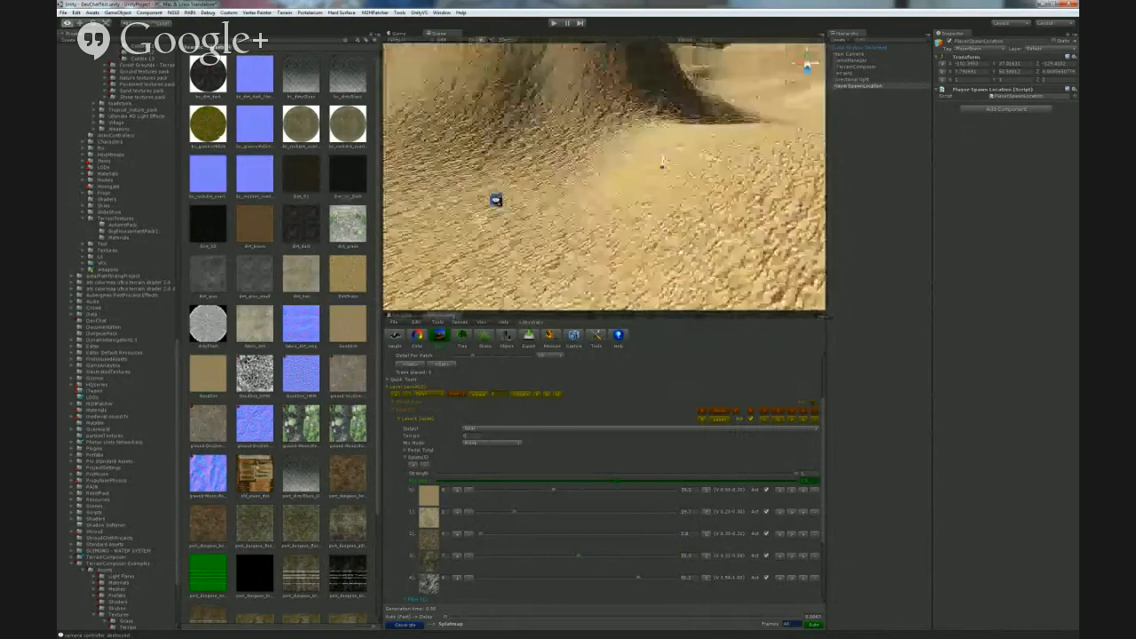
pyautogui.moveTo(454, 188); pyautogui.dragTo(490, 172, button='right')
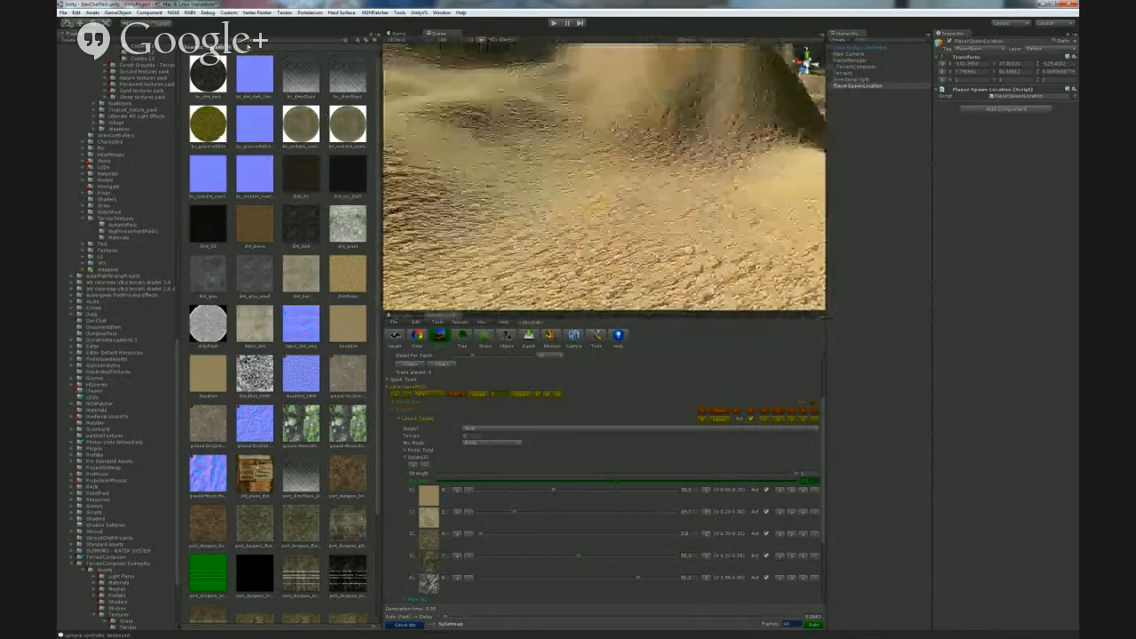
# - Find a knight model in the project assets and place it in the scene on the sandy ground
pyautogui.click(250, 40)
pyautogui.write('rock')
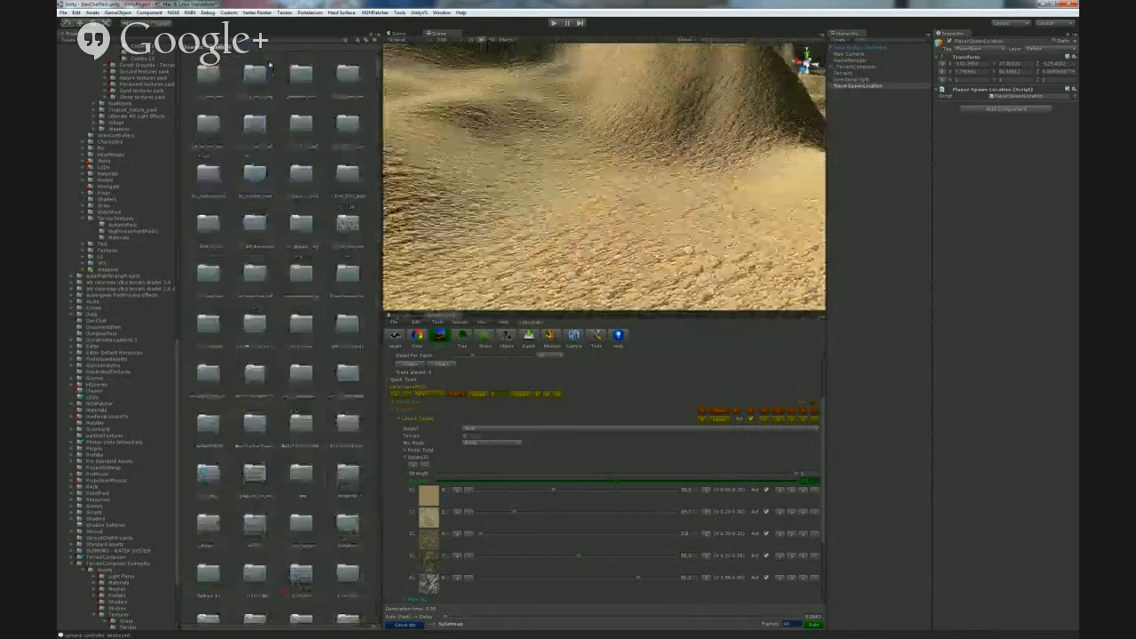
pyautogui.moveTo(344, 78); pyautogui.dragTo(317, 153)
pyautogui.scroll(-6, 291, 169)
pyautogui.scroll(-5, 291, 173)
pyautogui.moveTo(484, 221); pyautogui.dragTo(598, 189)
# - Examine the placed knight model against the surrounding terrain from further away, and delete it from the scene
pyautogui.moveTo(675, 189); pyautogui.dragTo(835, 236, button='right')
pyautogui.press('s')
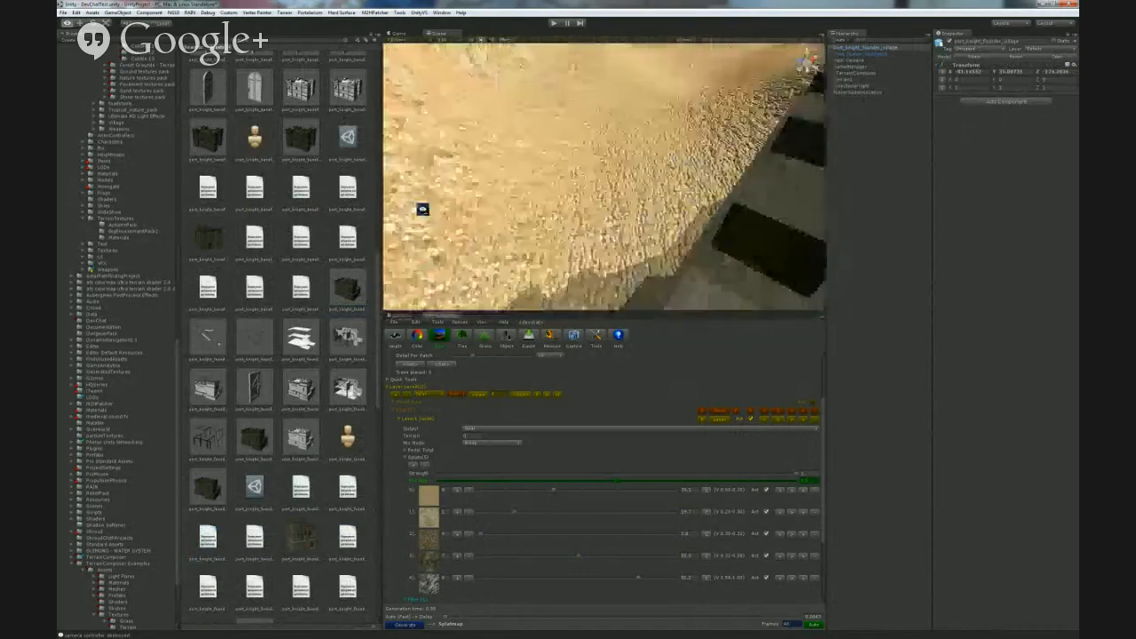
pyautogui.moveTo(389, 218); pyautogui.dragTo(374, 218, button='right')
pyautogui.scroll(3, 560, 480)
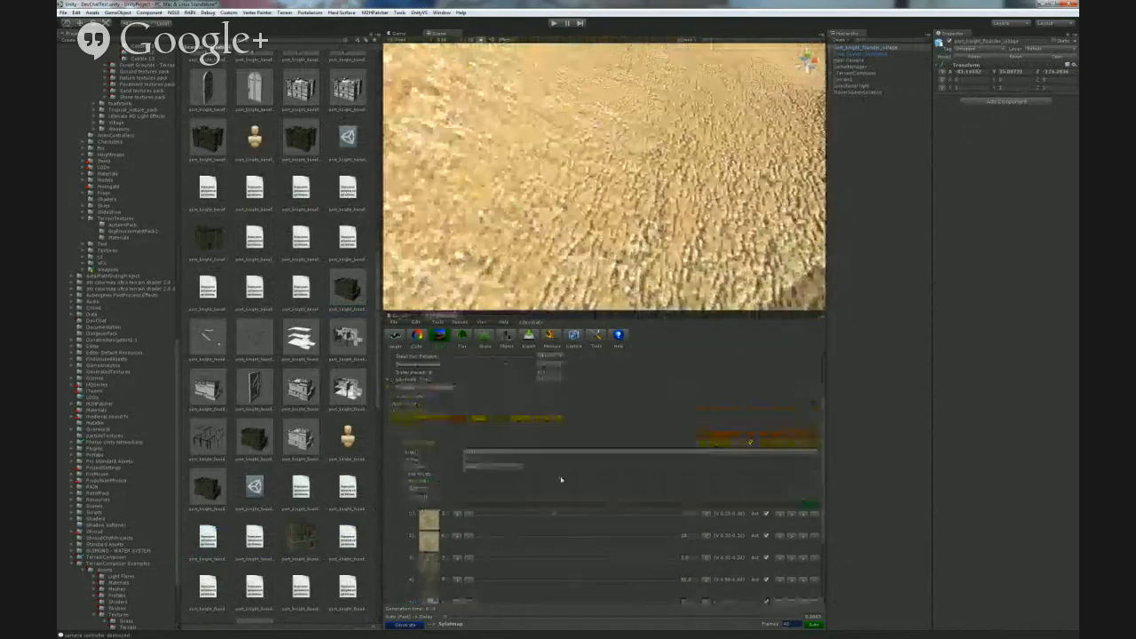
pyautogui.scroll(-3, 524, 495)
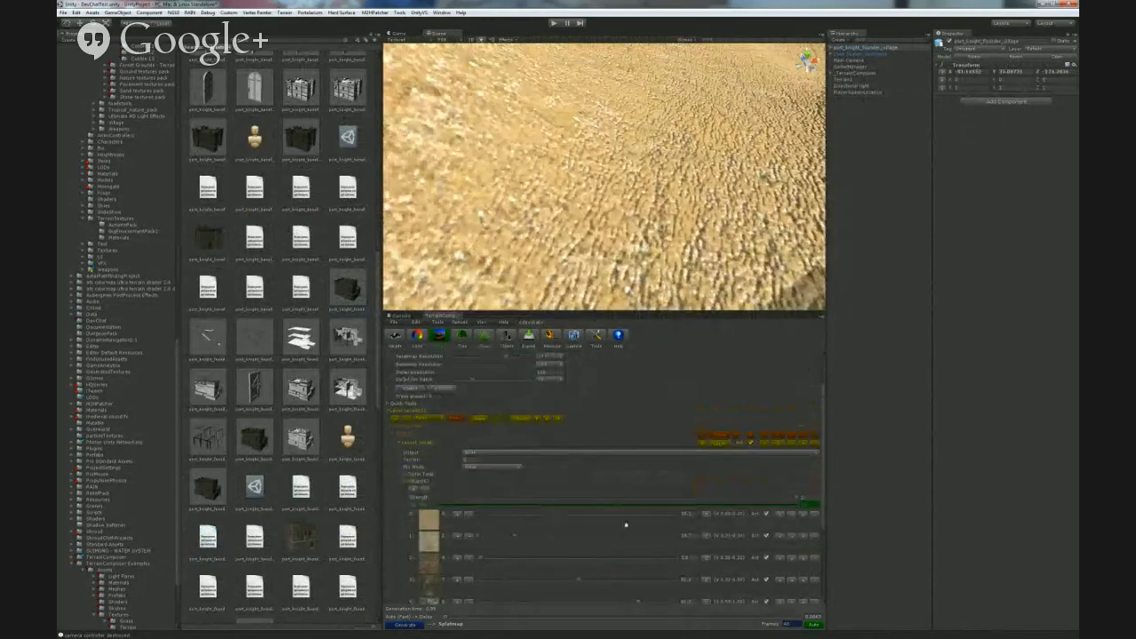
pyautogui.moveTo(609, 306); pyautogui.dragTo(618, 242, button='right')
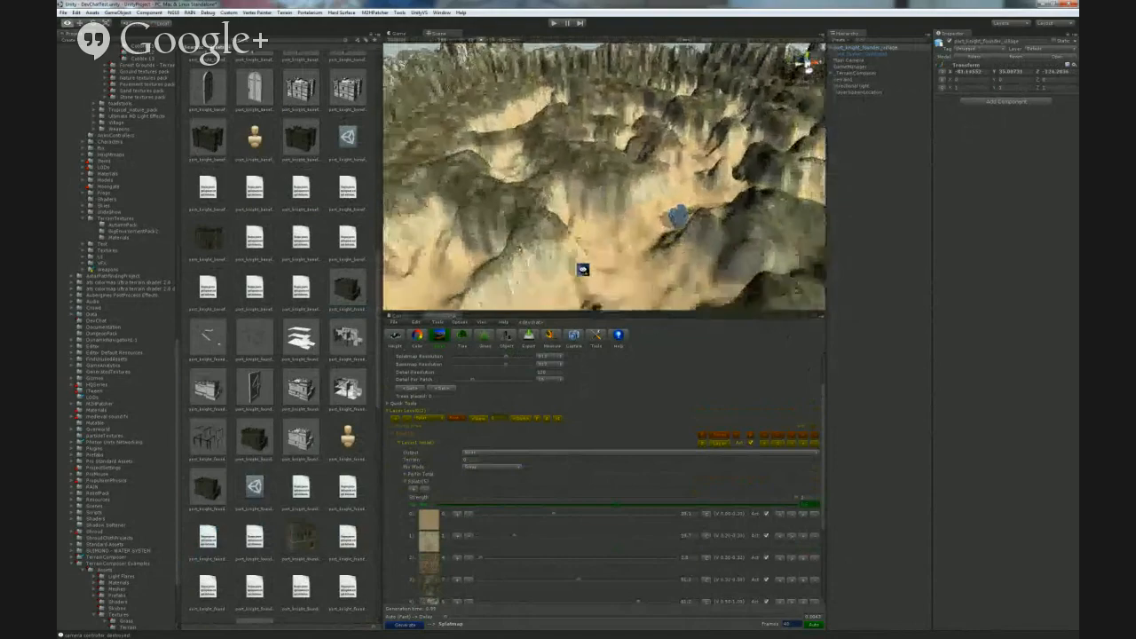
pyautogui.moveTo(541, 252); pyautogui.dragTo(639, 264, button='right')
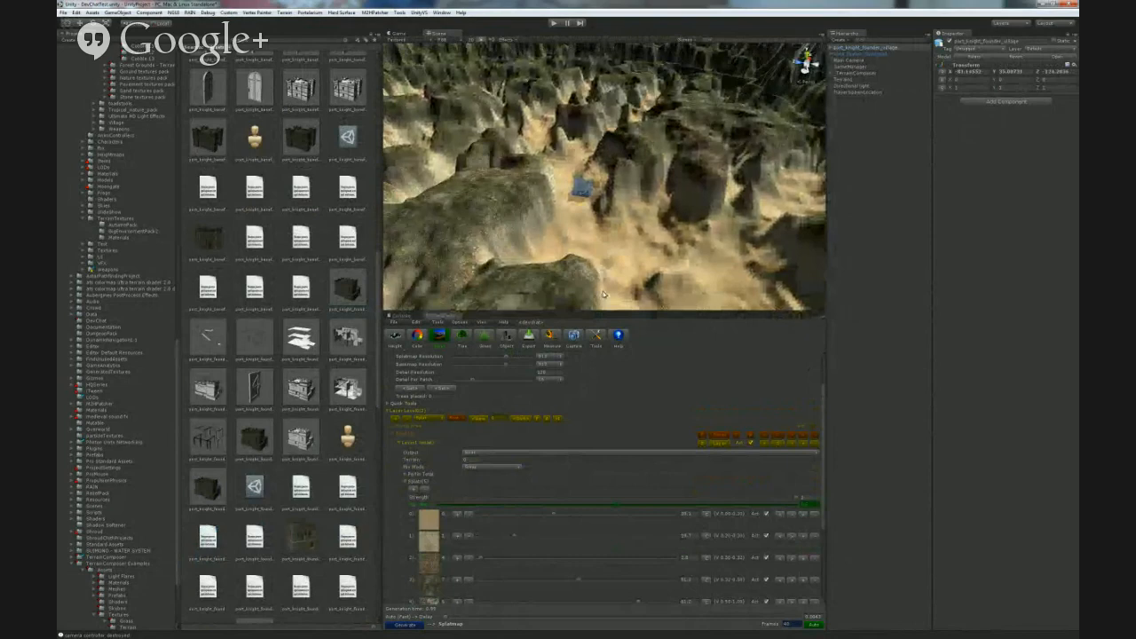
pyautogui.press('Delete')
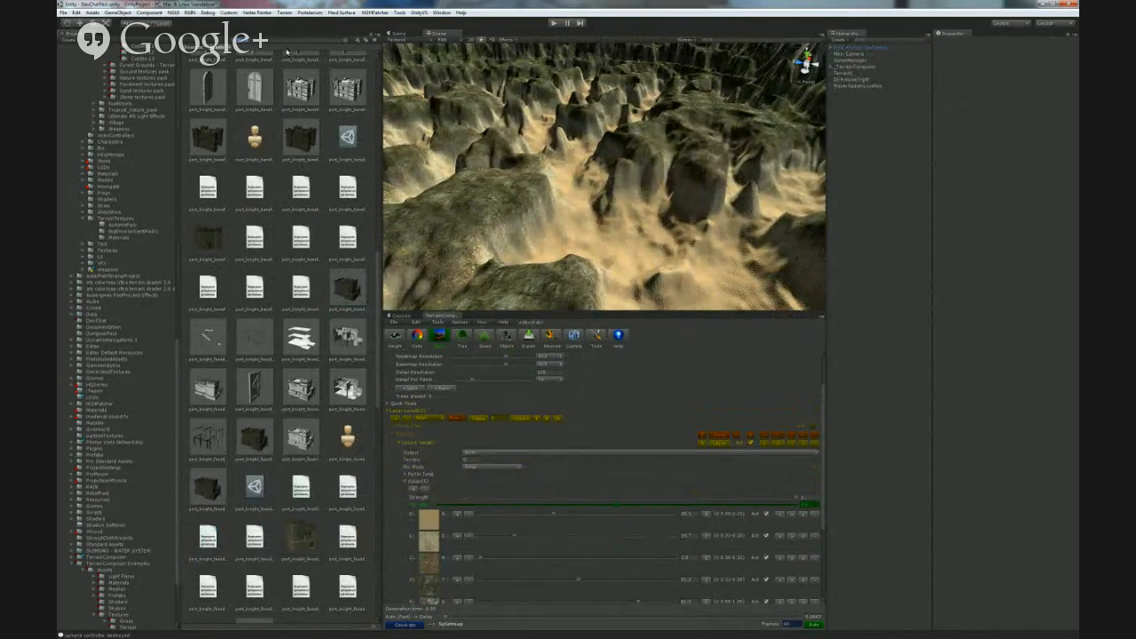
# - Search the project assets for lava and filter the results to textures only
pyautogui.write('lava')
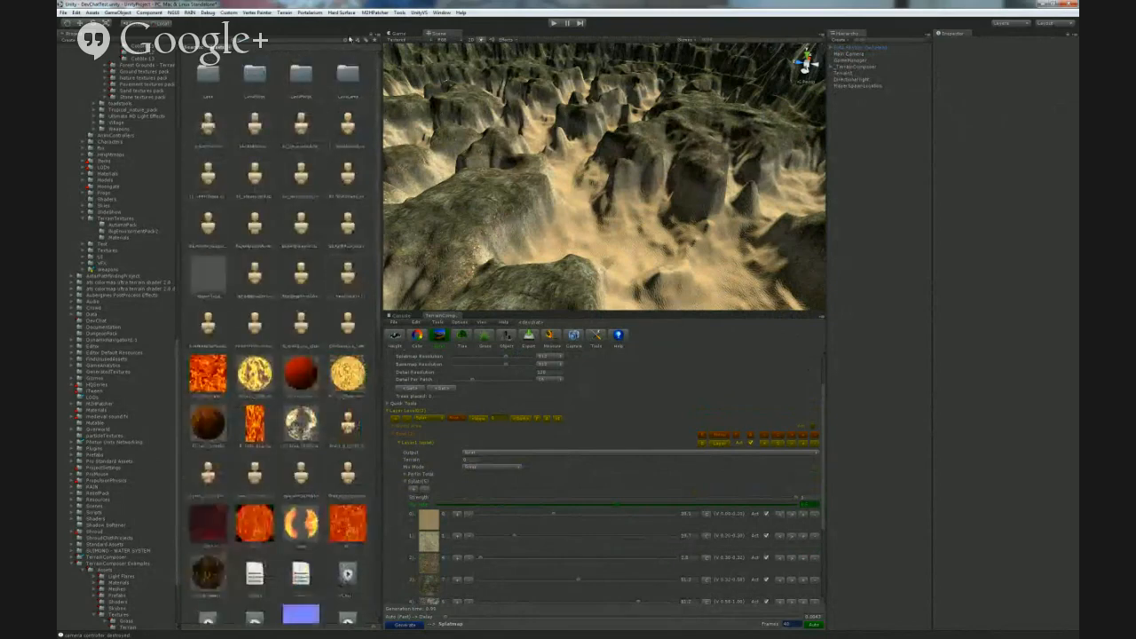
pyautogui.click(364, 40)
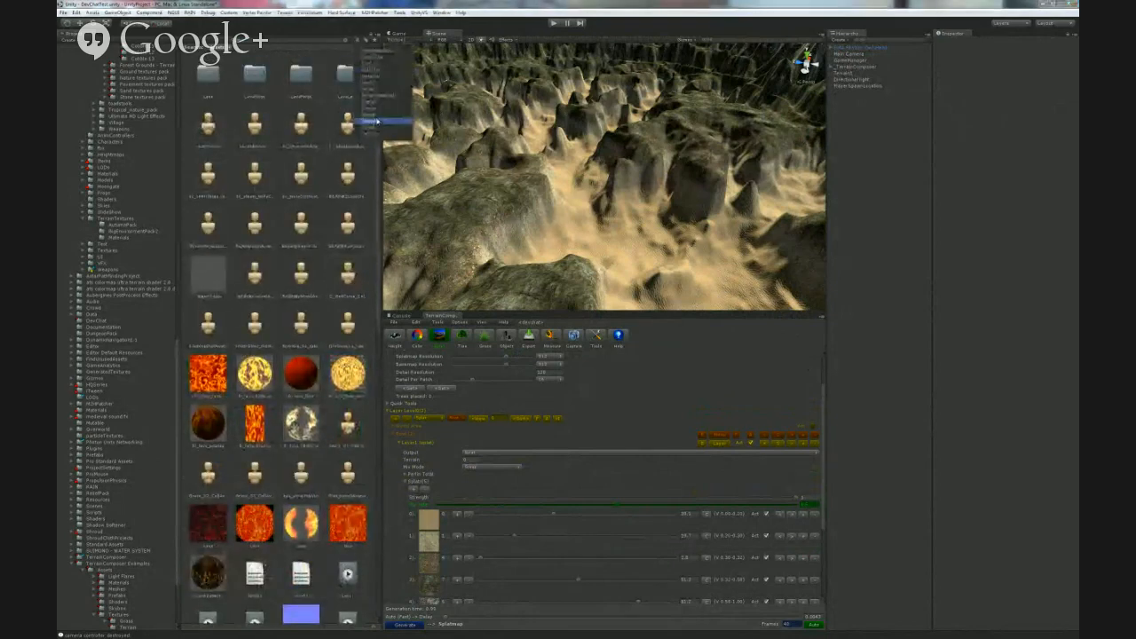
pyautogui.click(374, 134)
pyautogui.click(318, 234)
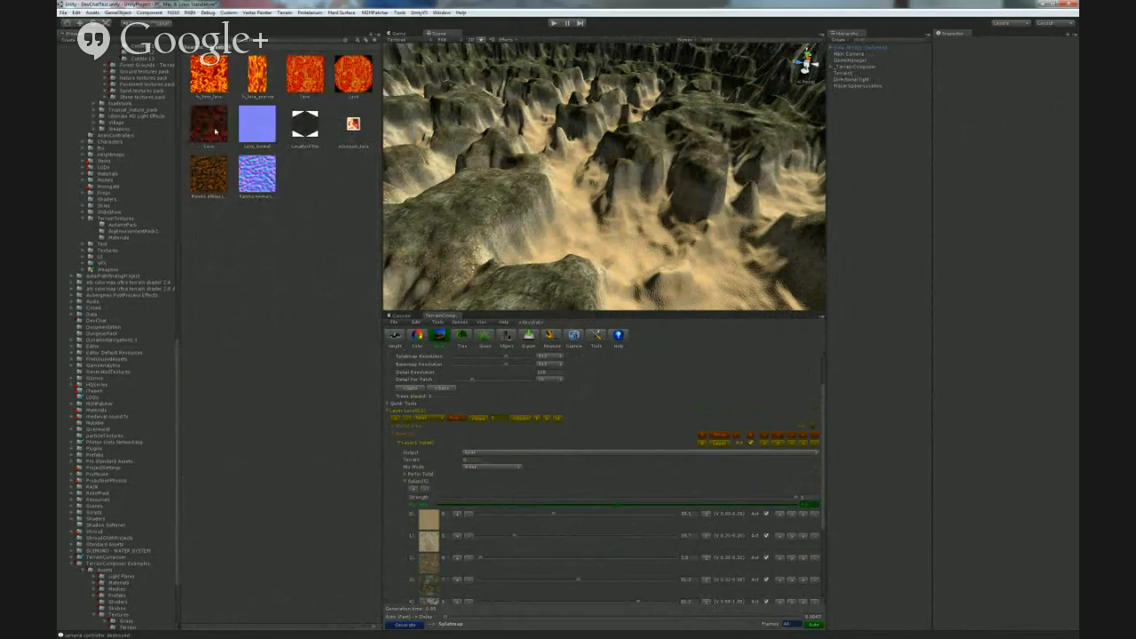
pyautogui.moveTo(429, 522); pyautogui.dragTo(269, 396)
# - Replace the terrain's first splat texture with the dark red lava and its second with the orange lava rock, and apply the textures
pyautogui.scroll(2, 434, 426)
pyautogui.click(417, 387)
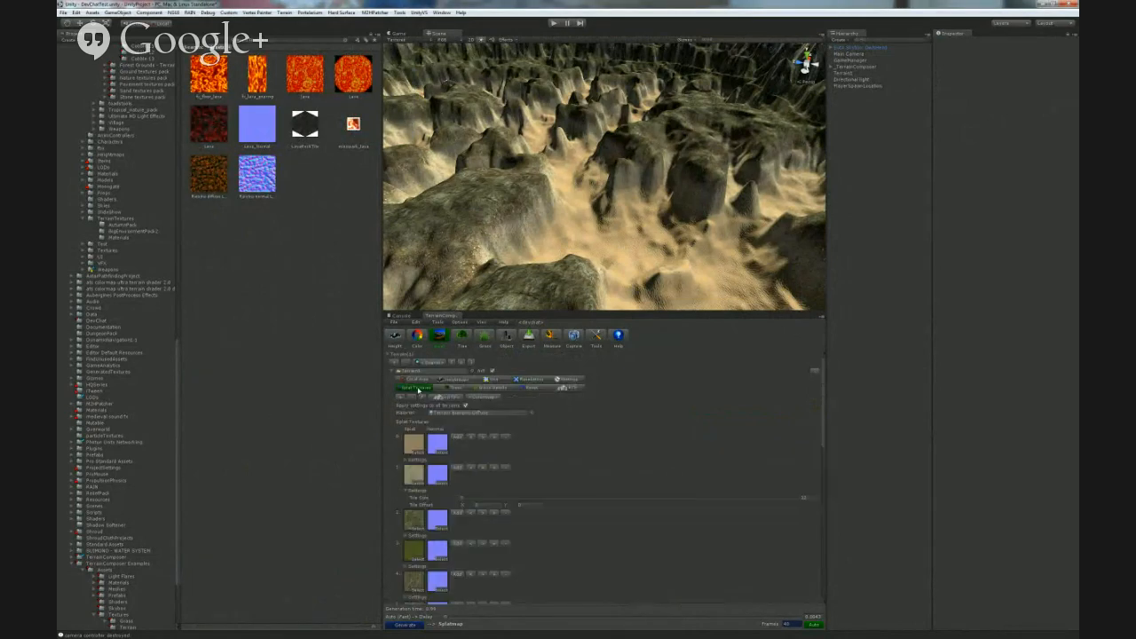
pyautogui.moveTo(201, 136); pyautogui.dragTo(416, 448)
pyautogui.moveTo(218, 179); pyautogui.dragTo(415, 475)
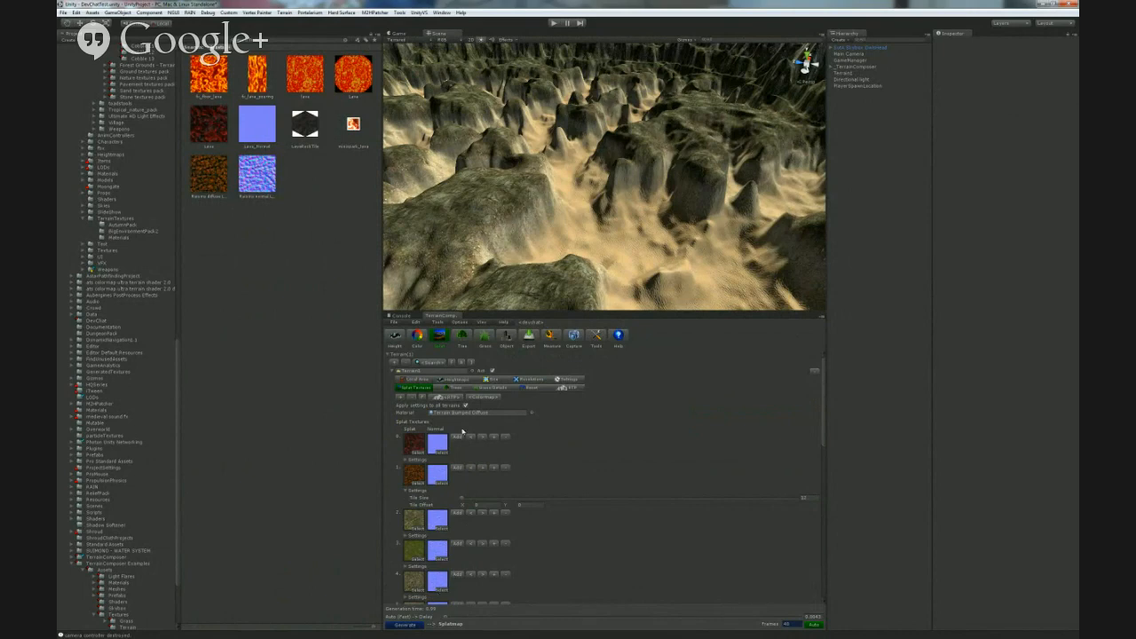
pyautogui.scroll(-6, 462, 432)
pyautogui.click(441, 555)
# - Inspect the lava textures on the cliffs, change the first splat to the orange lava rock, and view it up close
pyautogui.moveTo(654, 236); pyautogui.dragTo(563, 223, button='right')
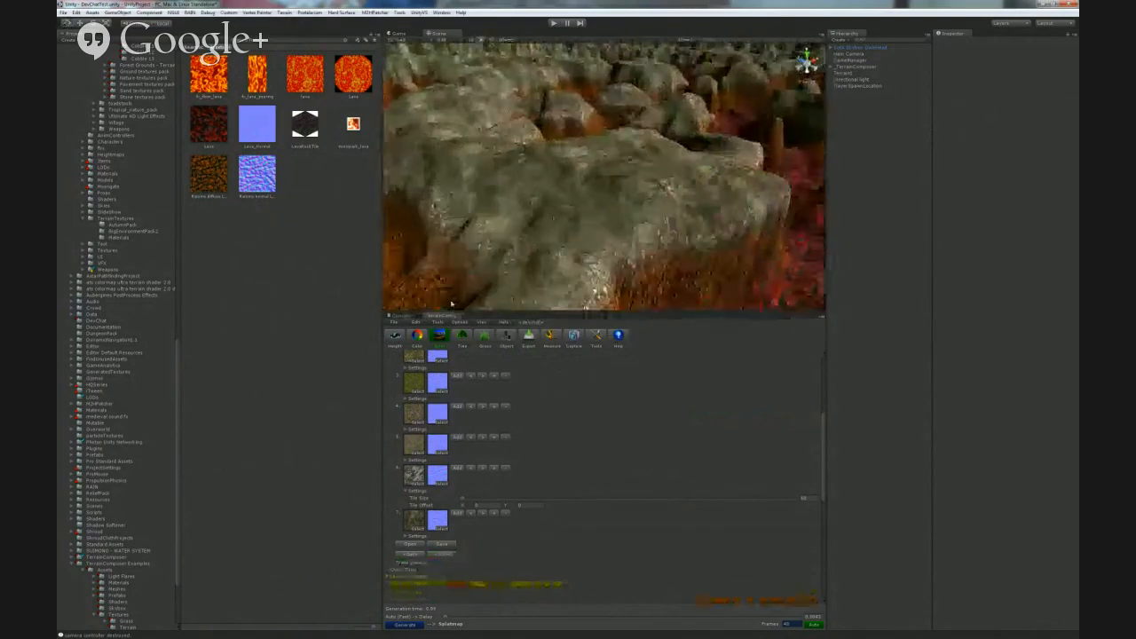
pyautogui.moveTo(635, 206); pyautogui.dragTo(564, 139, button='right')
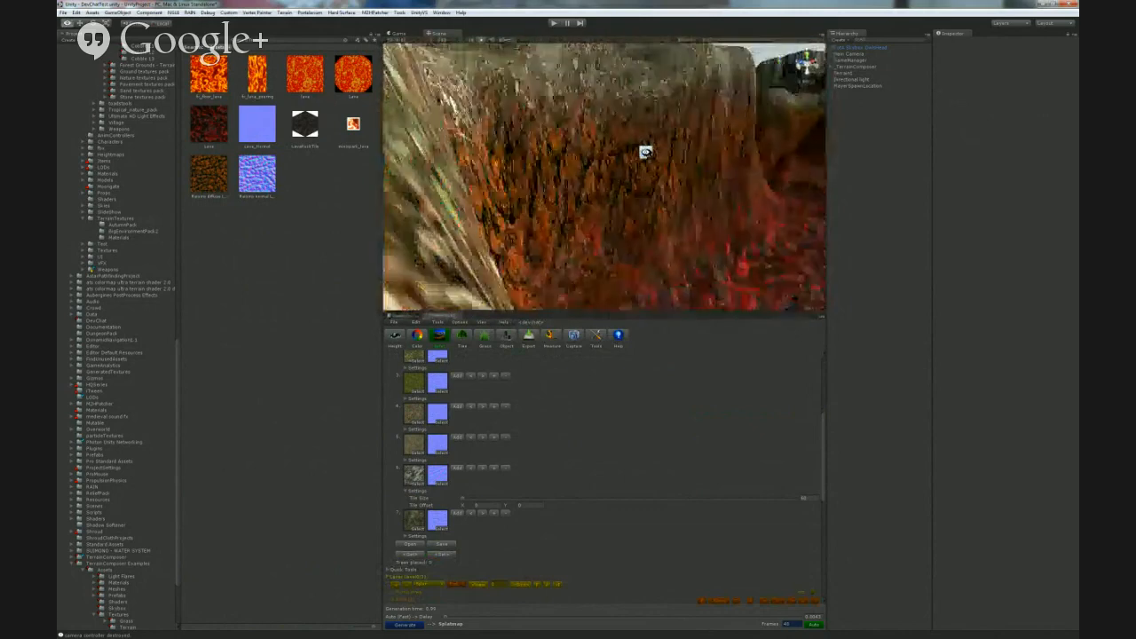
pyautogui.moveTo(658, 155); pyautogui.dragTo(675, 216, button='right')
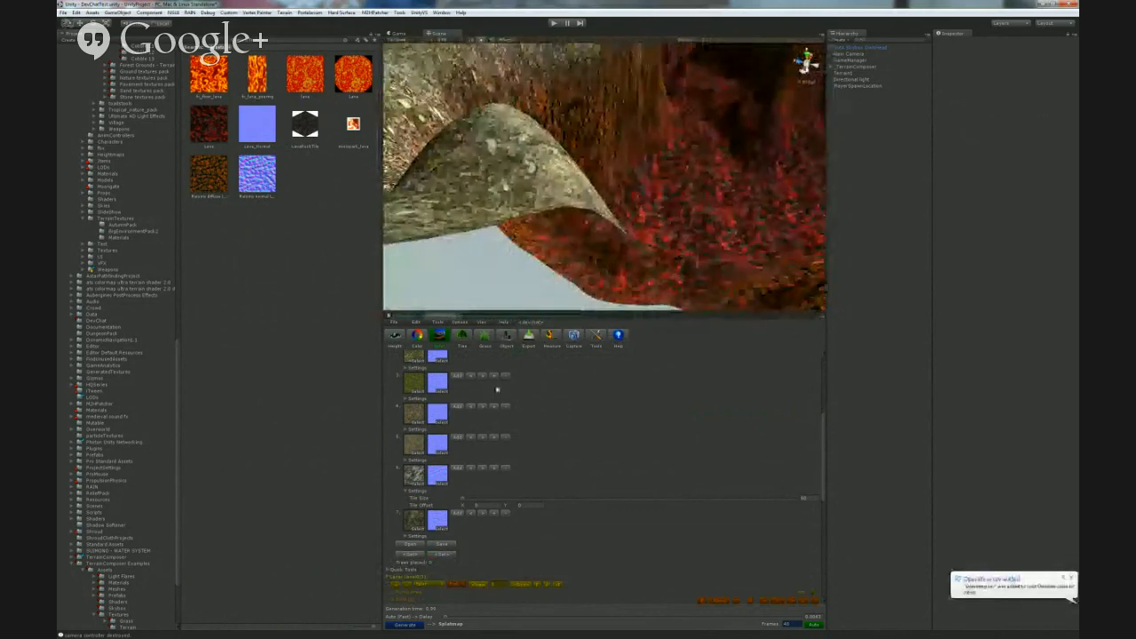
pyautogui.scroll(3, 534, 420)
pyautogui.scroll(-8, 534, 420)
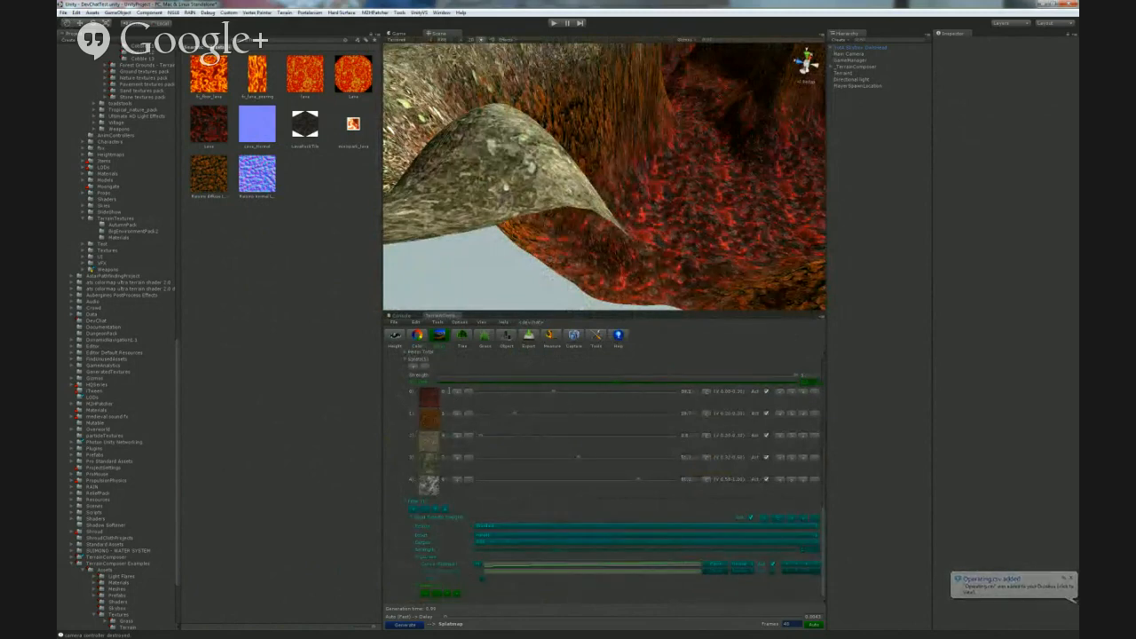
pyautogui.moveTo(568, 206); pyautogui.dragTo(621, 197, button='right')
pyautogui.press('w')
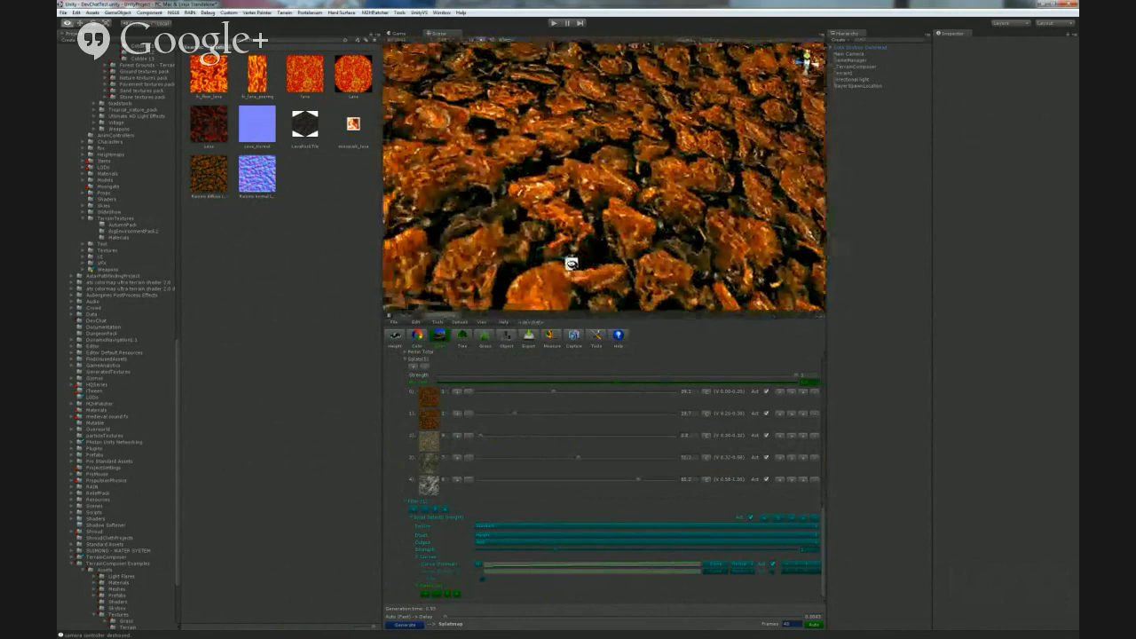
# - Switch the first splat back to the dark red lava texture and check it on the ground beside the cliff
pyautogui.moveTo(571, 264); pyautogui.dragTo(583, 251, button='right')
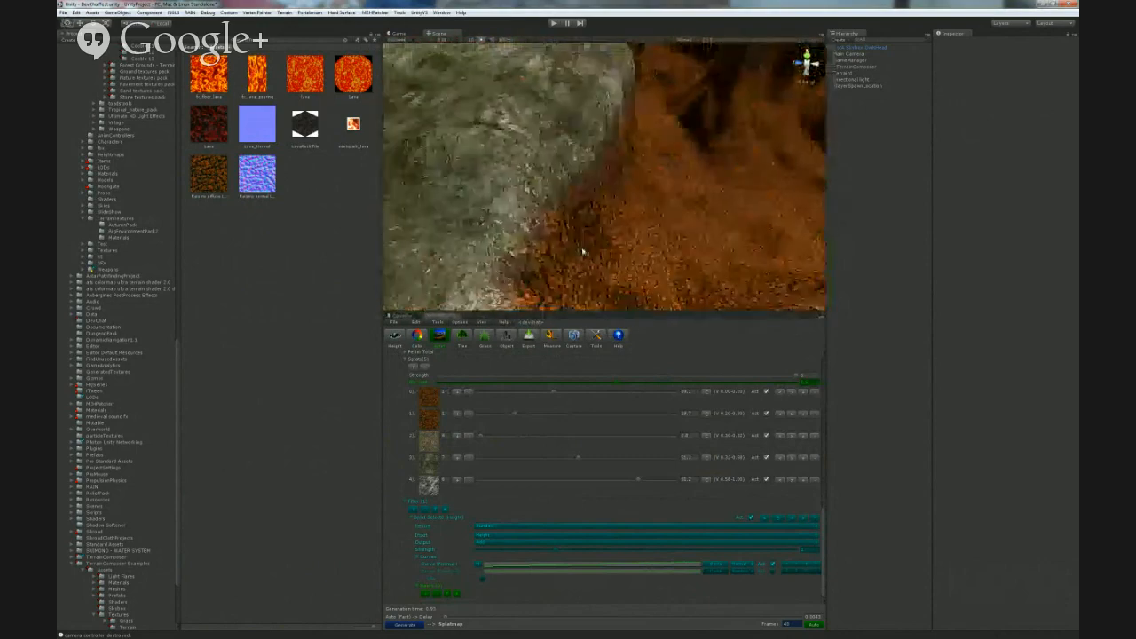
pyautogui.click(471, 393)
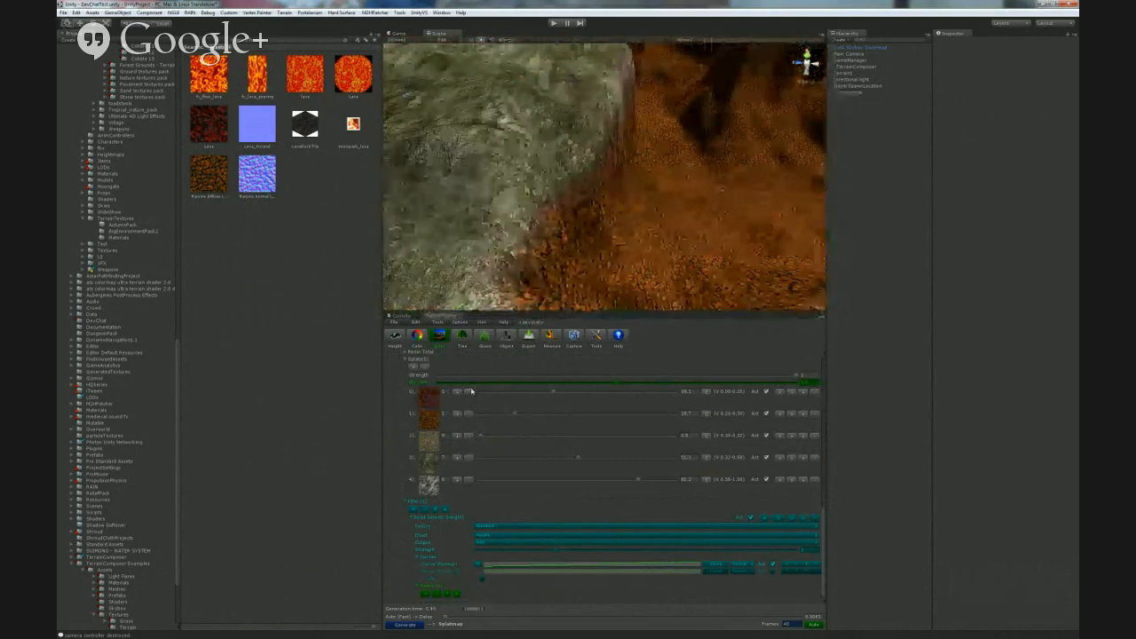
pyautogui.moveTo(593, 234); pyautogui.dragTo(649, 217, button='right')
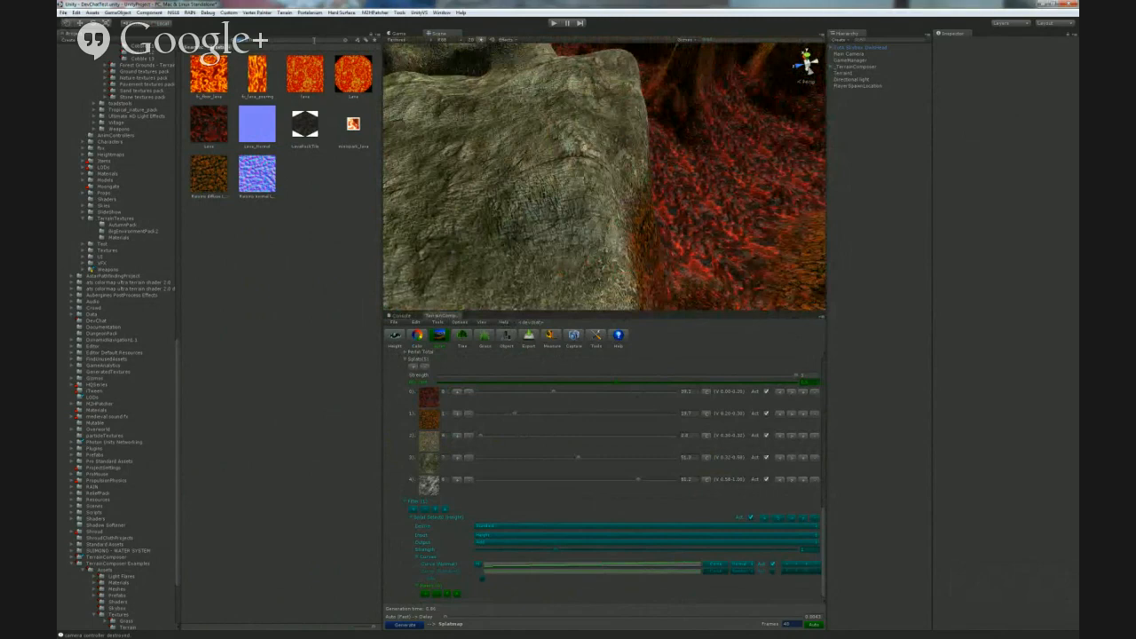
# - Search the project assets for rock, replace the terrain texture just above the grey cliff rock with a black rock, and apply the textures
pyautogui.write('rock')
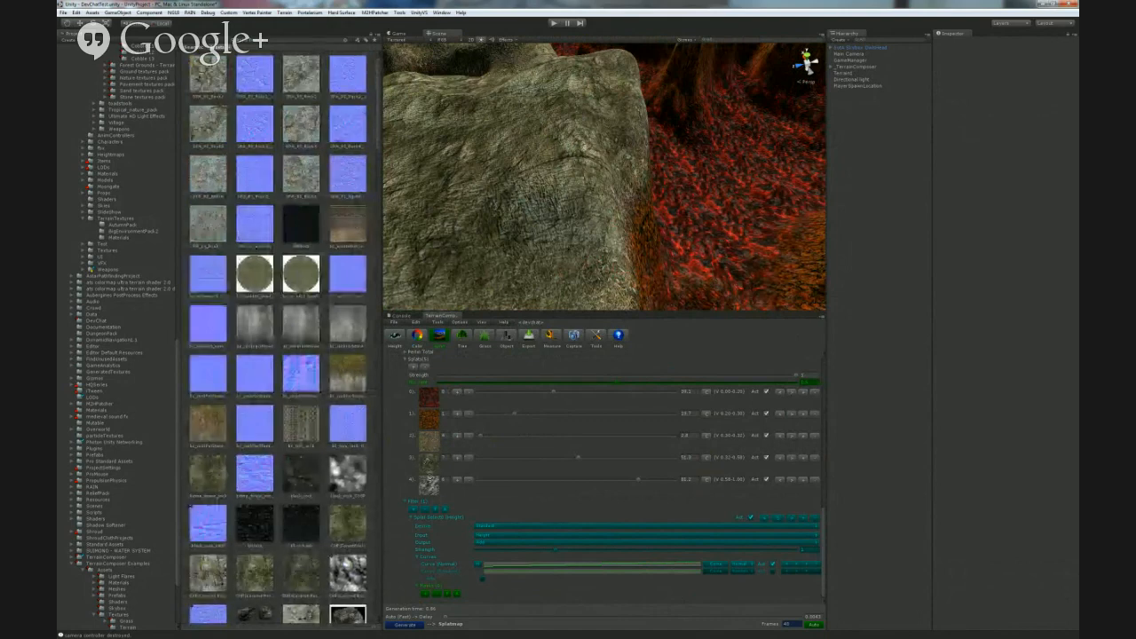
pyautogui.scroll(5, 436, 456)
pyautogui.scroll(5, 436, 456)
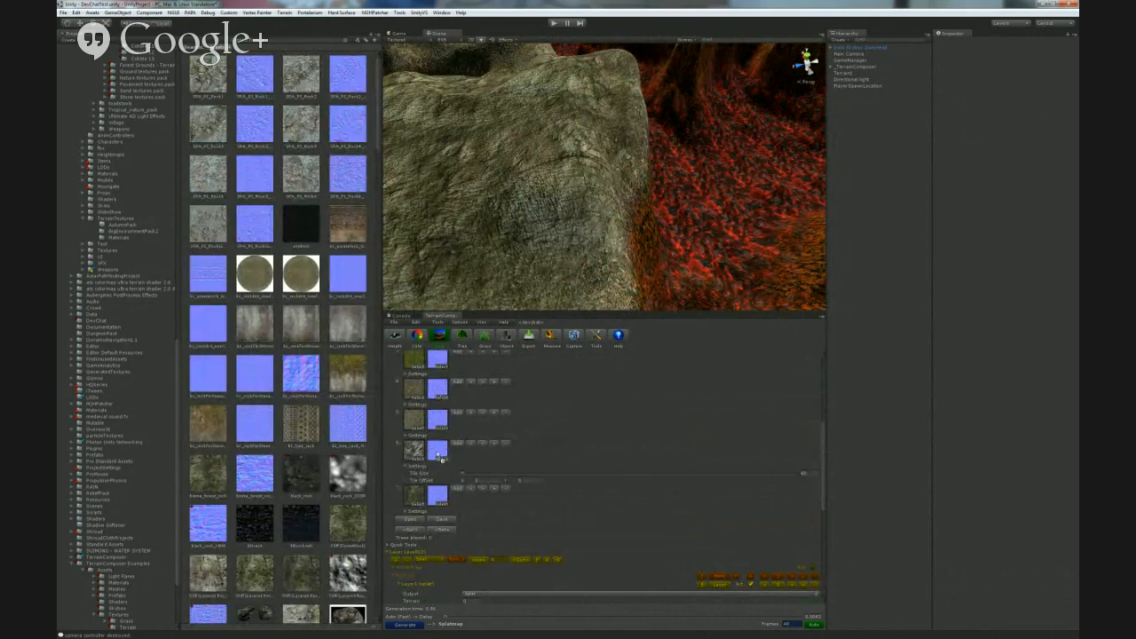
pyautogui.moveTo(420, 424)
pyautogui.mouseDown()
pyautogui.moveTo(421, 447)
pyautogui.moveTo(421, 425)
pyautogui.mouseUp()
pyautogui.click(444, 531)
# - Assign the black rock texture to the fourth splat and remove the sandy third splat from the splat layer
pyautogui.scroll(1, 480, 452)
pyautogui.scroll(-8, 417, 488)
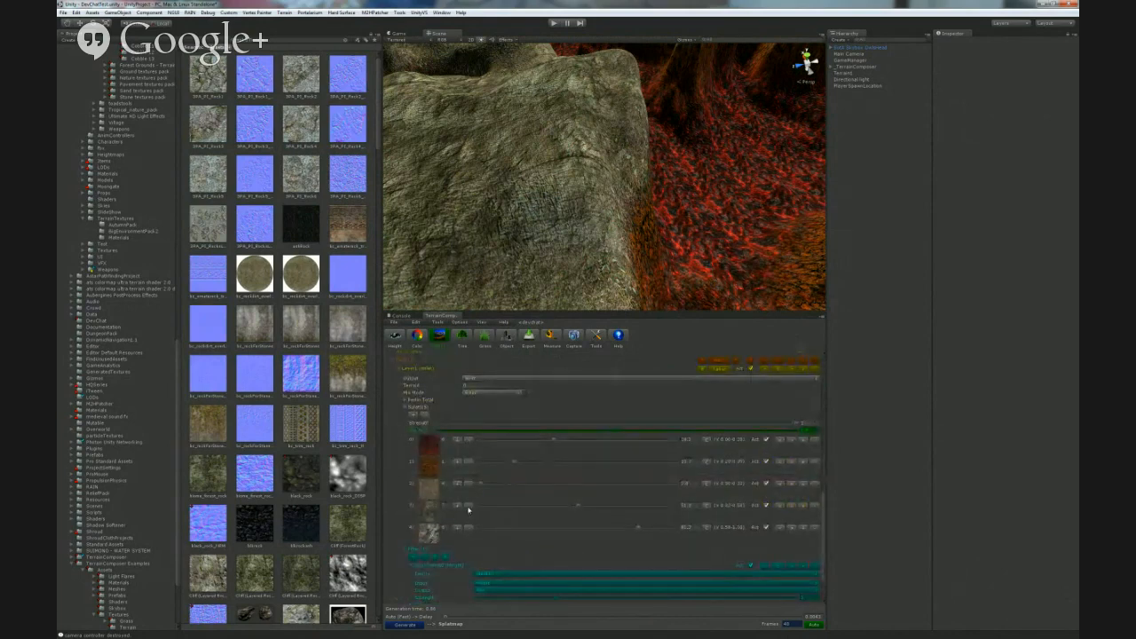
pyautogui.click(469, 506)
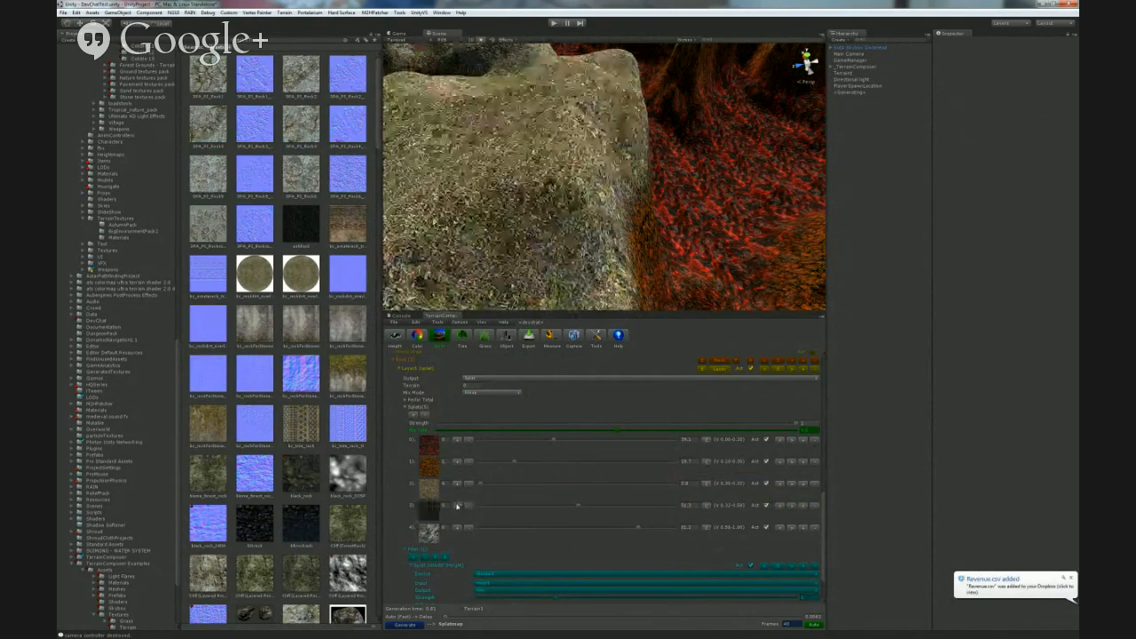
pyautogui.moveTo(544, 243); pyautogui.dragTo(761, 230, button='right')
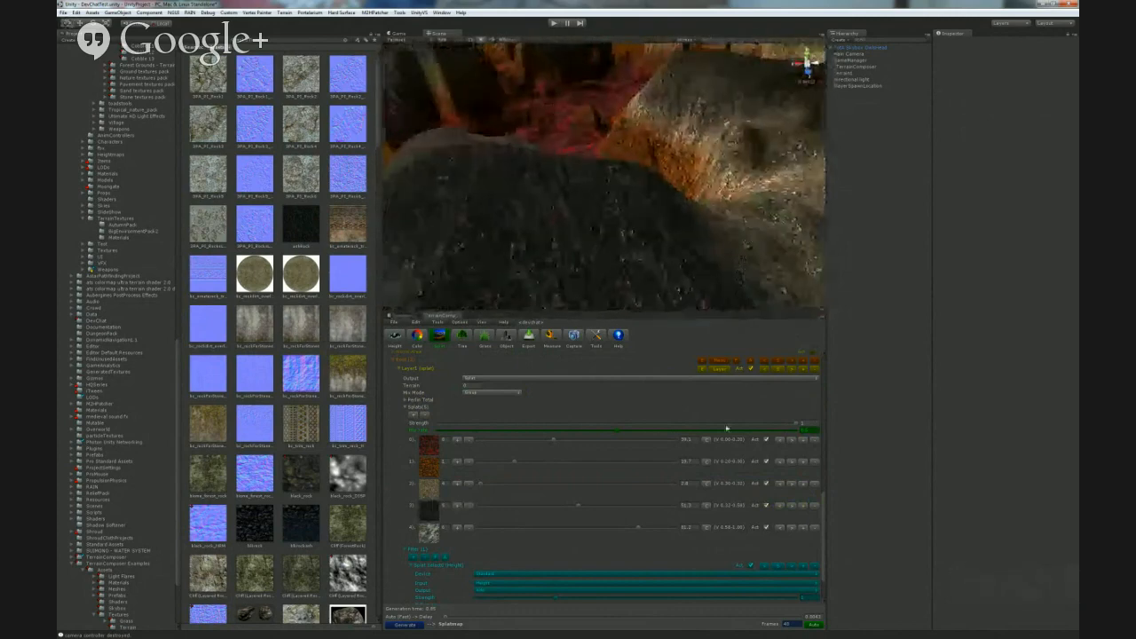
pyautogui.click(815, 484)
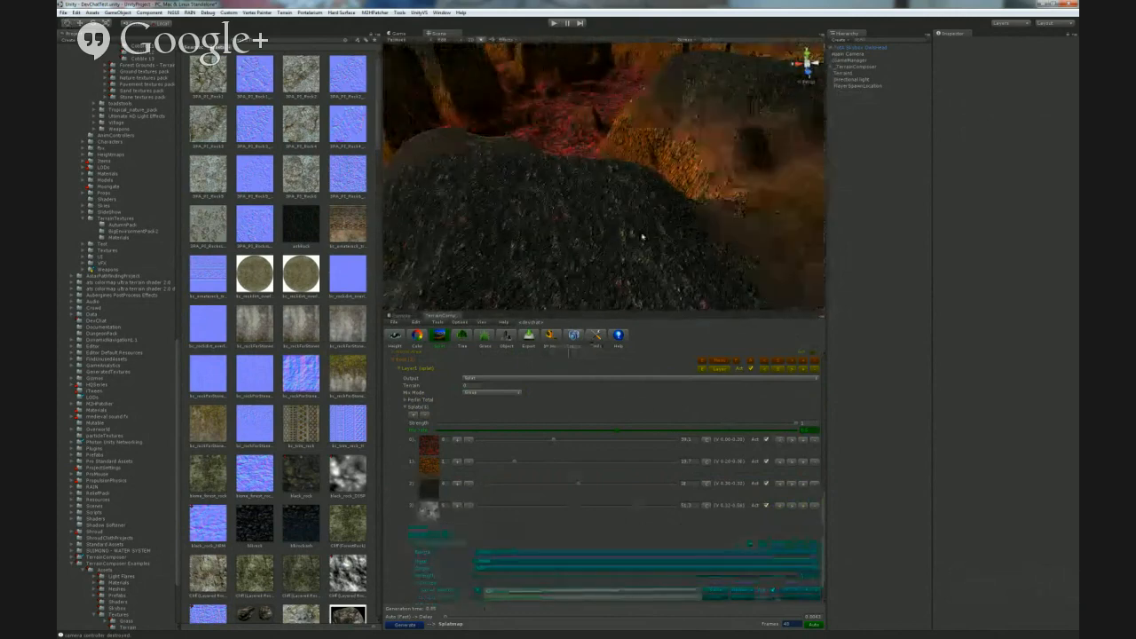
# - Examine how the black rock, orange rock and red lava blend across the canyons and plateaus
pyautogui.moveTo(642, 239); pyautogui.dragTo(577, 225, button='right')
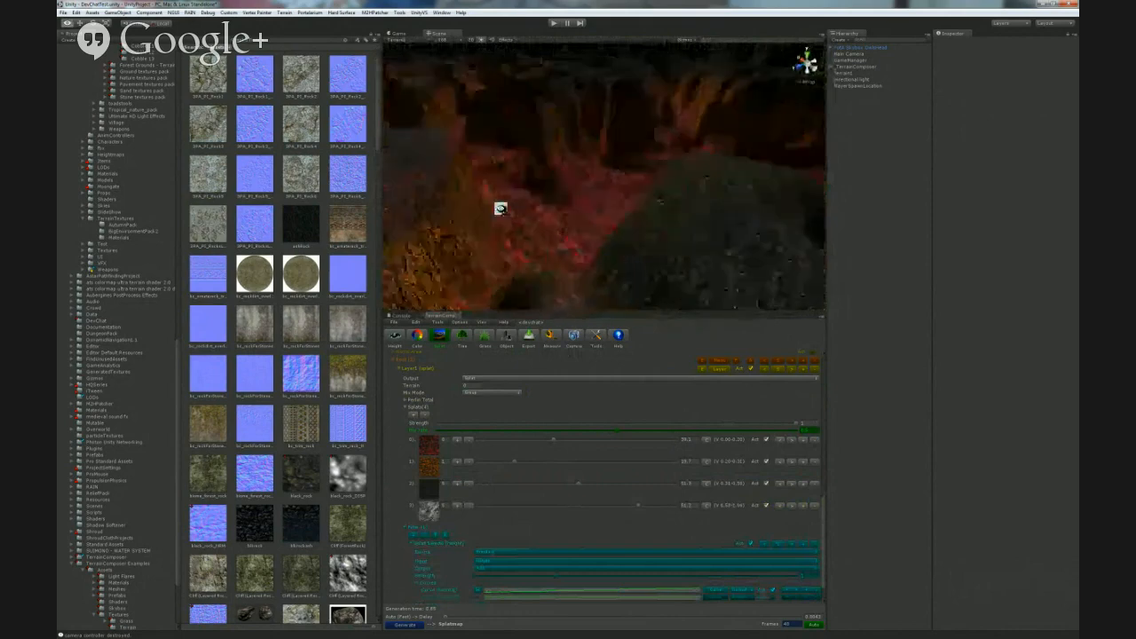
pyautogui.moveTo(635, 255); pyautogui.dragTo(562, 237, button='right')
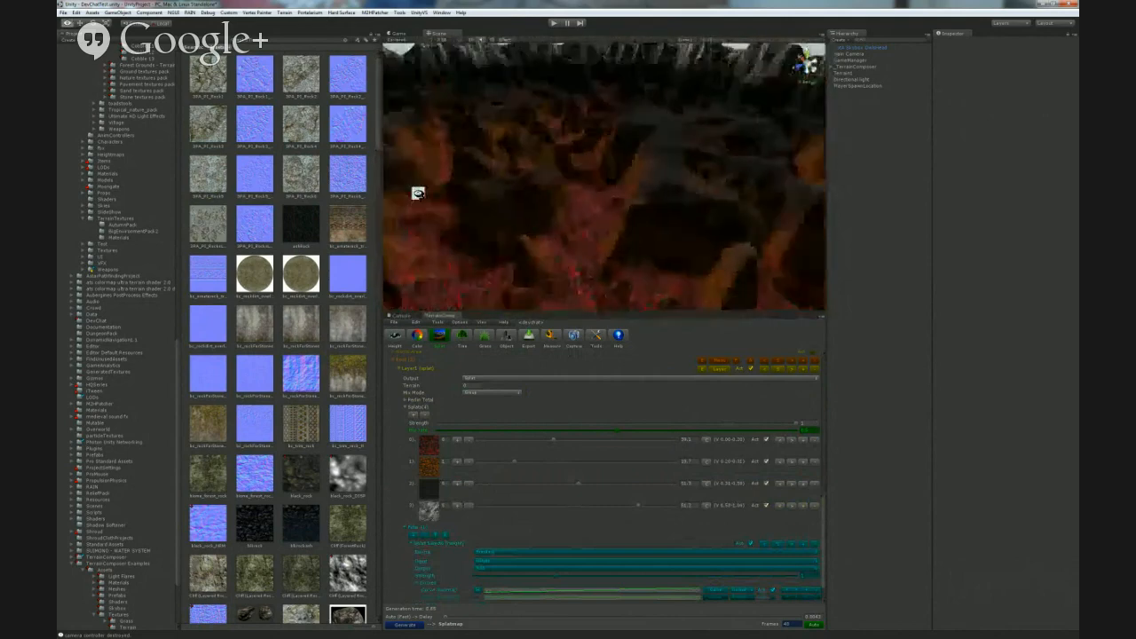
pyautogui.moveTo(348, 216); pyautogui.dragTo(310, 226, button='right')
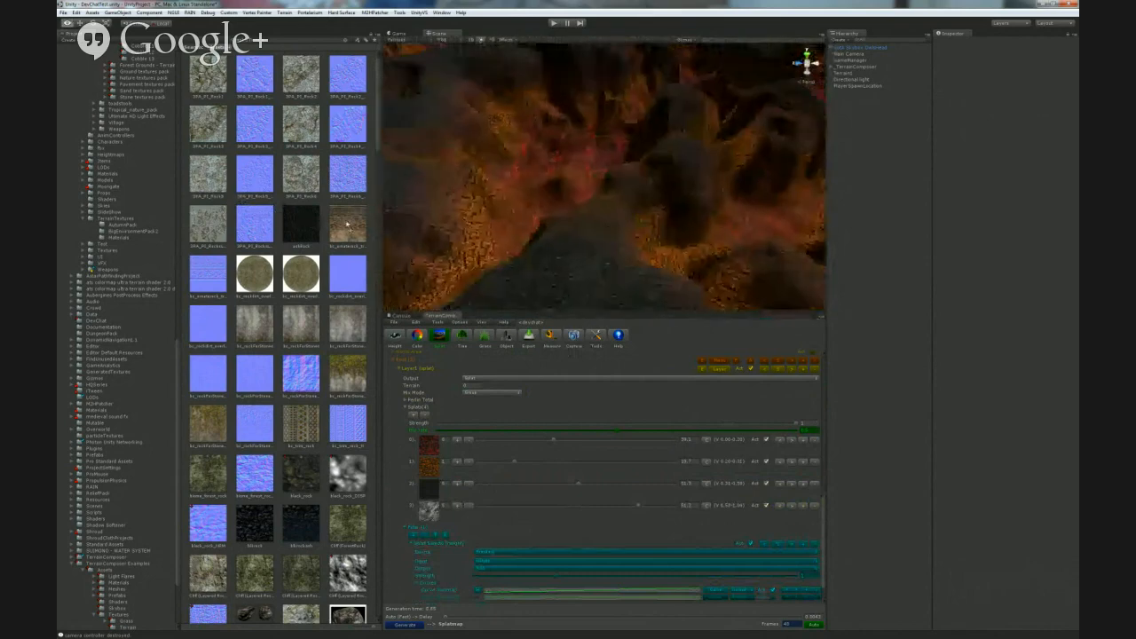
pyautogui.moveTo(586, 205); pyautogui.dragTo(494, 293, button='right')
pyautogui.moveTo(561, 206); pyautogui.dragTo(625, 184, button='right')
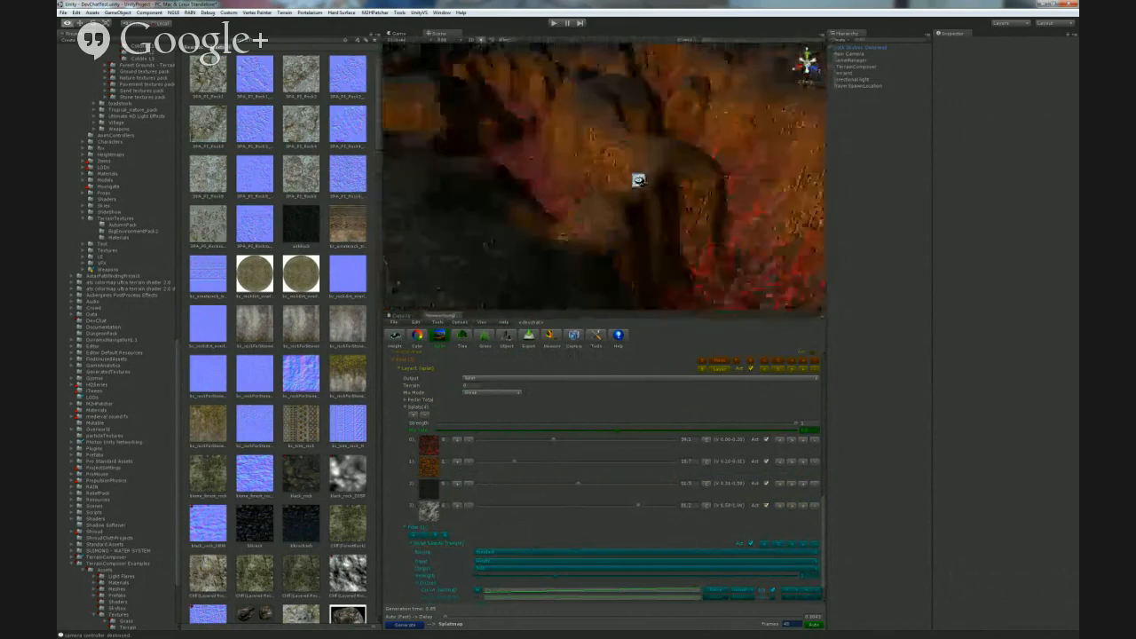
# - Check the heightmap filter's curve, close it, and view the black rock plateau towards the distant cliffs
pyautogui.click(395, 336)
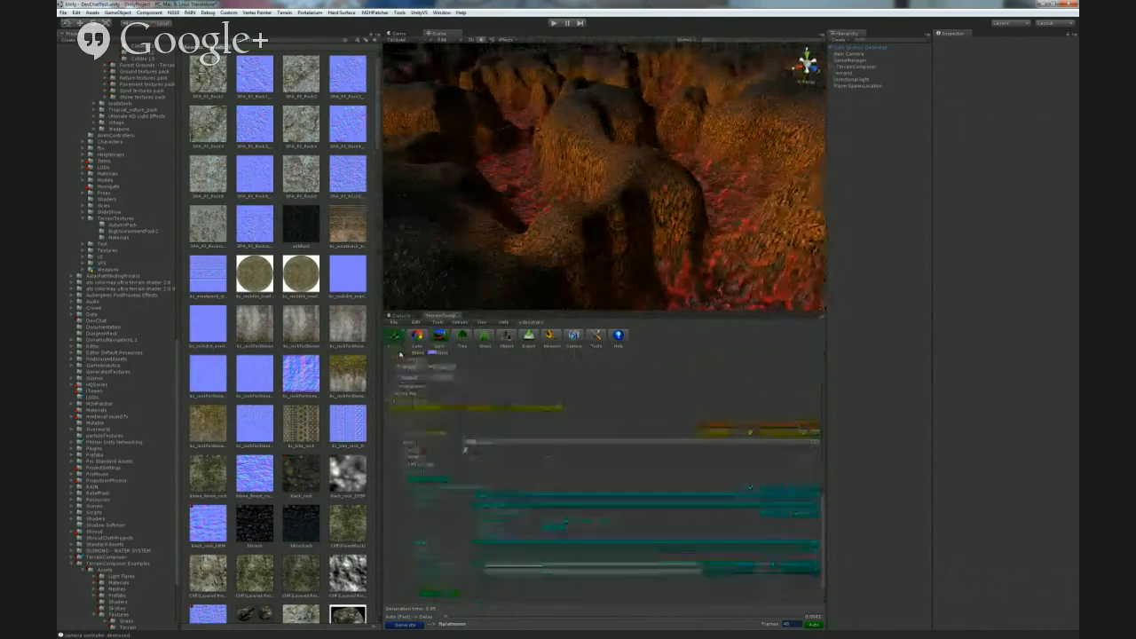
pyautogui.click(524, 566)
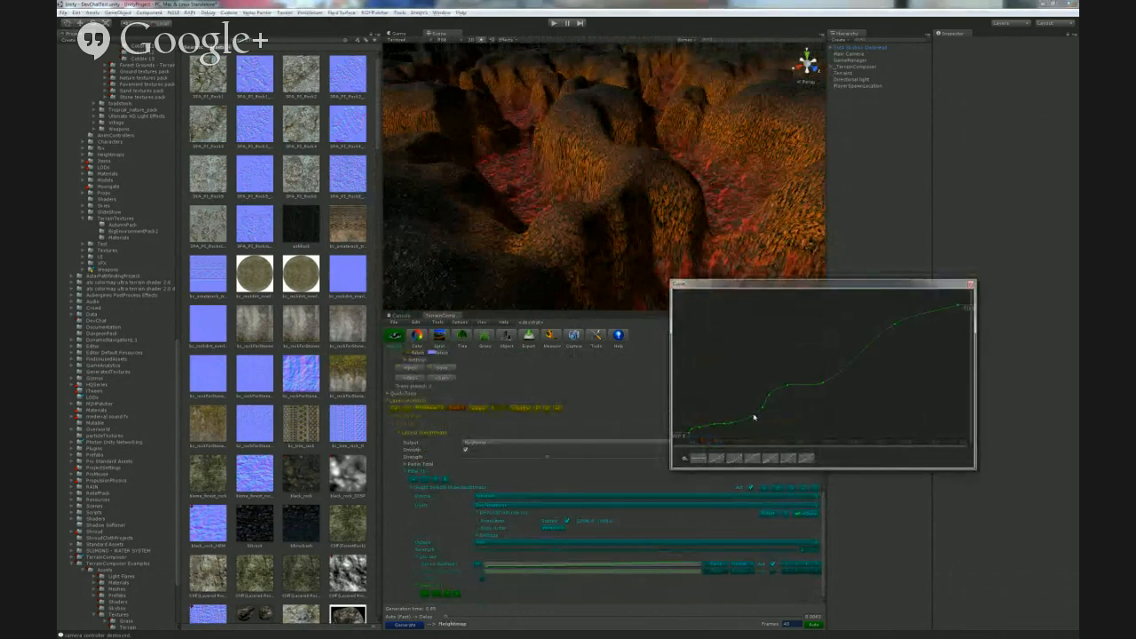
pyautogui.click(619, 195)
pyautogui.moveTo(616, 208); pyautogui.dragTo(649, 179, button='right')
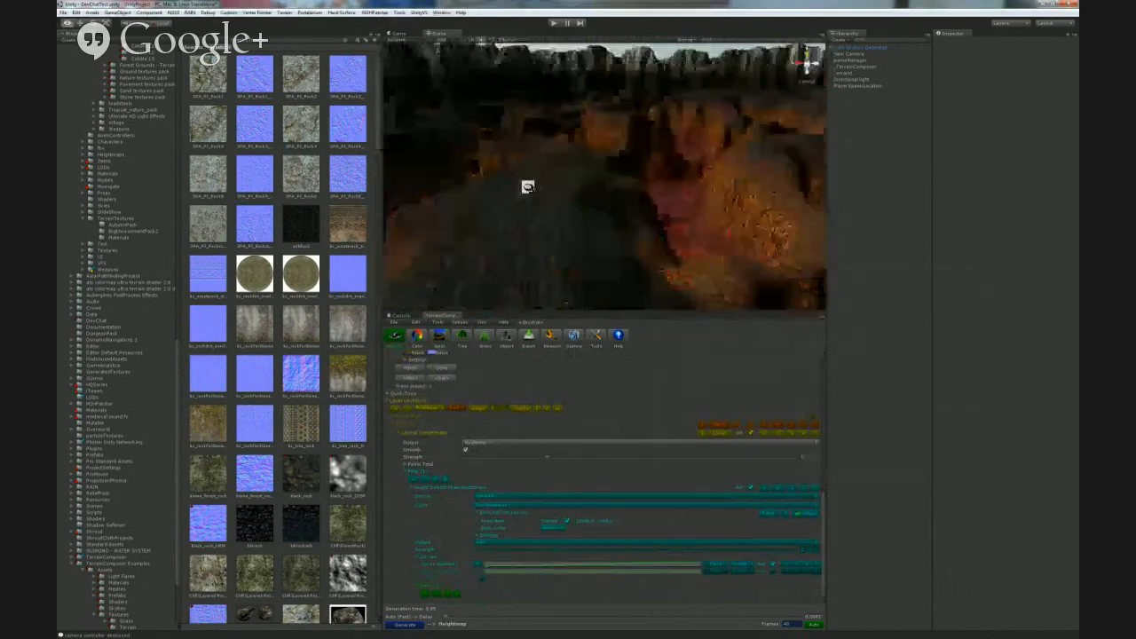
pyautogui.moveTo(468, 175); pyautogui.dragTo(624, 172, button='right')
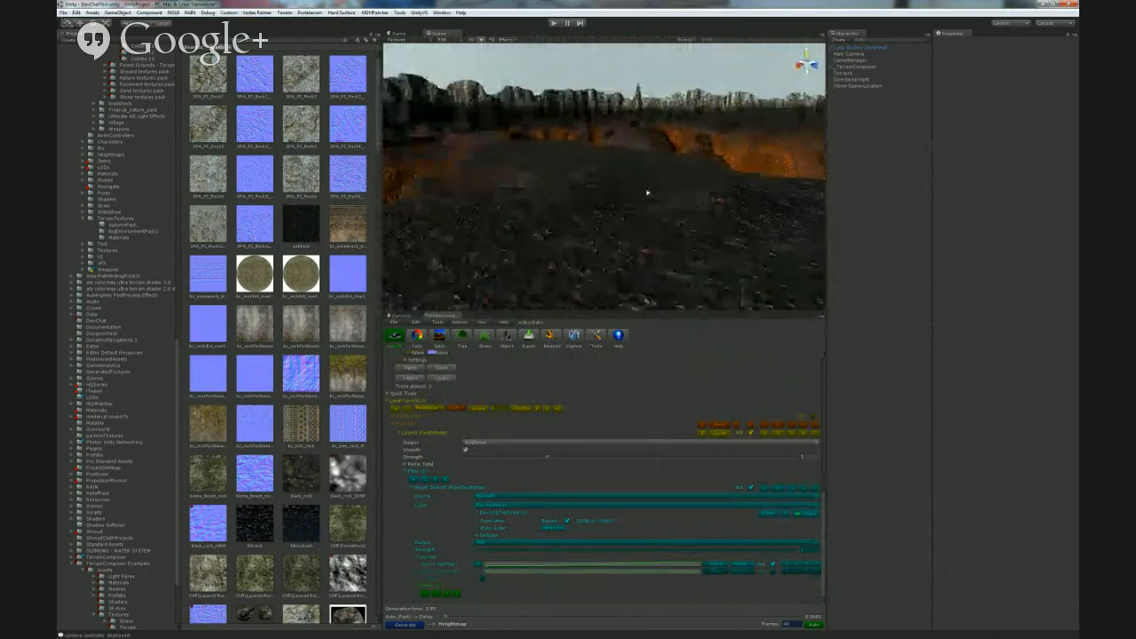
# - Switch to the tree output and load a saved tree preset into the terrain's tree list
pyautogui.click(464, 338)
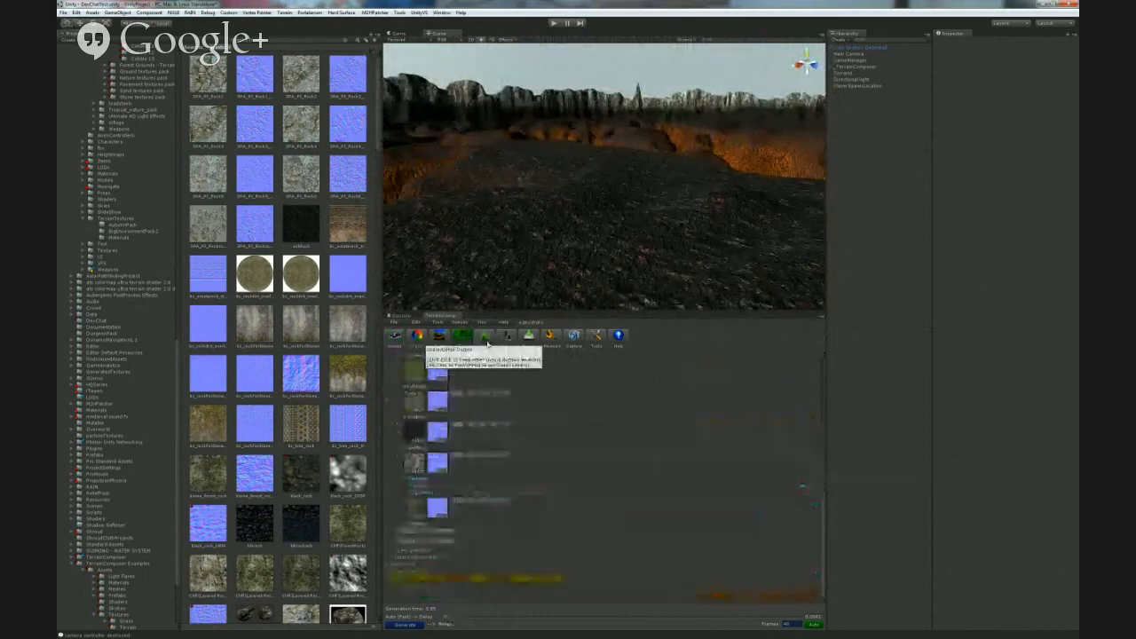
pyautogui.scroll(5, 559, 419)
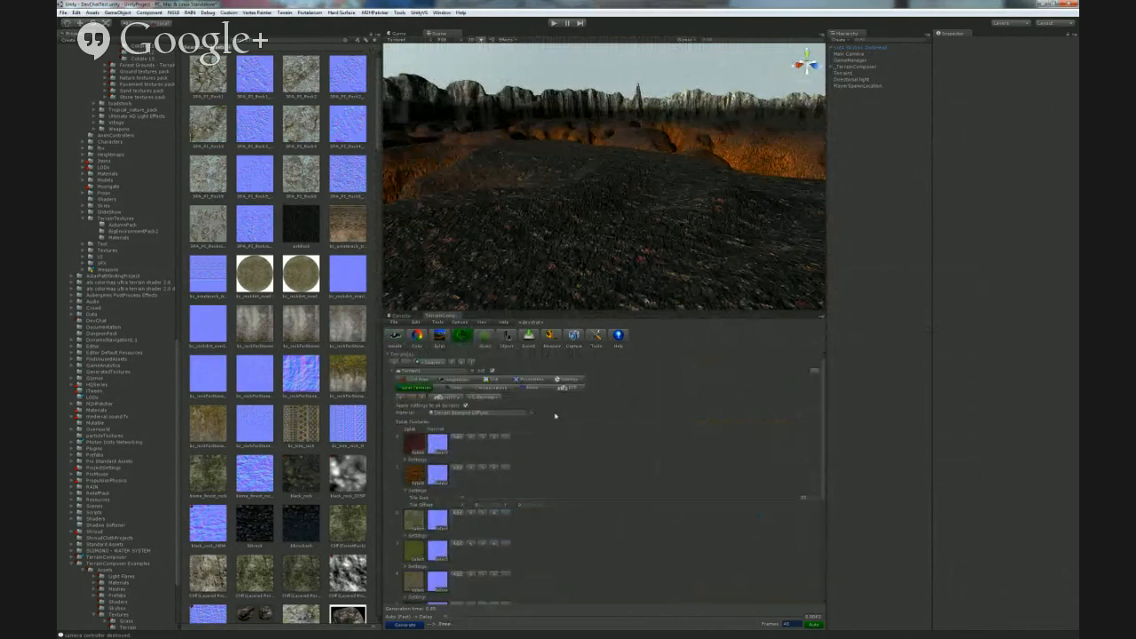
pyautogui.click(456, 388)
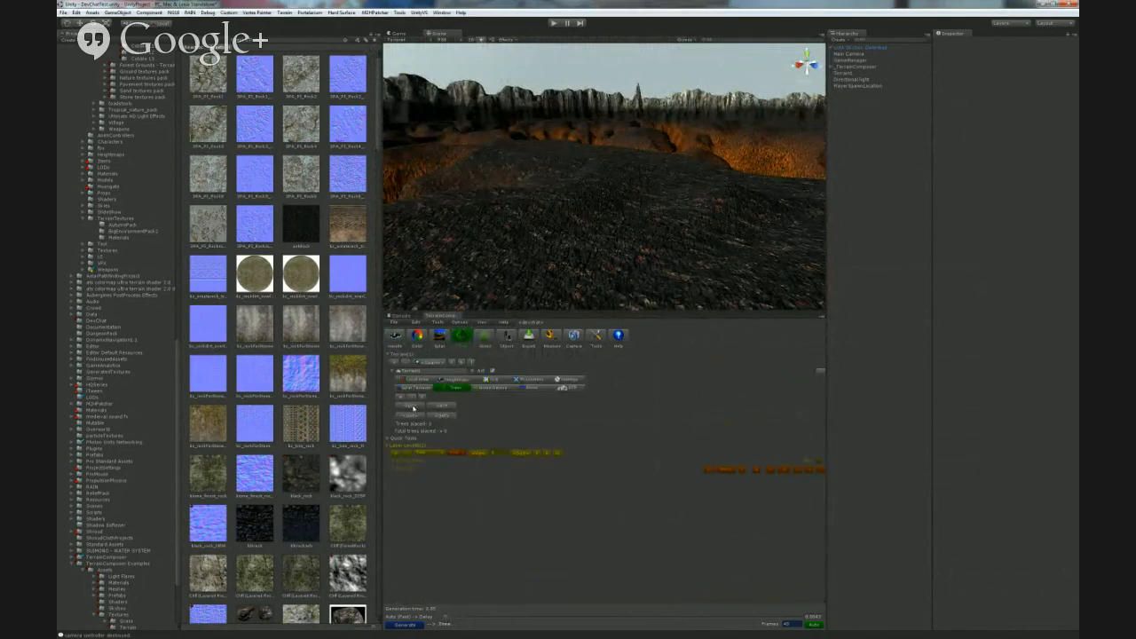
pyautogui.click(411, 406)
pyautogui.doubleClick(186, 72)
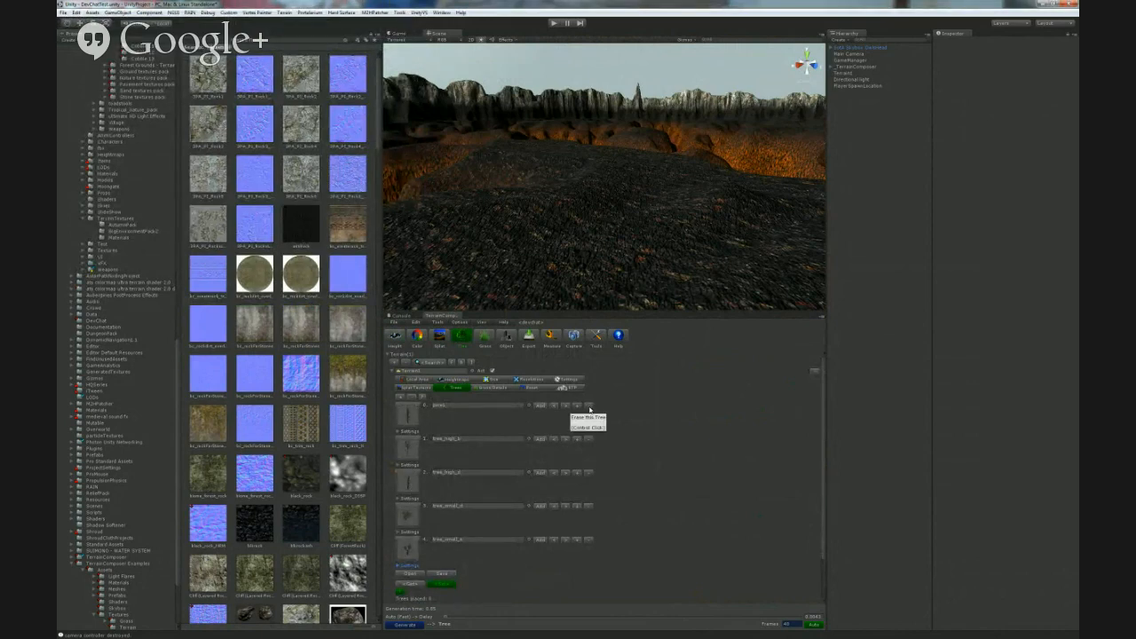
# - Erase the first two trees from the terrain's tree list and apply the remaining trees to the terrain
pyautogui.keyDown('ctrl'); pyautogui.click(589, 406); pyautogui.keyUp('ctrl')
pyautogui.keyDown('ctrl'); pyautogui.click(589, 407); pyautogui.keyUp('ctrl')
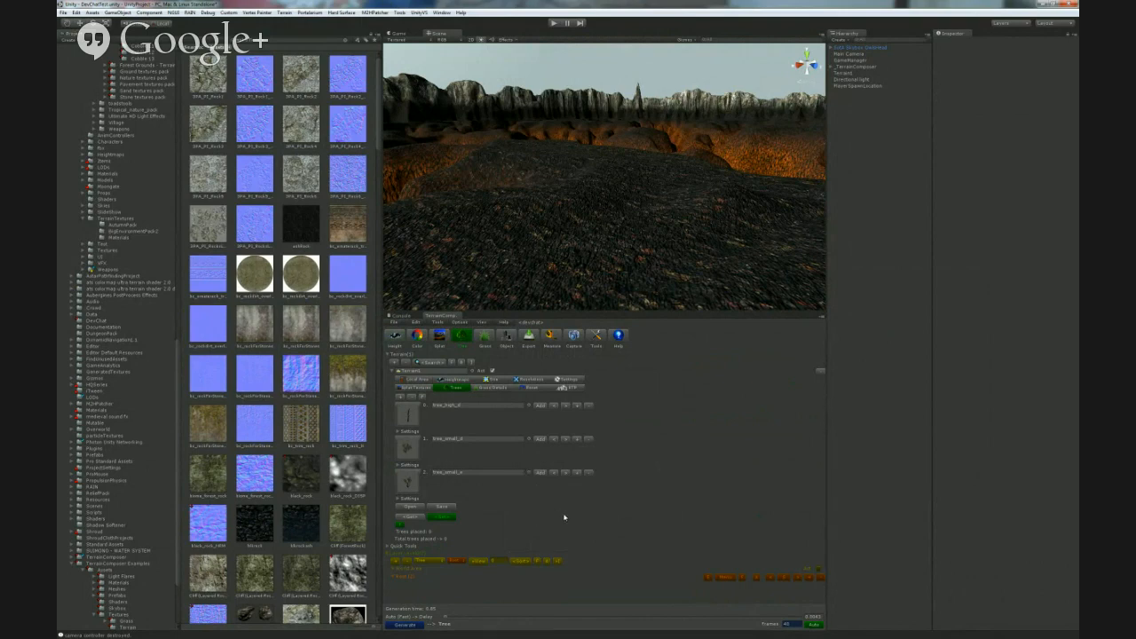
pyautogui.click(449, 518)
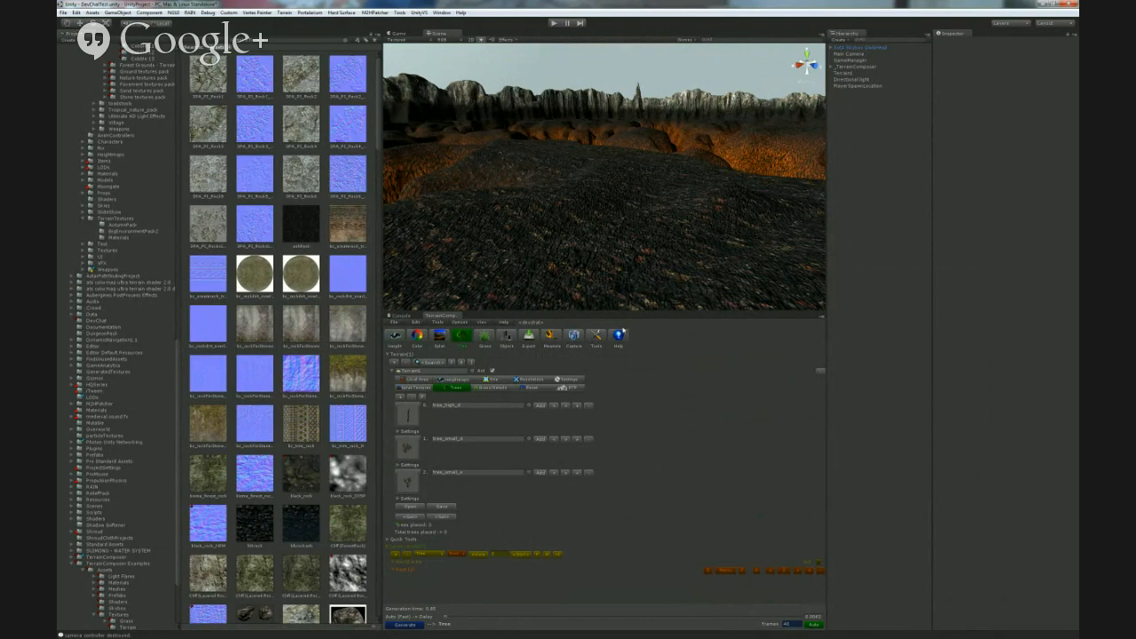
# - Add a tree layer with a tall and a small tree, and generate the trees across the terrain
pyautogui.click(396, 555)
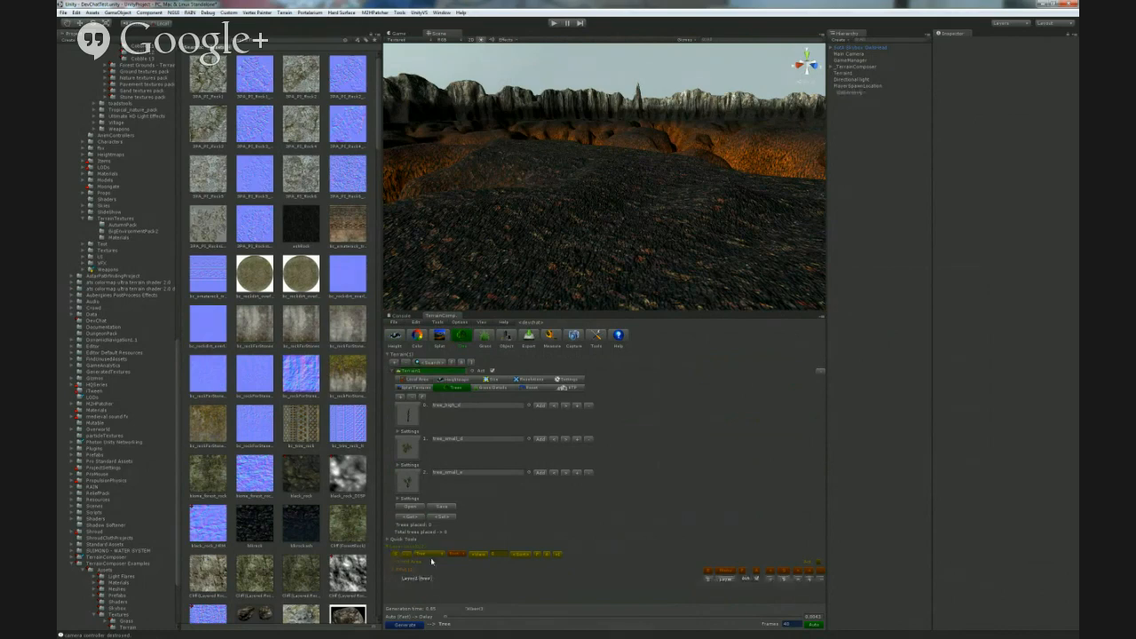
pyautogui.click(398, 580)
pyautogui.scroll(-2, 479, 533)
pyautogui.click(479, 526)
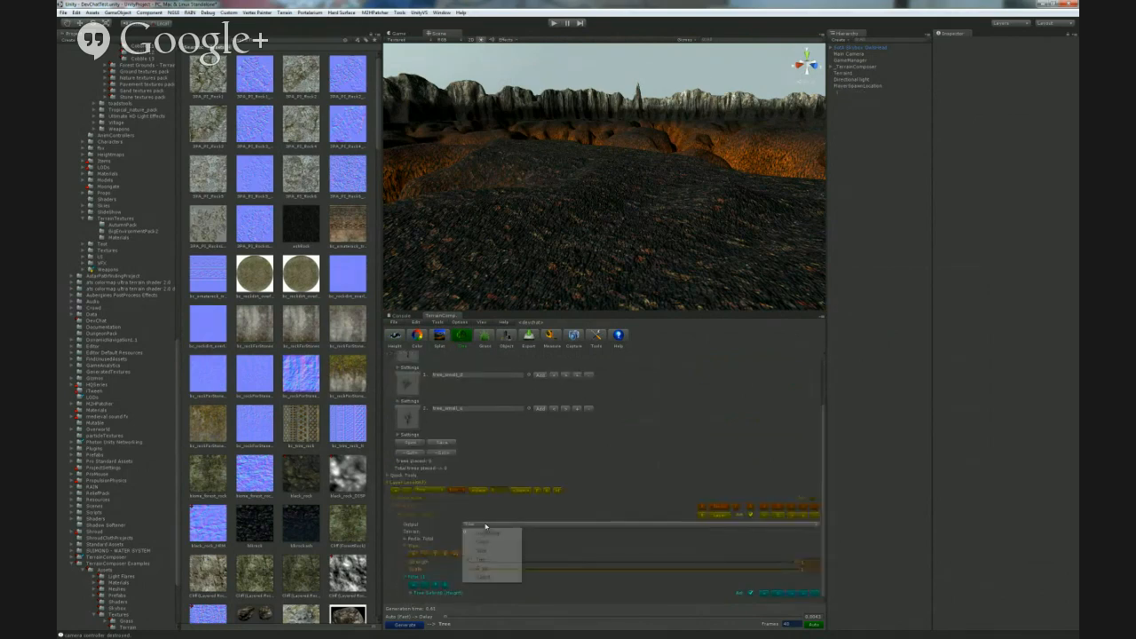
pyautogui.click(701, 453)
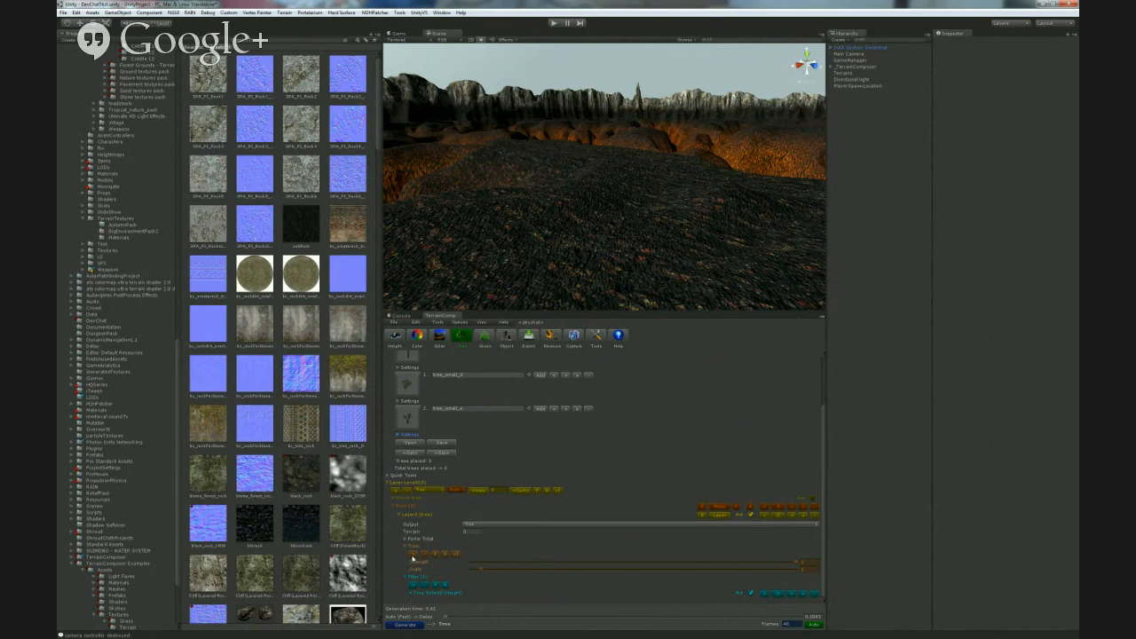
pyautogui.click(413, 554)
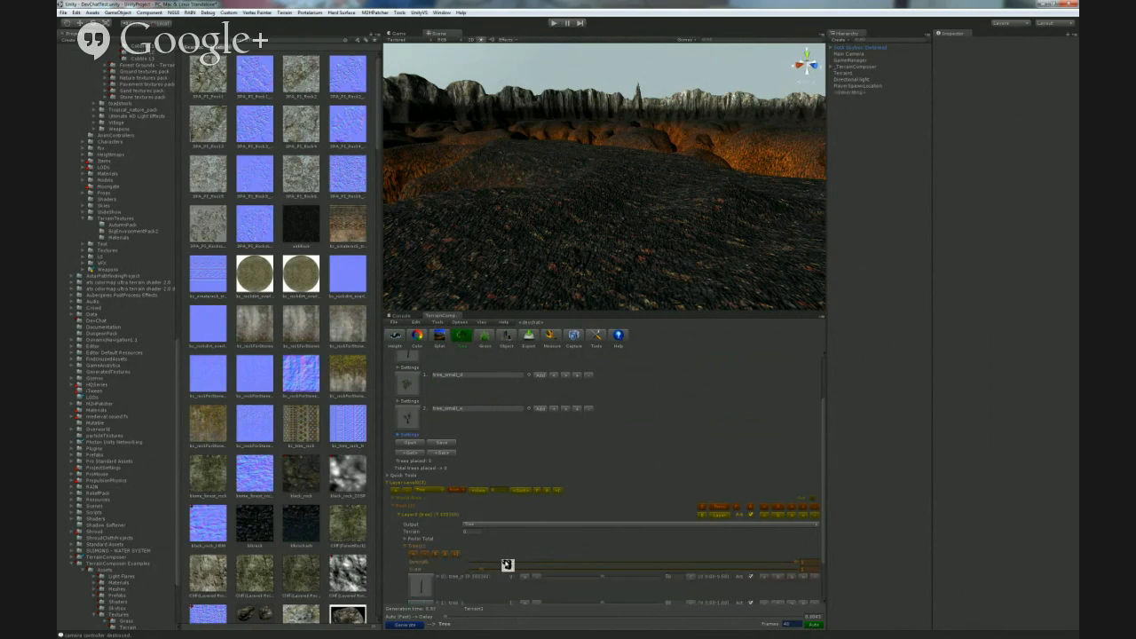
pyautogui.scroll(-2, 497, 551)
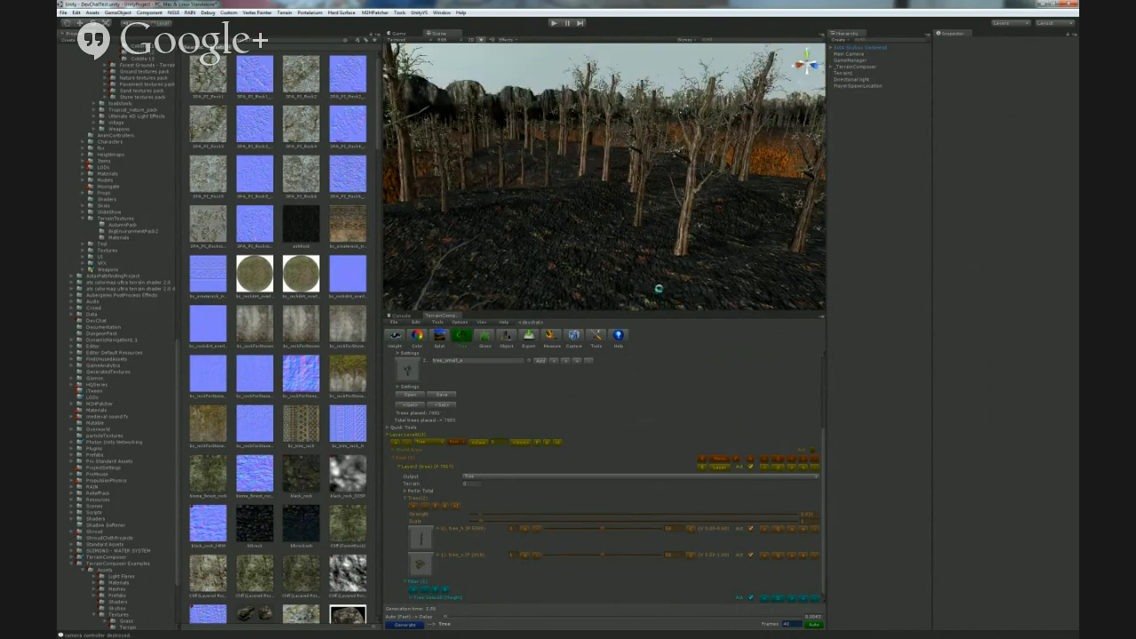
# - View the generated trees from above, expand the tree layer's filter, and review its available input types
pyautogui.moveTo(583, 244); pyautogui.dragTo(633, 287, button='right')
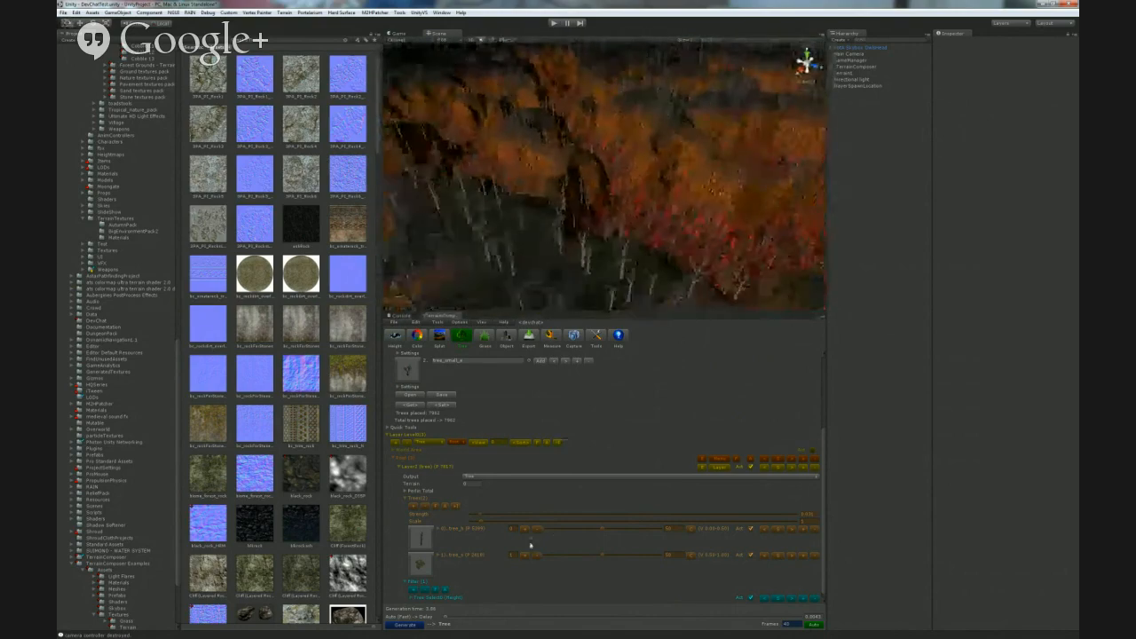
pyautogui.scroll(-1, 523, 525)
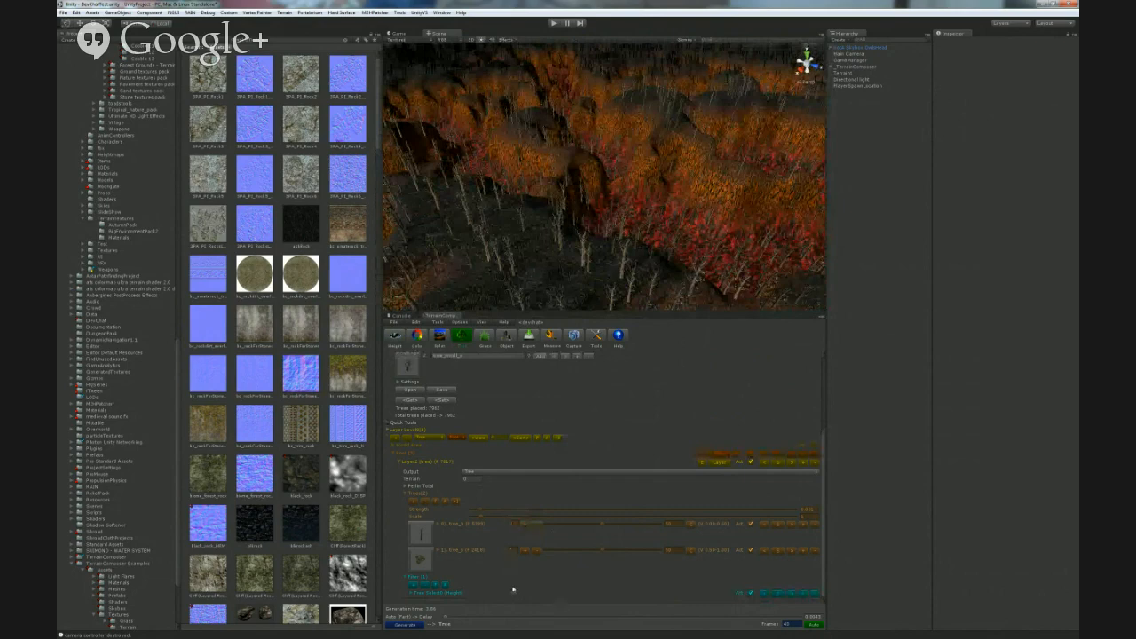
pyautogui.click(416, 593)
pyautogui.scroll(-3, 497, 577)
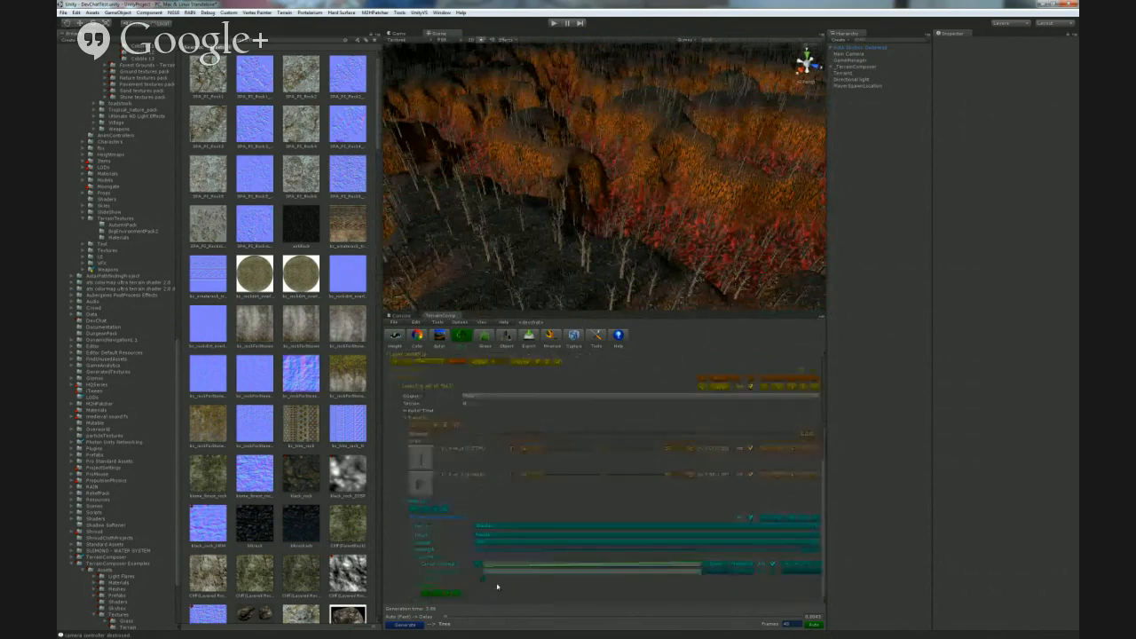
pyautogui.click(492, 537)
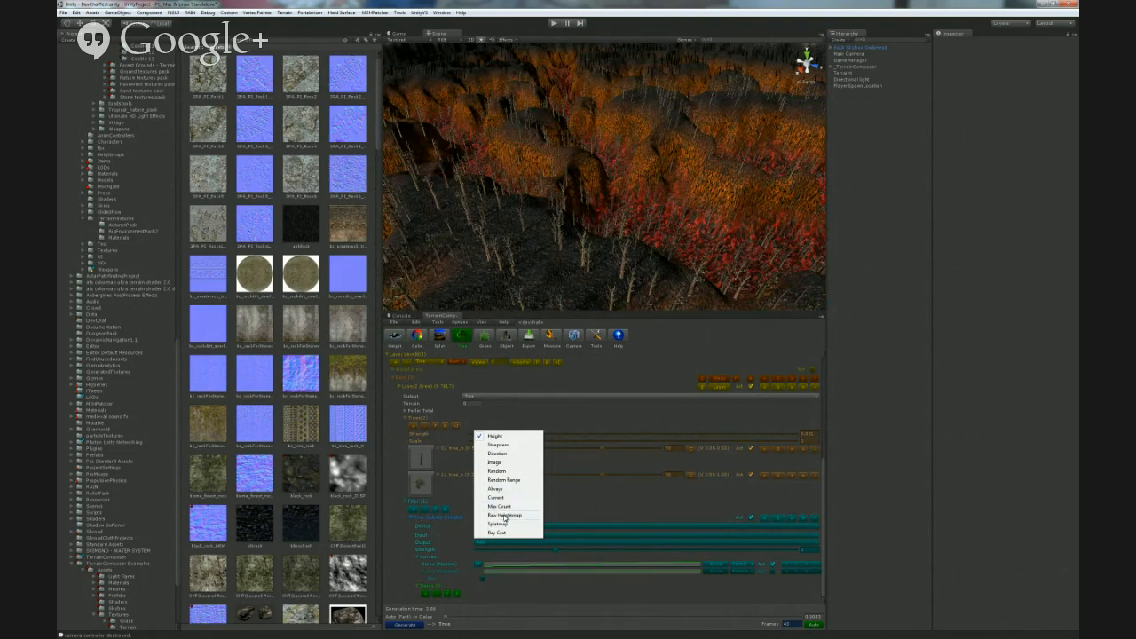
pyautogui.click(911, 435)
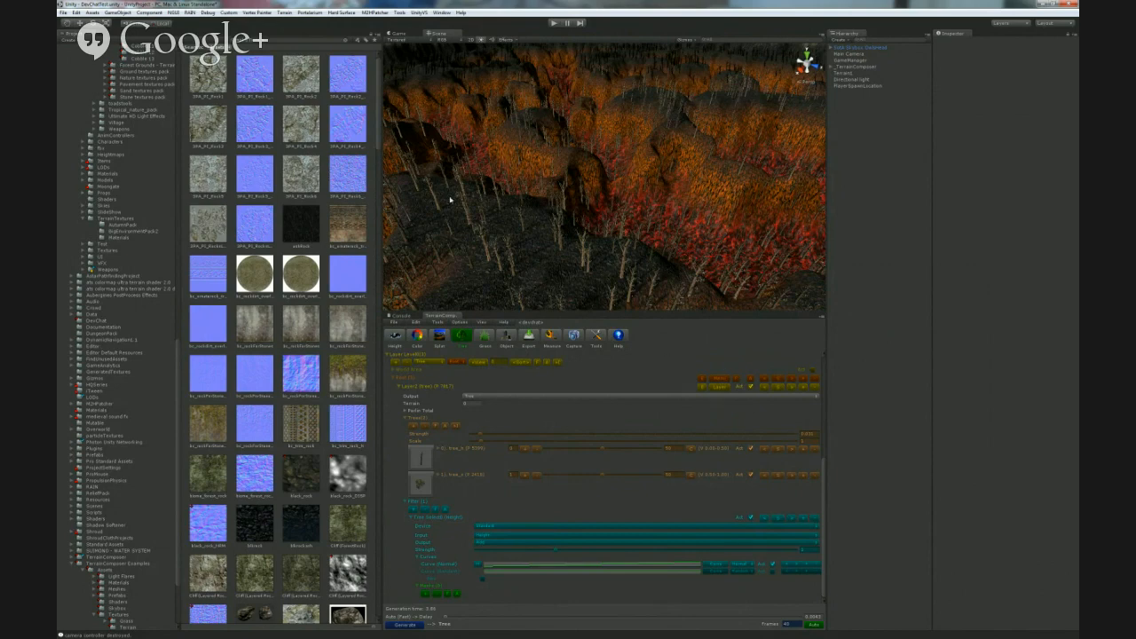
# - Switch to L3DT to view the terrain's greyscale heightmap
pyautogui.hotkey('alt', 'Tab')
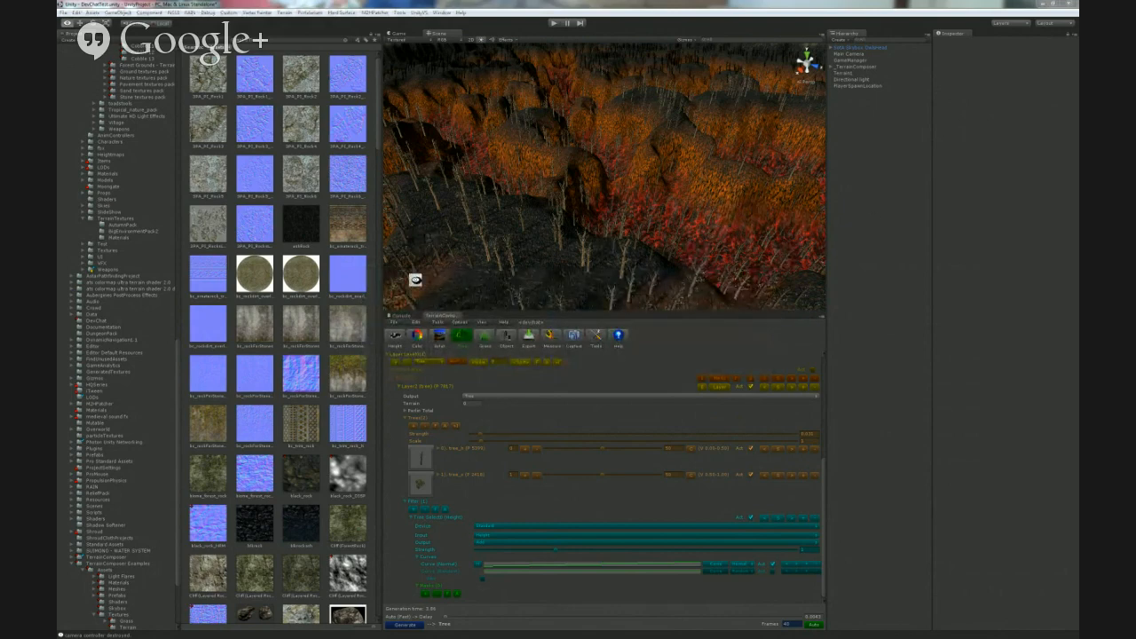
pyautogui.hotkey('alt', 'Tab')
pyautogui.hotkey('alt', 'Tab')
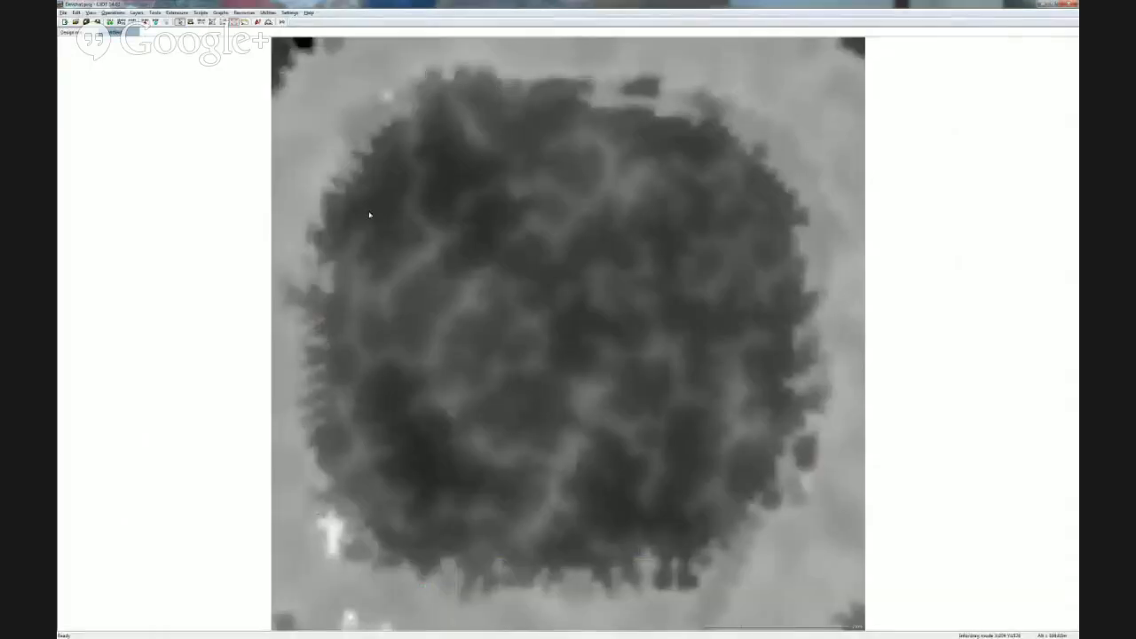
# - Export the heightmap layer as a PNG named Heightmapmask into the Unity project's DevChat assets folder
pyautogui.click(113, 12)
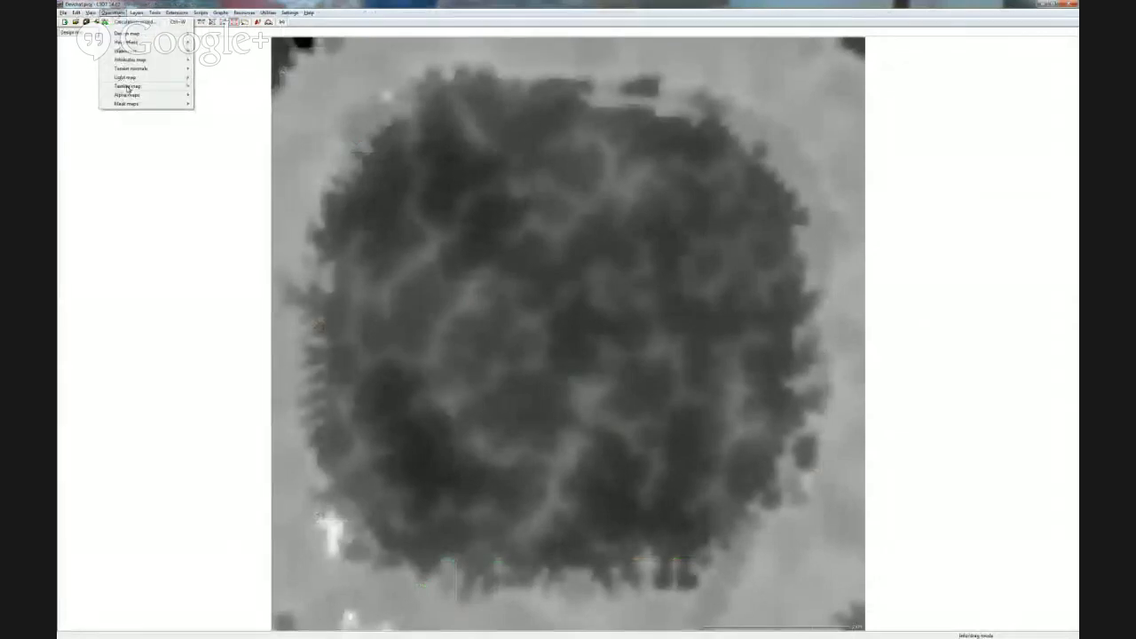
pyautogui.moveTo(75, 12)
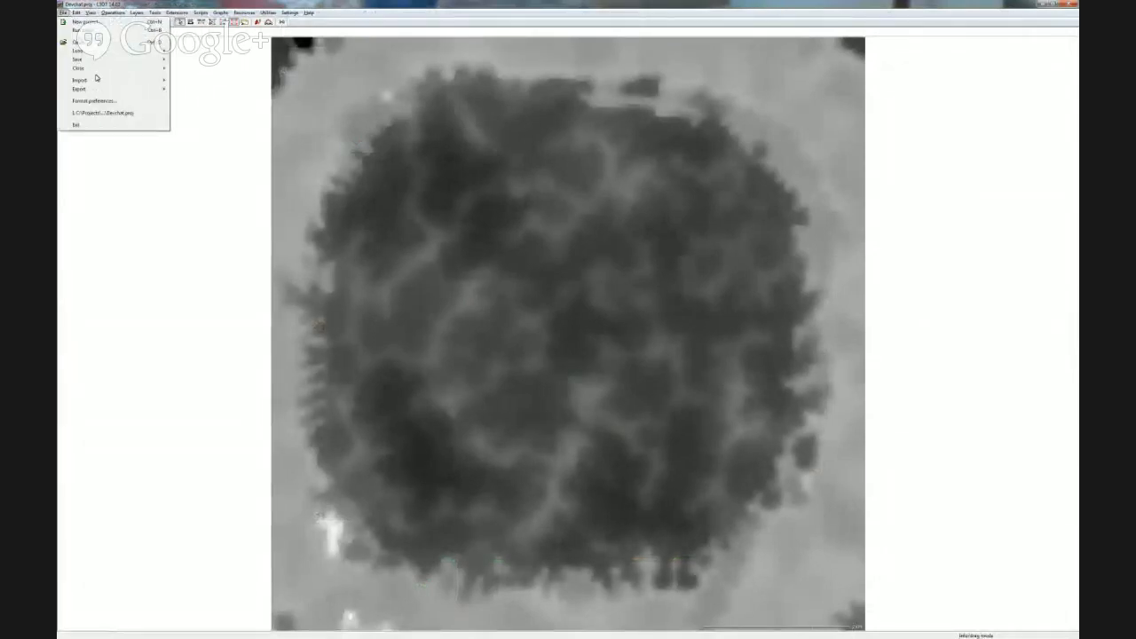
pyautogui.moveTo(121, 86)
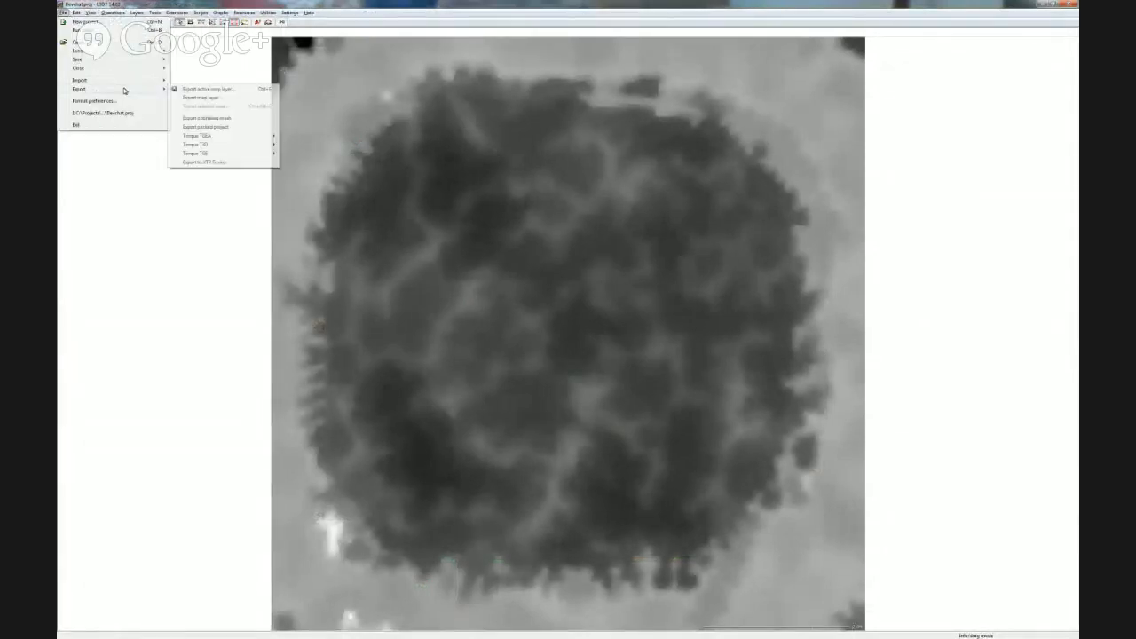
pyautogui.click(219, 93)
pyautogui.click(586, 305)
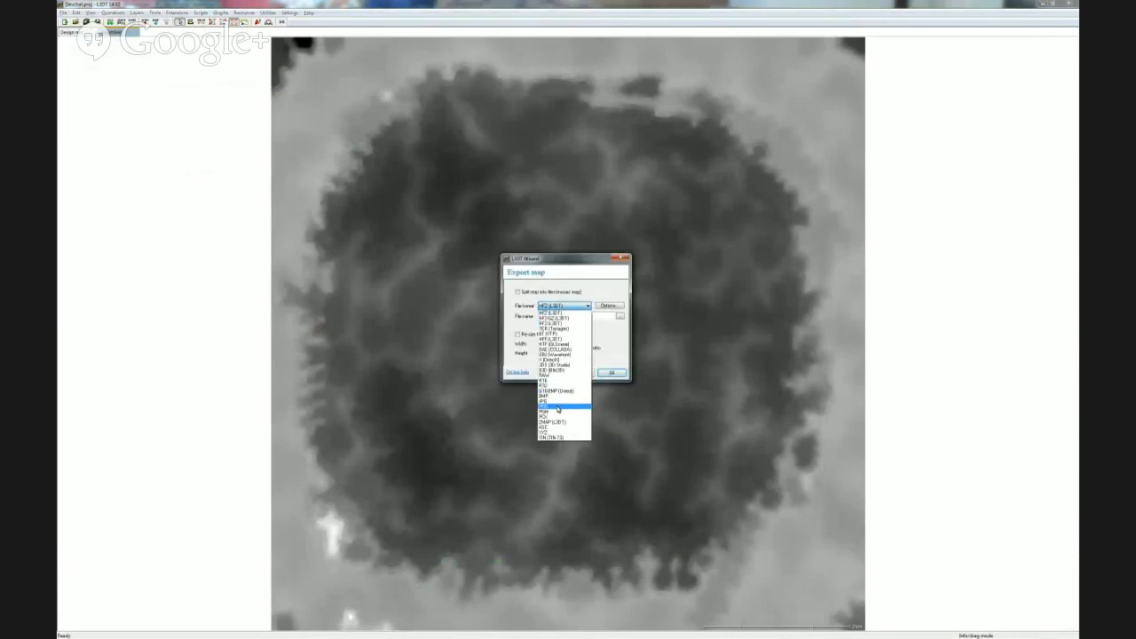
pyautogui.click(568, 407)
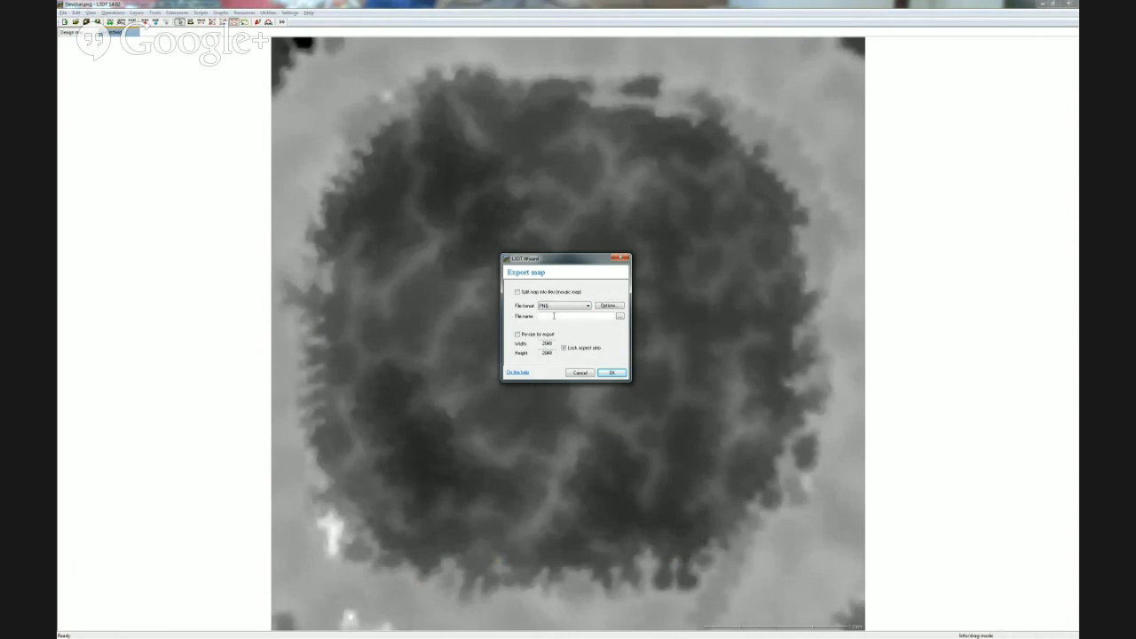
pyautogui.click(620, 316)
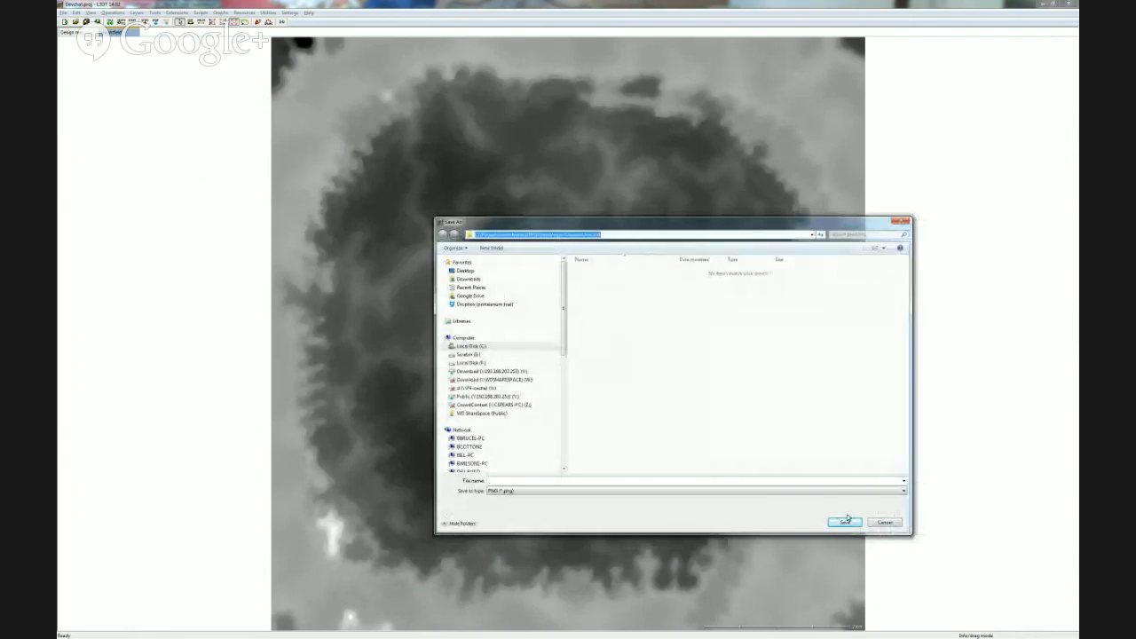
pyautogui.write('Heightmapmask')
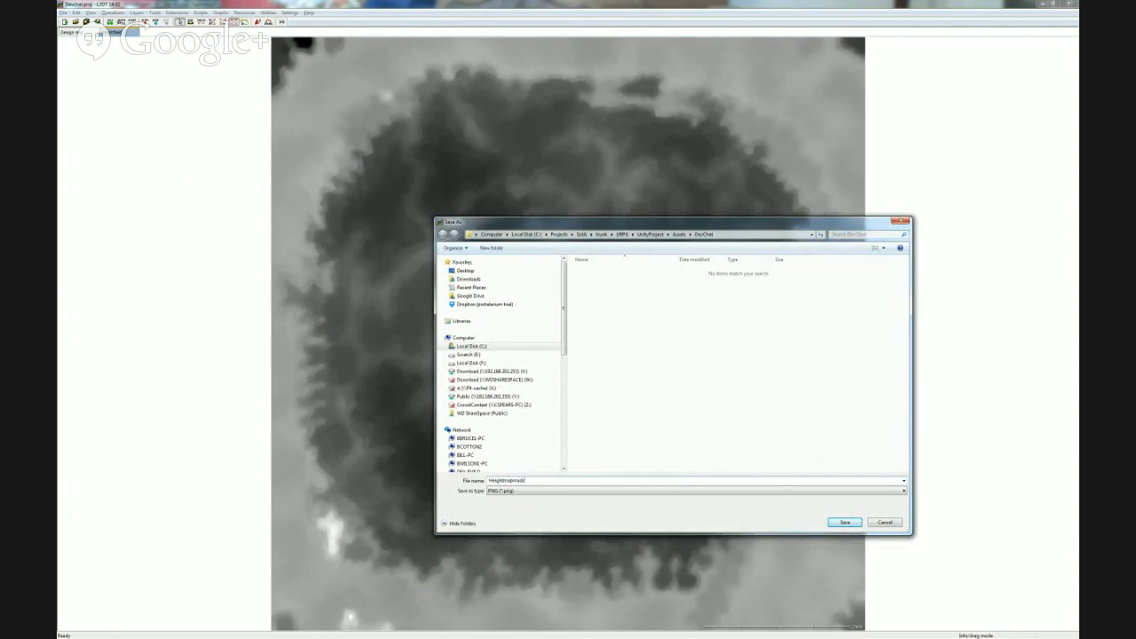
pyautogui.press('Return')
pyautogui.click(607, 373)
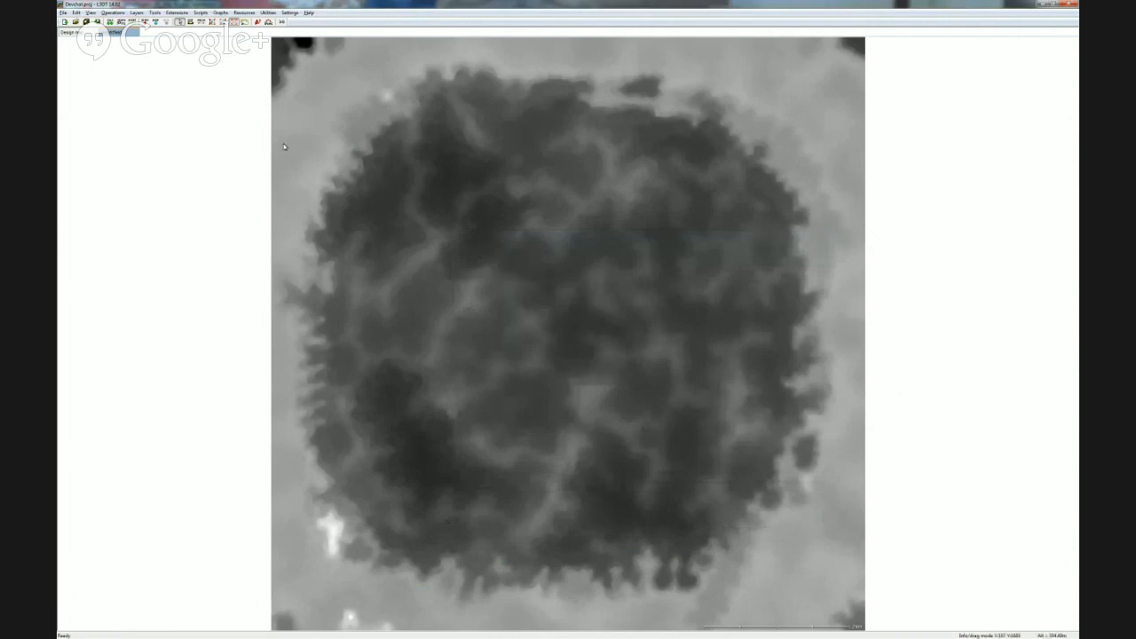
# - Switch to Unity, show the DevChat folder in Explorer, and open Heightmapmask.png maximized in Paint.NET
pyautogui.hotkey('alt', 'Tab')
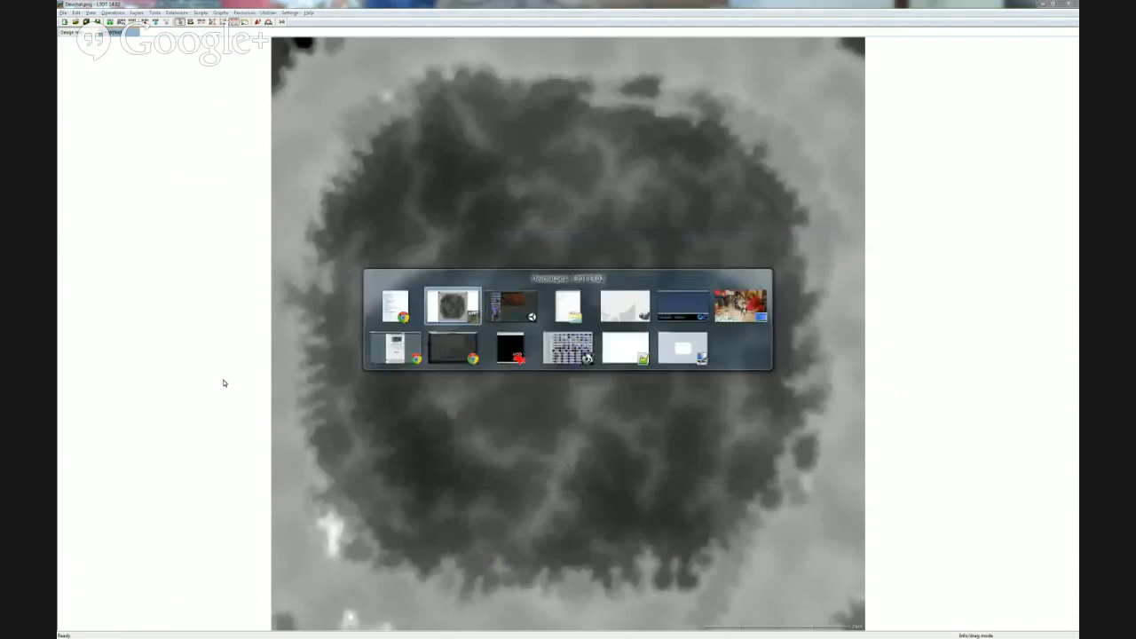
pyautogui.hotkey('alt', 'Tab')
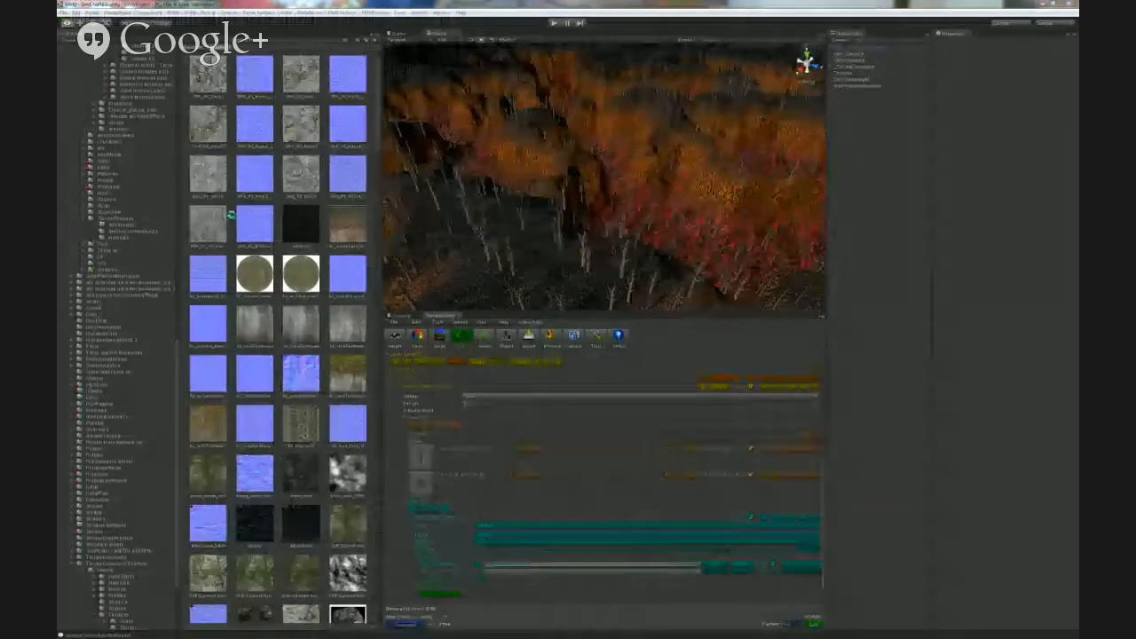
pyautogui.click(92, 320)
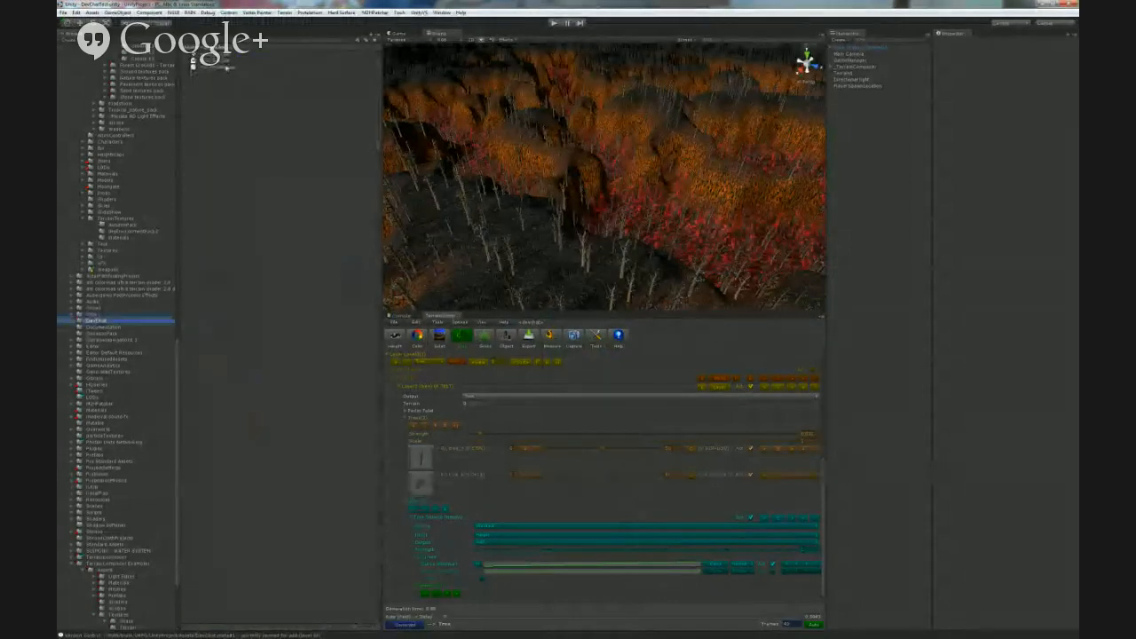
pyautogui.click(216, 55)
pyautogui.rightClick(111, 322)
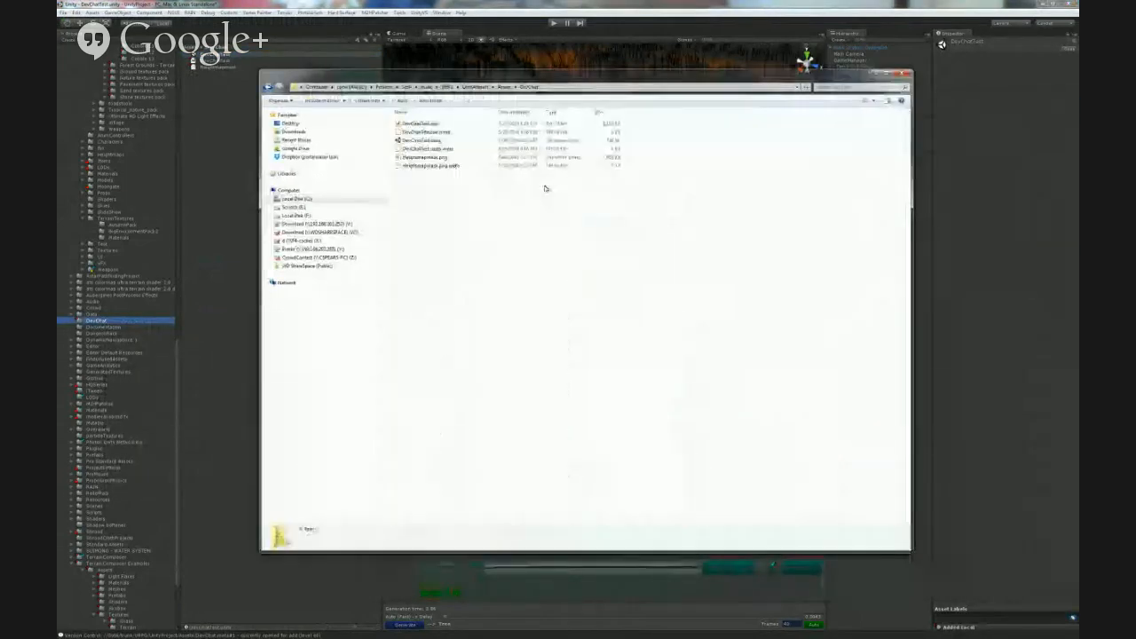
pyautogui.click(426, 158)
pyautogui.doubleClick(426, 158)
pyautogui.moveTo(794, 107); pyautogui.dragTo(432, 77)
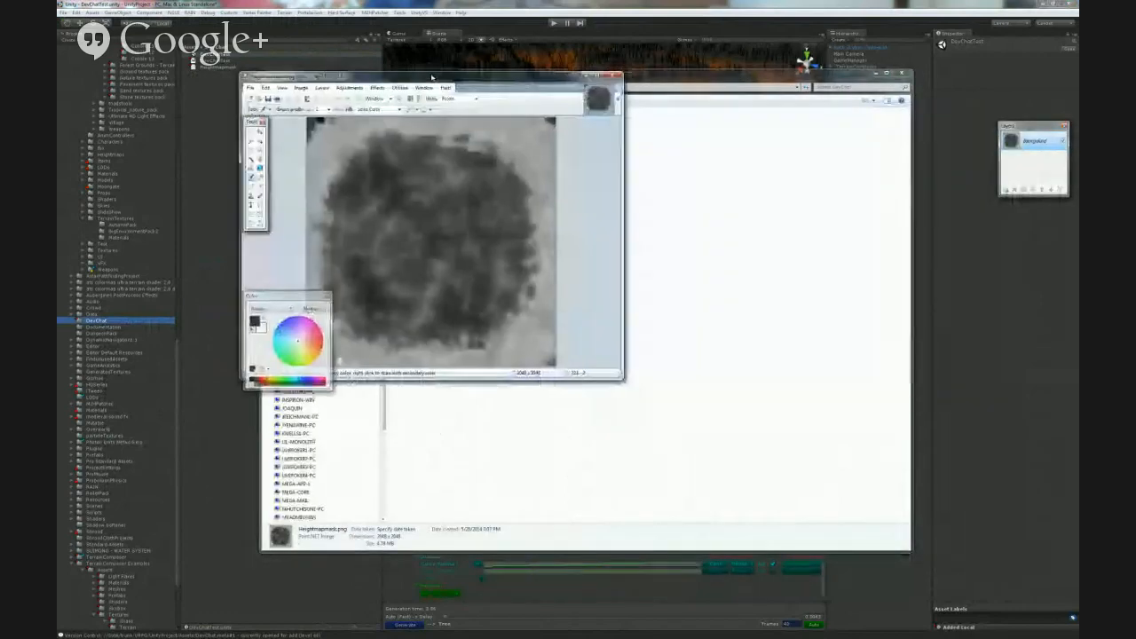
pyautogui.doubleClick(432, 77)
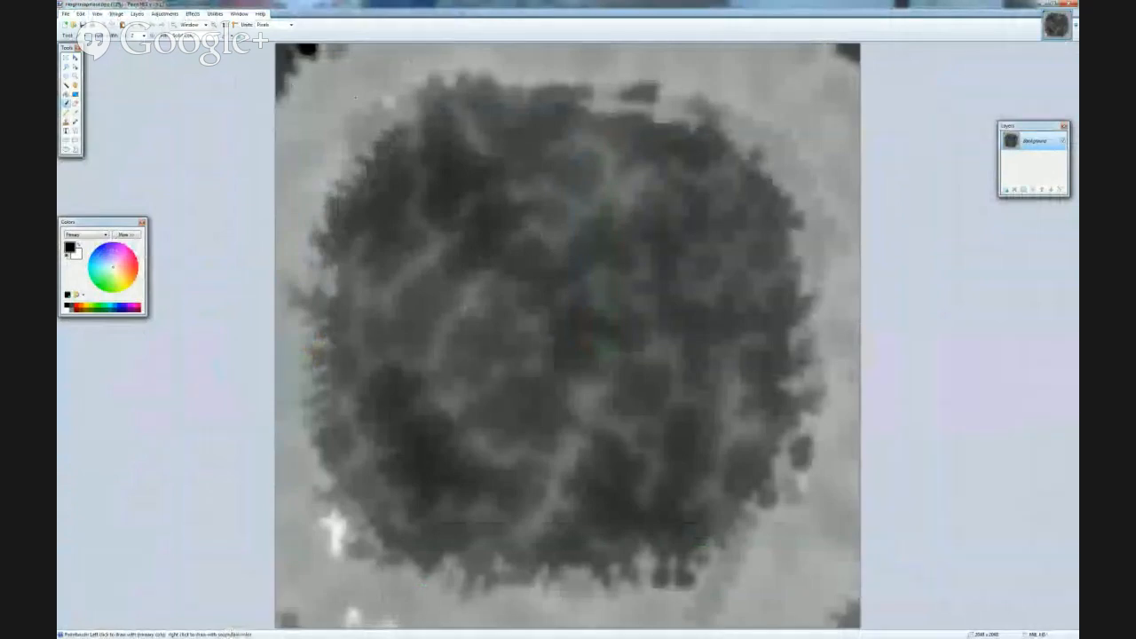
# - Try a Levels adjustment on the heightmap image
pyautogui.click(215, 14)
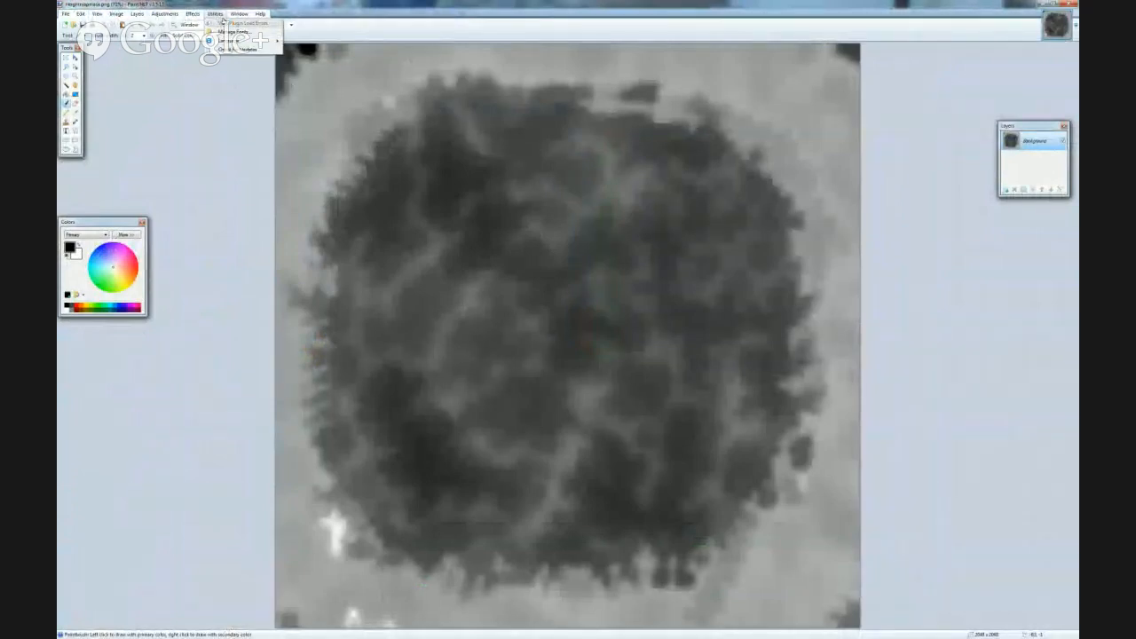
pyautogui.moveTo(201, 15)
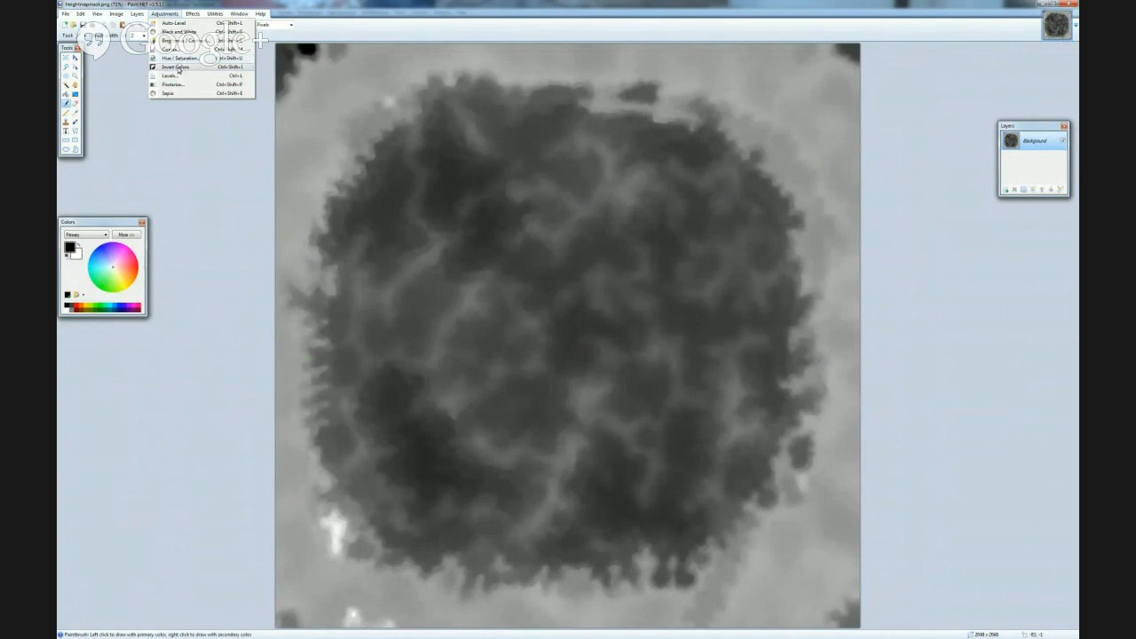
pyautogui.click(169, 75)
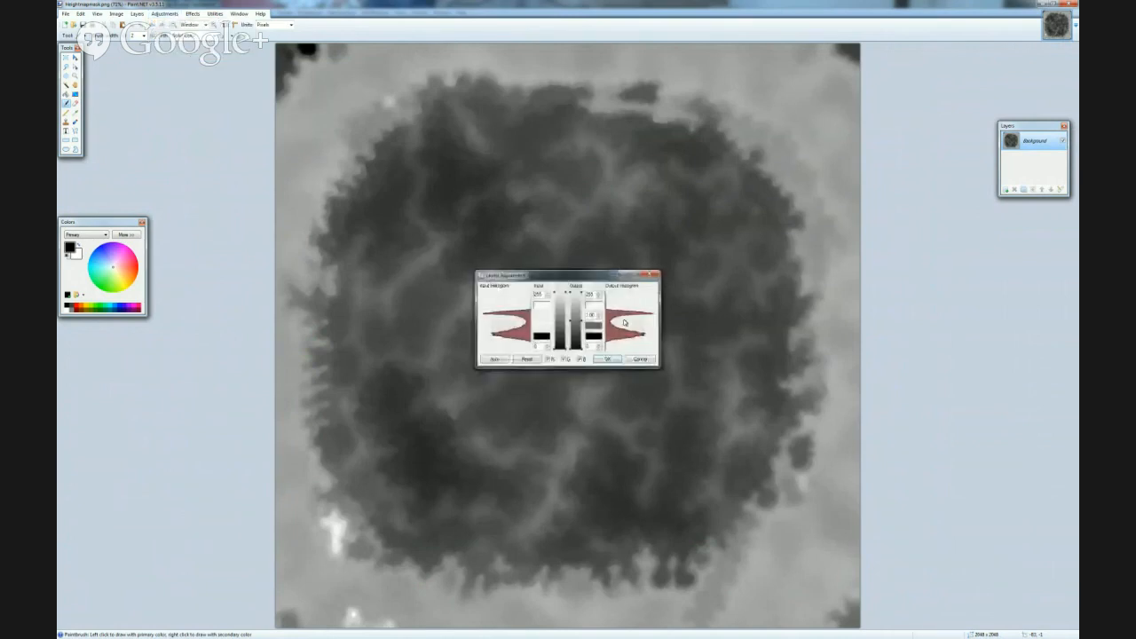
pyautogui.moveTo(583, 348); pyautogui.dragTo(582, 326)
pyautogui.click(607, 359)
pyautogui.click(192, 14)
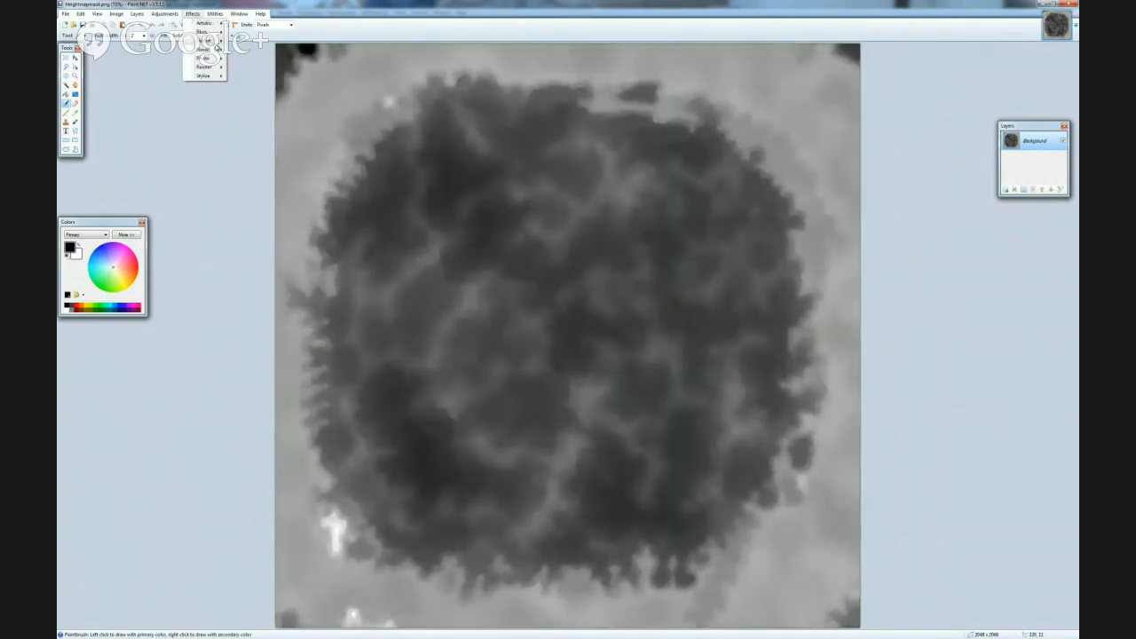
pyautogui.moveTo(206, 41)
pyautogui.click(194, 15)
pyautogui.click(193, 16)
pyautogui.moveTo(206, 32)
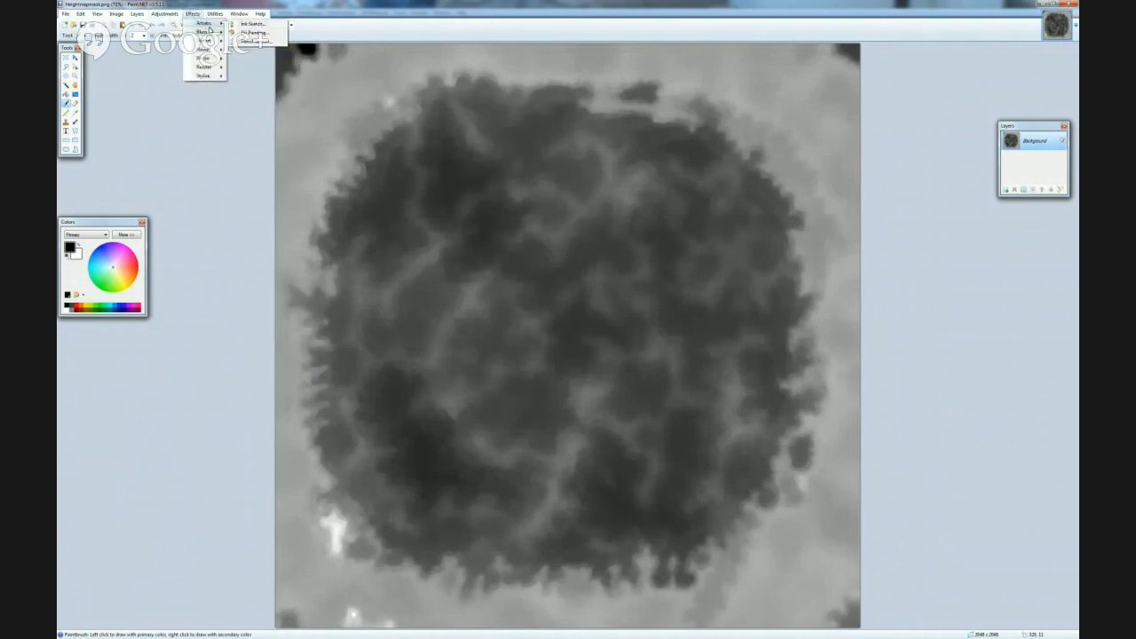
pyautogui.click(190, 15)
pyautogui.click(190, 15)
# - Increase the heightmap image's contrast to about 40 while leaving brightness at 0
pyautogui.moveTo(174, 15)
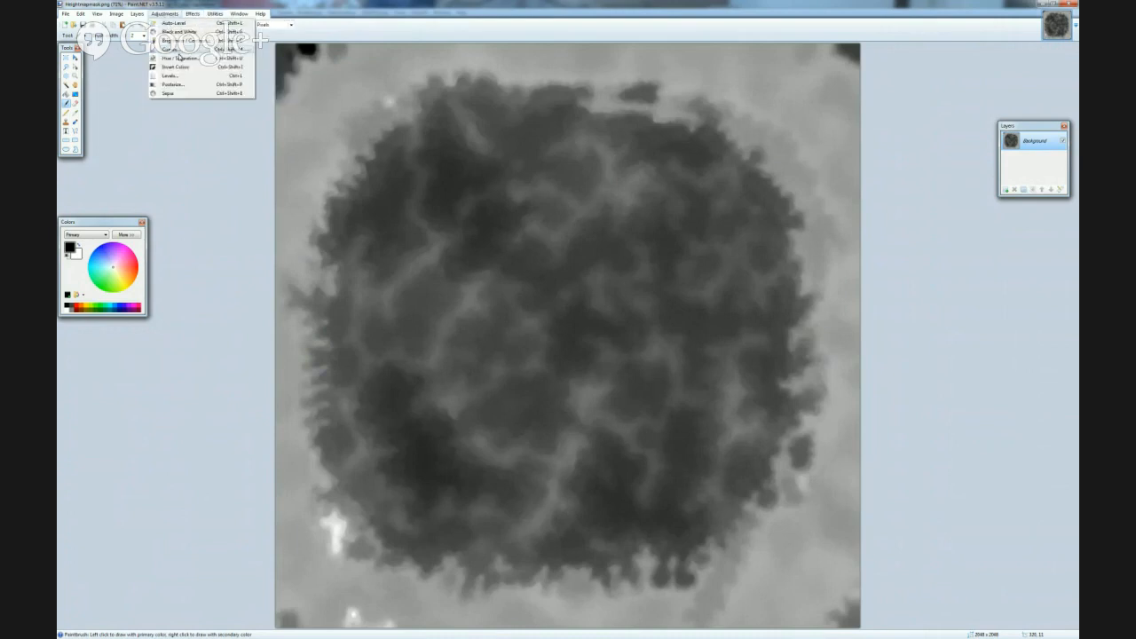
pyautogui.click(177, 40)
pyautogui.moveTo(549, 327); pyautogui.dragTo(558, 328)
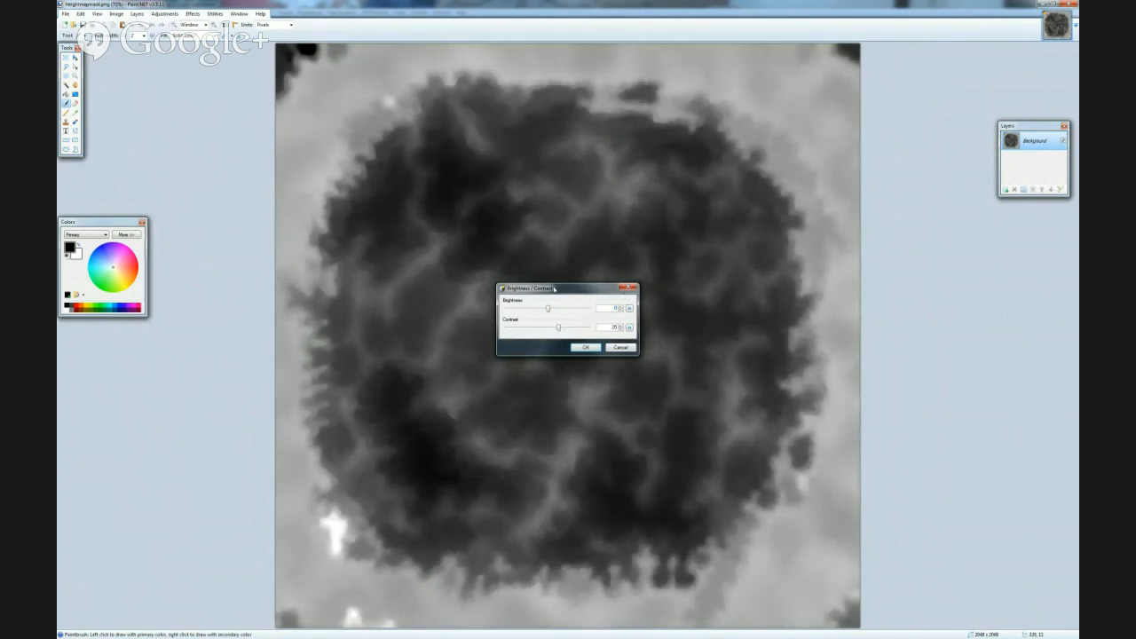
pyautogui.moveTo(554, 289); pyautogui.dragTo(517, 195)
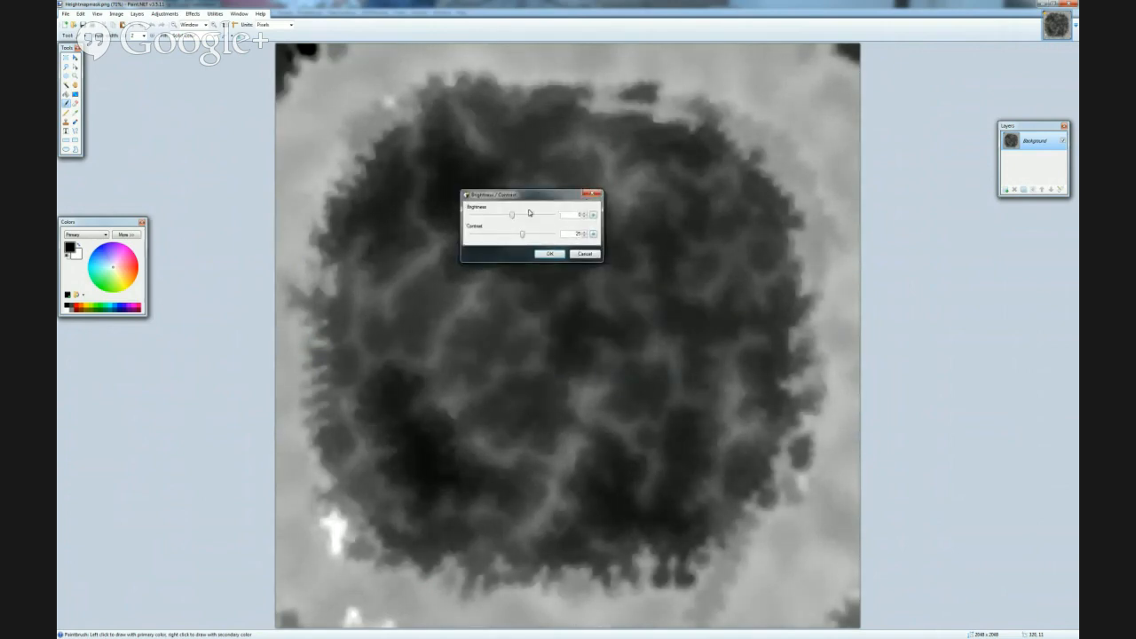
pyautogui.moveTo(523, 235); pyautogui.dragTo(533, 237)
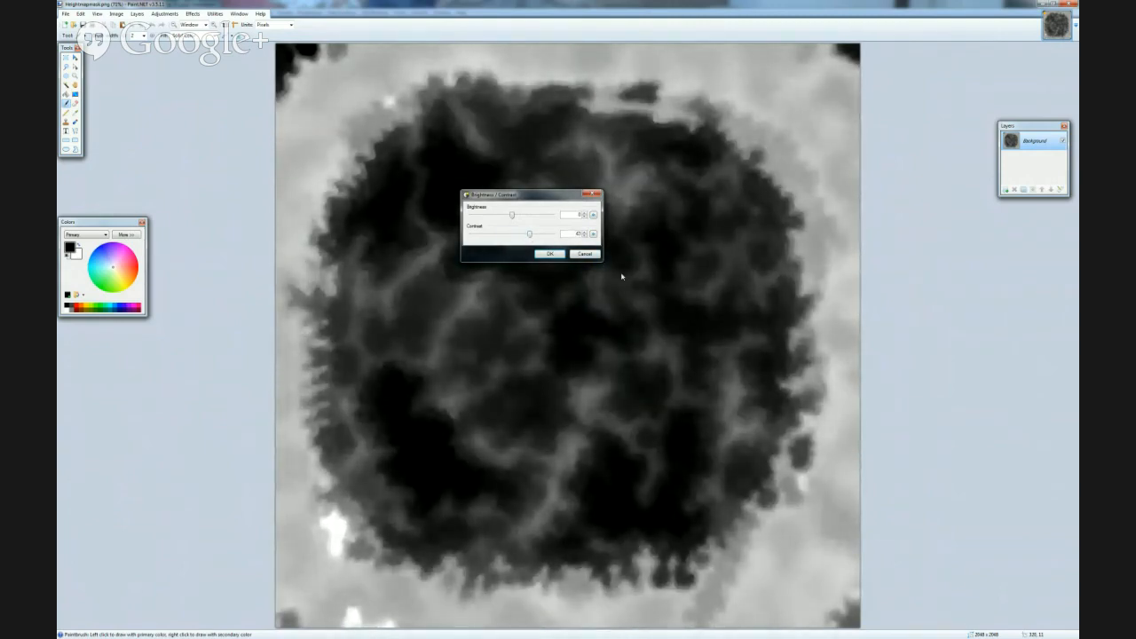
pyautogui.click(548, 255)
# - Erase the light outer border and the two upper dark corners using Magic Wand selections, then clear the selection
pyautogui.click(65, 86)
pyautogui.click(334, 131)
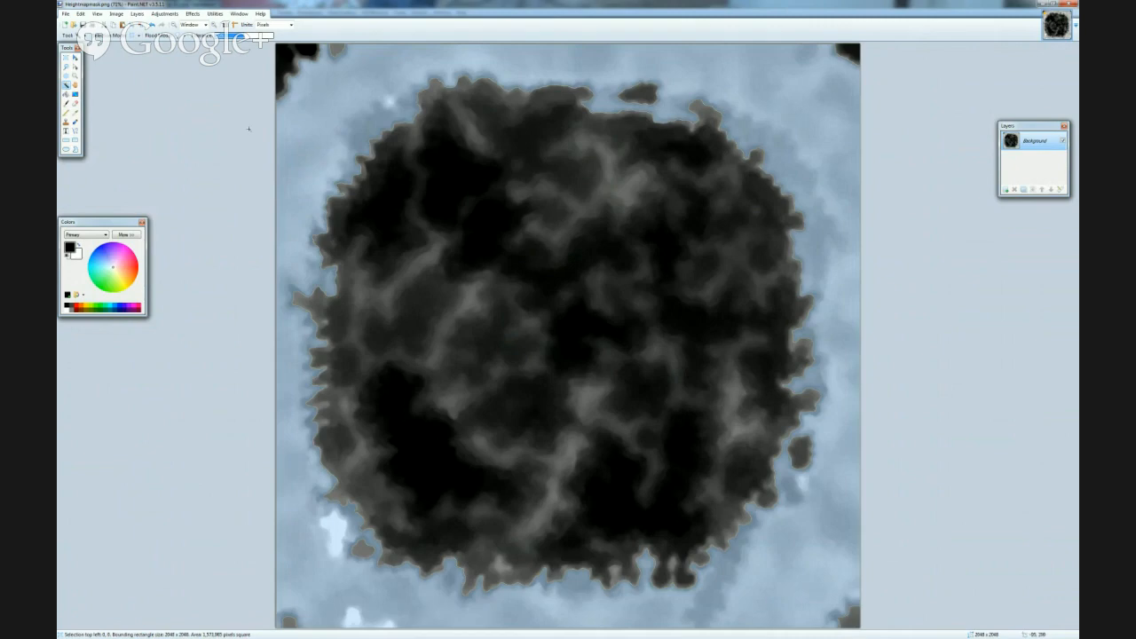
pyautogui.press('Delete')
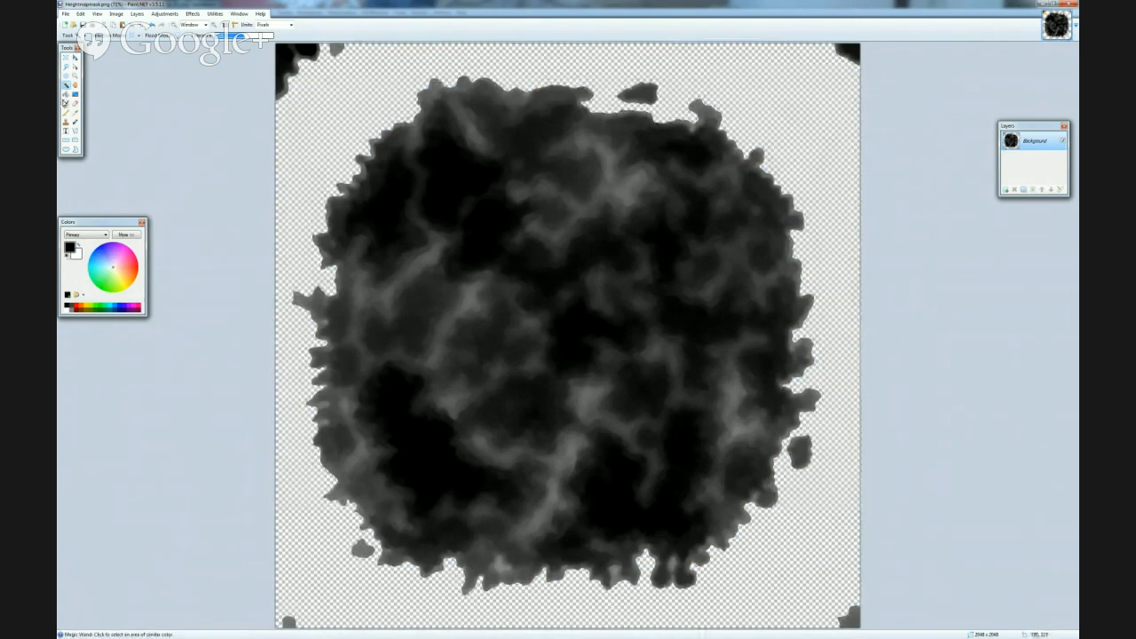
pyautogui.click(286, 55)
pyautogui.press('Delete')
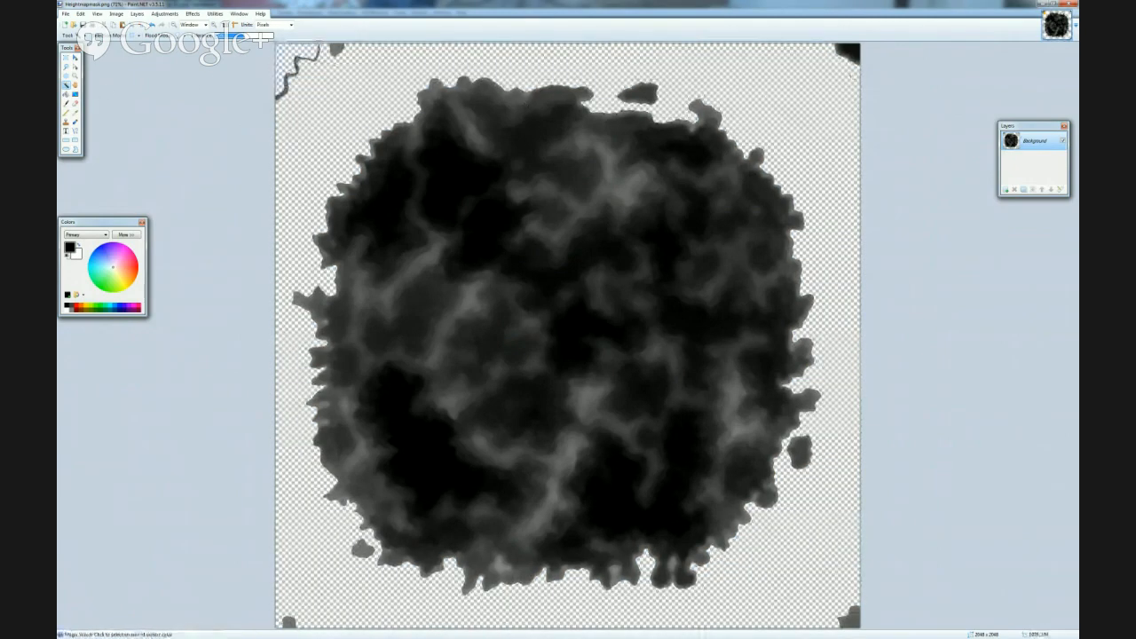
pyautogui.click(845, 54)
pyautogui.press('Delete')
pyautogui.hotkey('ctrl', 'd')
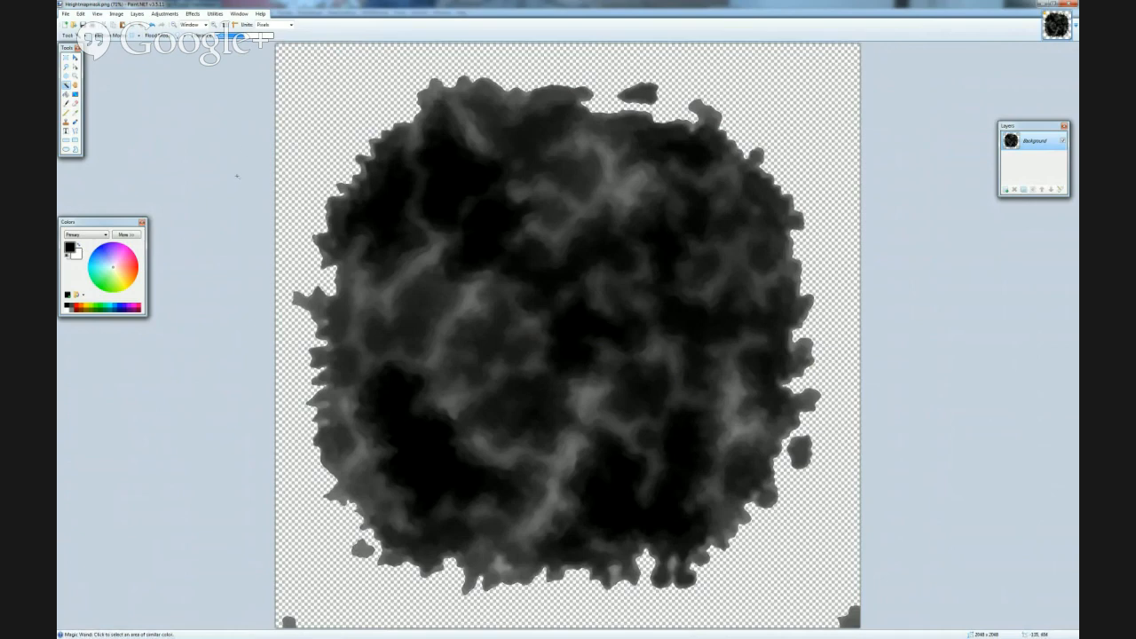
# - Fill the transparent area around the dark crater shape with white using the Paint Bucket
pyautogui.click(66, 93)
pyautogui.click(77, 253)
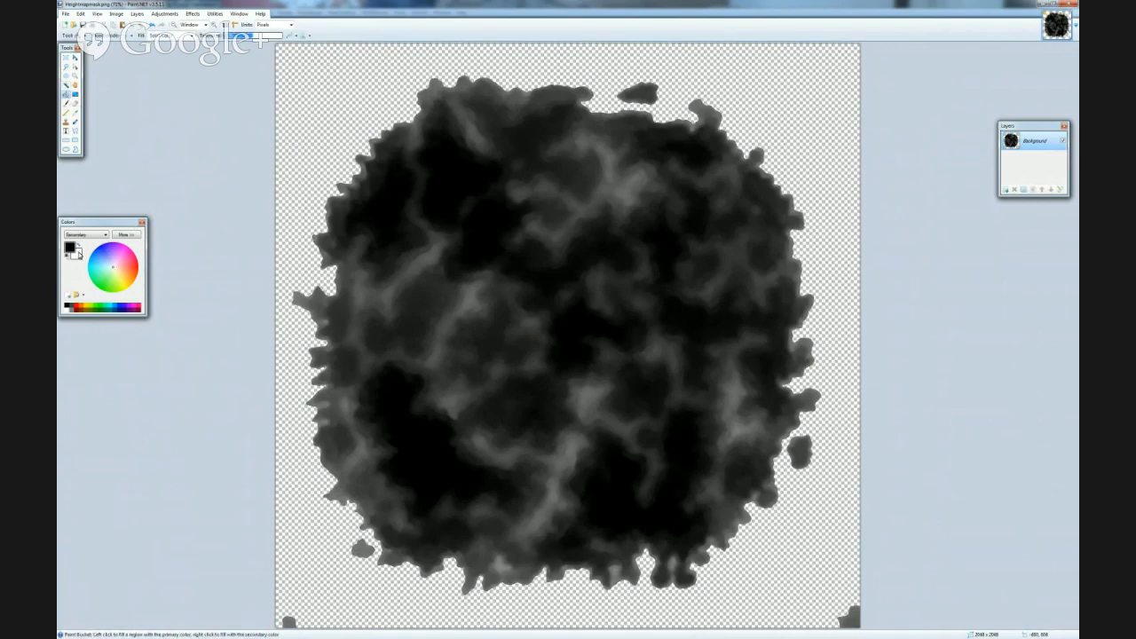
pyautogui.rightClick(324, 93)
# - Select the dark low-lying patches inside the crater shape with the Magic Wand, combining the separate regions into one selection
pyautogui.click(67, 85)
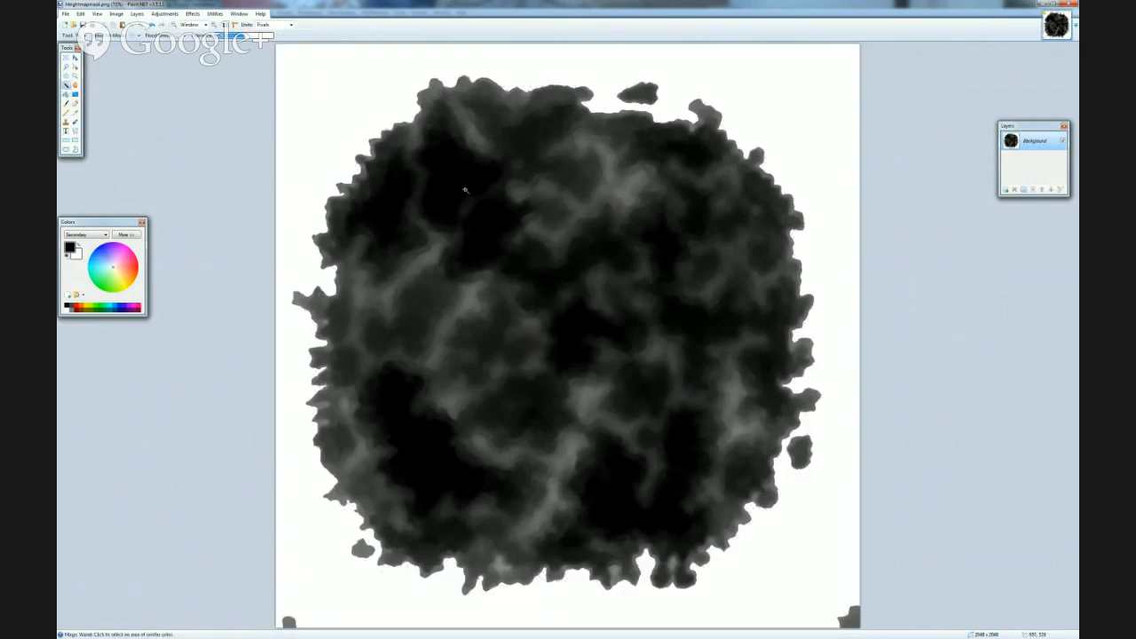
pyautogui.click(559, 261)
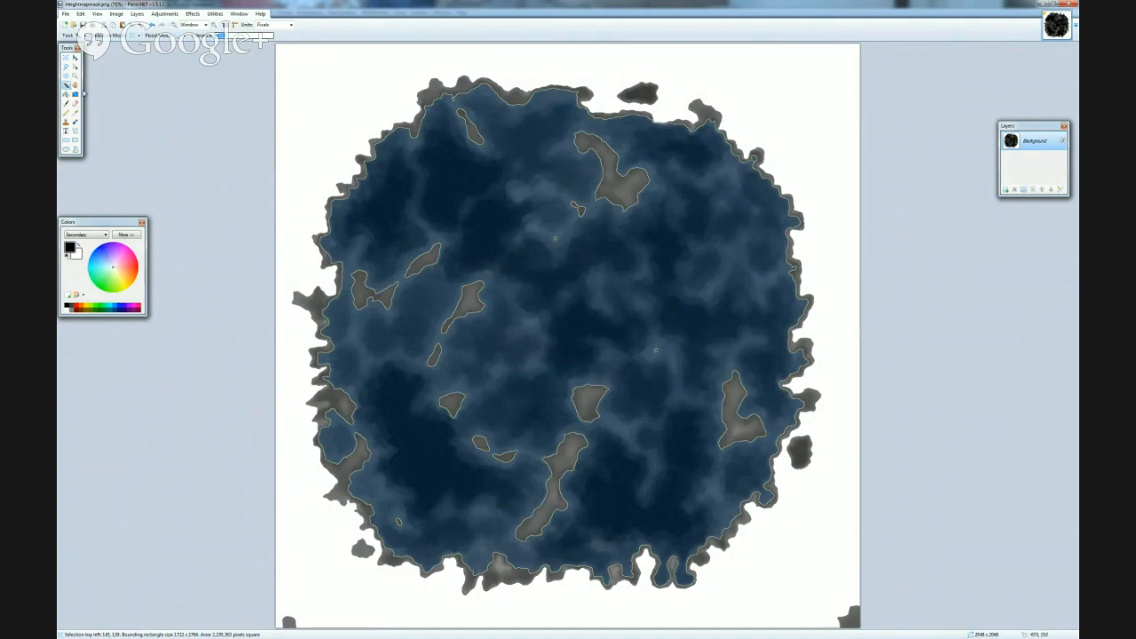
pyautogui.click(455, 187)
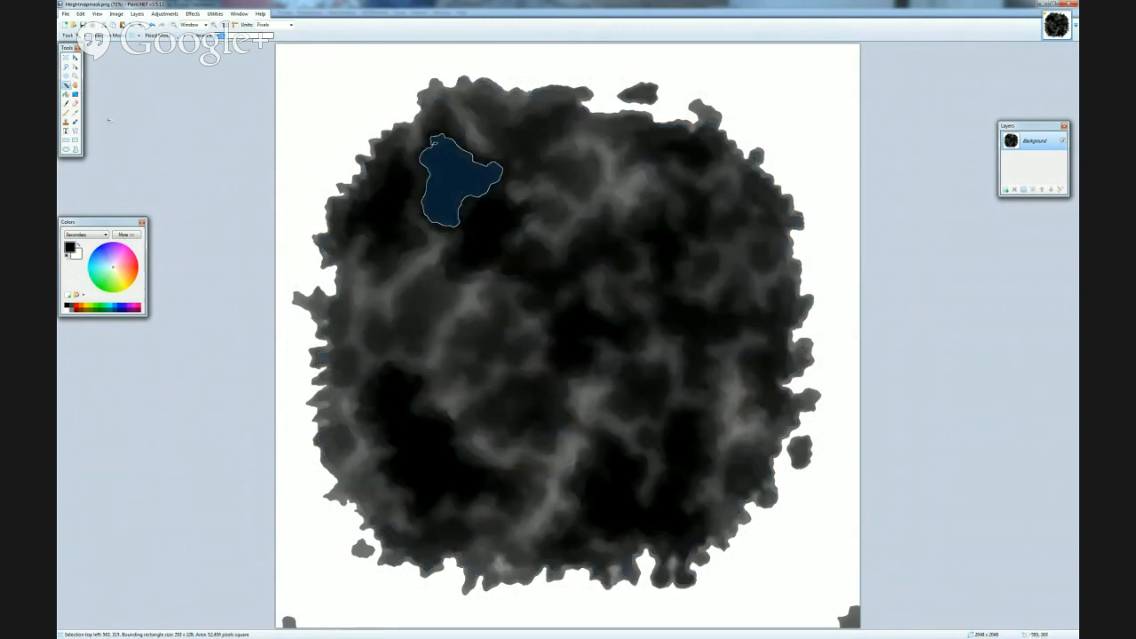
pyautogui.keyDown('ctrl'); pyautogui.click(390, 219); pyautogui.keyUp('ctrl')
pyautogui.keyDown('ctrl'); pyautogui.click(502, 227); pyautogui.keyUp('ctrl')
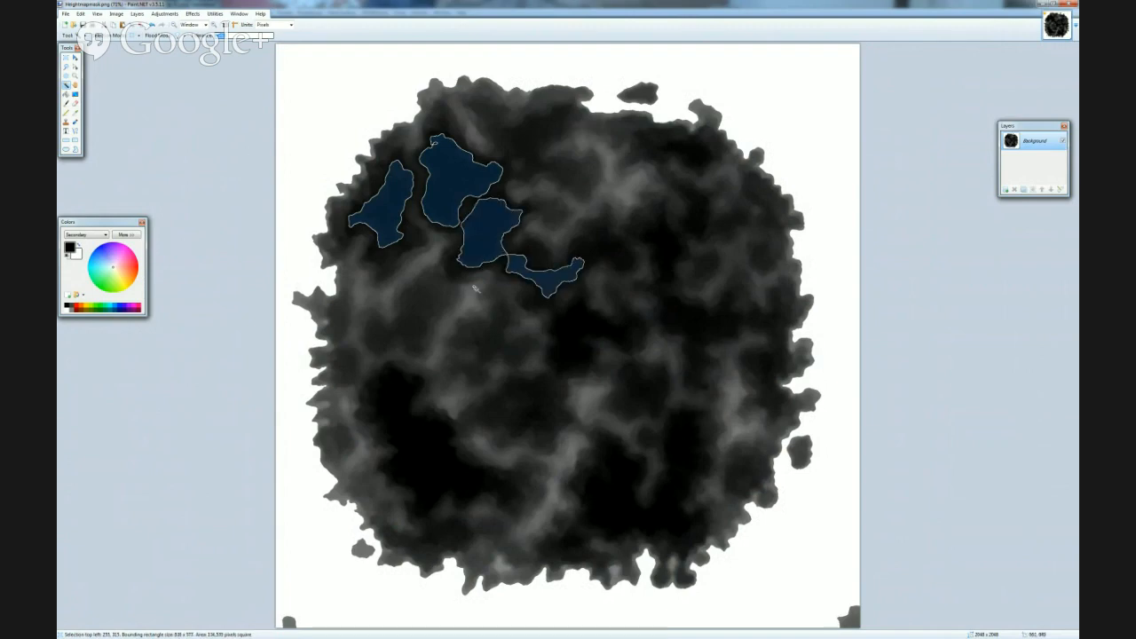
pyautogui.keyDown('ctrl'); pyautogui.click(416, 418); pyautogui.keyUp('ctrl')
pyautogui.keyDown('ctrl'); pyautogui.click(532, 403); pyautogui.keyUp('ctrl')
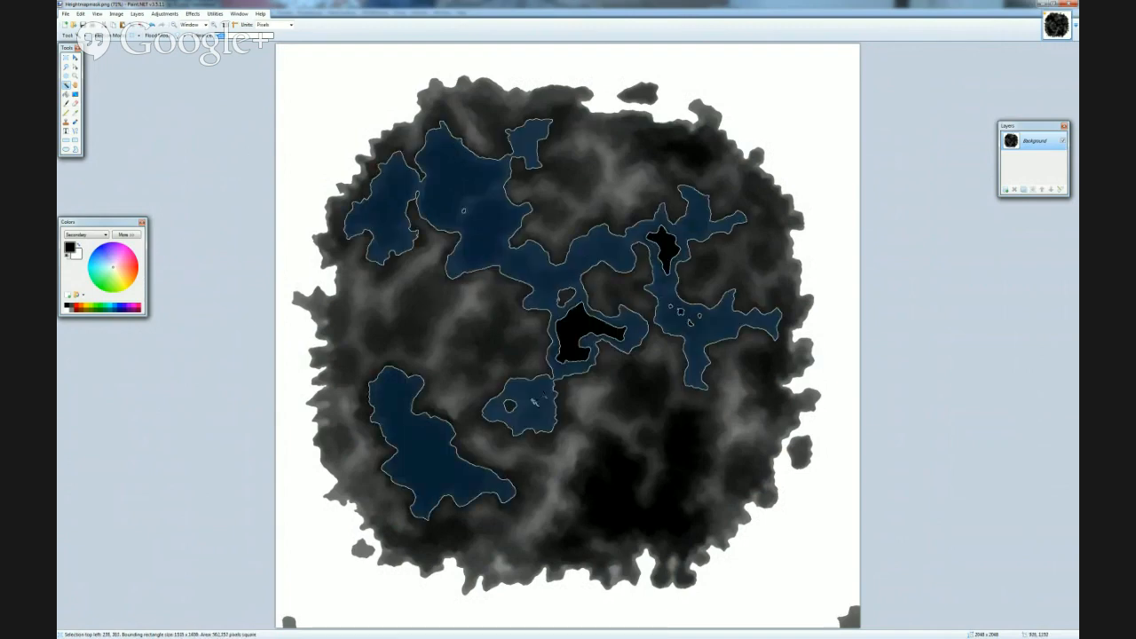
pyautogui.keyDown('ctrl'); pyautogui.click(612, 473); pyautogui.keyUp('ctrl')
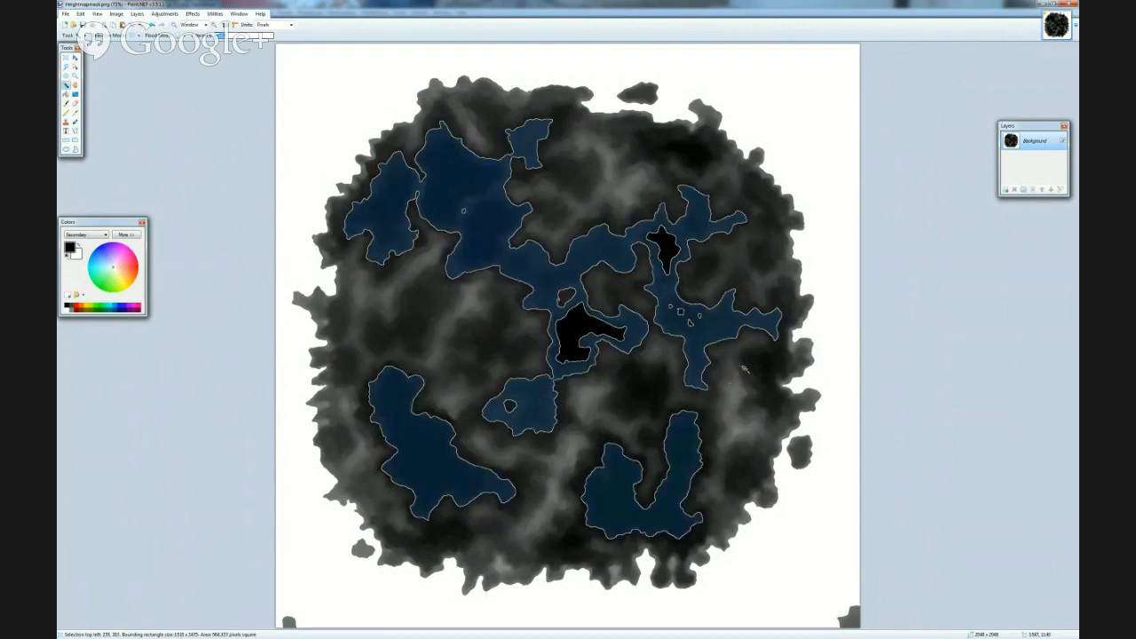
pyautogui.keyDown('ctrl'); pyautogui.click(696, 158); pyautogui.keyUp('ctrl')
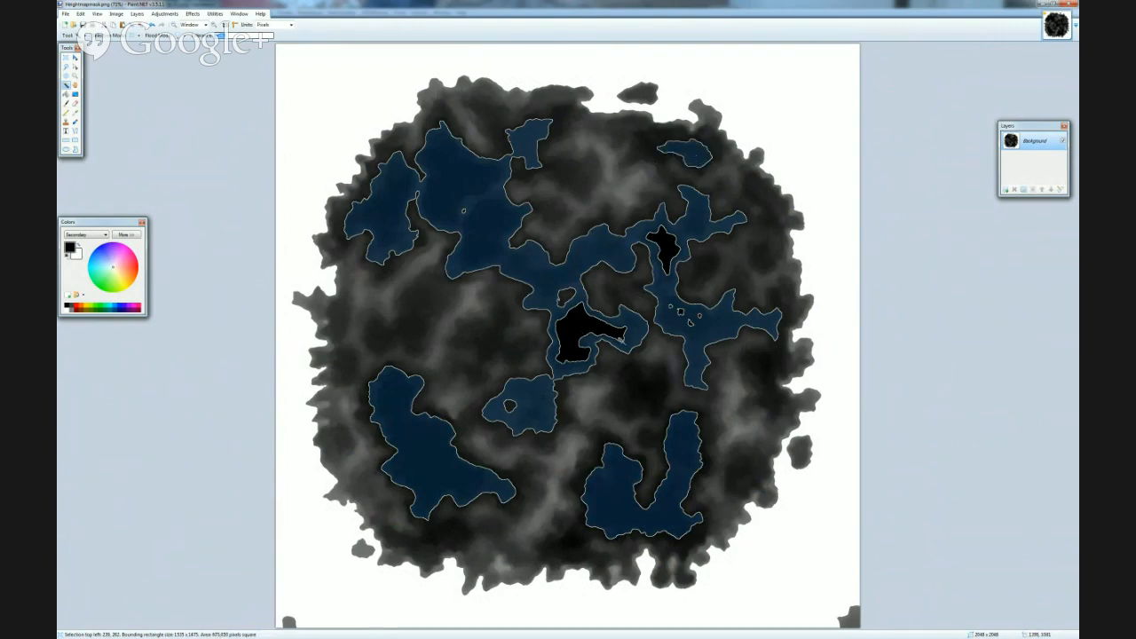
pyautogui.keyDown('ctrl'); pyautogui.click(579, 328); pyautogui.keyUp('ctrl')
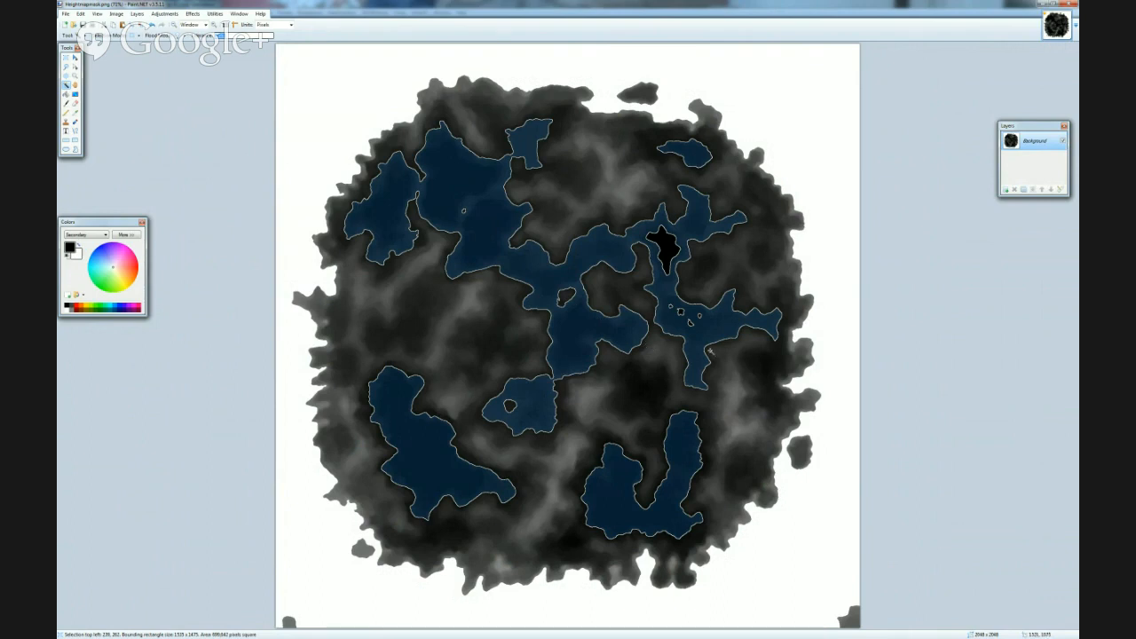
# - Fill the selected dark patches with black using the Paint Bucket, then clear the selection
pyautogui.click(65, 93)
pyautogui.click(484, 213)
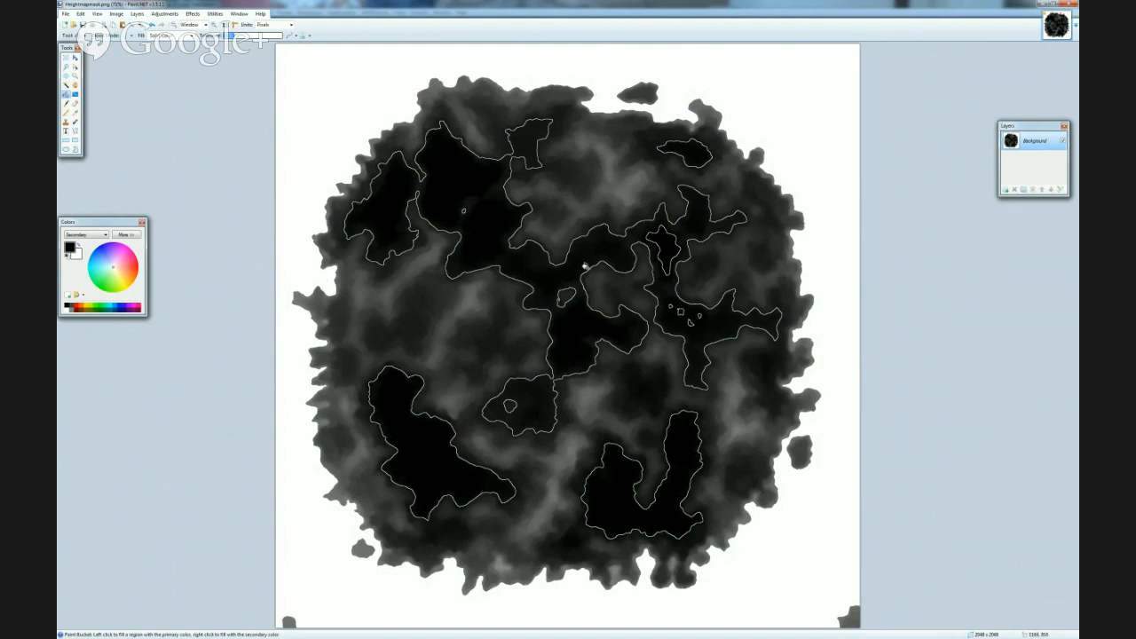
pyautogui.hotkey('ctrl', 'd')
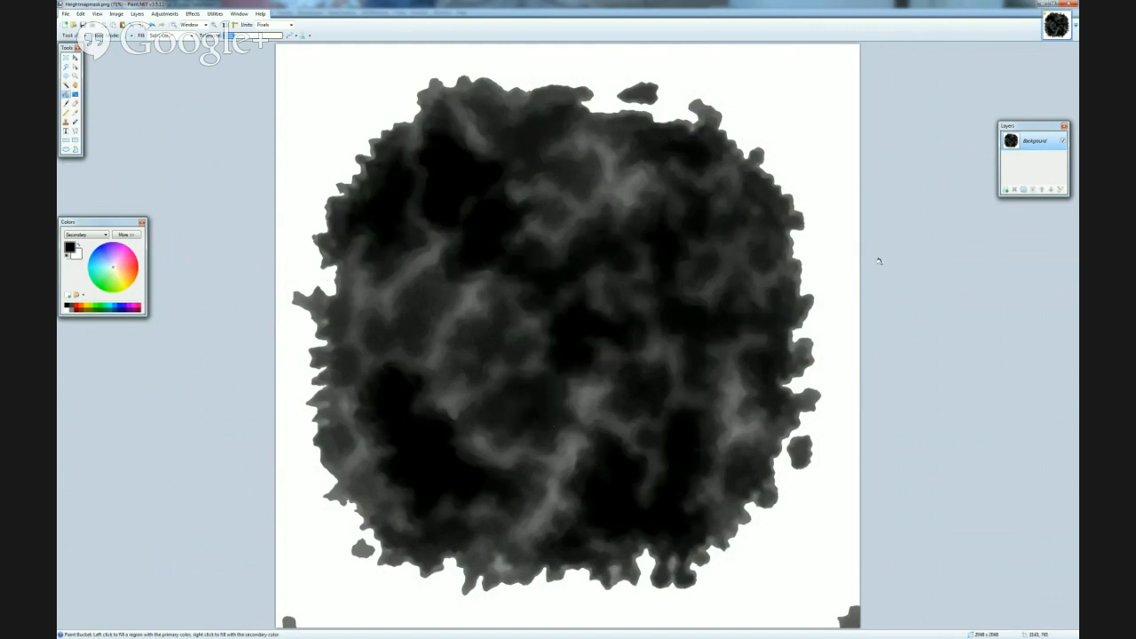
# - Save the edited mask image with 32-bit depth and switch back to Unity
pyautogui.click(74, 112)
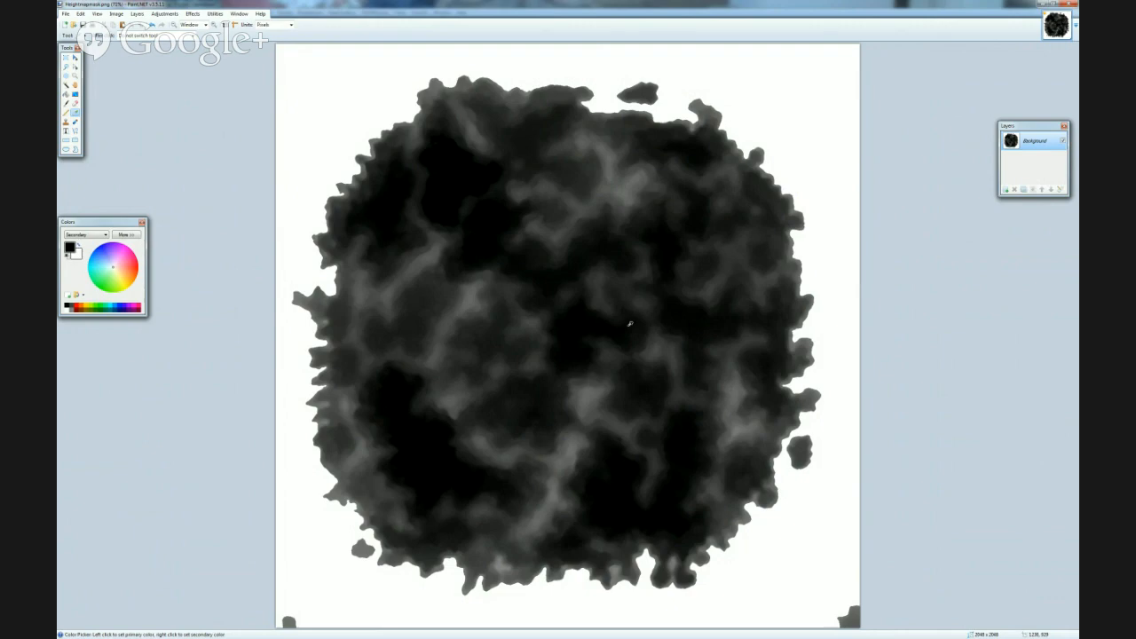
pyautogui.hotkey('ctrl', 's')
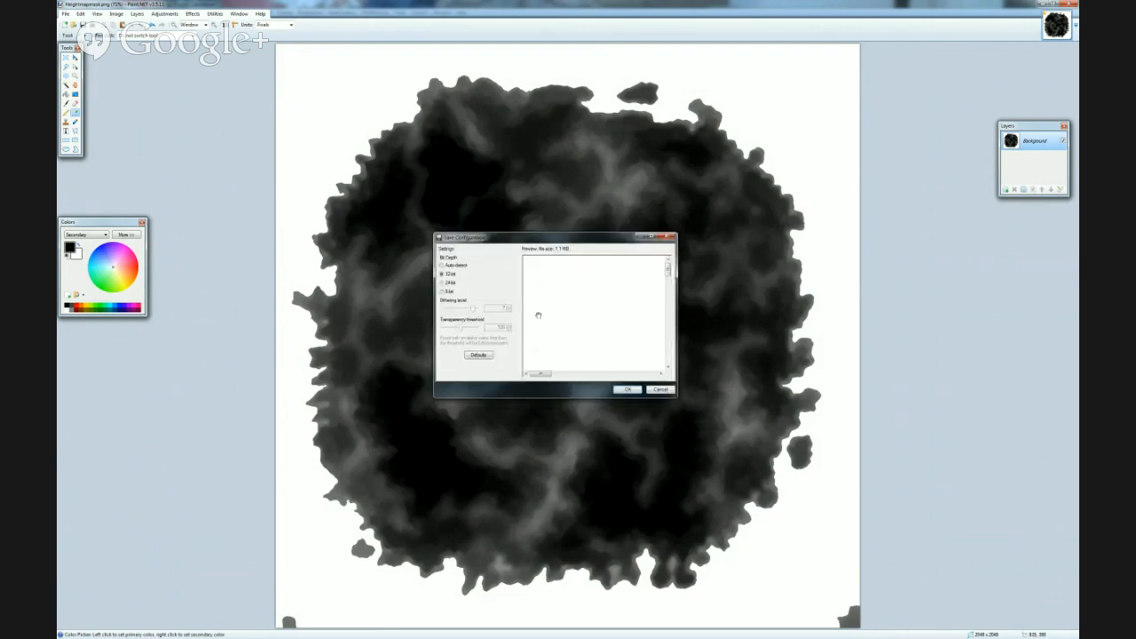
pyautogui.click(626, 389)
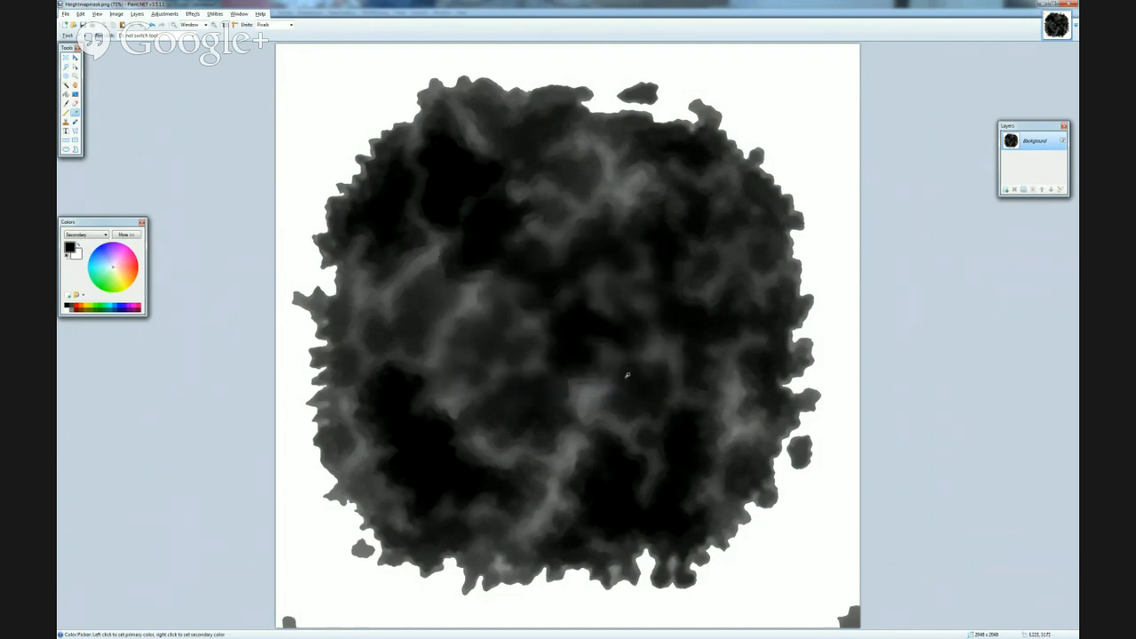
pyautogui.hotkey('alt', 'Tab')
pyautogui.hotkey('alt', 'Tab')
pyautogui.hotkey('alt', 'Tab')
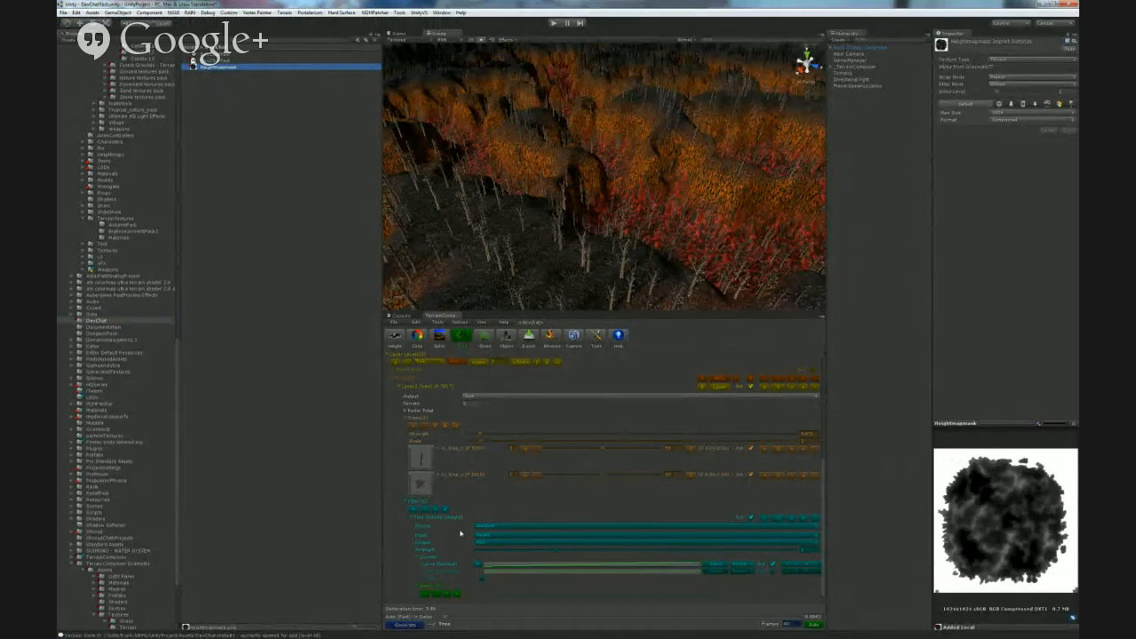
# - Add a subfilter to the tree layer's height filter and set the filter's output to Max
pyautogui.click(428, 592)
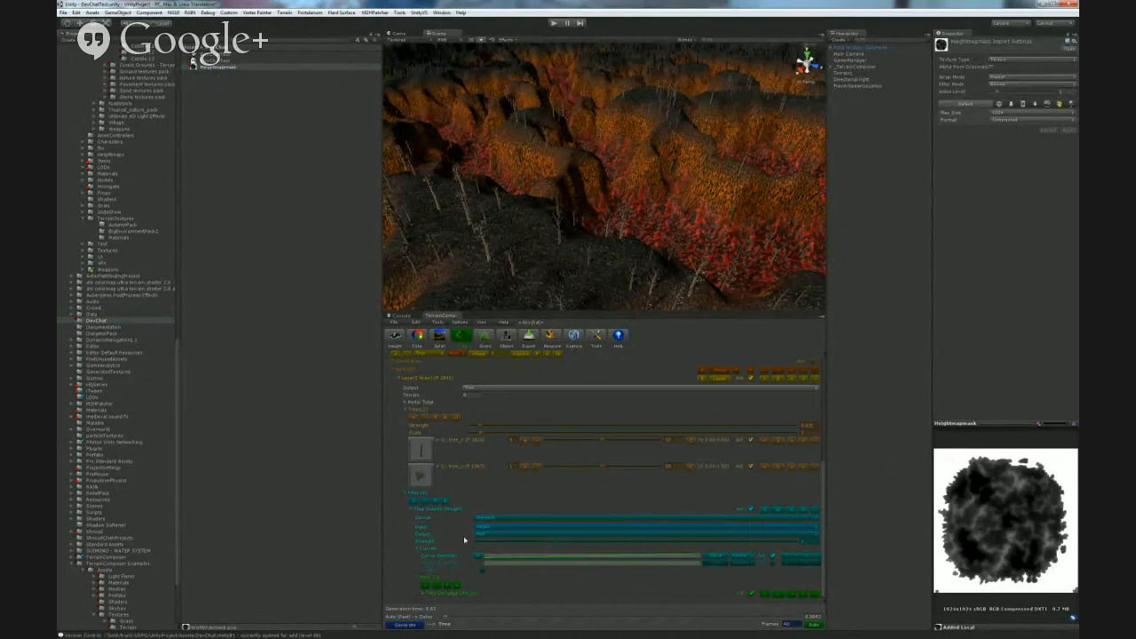
pyautogui.click(487, 535)
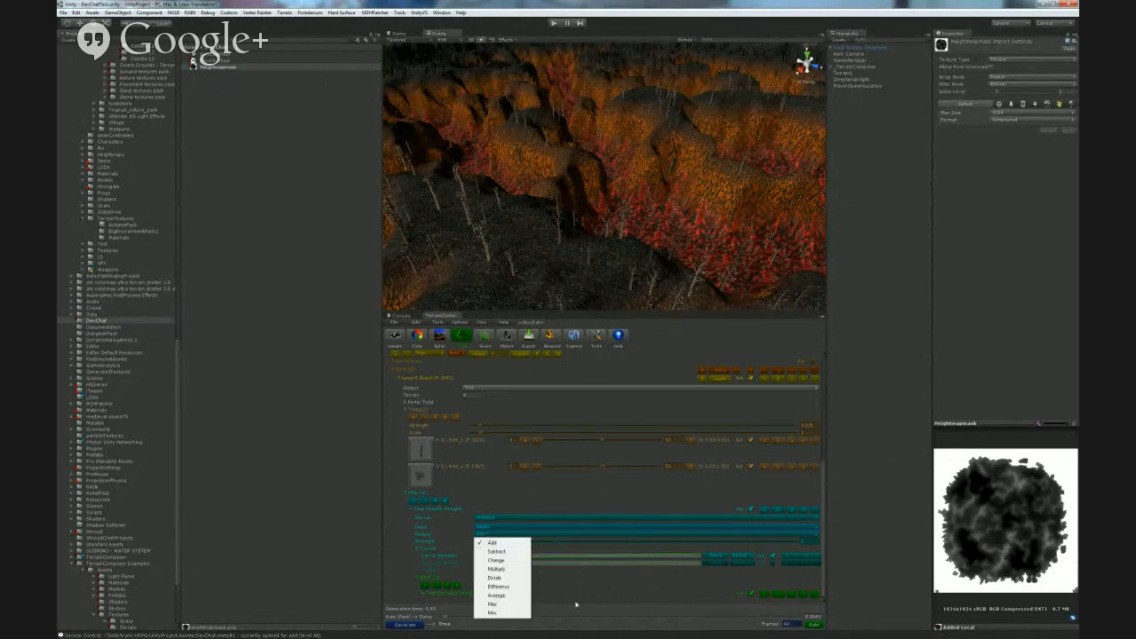
pyautogui.click(499, 605)
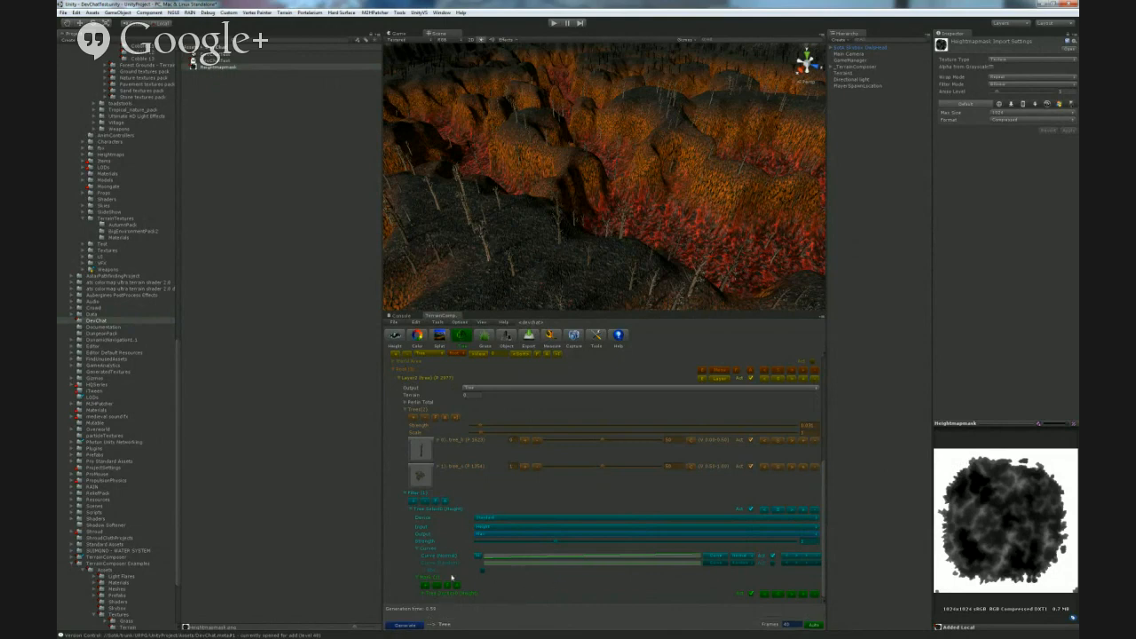
# - Set the height filter's output to Add and generate the trees
pyautogui.click(487, 536)
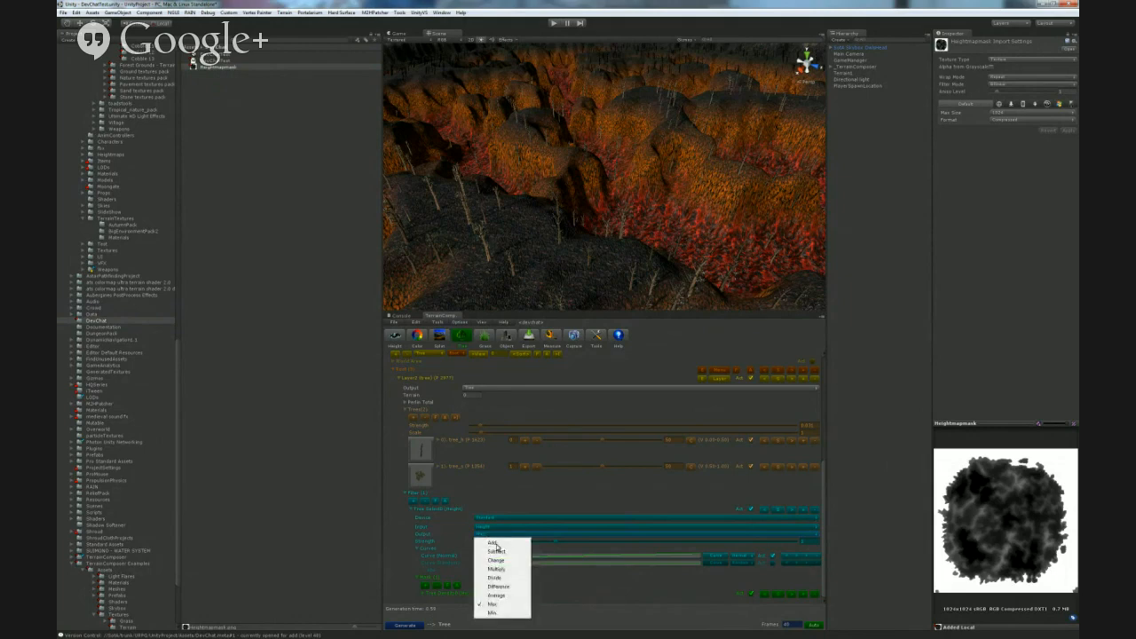
pyautogui.click(498, 546)
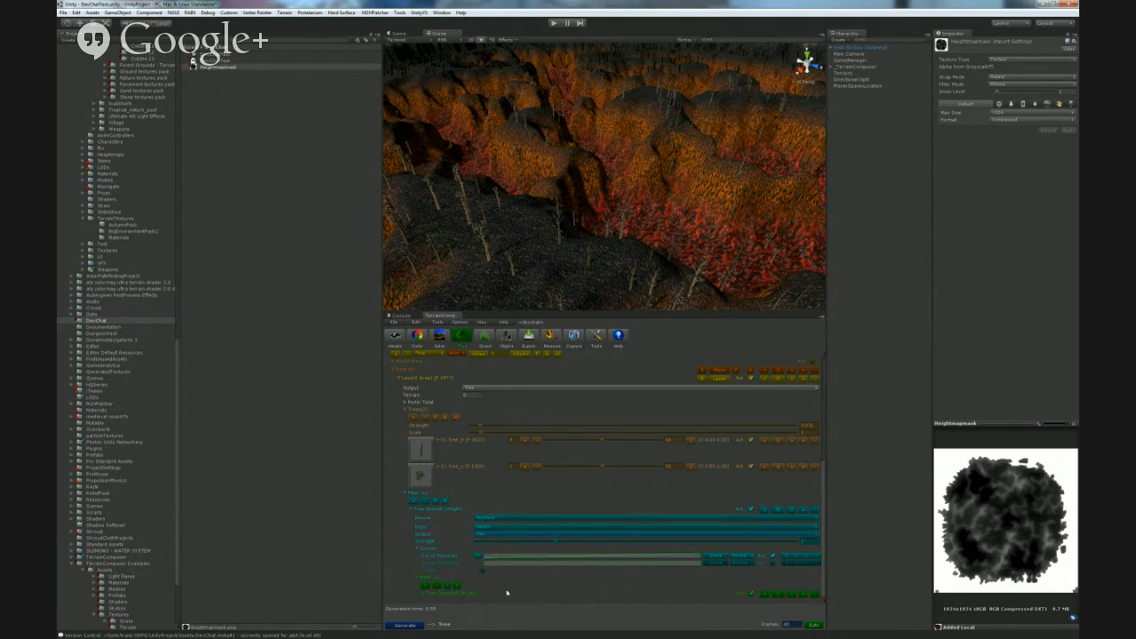
pyautogui.click(413, 627)
# - Set the subfilter's input to Image and assign the Heightmapmask texture to it
pyautogui.click(420, 594)
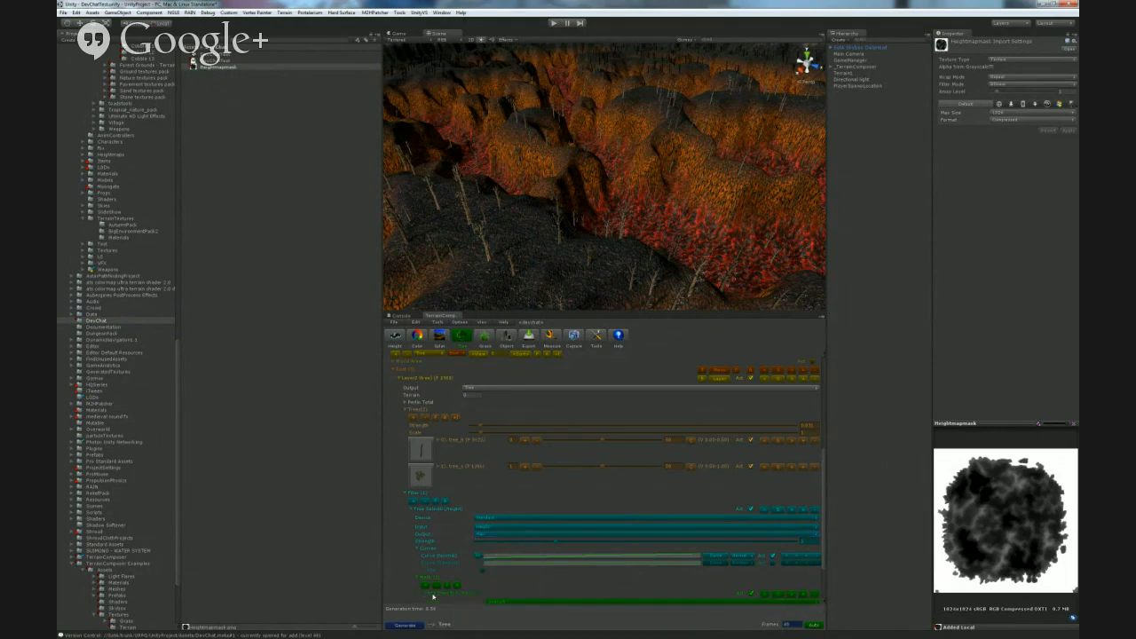
pyautogui.scroll(-2, 465, 599)
pyautogui.click(509, 552)
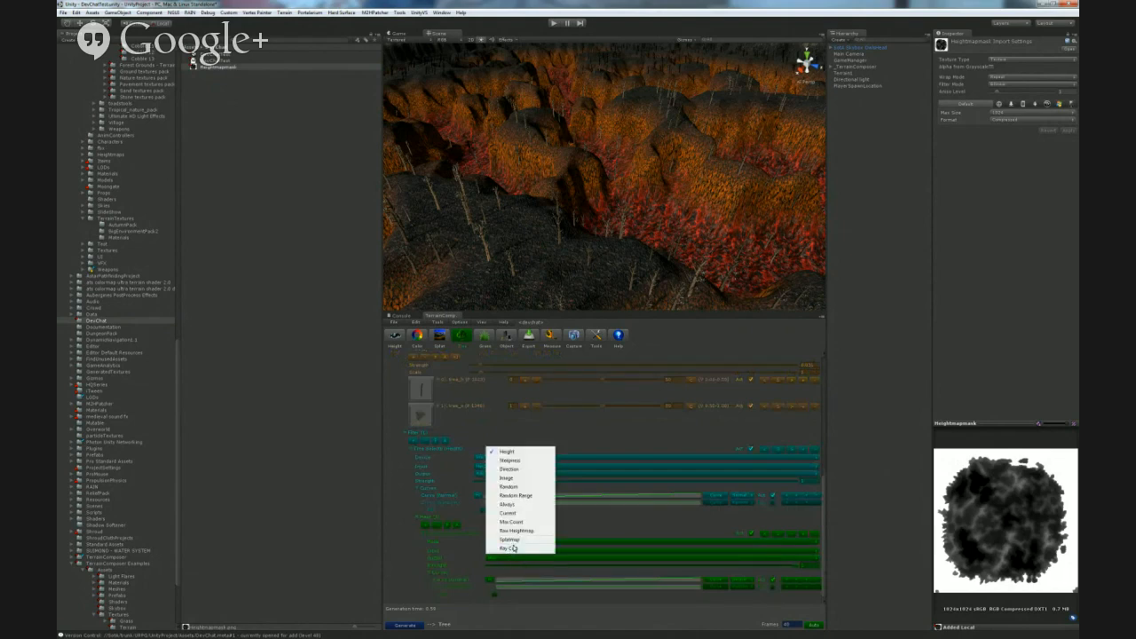
pyautogui.click(510, 480)
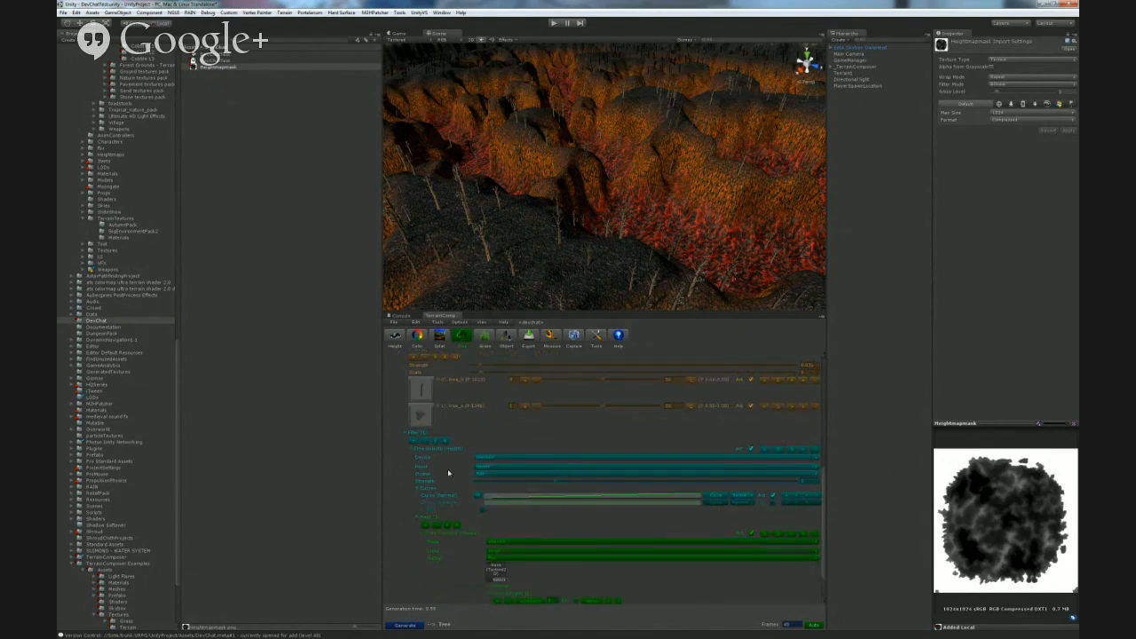
pyautogui.moveTo(220, 69); pyautogui.dragTo(528, 578)
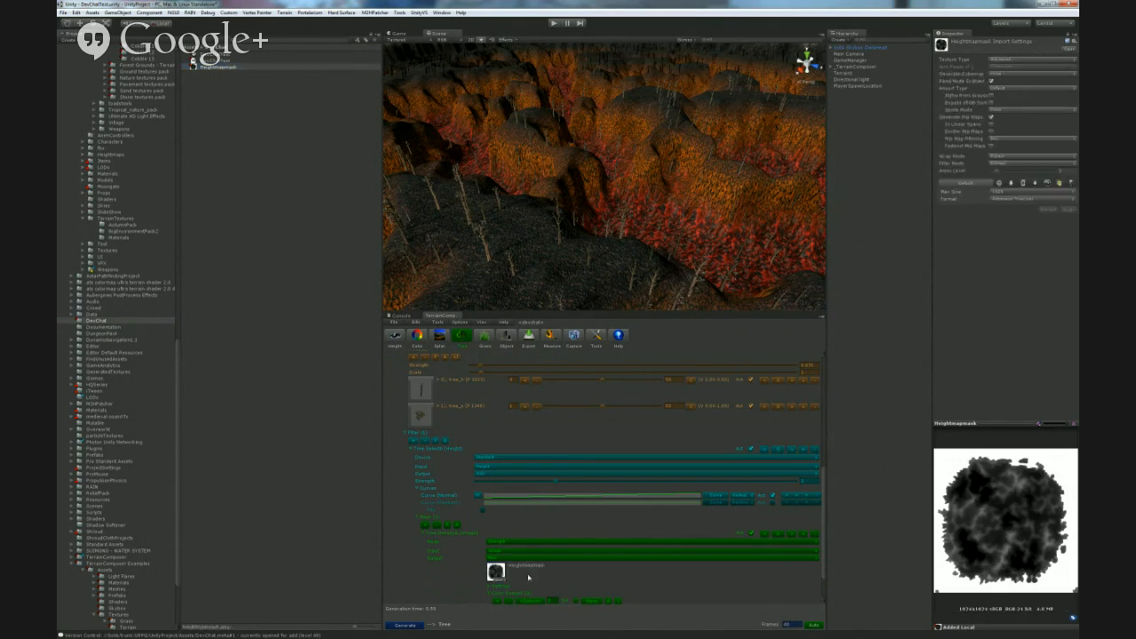
# - Try Min as the mask subfilter's output, generate the trees and check the crater
pyautogui.scroll(-1, 469, 604)
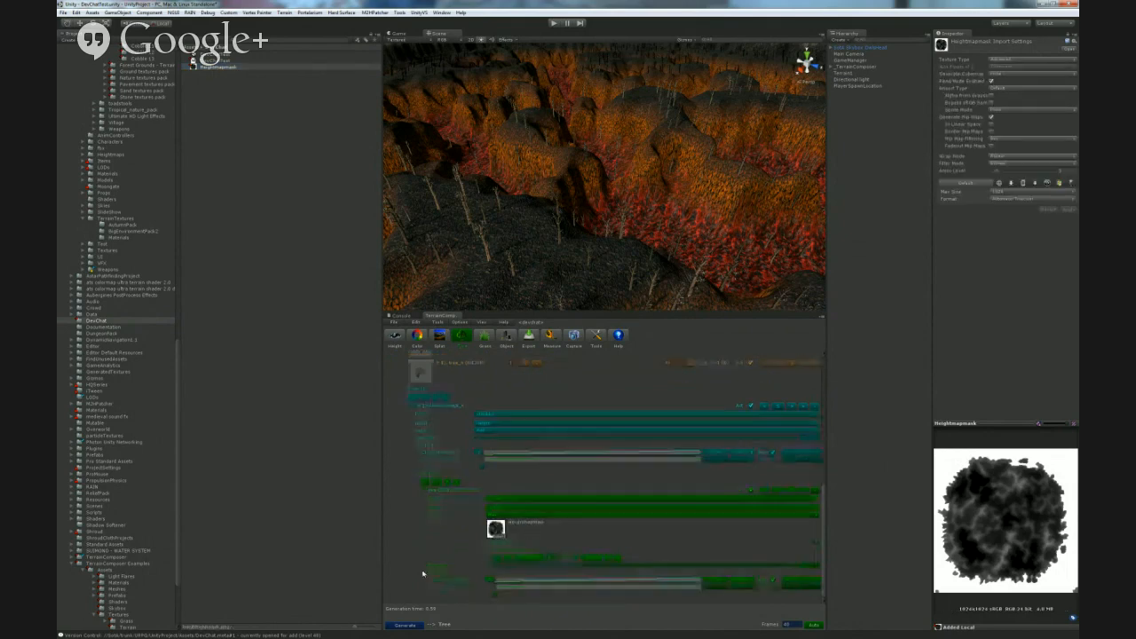
pyautogui.click(492, 546)
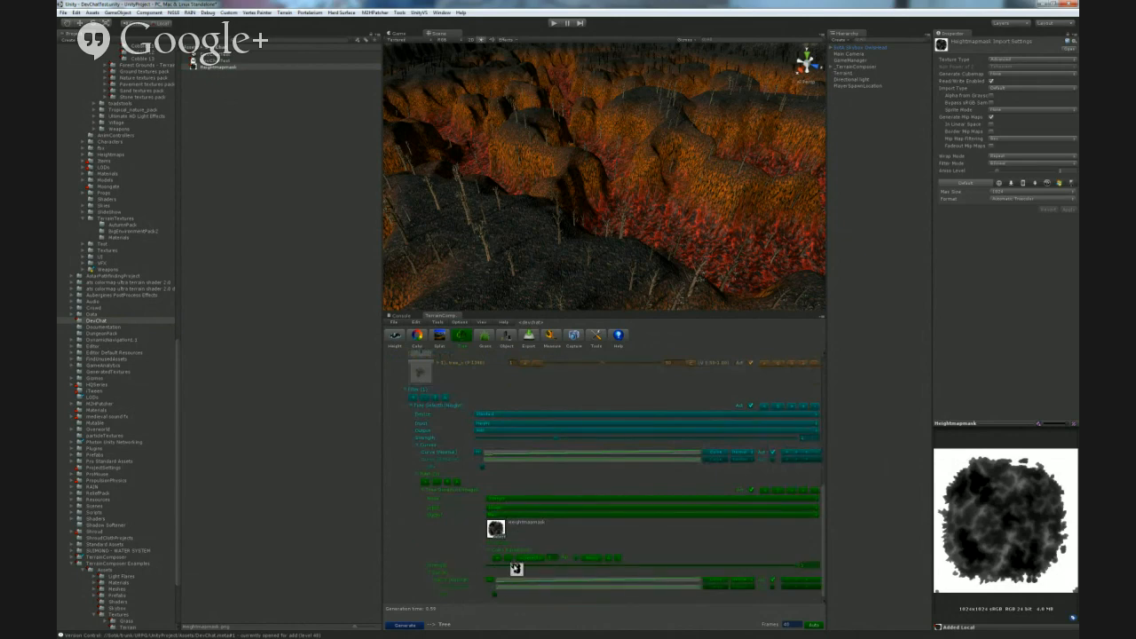
pyautogui.click(514, 526)
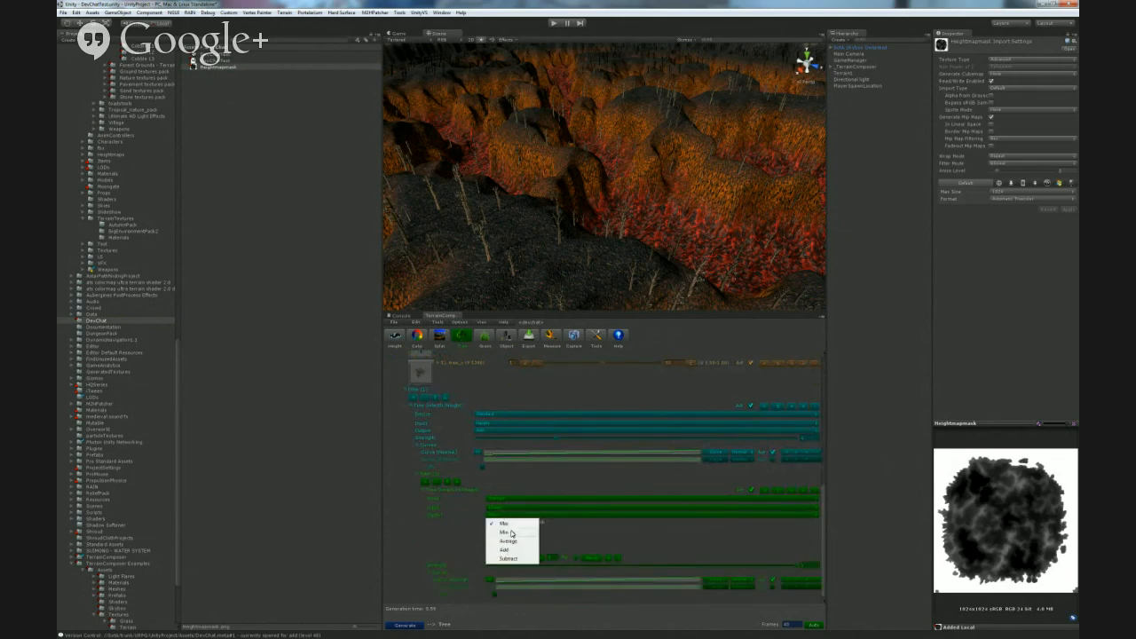
pyautogui.click(511, 533)
pyautogui.click(410, 625)
pyautogui.moveTo(576, 247); pyautogui.dragTo(434, 244, button='right')
# - Set the mask subfilter's output to Add, generate the trees and inspect them among the lava channels
pyautogui.click(498, 516)
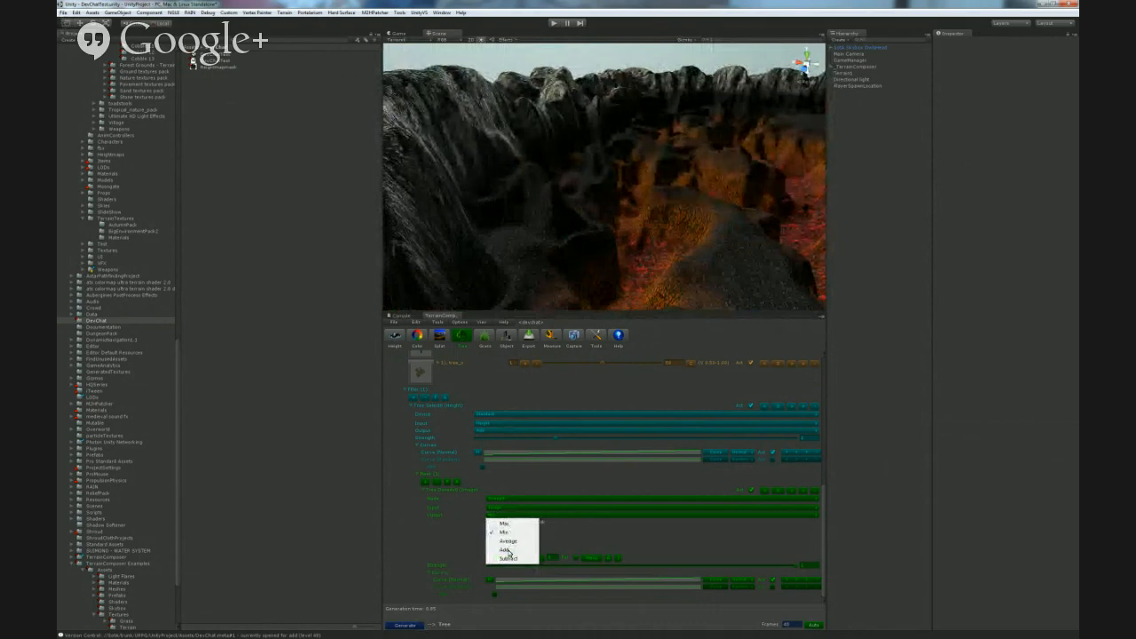
pyautogui.click(507, 551)
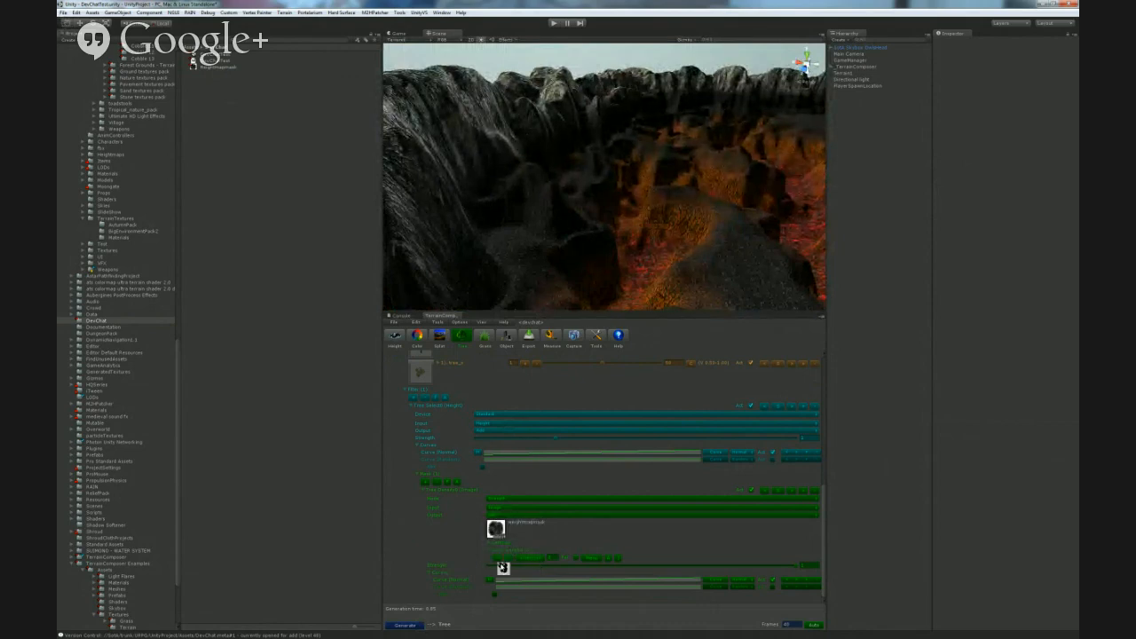
pyautogui.click(407, 626)
pyautogui.moveTo(611, 299)
pyautogui.mouseDown(button='right')
pyautogui.moveTo(688, 318)
pyautogui.moveTo(669, 325)
pyautogui.moveTo(613, 274)
pyautogui.moveTo(599, 305)
pyautogui.mouseUp(button='right')
pyautogui.press('w')
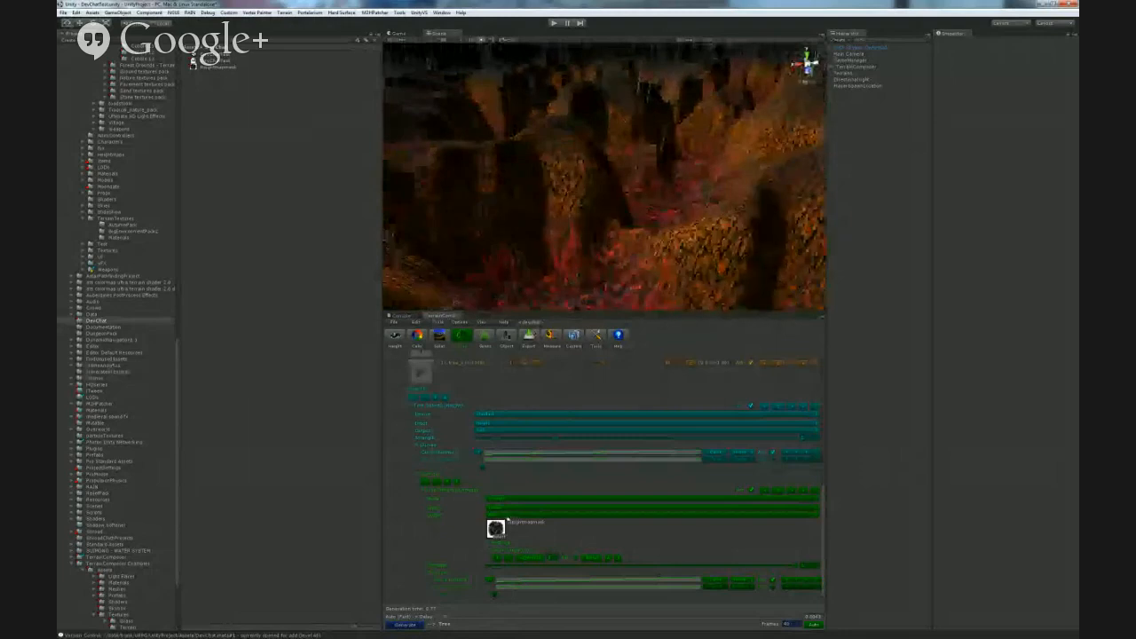
# - Expand the mask image's settings, enable an additional image option and adjust the subfilter's strength
pyautogui.click(495, 527)
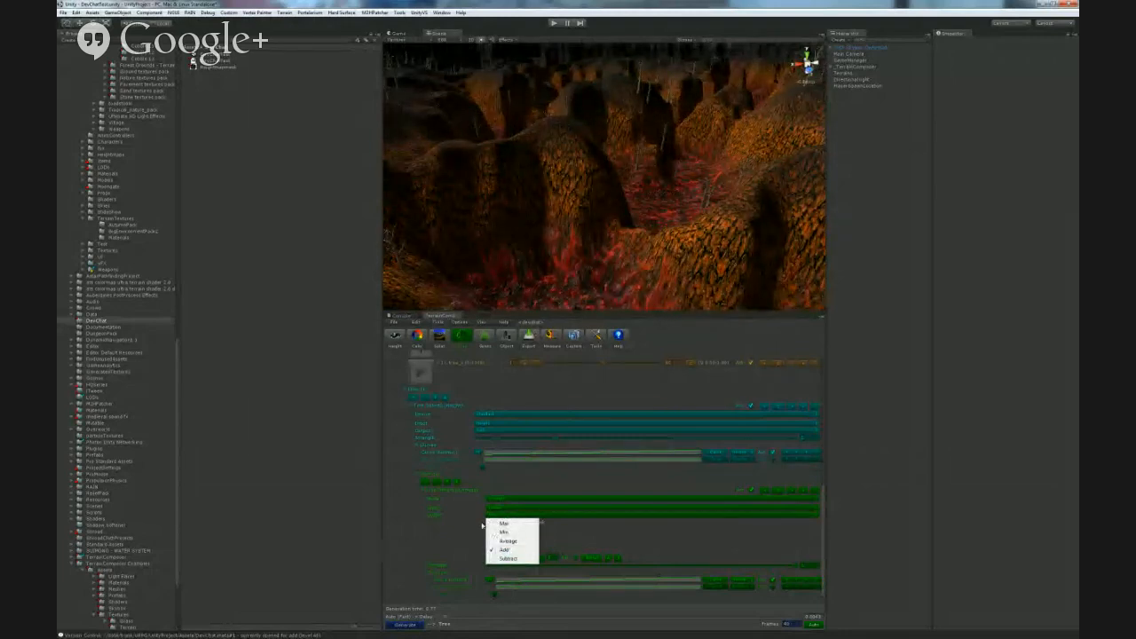
pyautogui.click(436, 536)
pyautogui.click(490, 544)
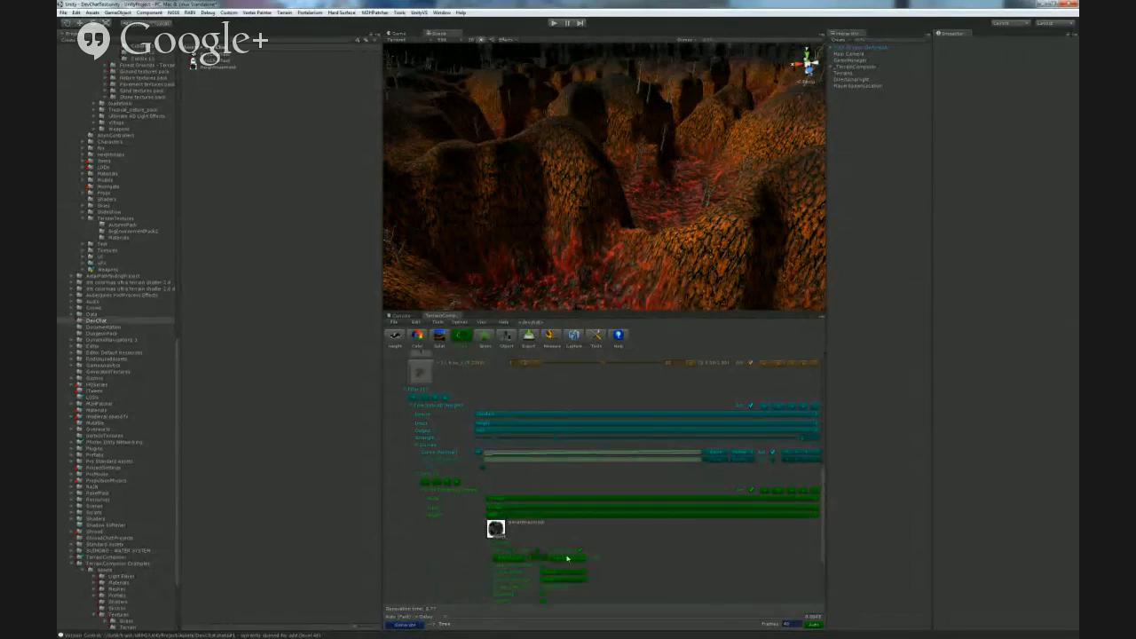
pyautogui.scroll(-3, 568, 558)
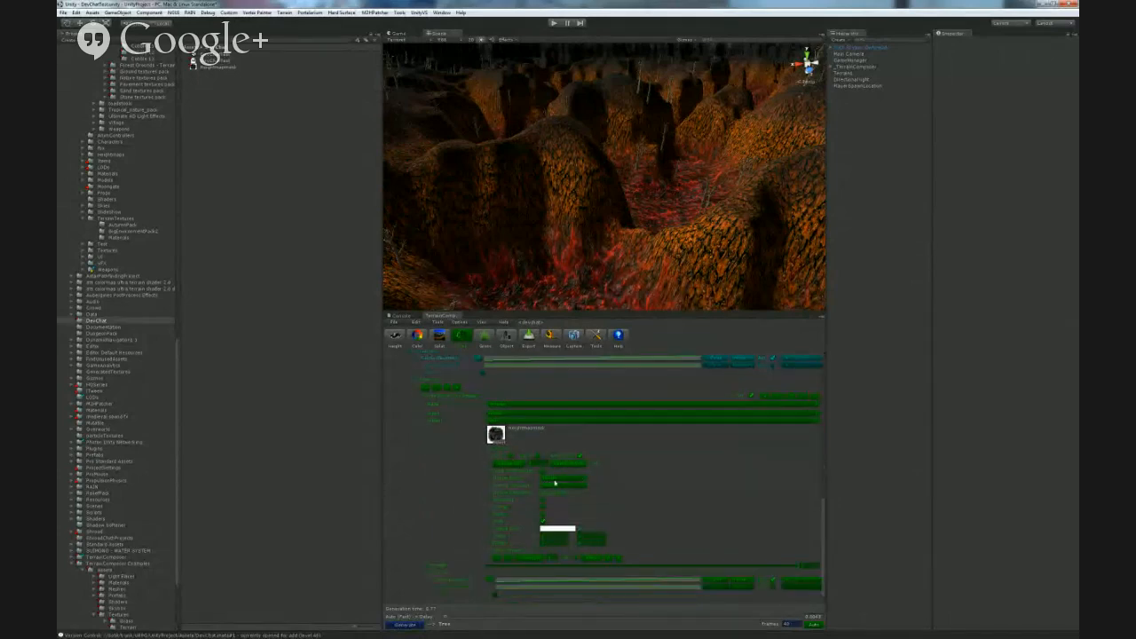
pyautogui.click(564, 481)
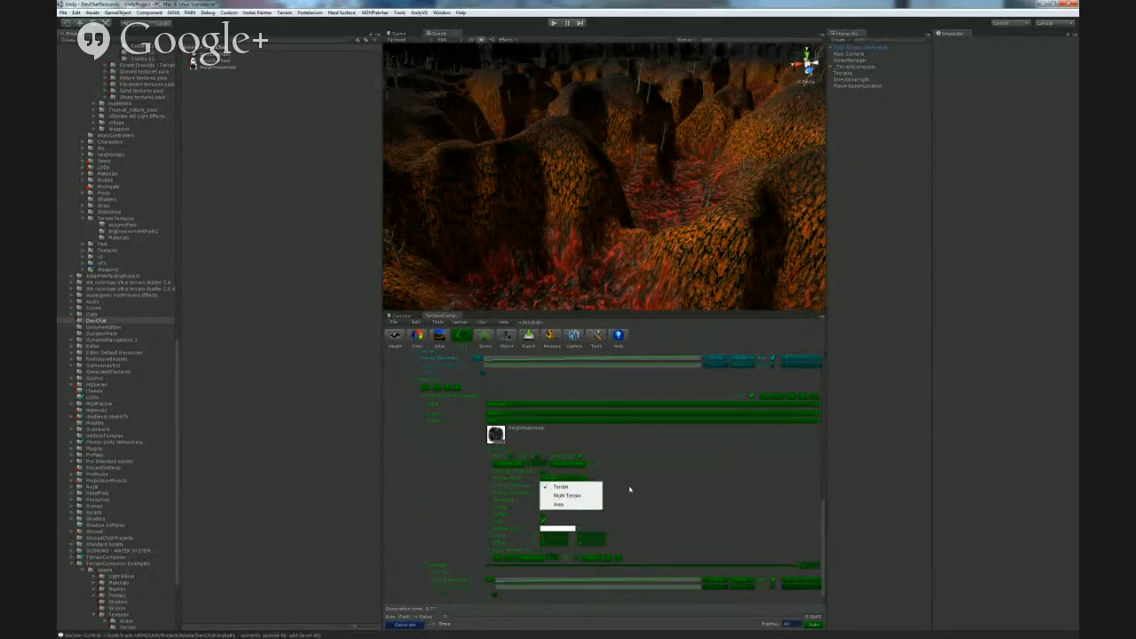
pyautogui.click(611, 492)
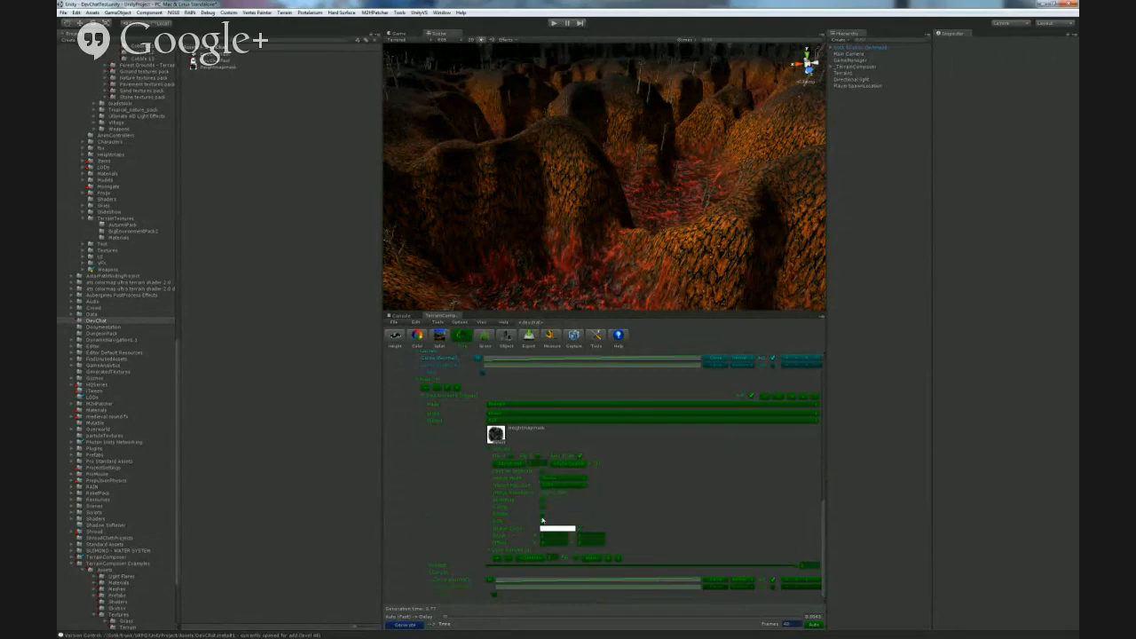
pyautogui.click(543, 509)
pyautogui.click(752, 566)
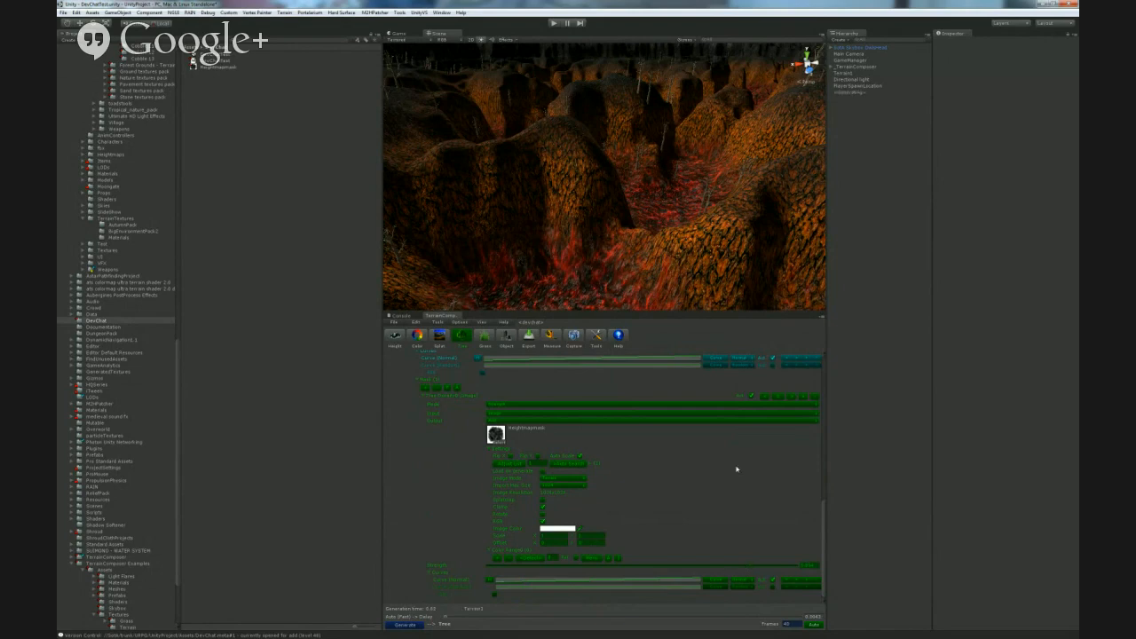
# - Keep Image as the mask subfilter's input, try Subtract as its output and check the tree placement from another angle
pyautogui.scroll(3, 536, 506)
pyautogui.click(508, 511)
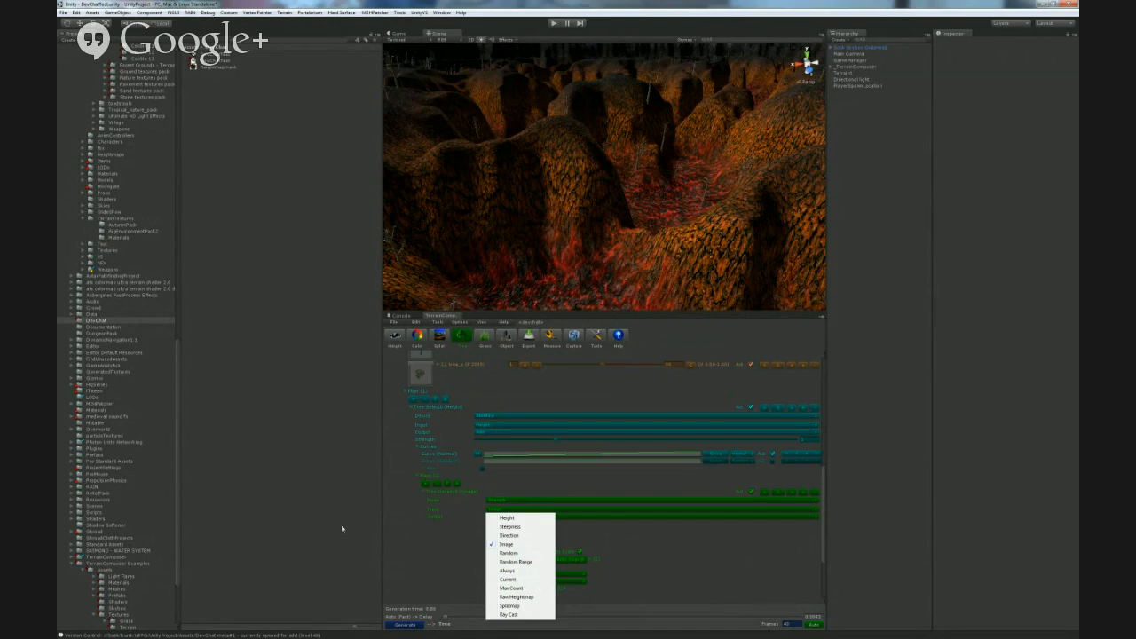
pyautogui.click(506, 545)
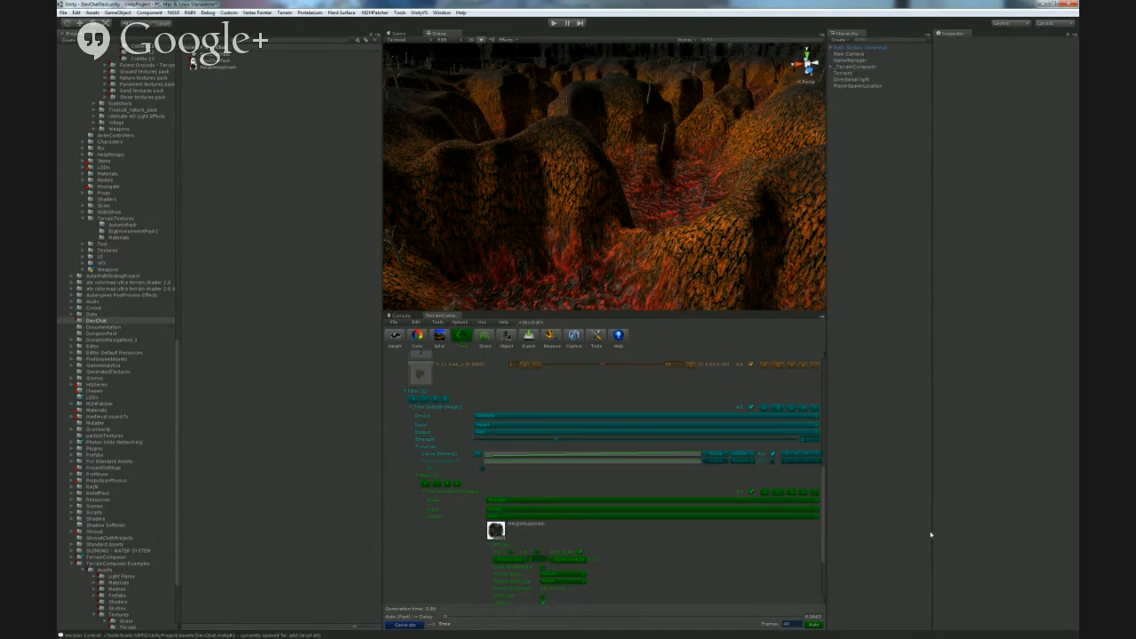
pyautogui.click(511, 520)
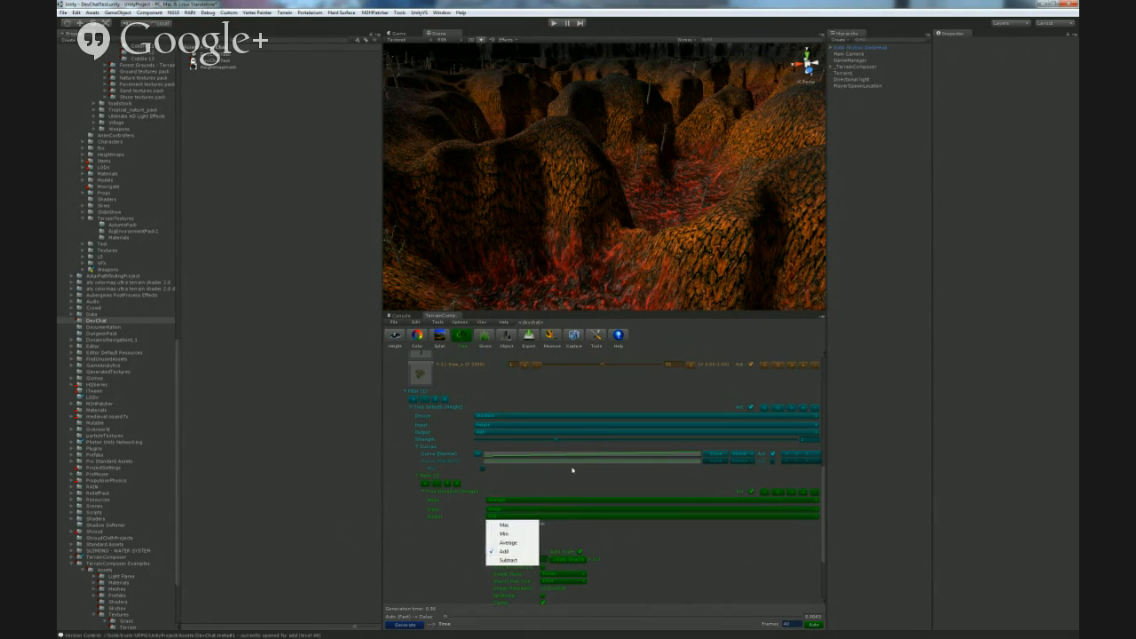
pyautogui.moveTo(595, 204); pyautogui.dragTo(672, 216, button='right')
pyautogui.click(512, 518)
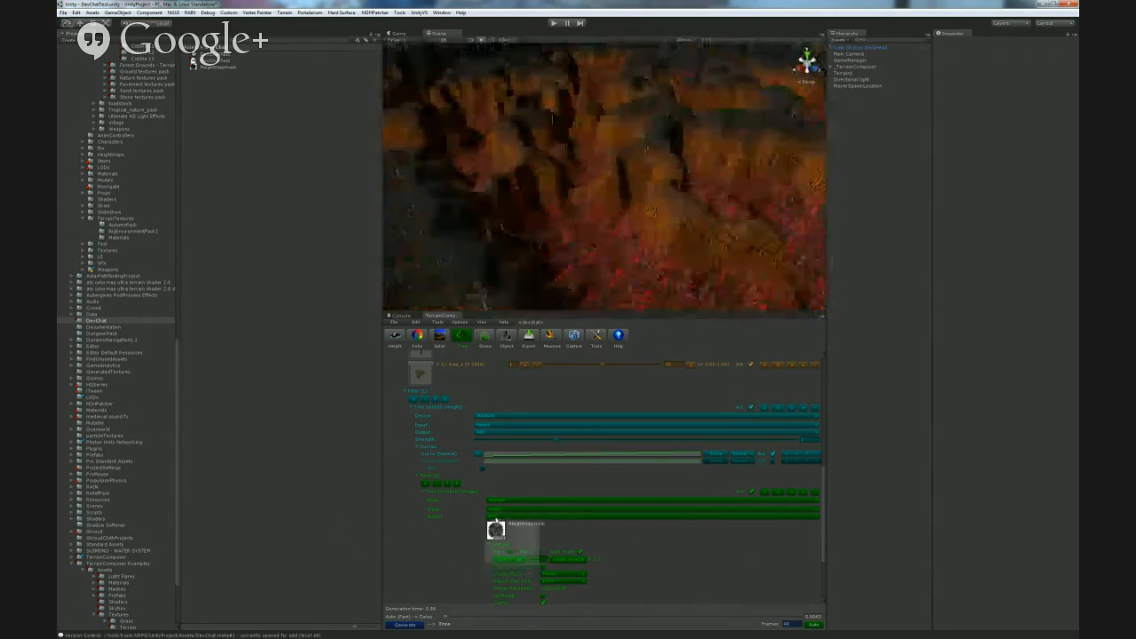
pyautogui.click(517, 559)
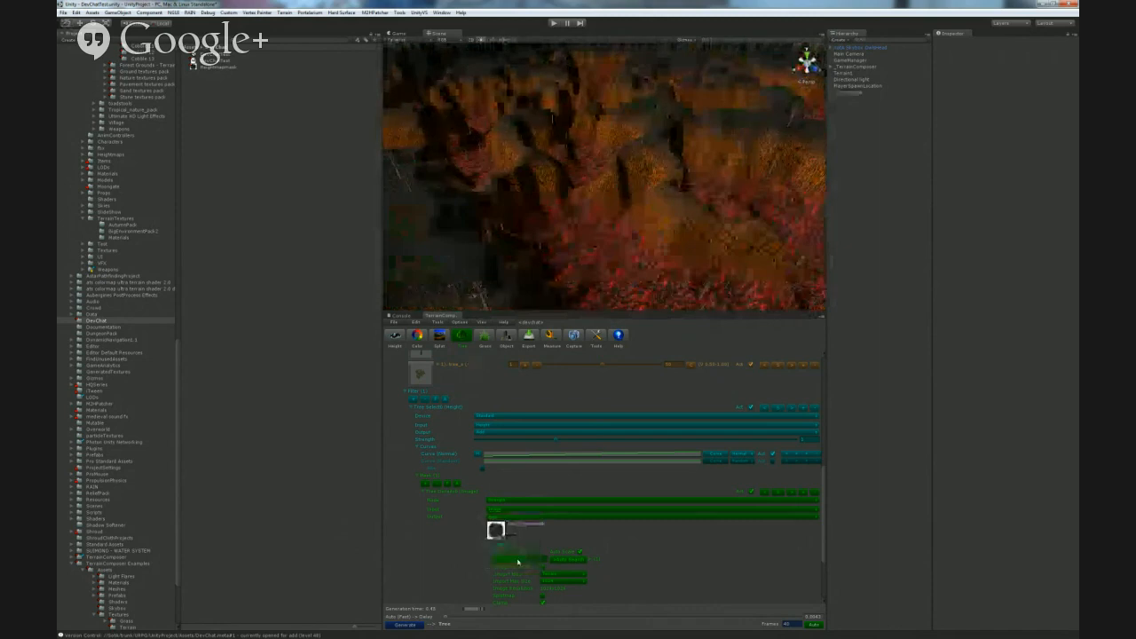
pyautogui.moveTo(600, 253); pyautogui.dragTo(540, 245, button='right')
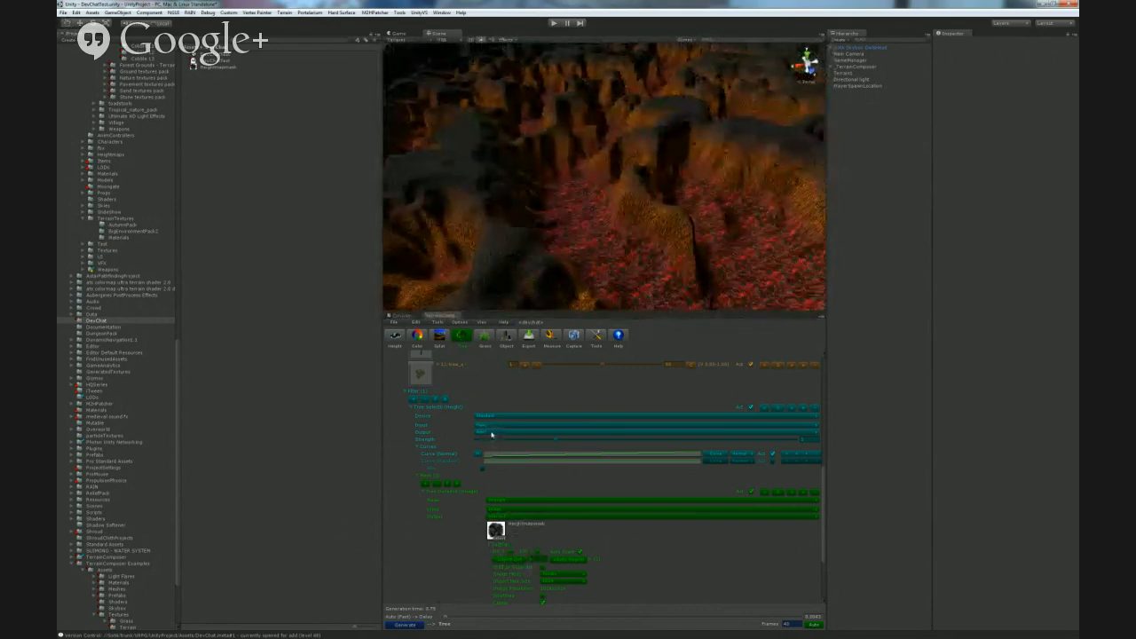
# - Change the height filter's output, and try Min before choosing Max as the mask subfilter's output
pyautogui.click(490, 434)
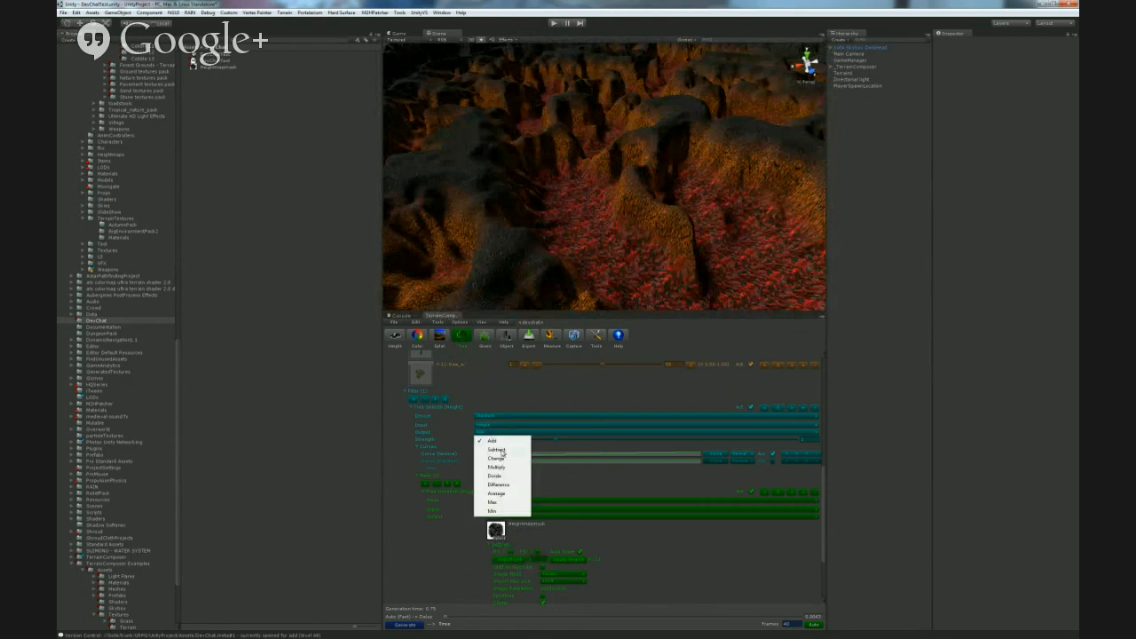
pyautogui.click(506, 459)
pyautogui.click(503, 517)
pyautogui.click(512, 536)
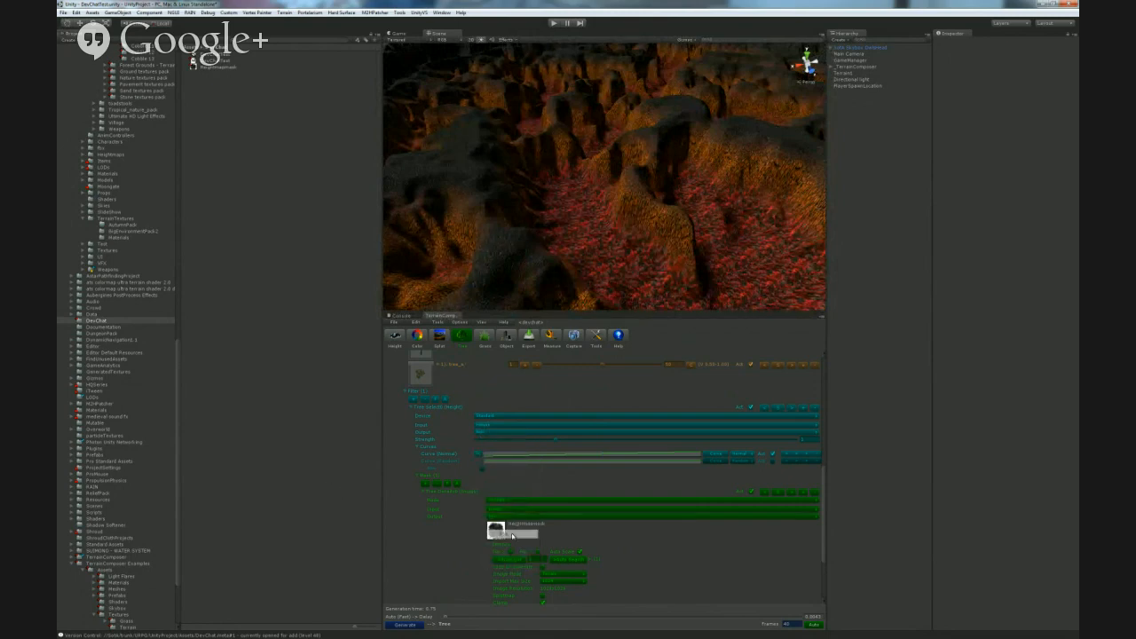
pyautogui.click(510, 517)
pyautogui.click(504, 527)
pyautogui.scroll(-5, 559, 533)
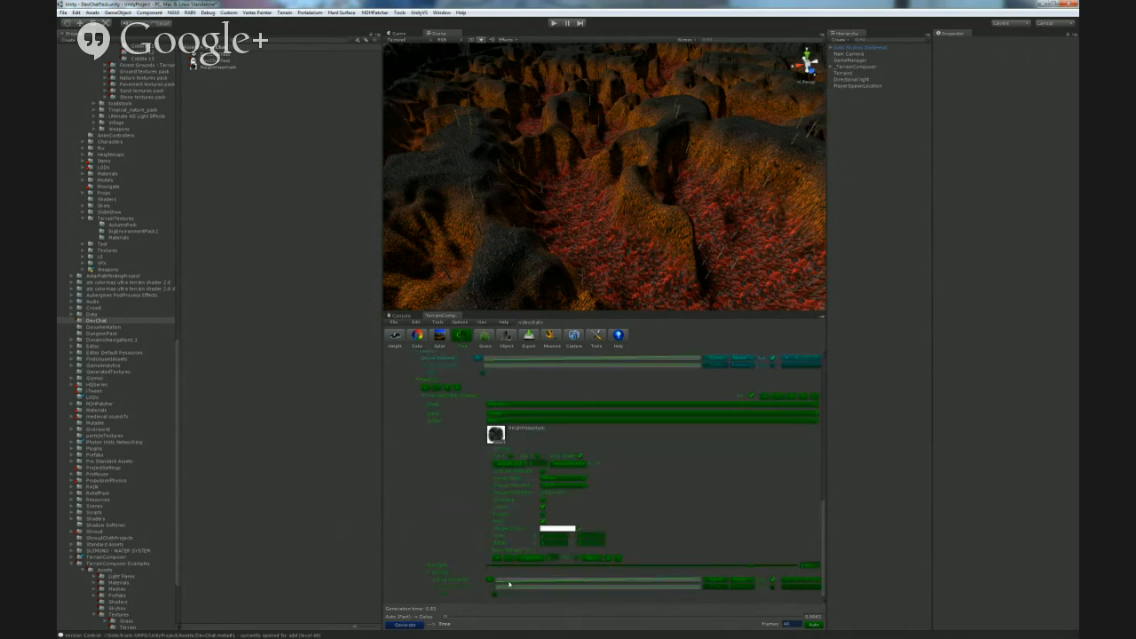
pyautogui.rightClick(719, 582)
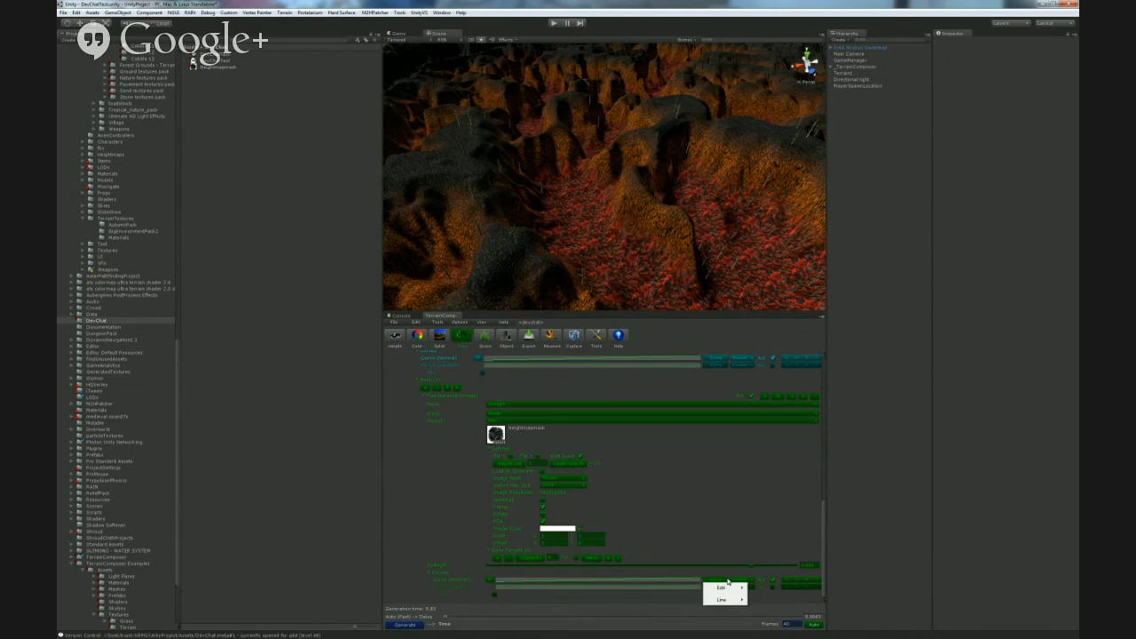
pyautogui.click(900, 508)
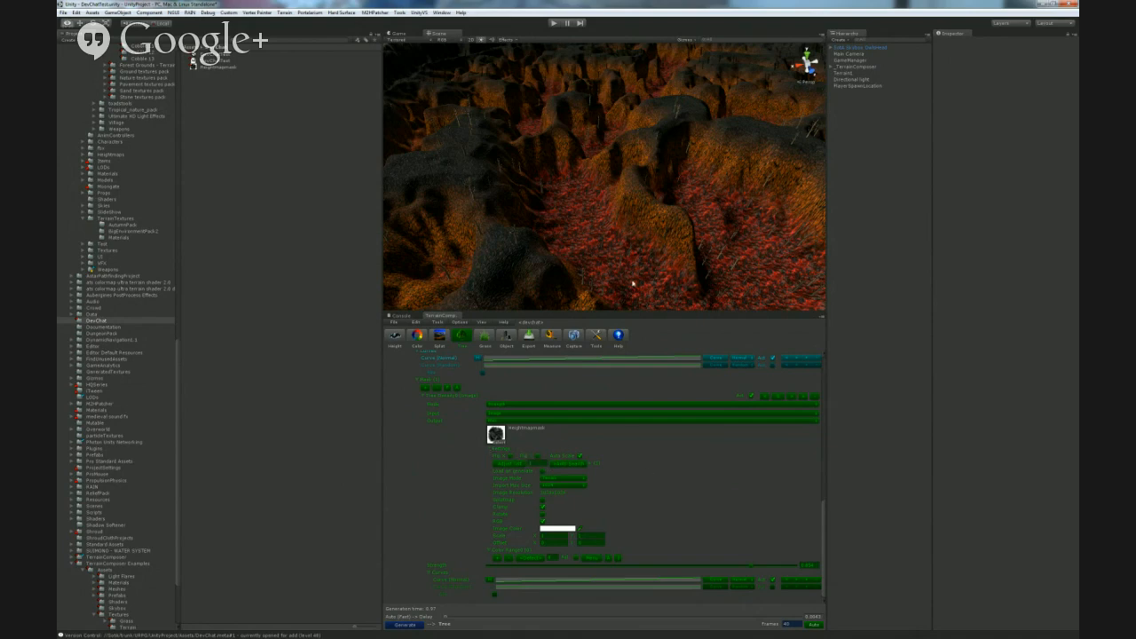
# - Review the tree layer's settings and the lava channels up close, and generate the trees again
pyautogui.moveTo(631, 285); pyautogui.dragTo(660, 264, button='right')
pyautogui.scroll(10, 422, 491)
pyautogui.scroll(3, 428, 477)
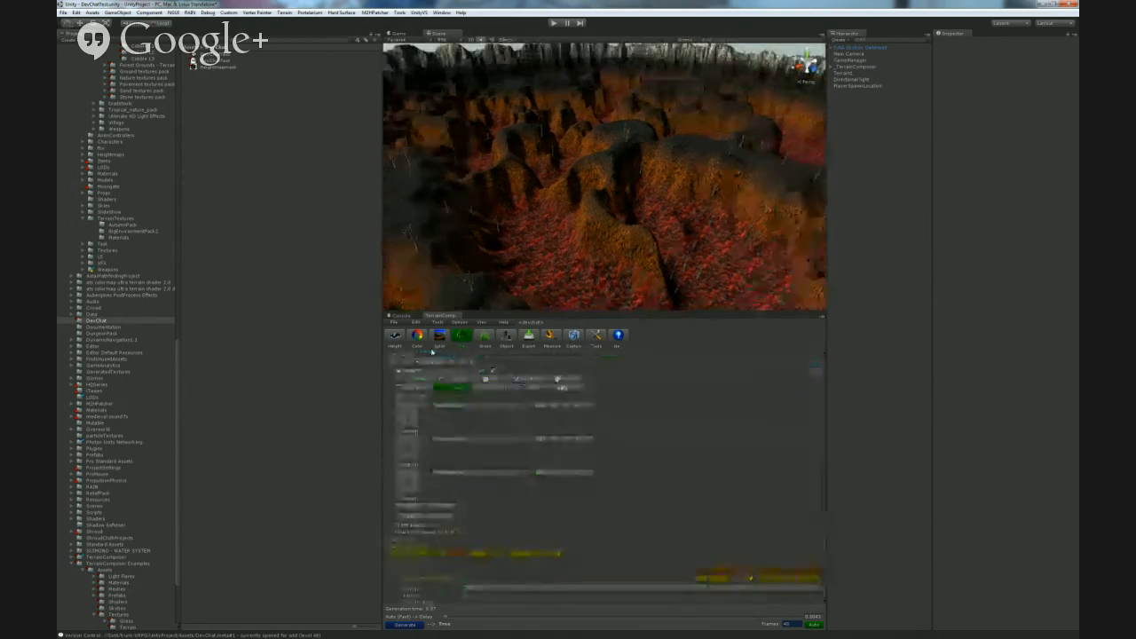
pyautogui.scroll(-11, 455, 556)
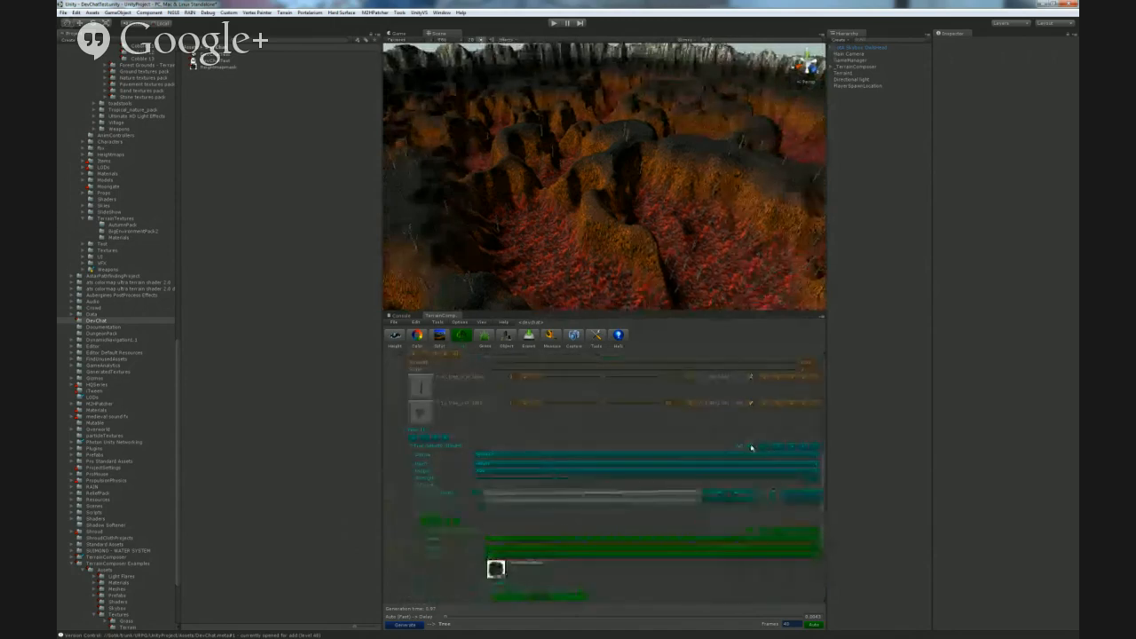
pyautogui.scroll(7, 497, 444)
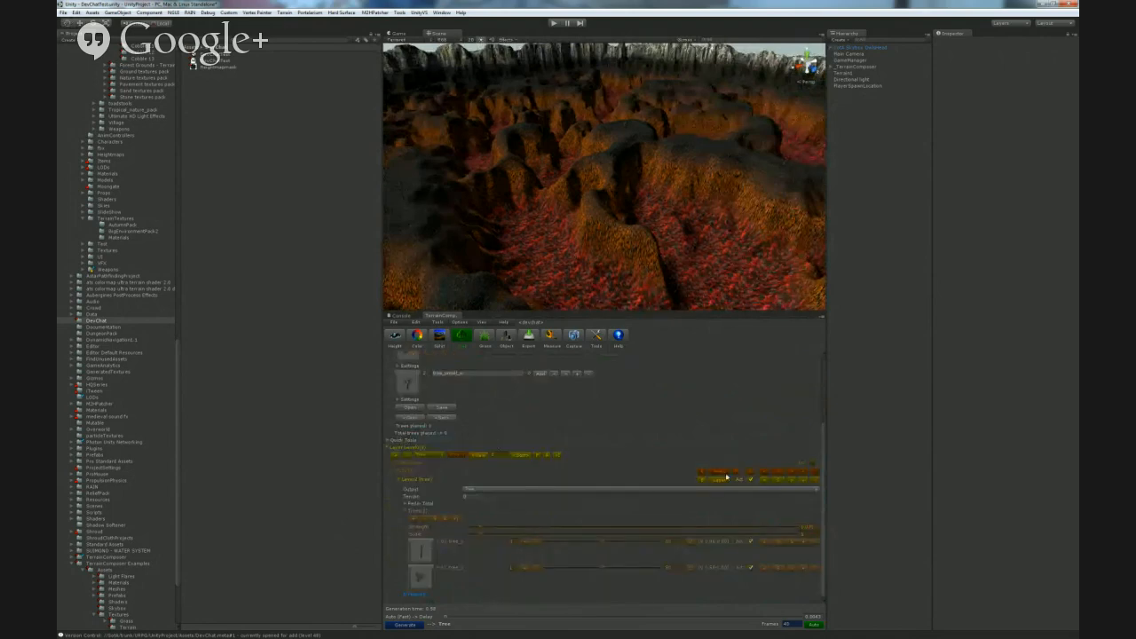
pyautogui.moveTo(640, 263); pyautogui.dragTo(525, 265, button='right')
pyautogui.press('w')
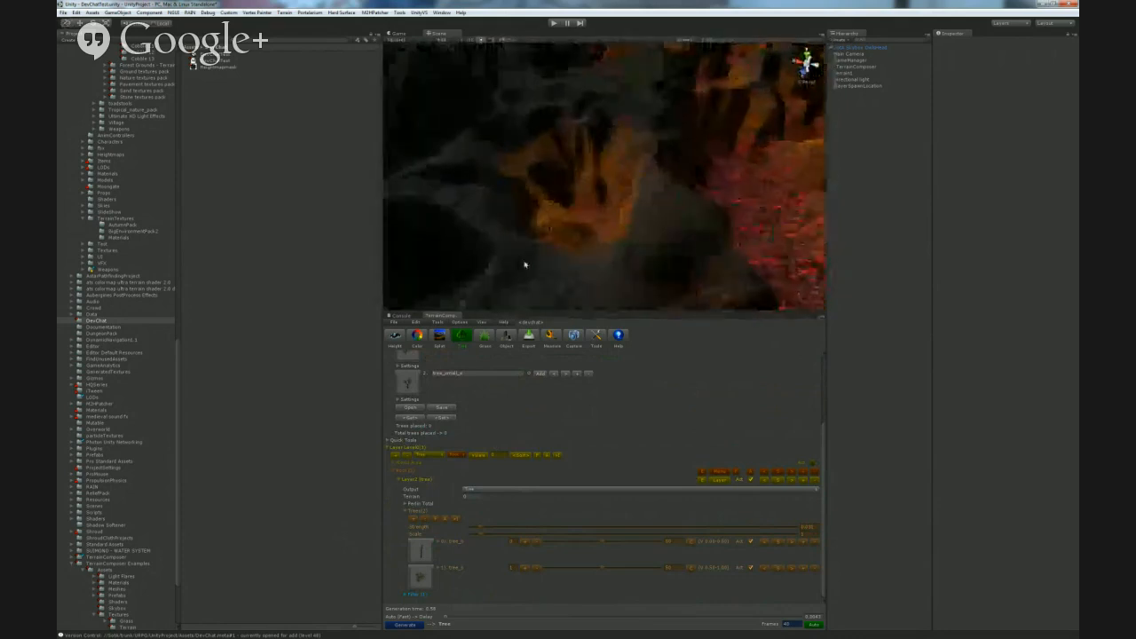
pyautogui.click(406, 625)
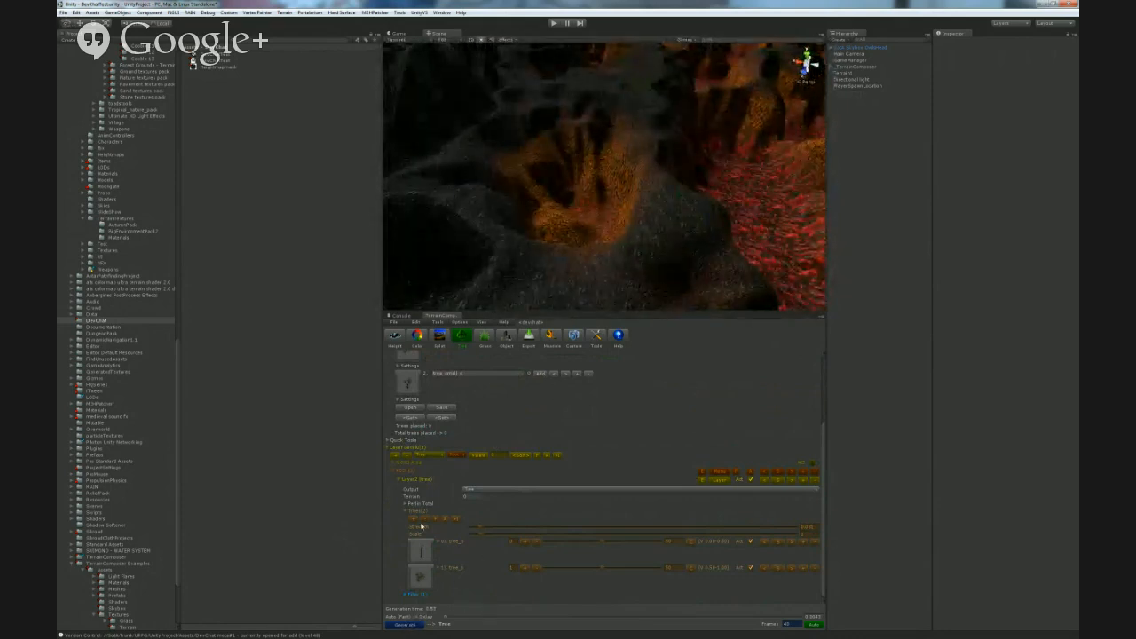
# - Switch the height filter back on, deactivate its mask subfilter and check the trees around the crater
pyautogui.scroll(-3, 404, 597)
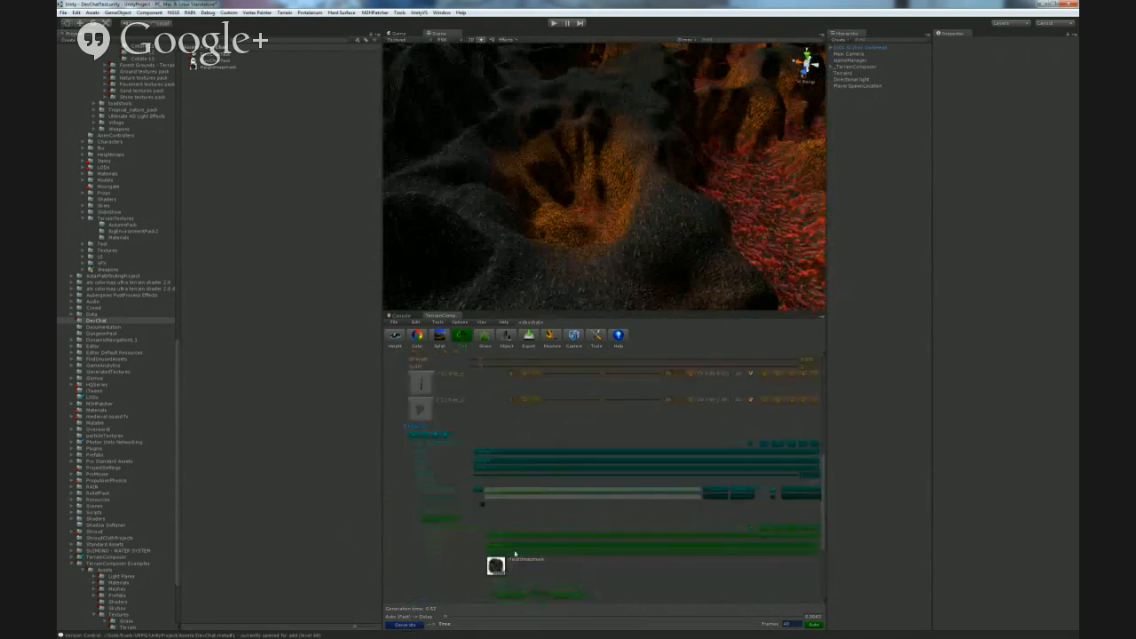
pyautogui.click(752, 443)
pyautogui.click(751, 529)
pyautogui.moveTo(651, 270); pyautogui.dragTo(636, 236, button='right')
# - Try raising the start point of the height filter's curve to thin out the trees on low ground
pyautogui.click(525, 490)
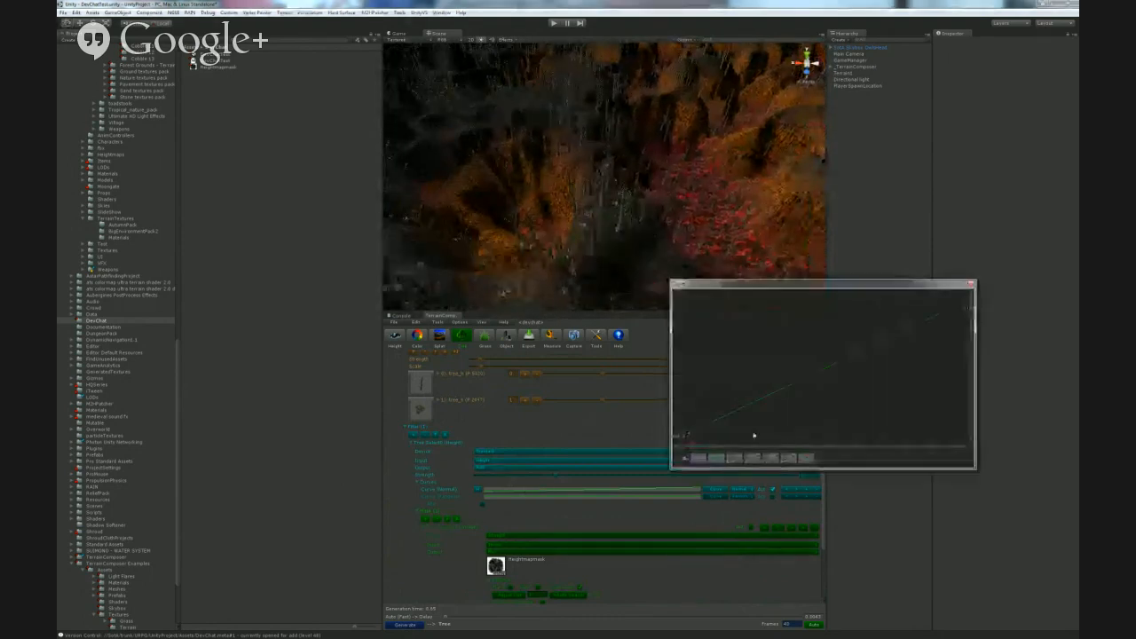
pyautogui.moveTo(686, 434); pyautogui.dragTo(685, 394)
pyautogui.click(626, 248)
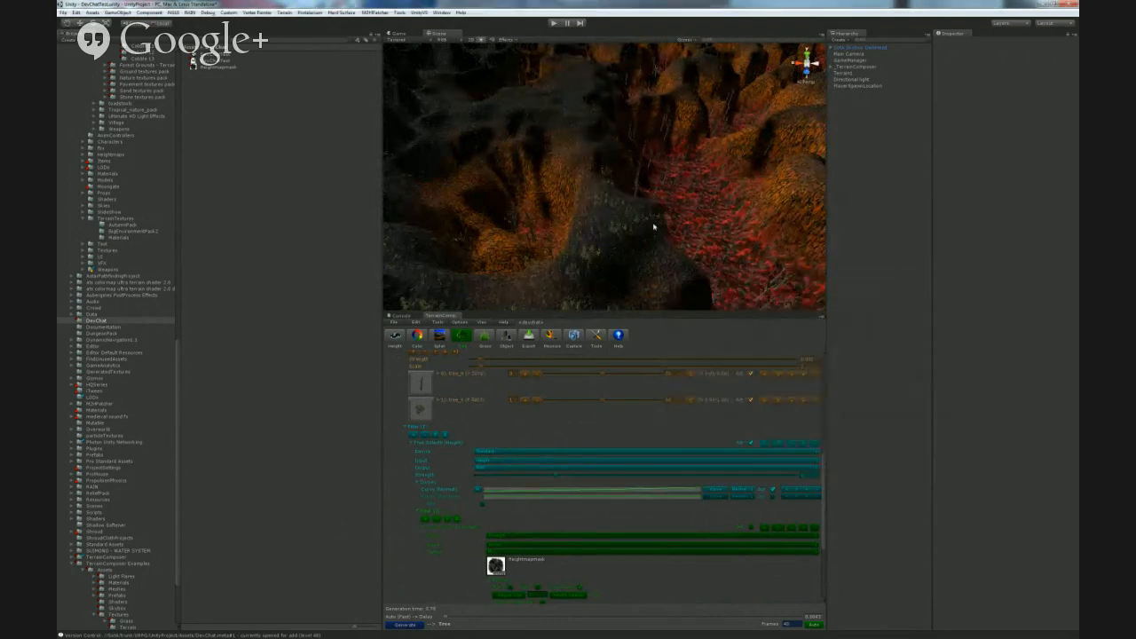
pyautogui.click(547, 491)
pyautogui.moveTo(685, 433)
pyautogui.mouseDown()
pyautogui.moveTo(683, 408)
pyautogui.moveTo(687, 427)
pyautogui.mouseUp()
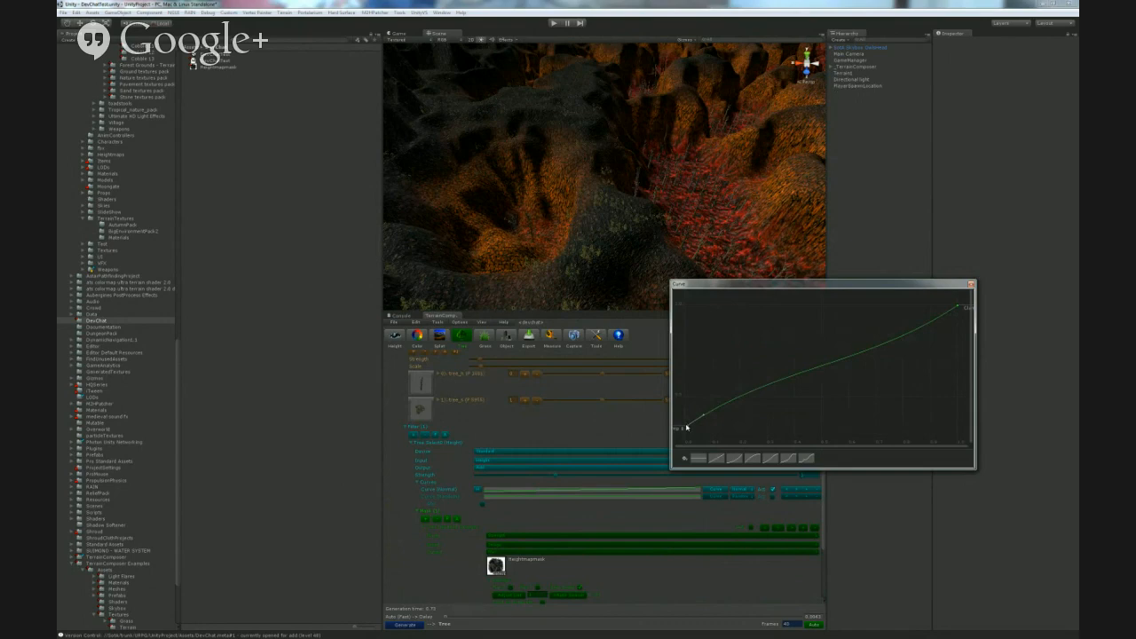
pyautogui.moveTo(686, 427); pyautogui.dragTo(685, 419)
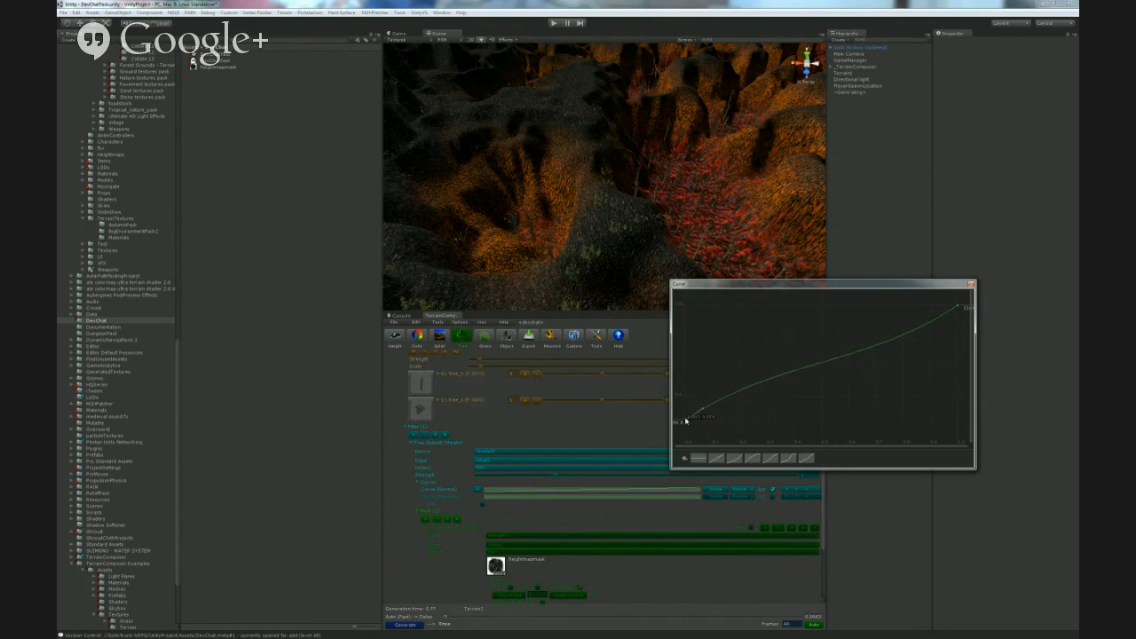
# - Try bending the height curve upward with an added key in its first half and raising its start point further
pyautogui.doubleClick(794, 370)
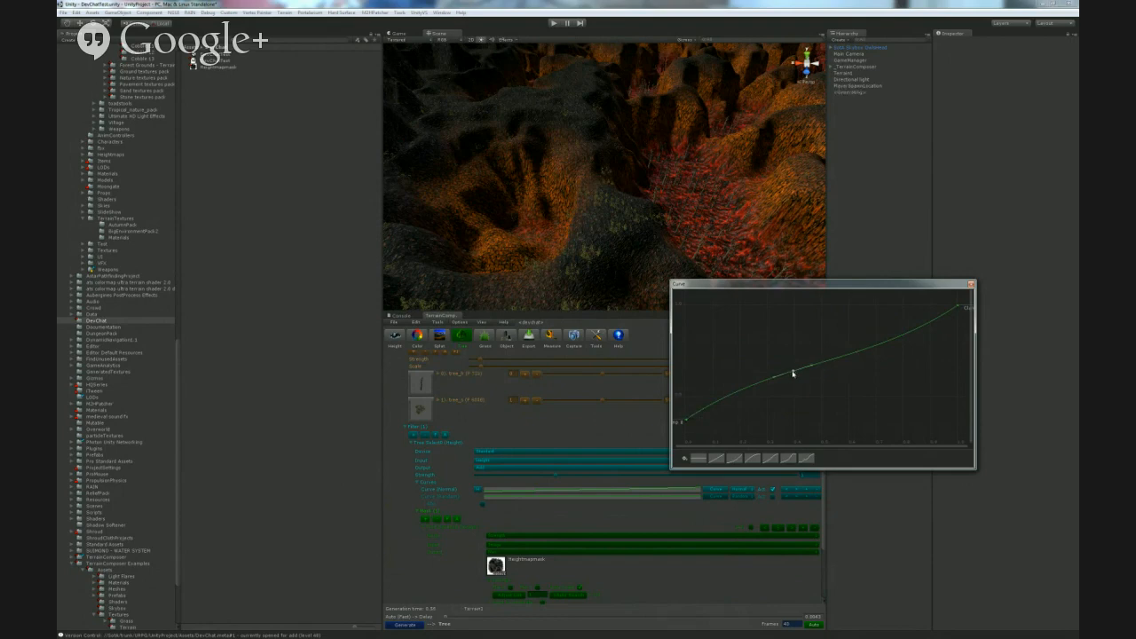
pyautogui.moveTo(792, 367); pyautogui.dragTo(761, 338)
pyautogui.moveTo(686, 421); pyautogui.dragTo(683, 408)
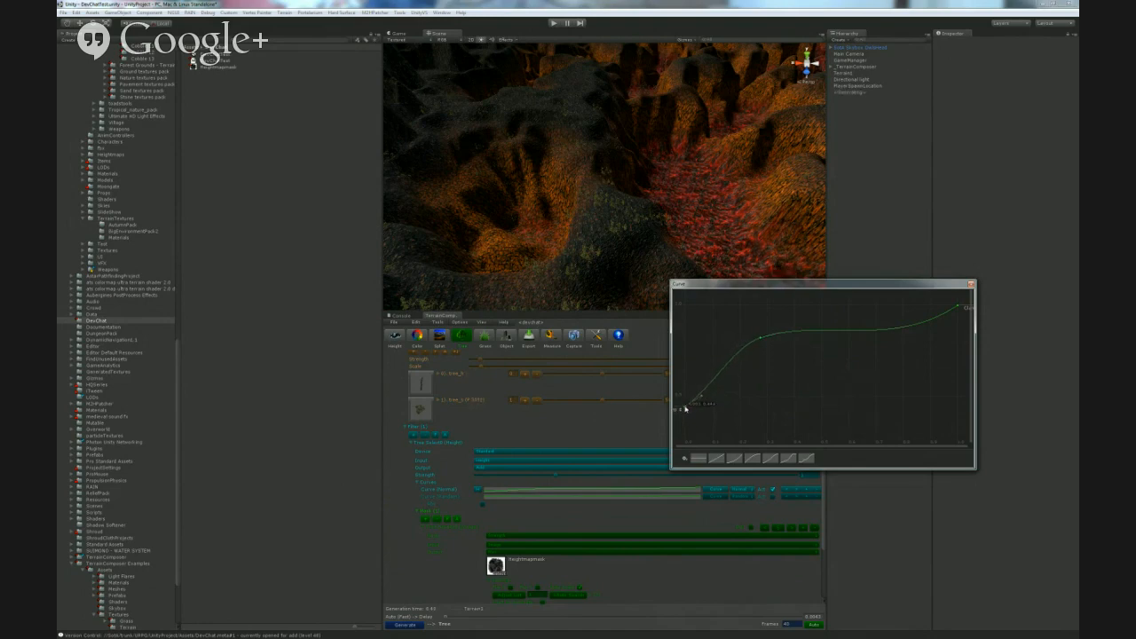
pyautogui.scroll(4, 536, 436)
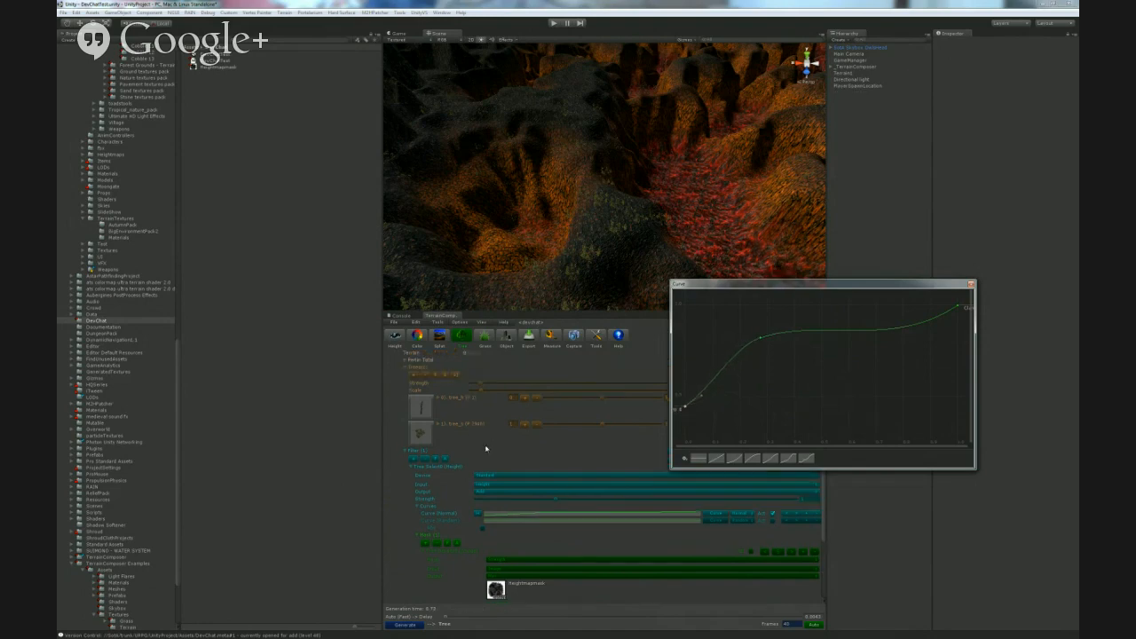
pyautogui.moveTo(731, 285); pyautogui.dragTo(169, 120)
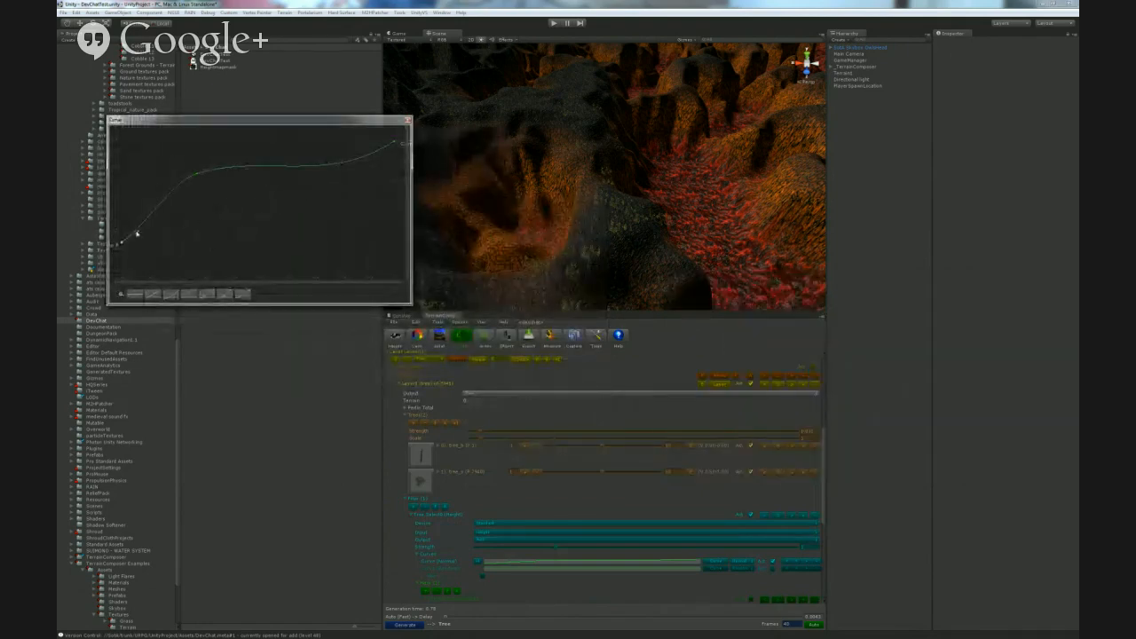
pyautogui.click(122, 242)
pyautogui.moveTo(123, 241); pyautogui.dragTo(123, 237)
# - Adjust the two trees' distribution sliders, lowering both below the middle and the second tree's more than the first's
pyautogui.moveTo(603, 448); pyautogui.dragTo(658, 450)
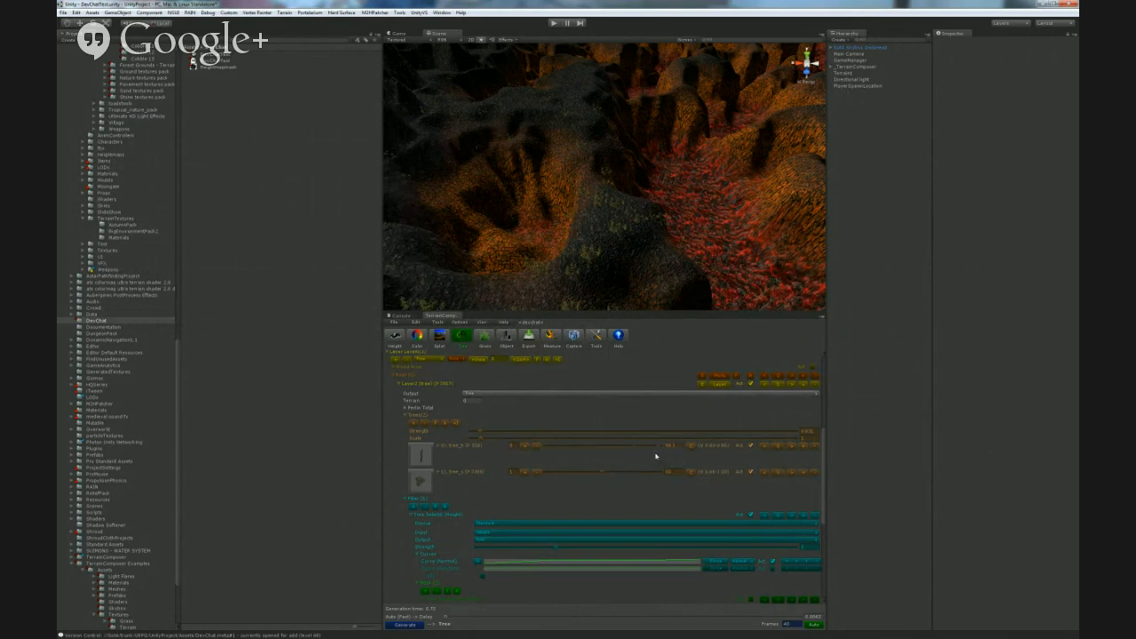
pyautogui.moveTo(612, 473); pyautogui.dragTo(553, 475)
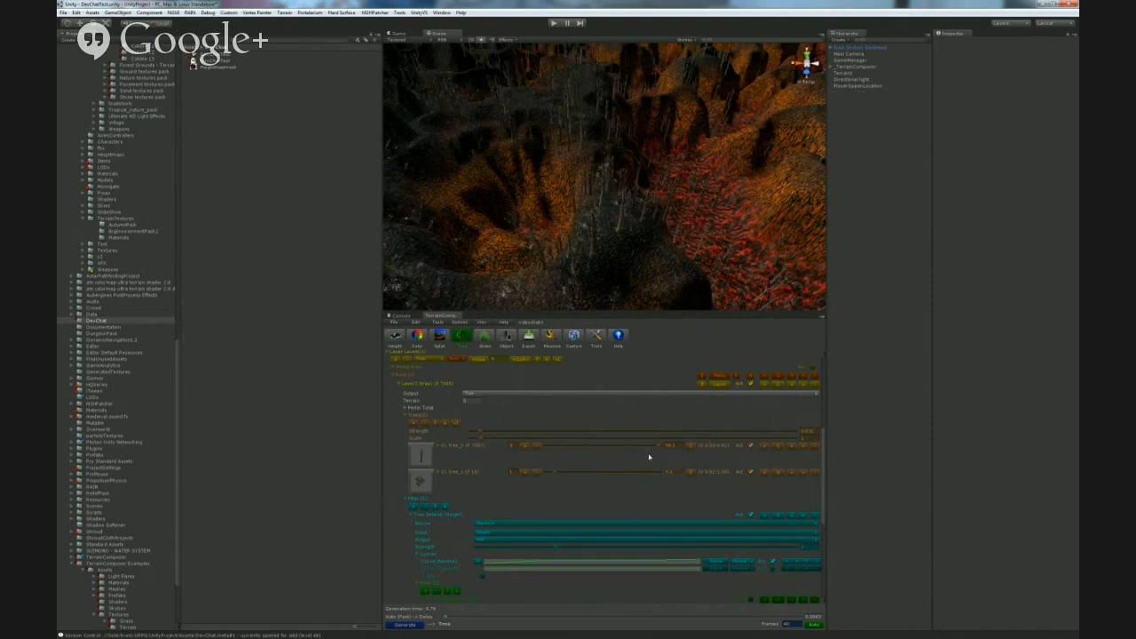
pyautogui.moveTo(657, 448); pyautogui.dragTo(574, 453)
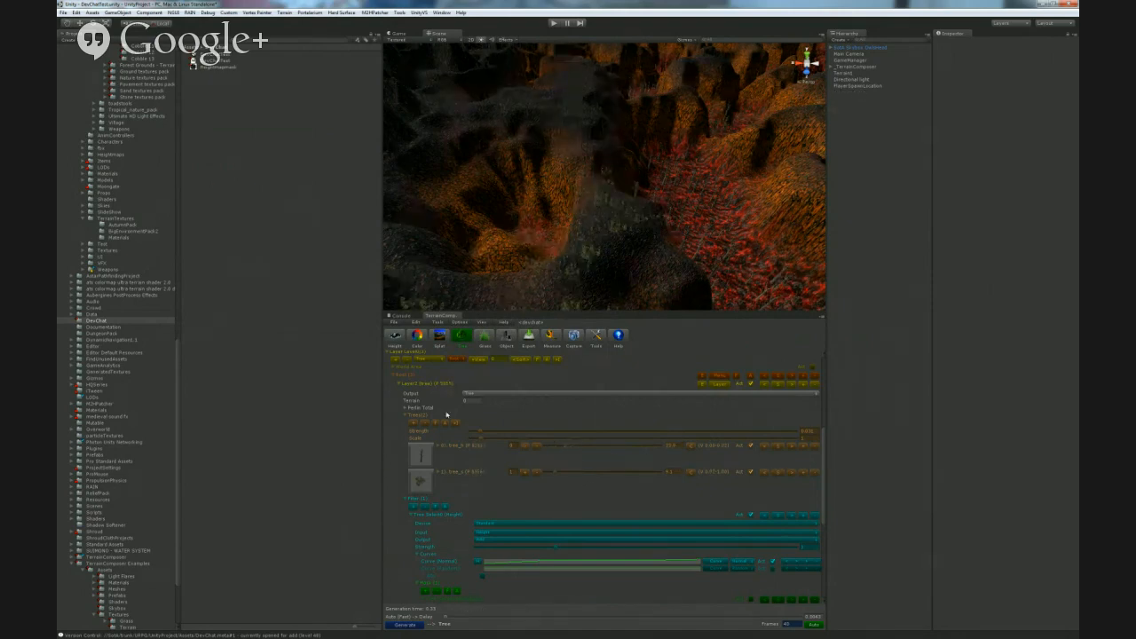
# - Replace the height filter's curve with the preset that rises steeply and levels off, and close the curve editor
pyautogui.scroll(-3, 563, 506)
pyautogui.click(540, 516)
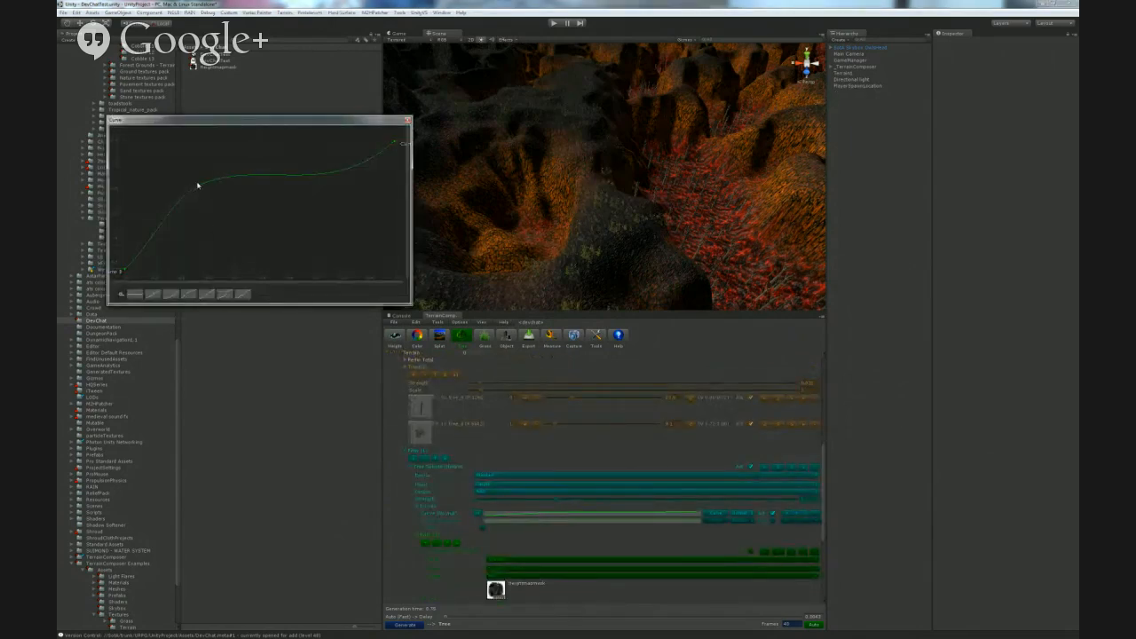
pyautogui.click(152, 294)
pyautogui.click(181, 295)
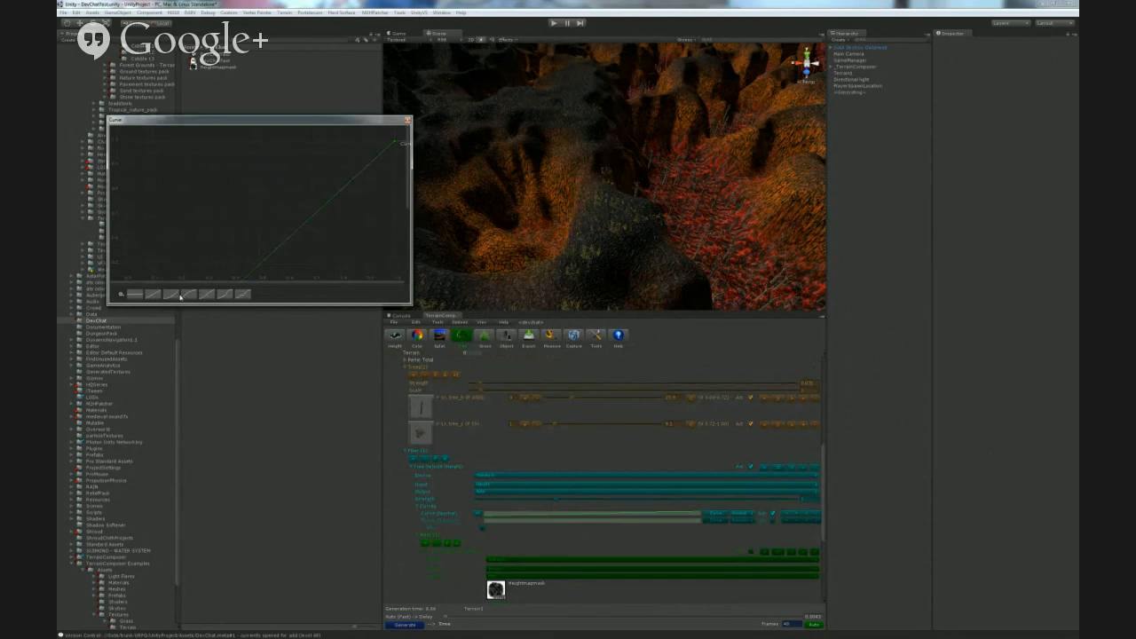
pyautogui.click(189, 295)
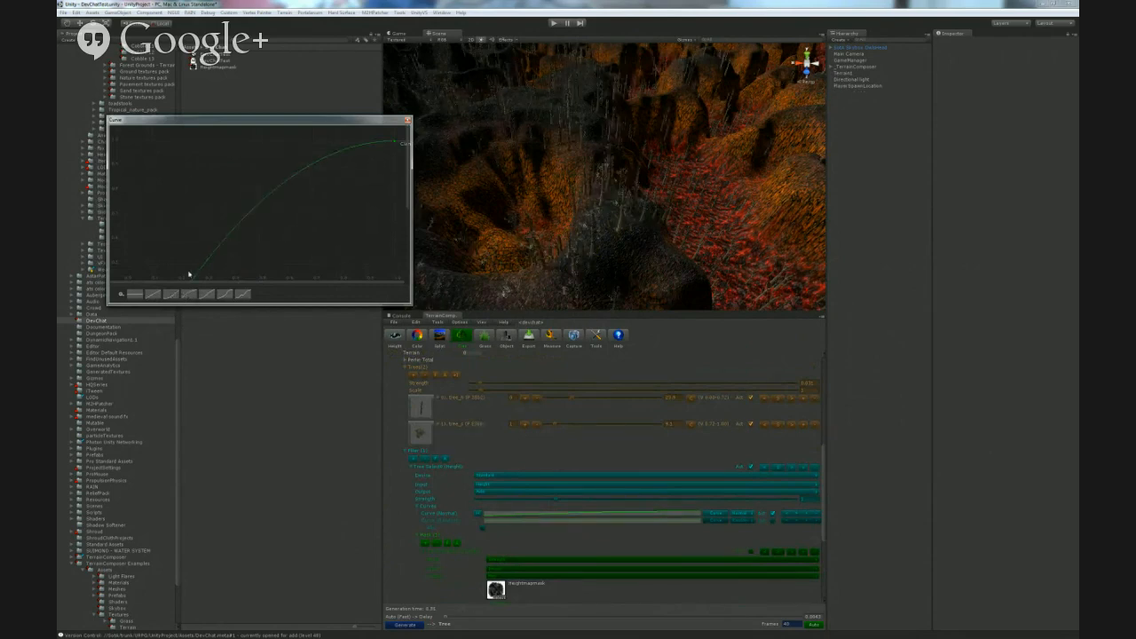
pyautogui.scroll(-5, 213, 253)
pyautogui.click(407, 121)
# - Add a key near the start of the height curve and raise both it and the start point to about mid-height
pyautogui.click(521, 514)
pyautogui.doubleClick(146, 252)
pyautogui.moveTo(126, 271); pyautogui.dragTo(149, 209)
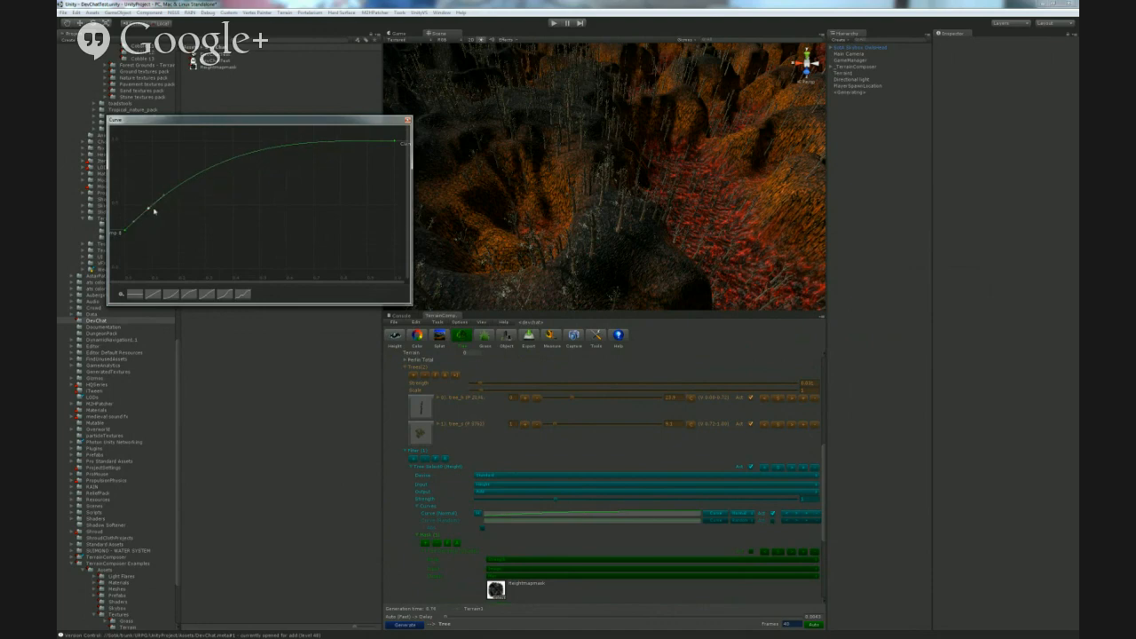
pyautogui.moveTo(121, 233); pyautogui.dragTo(148, 204)
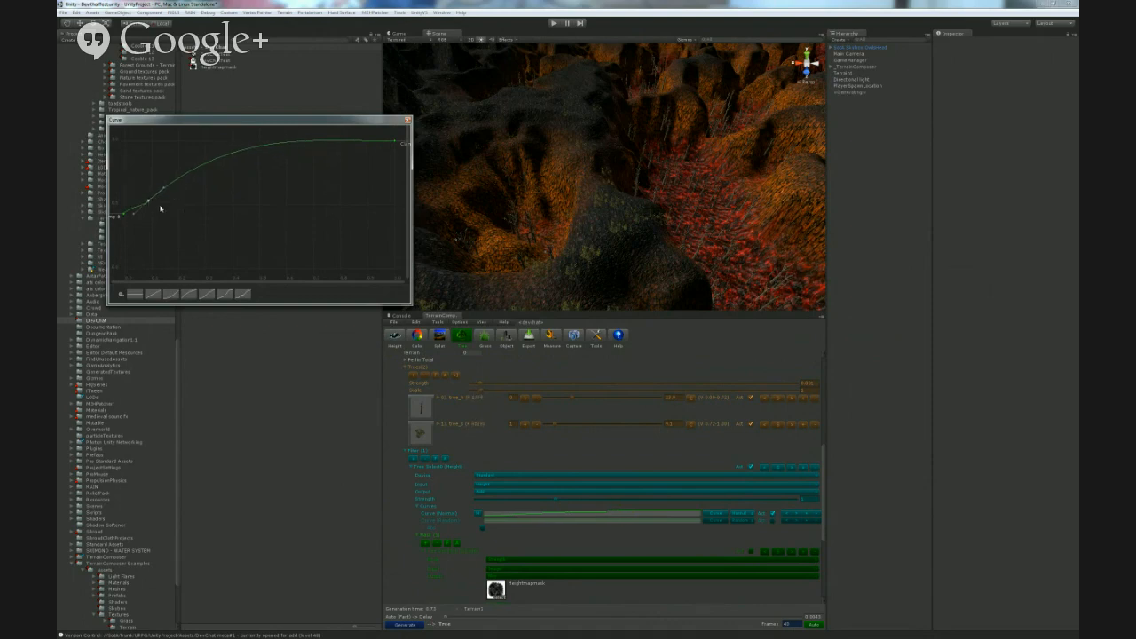
pyautogui.moveTo(123, 214); pyautogui.dragTo(125, 210)
pyautogui.doubleClick(150, 197)
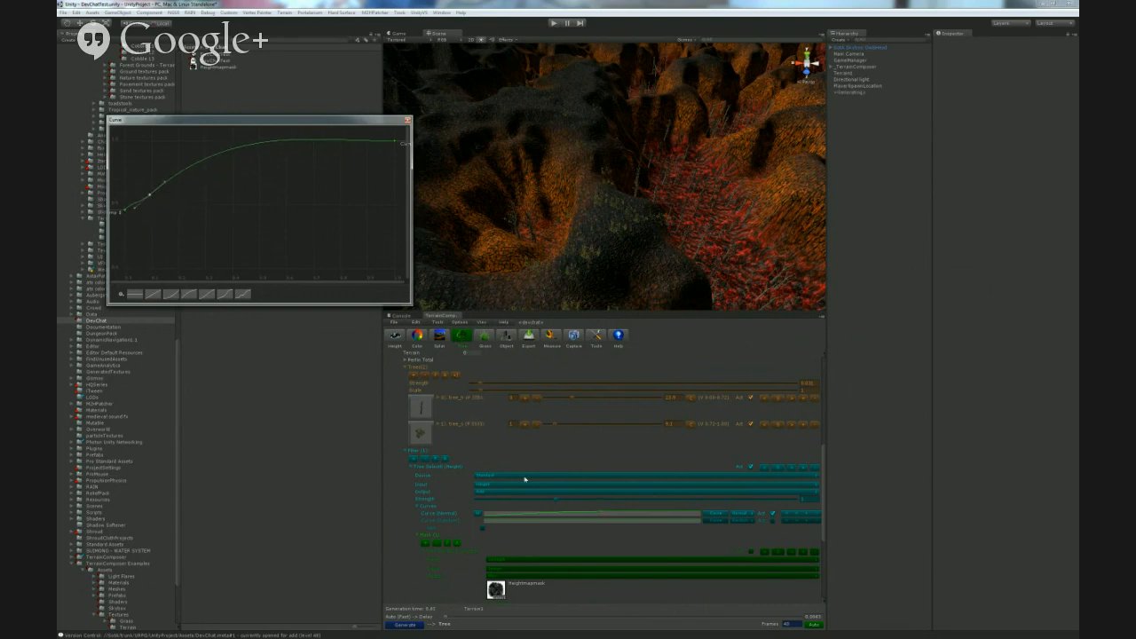
# - Change the tree filter's input to Raw Heightmap and load the raw file from the DevChat folder
pyautogui.scroll(-3, 519, 515)
pyautogui.click(487, 441)
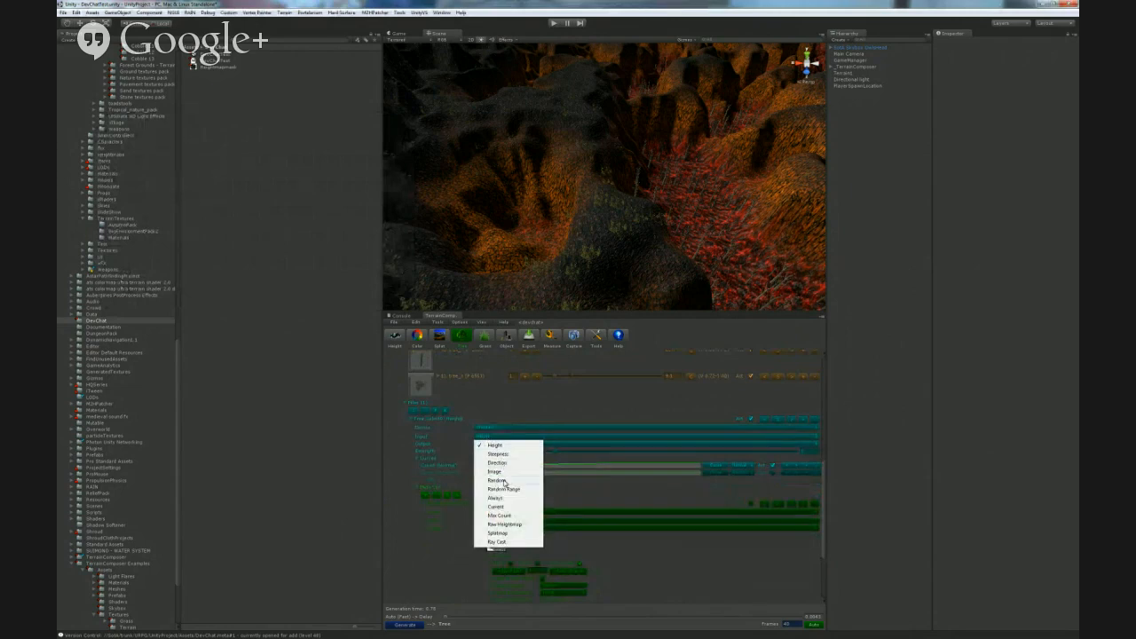
pyautogui.click(520, 526)
pyautogui.click(768, 444)
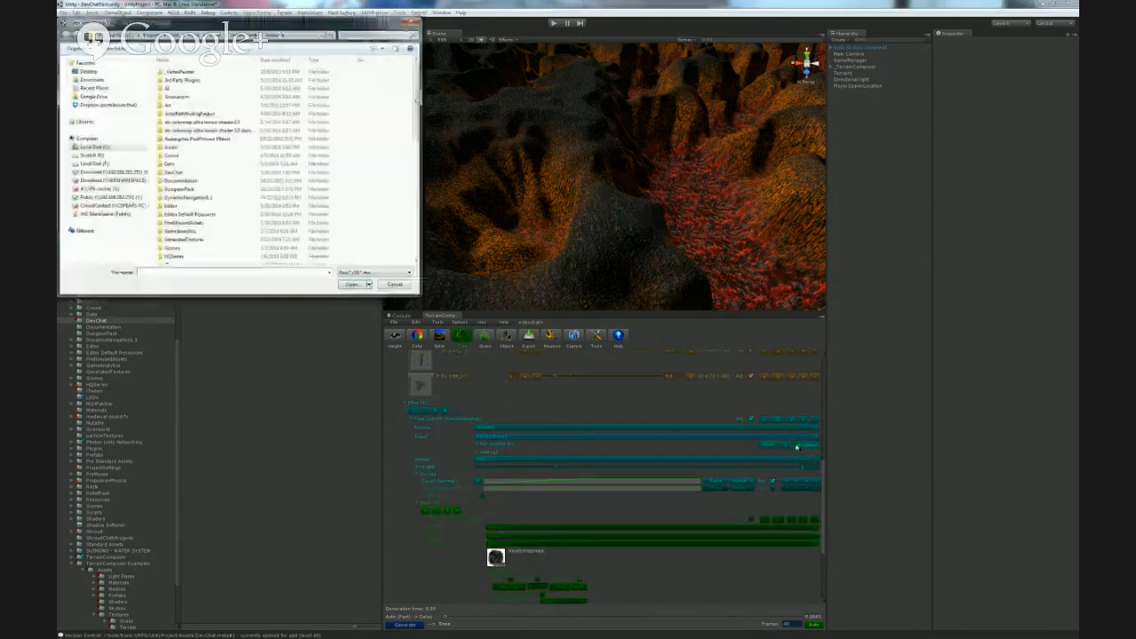
pyautogui.doubleClick(230, 172)
pyautogui.click(177, 71)
pyautogui.click(353, 284)
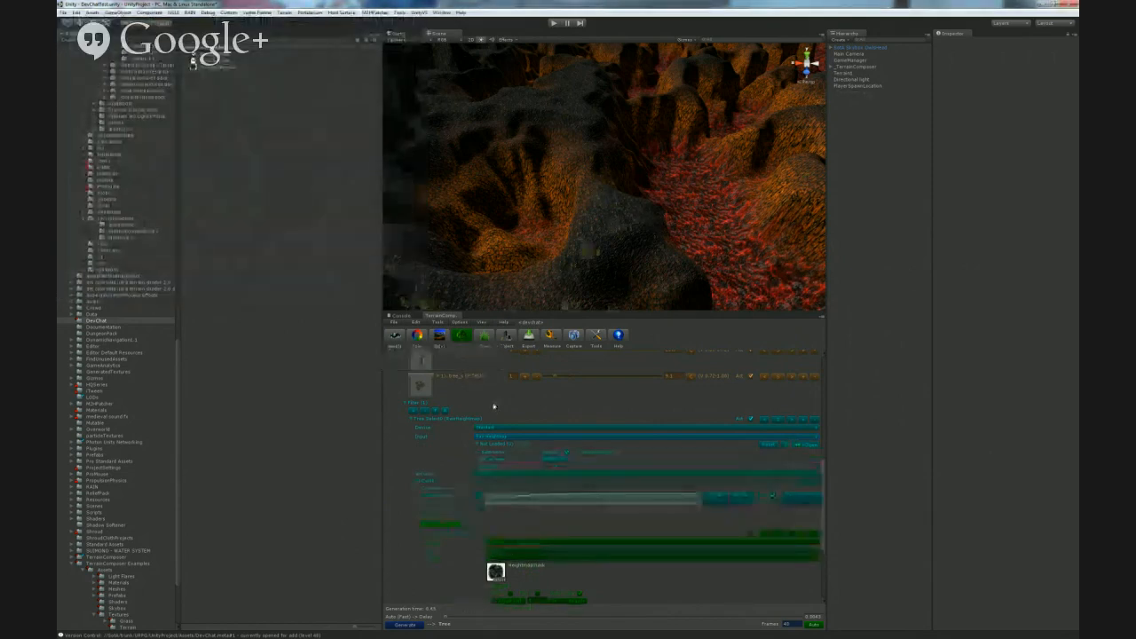
pyautogui.moveTo(627, 294); pyautogui.dragTo(574, 209, button='right')
# - Replace the raw heightmap filter's curve with the straight rising preset and close the curve editor
pyautogui.click(539, 498)
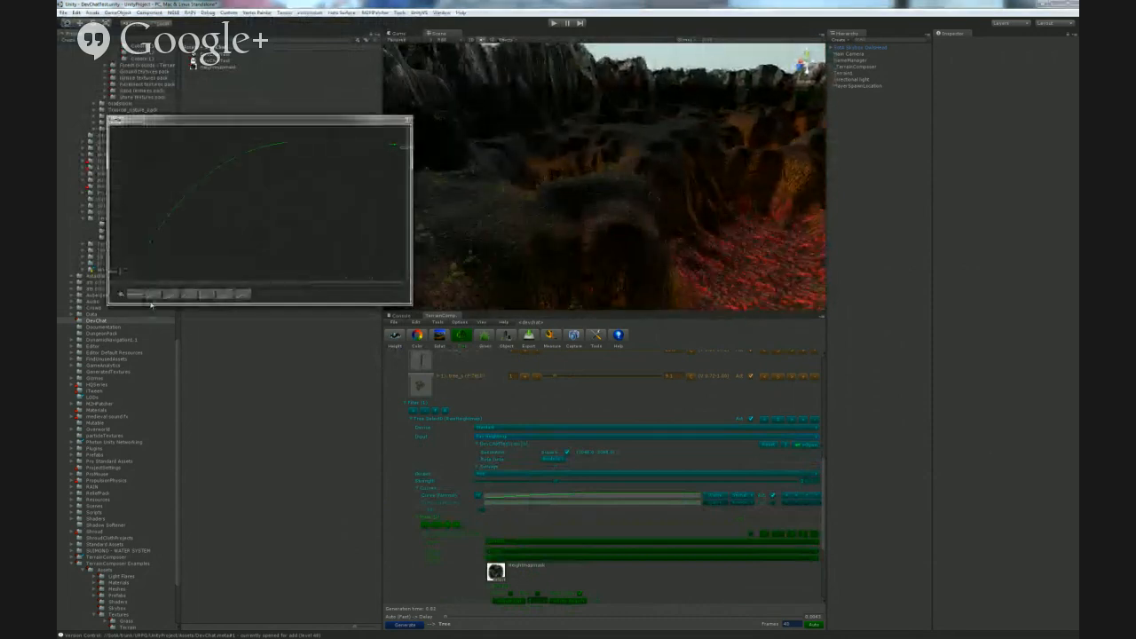
pyautogui.click(408, 119)
pyautogui.moveTo(587, 213); pyautogui.dragTo(607, 352, button='right')
# - Raise the start point of the raw heightmap filter's linear curve in two small moves and close the editor
pyautogui.click(541, 501)
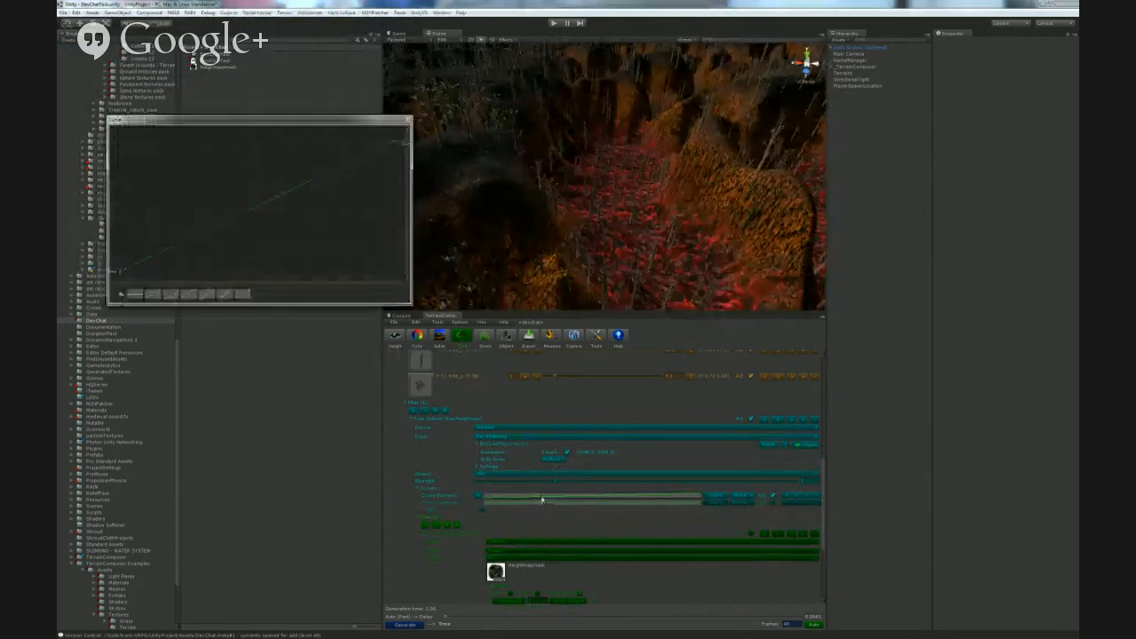
pyautogui.moveTo(123, 260); pyautogui.dragTo(125, 247)
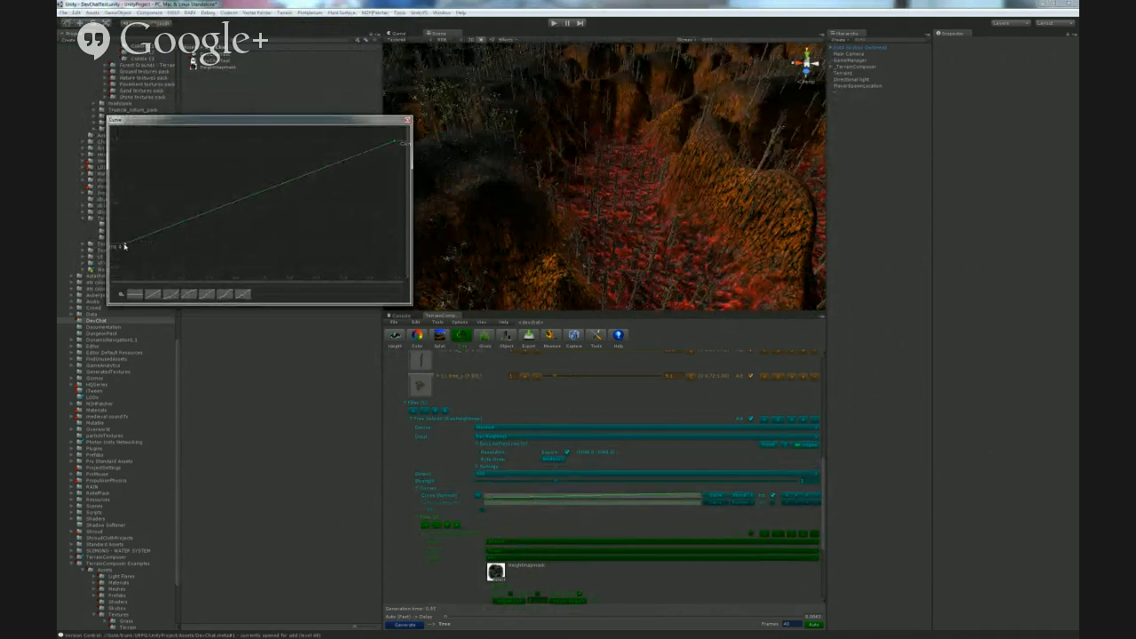
pyautogui.moveTo(125, 242); pyautogui.dragTo(127, 227)
pyautogui.click(572, 253)
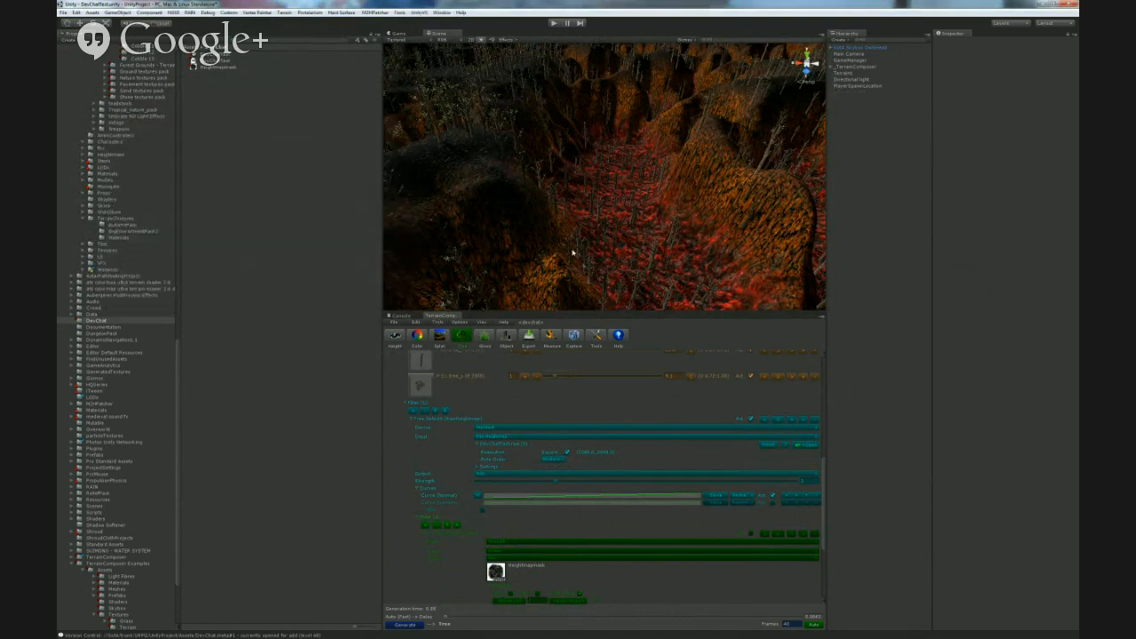
# - Reopen the raw heightmap filter's curve, raise its start point further in three moves, and close the editor
pyautogui.click(565, 501)
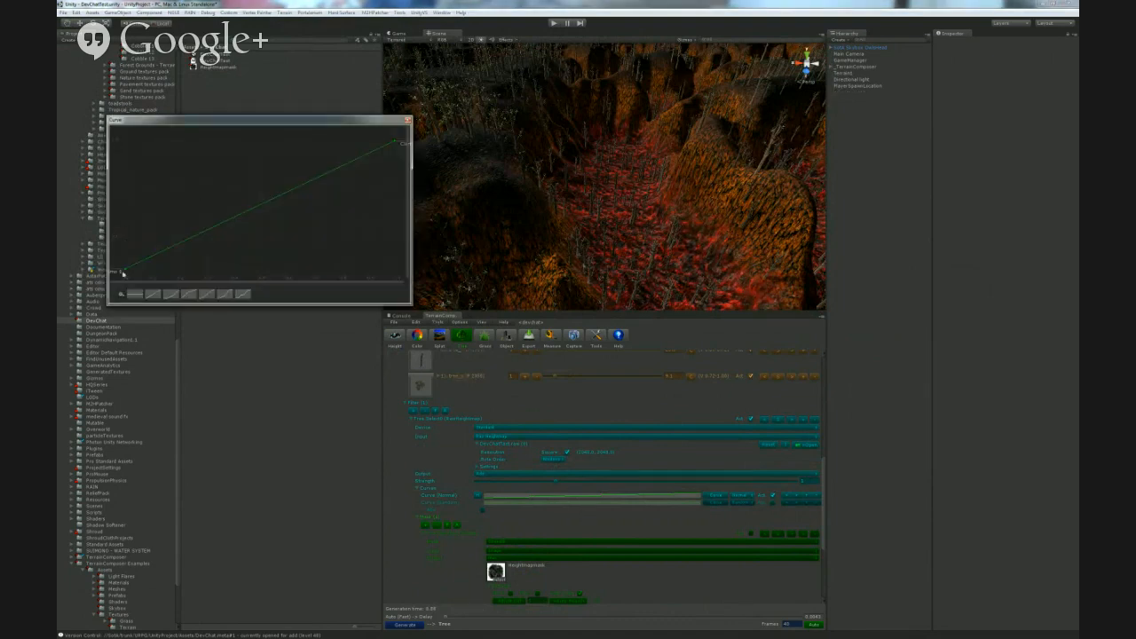
pyautogui.moveTo(125, 269); pyautogui.dragTo(123, 251)
pyautogui.moveTo(125, 247); pyautogui.dragTo(119, 227)
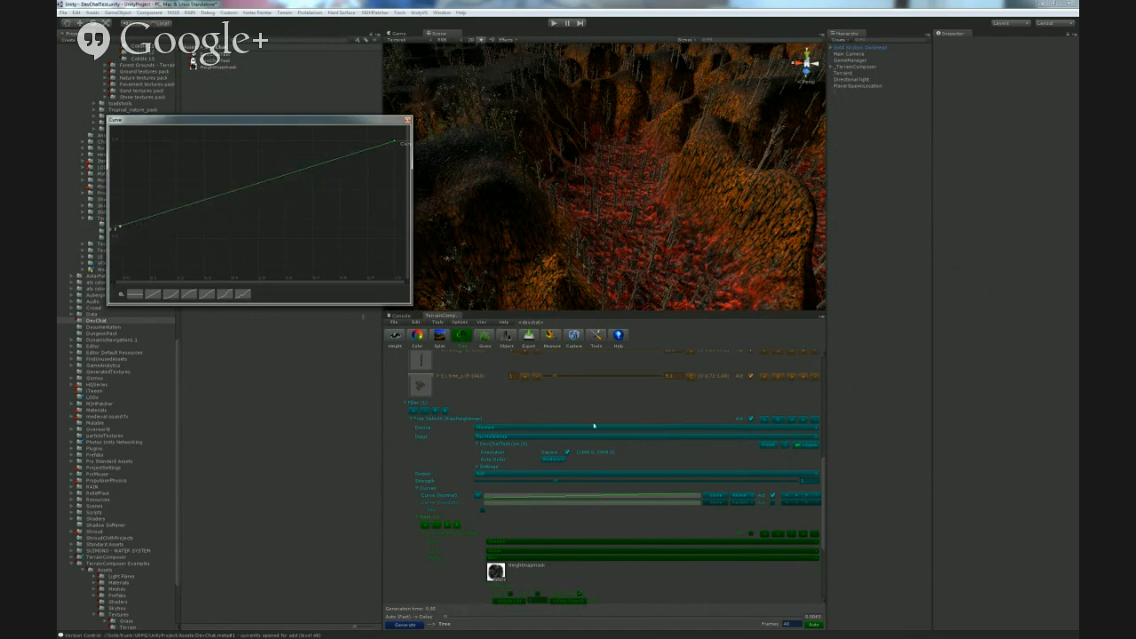
pyautogui.moveTo(123, 226); pyautogui.dragTo(123, 201)
pyautogui.click(607, 215)
# - Swap the two entries in the tree layer so the small dead tree comes first and the tall one second
pyautogui.moveTo(585, 193); pyautogui.dragTo(525, 173, button='right')
pyautogui.scroll(3, 506, 409)
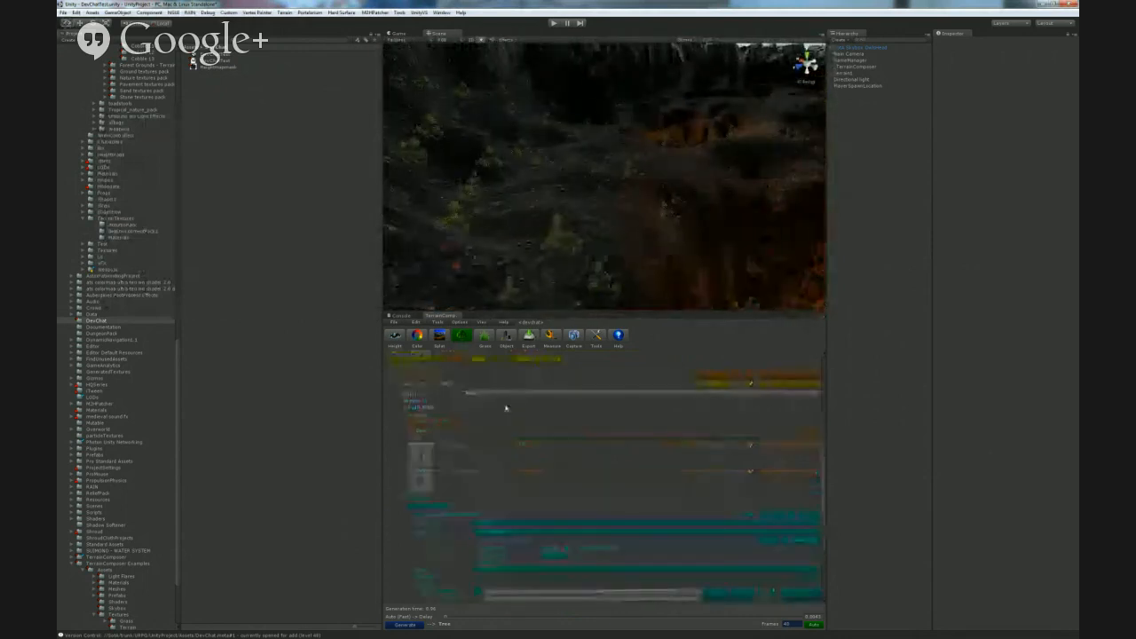
pyautogui.scroll(3, 455, 433)
pyautogui.scroll(-3, 457, 435)
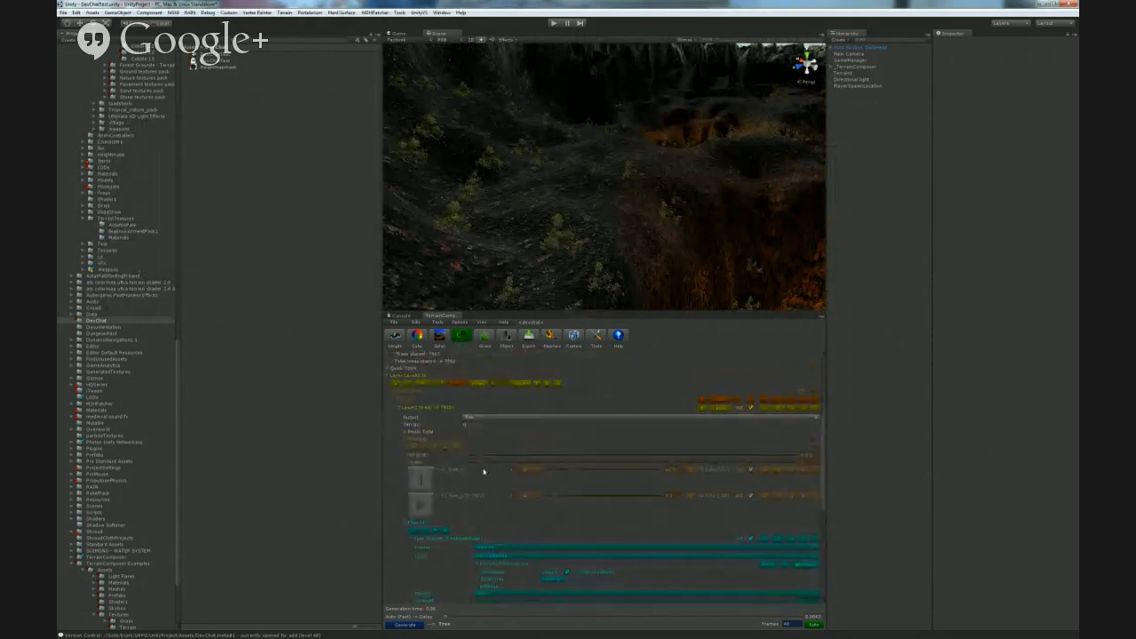
pyautogui.click(813, 473)
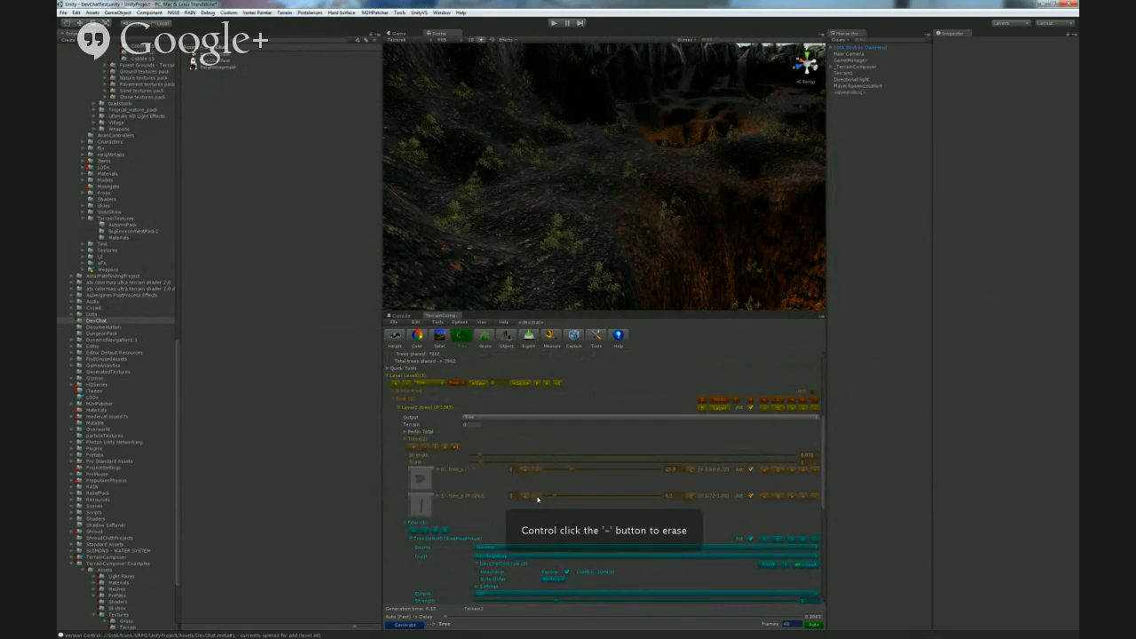
pyautogui.moveTo(705, 226); pyautogui.dragTo(678, 216, button='right')
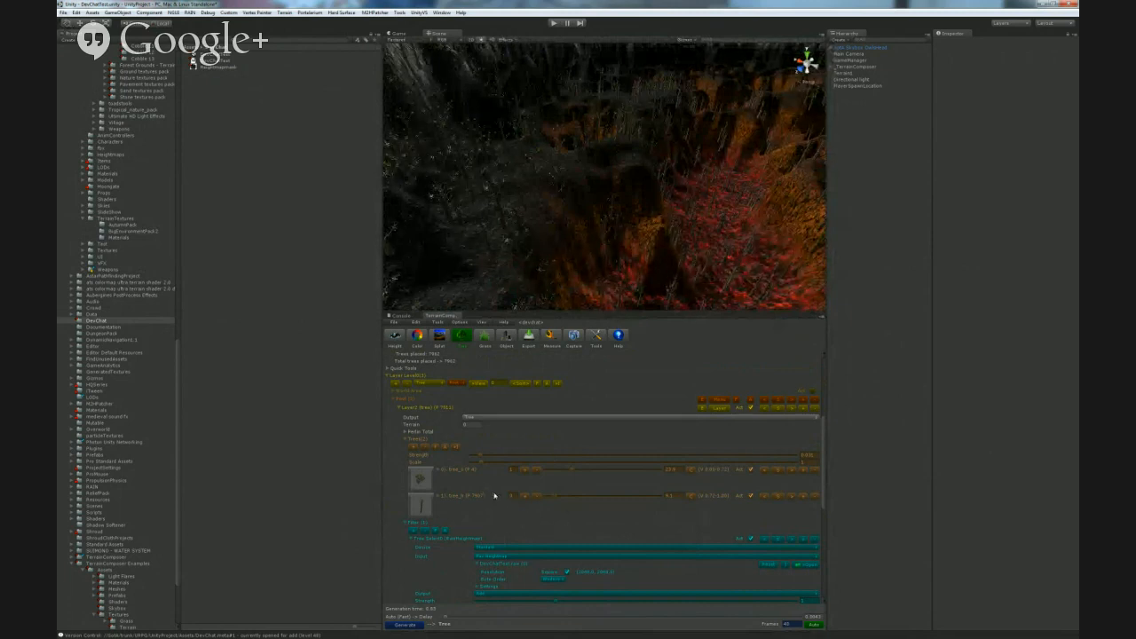
# - Lower the tree layer's strength close to its minimum and raise the small tree's distribution slider to just below the middle
pyautogui.moveTo(480, 455); pyautogui.dragTo(474, 467)
pyautogui.moveTo(621, 272); pyautogui.dragTo(632, 402, button='right')
pyautogui.moveTo(672, 289); pyautogui.dragTo(652, 276, button='right')
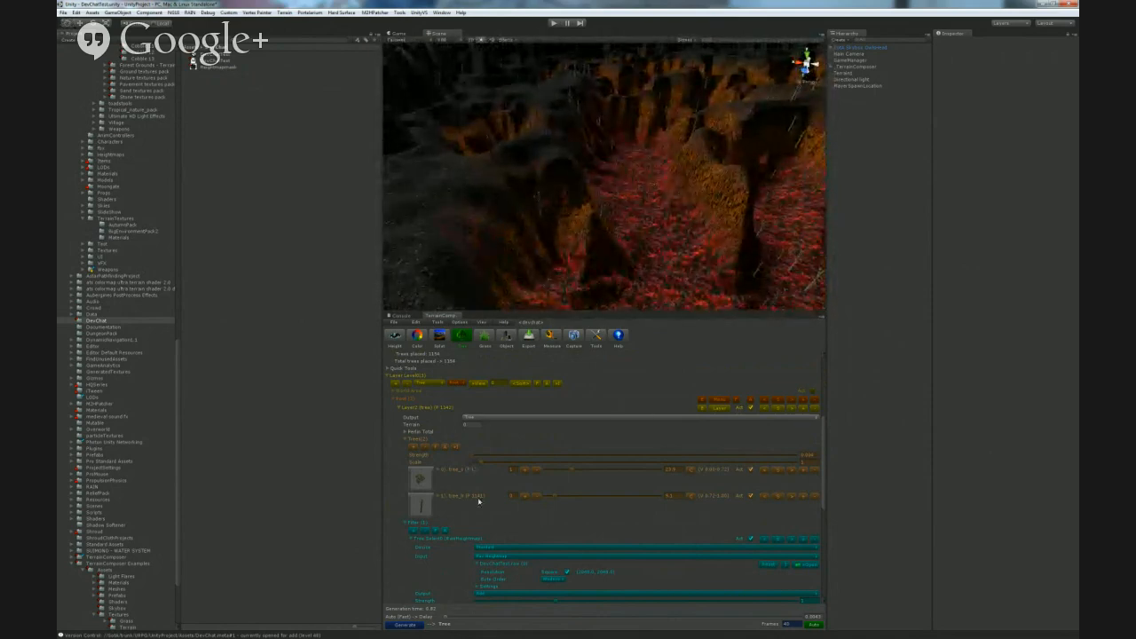
pyautogui.moveTo(570, 475); pyautogui.dragTo(603, 476)
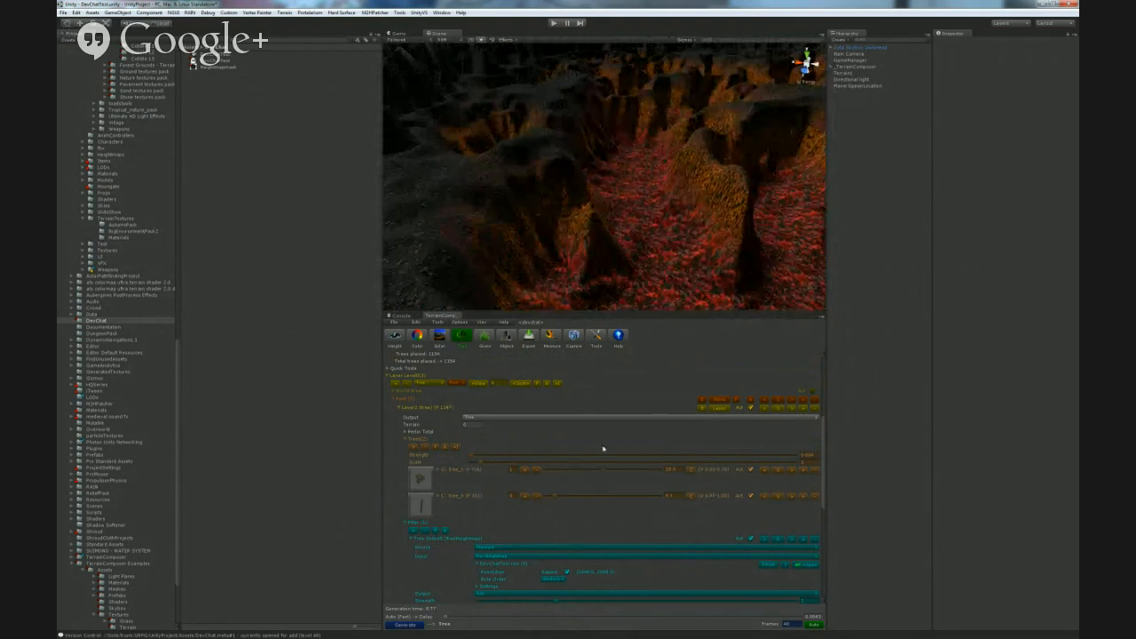
pyautogui.moveTo(604, 471); pyautogui.dragTo(591, 474)
pyautogui.moveTo(562, 163); pyautogui.dragTo(589, 145, button='right')
# - Switch to the splatmap settings, add a second splat layer below the existing one, and expand it
pyautogui.click(485, 338)
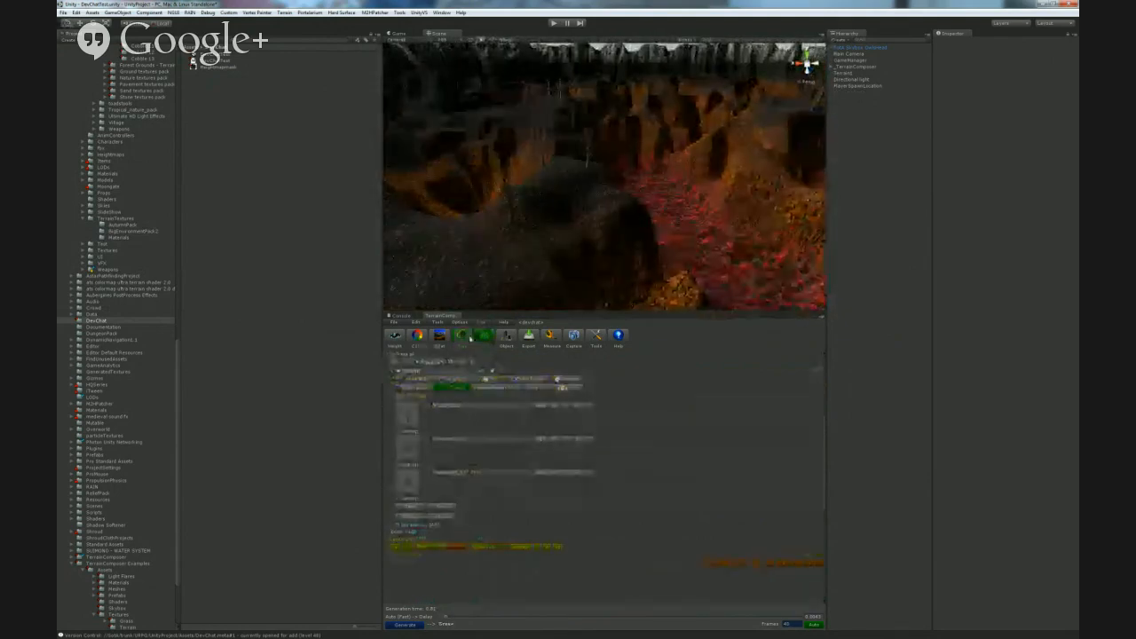
pyautogui.click(439, 337)
pyautogui.moveTo(608, 252); pyautogui.dragTo(675, 218, button='right')
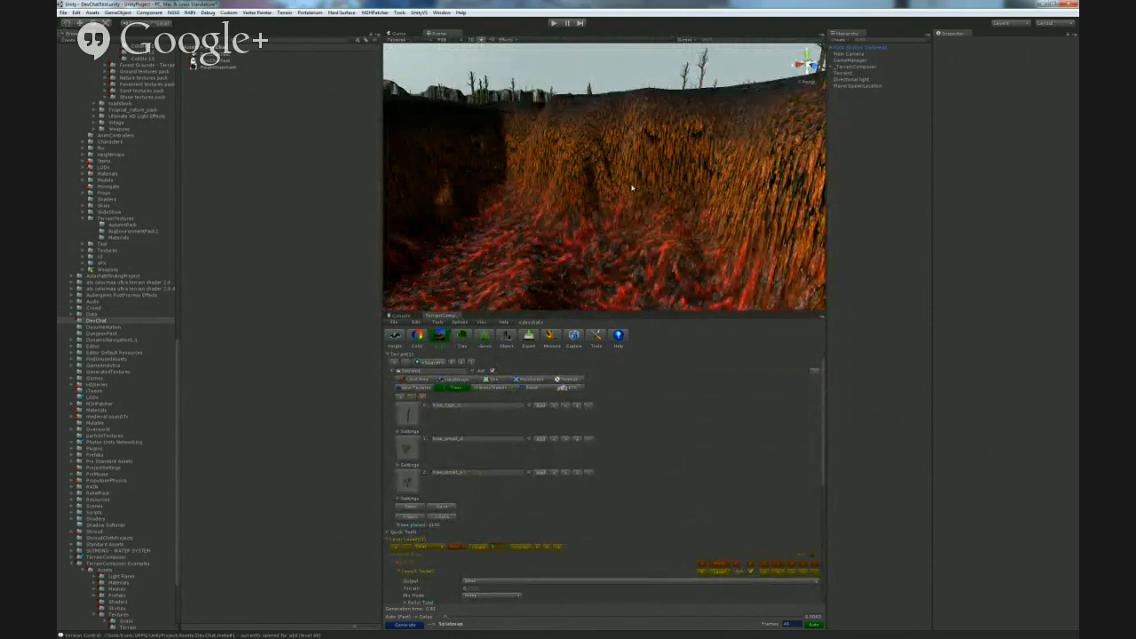
pyautogui.moveTo(629, 175); pyautogui.dragTo(639, 163, button='right')
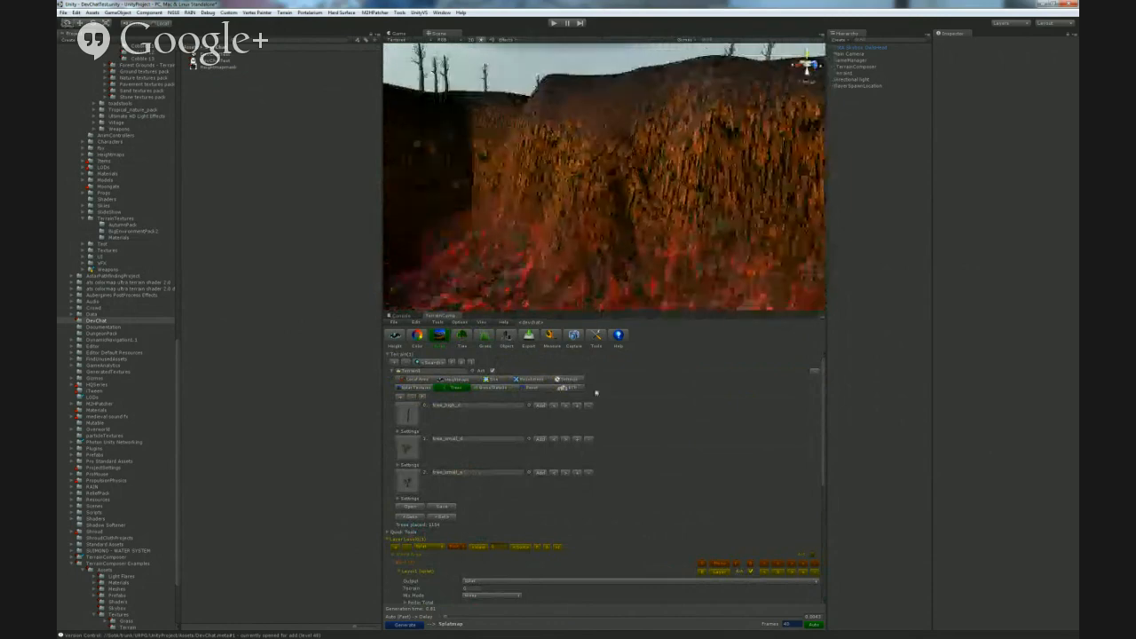
pyautogui.scroll(-3, 655, 441)
pyautogui.scroll(-6, 622, 475)
pyautogui.scroll(4, 568, 471)
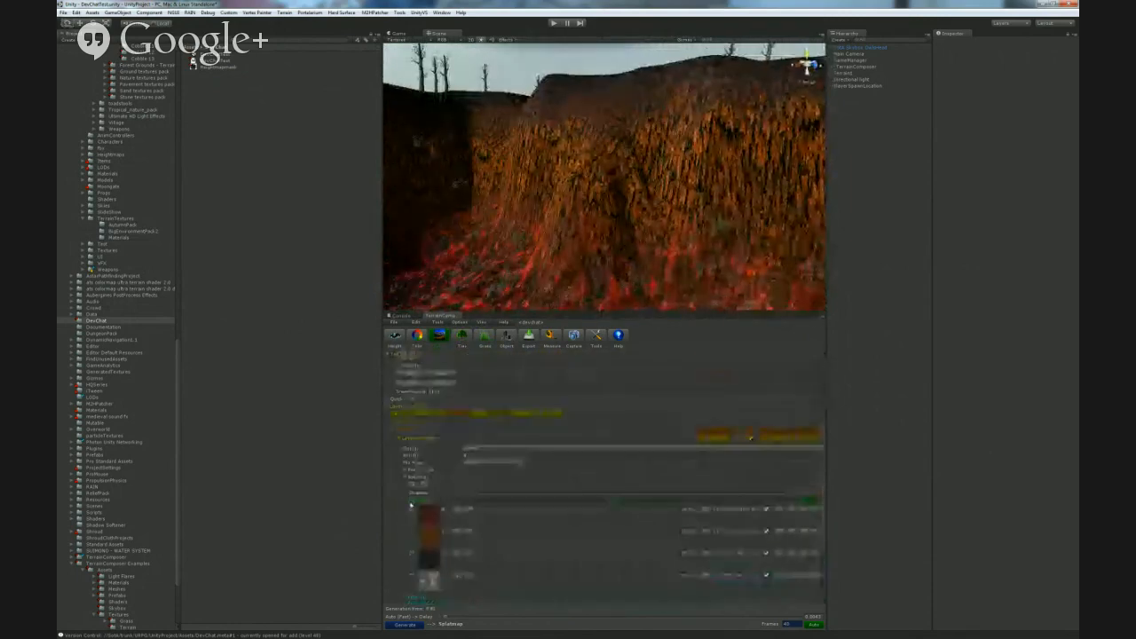
pyautogui.scroll(-3, 408, 495)
pyautogui.scroll(3, 401, 461)
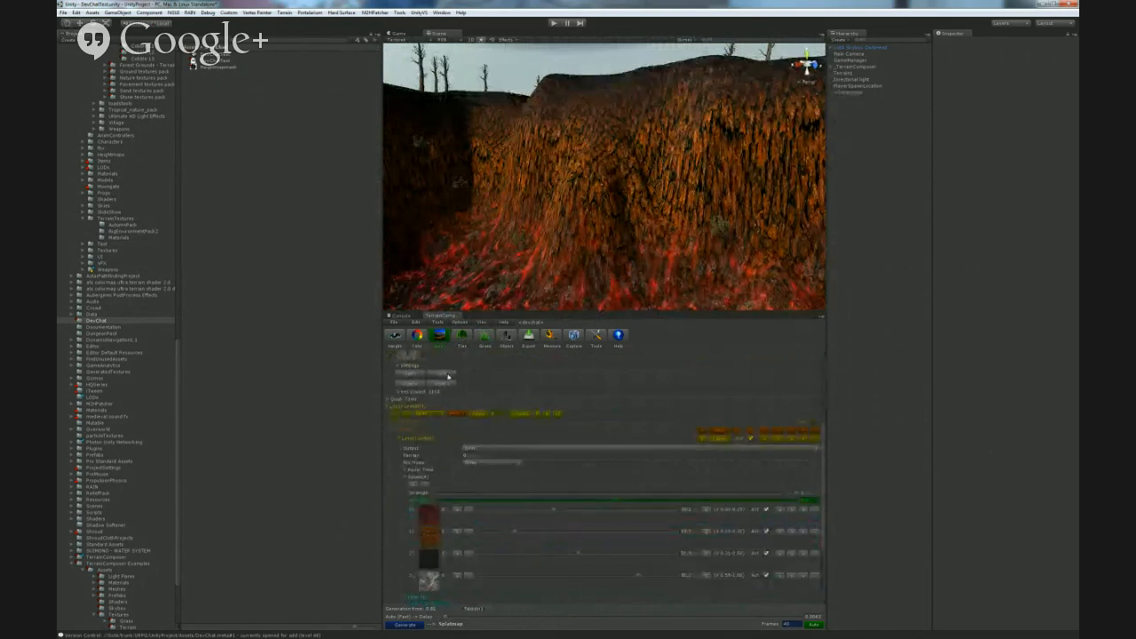
pyautogui.scroll(-4, 440, 533)
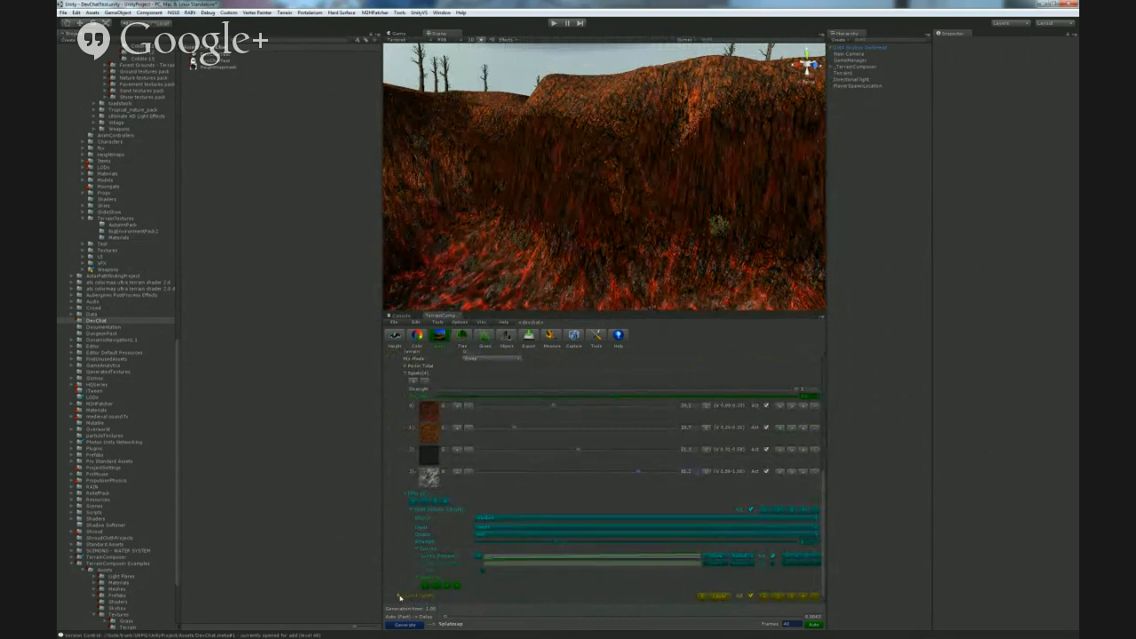
pyautogui.click(401, 597)
pyautogui.scroll(-6, 483, 452)
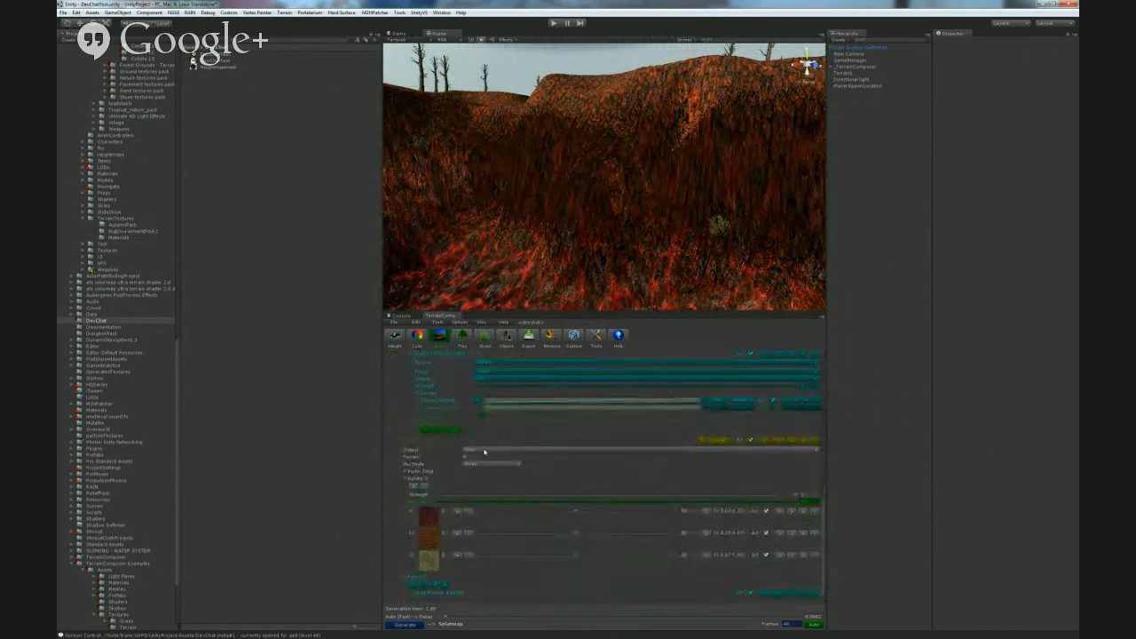
# - Expand the new splat layer's filter and set its input to Steepness
pyautogui.click(484, 452)
pyautogui.click(484, 452)
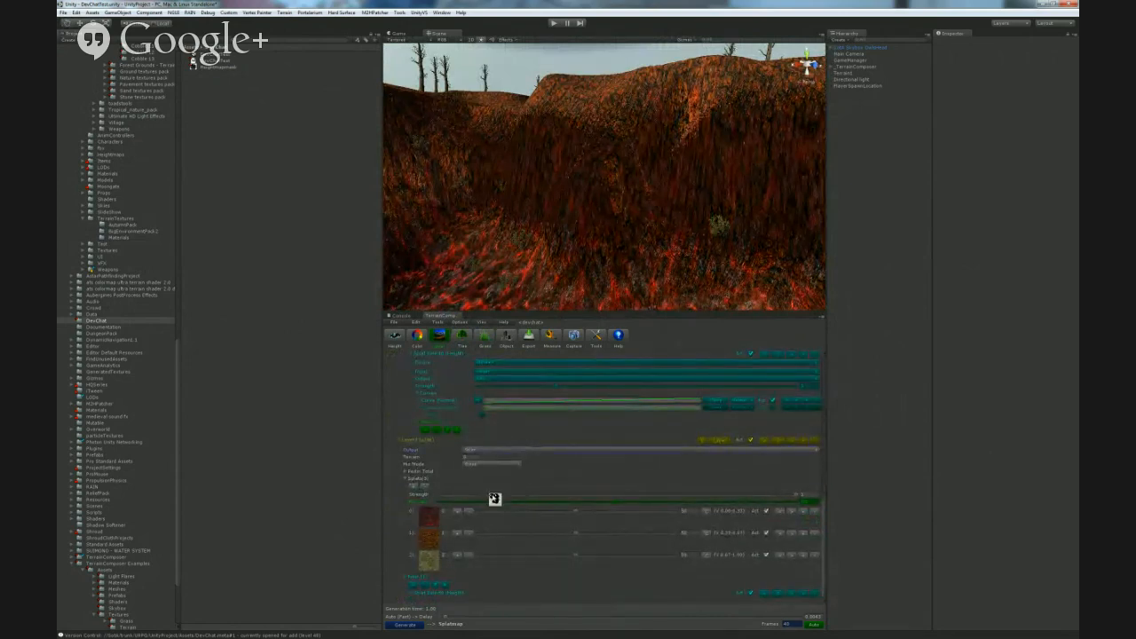
pyautogui.click(411, 593)
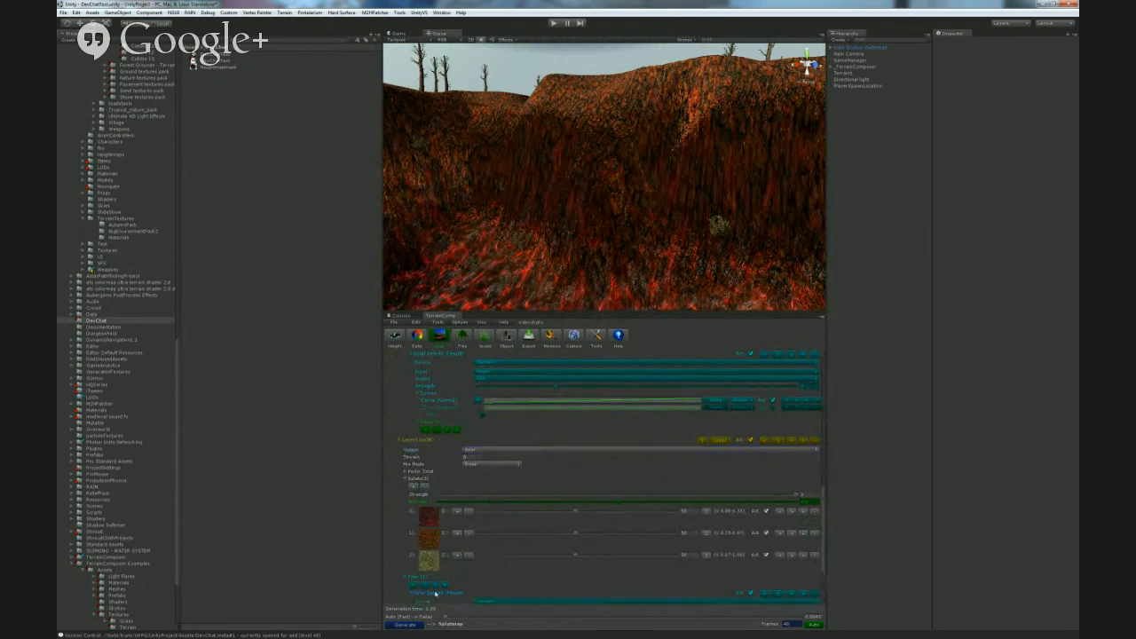
pyautogui.scroll(-3, 492, 531)
pyautogui.click(492, 529)
pyautogui.click(514, 523)
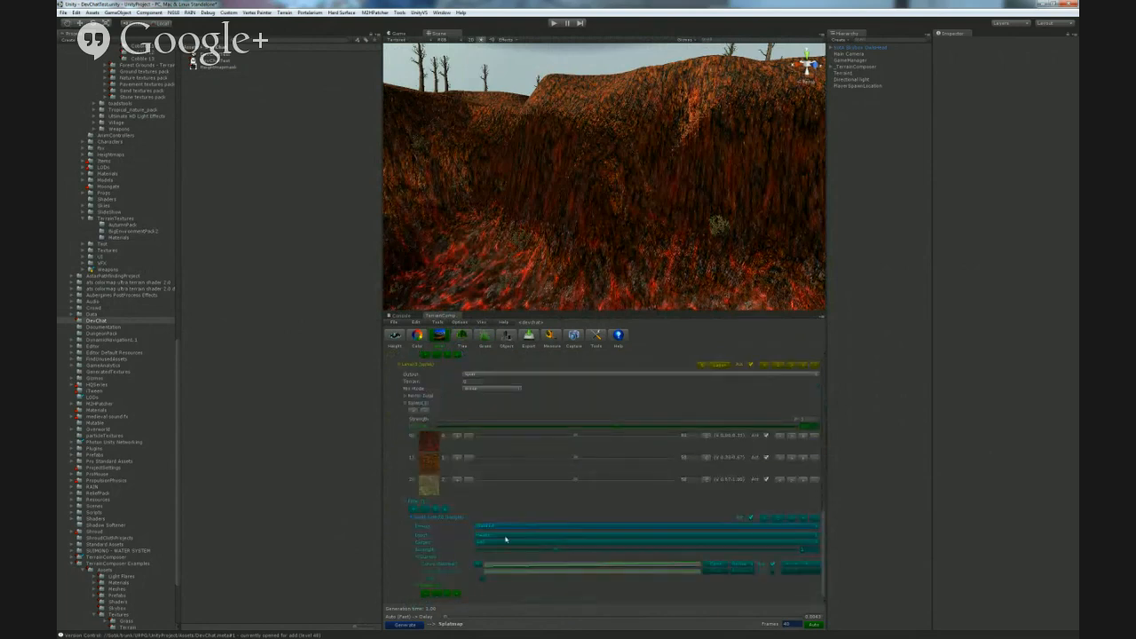
pyautogui.click(505, 537)
pyautogui.click(501, 448)
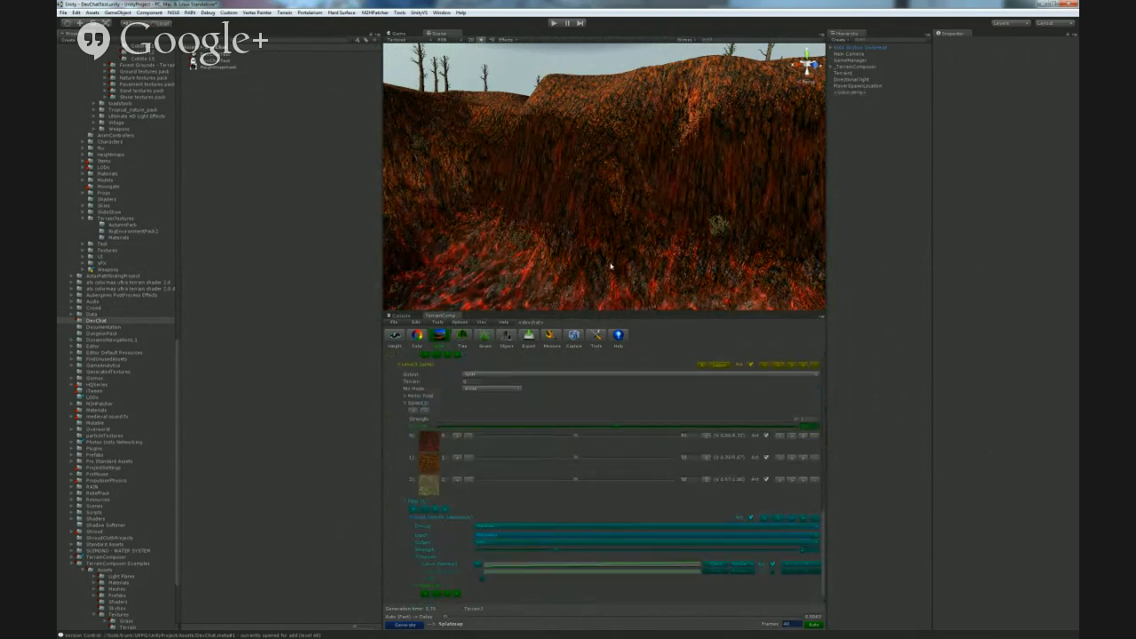
# - Remove the third, pale texture from the new splat layer
pyautogui.moveTo(654, 248); pyautogui.dragTo(616, 284, button='right')
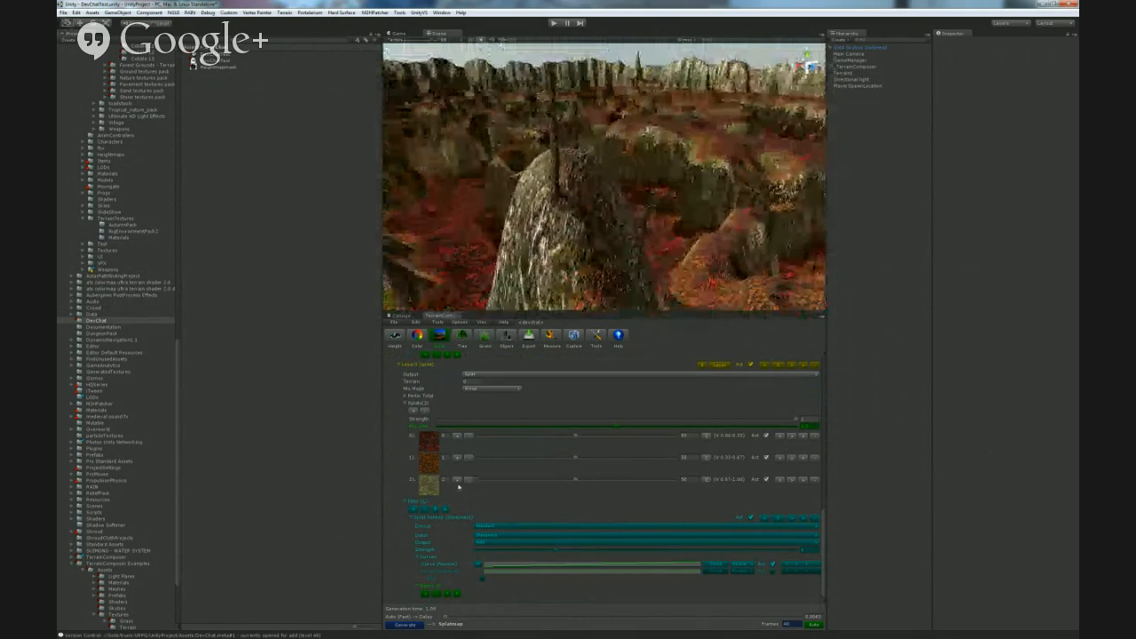
pyautogui.click(817, 481)
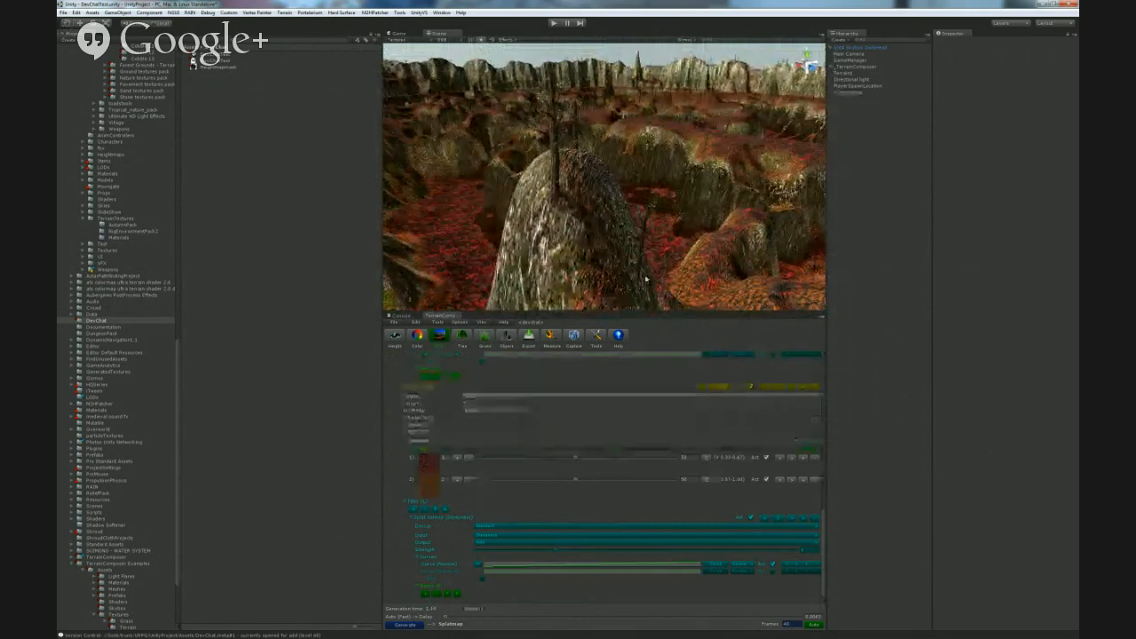
pyautogui.moveTo(629, 254); pyautogui.dragTo(657, 321, button='right')
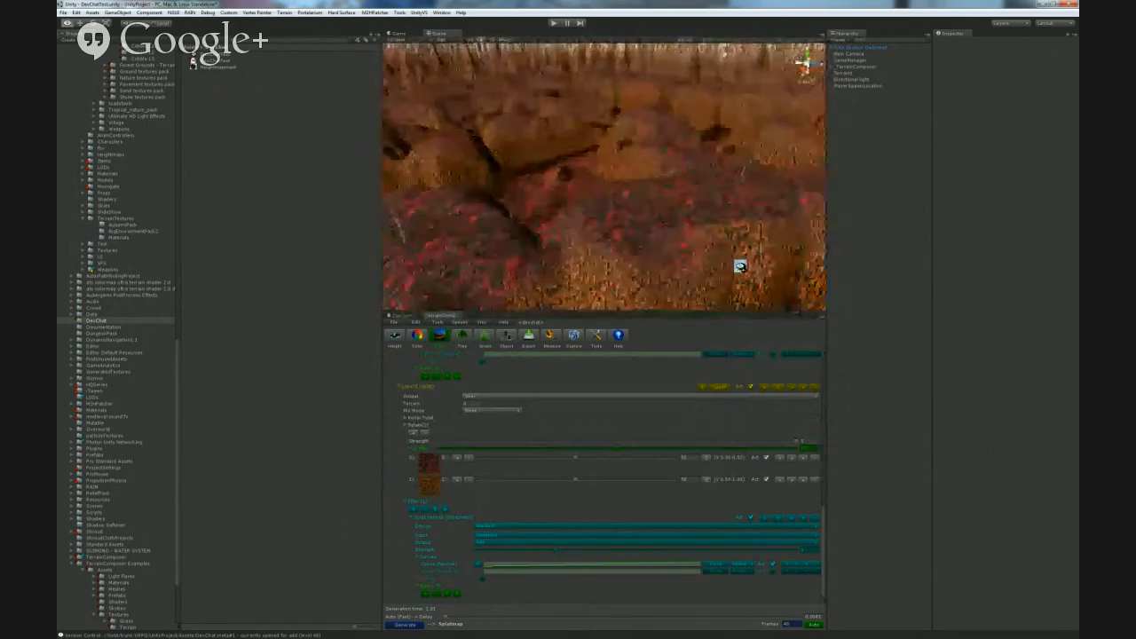
# - Change the new splat layer's first texture to the orange rock and its second to the dark grey rock
pyautogui.click(459, 460)
pyautogui.click(469, 481)
pyautogui.click(459, 482)
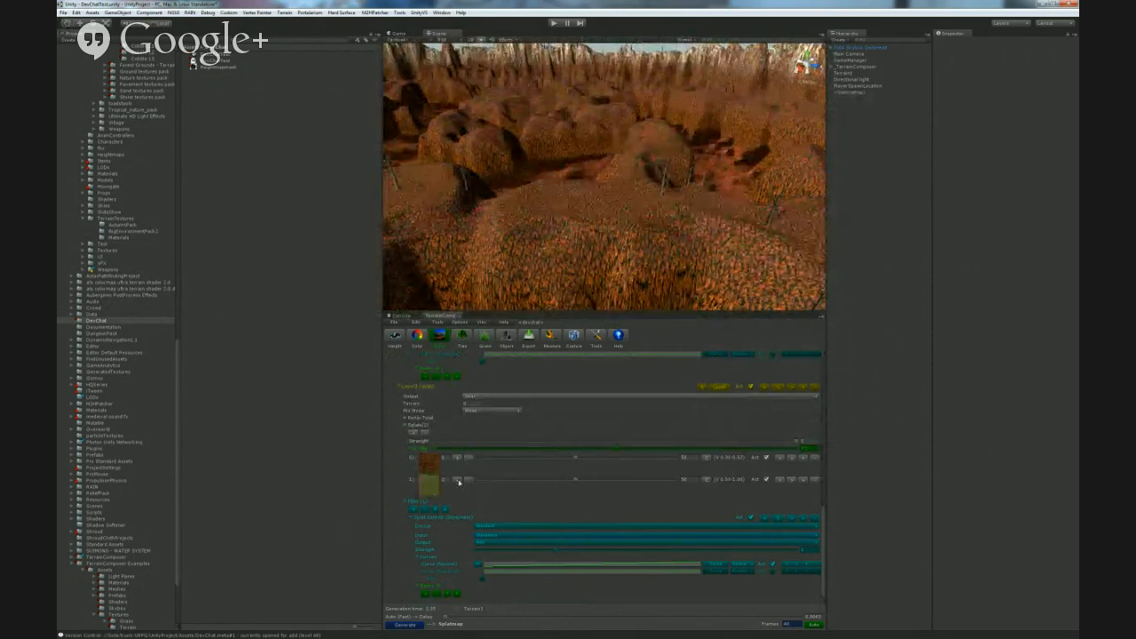
pyautogui.click(459, 481)
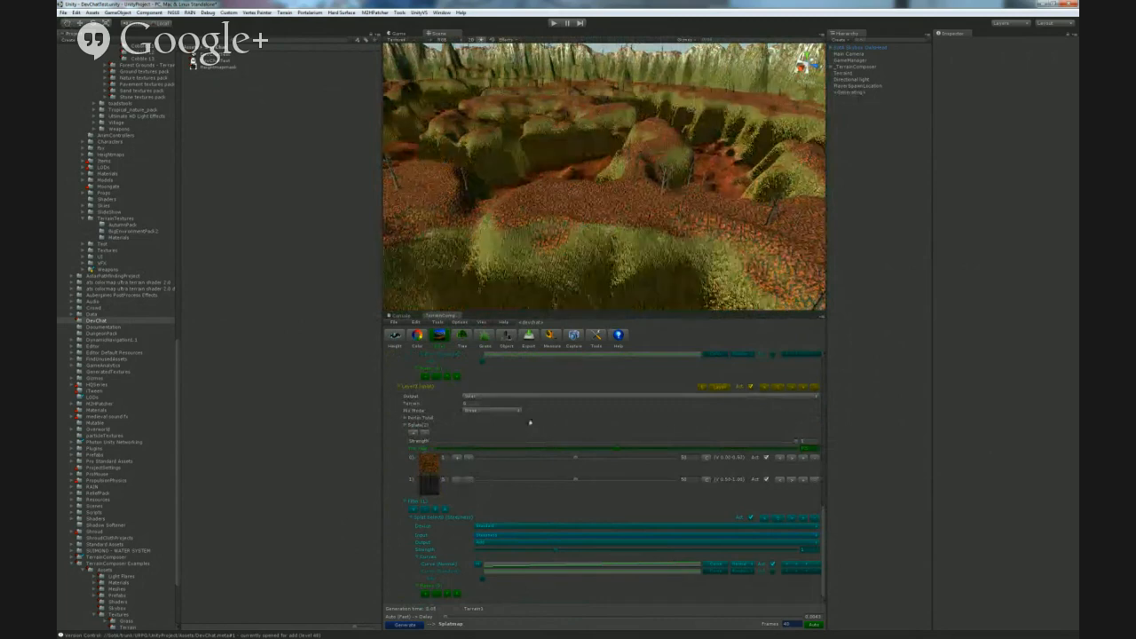
pyautogui.moveTo(581, 297)
pyautogui.mouseDown(button='right')
pyautogui.moveTo(514, 302)
pyautogui.moveTo(708, 272)
pyautogui.moveTo(566, 274)
pyautogui.moveTo(592, 257)
pyautogui.moveTo(639, 261)
pyautogui.moveTo(603, 254)
pyautogui.moveTo(590, 304)
pyautogui.mouseUp(button='right')
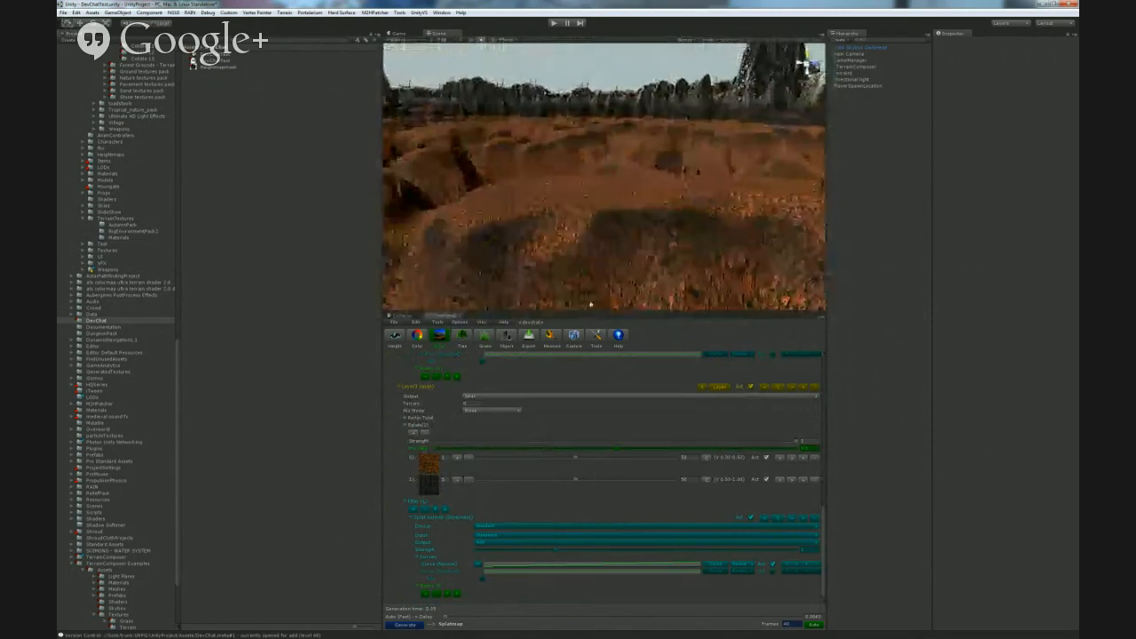
# - Lower the orange rock's distribution slider to below the middle and raise the dark rock's above the middle
pyautogui.click(522, 458)
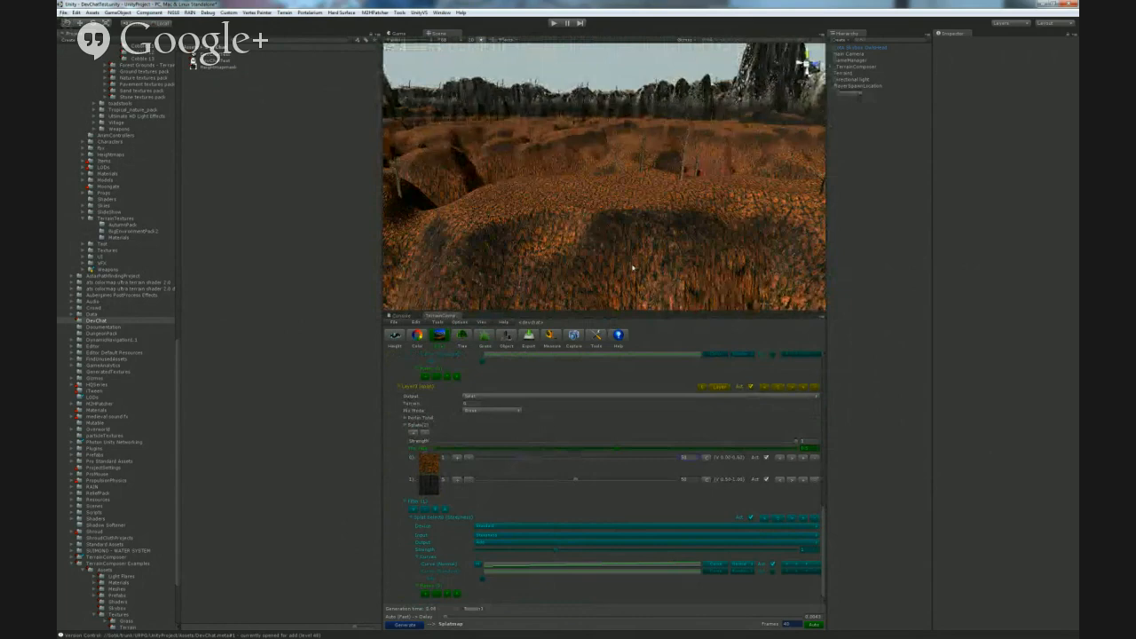
pyautogui.click(574, 481)
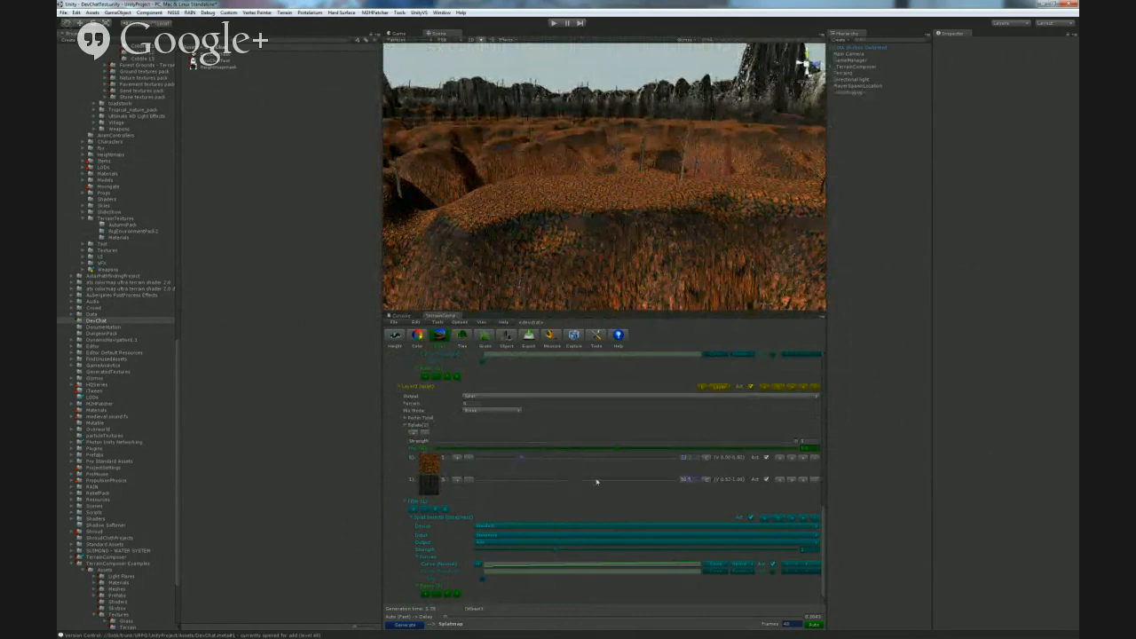
pyautogui.moveTo(613, 482); pyautogui.dragTo(620, 482)
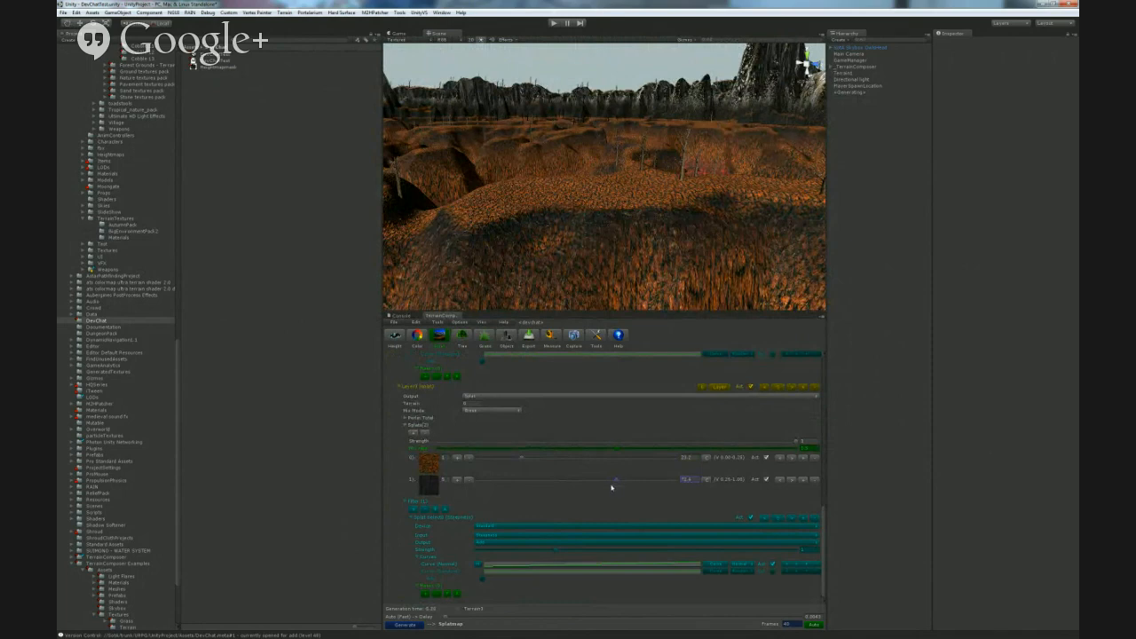
# - Change the second splat layer's first texture to the dark grey rock and its second to the orange rock
pyautogui.moveTo(610, 222); pyautogui.dragTo(593, 282, button='right')
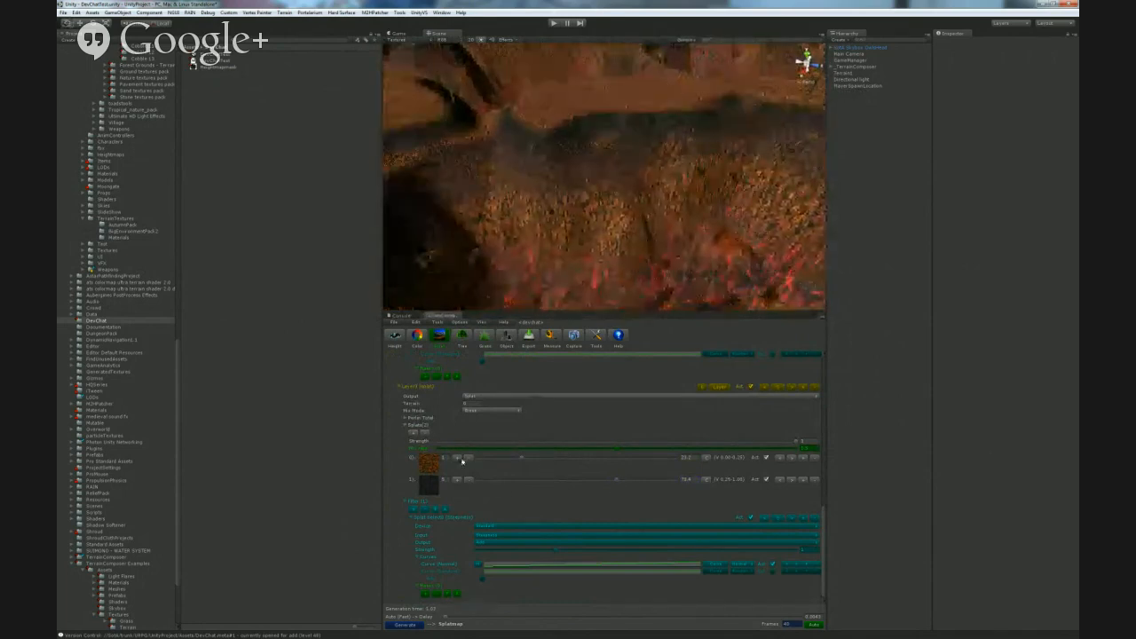
pyautogui.click(461, 458)
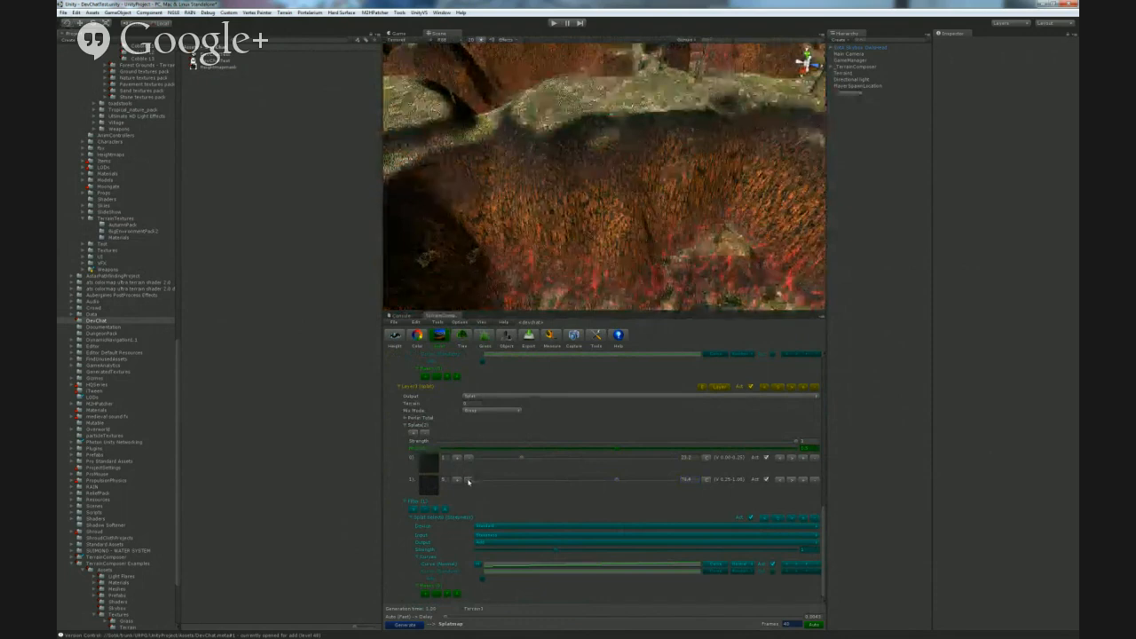
pyautogui.click(469, 480)
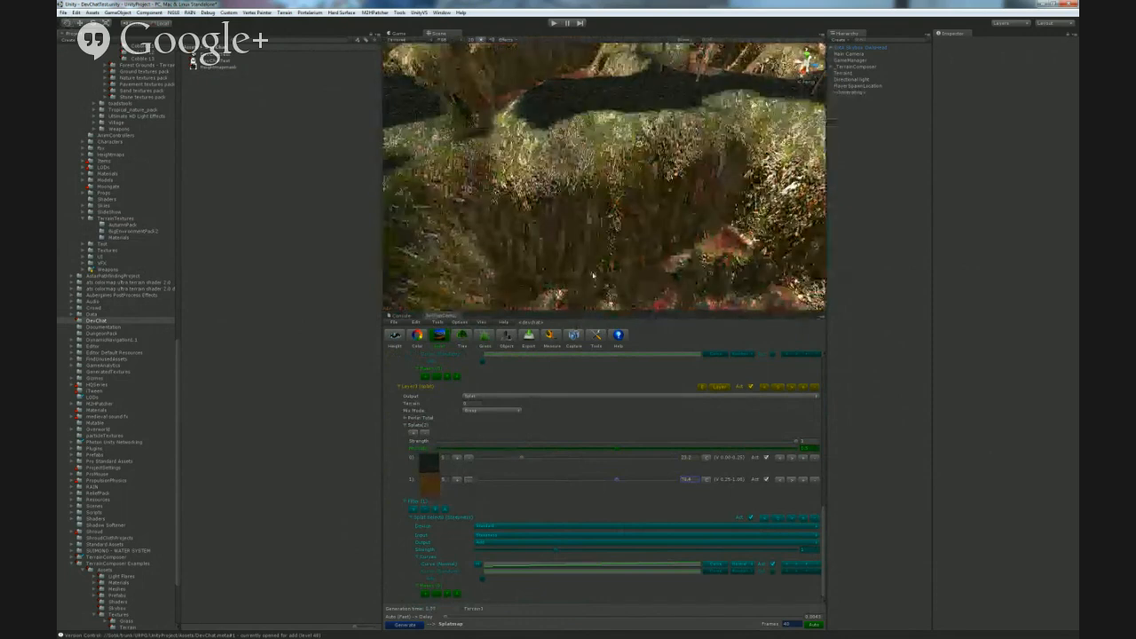
pyautogui.moveTo(680, 236); pyautogui.dragTo(659, 218, button='right')
pyautogui.press('w')
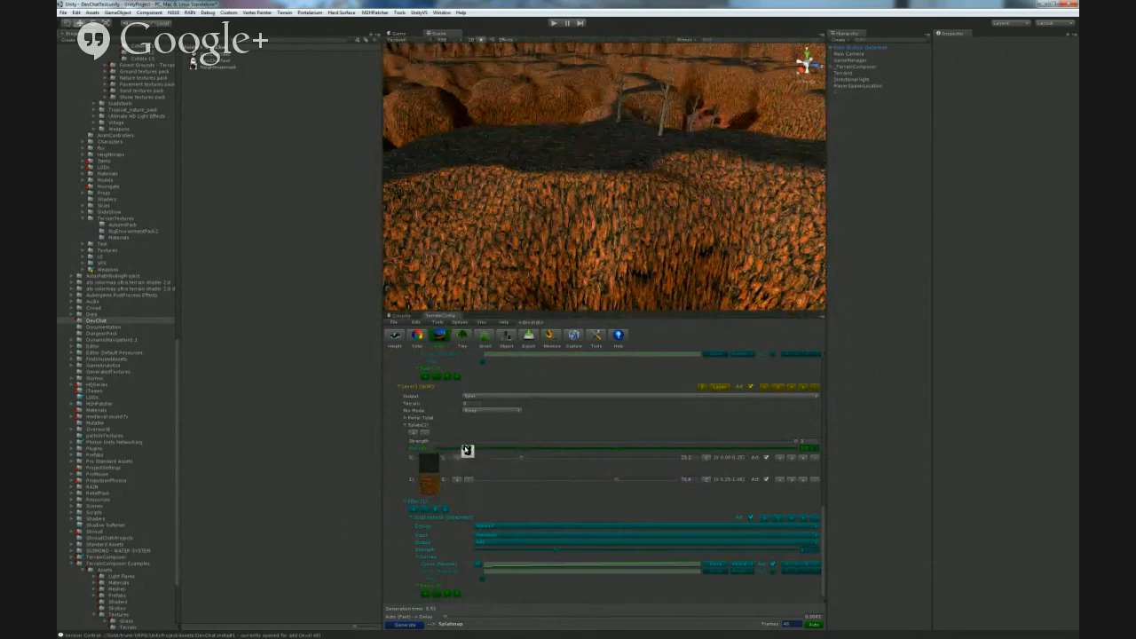
# - Lower the second splat layer's strength to about 0.177
pyautogui.click(533, 443)
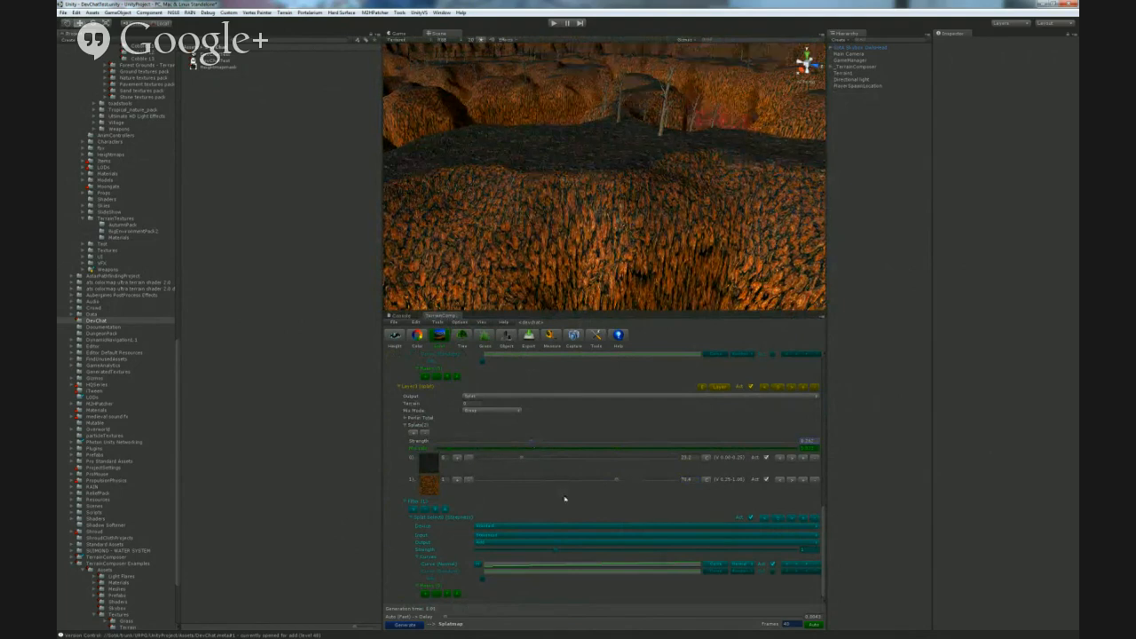
pyautogui.moveTo(501, 445); pyautogui.dragTo(509, 441)
pyautogui.moveTo(604, 226); pyautogui.dragTo(637, 236, button='right')
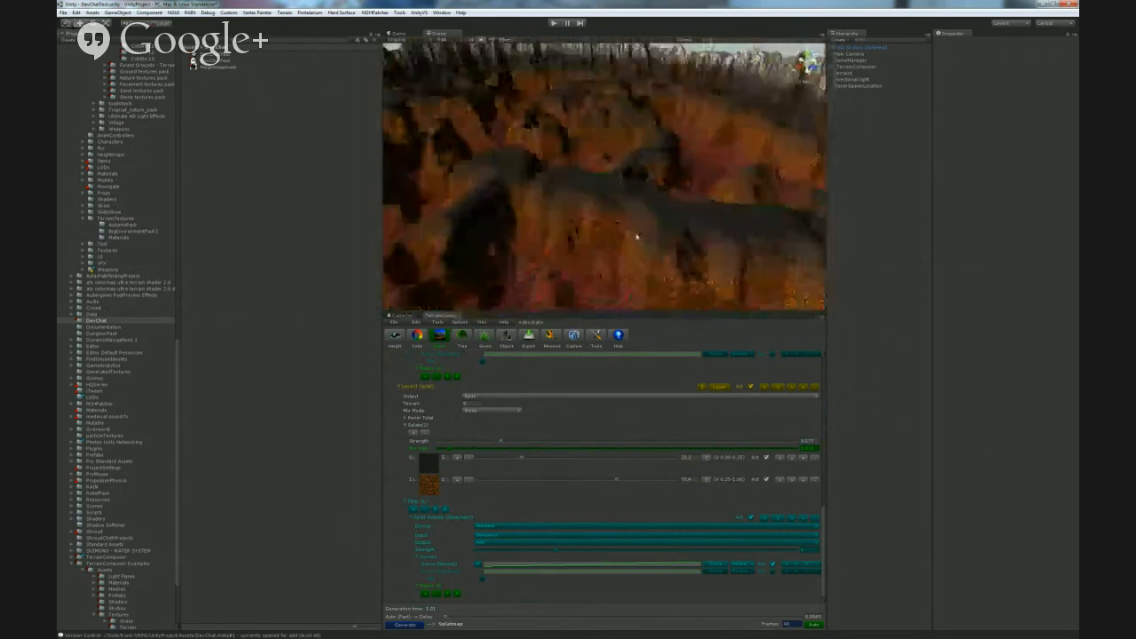
# - Deactivate the first splat layer and change the second layer's textures to the green ground and the red lava rock
pyautogui.scroll(8, 535, 451)
pyautogui.scroll(1, 575, 440)
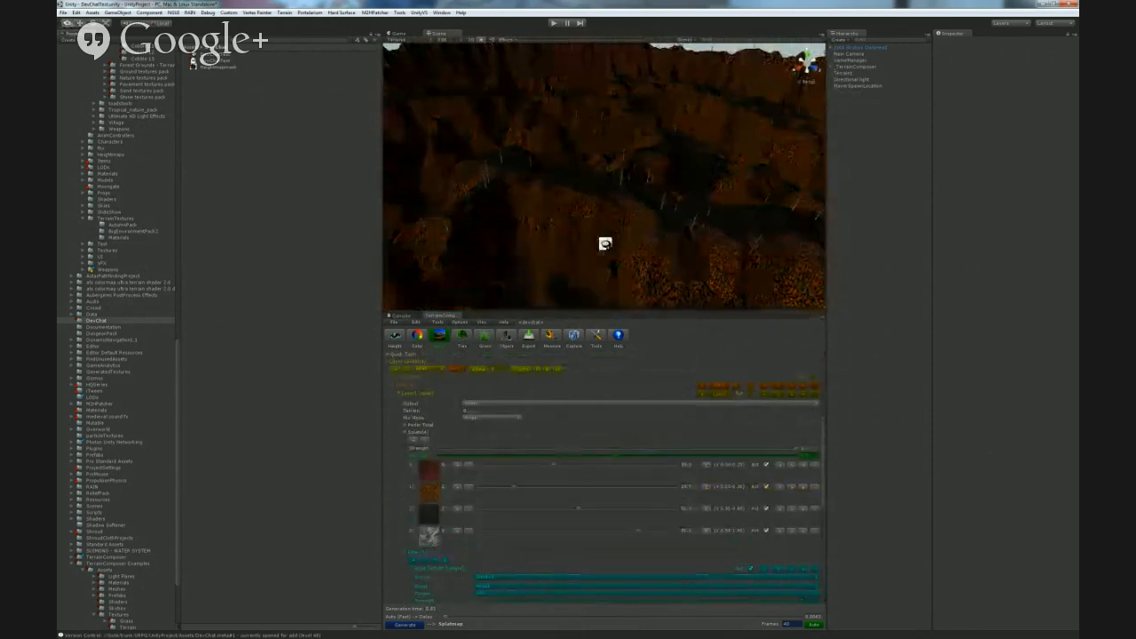
pyautogui.scroll(-2, 577, 437)
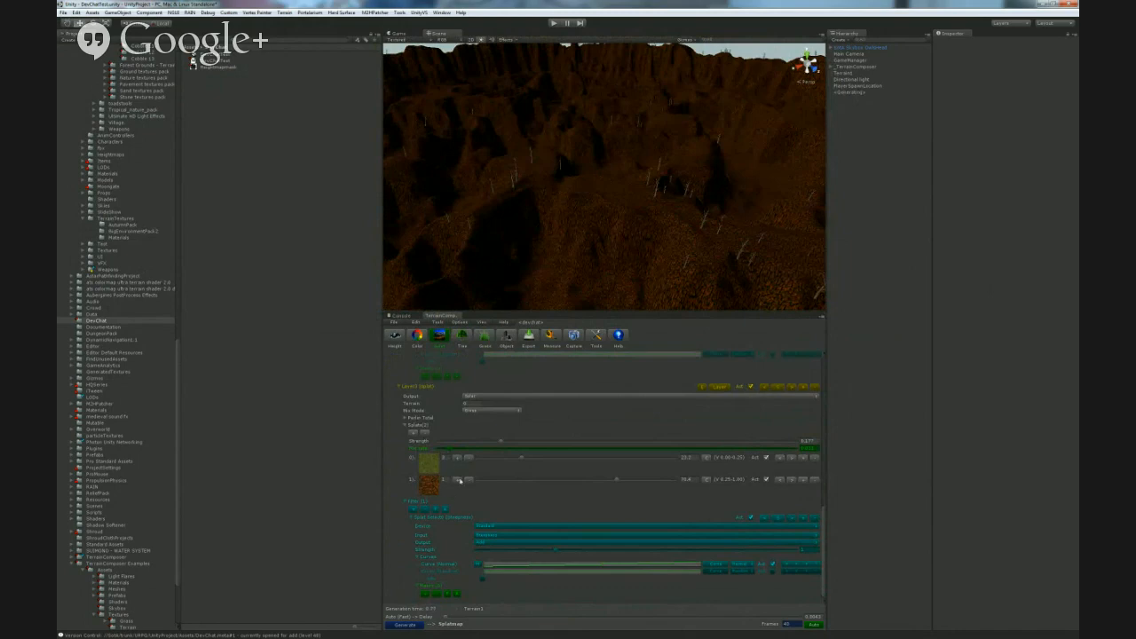
pyautogui.moveTo(600, 301); pyautogui.dragTo(667, 293, button='right')
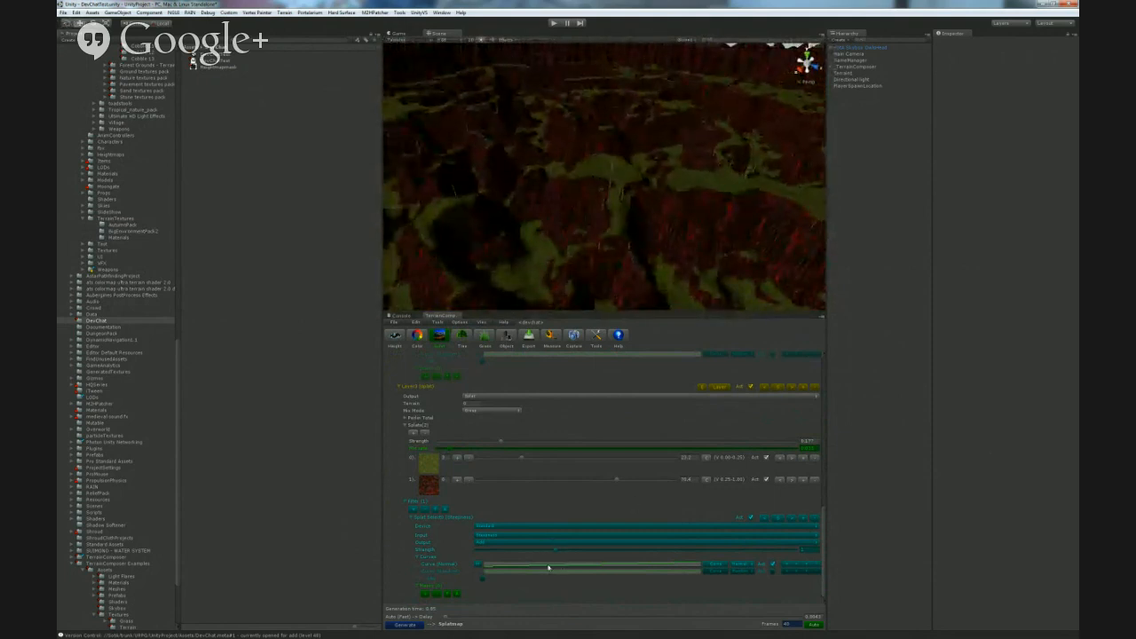
# - Apply the ease-out preset, rising steeply and then flattening, to the second splat layer's steepness filter curve
pyautogui.click(549, 567)
pyautogui.click(189, 296)
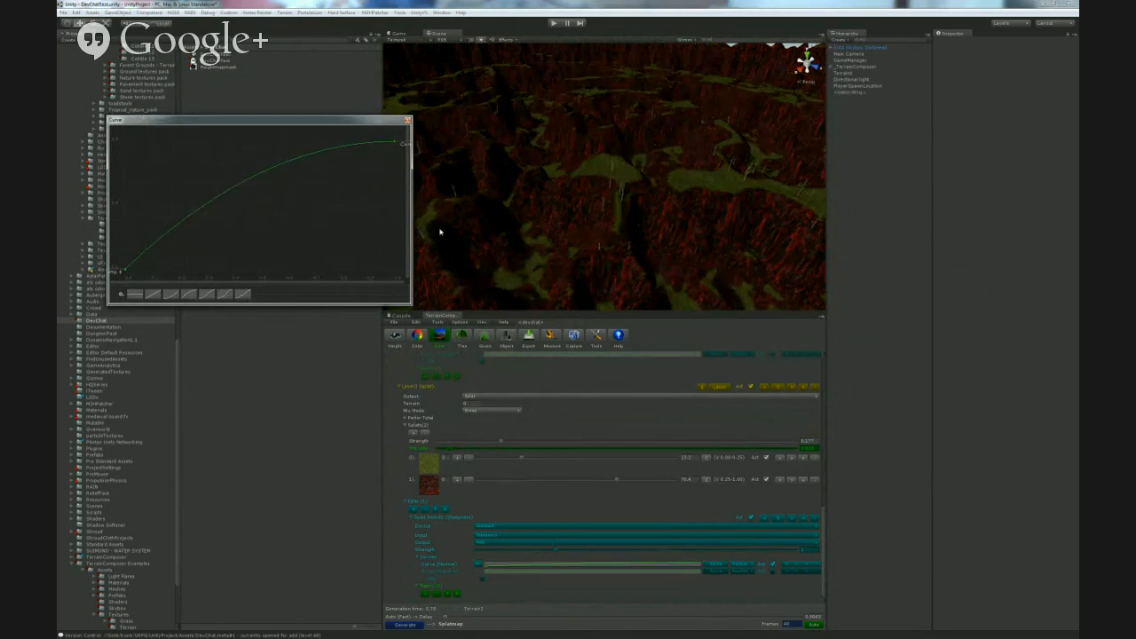
pyautogui.click(407, 120)
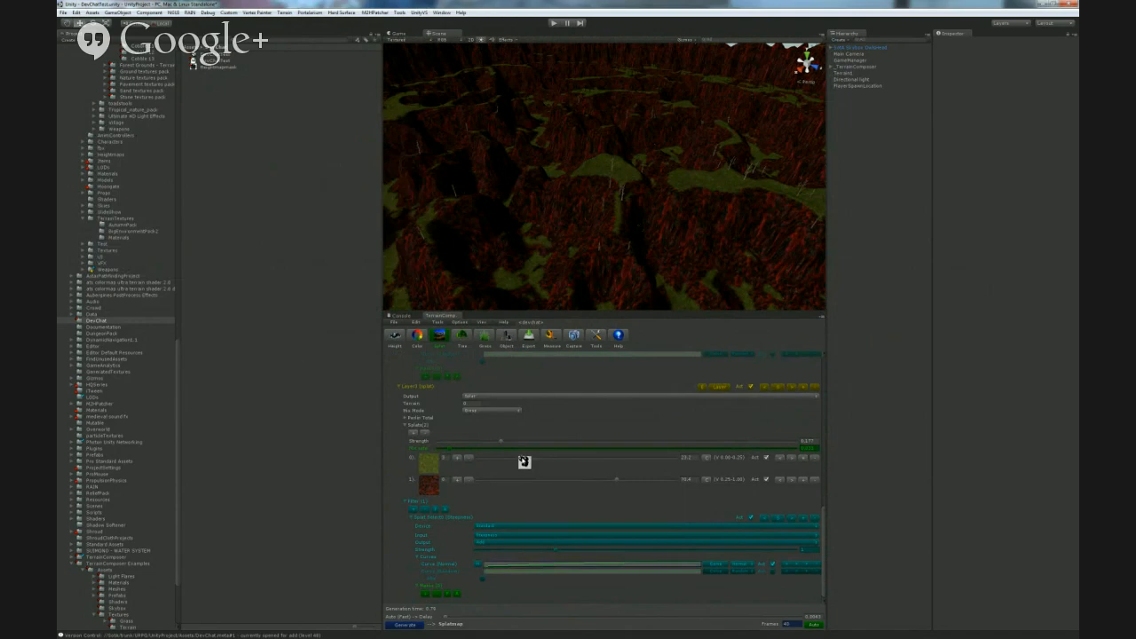
# - Raise the green texture's distribution slider above the middle and lower the red lava texture's close to its low end
pyautogui.moveTo(524, 462); pyautogui.dragTo(523, 484)
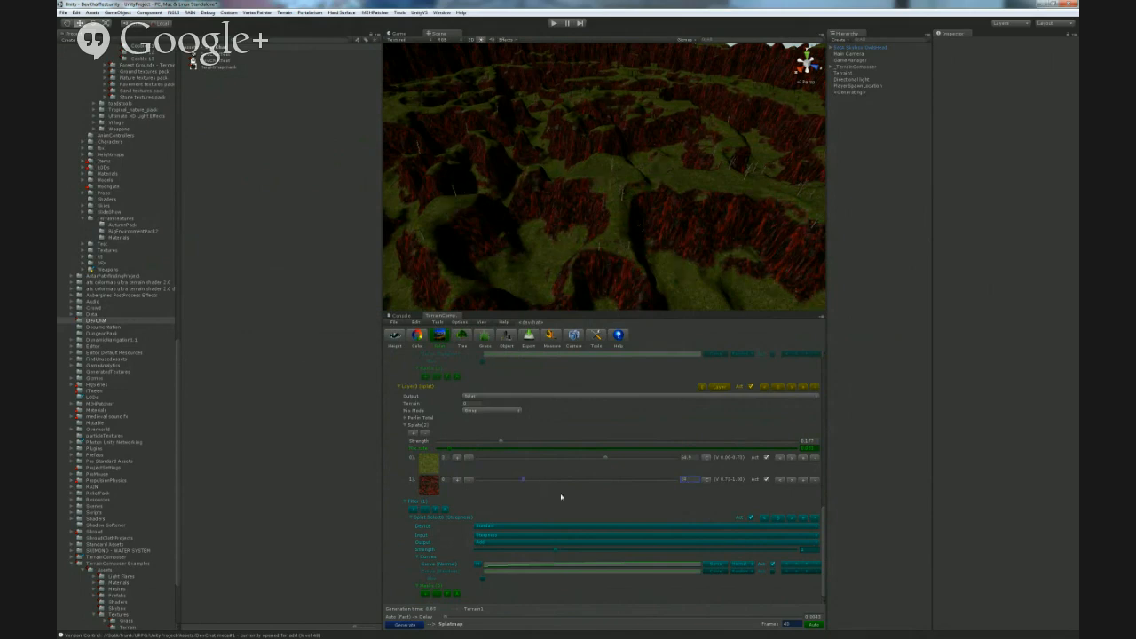
pyautogui.moveTo(570, 284); pyautogui.dragTo(754, 282, button='right')
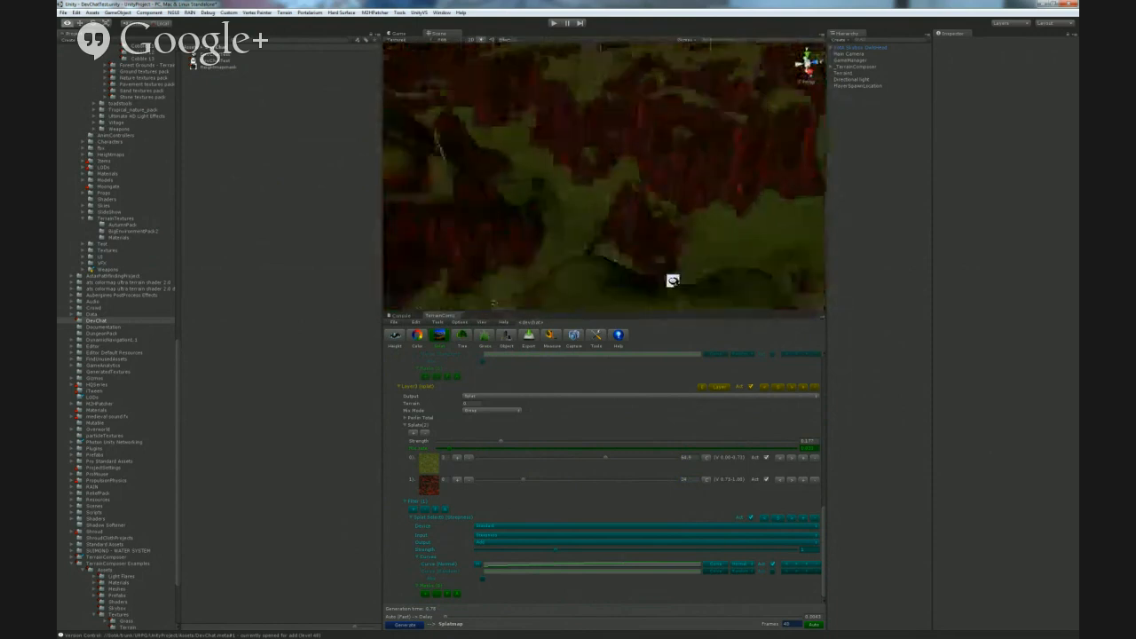
pyautogui.moveTo(551, 269); pyautogui.dragTo(533, 302, button='right')
pyautogui.click(506, 481)
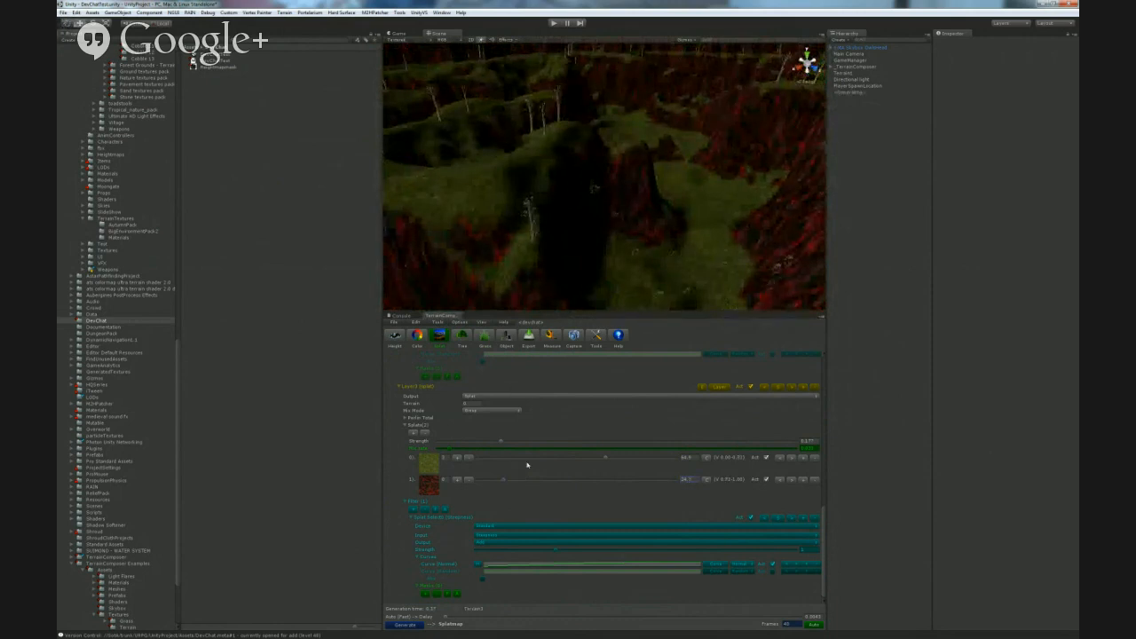
pyautogui.moveTo(637, 276); pyautogui.dragTo(878, 204, button='right')
# - Delete the stray knight object from the scene
pyautogui.scroll(-6, 619, 395)
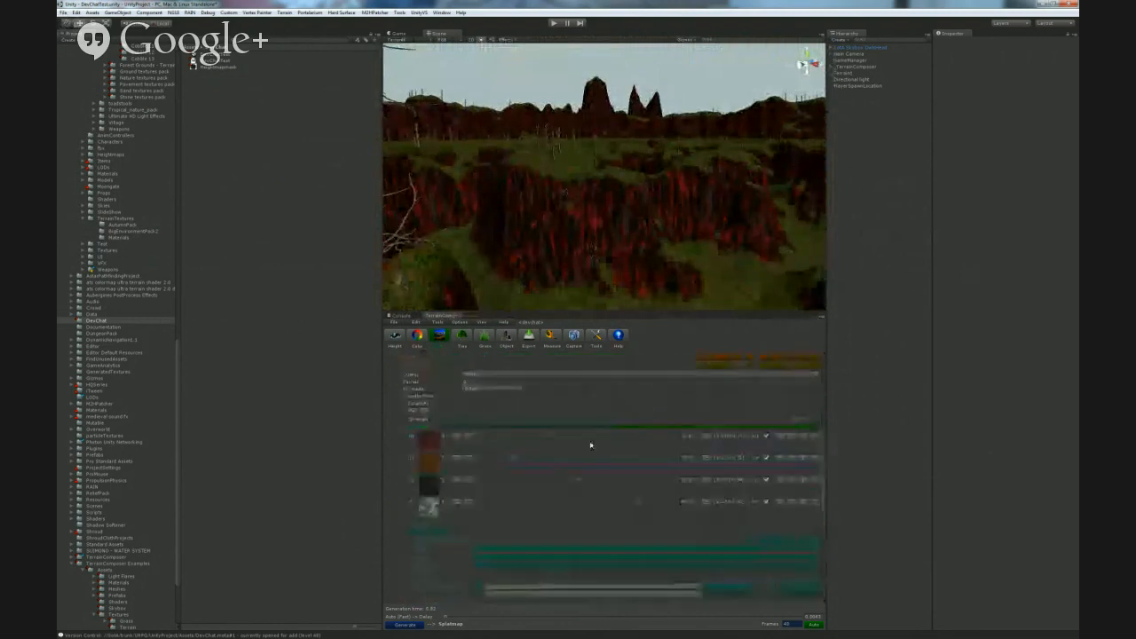
pyautogui.scroll(2, 604, 437)
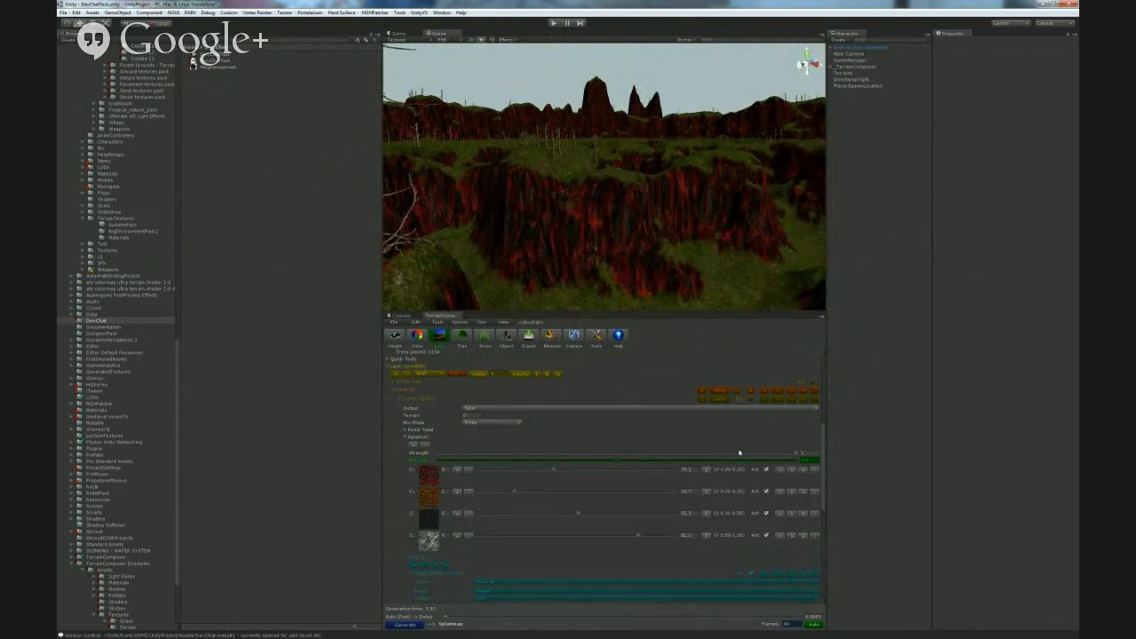
pyautogui.scroll(2, 740, 452)
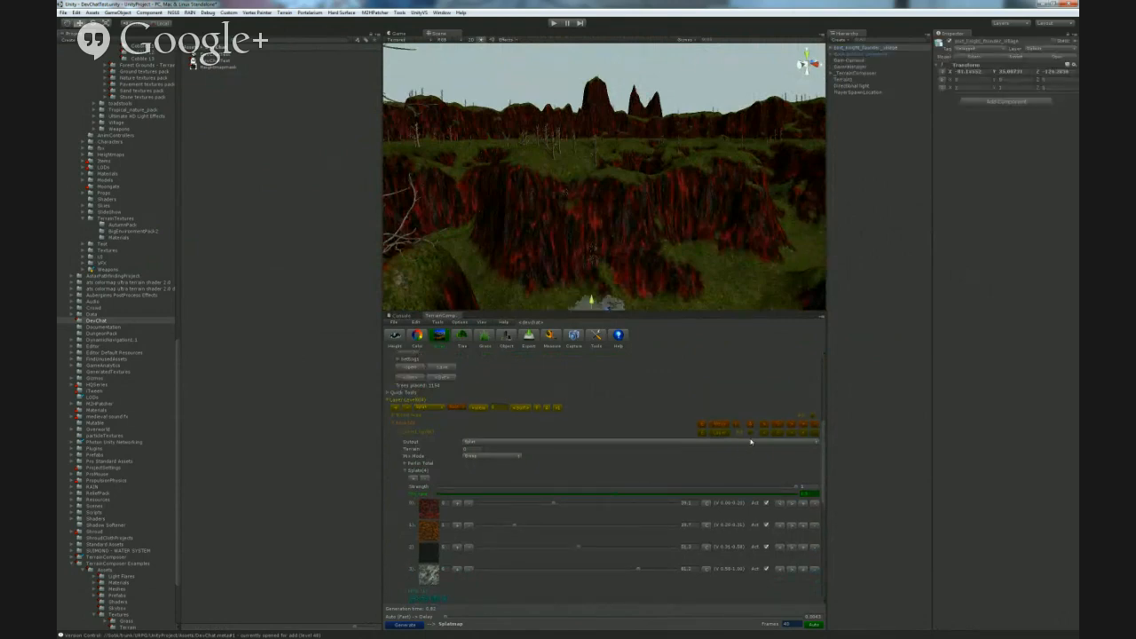
pyautogui.moveTo(663, 266); pyautogui.dragTo(654, 293, button='right')
pyautogui.click(661, 245)
pyautogui.click(611, 266)
pyautogui.press('Delete')
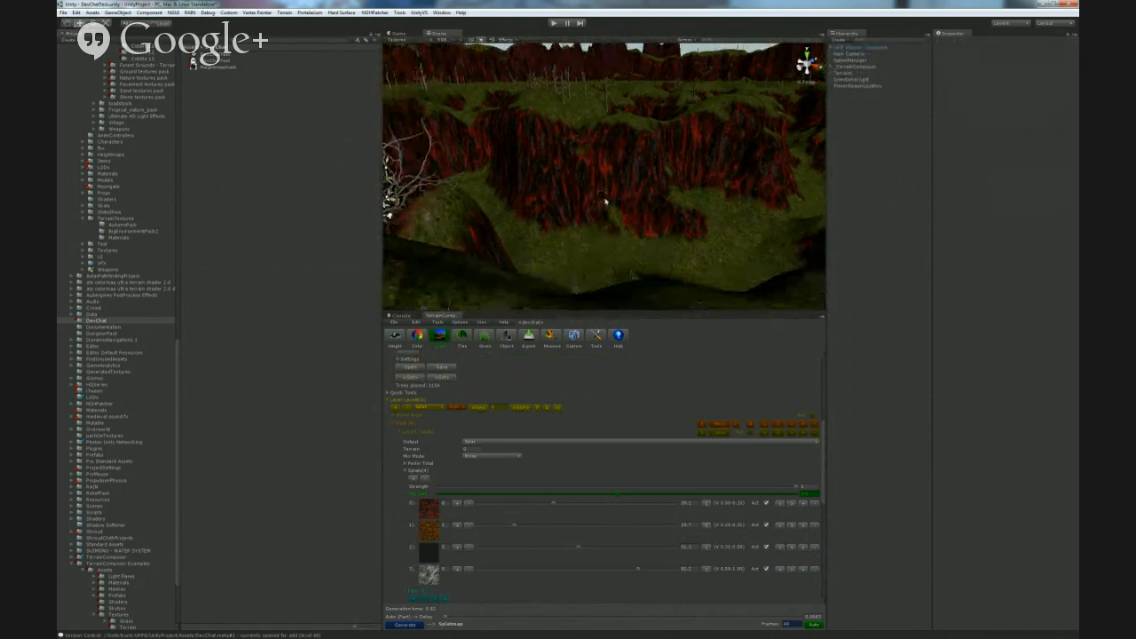
# - Reactivate the first splat layer so its textures blend with the second layer
pyautogui.moveTo(606, 201); pyautogui.dragTo(501, 167, button='right')
pyautogui.click(751, 434)
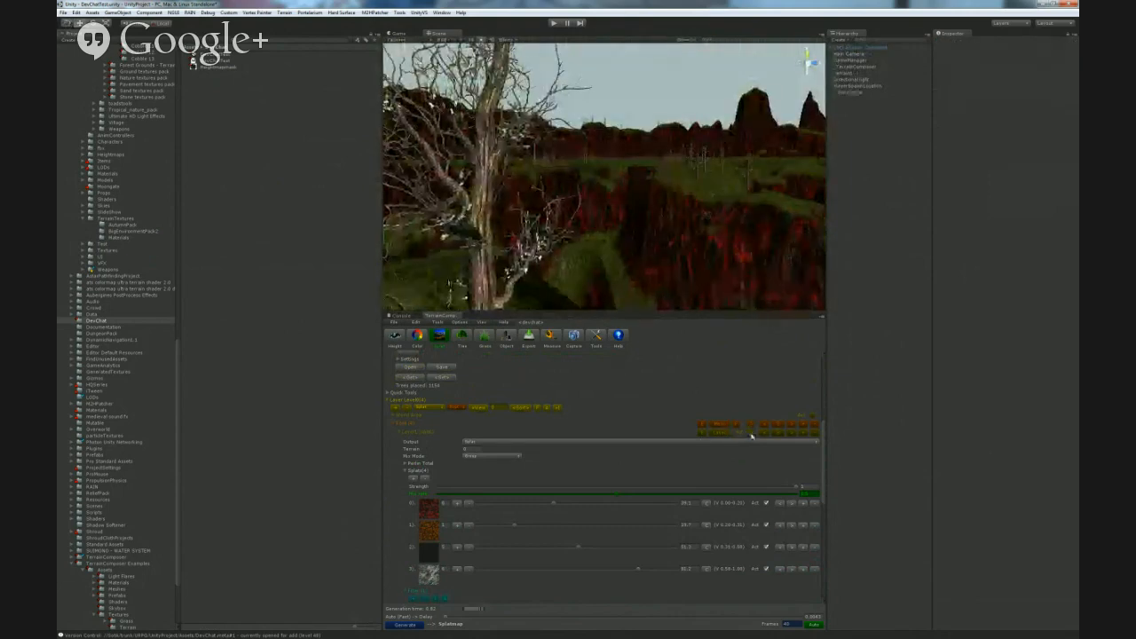
pyautogui.moveTo(651, 254); pyautogui.dragTo(580, 261, button='right')
# - Change the second splat layer's first texture to the dark red lava rock and its second to the dark grey rock
pyautogui.scroll(-5, 596, 452)
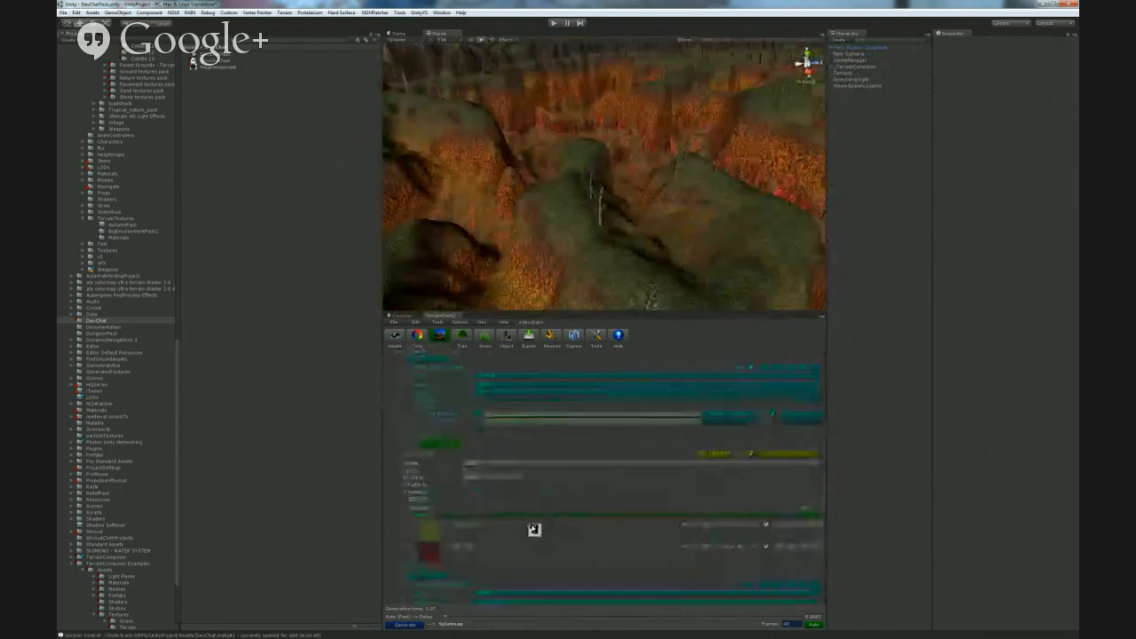
pyautogui.click(468, 529)
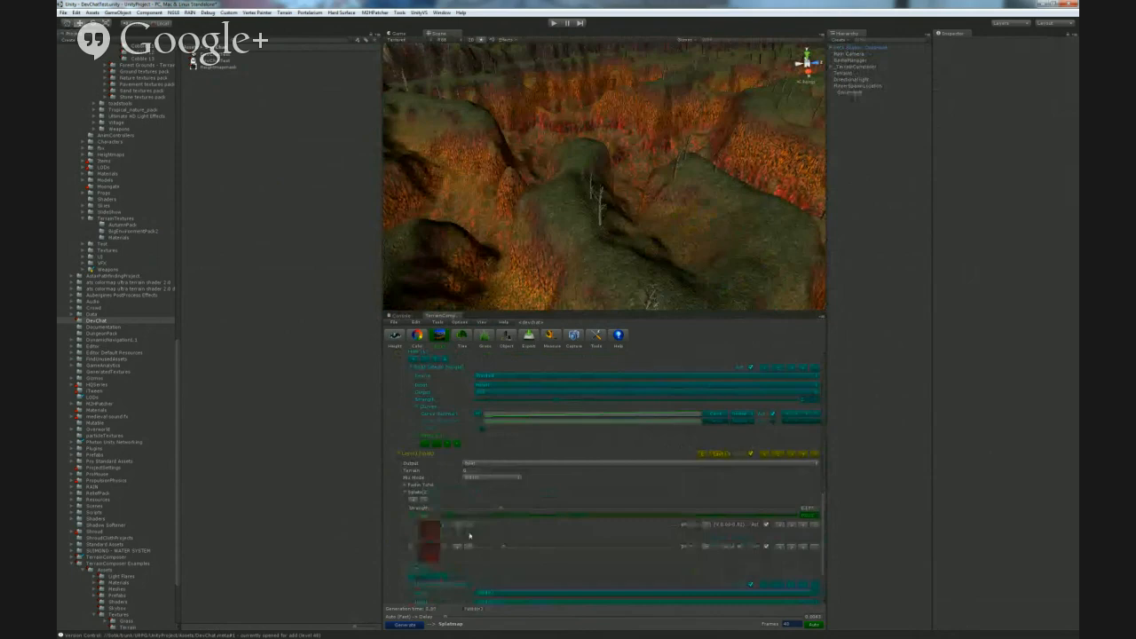
pyautogui.click(461, 549)
pyautogui.click(461, 548)
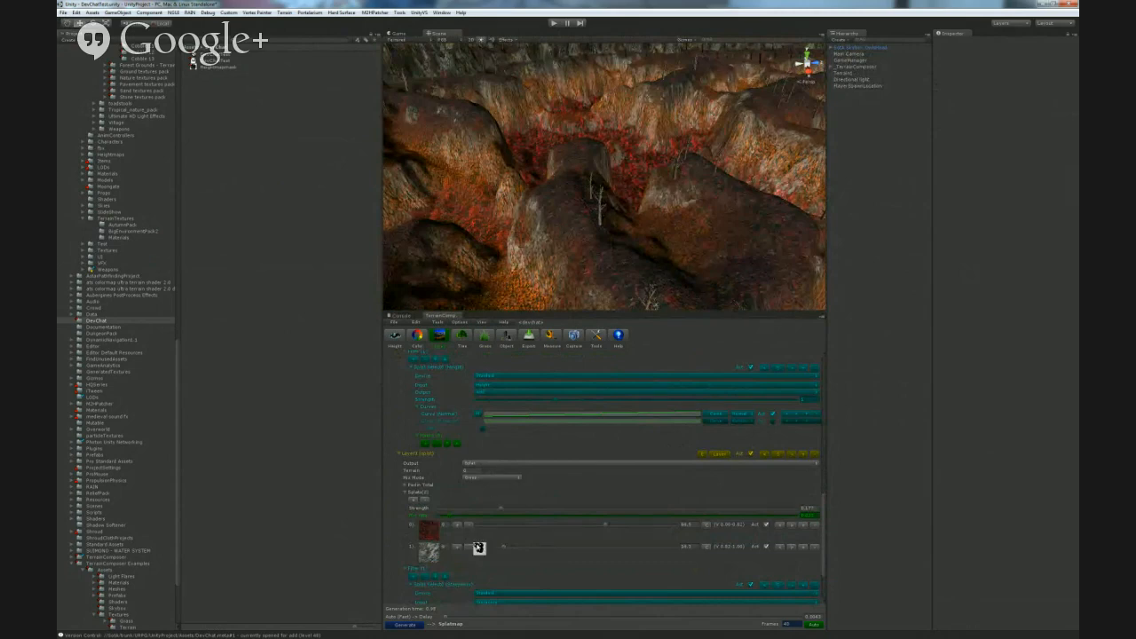
pyautogui.moveTo(588, 290); pyautogui.dragTo(537, 232, button='right')
pyautogui.click(470, 546)
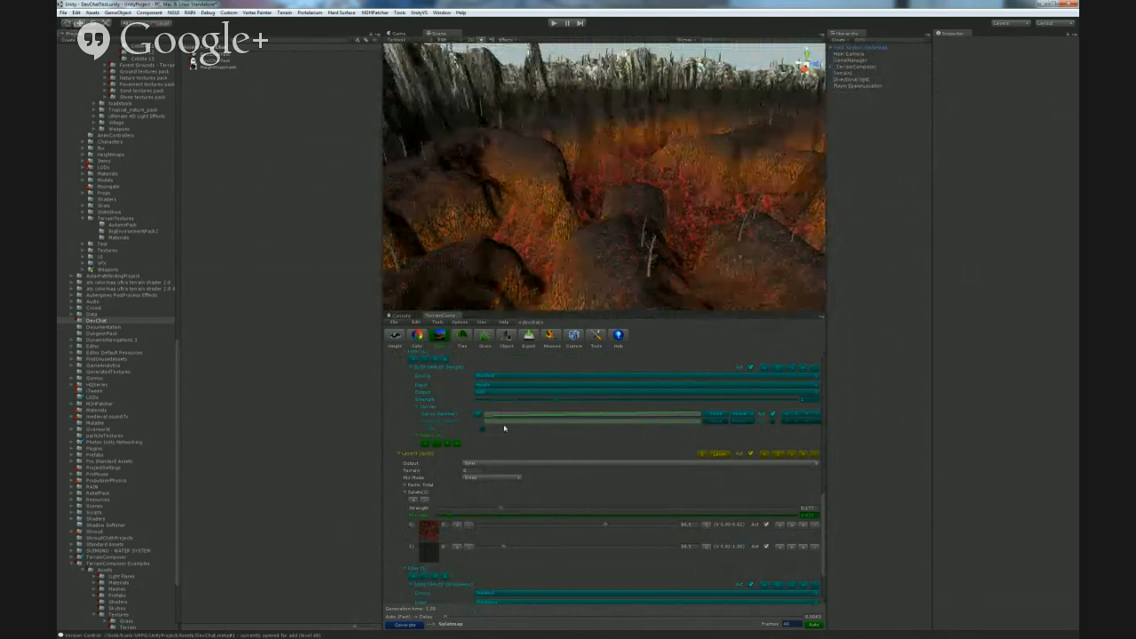
pyautogui.press('w')
pyautogui.moveTo(624, 267); pyautogui.dragTo(823, 257, button='right')
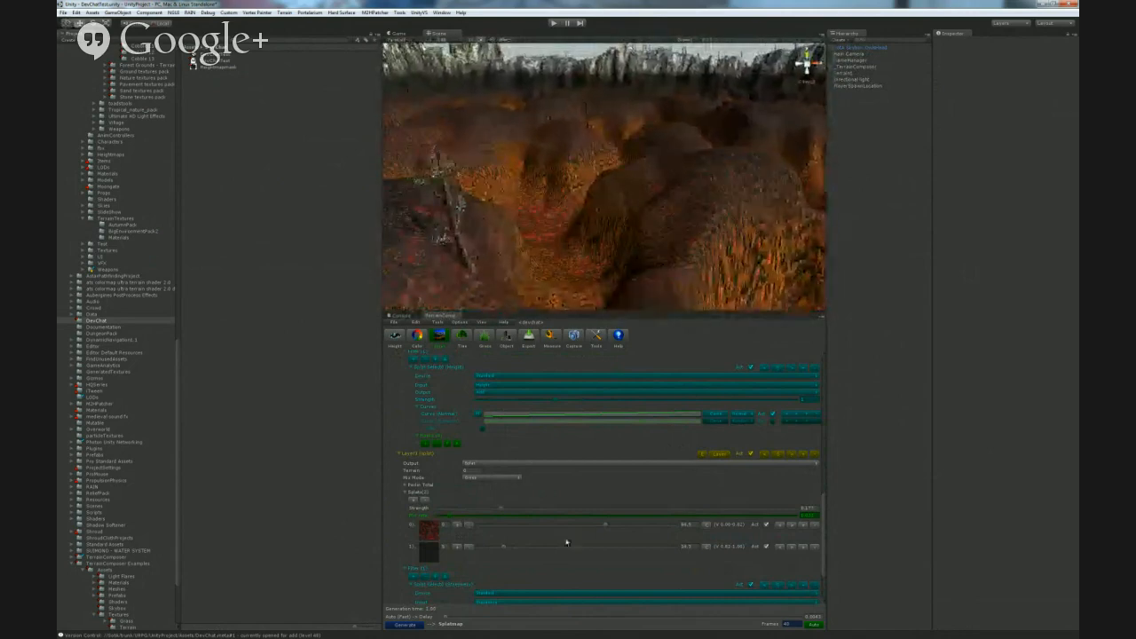
# - Try several curve presets on the second splat layer's steepness filter, ending with the straight linear one
pyautogui.scroll(-3, 572, 543)
pyautogui.click(534, 568)
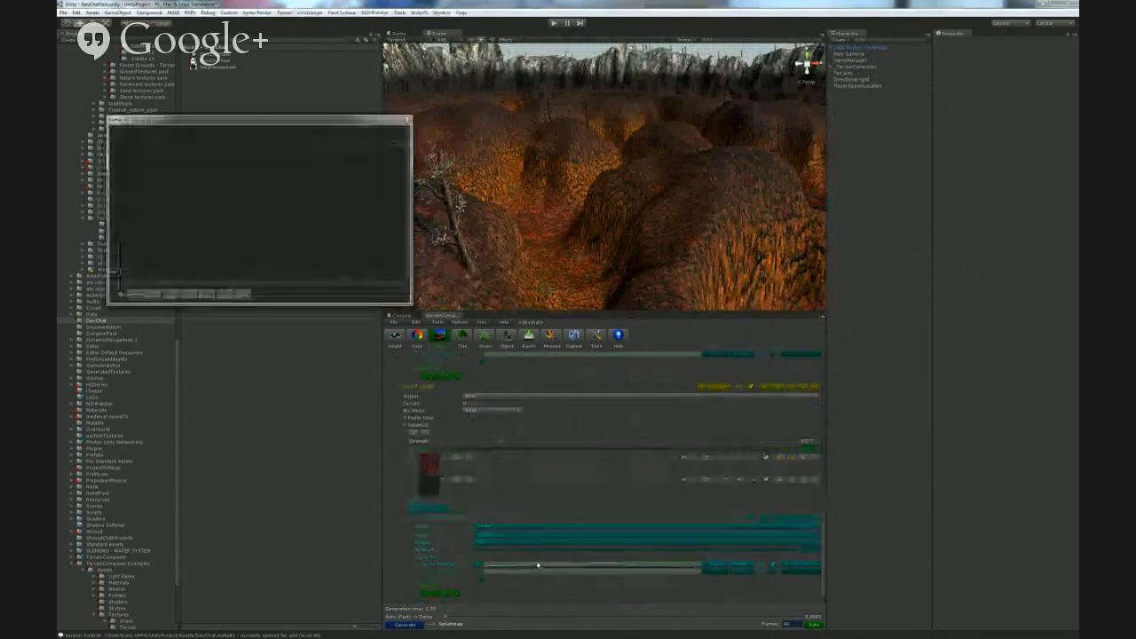
pyautogui.click(243, 298)
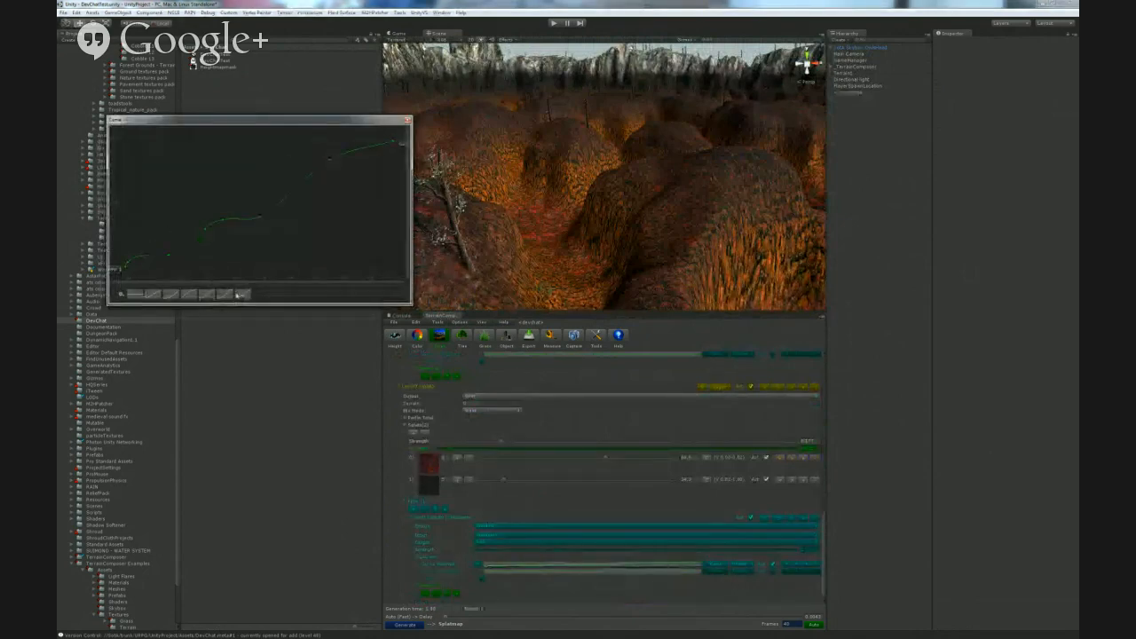
pyautogui.click(226, 298)
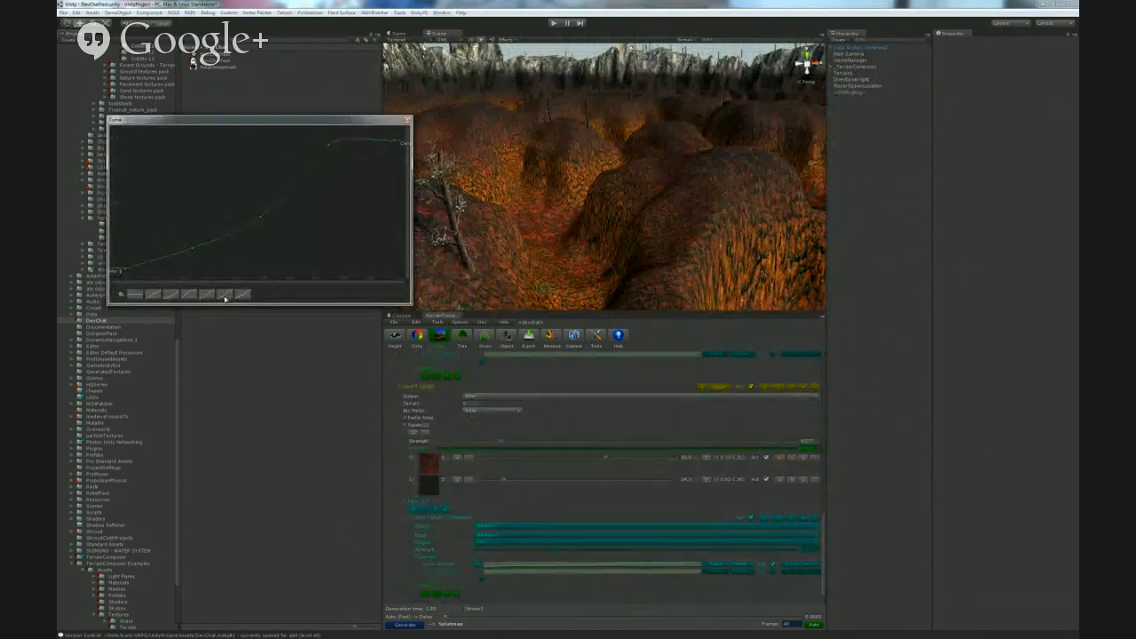
pyautogui.click(189, 296)
pyautogui.click(186, 298)
pyautogui.click(173, 296)
pyautogui.click(152, 299)
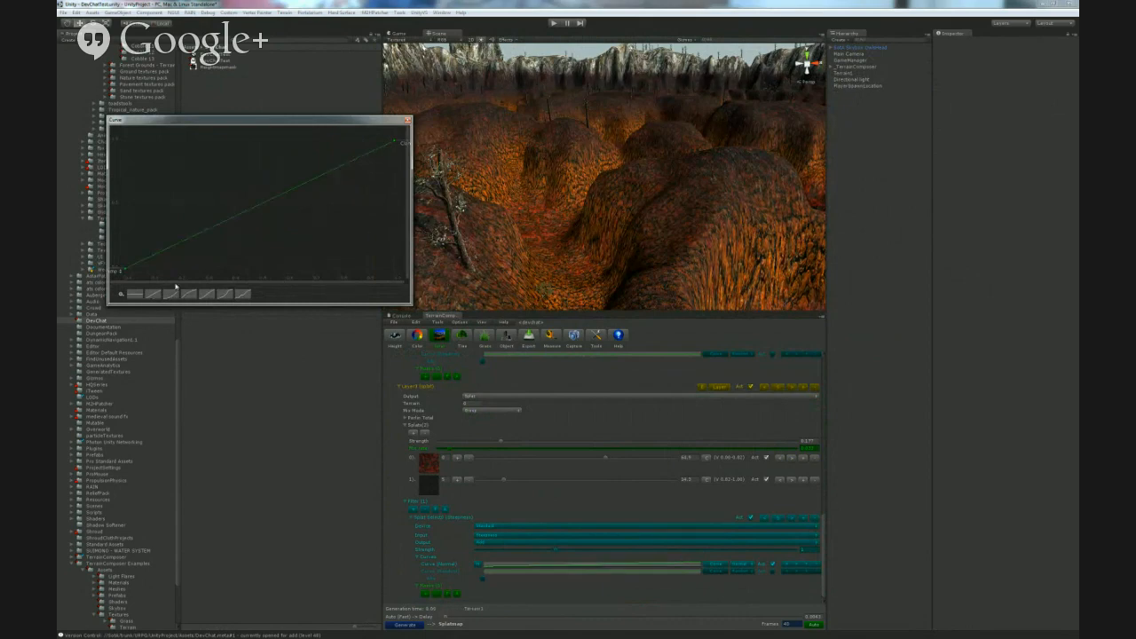
pyautogui.click(409, 120)
pyautogui.moveTo(527, 180); pyautogui.dragTo(503, 233, button='right')
# - Set the steepness filter's curve to the ease-in preset that starts shallow and rises steeply
pyautogui.click(561, 566)
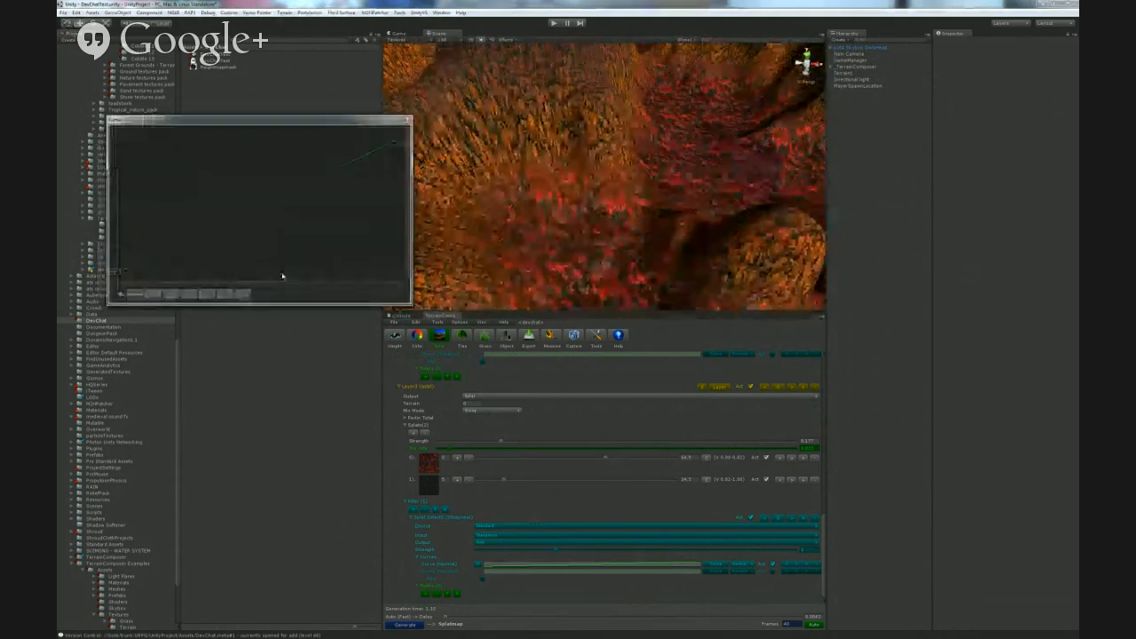
pyautogui.click(189, 297)
pyautogui.click(175, 297)
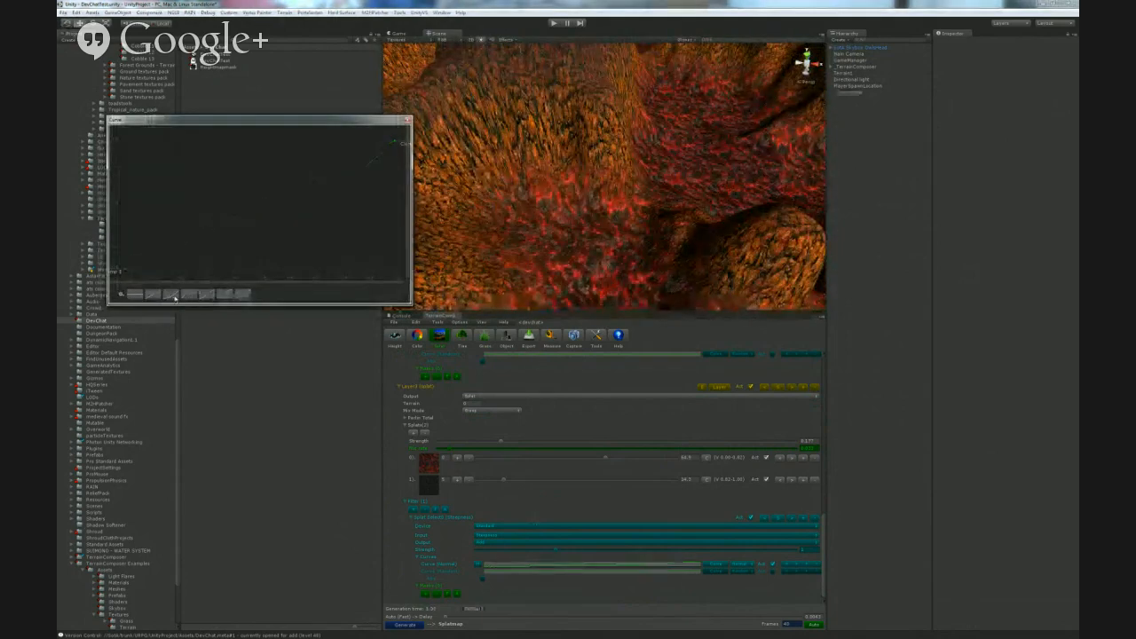
pyautogui.moveTo(487, 182); pyautogui.dragTo(608, 217, button='right')
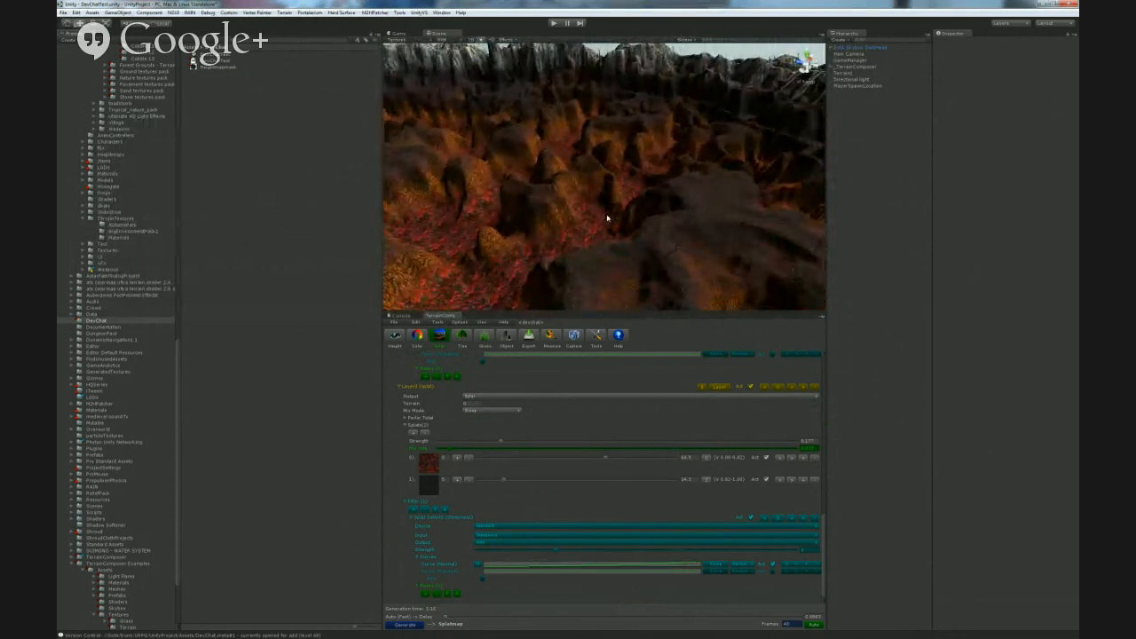